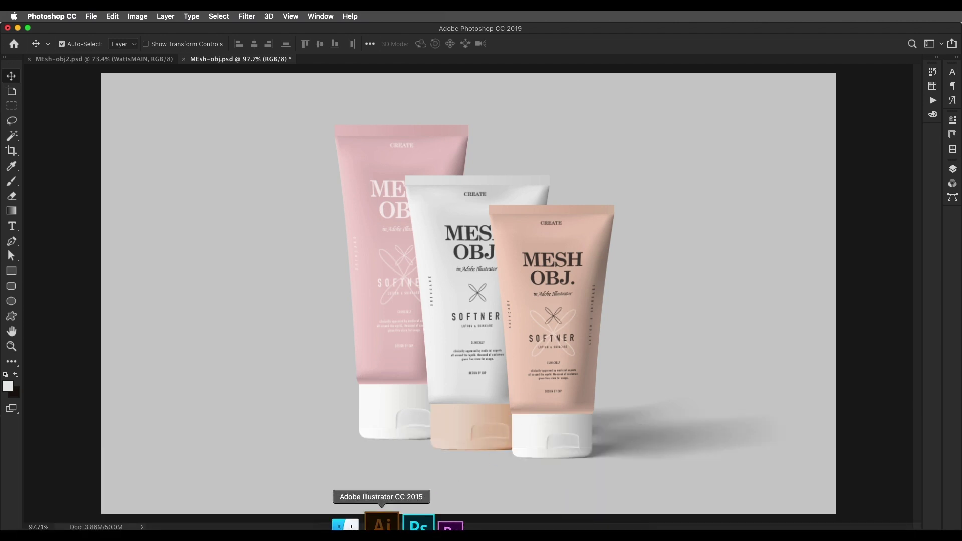
Step: Switch to Illustrator and examine the mesh construction of the finished peach and maroon tubes
{"action": "left_click", "coordinate": [382, 527]}
{"action": "scroll", "coordinate": [460, 349], "scroll_direction": "down", "scroll_amount": 3}
{"action": "left_click", "coordinate": [501, 392]}
{"action": "left_click_drag", "start_coordinate": [513, 363], "coordinate": [503, 380]}
{"action": "scroll", "coordinate": [503, 380], "scroll_direction": "up", "scroll_amount": 3}
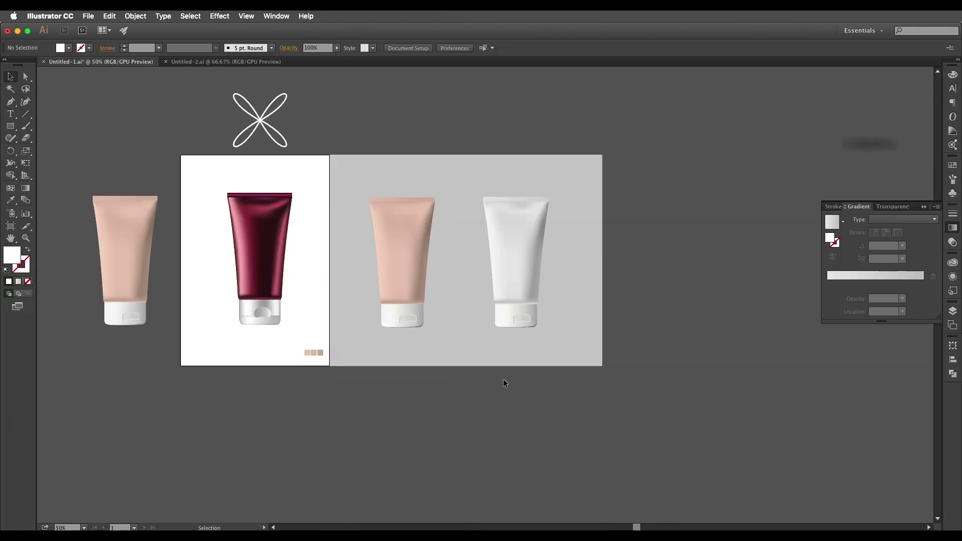
{"action": "left_click", "coordinate": [432, 275]}
{"action": "scroll", "coordinate": [432, 276], "scroll_direction": "up", "scroll_amount": 1}
{"action": "left_click_drag", "start_coordinate": [429, 275], "coordinate": [479, 275]}
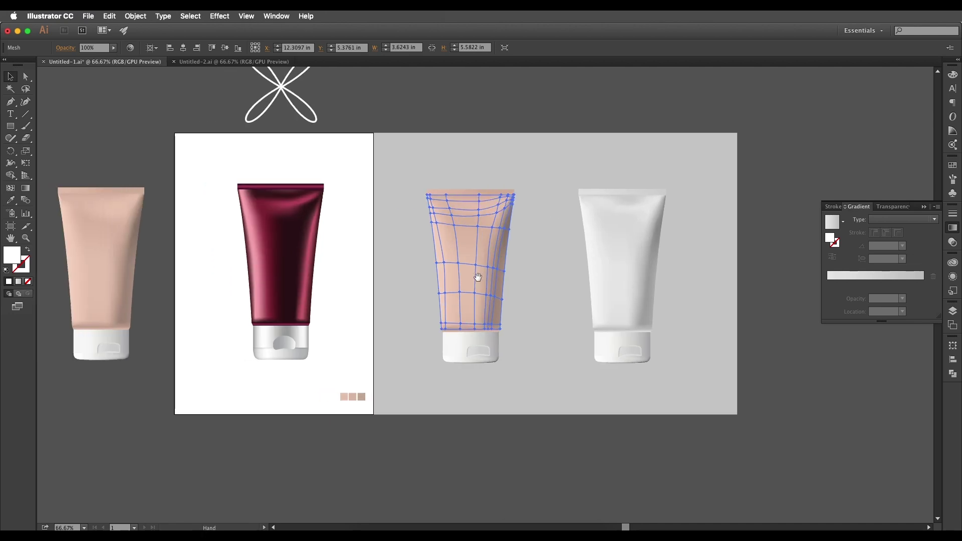
{"action": "left_click", "coordinate": [280, 273]}
{"action": "left_click", "coordinate": [347, 275]}
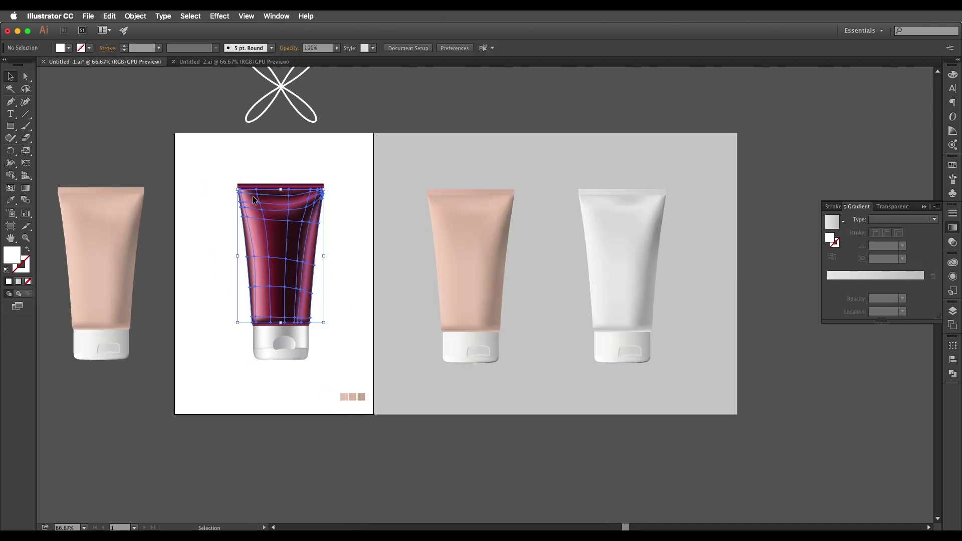
{"action": "left_click", "coordinate": [308, 256]}
{"action": "scroll", "coordinate": [301, 251], "scroll_direction": "right", "scroll_amount": 4}
Step: Examine the gradient mesh rows and columns on the peach tube's body at close range
{"action": "left_click", "coordinate": [410, 259]}
{"action": "scroll", "coordinate": [410, 259], "scroll_direction": "up", "scroll_amount": 2}
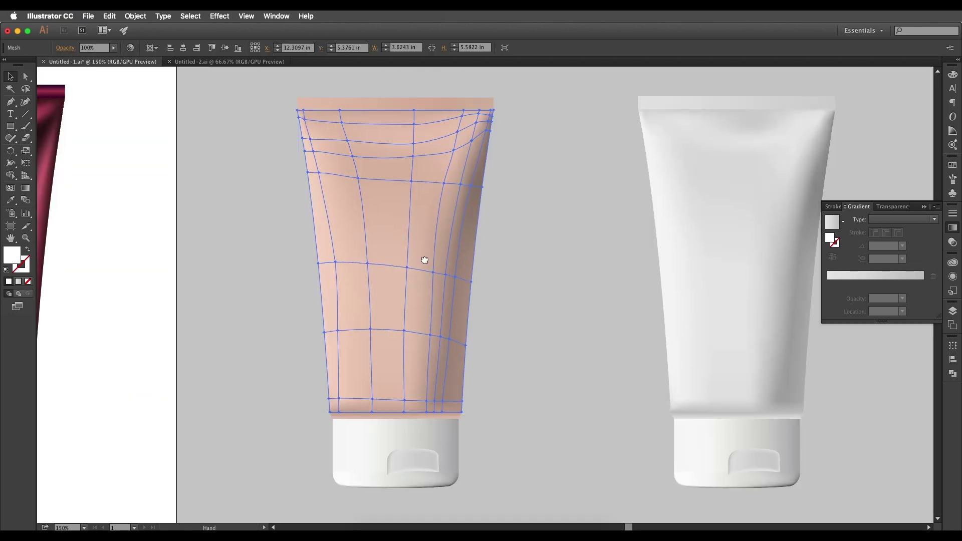
{"action": "left_click", "coordinate": [397, 179]}
{"action": "left_click_drag", "start_coordinate": [454, 401], "coordinate": [452, 361]}
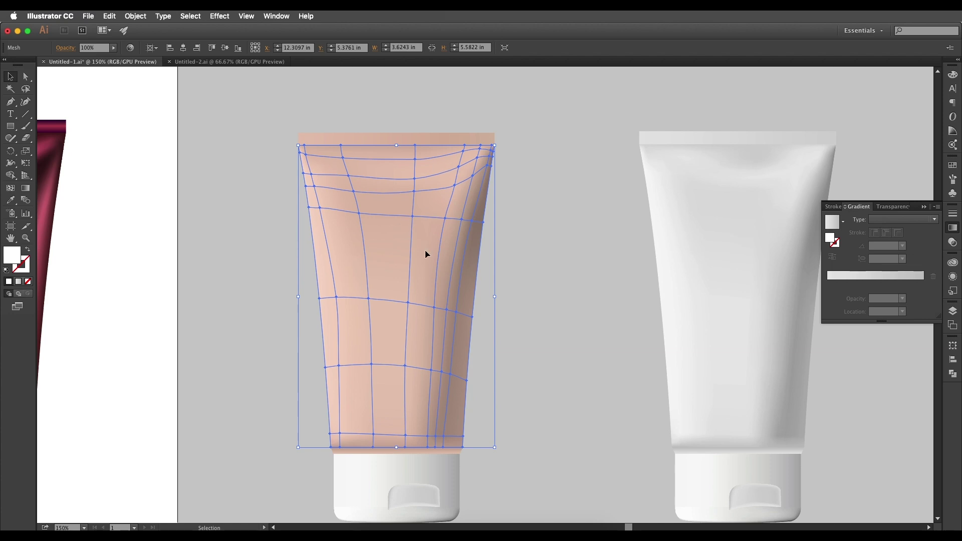
{"action": "scroll", "coordinate": [426, 255], "scroll_direction": "down", "scroll_amount": 2}
{"action": "scroll", "coordinate": [426, 255], "scroll_direction": "left", "scroll_amount": 2}
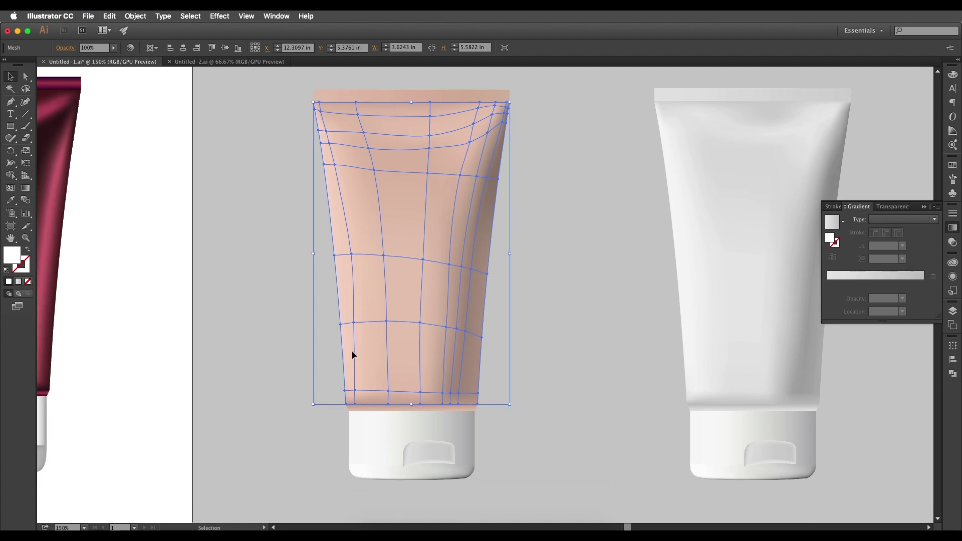
{"action": "scroll", "coordinate": [350, 354], "scroll_direction": "right", "scroll_amount": 3}
{"action": "scroll", "coordinate": [426, 299], "scroll_direction": "down", "scroll_amount": 1}
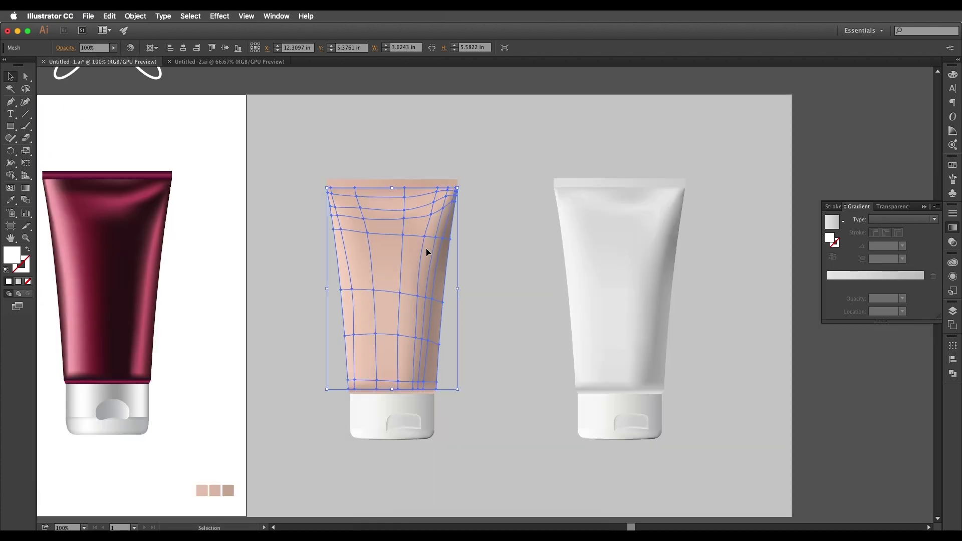
{"action": "scroll", "coordinate": [421, 246], "scroll_direction": "up", "scroll_amount": 1}
{"action": "scroll", "coordinate": [264, 307], "scroll_direction": "right", "scroll_amount": 3}
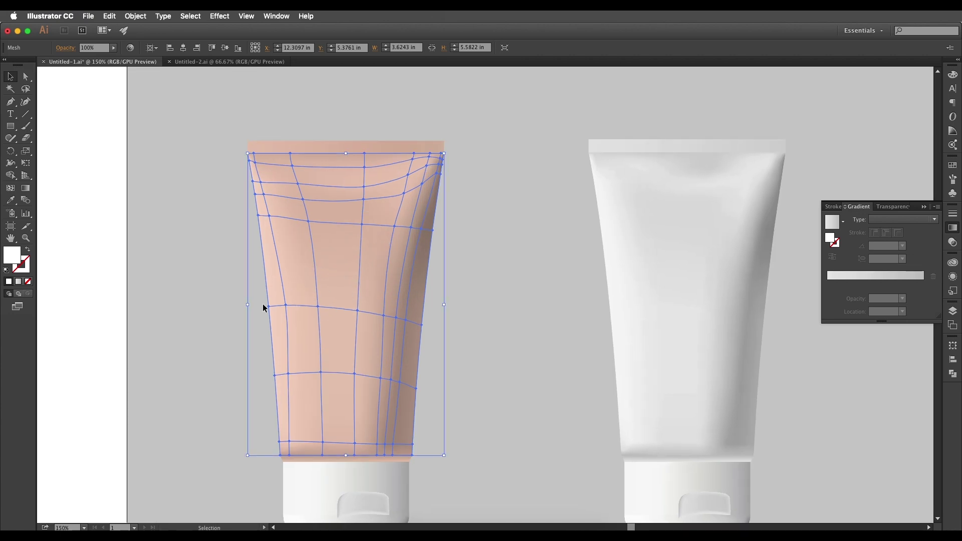
{"action": "scroll", "coordinate": [419, 332], "scroll_direction": "right", "scroll_amount": 4}
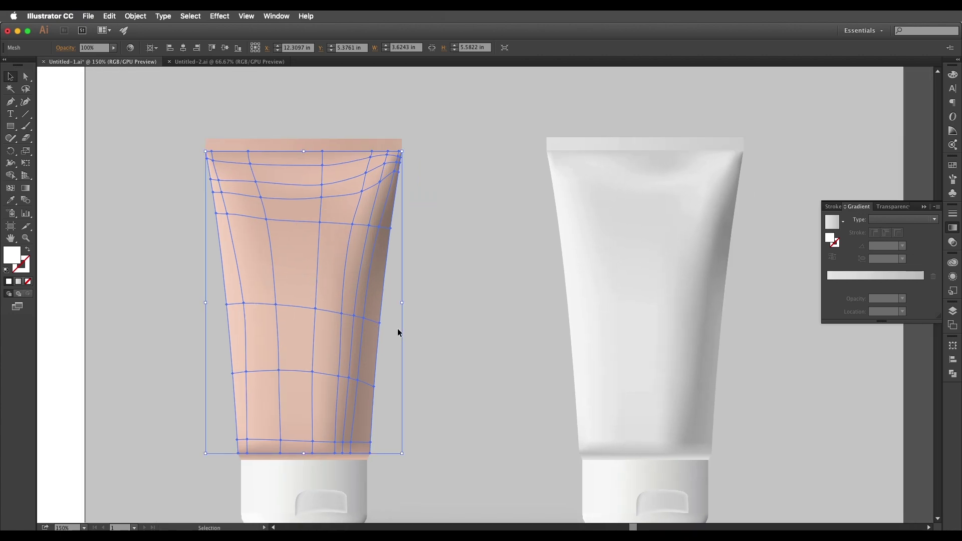
Step: Move the white tube off the grey background into the empty canvas to clear space beside the peach tube
{"action": "scroll", "coordinate": [481, 326], "scroll_direction": "down", "scroll_amount": 5}
{"action": "left_click_drag", "start_coordinate": [441, 303], "coordinate": [439, 303]}
{"action": "left_click", "coordinate": [476, 354]}
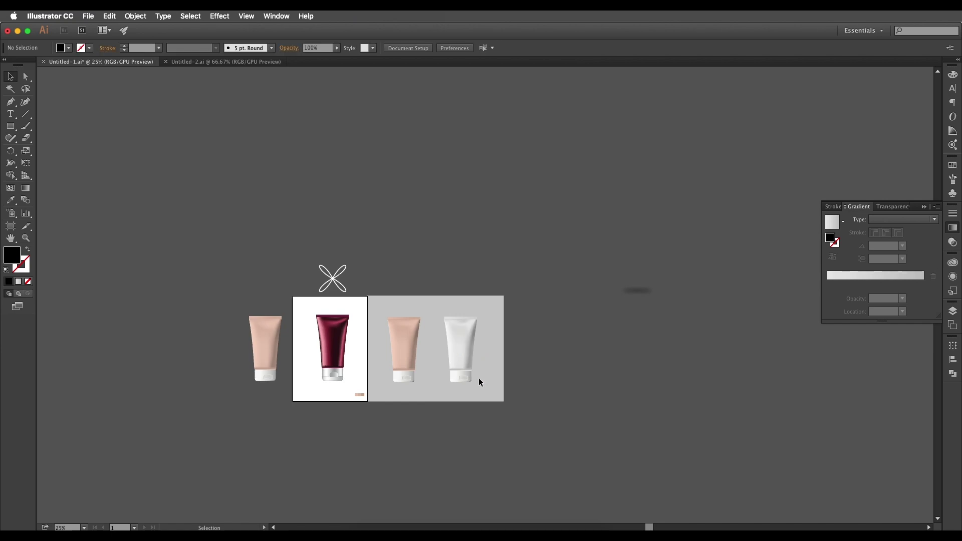
{"action": "left_click_drag", "start_coordinate": [481, 384], "coordinate": [577, 341]}
{"action": "left_click", "coordinate": [497, 347]}
{"action": "scroll", "coordinate": [494, 347], "scroll_direction": "up", "scroll_amount": 4}
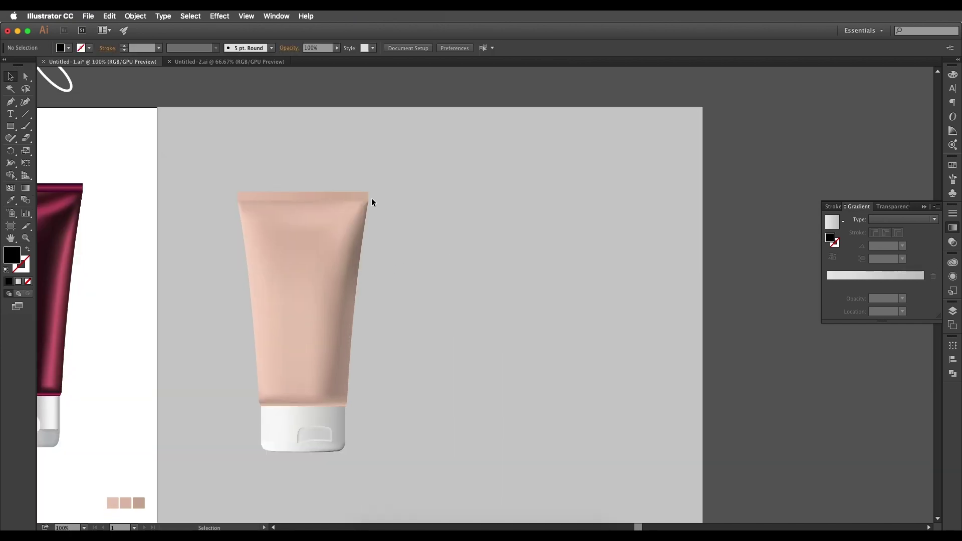
Step: Show the rulers and place horizontal guides at the peach tube's top edge, crimp line, body base, cap top and cap bottom
{"action": "left_click_drag", "start_coordinate": [355, 255], "coordinate": [327, 231]}
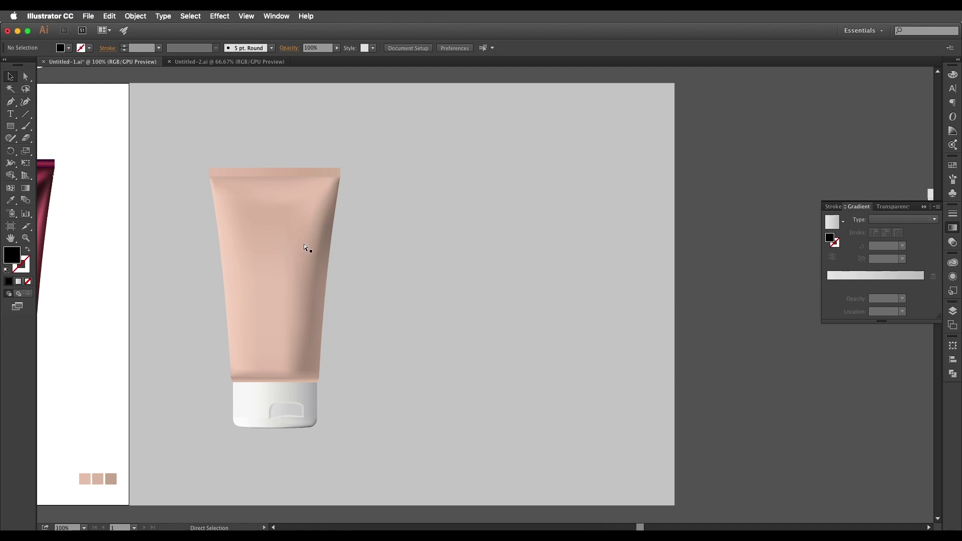
{"action": "key", "text": "super+r"}
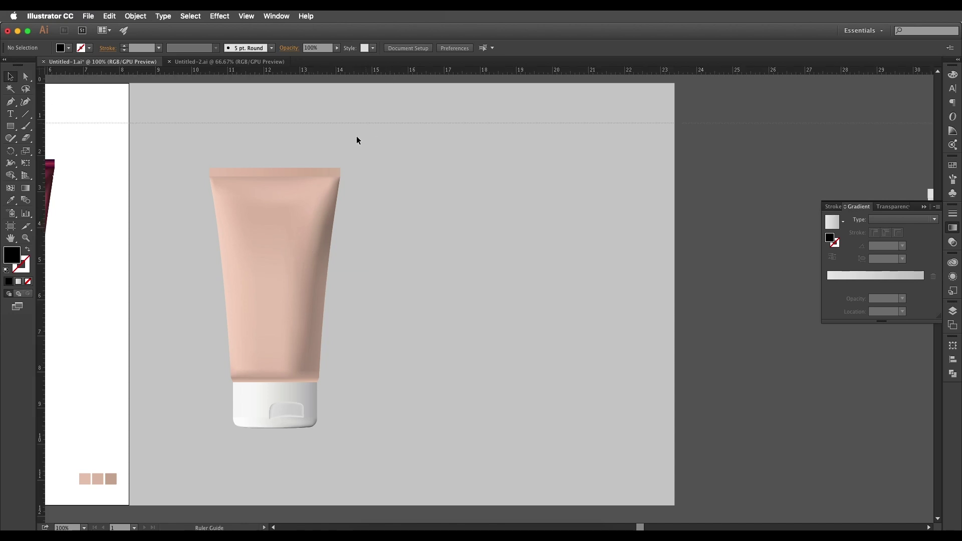
{"action": "left_click_drag", "start_coordinate": [356, 136], "coordinate": [369, 168]}
{"action": "left_click_drag", "start_coordinate": [416, 72], "coordinate": [379, 427]}
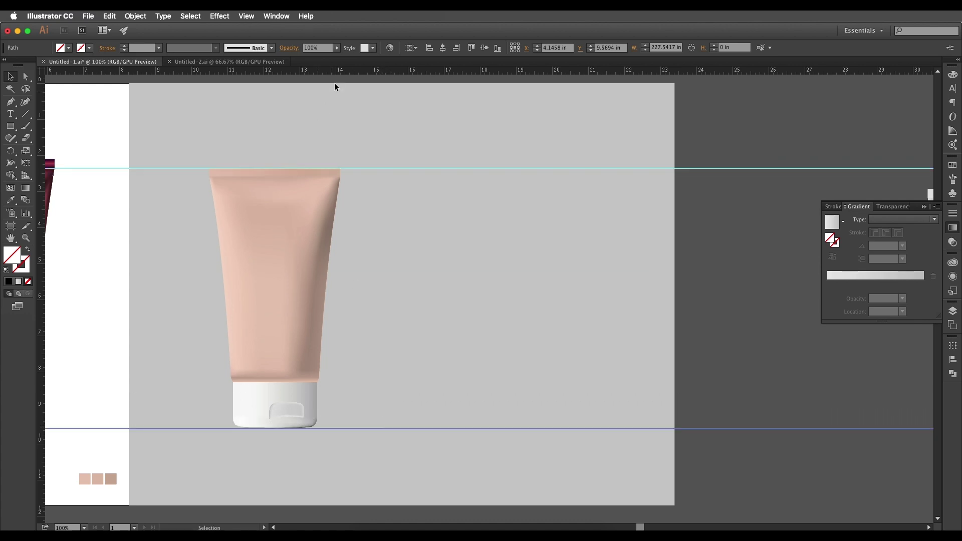
{"action": "left_click_drag", "start_coordinate": [344, 74], "coordinate": [332, 383]}
{"action": "left_click_drag", "start_coordinate": [306, 94], "coordinate": [310, 126]}
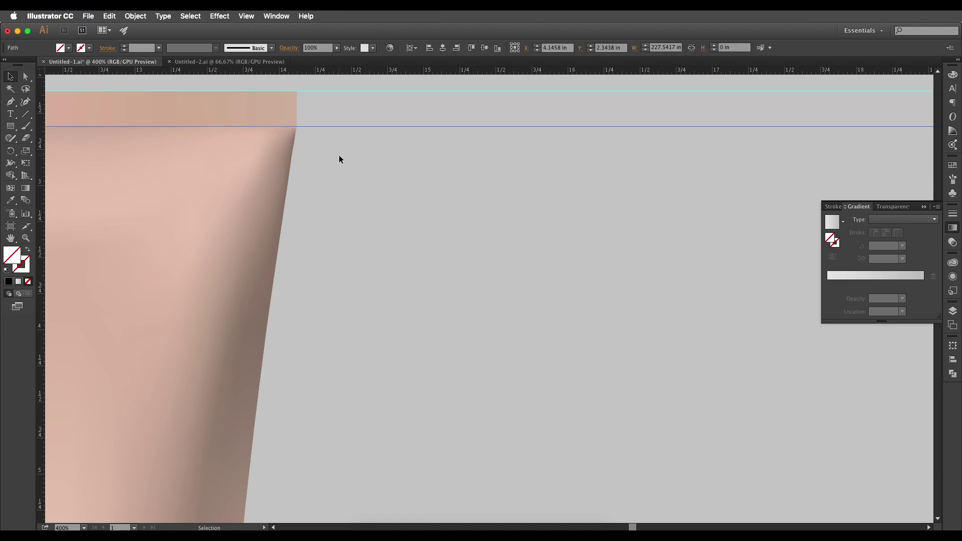
Step: Draw a rectangle about 3.38 by 5.58 in beside the peach tube, spanning the crimp-line and body-base guides
{"action": "key", "text": "super+minus"}
{"action": "key", "text": "super+minus"}
{"action": "key", "text": "super+minus"}
{"action": "key", "text": "super+minus"}
{"action": "key", "text": "super+minus"}
{"action": "scroll", "coordinate": [382, 187], "scroll_direction": "down", "scroll_amount": 1}
{"action": "scroll", "coordinate": [407, 202], "scroll_direction": "up", "scroll_amount": 2}
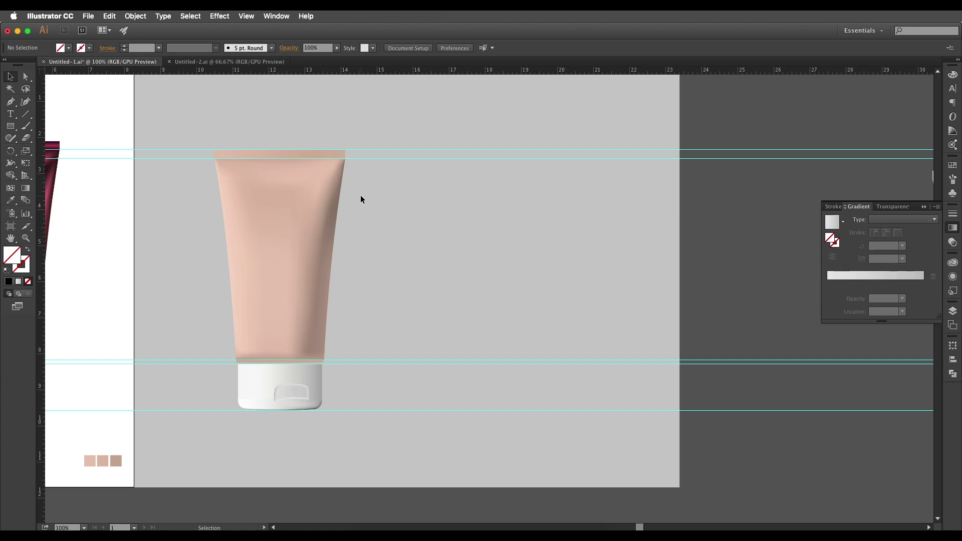
{"action": "left_click_drag", "start_coordinate": [387, 206], "coordinate": [334, 182]}
{"action": "key", "text": "m"}
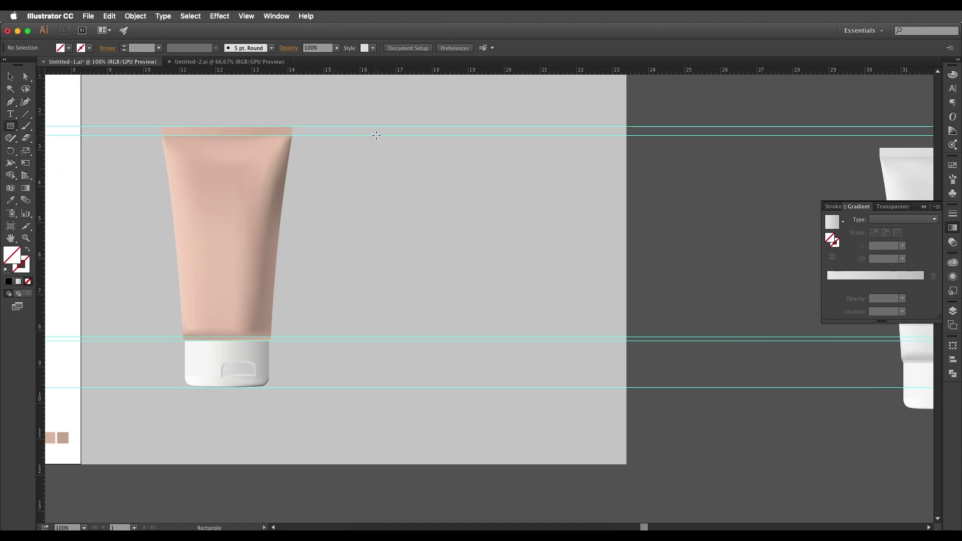
{"action": "left_click_drag", "start_coordinate": [376, 135], "coordinate": [498, 337]}
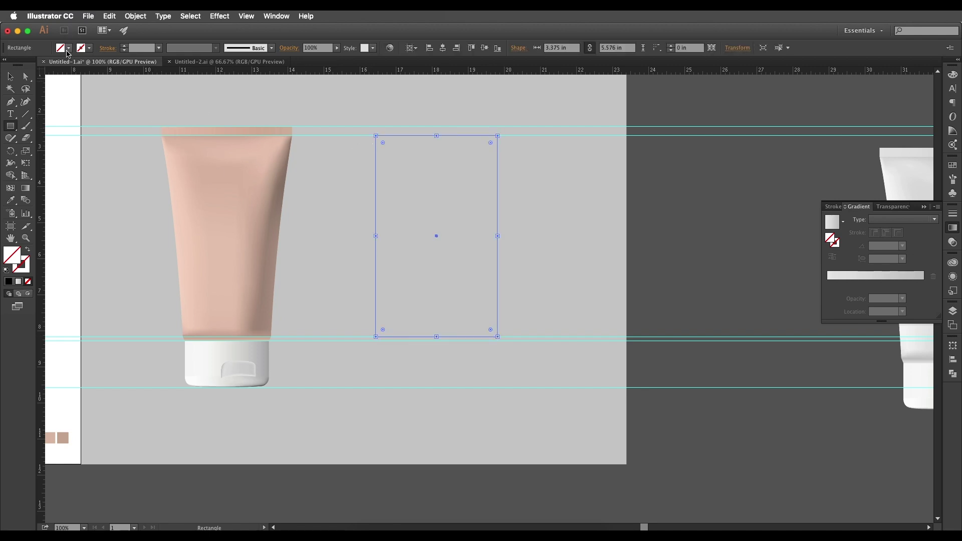
Step: Fill the new rectangle with solid blue and deselect it
{"action": "left_click", "coordinate": [69, 47]}
{"action": "left_click", "coordinate": [73, 70]}
{"action": "left_click", "coordinate": [69, 48]}
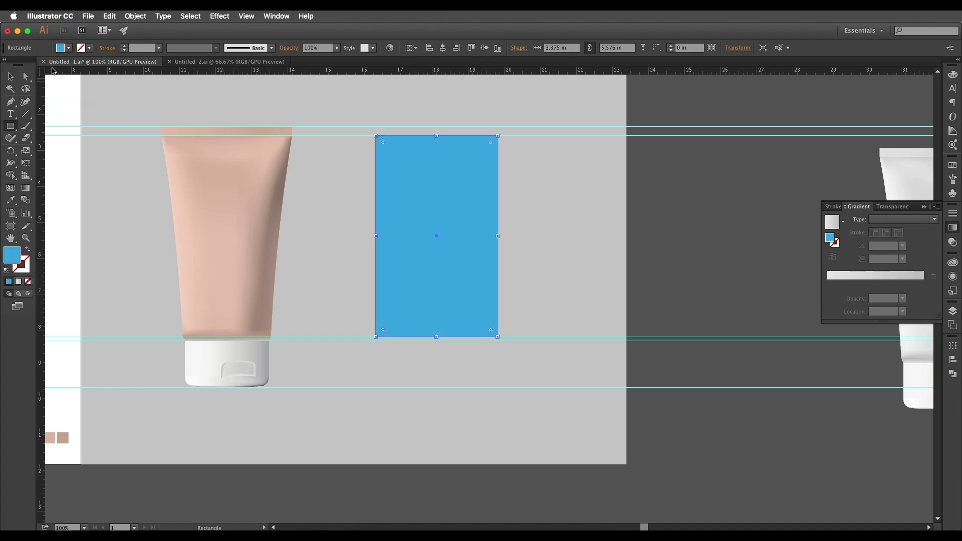
{"action": "left_click", "coordinate": [11, 77]}
{"action": "left_click", "coordinate": [602, 173]}
{"action": "key", "text": "space"}
{"action": "left_click_drag", "start_coordinate": [602, 174], "coordinate": [600, 170]}
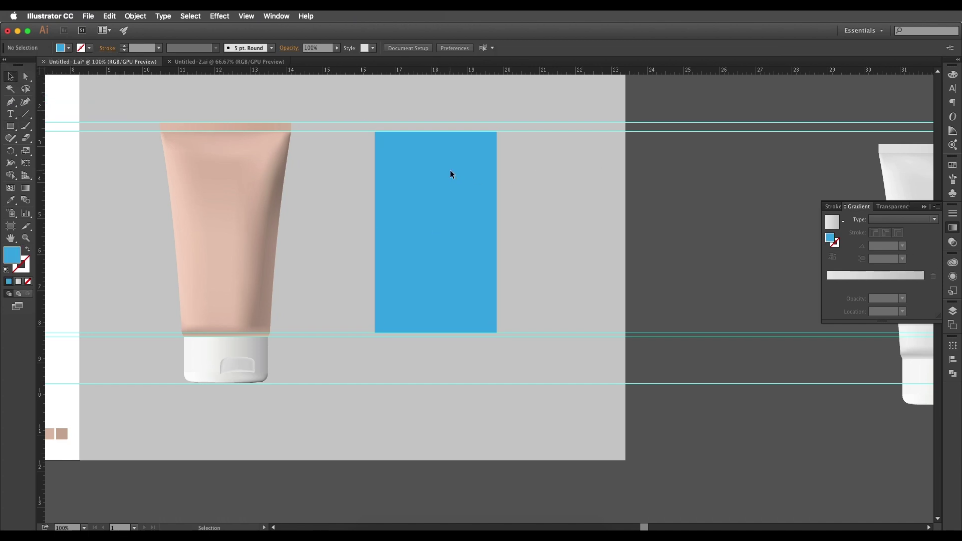
{"action": "left_click", "coordinate": [383, 216]}
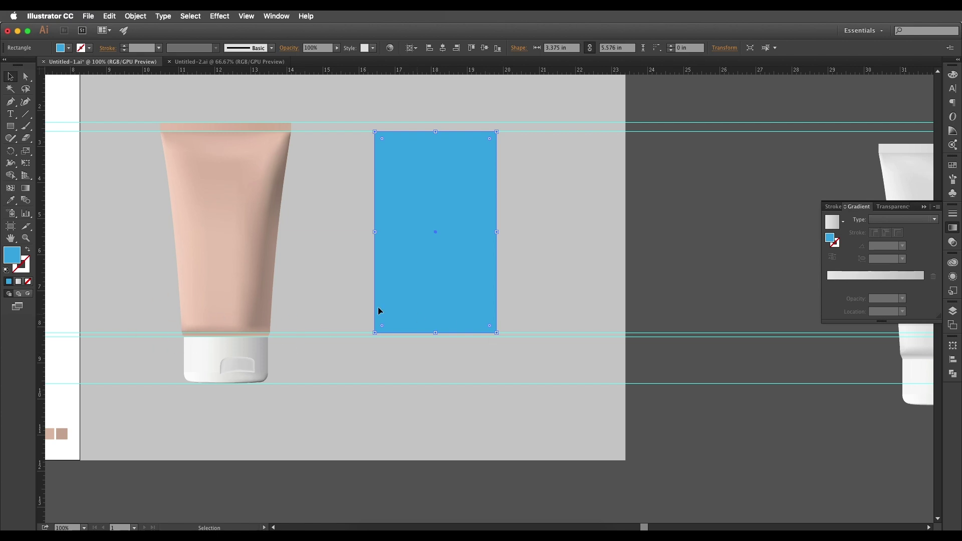
{"action": "left_click", "coordinate": [26, 76]}
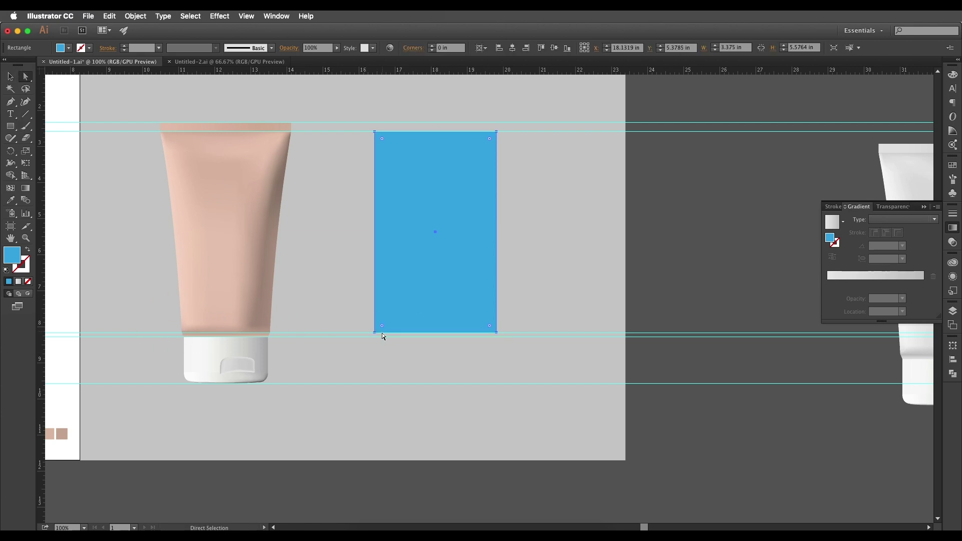
{"action": "left_click", "coordinate": [11, 77]}
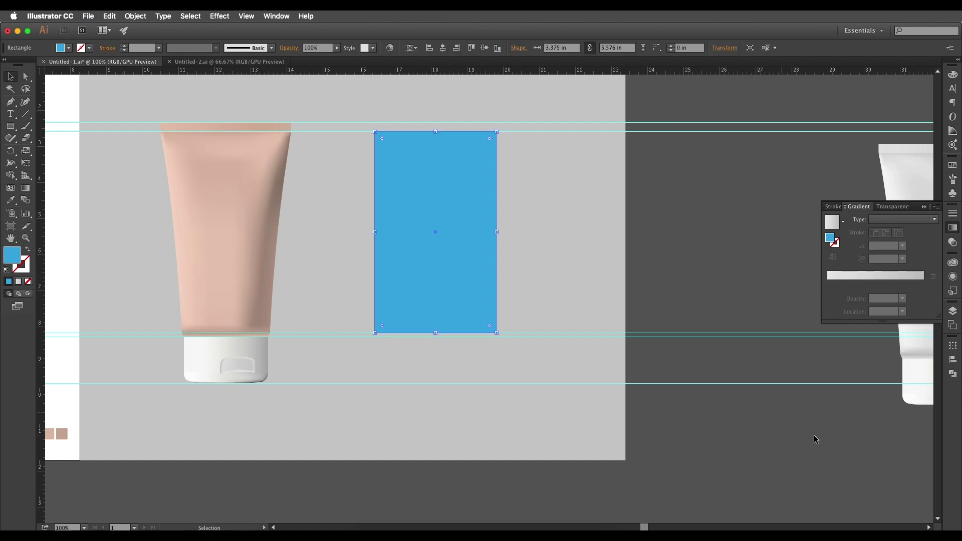
{"action": "left_click", "coordinate": [722, 122]}
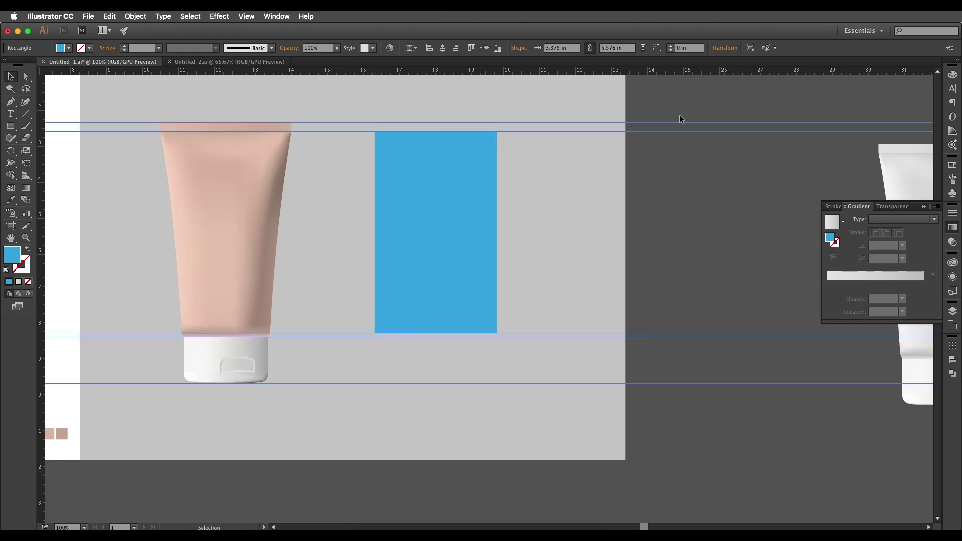
{"action": "left_click", "coordinate": [751, 156]}
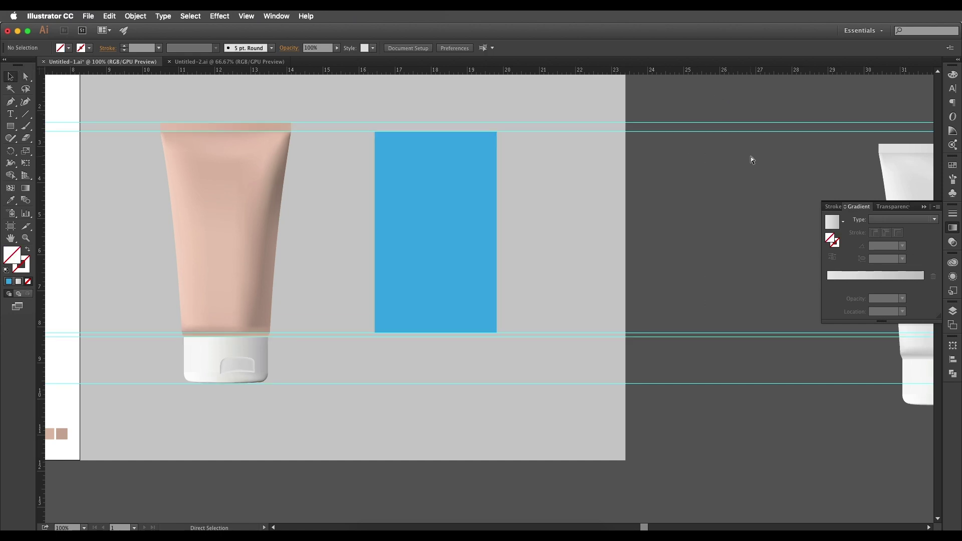
Step: Select the blue rectangle's two bottom anchor points and scale them inward symmetrically with Free Transform to taper the body
{"action": "left_click", "coordinate": [451, 263]}
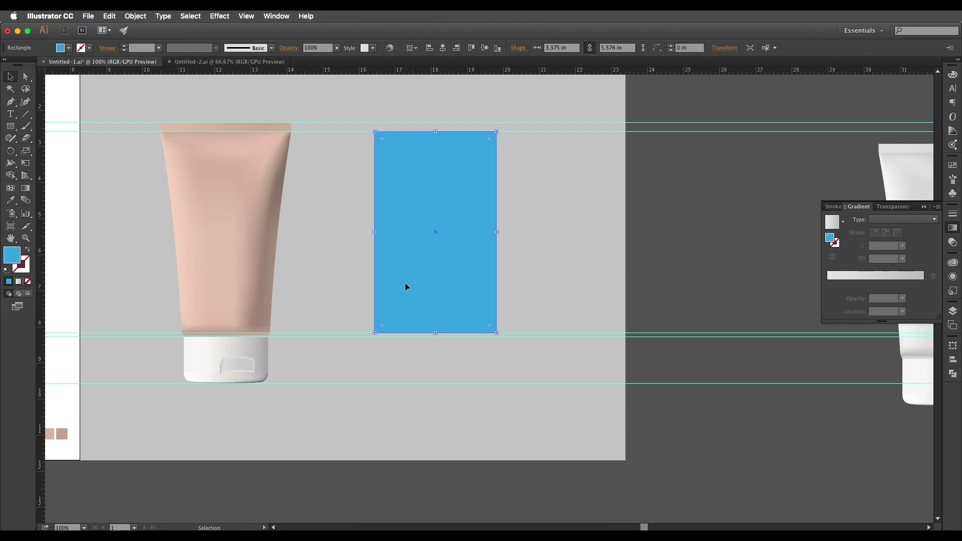
{"action": "left_click", "coordinate": [26, 77]}
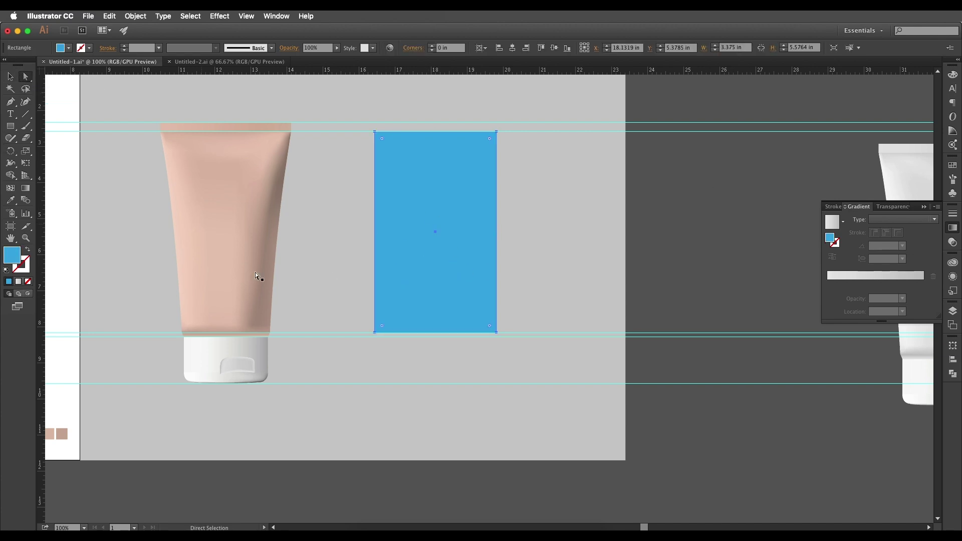
{"action": "left_click", "coordinate": [375, 332]}
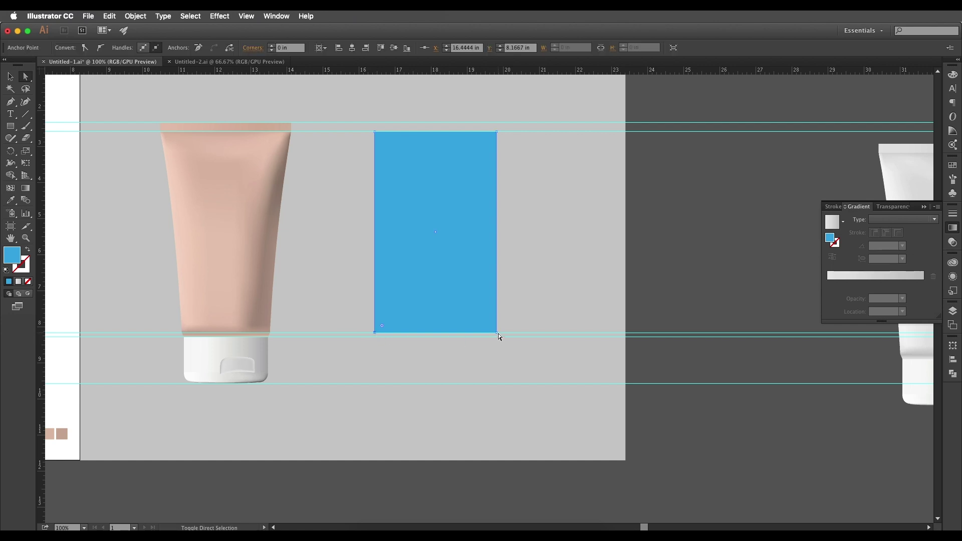
{"action": "left_click", "coordinate": [26, 164]}
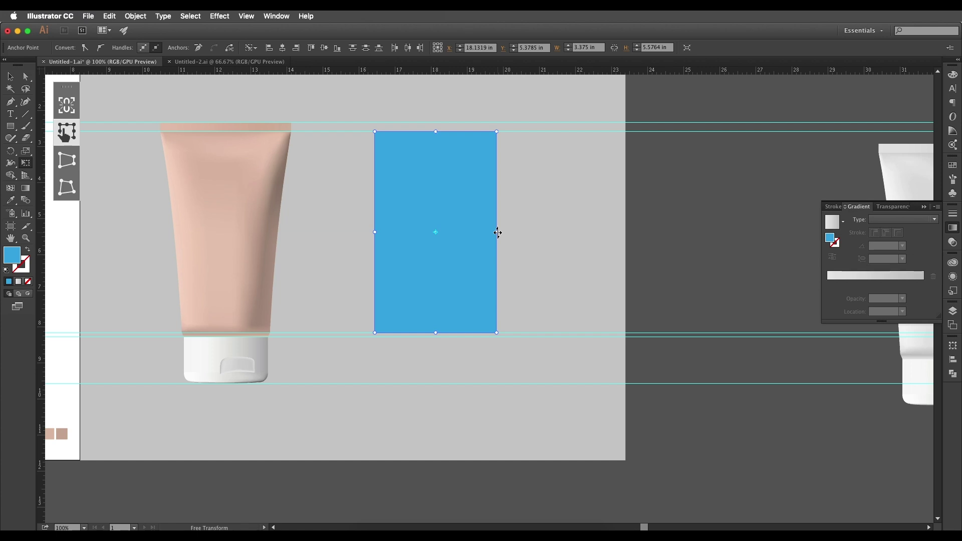
{"action": "left_click_drag", "start_coordinate": [498, 233], "coordinate": [482, 248]}
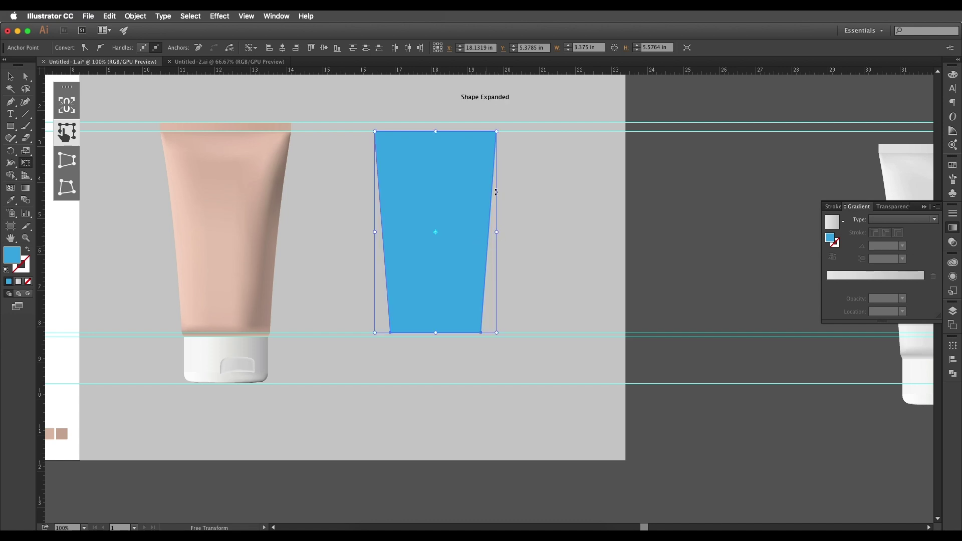
Step: Pull direction handles with the Anchor Point tool from the blue body's two upper corners and lower-left corner to curve its straight sides
{"action": "left_click", "coordinate": [26, 77]}
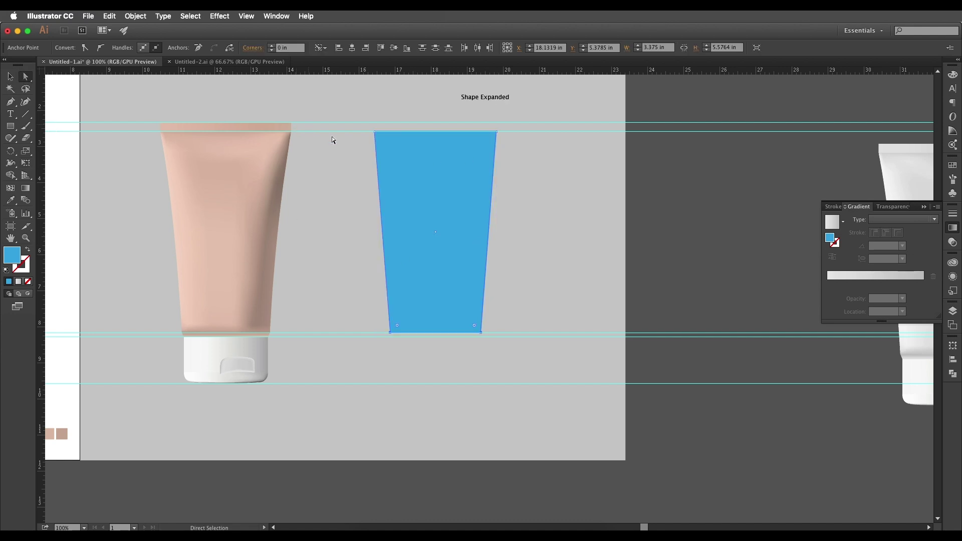
{"action": "left_click", "coordinate": [412, 169]}
{"action": "left_click", "coordinate": [375, 132]}
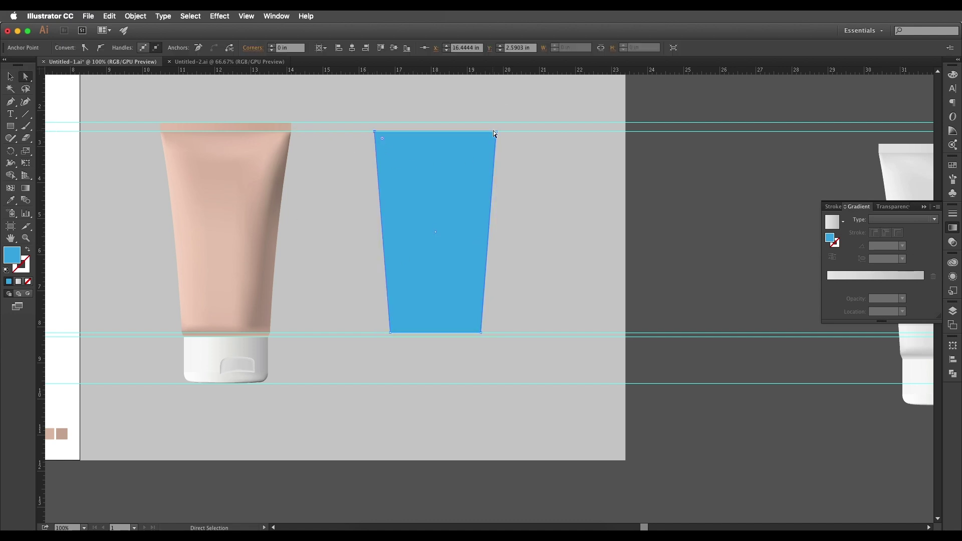
{"action": "left_click", "coordinate": [496, 132]}
{"action": "scroll", "coordinate": [498, 135], "scroll_direction": "up", "scroll_amount": 1}
{"action": "left_click_drag", "start_coordinate": [498, 135], "coordinate": [552, 141]}
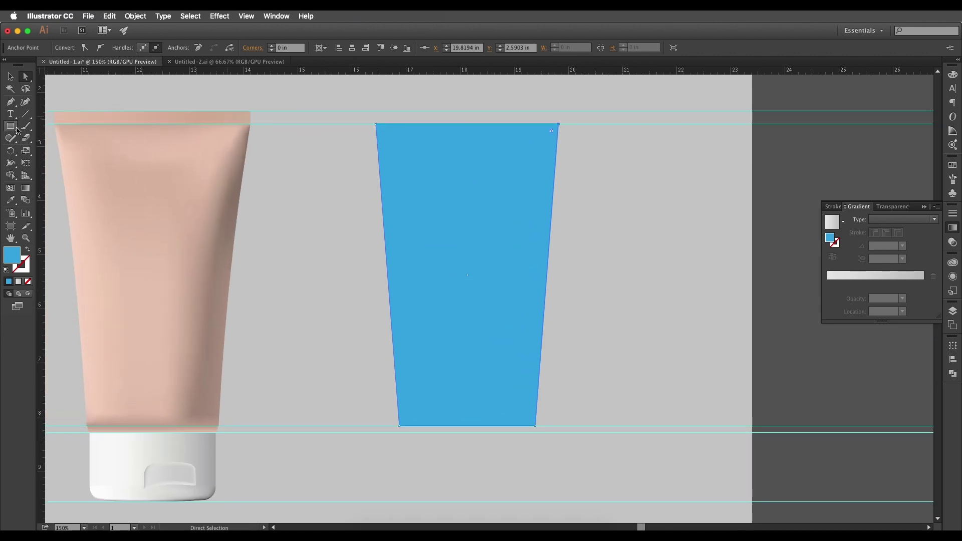
{"action": "left_click_drag", "start_coordinate": [12, 106], "coordinate": [48, 139]}
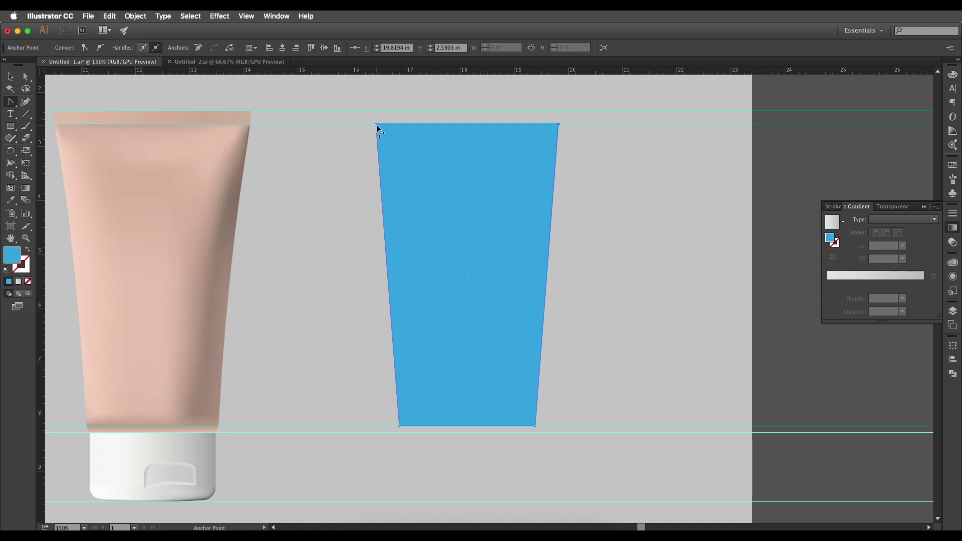
{"action": "left_click_drag", "start_coordinate": [377, 125], "coordinate": [385, 183]}
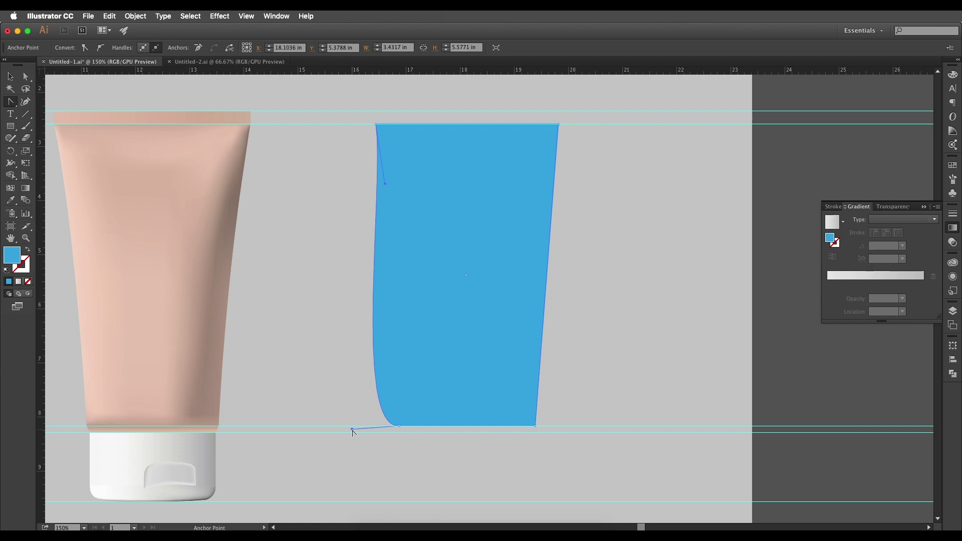
{"action": "left_click_drag", "start_coordinate": [352, 429], "coordinate": [395, 376]}
{"action": "left_click_drag", "start_coordinate": [560, 129], "coordinate": [546, 190]}
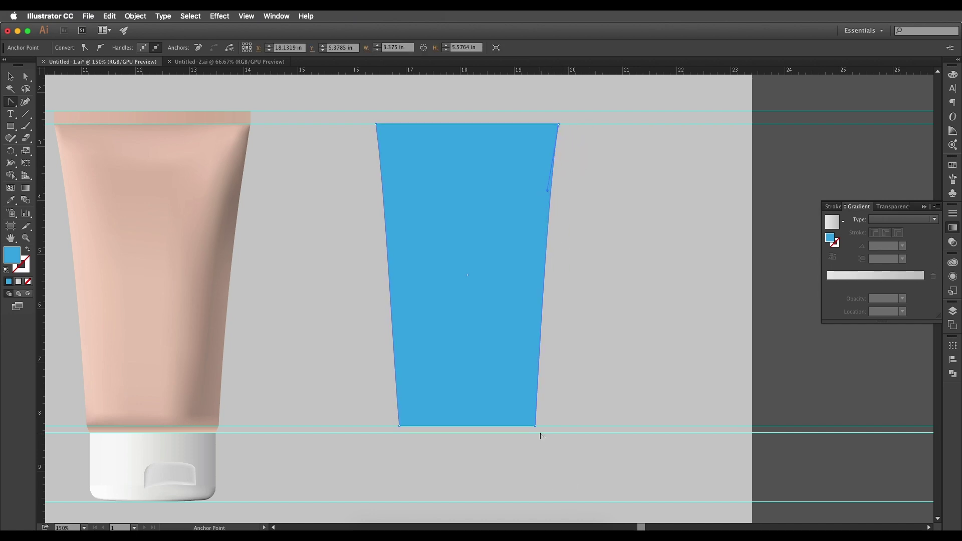
Step: Fine-tune the direction handle at the blue body's lower-left corner with Direct Selection and deselect the shape
{"action": "left_click", "coordinate": [26, 76]}
{"action": "left_click", "coordinate": [399, 426]}
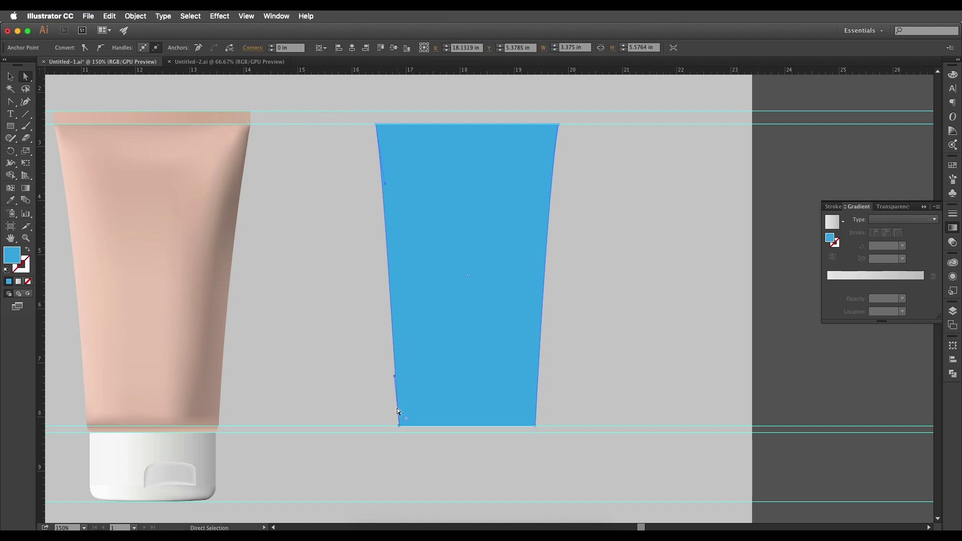
{"action": "left_click_drag", "start_coordinate": [396, 378], "coordinate": [395, 378]}
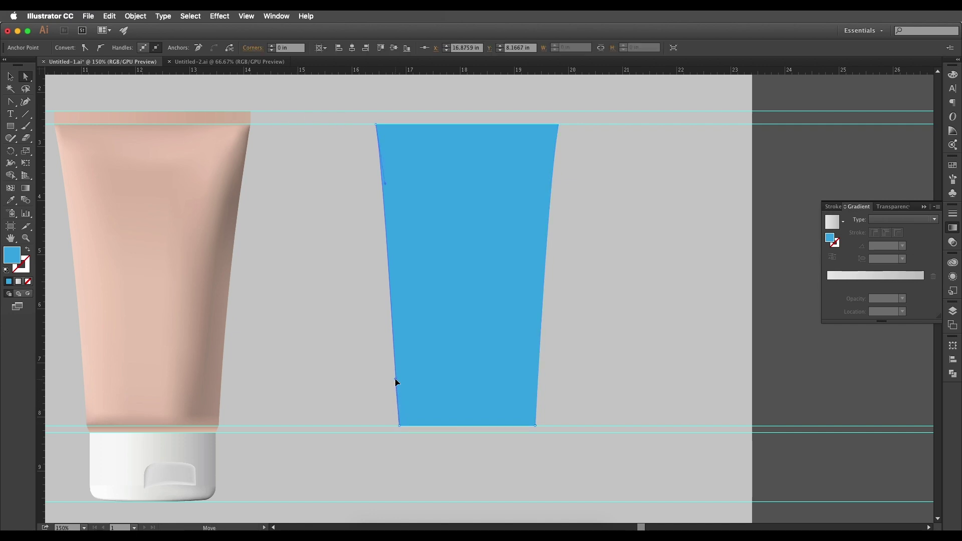
{"action": "left_click", "coordinate": [404, 295]}
{"action": "scroll", "coordinate": [391, 160], "scroll_direction": "left", "scroll_amount": 2}
{"action": "scroll", "coordinate": [391, 160], "scroll_direction": "up", "scroll_amount": 1}
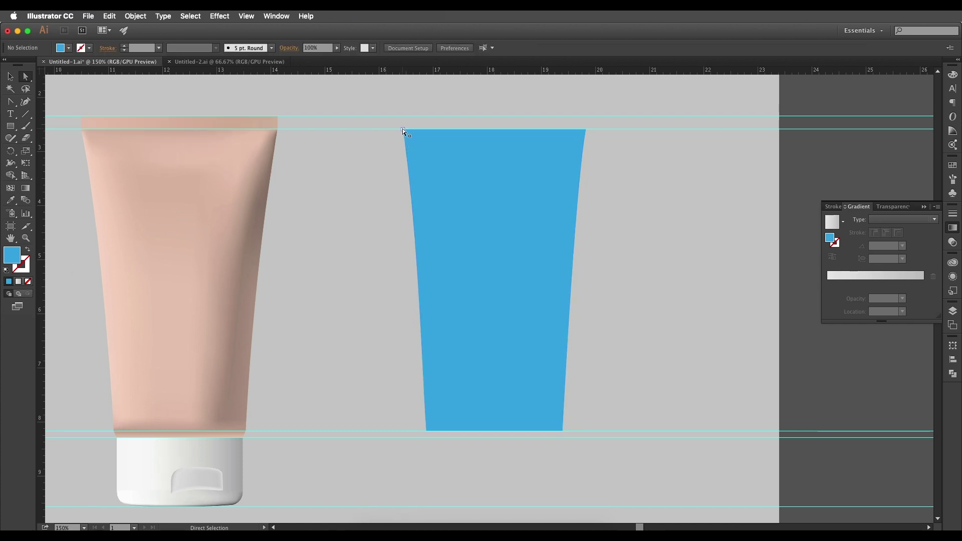
Step: Adjust the handles at both upper corners so the body's sides bow inward evenly like the peach tube, and deselect the shape
{"action": "left_click", "coordinate": [403, 129]}
{"action": "left_click_drag", "start_coordinate": [419, 252], "coordinate": [423, 242]}
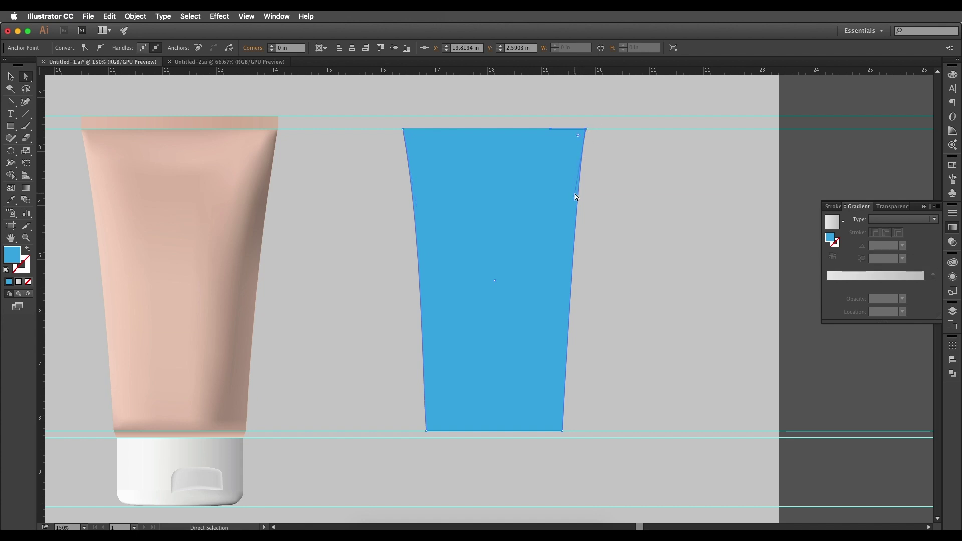
{"action": "left_click_drag", "start_coordinate": [575, 194], "coordinate": [569, 216]}
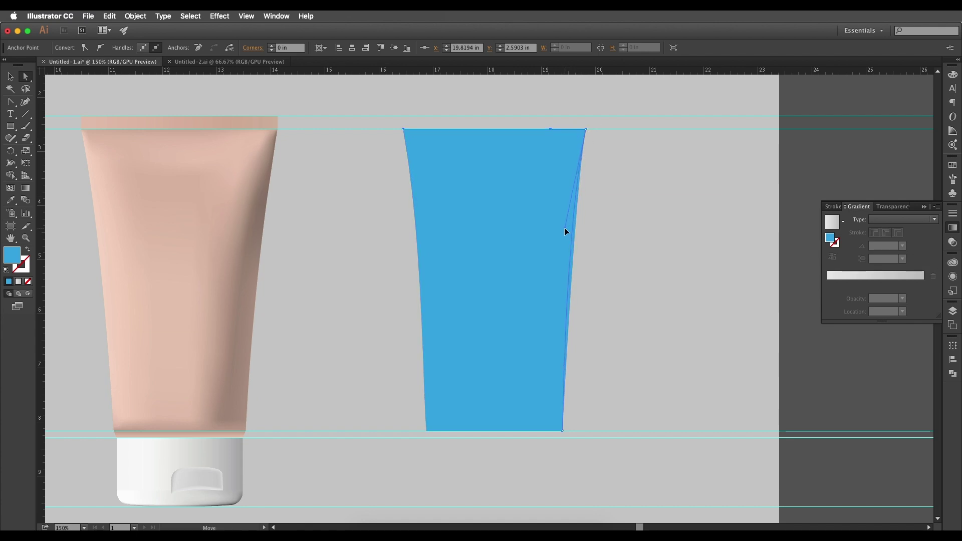
{"action": "left_click_drag", "start_coordinate": [565, 228], "coordinate": [567, 224]}
{"action": "left_click", "coordinate": [605, 245]}
{"action": "scroll", "coordinate": [606, 245], "scroll_direction": "down", "scroll_amount": 1}
{"action": "key", "text": "space"}
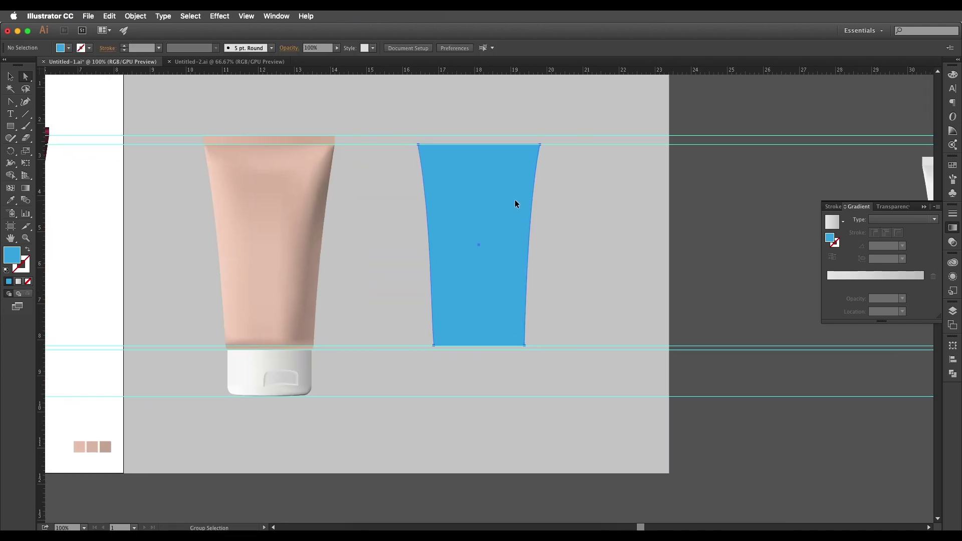
{"action": "left_click", "coordinate": [515, 199]}
{"action": "scroll", "coordinate": [487, 200], "scroll_direction": "up", "scroll_amount": 1}
{"action": "left_click", "coordinate": [384, 117]}
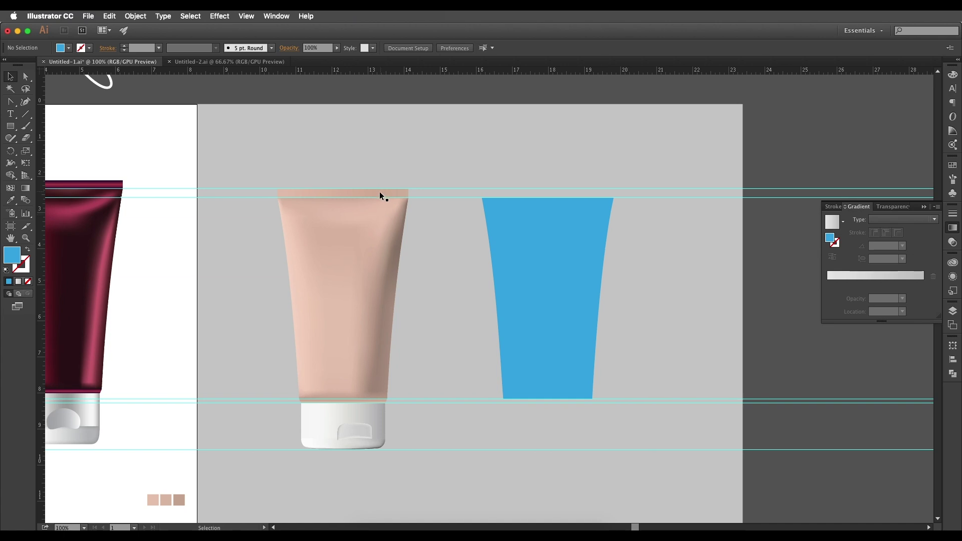
Step: Draw a crimp strip rectangle about 3.645 by 0.22 in along the blue body's top edge, matching the body's width
{"action": "scroll", "coordinate": [381, 191], "scroll_direction": "up", "scroll_amount": 1}
{"action": "scroll", "coordinate": [425, 241], "scroll_direction": "right", "scroll_amount": 3}
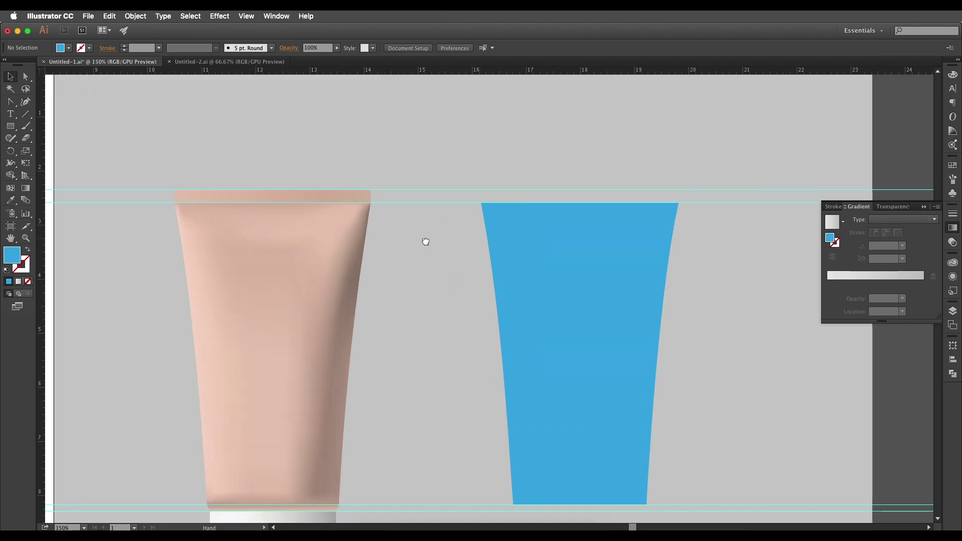
{"action": "left_click", "coordinate": [5, 127]}
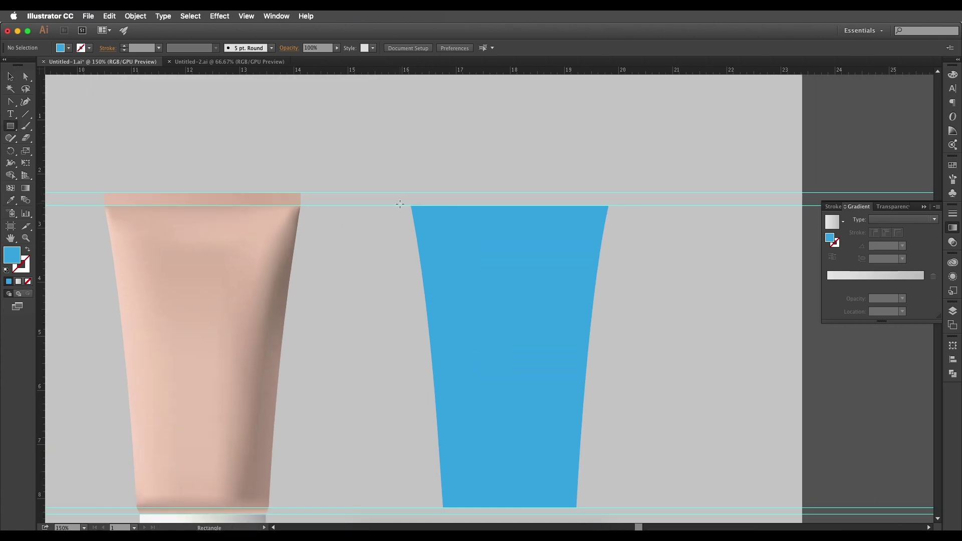
{"action": "left_click_drag", "start_coordinate": [411, 206], "coordinate": [608, 194]}
{"action": "scroll", "coordinate": [411, 226], "scroll_direction": "down", "scroll_amount": 3}
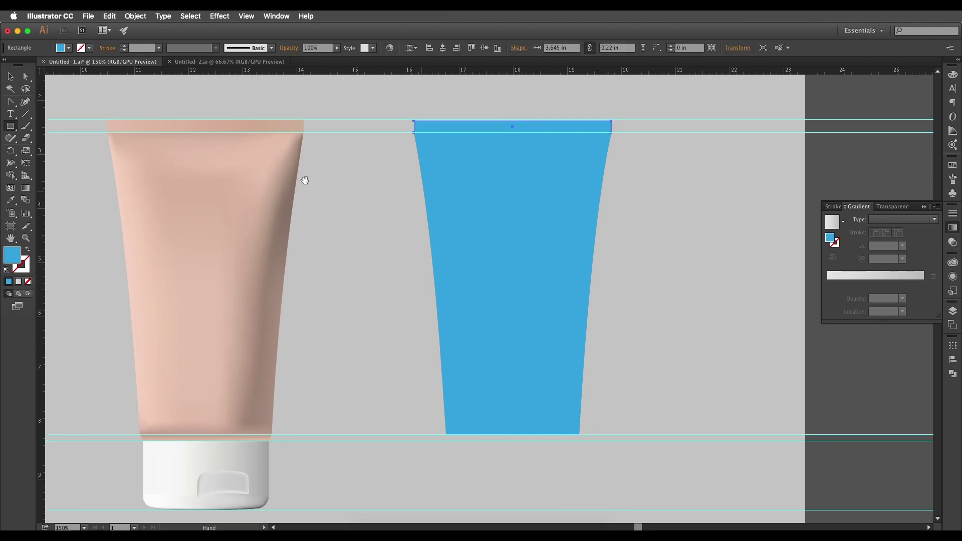
Step: Stretch the crimp strip's top edge up to the uppermost guide, making the strip about 0.246 in high
{"action": "key", "text": "y"}
{"action": "left_click", "coordinate": [10, 77]}
{"action": "key", "text": "super+plus"}
{"action": "key", "text": "super+plus"}
{"action": "key", "text": "super+plus"}
{"action": "key", "text": "super+plus"}
{"action": "key", "text": "super+plus"}
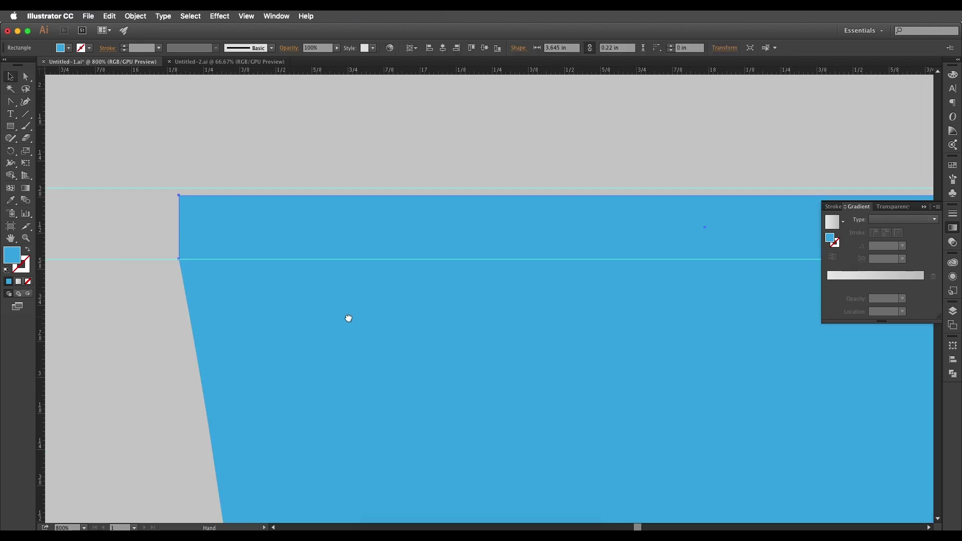
{"action": "left_click_drag", "start_coordinate": [449, 261], "coordinate": [415, 285]}
{"action": "left_click_drag", "start_coordinate": [665, 230], "coordinate": [524, 249]}
{"action": "key", "text": "ctrl+minus"}
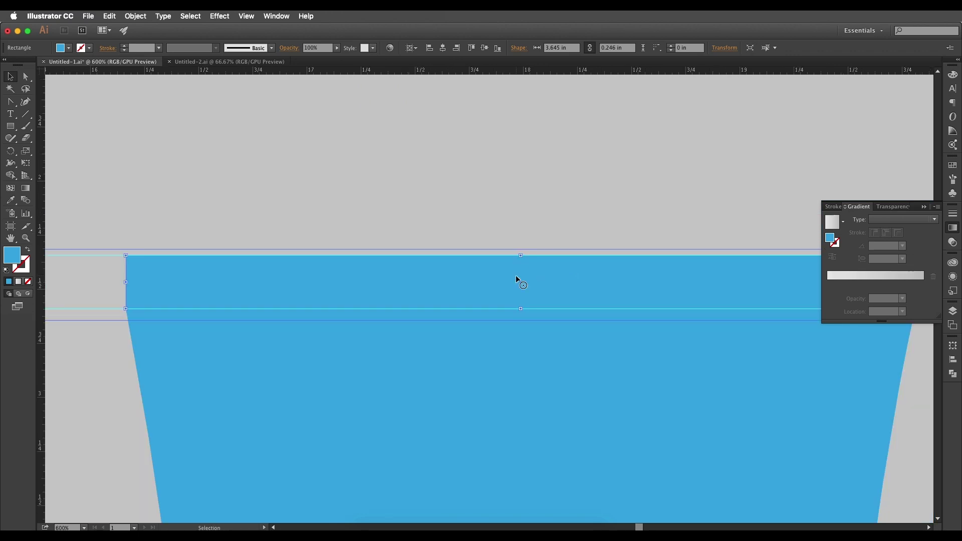
Step: Examine up close how both ends of the crimp strip line up with the body's upper corners and the guides
{"action": "scroll", "coordinate": [515, 275], "scroll_direction": "down", "scroll_amount": 1}
{"action": "left_click_drag", "start_coordinate": [324, 309], "coordinate": [423, 278]}
{"action": "scroll", "coordinate": [338, 276], "scroll_direction": "up", "scroll_amount": 4}
{"action": "left_click", "coordinate": [366, 260]}
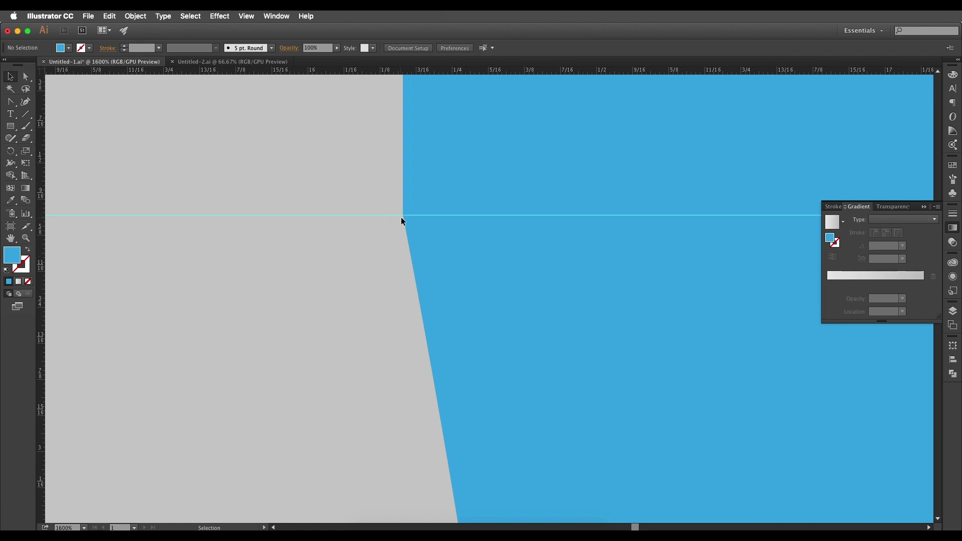
{"action": "left_click_drag", "start_coordinate": [643, 286], "coordinate": [266, 316]}
{"action": "left_click_drag", "start_coordinate": [604, 320], "coordinate": [149, 331]}
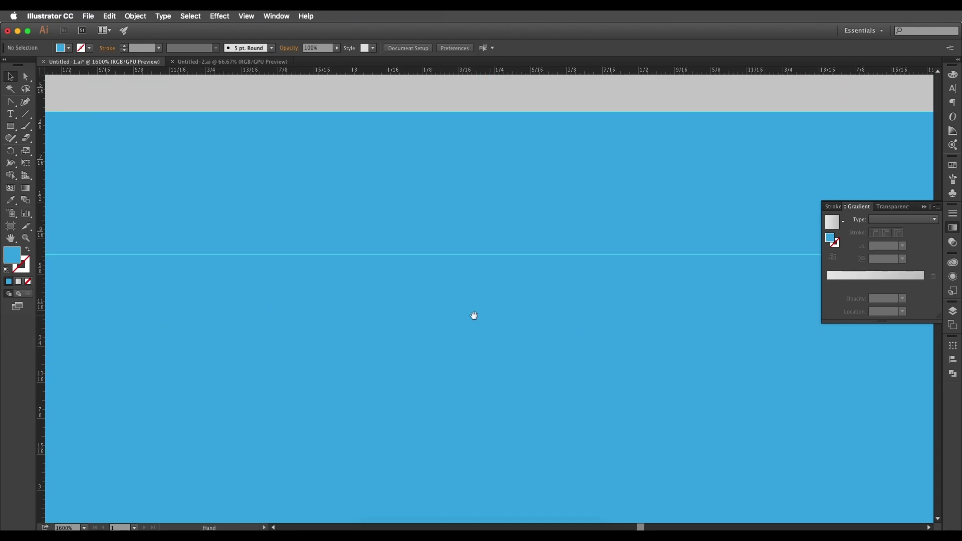
{"action": "left_click_drag", "start_coordinate": [516, 317], "coordinate": [26, 343]}
{"action": "left_click_drag", "start_coordinate": [817, 312], "coordinate": [531, 325]}
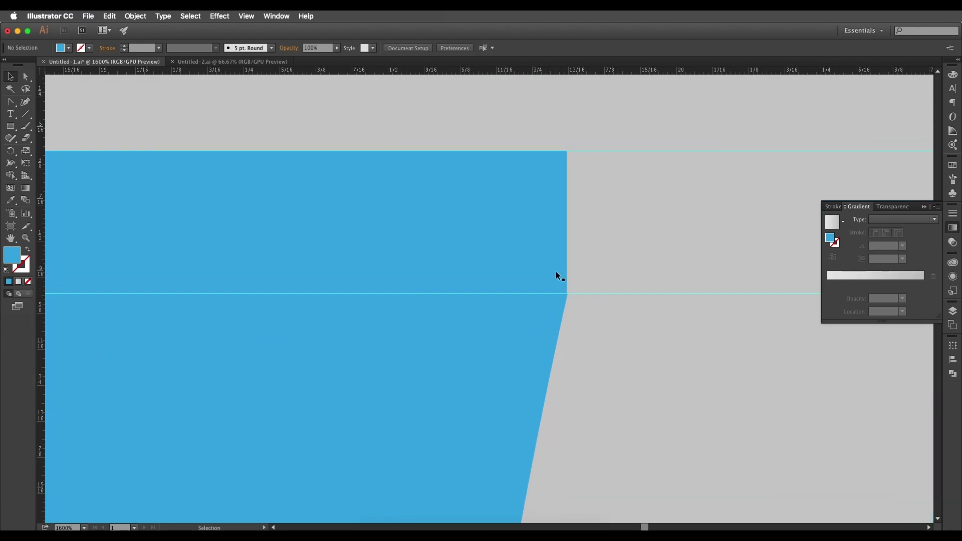
{"action": "scroll", "coordinate": [642, 323], "scroll_direction": "down", "scroll_amount": 9}
{"action": "scroll", "coordinate": [551, 371], "scroll_direction": "down", "scroll_amount": 1}
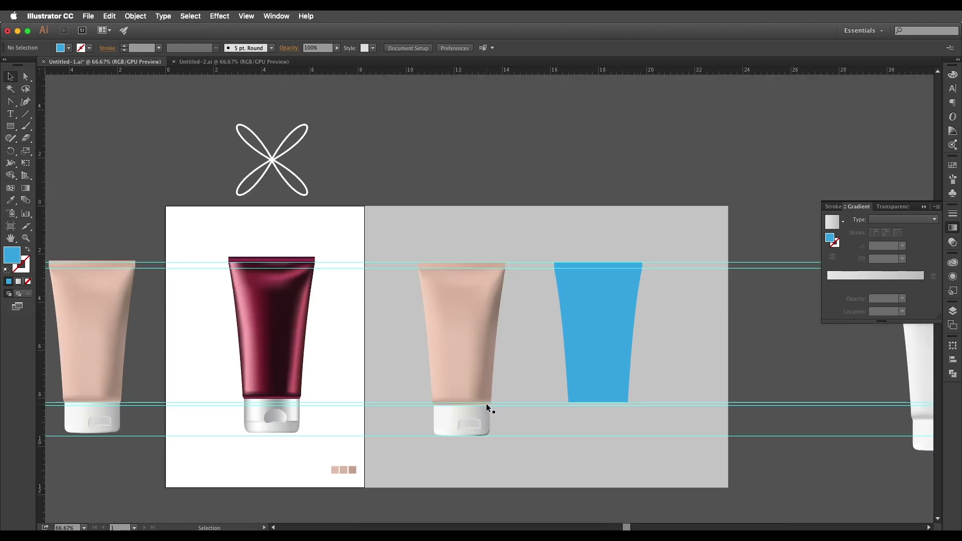
{"action": "scroll", "coordinate": [486, 404], "scroll_direction": "up", "scroll_amount": 4}
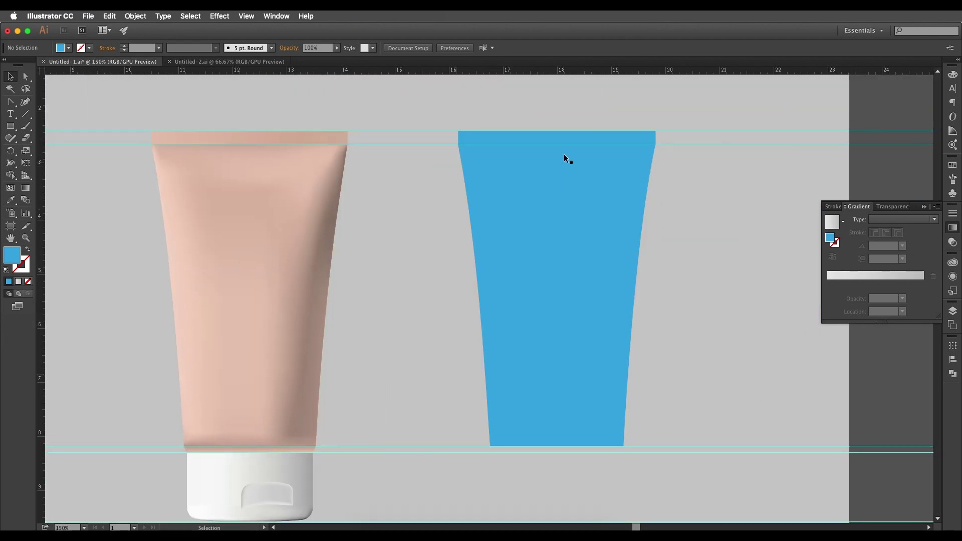
Step: Duplicate the crimp strip to the body's base and resize the copy to about 2.46 by 0.118 in between the two guides there
{"action": "left_click", "coordinate": [564, 139]}
{"action": "left_click_drag", "start_coordinate": [578, 136], "coordinate": [563, 411]}
{"action": "scroll", "coordinate": [576, 454], "scroll_direction": "down", "scroll_amount": 1}
{"action": "scroll", "coordinate": [565, 459], "scroll_direction": "up", "scroll_amount": 6}
{"action": "scroll", "coordinate": [570, 421], "scroll_direction": "down", "scroll_amount": 2}
{"action": "scroll", "coordinate": [604, 389], "scroll_direction": "right", "scroll_amount": 5}
{"action": "left_click_drag", "start_coordinate": [661, 410], "coordinate": [575, 418]}
{"action": "left_click_drag", "start_coordinate": [144, 403], "coordinate": [515, 394]}
{"action": "scroll", "coordinate": [674, 422], "scroll_direction": "down", "scroll_amount": 1}
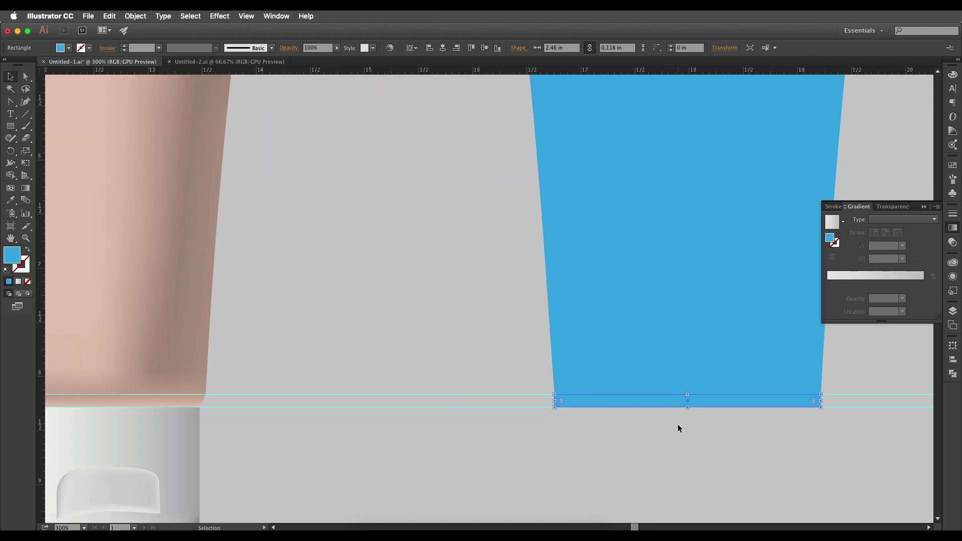
Step: Select the base strip's two bottom anchor points, scale them slightly inward symmetrically with Free Transform, and deselect
{"action": "left_click_drag", "start_coordinate": [677, 424], "coordinate": [549, 399]}
{"action": "left_click", "coordinate": [26, 76]}
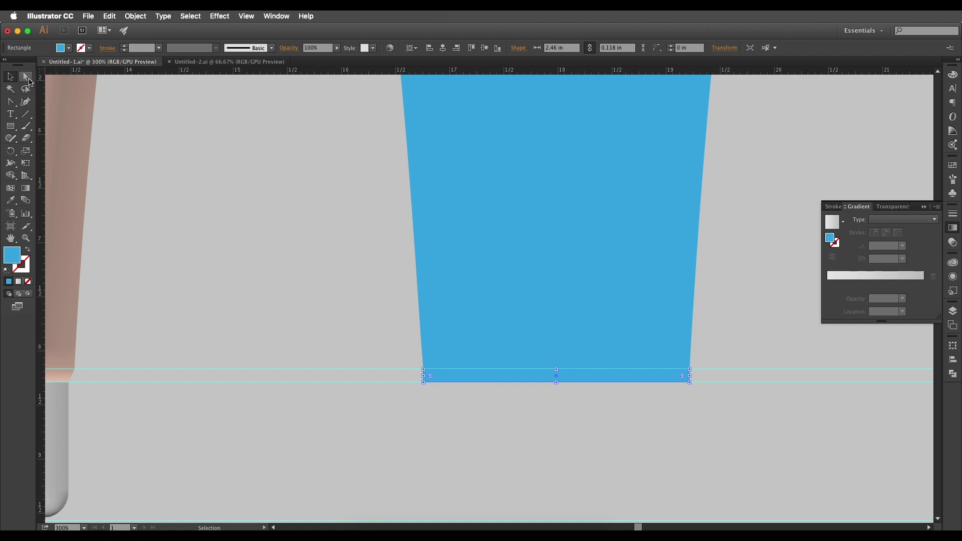
{"action": "left_click", "coordinate": [423, 382]}
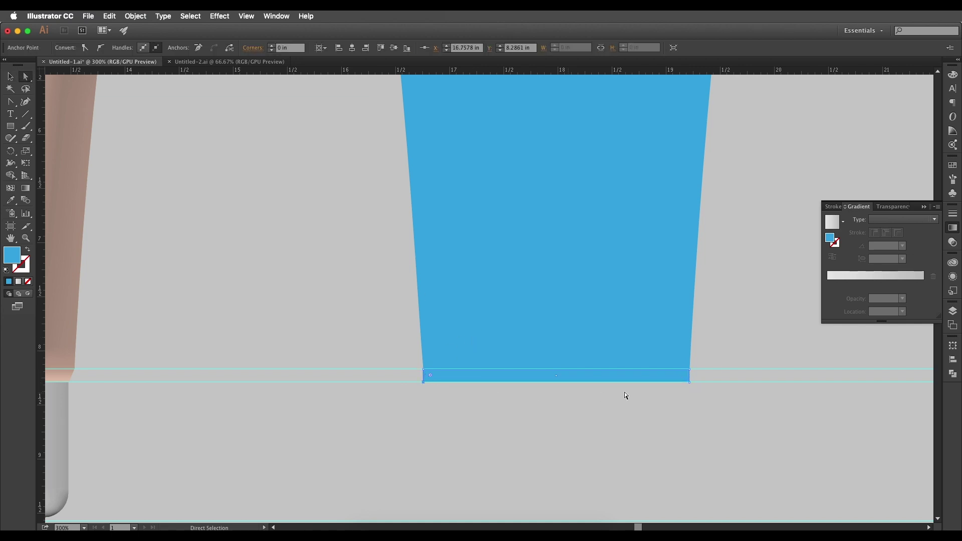
{"action": "left_click", "coordinate": [689, 382], "text": "shift"}
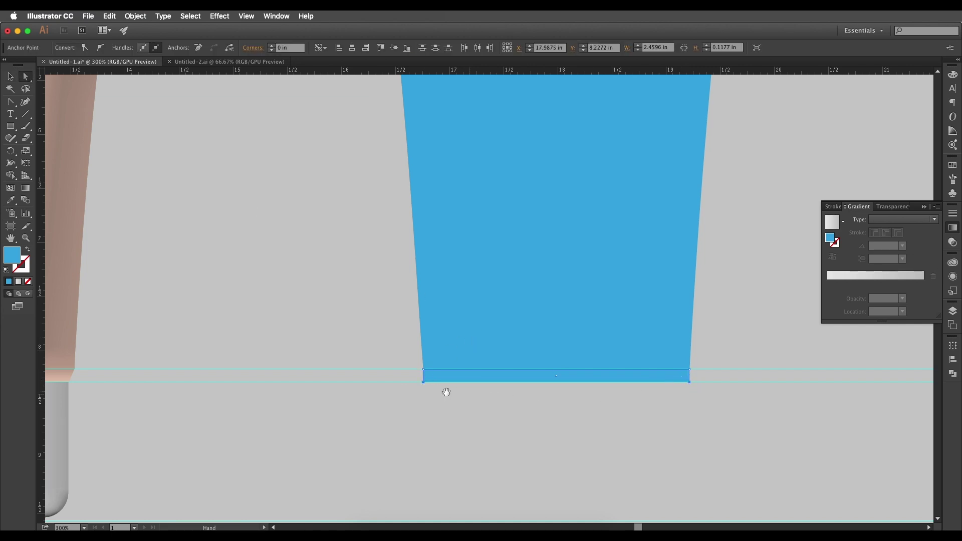
{"action": "left_click_drag", "start_coordinate": [446, 393], "coordinate": [585, 383]}
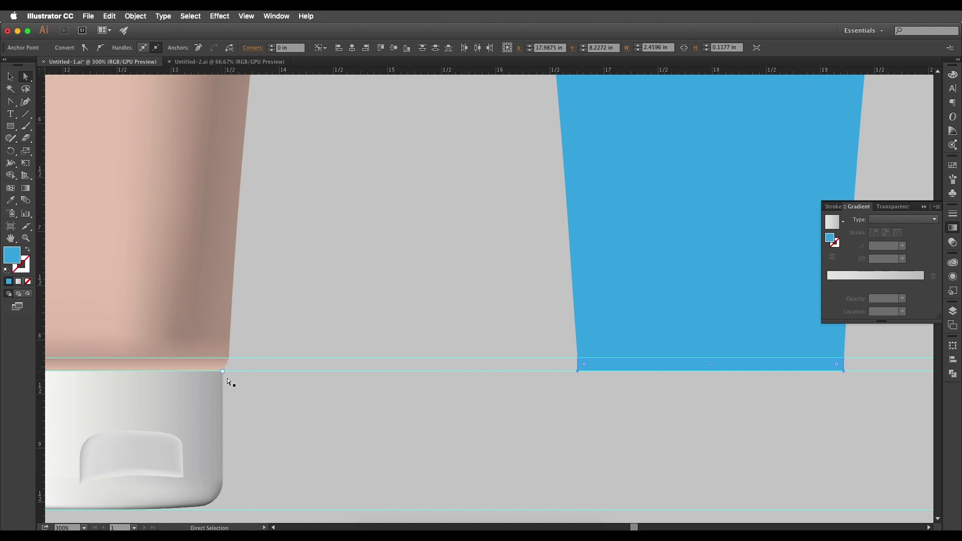
{"action": "scroll", "coordinate": [227, 378], "scroll_direction": "right", "scroll_amount": 10}
{"action": "left_click", "coordinate": [27, 165]}
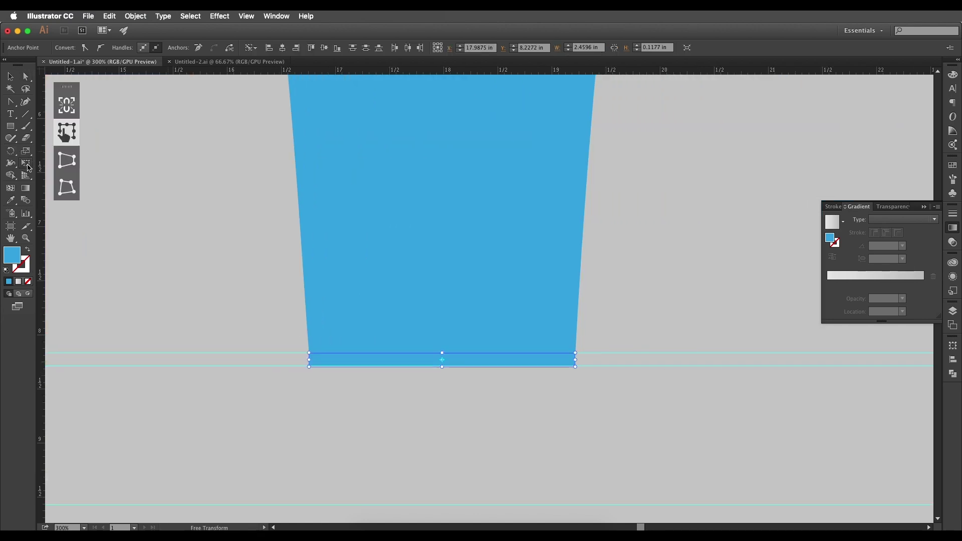
{"action": "left_click_drag", "start_coordinate": [578, 360], "coordinate": [570, 363]}
{"action": "scroll", "coordinate": [652, 383], "scroll_direction": "left", "scroll_amount": 6}
{"action": "left_click", "coordinate": [10, 77]}
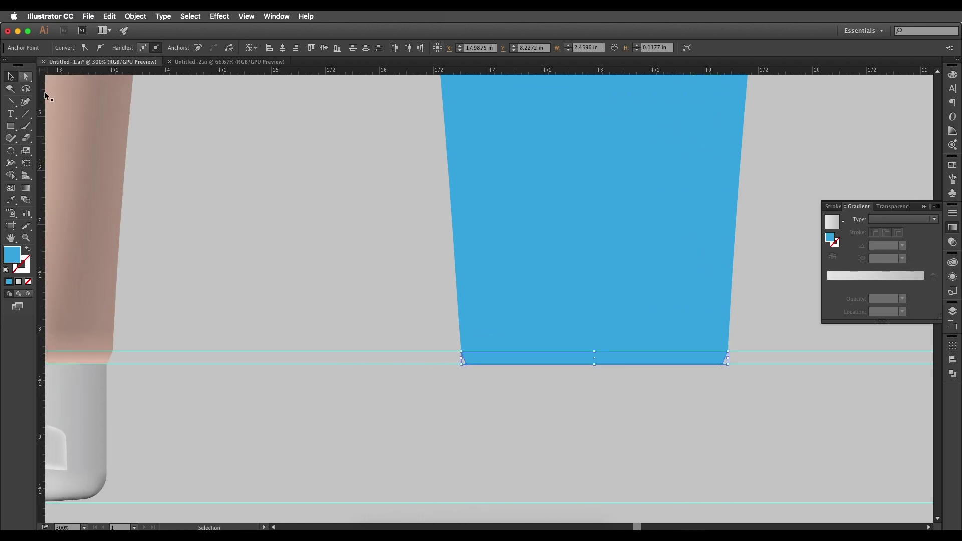
{"action": "left_click", "coordinate": [351, 280]}
Step: Compare the overall outline of the blue body, crimp strip and base strip with the peach reference tube
{"action": "scroll", "coordinate": [354, 284], "scroll_direction": "right", "scroll_amount": 8}
{"action": "key", "text": "super+minus"}
{"action": "key", "text": "super+minus"}
{"action": "scroll", "coordinate": [426, 296], "scroll_direction": "up", "scroll_amount": 3}
{"action": "scroll", "coordinate": [426, 295], "scroll_direction": "left", "scroll_amount": 2}
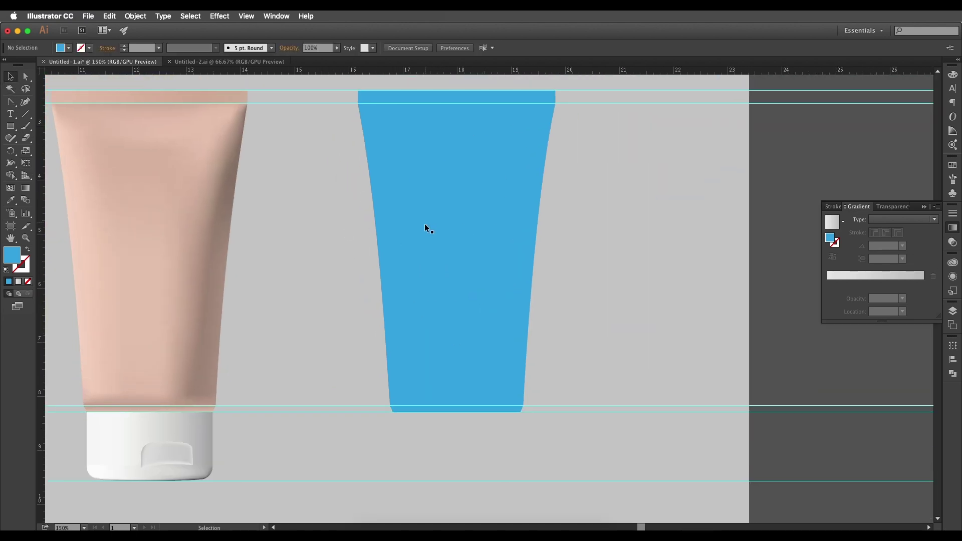
{"action": "scroll", "coordinate": [440, 271], "scroll_direction": "up", "scroll_amount": 2}
{"action": "scroll", "coordinate": [439, 271], "scroll_direction": "left", "scroll_amount": 1}
Step: Draw a rectangle about 2.37 by 1.287 in for the cap, from under the base strip down to the lowest guide
{"action": "scroll", "coordinate": [478, 314], "scroll_direction": "down", "scroll_amount": 10}
{"action": "scroll", "coordinate": [478, 315], "scroll_direction": "left", "scroll_amount": 3}
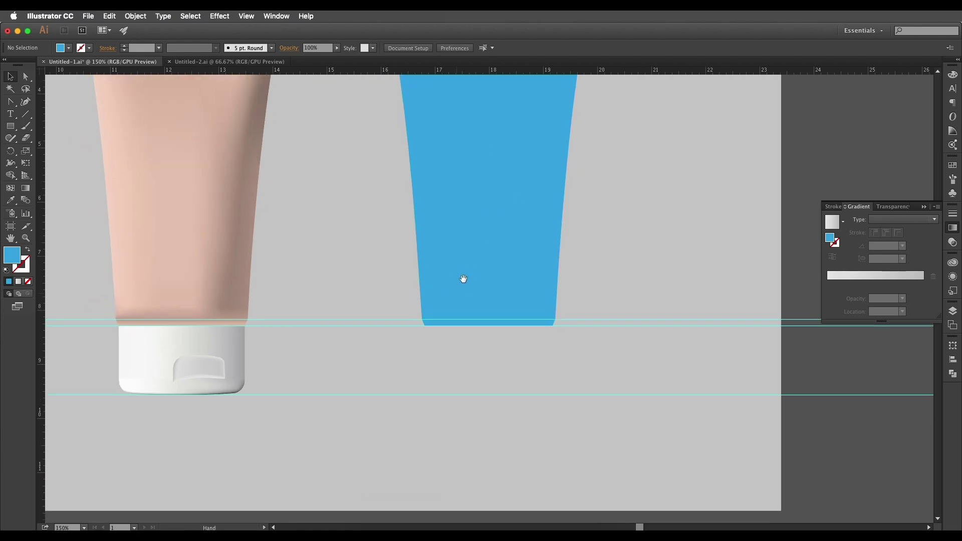
{"action": "scroll", "coordinate": [363, 298], "scroll_direction": "down", "scroll_amount": 5}
{"action": "scroll", "coordinate": [362, 299], "scroll_direction": "right", "scroll_amount": 4}
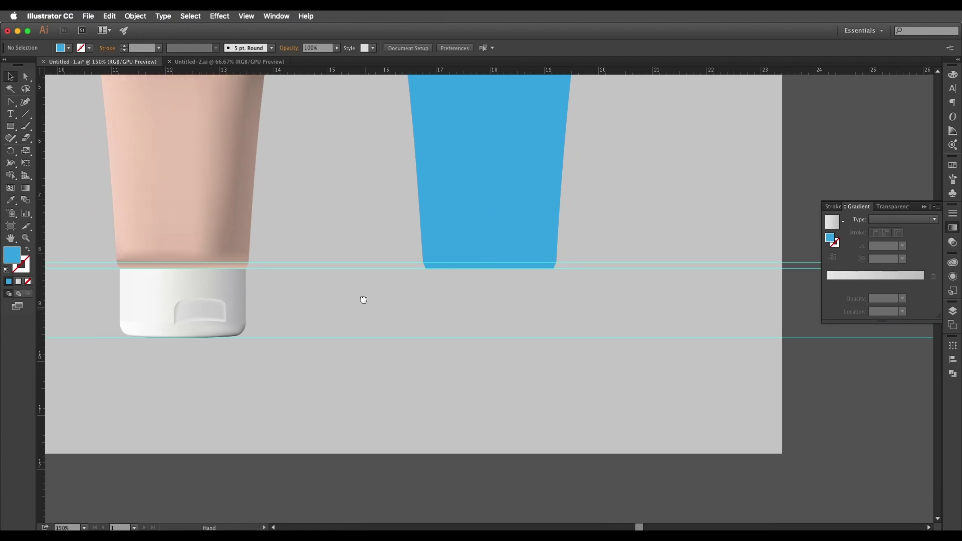
{"action": "left_click", "coordinate": [11, 128]}
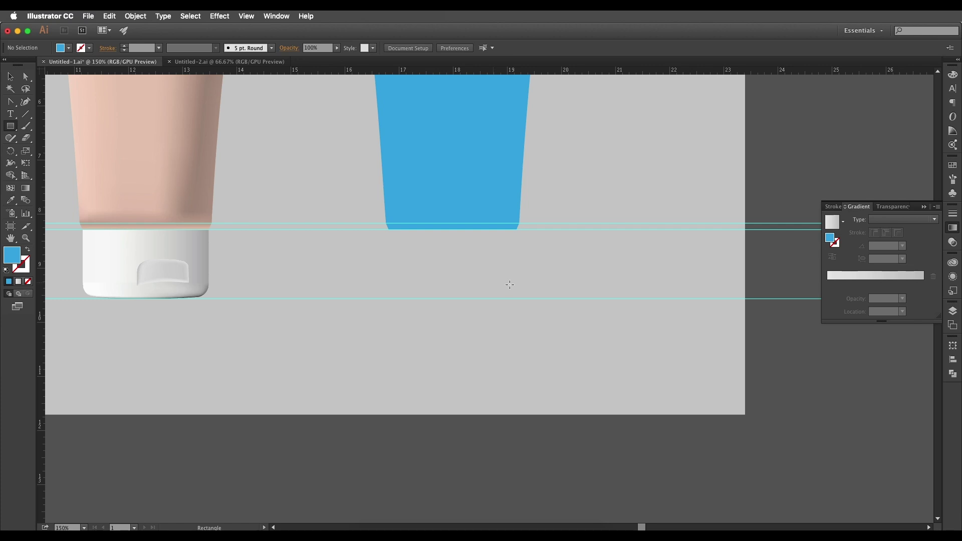
{"action": "scroll", "coordinate": [395, 234], "scroll_direction": "up", "scroll_amount": 2}
{"action": "left_click_drag", "start_coordinate": [381, 223], "coordinate": [639, 364]}
{"action": "scroll", "coordinate": [639, 363], "scroll_direction": "down", "scroll_amount": 1}
{"action": "left_click_drag", "start_coordinate": [493, 373], "coordinate": [543, 374]}
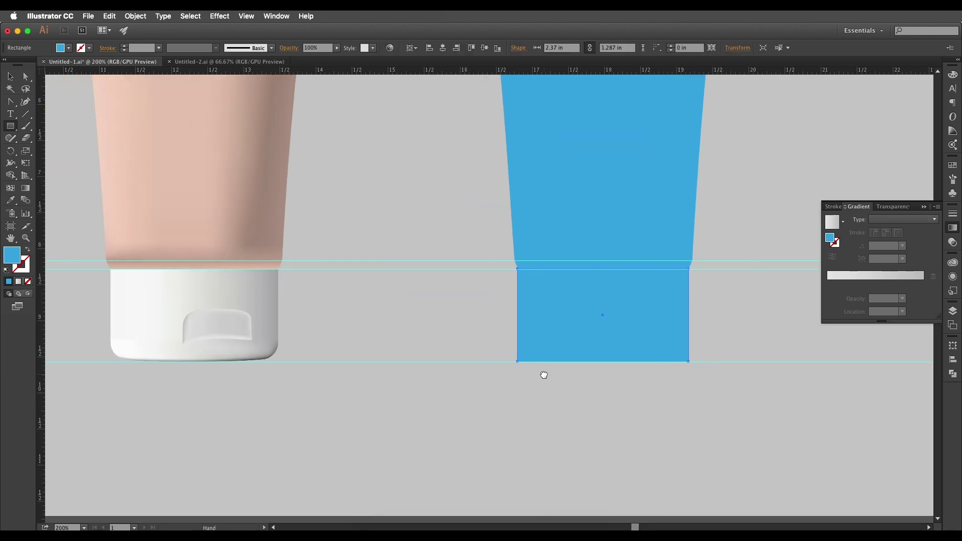
Step: Select the lower and upper pieces of the white reference cap to examine how it is divided
{"action": "key", "text": "v"}
{"action": "left_click", "coordinate": [262, 348]}
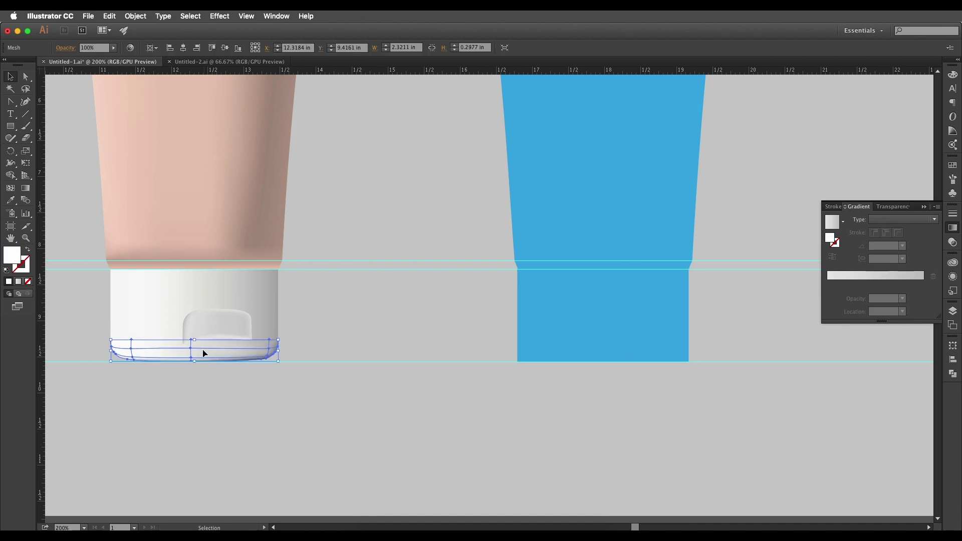
{"action": "left_click", "coordinate": [267, 305]}
{"action": "left_click", "coordinate": [247, 348]}
{"action": "left_click", "coordinate": [513, 321]}
Step: Divide the blue cap into an upper rectangle about 0.957 in tall and a separate strip of equal width beneath it
{"action": "left_click", "coordinate": [576, 350]}
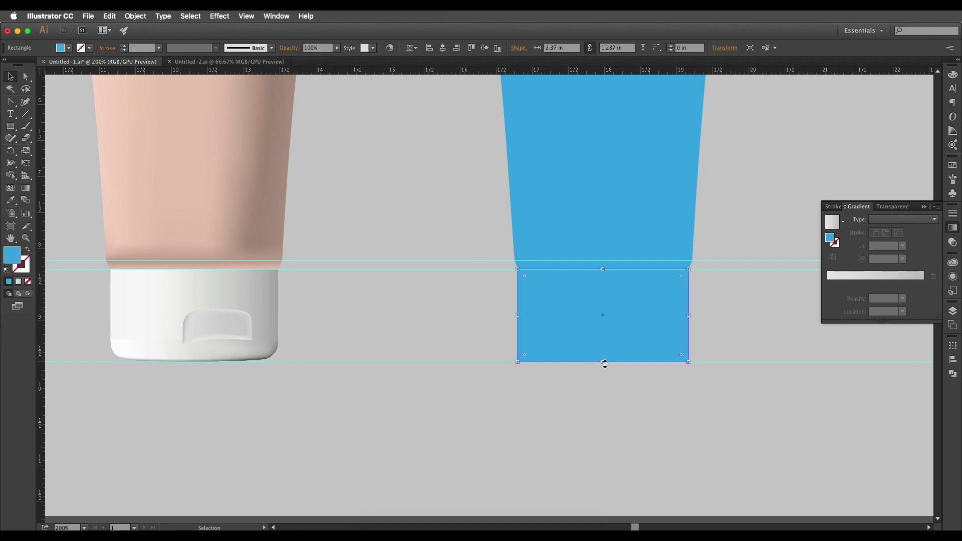
{"action": "left_click_drag", "start_coordinate": [604, 362], "coordinate": [645, 382]}
{"action": "left_click", "coordinate": [621, 413]}
{"action": "scroll", "coordinate": [633, 377], "scroll_direction": "up", "scroll_amount": 3}
{"action": "scroll", "coordinate": [646, 381], "scroll_direction": "down", "scroll_amount": 2}
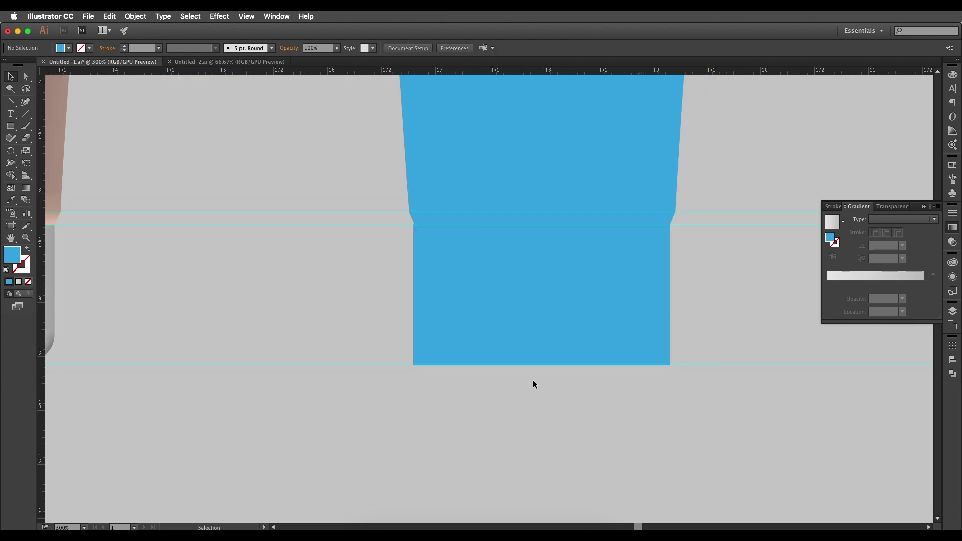
Step: Select the cap's lower strip and adjust its bottom edge to the lowest guide, making it about 2.37 by 0.337 in
{"action": "scroll", "coordinate": [533, 379], "scroll_direction": "left", "scroll_amount": 5}
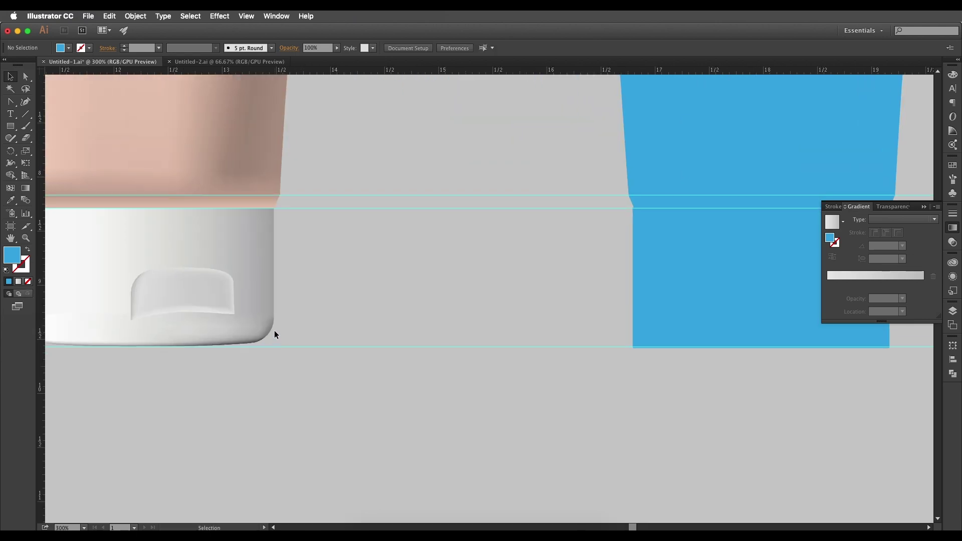
{"action": "scroll", "coordinate": [294, 354], "scroll_direction": "right", "scroll_amount": 6}
{"action": "left_click", "coordinate": [436, 329]}
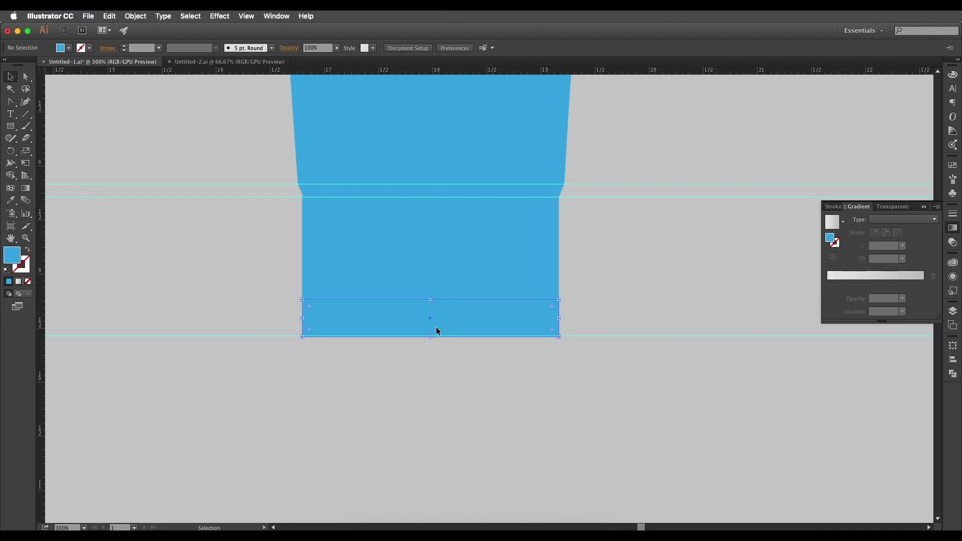
{"action": "scroll", "coordinate": [431, 336], "scroll_direction": "up", "scroll_amount": 2}
{"action": "left_click_drag", "start_coordinate": [421, 336], "coordinate": [421, 335]}
Step: Select the lower strip's two bottom anchor points and round both corners to a 0.29 in radius
{"action": "left_click", "coordinate": [26, 76]}
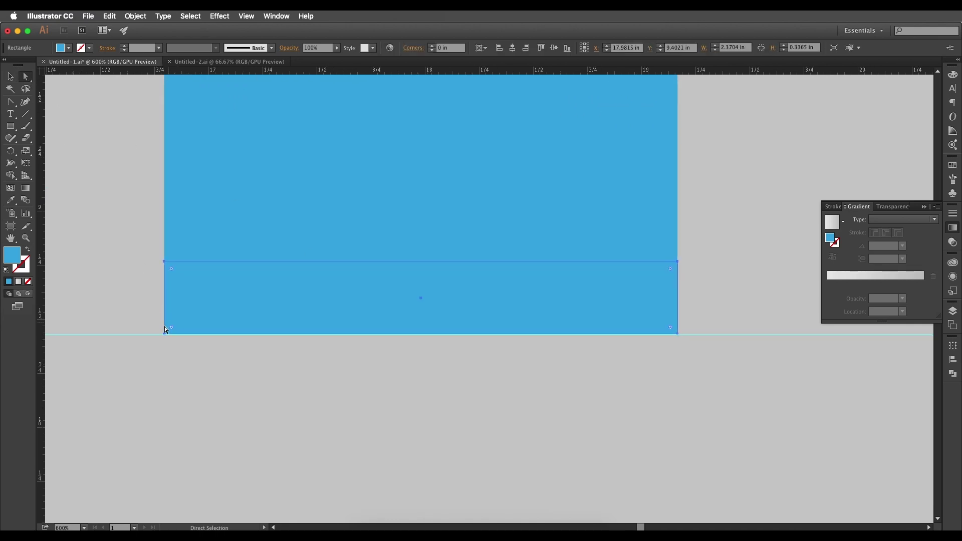
{"action": "left_click", "coordinate": [164, 334]}
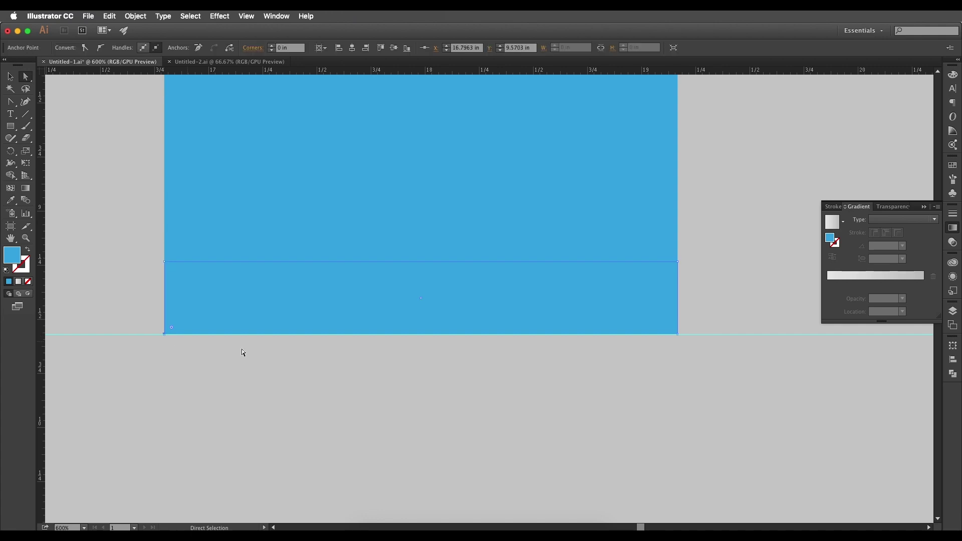
{"action": "left_click", "coordinate": [678, 334], "text": "shift"}
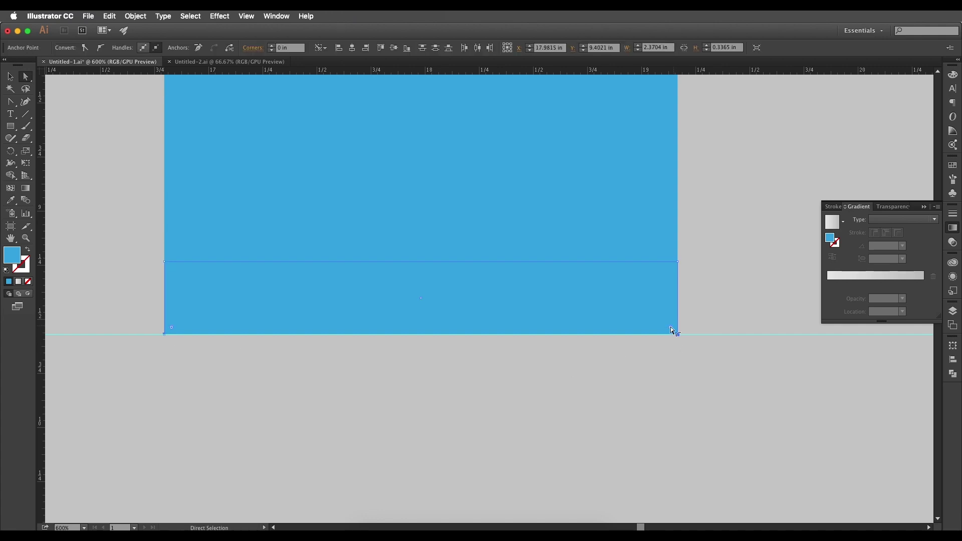
{"action": "left_click_drag", "start_coordinate": [666, 324], "coordinate": [582, 307]}
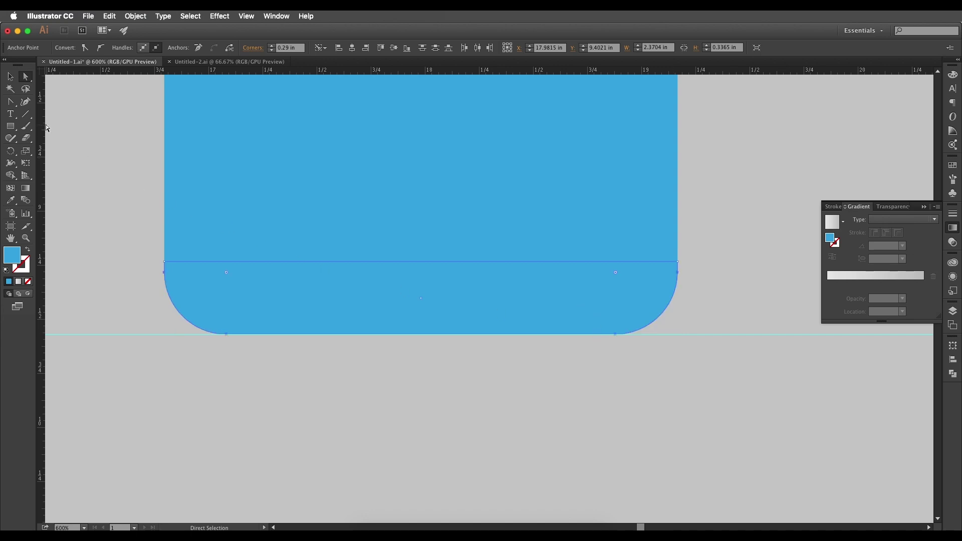
{"action": "scroll", "coordinate": [388, 331], "scroll_direction": "down", "scroll_amount": 2}
{"action": "left_click_drag", "start_coordinate": [389, 333], "coordinate": [470, 336]}
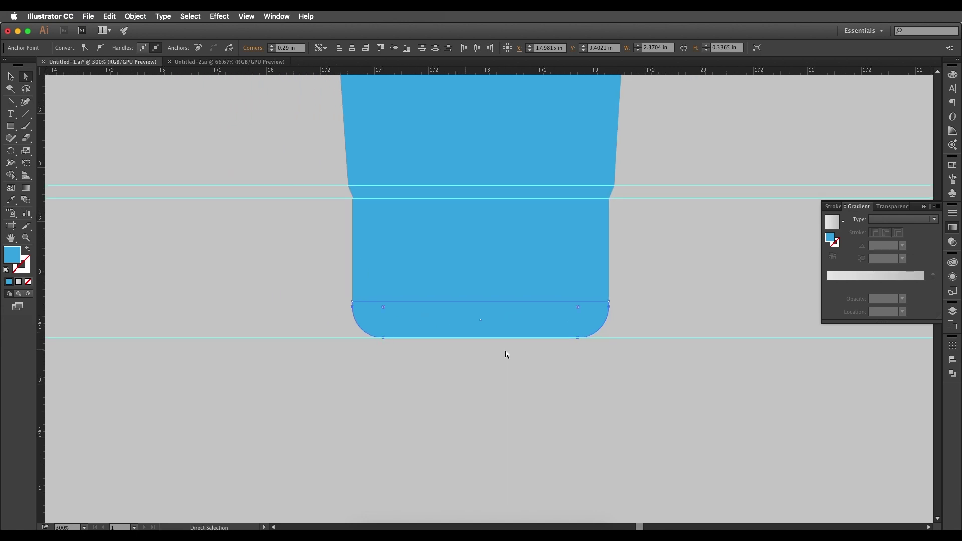
{"action": "scroll", "coordinate": [510, 346], "scroll_direction": "up", "scroll_amount": 1}
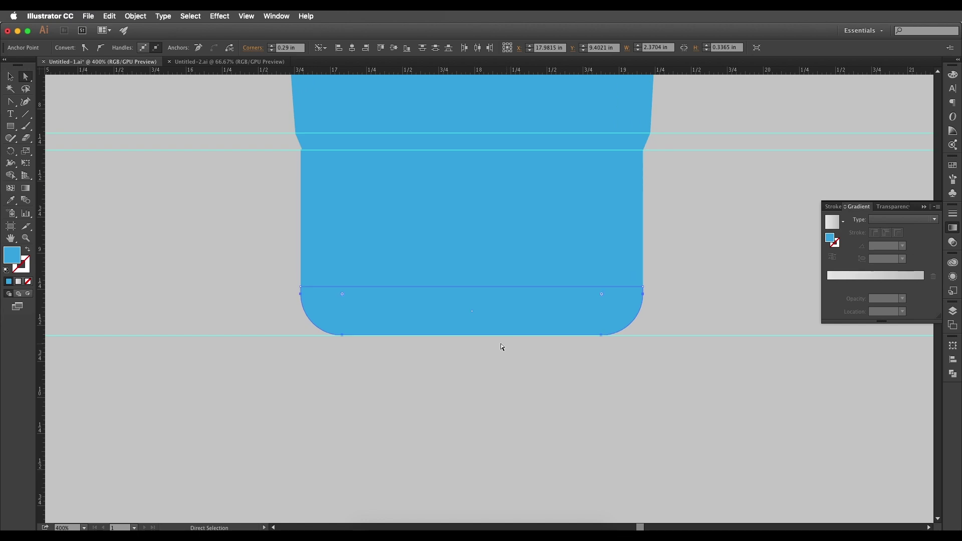
Step: Add an anchor point with the Pen tool at the middle of the lower strip's bottom edge
{"action": "left_click", "coordinate": [10, 104]}
{"action": "left_click", "coordinate": [10, 105]}
{"action": "left_click", "coordinate": [42, 104]}
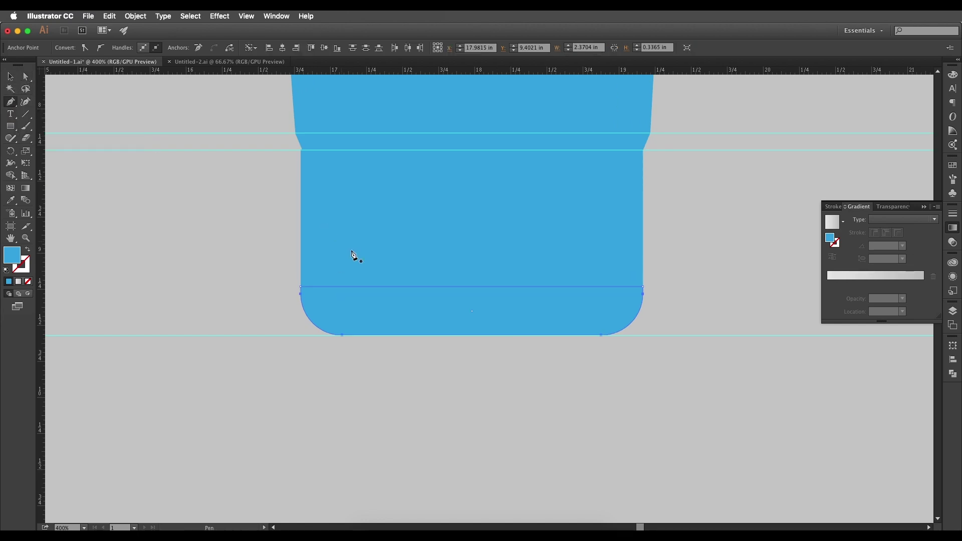
{"action": "left_click", "coordinate": [471, 336]}
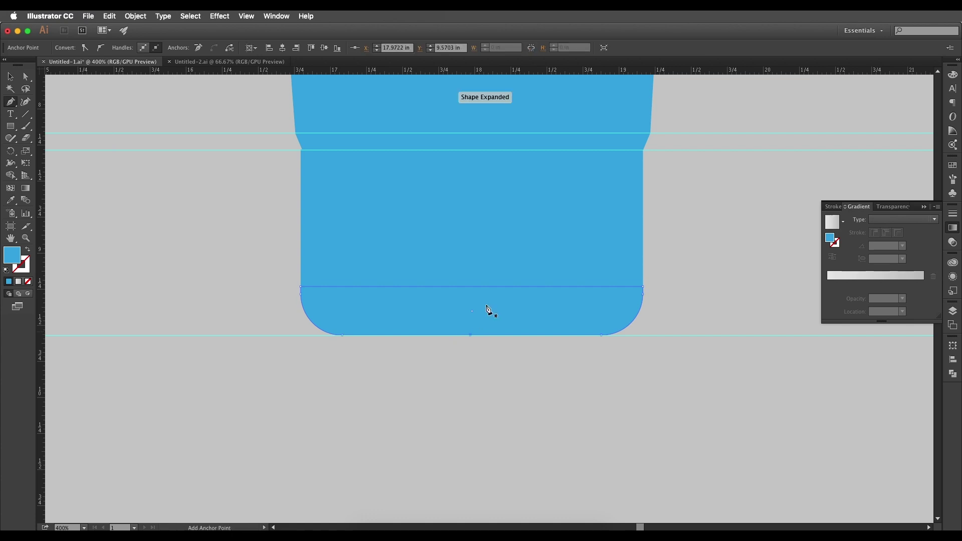
Step: Select the anchor points where both rounded corners meet the strip's bottom edge and move them slightly above the guide
{"action": "left_click", "coordinate": [26, 76]}
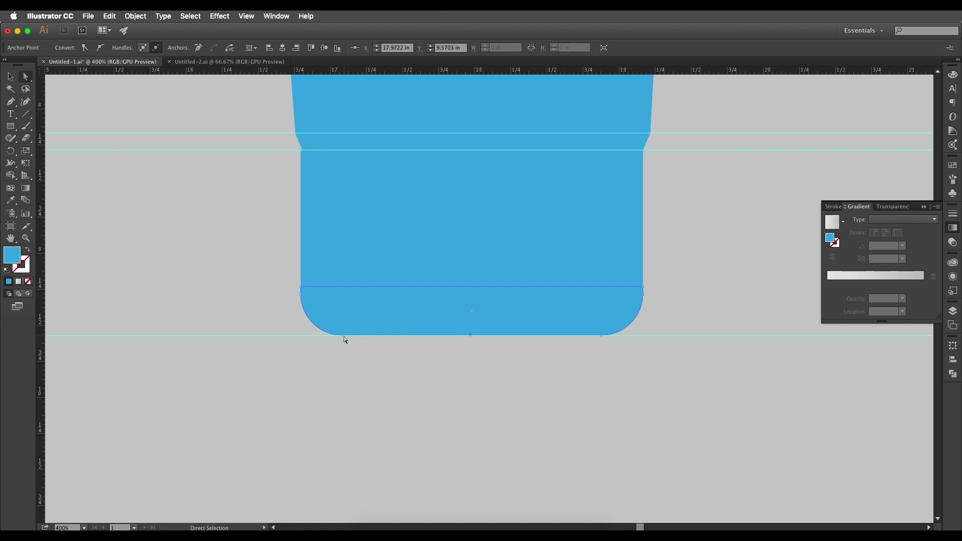
{"action": "left_click", "coordinate": [341, 335]}
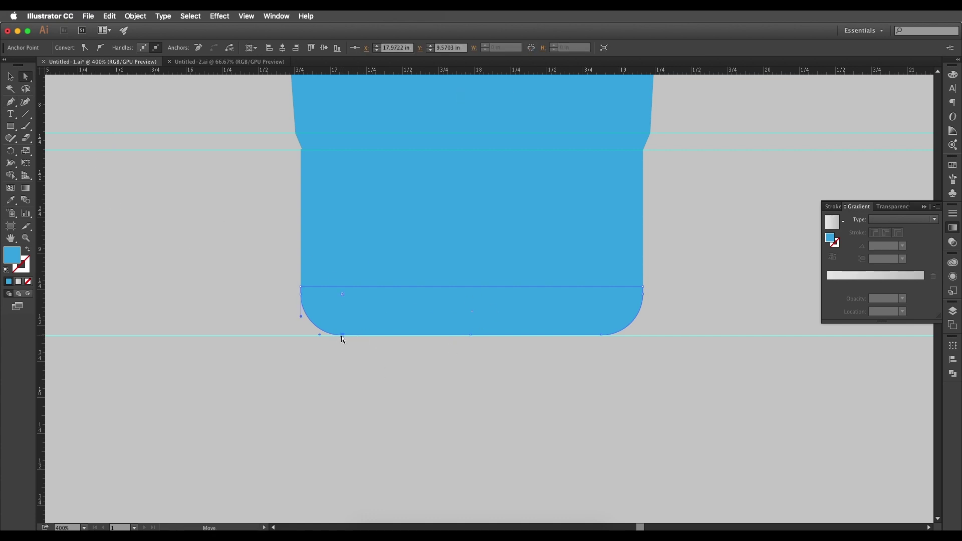
{"action": "left_click", "coordinate": [601, 335]}
{"action": "scroll", "coordinate": [601, 336], "scroll_direction": "up", "scroll_amount": 3}
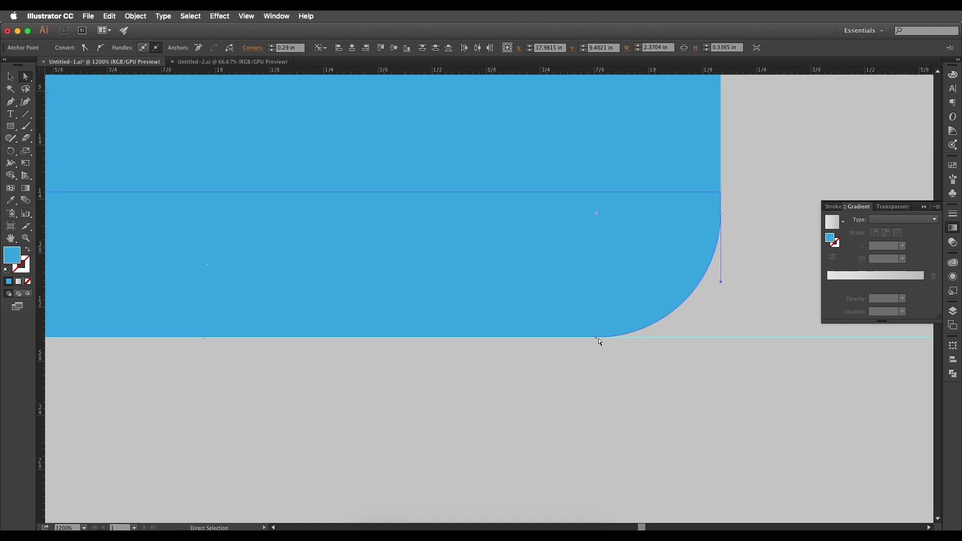
{"action": "left_click_drag", "start_coordinate": [597, 338], "coordinate": [595, 331]}
{"action": "scroll", "coordinate": [592, 340], "scroll_direction": "down", "scroll_amount": 2}
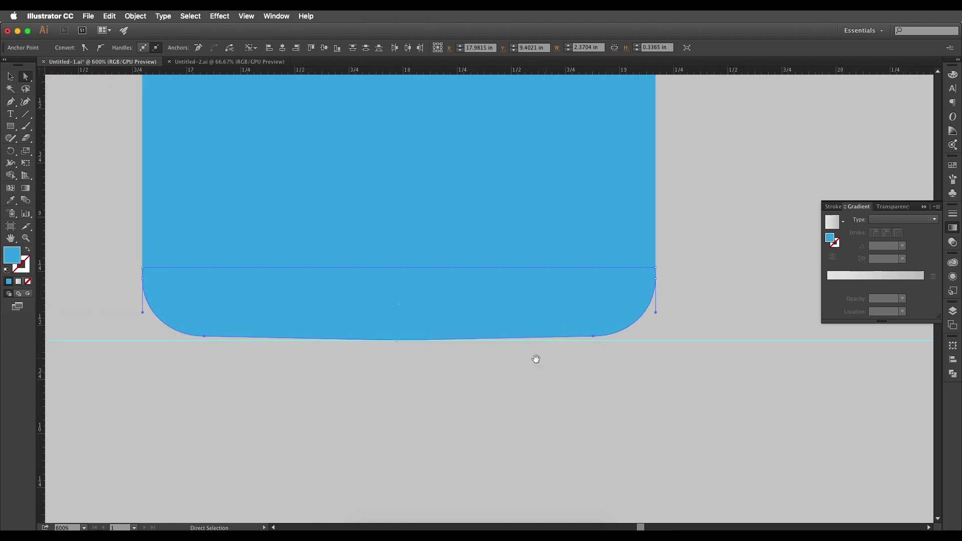
Step: Convert the middle bottom anchor into a smooth point with horizontal handles so the strip's bottom edge curves
{"action": "left_click", "coordinate": [398, 341]}
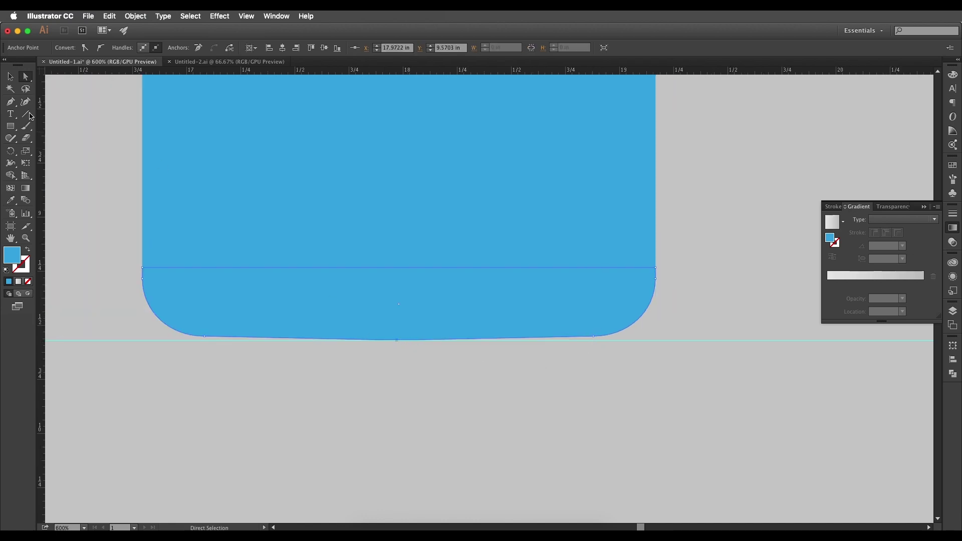
{"action": "left_click", "coordinate": [12, 102]}
{"action": "left_click_drag", "start_coordinate": [12, 102], "coordinate": [50, 138]}
{"action": "left_click_drag", "start_coordinate": [398, 342], "coordinate": [297, 344]}
{"action": "key", "text": "a"}
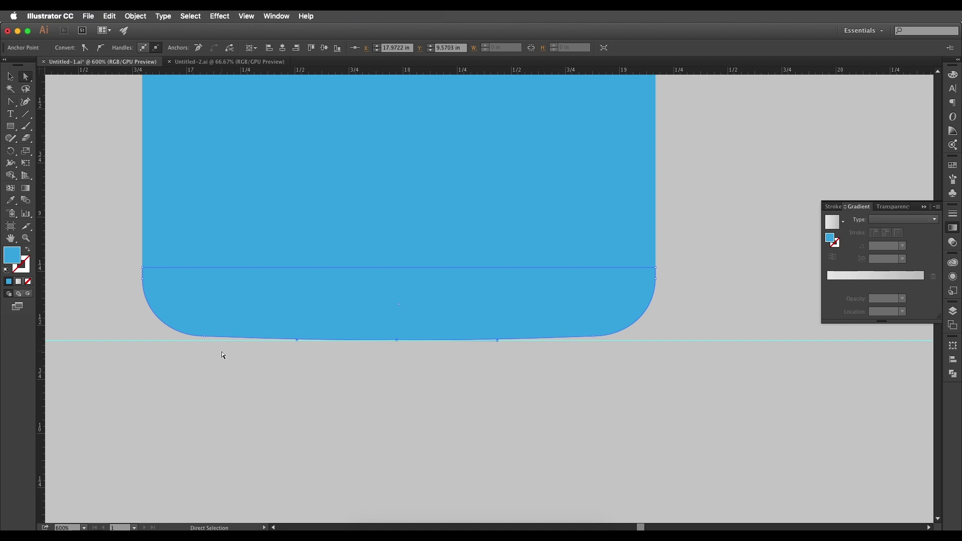
Step: Convert the two anchors joining the rounded corners to the strip's bottom edge into smooth points with two-sided handles
{"action": "left_click", "coordinate": [205, 336]}
{"action": "scroll", "coordinate": [211, 338], "scroll_direction": "up", "scroll_amount": 2}
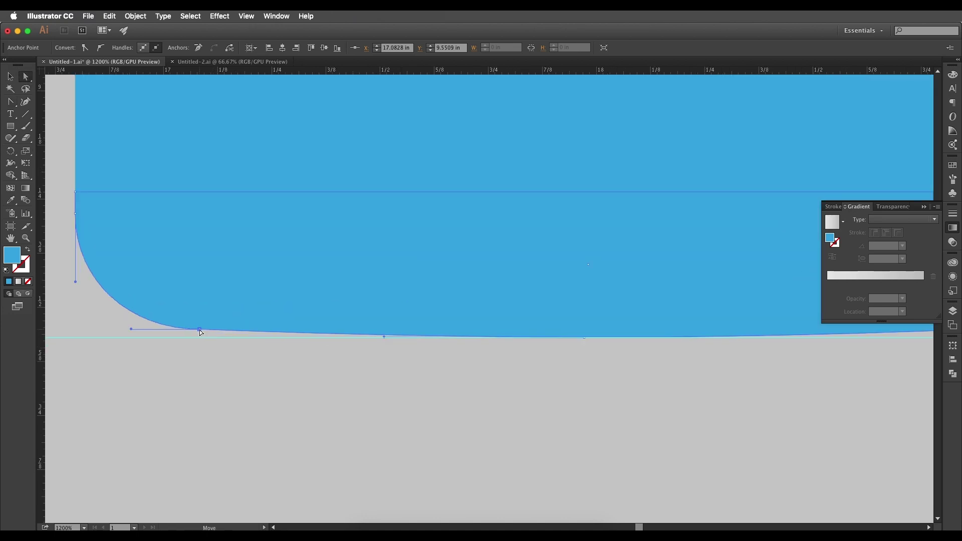
{"action": "mouse_move", "coordinate": [130, 329]}
{"action": "left_mouse_down"}
{"action": "mouse_move", "coordinate": [140, 308]}
{"action": "mouse_move", "coordinate": [195, 293]}
{"action": "mouse_move", "coordinate": [133, 329]}
{"action": "left_mouse_up"}
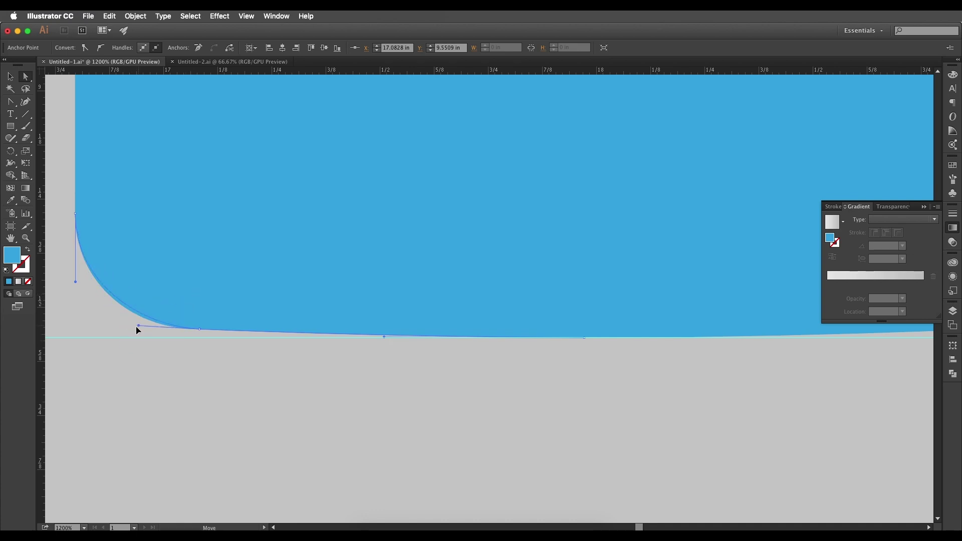
{"action": "key", "text": "a"}
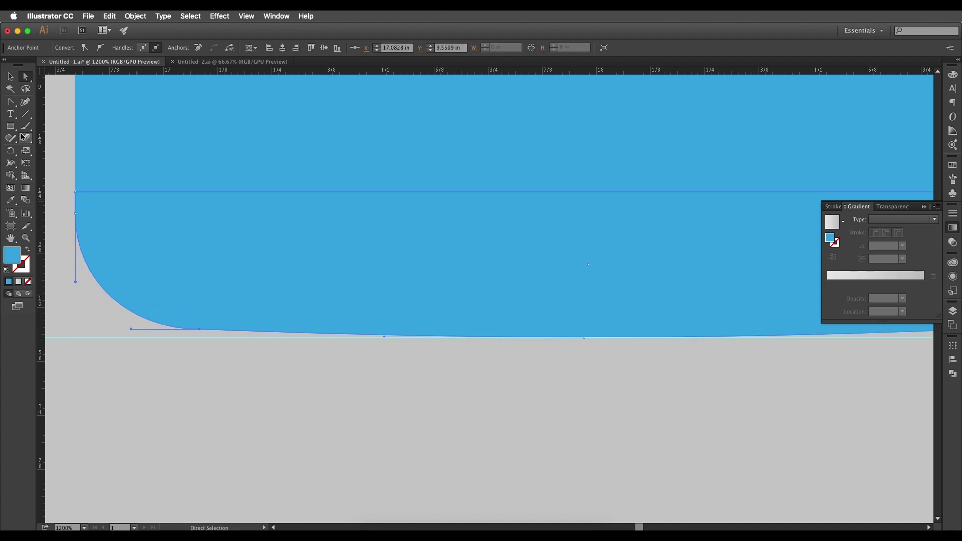
{"action": "left_click", "coordinate": [10, 103]}
{"action": "left_click_drag", "start_coordinate": [199, 330], "coordinate": [131, 332]}
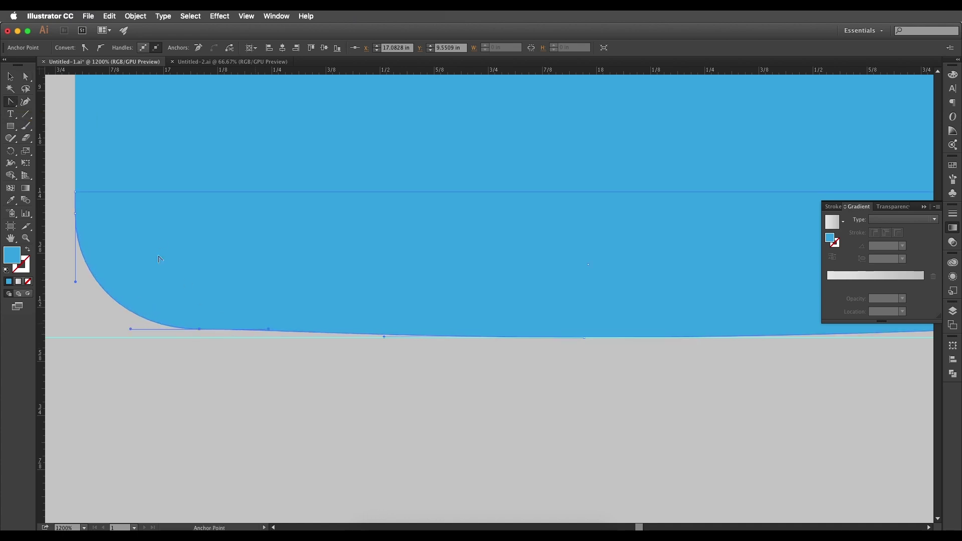
{"action": "scroll", "coordinate": [769, 337], "scroll_direction": "right", "scroll_amount": 10}
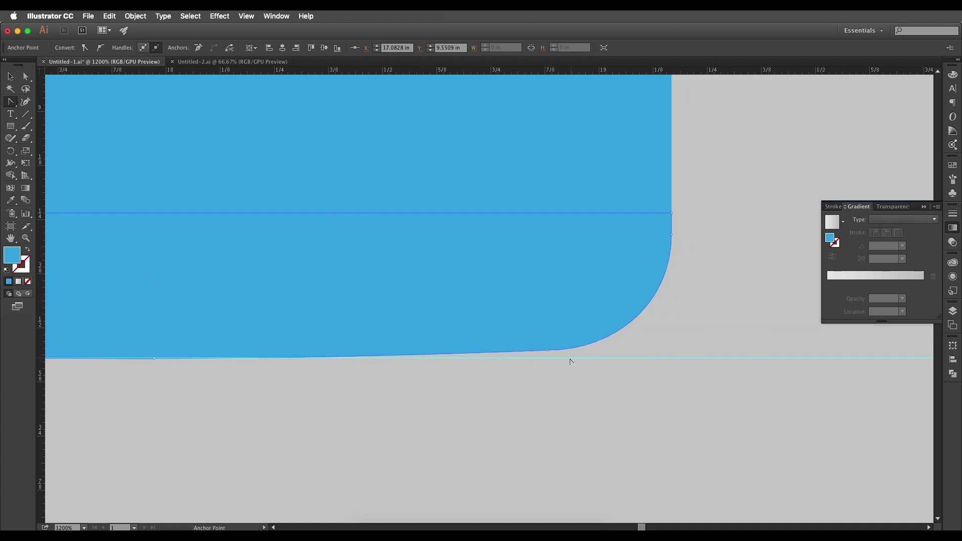
{"action": "left_click_drag", "start_coordinate": [548, 351], "coordinate": [480, 365]}
Step: Tilt the inner handles of both bottom corner anchors down to the guide to smooth the strip's base curve, and deselect
{"action": "key", "text": "a"}
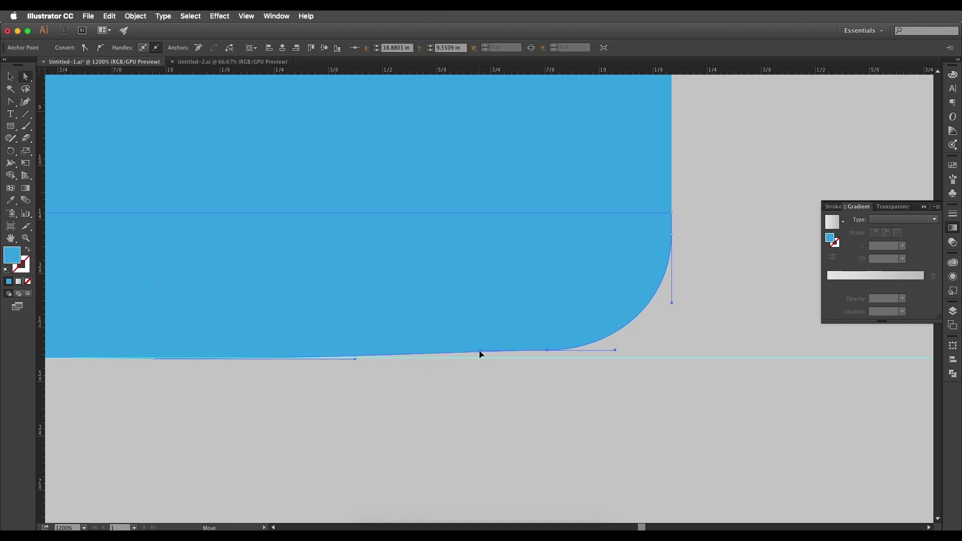
{"action": "left_click_drag", "start_coordinate": [480, 351], "coordinate": [479, 359]}
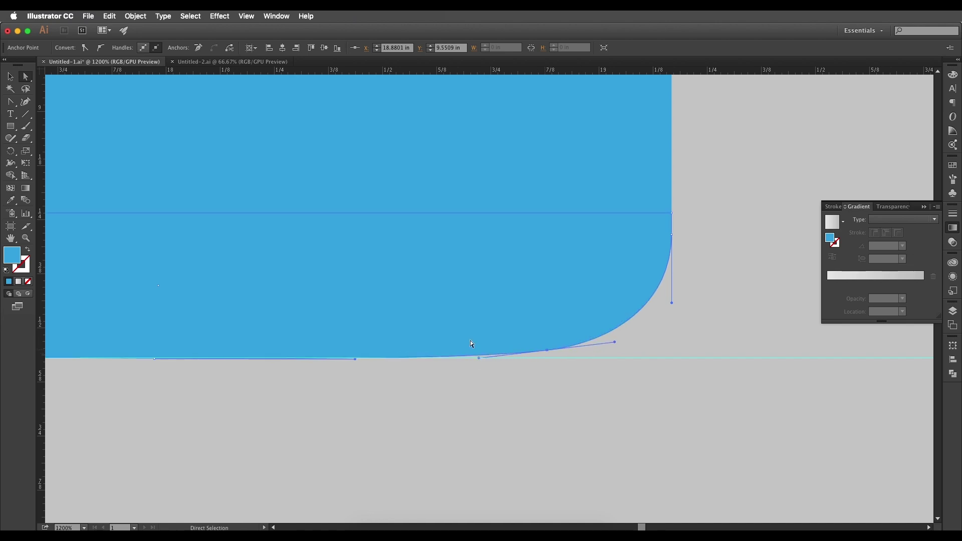
{"action": "scroll", "coordinate": [471, 341], "scroll_direction": "left", "scroll_amount": 15}
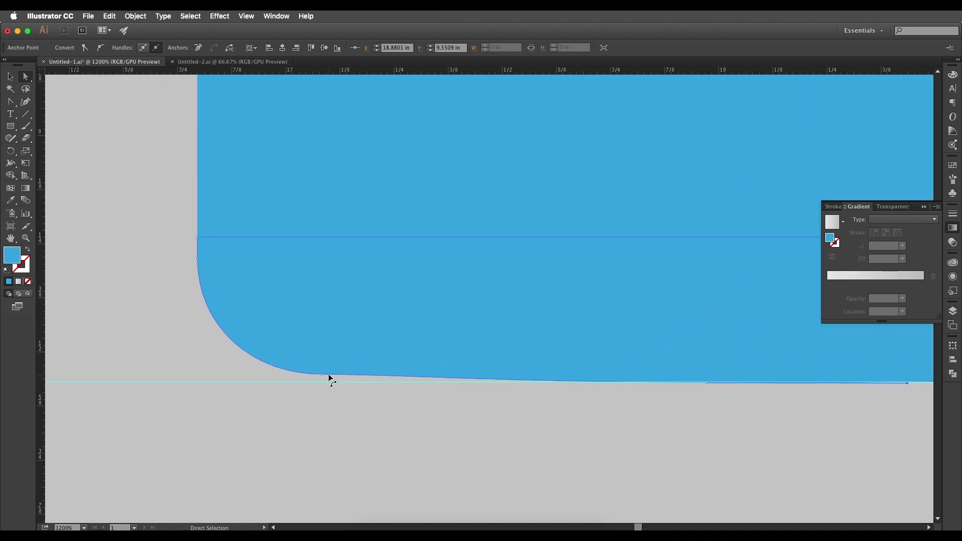
{"action": "left_click", "coordinate": [321, 374]}
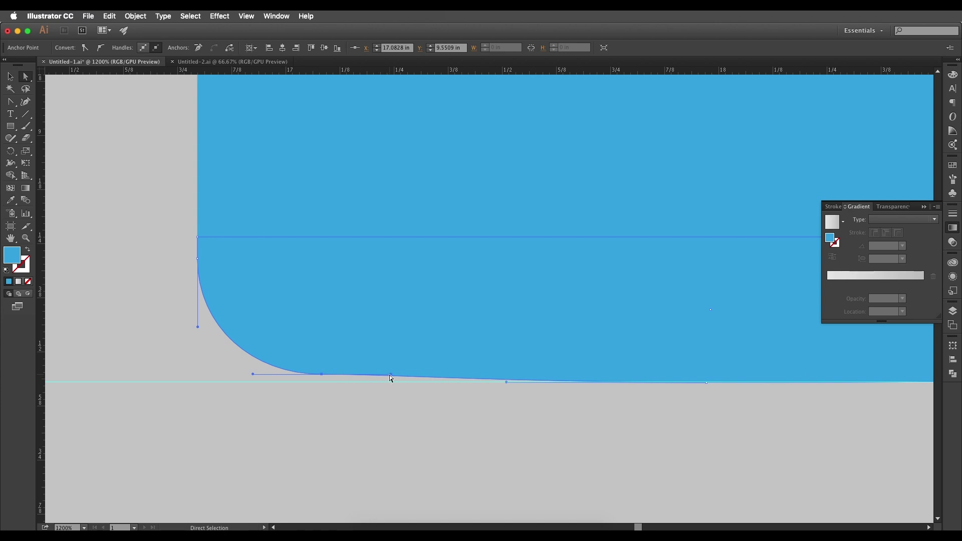
{"action": "left_click_drag", "start_coordinate": [391, 377], "coordinate": [392, 385]}
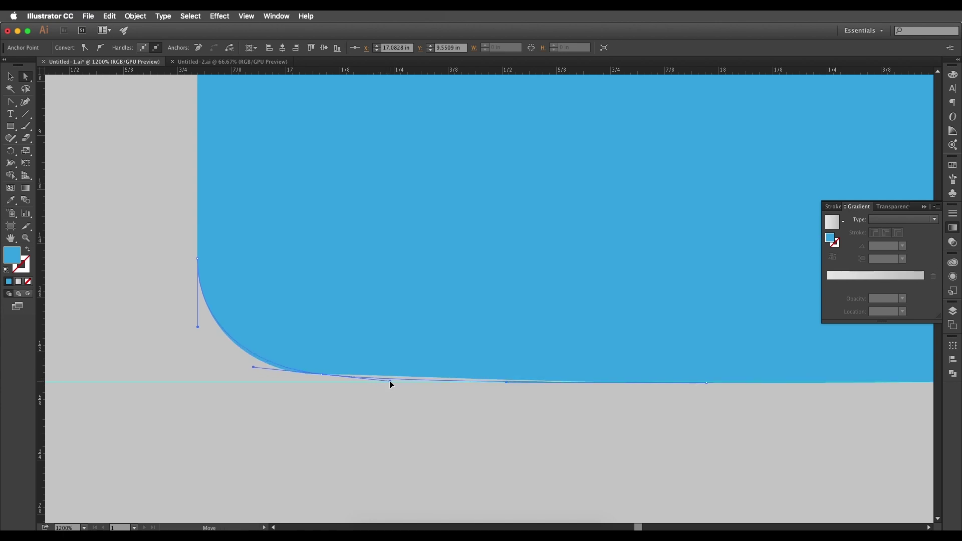
{"action": "left_click", "coordinate": [499, 396]}
{"action": "scroll", "coordinate": [495, 389], "scroll_direction": "down", "scroll_amount": 3}
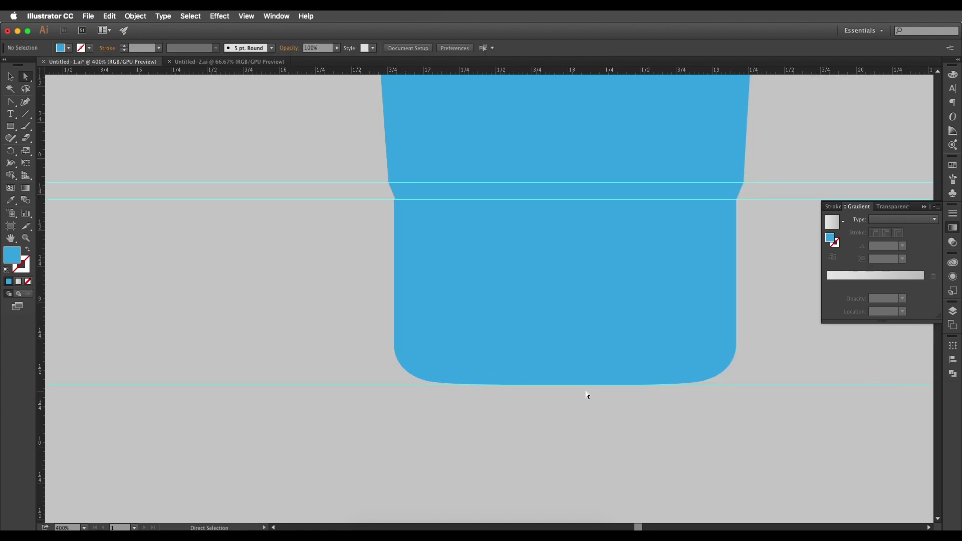
Step: Compare the two-piece blue cap with the reference cap and examine the recessed thumb tab on the reference
{"action": "scroll", "coordinate": [621, 392], "scroll_direction": "down", "scroll_amount": 1}
{"action": "left_click_drag", "start_coordinate": [551, 401], "coordinate": [628, 396]}
{"action": "left_click", "coordinate": [594, 377]}
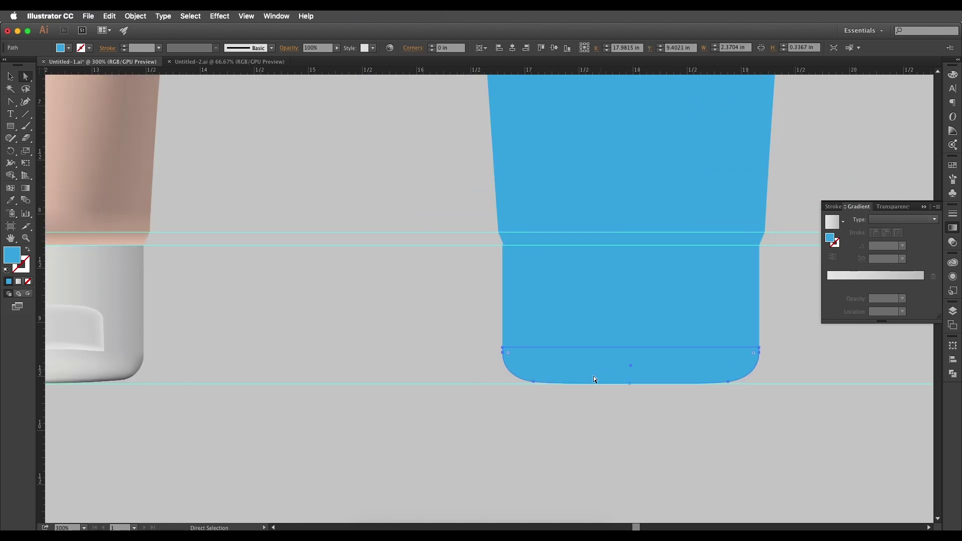
{"action": "left_click_drag", "start_coordinate": [565, 377], "coordinate": [652, 412]}
{"action": "left_click", "coordinate": [652, 364]}
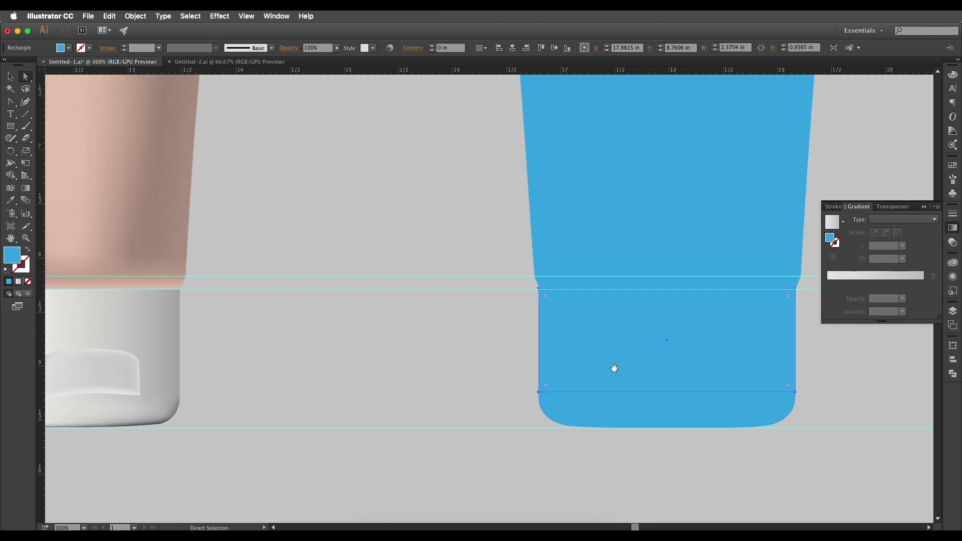
{"action": "left_click_drag", "start_coordinate": [614, 368], "coordinate": [670, 382]}
{"action": "scroll", "coordinate": [673, 378], "scroll_direction": "down", "scroll_amount": 1}
{"action": "scroll", "coordinate": [421, 373], "scroll_direction": "left", "scroll_amount": 3}
{"action": "scroll", "coordinate": [397, 364], "scroll_direction": "up", "scroll_amount": 2}
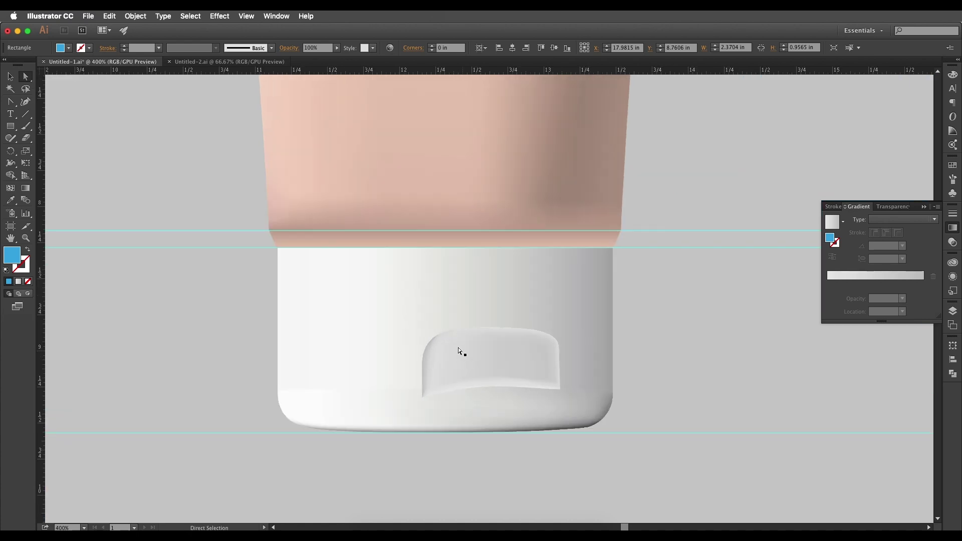
{"action": "scroll", "coordinate": [494, 358], "scroll_direction": "down", "scroll_amount": 1}
{"action": "scroll", "coordinate": [466, 344], "scroll_direction": "right", "scroll_amount": 5}
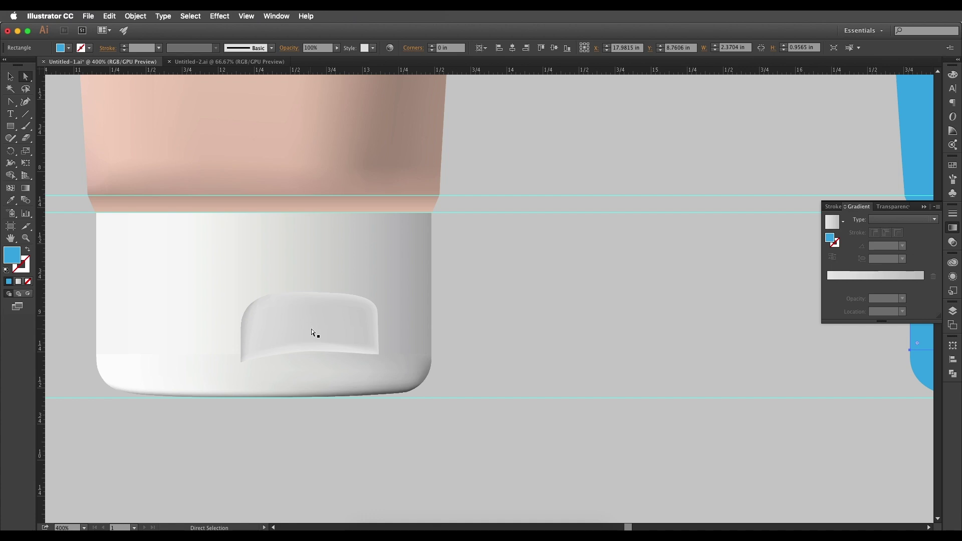
{"action": "scroll", "coordinate": [314, 333], "scroll_direction": "right", "scroll_amount": 4}
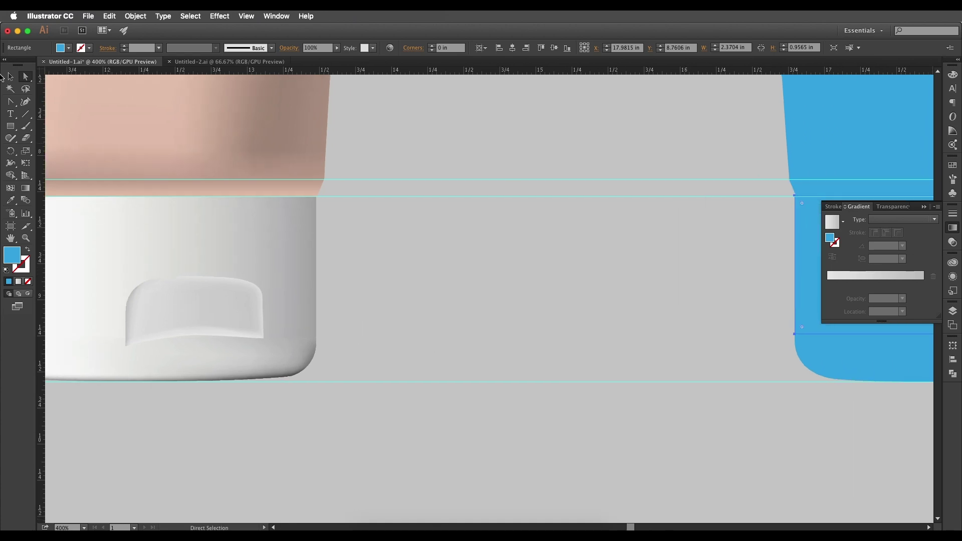
Step: Draw a rectangle about 1.05 by 0.49 in beside the reference cap and round its two upper corners to 0.23 in
{"action": "left_click", "coordinate": [10, 126]}
{"action": "left_click_drag", "start_coordinate": [384, 294], "coordinate": [536, 365]}
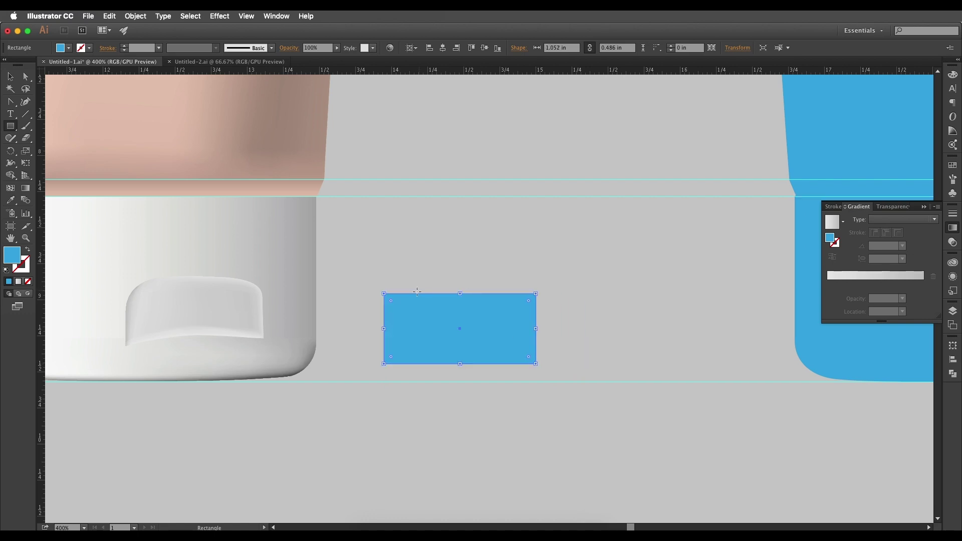
{"action": "left_click", "coordinate": [25, 76]}
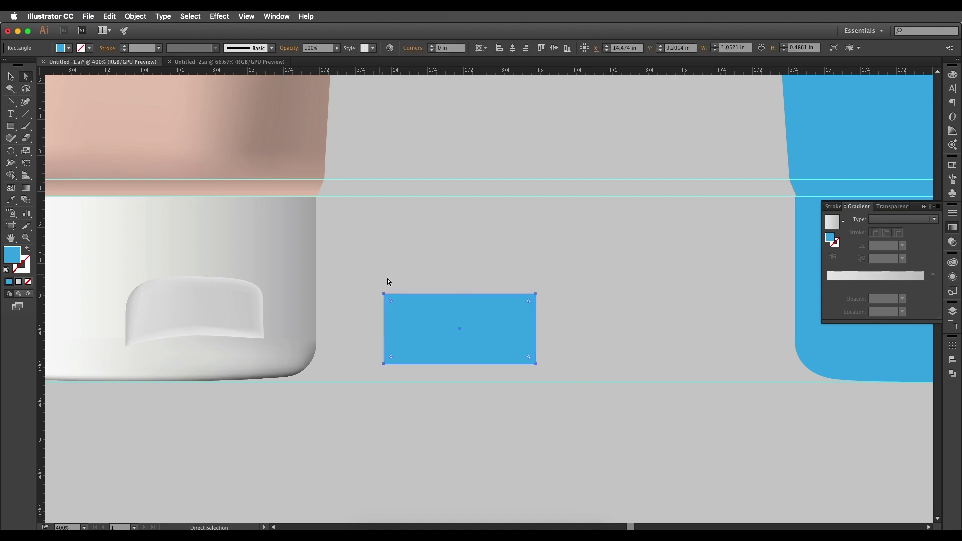
{"action": "left_click", "coordinate": [384, 294]}
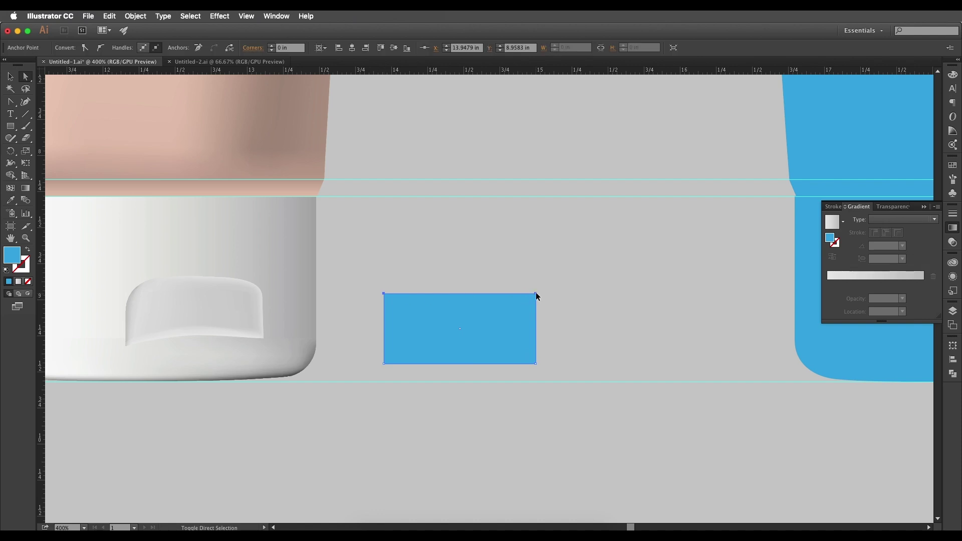
{"action": "left_click", "coordinate": [536, 293], "text": "shift"}
{"action": "left_click_drag", "start_coordinate": [530, 302], "coordinate": [517, 317]}
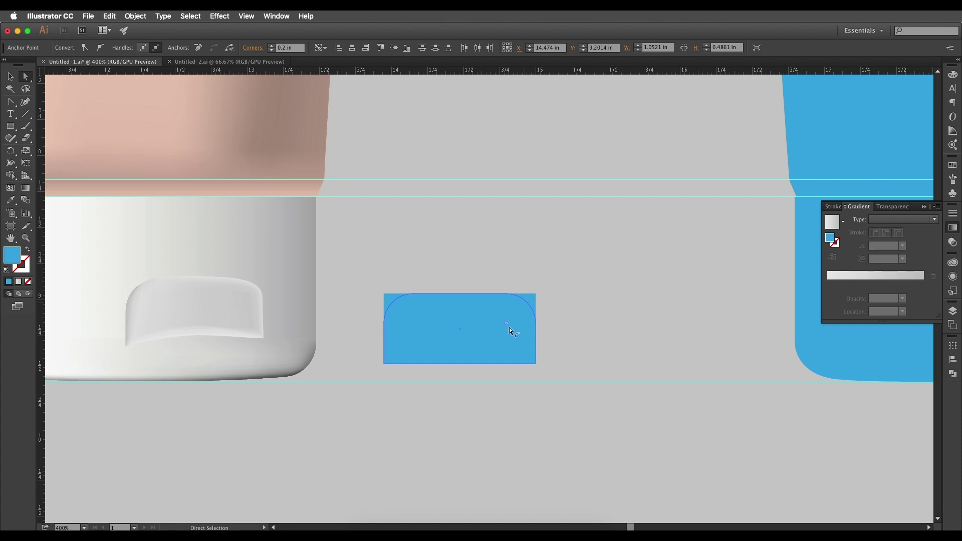
{"action": "left_click_drag", "start_coordinate": [507, 332], "coordinate": [508, 332]}
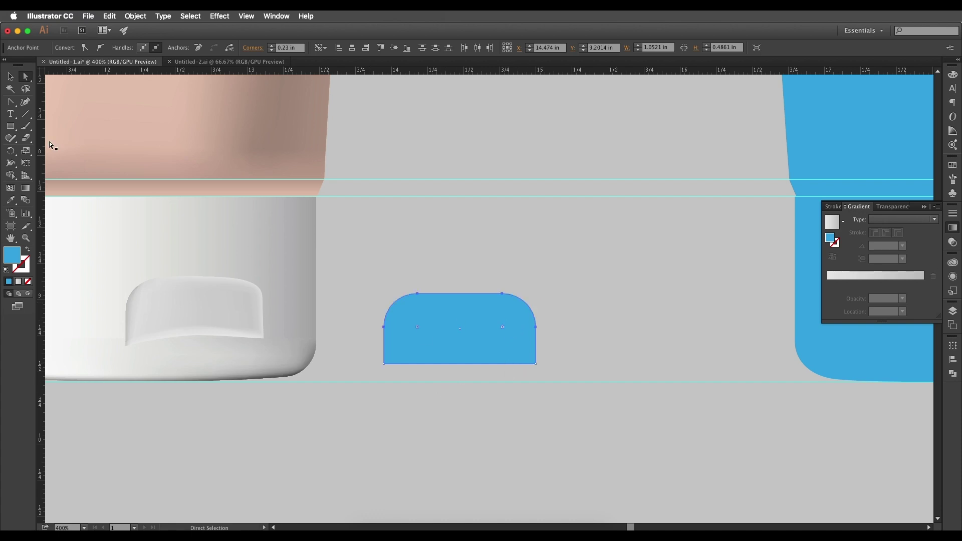
Step: Arch the rounded shape's bottom edge upward by extending inward handles from both bottom corner anchors, and deselect
{"action": "left_click", "coordinate": [16, 108]}
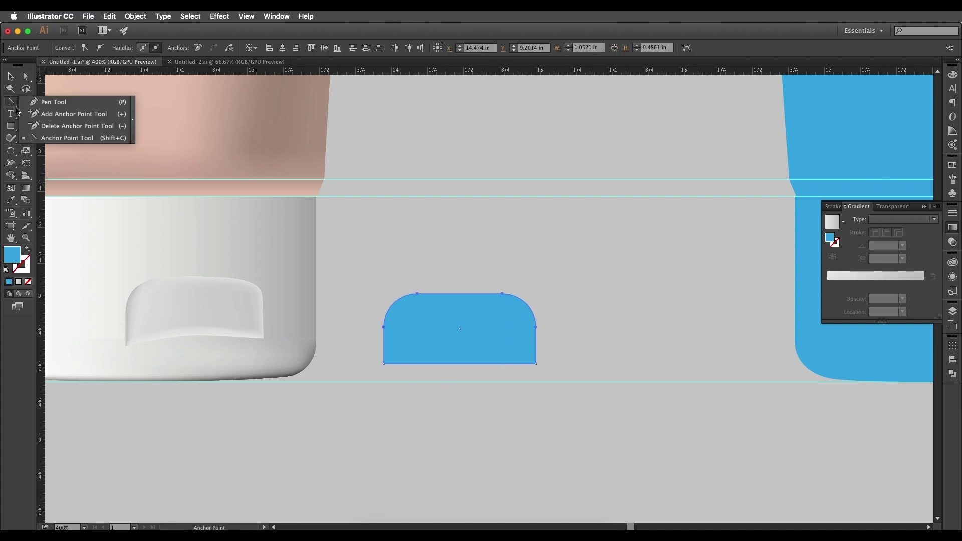
{"action": "left_click_drag", "start_coordinate": [384, 366], "coordinate": [398, 351]}
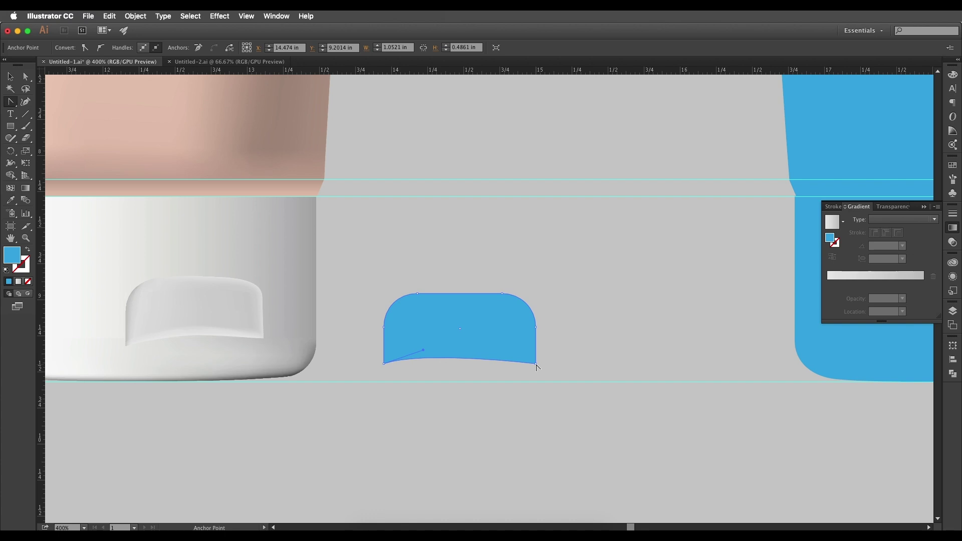
{"action": "left_click_drag", "start_coordinate": [536, 365], "coordinate": [495, 353]}
{"action": "left_click", "coordinate": [25, 76]}
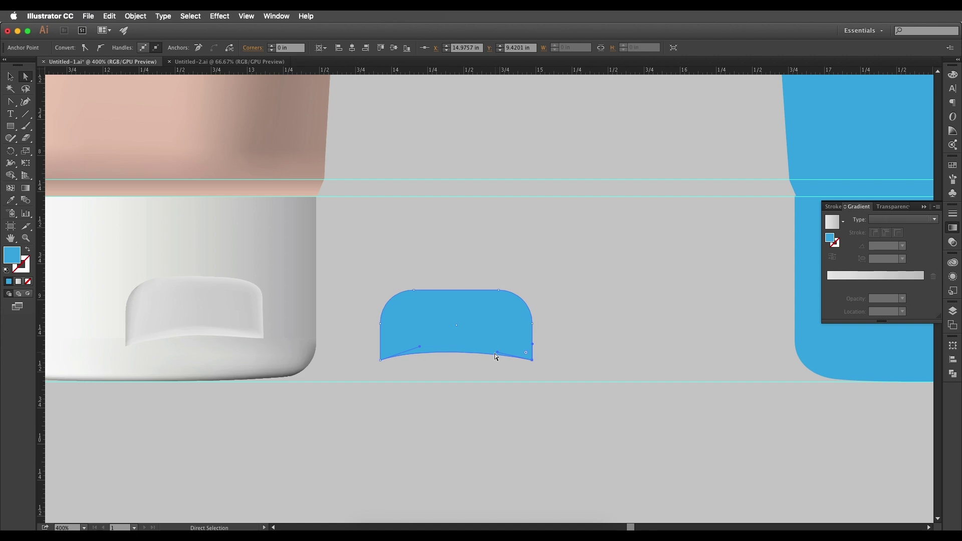
{"action": "left_click_drag", "start_coordinate": [420, 347], "coordinate": [428, 341]}
{"action": "left_click", "coordinate": [465, 262]}
{"action": "left_click", "coordinate": [464, 320]}
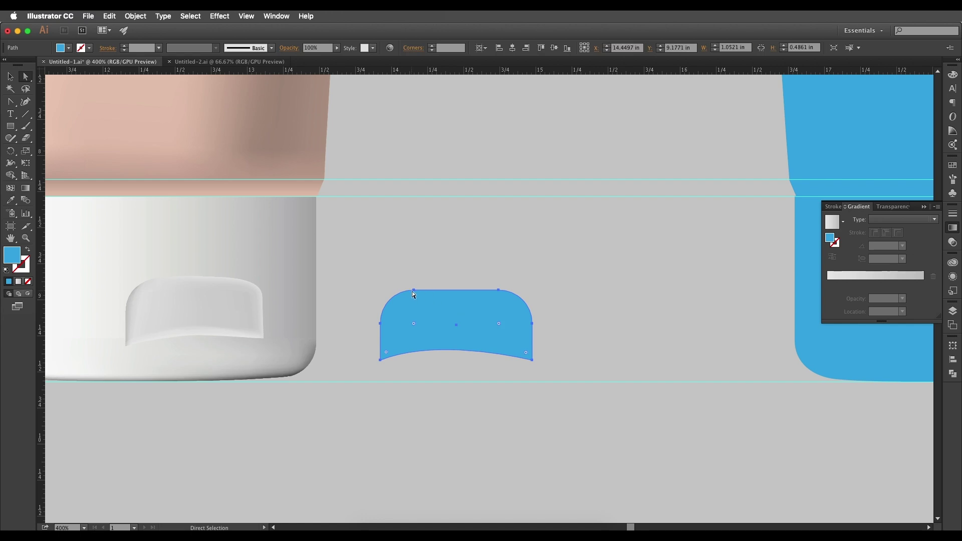
{"action": "left_click", "coordinate": [414, 290]}
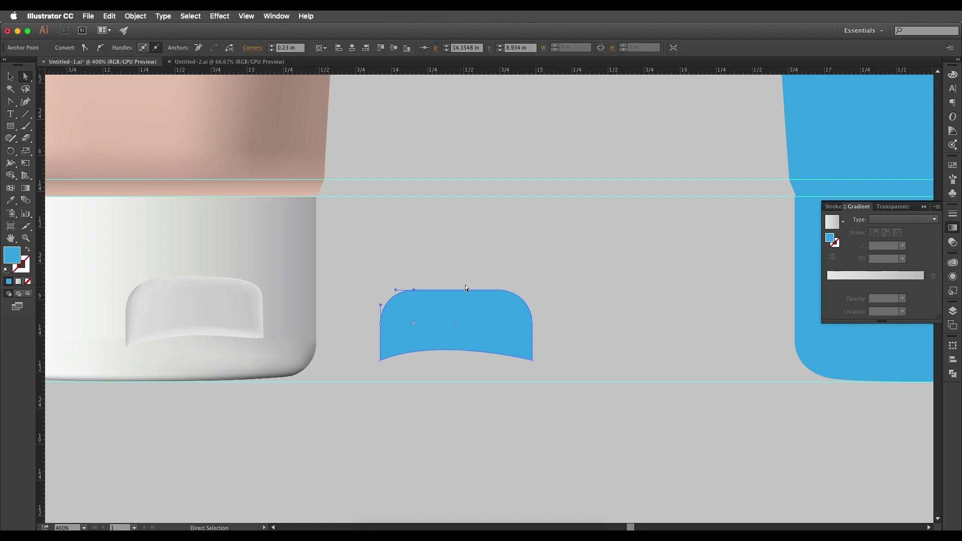
{"action": "left_click", "coordinate": [461, 265]}
Step: Move the thumb-tab shape onto the lower part of the blue cap, right of center as on the reference
{"action": "left_click", "coordinate": [10, 77]}
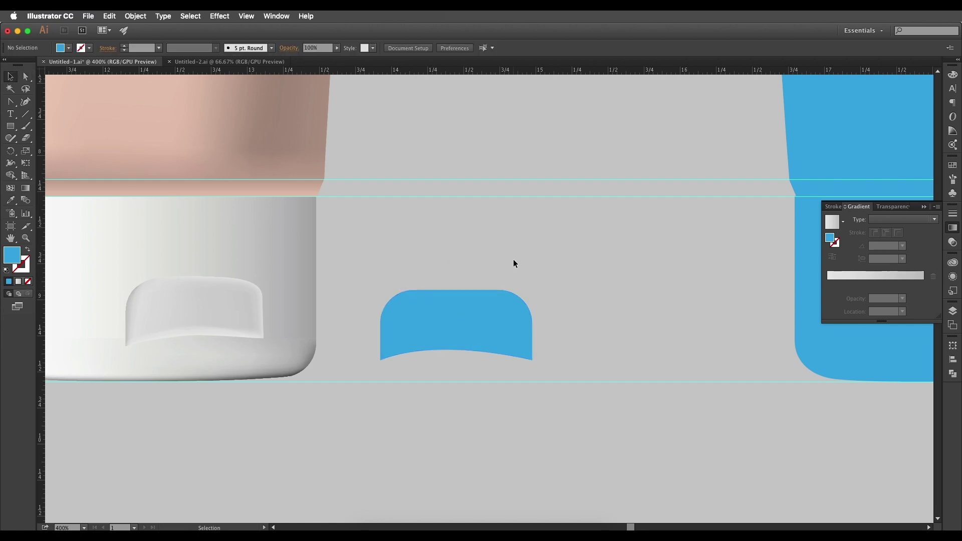
{"action": "scroll", "coordinate": [514, 261], "scroll_direction": "down", "scroll_amount": 4}
{"action": "left_click_drag", "start_coordinate": [586, 296], "coordinate": [568, 295]}
{"action": "scroll", "coordinate": [515, 267], "scroll_direction": "up", "scroll_amount": 1}
{"action": "left_click_drag", "start_coordinate": [468, 272], "coordinate": [676, 269]}
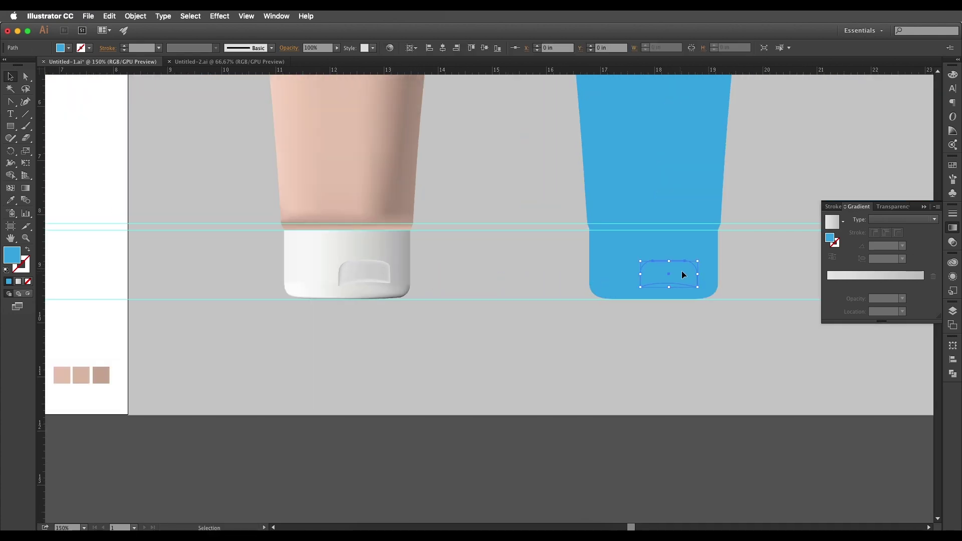
{"action": "scroll", "coordinate": [667, 278], "scroll_direction": "right", "scroll_amount": 2}
{"action": "scroll", "coordinate": [666, 279], "scroll_direction": "up", "scroll_amount": 1}
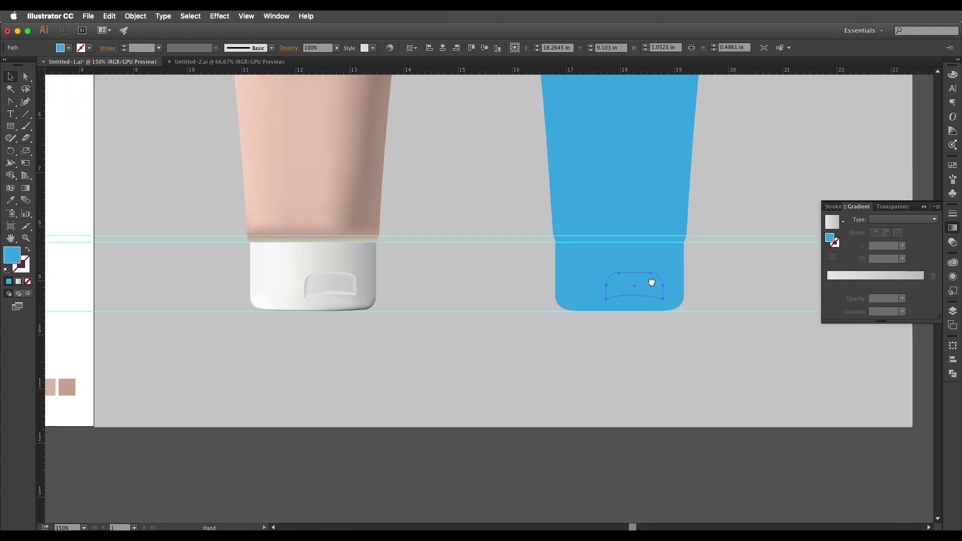
Step: Fill the thumb-tab shape with light grey and deselect it
{"action": "left_click", "coordinate": [68, 48]}
{"action": "left_click", "coordinate": [56, 66]}
{"action": "left_click", "coordinate": [77, 94]}
{"action": "left_click", "coordinate": [714, 253]}
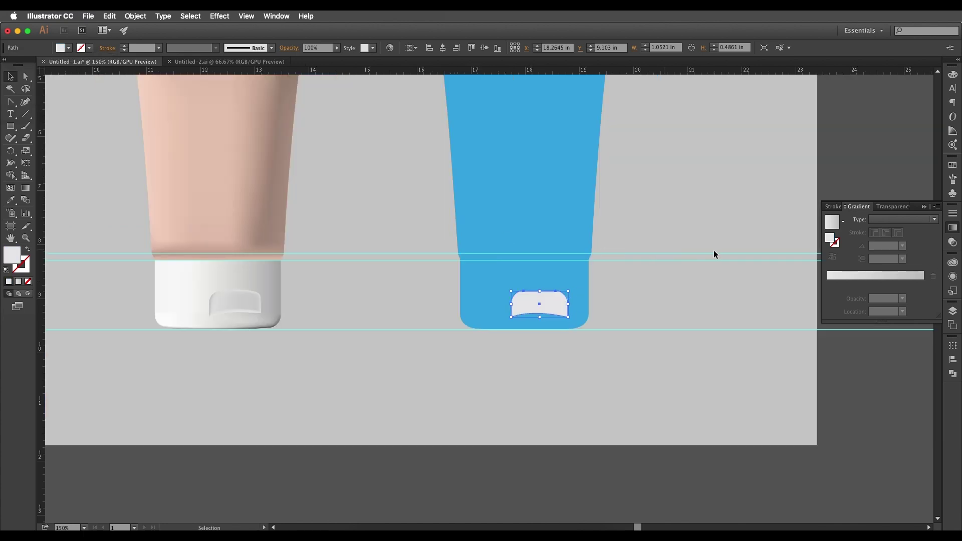
{"action": "left_click", "coordinate": [714, 253]}
Step: Select the nude reference tube's body and examine its gradient mesh from the base up to the crimp
{"action": "scroll", "coordinate": [462, 308], "scroll_direction": "down", "scroll_amount": 2}
{"action": "scroll", "coordinate": [392, 289], "scroll_direction": "up", "scroll_amount": 1}
{"action": "scroll", "coordinate": [353, 239], "scroll_direction": "left", "scroll_amount": 3}
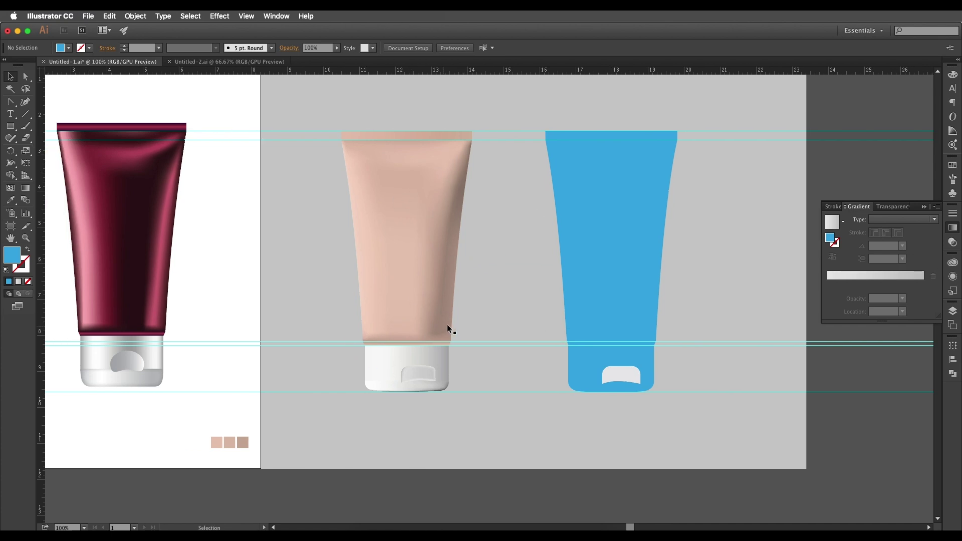
{"action": "scroll", "coordinate": [448, 329], "scroll_direction": "left", "scroll_amount": 2}
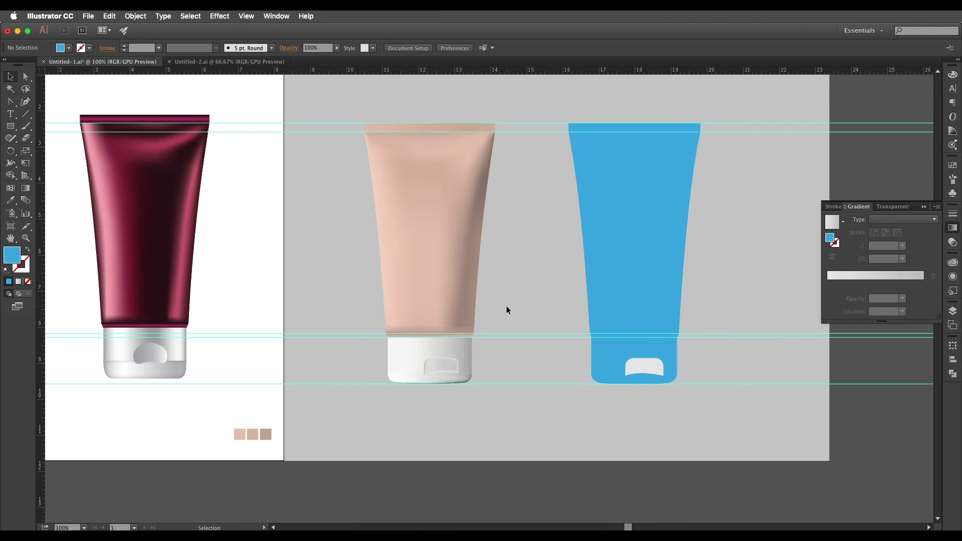
{"action": "left_click", "coordinate": [475, 279]}
{"action": "scroll", "coordinate": [455, 252], "scroll_direction": "up", "scroll_amount": 2}
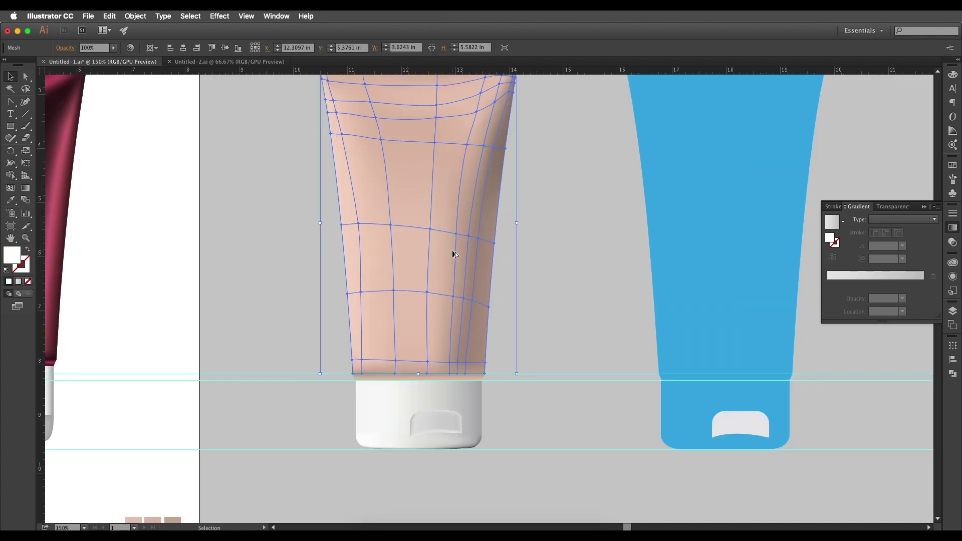
{"action": "left_click_drag", "start_coordinate": [455, 252], "coordinate": [478, 381]}
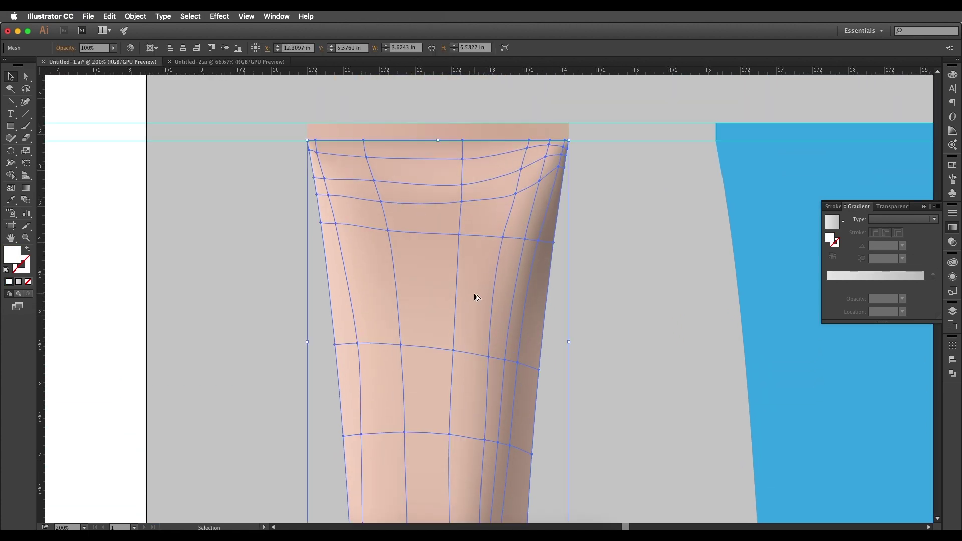
{"action": "scroll", "coordinate": [474, 294], "scroll_direction": "down", "scroll_amount": 1}
Step: Examine how the dark red tube's gradient mesh follows its highlights and shadows, and compare it with the nude tube's mesh
{"action": "left_click_drag", "start_coordinate": [234, 300], "coordinate": [517, 274]}
{"action": "left_click", "coordinate": [351, 259]}
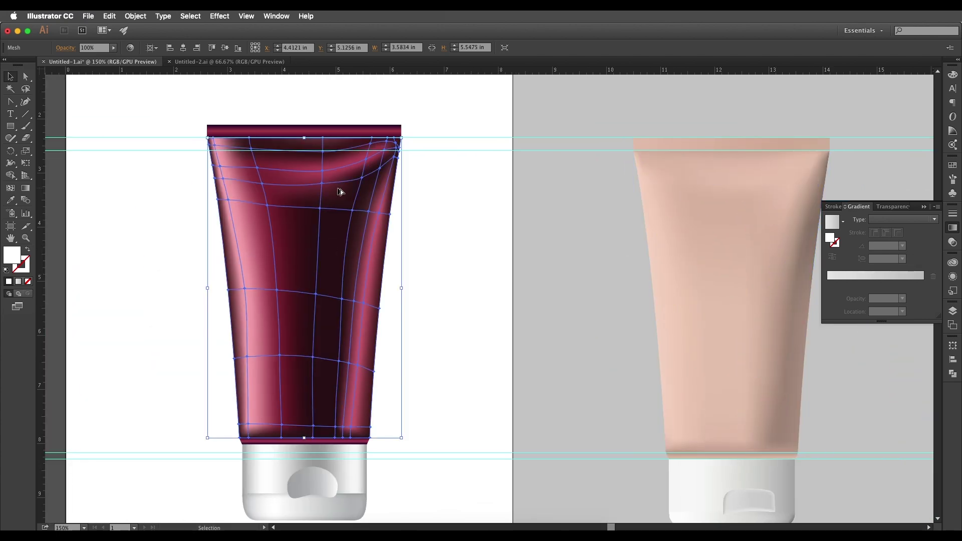
{"action": "scroll", "coordinate": [340, 191], "scroll_direction": "up", "scroll_amount": 1}
{"action": "left_click_drag", "start_coordinate": [340, 190], "coordinate": [338, 222]}
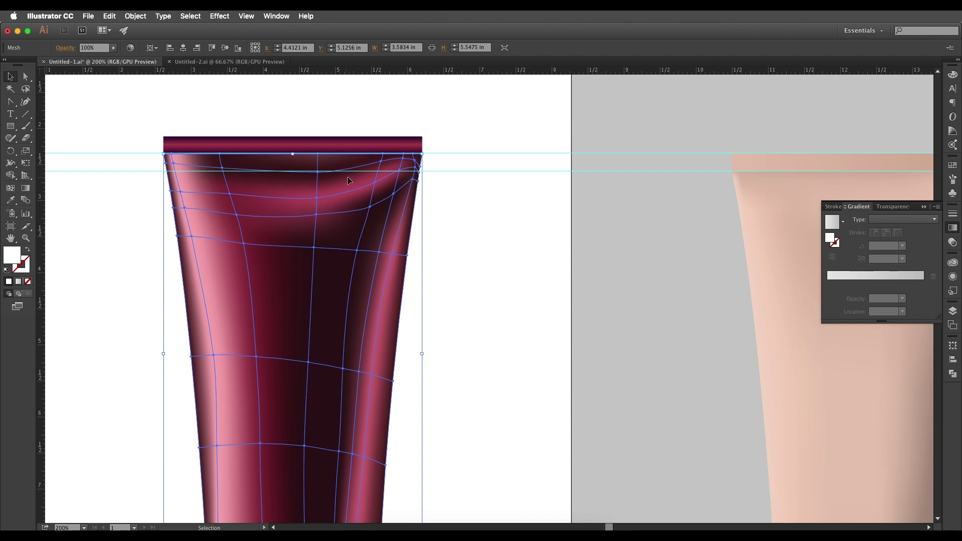
{"action": "scroll", "coordinate": [330, 226], "scroll_direction": "down", "scroll_amount": 3}
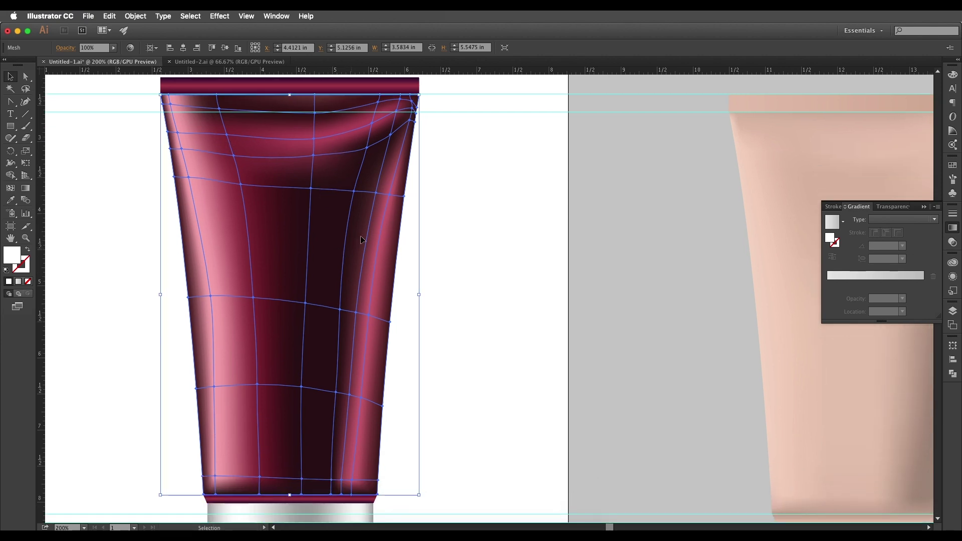
{"action": "scroll", "coordinate": [301, 361], "scroll_direction": "left", "scroll_amount": 3}
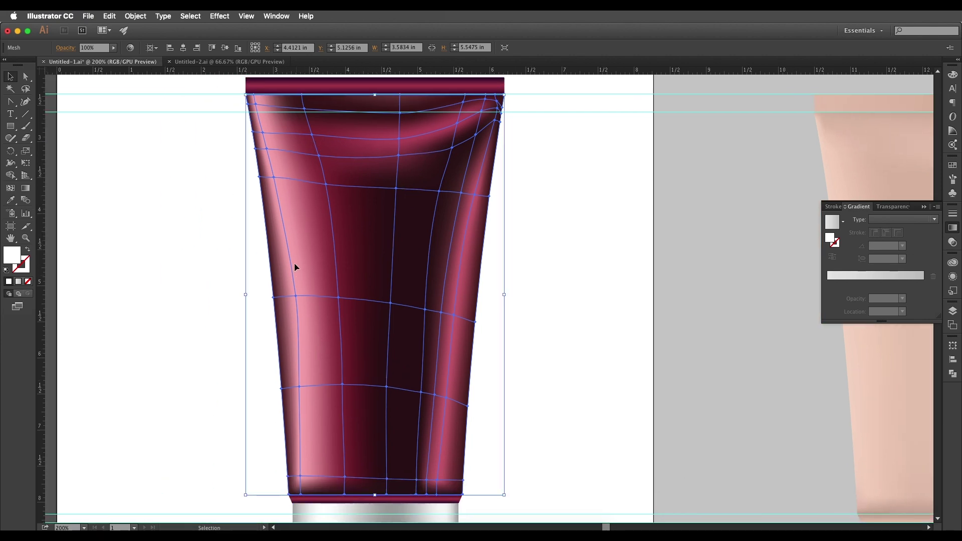
{"action": "key", "text": "super+minus"}
{"action": "left_click_drag", "start_coordinate": [352, 278], "coordinate": [385, 323]}
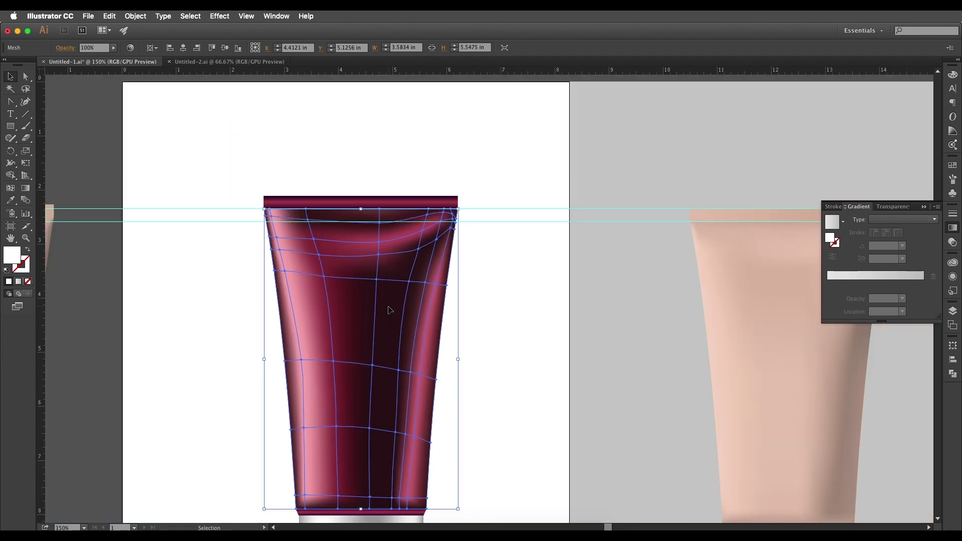
{"action": "scroll", "coordinate": [390, 310], "scroll_direction": "down", "scroll_amount": 2}
{"action": "scroll", "coordinate": [390, 309], "scroll_direction": "right", "scroll_amount": 1}
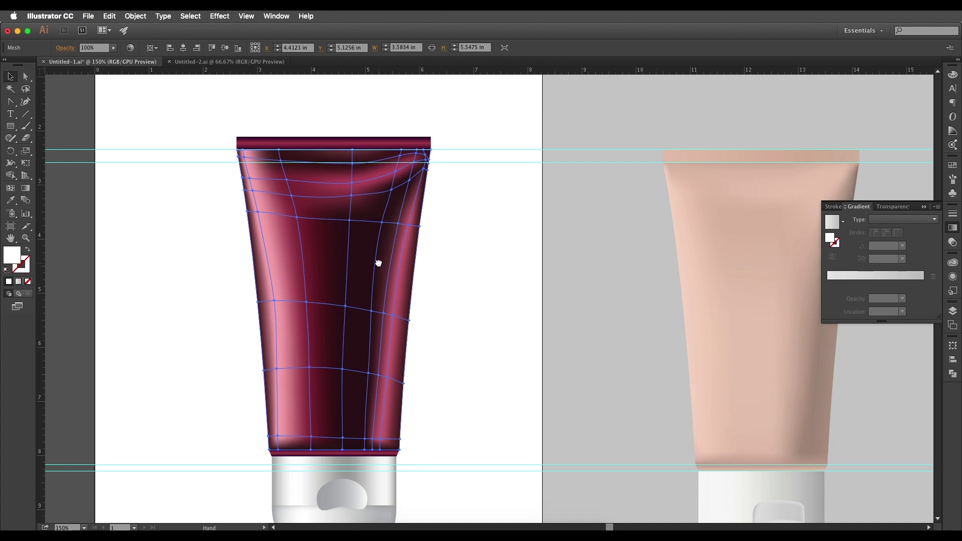
{"action": "scroll", "coordinate": [373, 261], "scroll_direction": "down", "scroll_amount": 1}
{"action": "scroll", "coordinate": [373, 260], "scroll_direction": "left", "scroll_amount": 1}
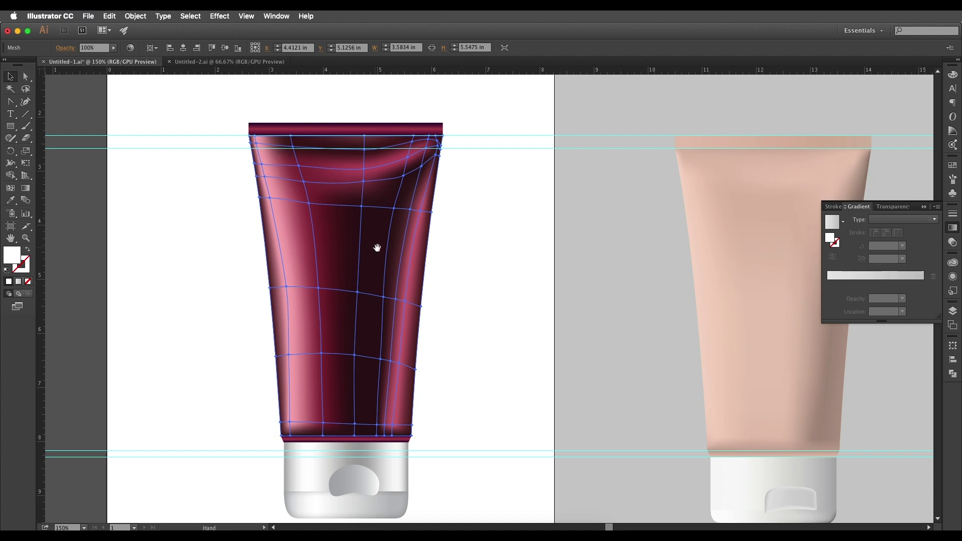
{"action": "scroll", "coordinate": [378, 251], "scroll_direction": "right", "scroll_amount": 10}
{"action": "scroll", "coordinate": [378, 251], "scroll_direction": "down", "scroll_amount": 2}
{"action": "left_click", "coordinate": [481, 247]}
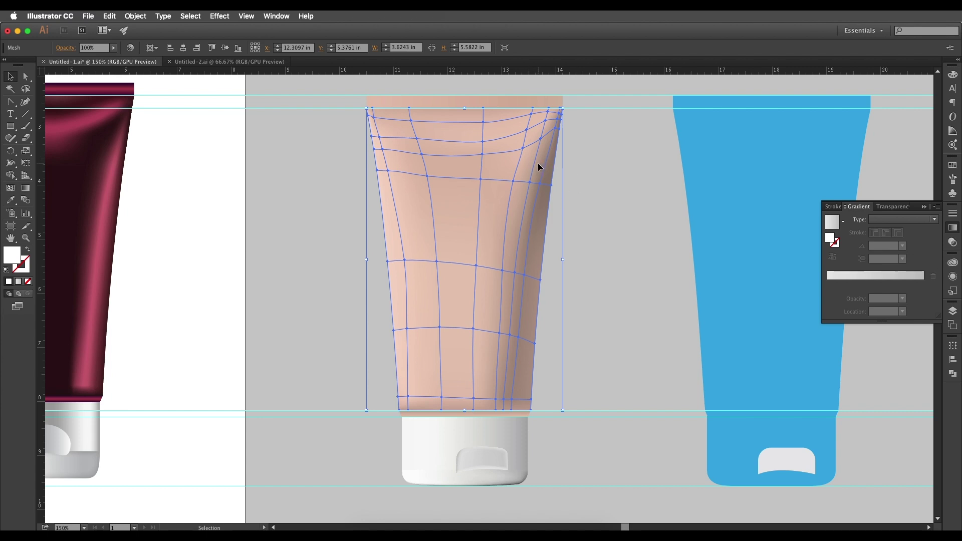
{"action": "scroll", "coordinate": [573, 217], "scroll_direction": "right", "scroll_amount": 5}
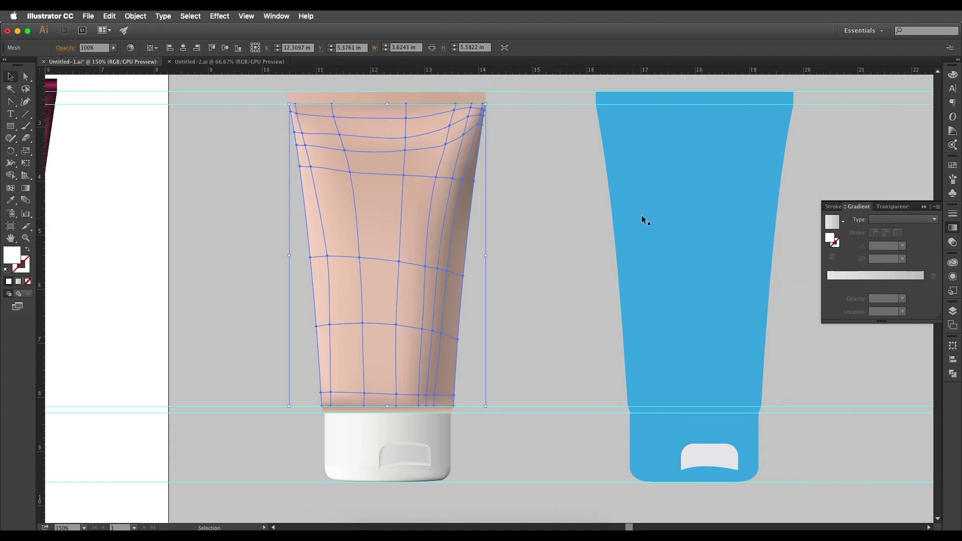
Step: Add a gradient mesh to the blue tube body with one row near the crimp and six vertical lines, three closely spaced near the right side
{"action": "left_click", "coordinate": [633, 222]}
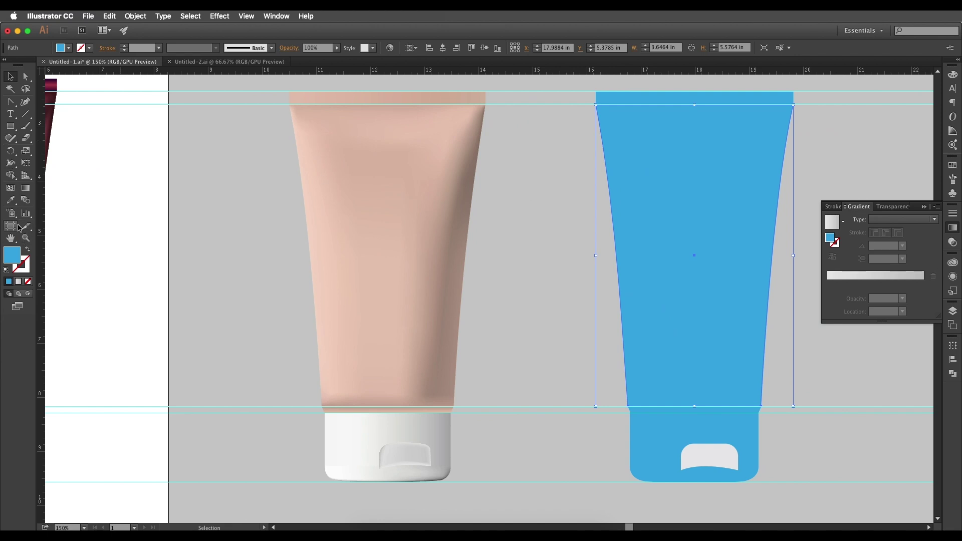
{"action": "left_click", "coordinate": [10, 188]}
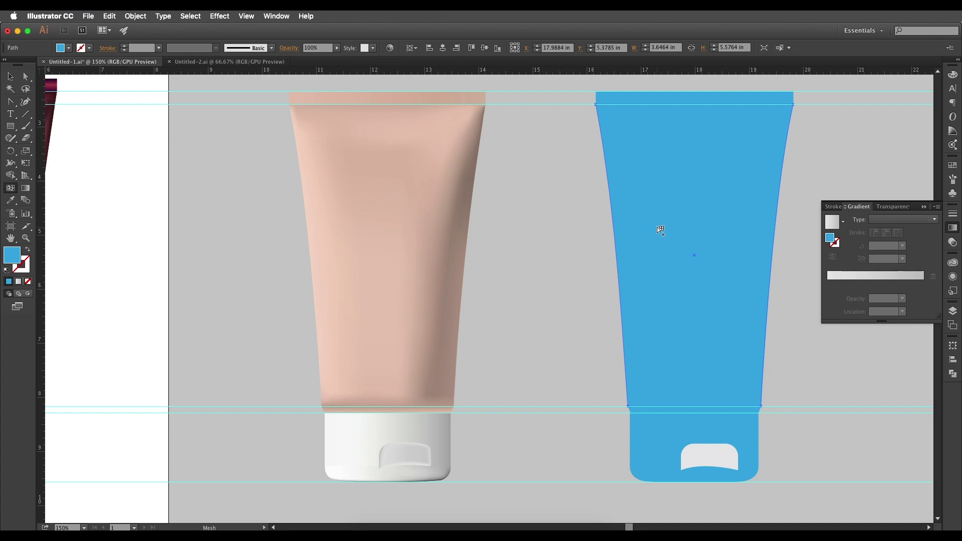
{"action": "left_click", "coordinate": [651, 154]}
{"action": "left_click", "coordinate": [706, 153]}
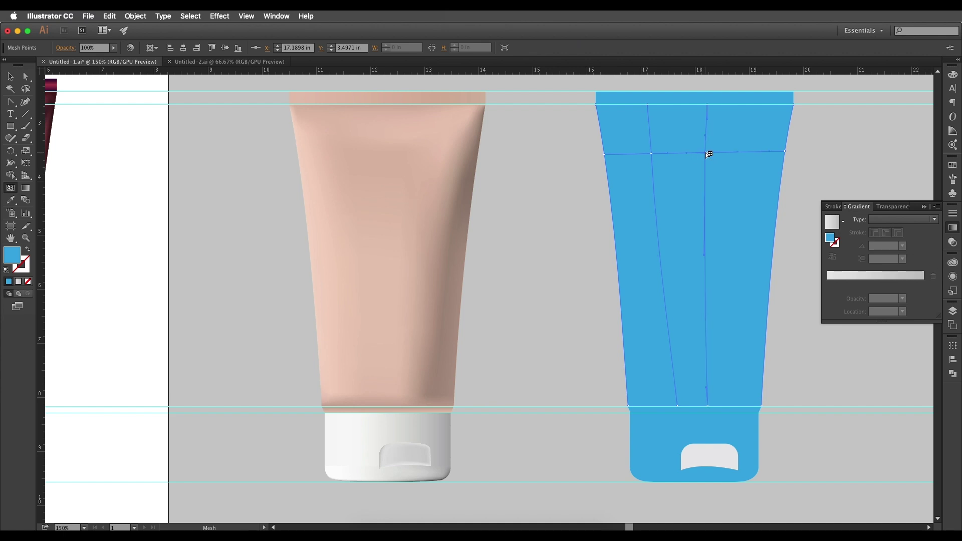
{"action": "left_click", "coordinate": [747, 152]}
{"action": "left_click", "coordinate": [615, 155]}
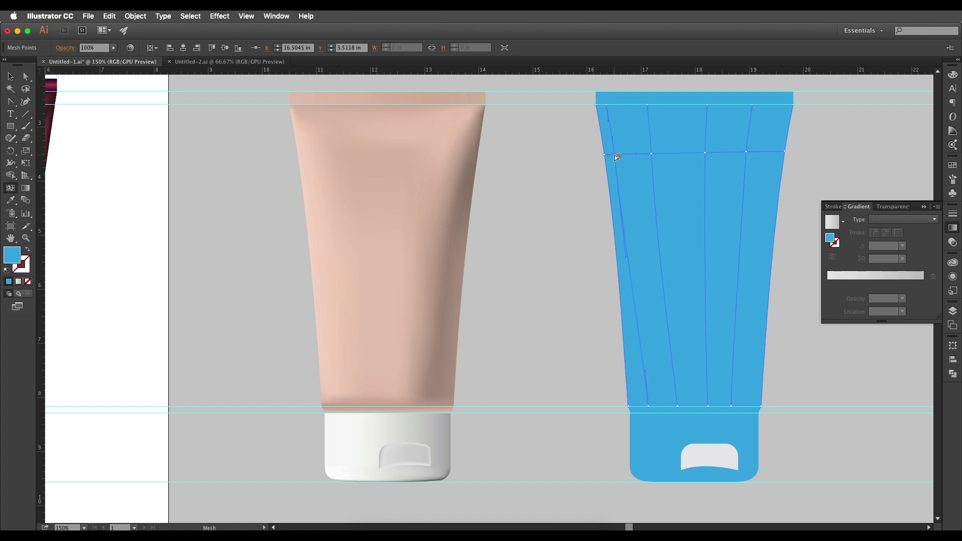
{"action": "left_click", "coordinate": [761, 153]}
{"action": "left_click", "coordinate": [774, 153]}
Step: Compare the mesh line layout on the nude reference tube with the new mesh on the blue tube body
{"action": "left_click", "coordinate": [26, 76]}
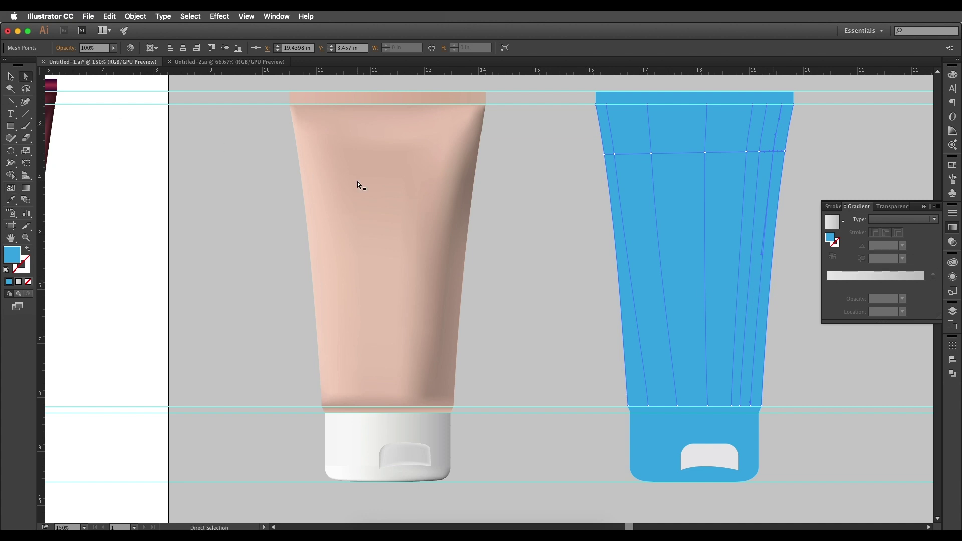
{"action": "left_click", "coordinate": [356, 181]}
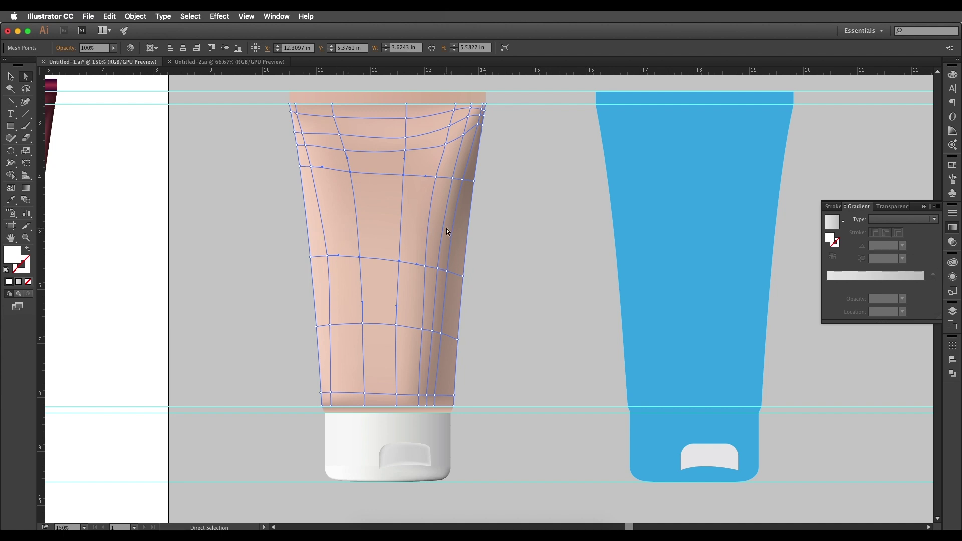
{"action": "left_click", "coordinate": [711, 210]}
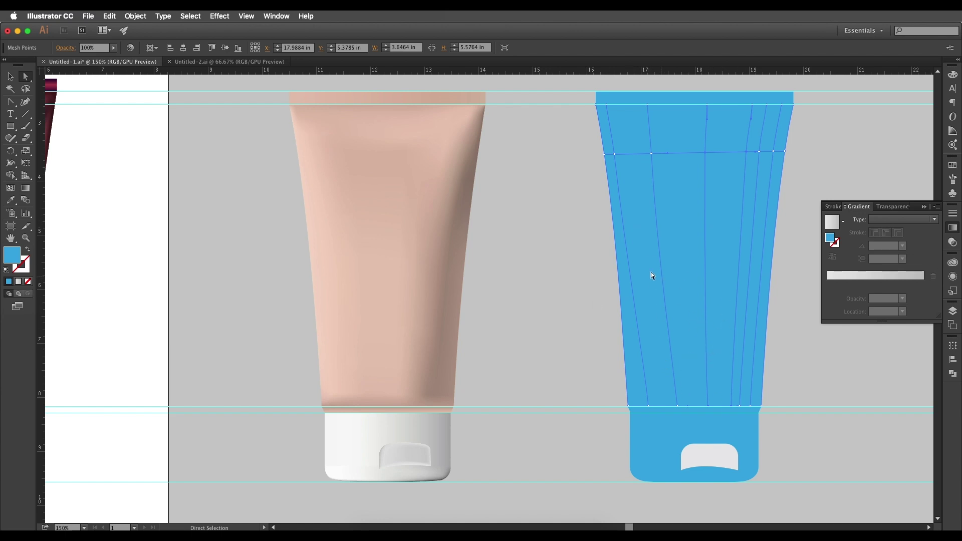
{"action": "left_click", "coordinate": [334, 235]}
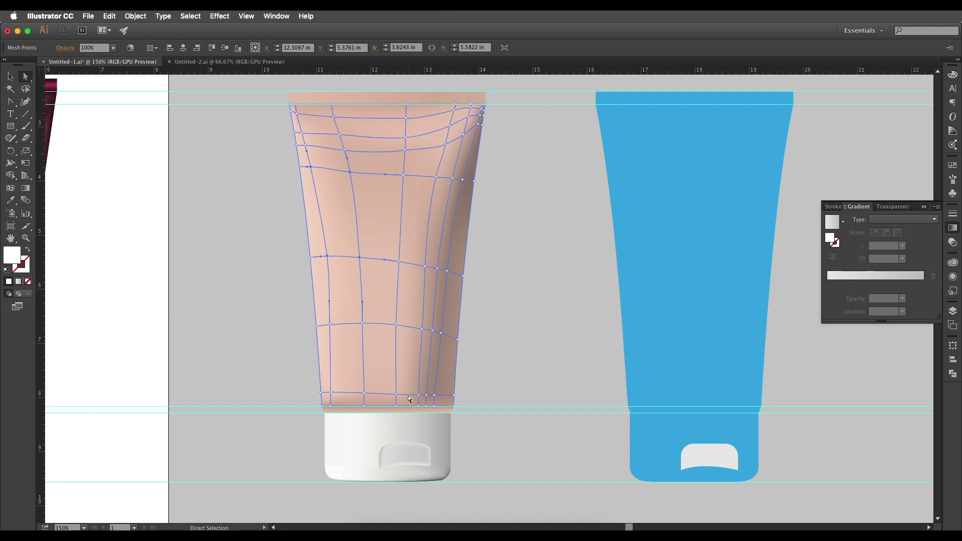
Step: Add four horizontal mesh rows to the blue tube body: just below the existing row, mid-body, lower body and near the base
{"action": "left_click", "coordinate": [667, 378]}
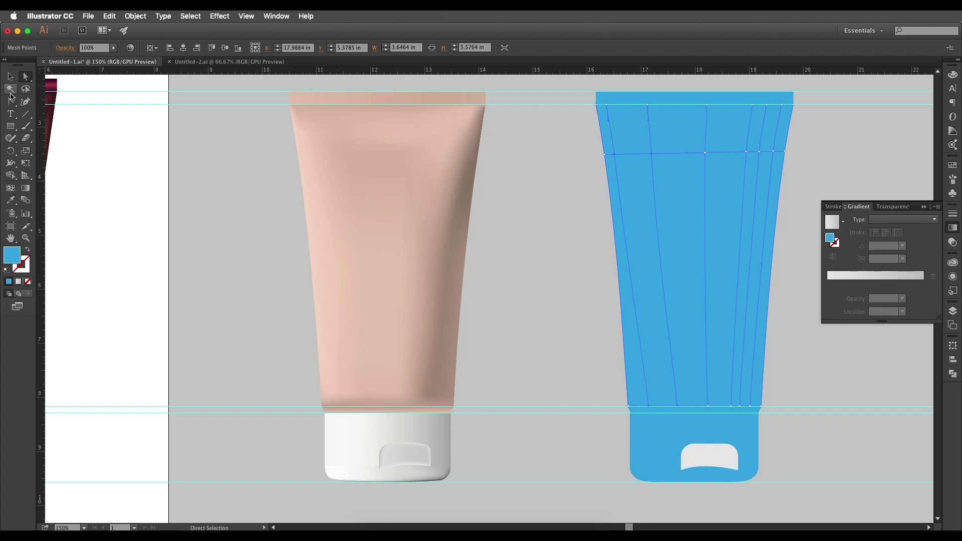
{"action": "left_click", "coordinate": [10, 188]}
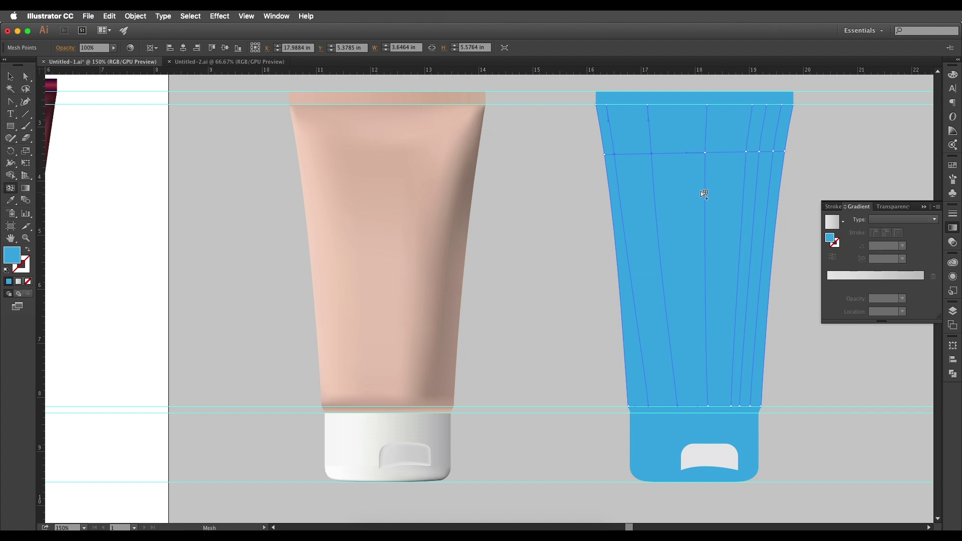
{"action": "left_click", "coordinate": [705, 169]}
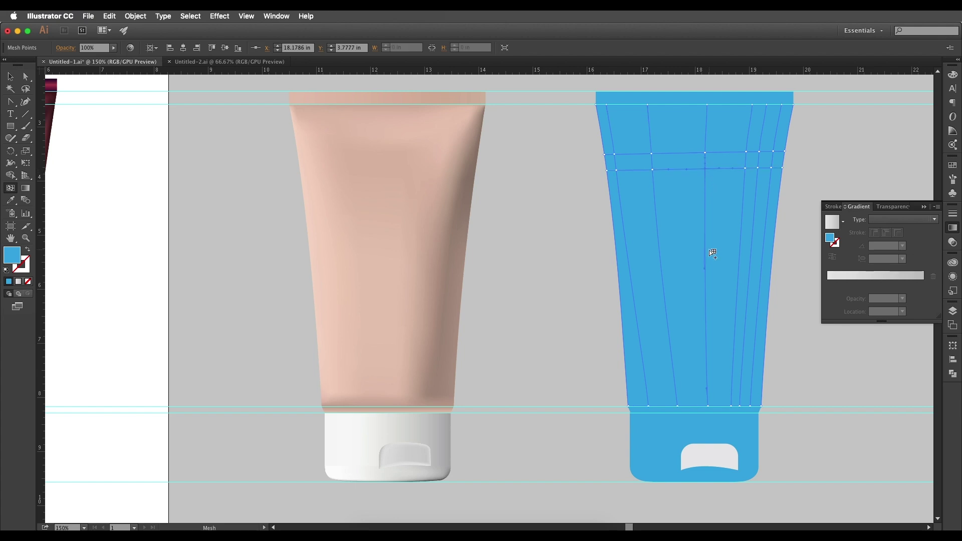
{"action": "left_click", "coordinate": [706, 246]}
{"action": "left_click", "coordinate": [706, 318]}
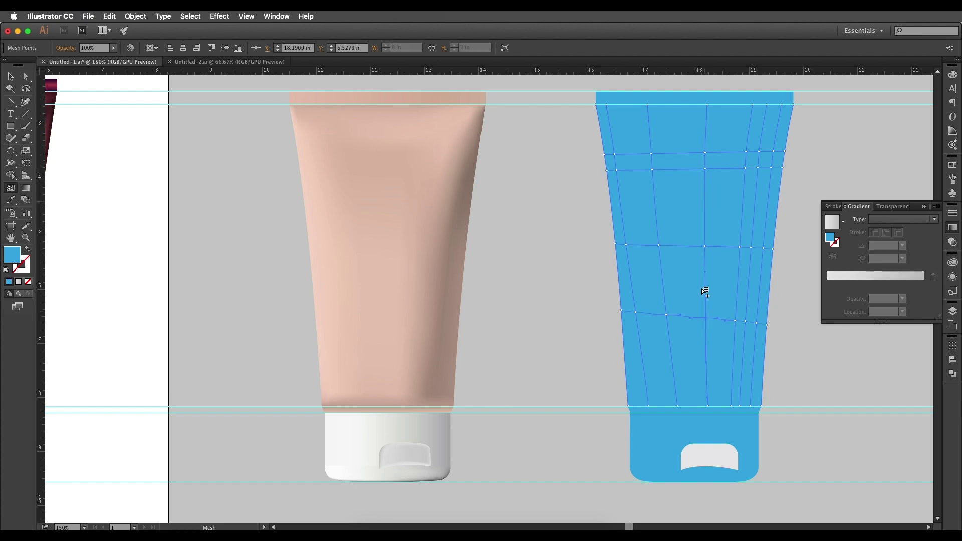
{"action": "left_click", "coordinate": [708, 397]}
Step: Add two more mesh rows to the blue body between the uppermost row and the crimp
{"action": "key", "text": "space"}
{"action": "left_click_drag", "start_coordinate": [280, 186], "coordinate": [247, 217]}
{"action": "left_click_drag", "start_coordinate": [497, 202], "coordinate": [471, 216]}
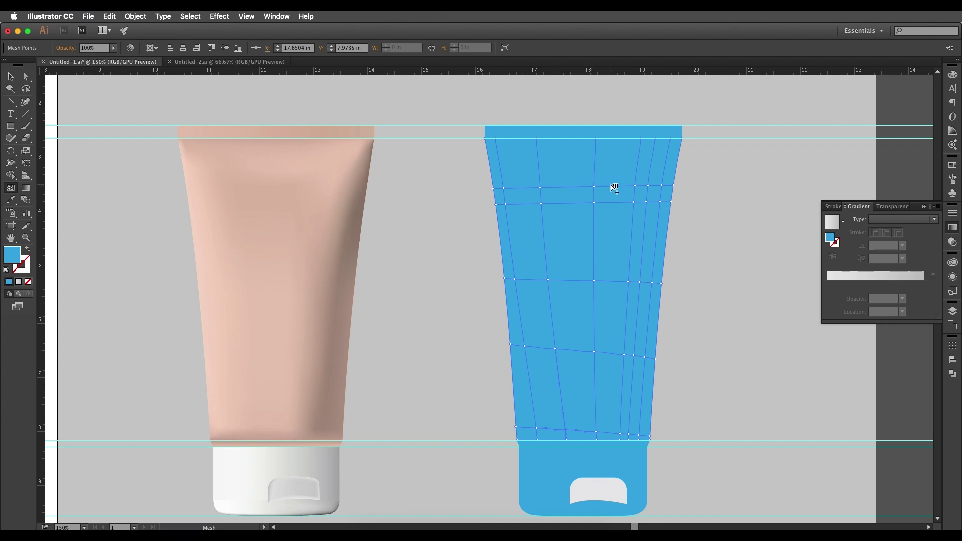
{"action": "left_click", "coordinate": [595, 174]}
{"action": "left_click", "coordinate": [596, 158]}
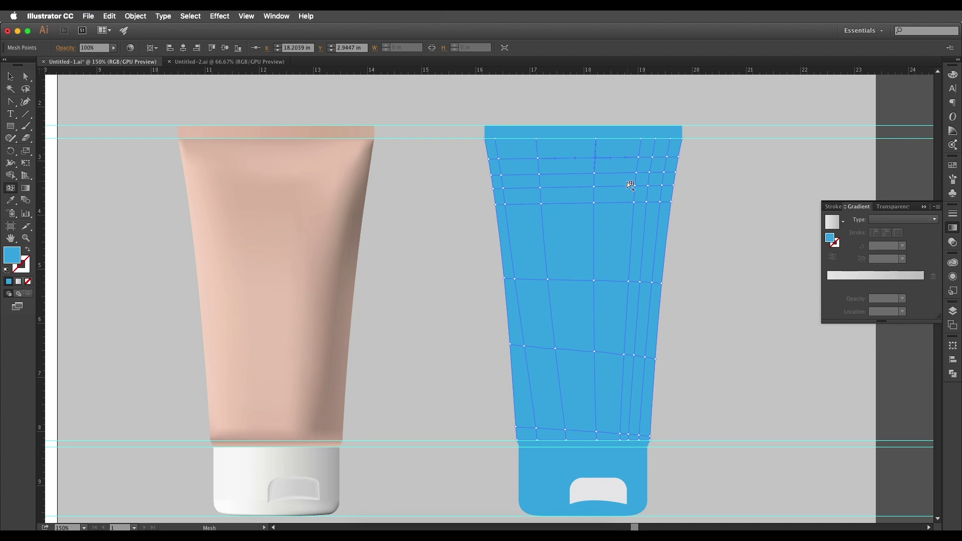
Step: Compare the nude reference tube's curved mesh lines with the straight mesh on the blue body
{"action": "left_click", "coordinate": [26, 76]}
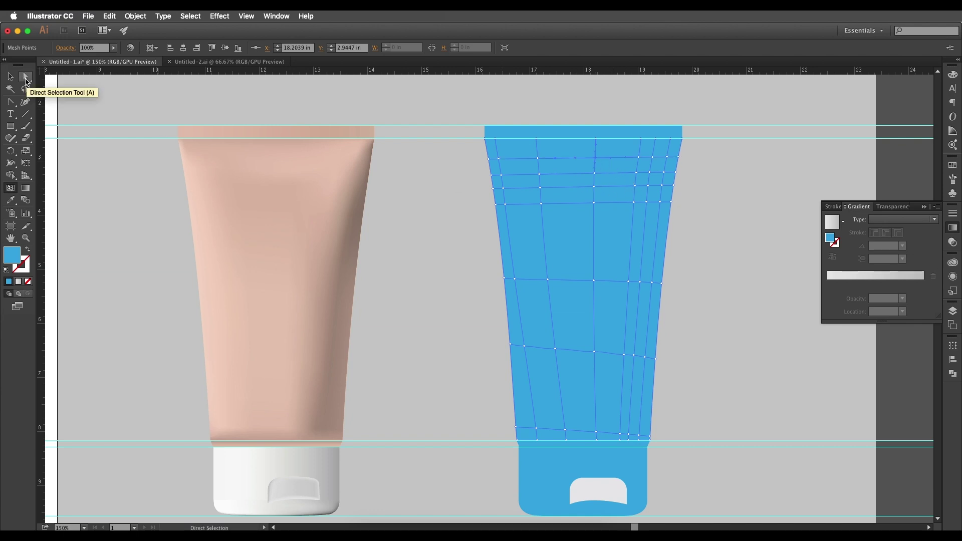
{"action": "left_click", "coordinate": [262, 221]}
{"action": "left_click", "coordinate": [559, 238]}
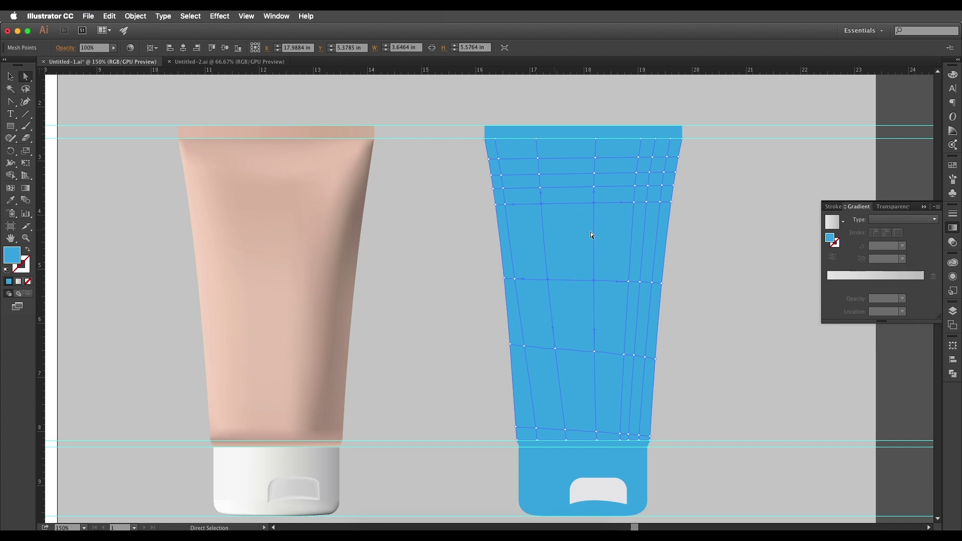
{"action": "left_click", "coordinate": [284, 231]}
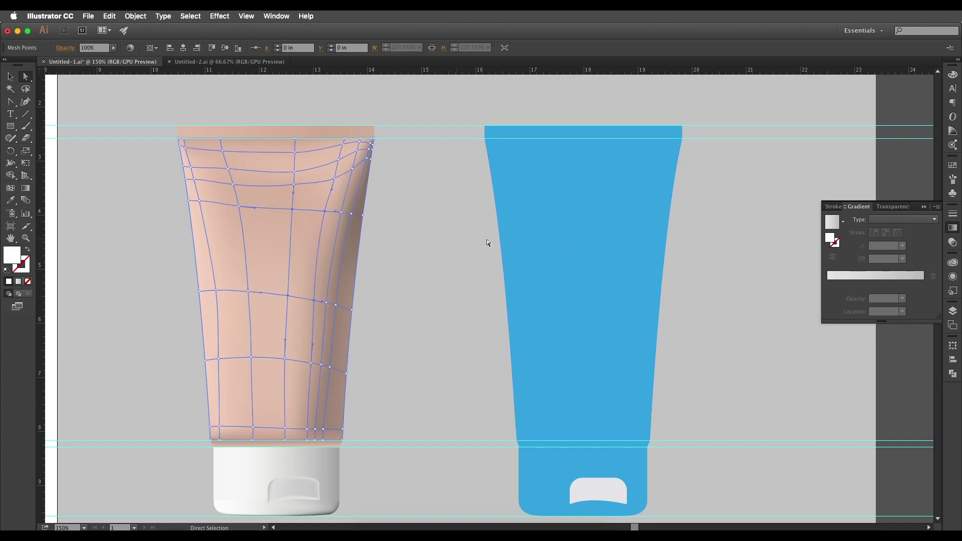
{"action": "left_click", "coordinate": [515, 242]}
{"action": "left_click", "coordinate": [342, 241]}
{"action": "left_click", "coordinate": [543, 243]}
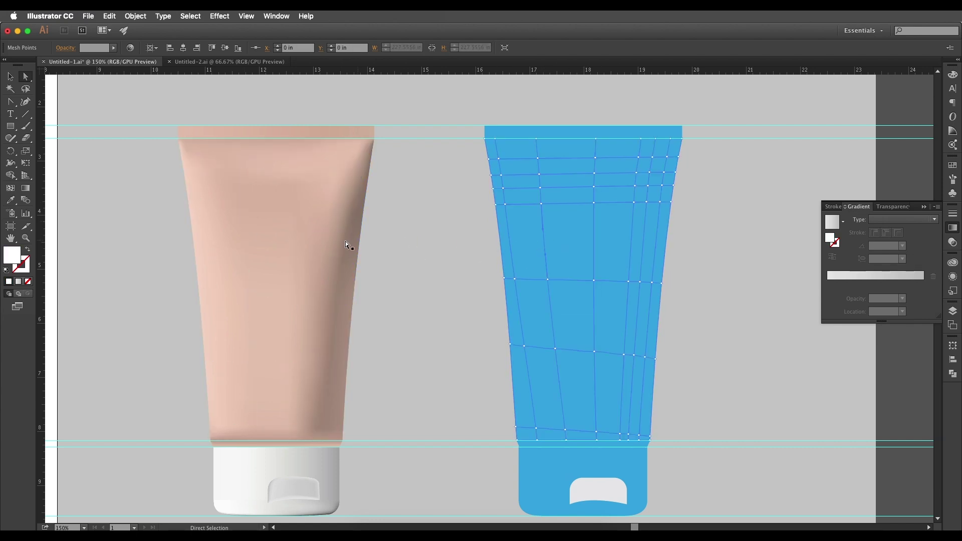
{"action": "left_click", "coordinate": [345, 241]}
{"action": "left_click", "coordinate": [353, 214]}
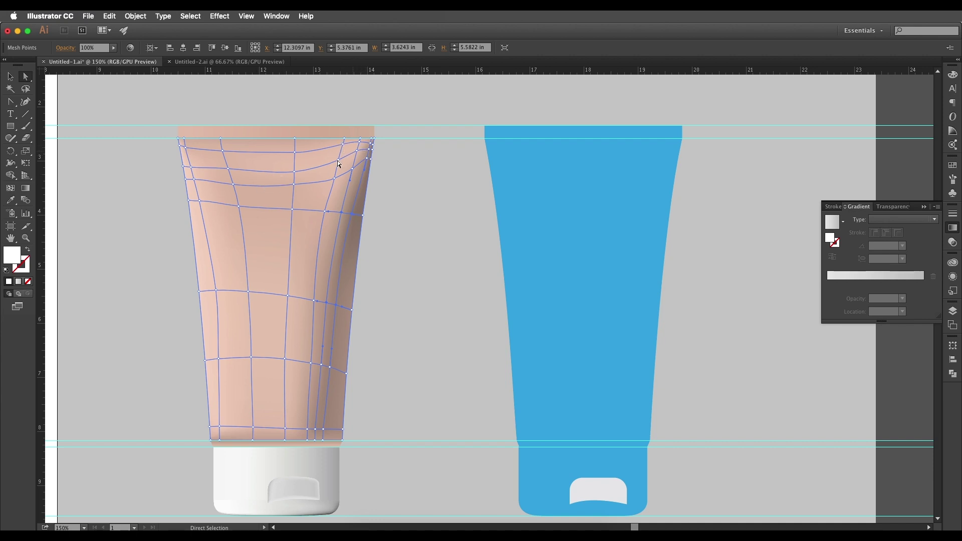
Step: Examine how the dark red tube's highlights and shadows curve below the crimp and run down its sides
{"action": "scroll", "coordinate": [281, 176], "scroll_direction": "left", "scroll_amount": 6}
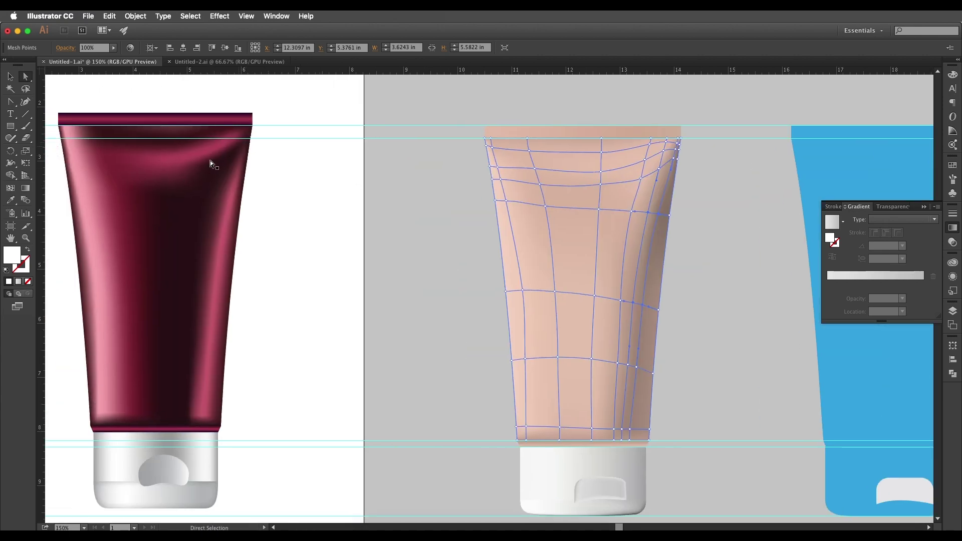
{"action": "scroll", "coordinate": [458, 212], "scroll_direction": "down", "scroll_amount": 2}
{"action": "scroll", "coordinate": [458, 212], "scroll_direction": "right", "scroll_amount": 1}
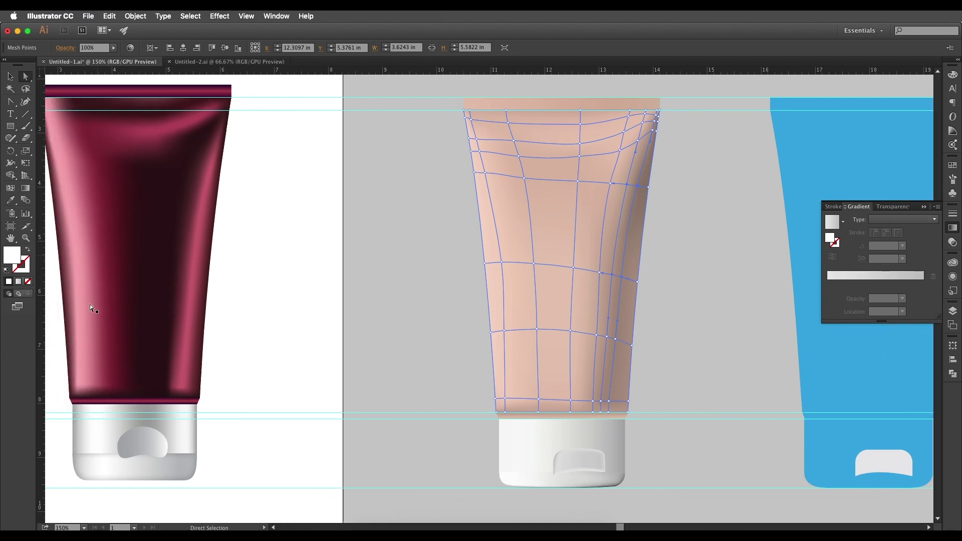
{"action": "scroll", "coordinate": [632, 312], "scroll_direction": "up", "scroll_amount": 1}
{"action": "scroll", "coordinate": [623, 354], "scroll_direction": "right", "scroll_amount": 10}
{"action": "scroll", "coordinate": [623, 354], "scroll_direction": "down", "scroll_amount": 2}
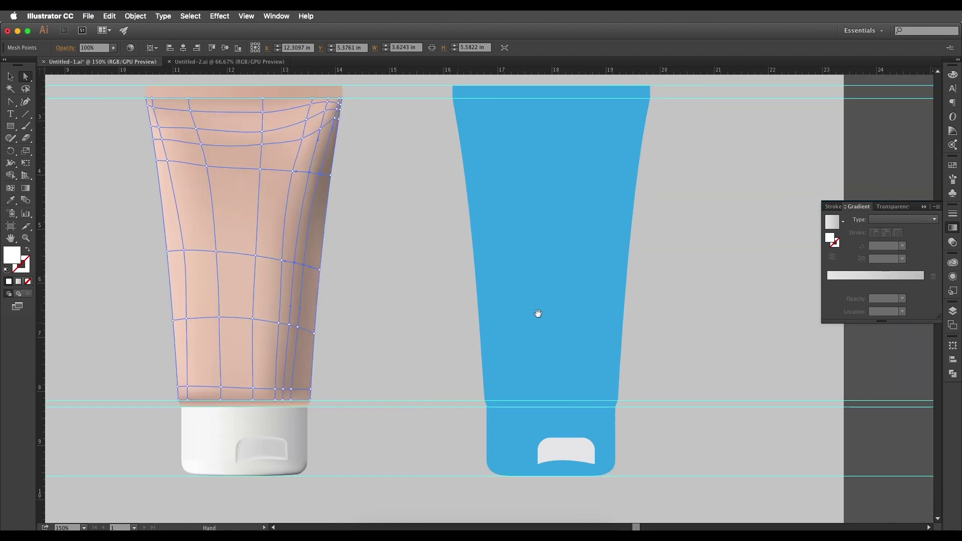
Step: Move the blue body's top-row mesh point on the rightmost vertical line up toward the upper-right corner
{"action": "left_click", "coordinate": [587, 281]}
{"action": "scroll", "coordinate": [582, 271], "scroll_direction": "up", "scroll_amount": 3}
{"action": "scroll", "coordinate": [581, 270], "scroll_direction": "right", "scroll_amount": 1}
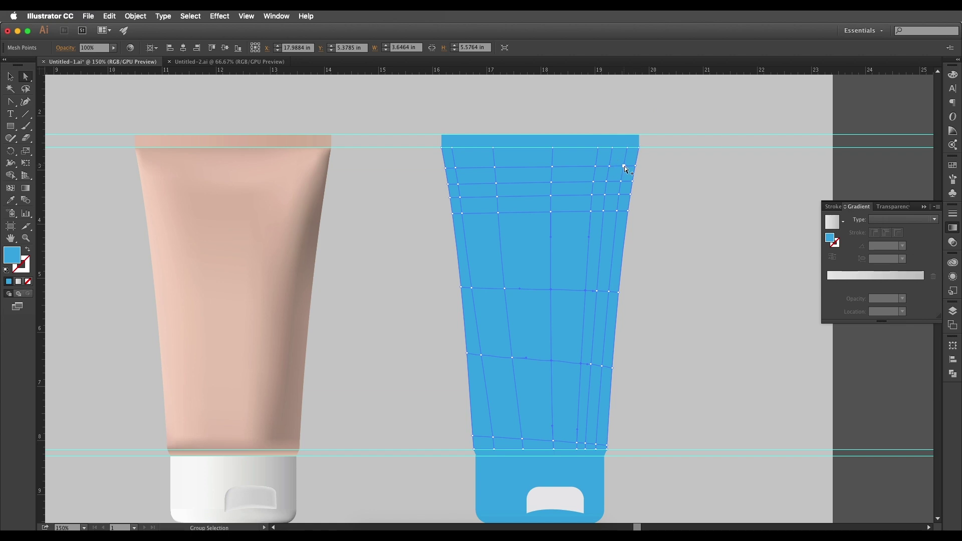
{"action": "scroll", "coordinate": [624, 166], "scroll_direction": "up", "scroll_amount": 2}
{"action": "scroll", "coordinate": [627, 164], "scroll_direction": "up", "scroll_amount": 1}
{"action": "left_click", "coordinate": [623, 189]}
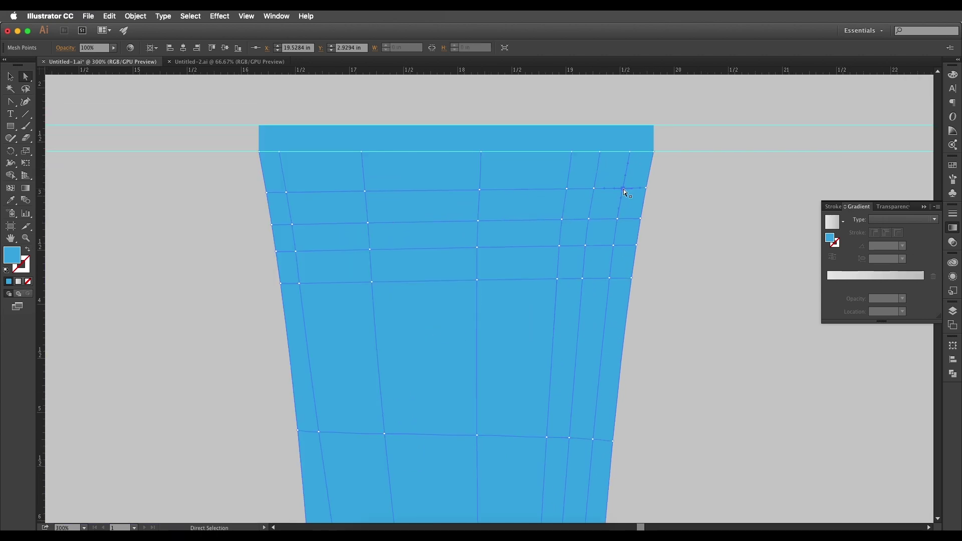
{"action": "left_click_drag", "start_coordinate": [648, 188], "coordinate": [626, 175]}
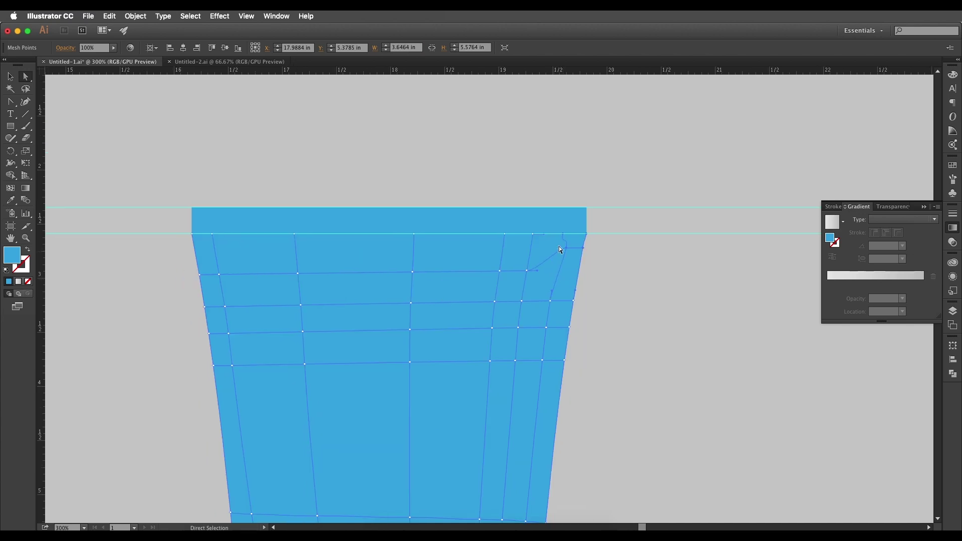
Step: Undo the accidental crimp move and bring the blue body mesh to the front so its top-edge points can be selected
{"action": "key", "text": "super+z"}
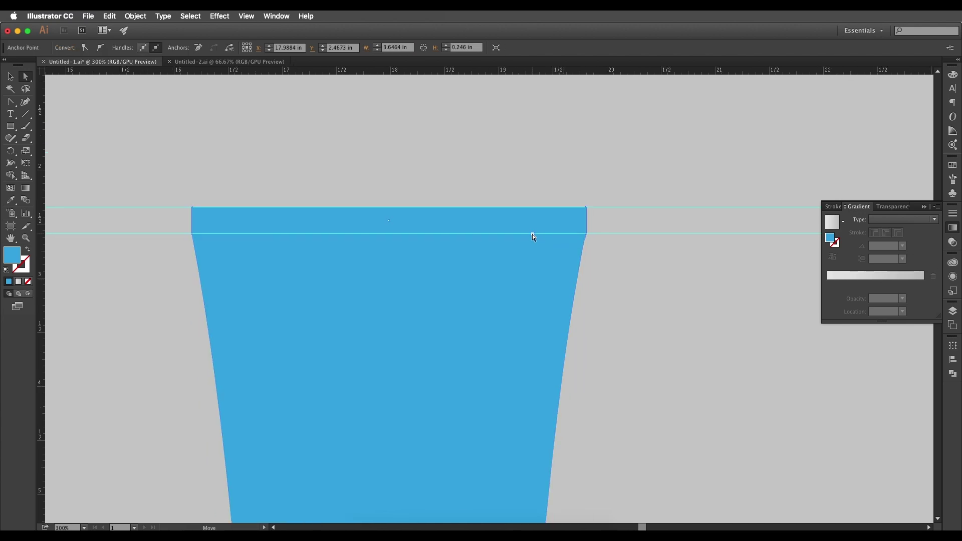
{"action": "left_click", "coordinate": [554, 237]}
{"action": "left_click", "coordinate": [563, 234]}
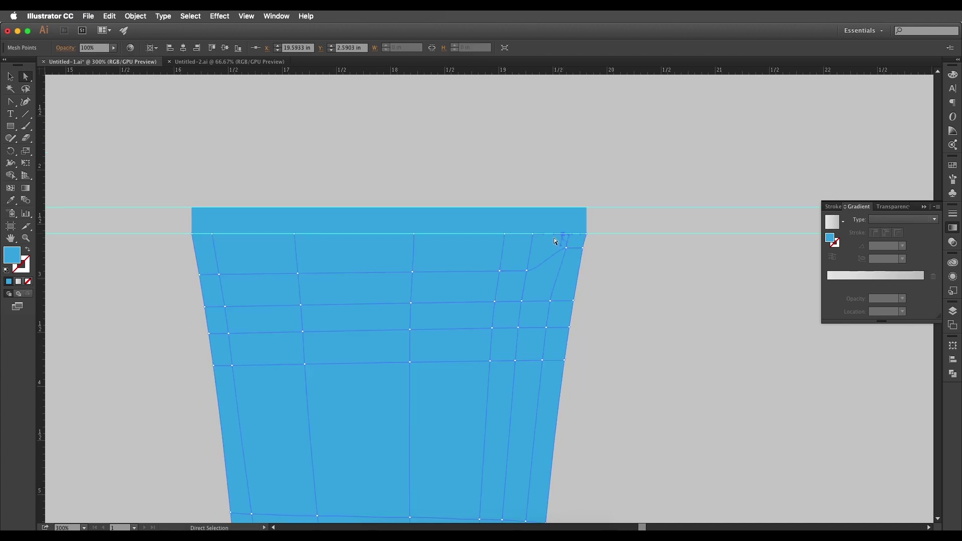
{"action": "left_click", "coordinate": [533, 233]}
{"action": "left_click", "coordinate": [537, 257]}
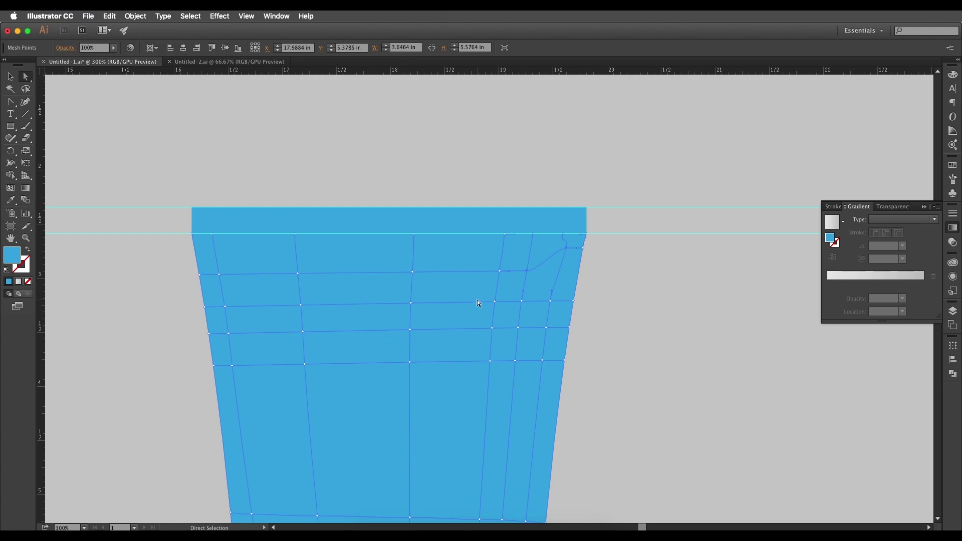
{"action": "right_click", "coordinate": [482, 293]}
{"action": "mouse_move", "coordinate": [505, 354]}
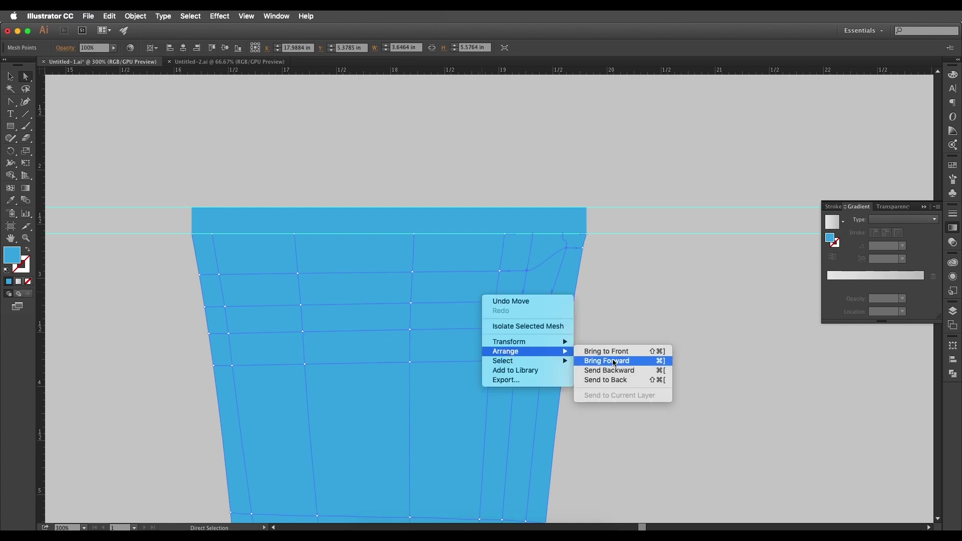
{"action": "left_click", "coordinate": [615, 350]}
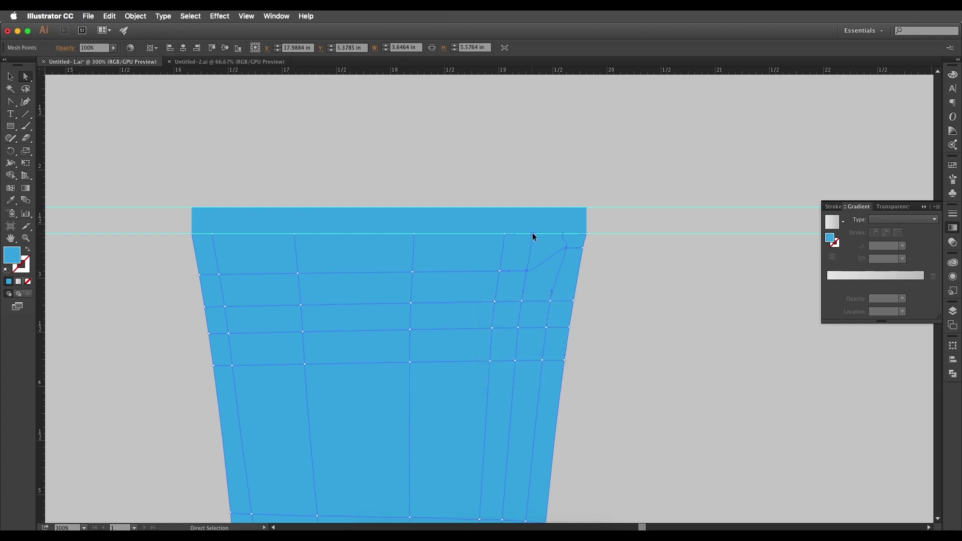
Step: Reposition the mesh points and handles at the blue body's upper-right corner so the top rows rise toward it
{"action": "left_click", "coordinate": [567, 248]}
{"action": "scroll", "coordinate": [567, 252], "scroll_direction": "up", "scroll_amount": 3}
{"action": "left_click_drag", "start_coordinate": [558, 201], "coordinate": [569, 231]}
{"action": "left_click", "coordinate": [566, 239]}
{"action": "left_click_drag", "start_coordinate": [461, 300], "coordinate": [504, 260]}
Step: Lower the second vertical line's points on the four upper mesh rows to curve the rows downward
{"action": "scroll", "coordinate": [652, 307], "scroll_direction": "down", "scroll_amount": 4}
{"action": "left_click_drag", "start_coordinate": [455, 307], "coordinate": [455, 314]}
{"action": "left_click_drag", "start_coordinate": [457, 329], "coordinate": [457, 350]}
{"action": "left_click_drag", "start_coordinate": [458, 368], "coordinate": [458, 374]}
{"action": "left_click", "coordinate": [530, 327]}
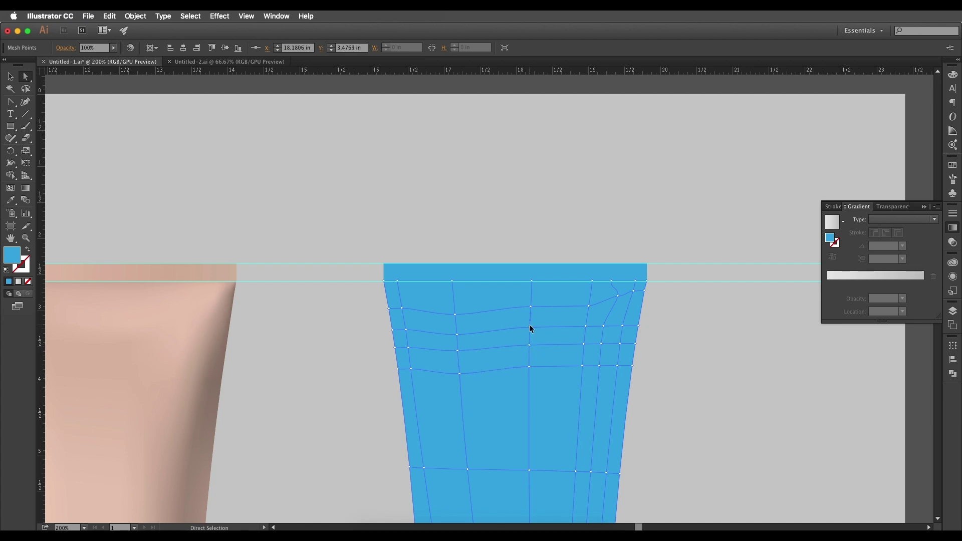
Step: Raise the upper rows' points on the right-hand lines and lower those on the central line, following the nude reference mesh
{"action": "scroll", "coordinate": [652, 316], "scroll_direction": "left", "scroll_amount": 3}
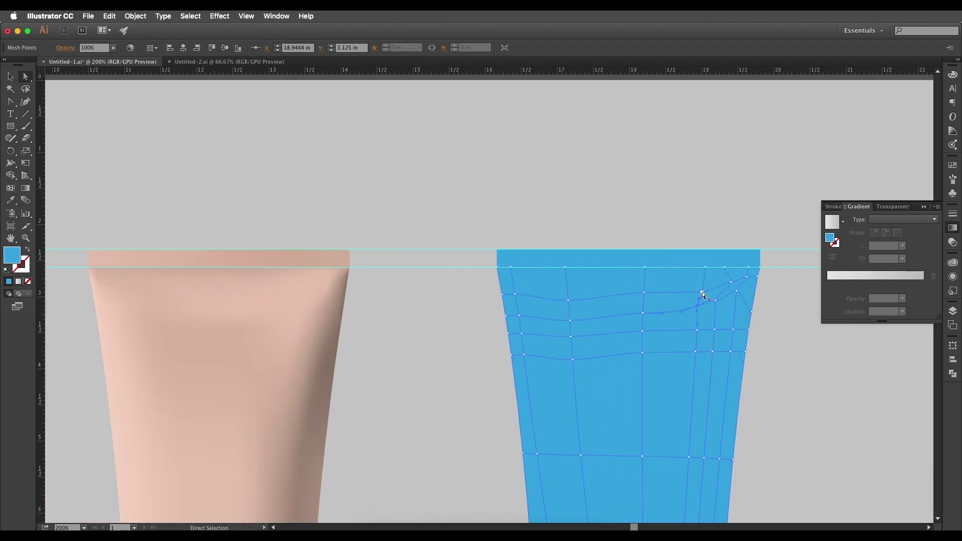
{"action": "left_click_drag", "start_coordinate": [702, 292], "coordinate": [702, 287]}
{"action": "left_click_drag", "start_coordinate": [644, 293], "coordinate": [597, 338]}
{"action": "left_click_drag", "start_coordinate": [628, 353], "coordinate": [627, 359]}
{"action": "left_click", "coordinate": [305, 302]}
{"action": "left_click", "coordinate": [642, 308]}
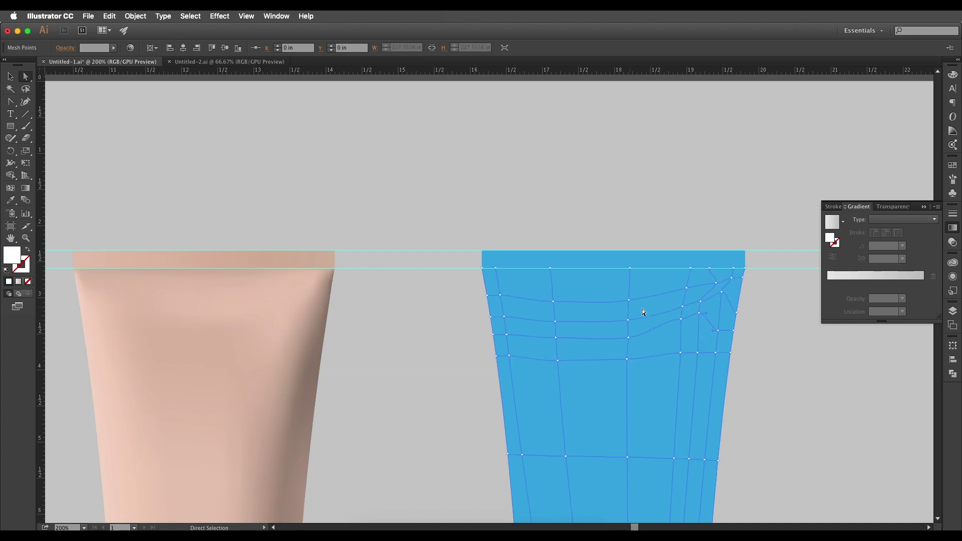
Step: Smooth the upper-right mesh by shifting the top-edge point right and adjusting the nearby row points and handles toward the corner
{"action": "left_click_drag", "start_coordinate": [629, 300], "coordinate": [628, 296]}
{"action": "left_click_drag", "start_coordinate": [687, 288], "coordinate": [716, 267]}
{"action": "left_click", "coordinate": [715, 268]}
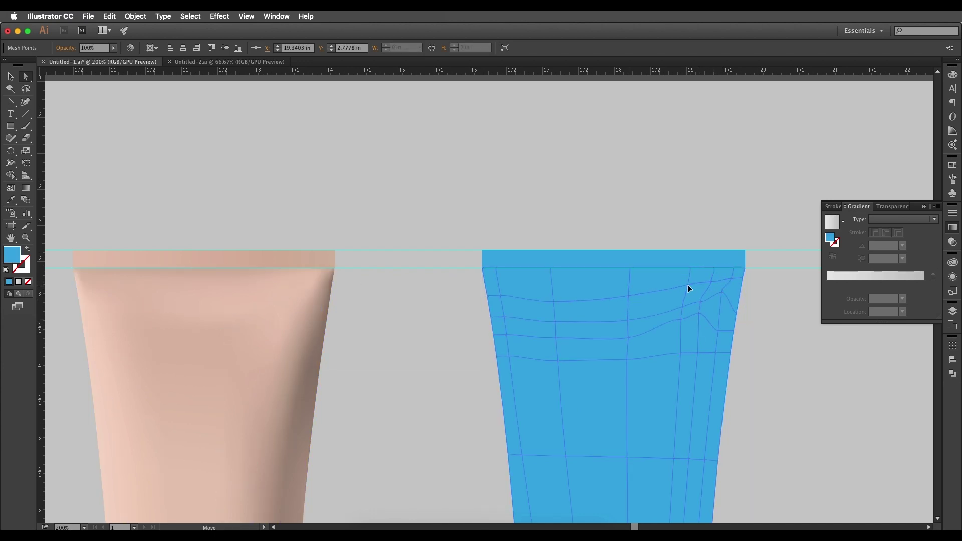
{"action": "scroll", "coordinate": [688, 285], "scroll_direction": "up", "scroll_amount": 1}
{"action": "left_click_drag", "start_coordinate": [723, 299], "coordinate": [736, 274]}
{"action": "mouse_move", "coordinate": [745, 331]}
{"action": "left_mouse_down"}
{"action": "mouse_move", "coordinate": [750, 301]}
{"action": "mouse_move", "coordinate": [748, 323]}
{"action": "left_mouse_up"}
{"action": "left_click_drag", "start_coordinate": [671, 339], "coordinate": [672, 333]}
{"action": "scroll", "coordinate": [673, 332], "scroll_direction": "up", "scroll_amount": 2}
{"action": "left_click", "coordinate": [568, 161]}
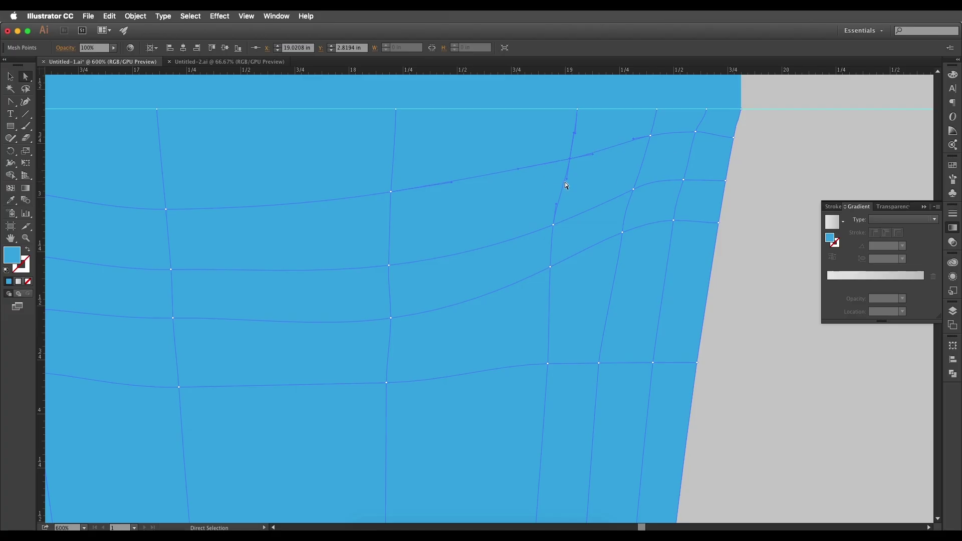
Step: Curve the two mid-body mesh rows and reposition their points on the three right-hand vertical lines
{"action": "left_click_drag", "start_coordinate": [605, 507], "coordinate": [633, 219]}
{"action": "scroll", "coordinate": [636, 331], "scroll_direction": "down", "scroll_amount": 1}
{"action": "left_click_drag", "start_coordinate": [621, 375], "coordinate": [610, 376]}
{"action": "scroll", "coordinate": [626, 376], "scroll_direction": "down", "scroll_amount": 2}
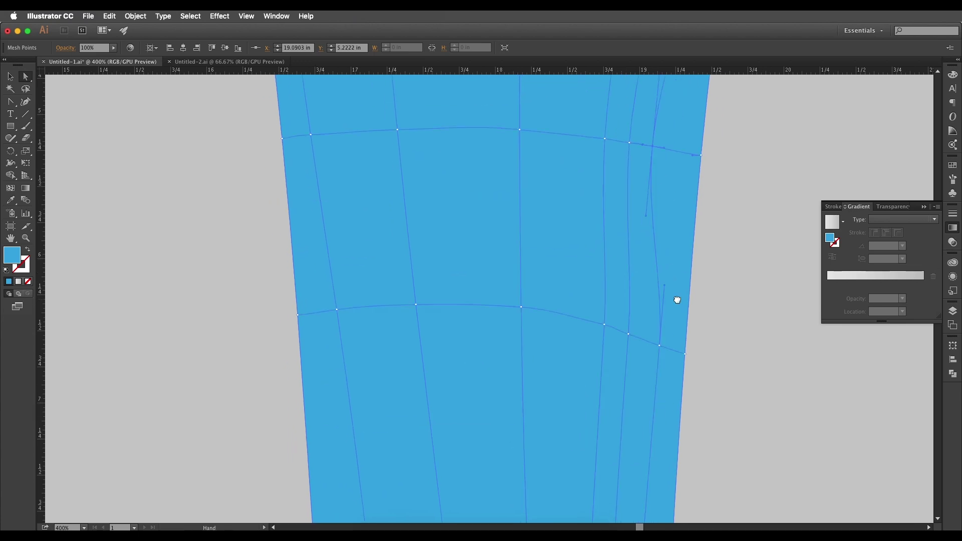
{"action": "left_click_drag", "start_coordinate": [644, 298], "coordinate": [664, 305]}
{"action": "scroll", "coordinate": [663, 304], "scroll_direction": "up", "scroll_amount": 2}
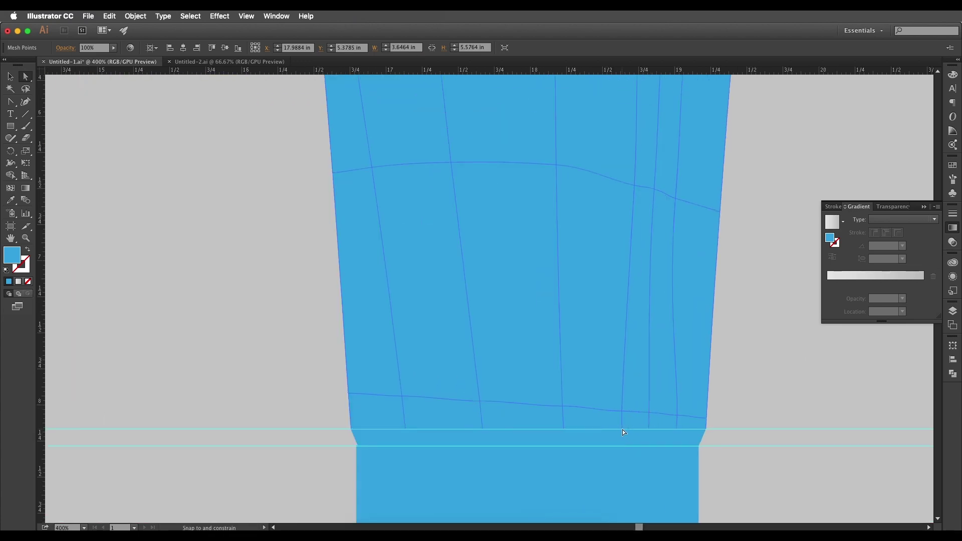
Step: Shift the base ends of the right-hand vertical mesh lines left to tighten their spacing
{"action": "left_click", "coordinate": [677, 429]}
{"action": "left_click_drag", "start_coordinate": [678, 429], "coordinate": [661, 429]}
{"action": "scroll", "coordinate": [660, 427], "scroll_direction": "up", "scroll_amount": 2}
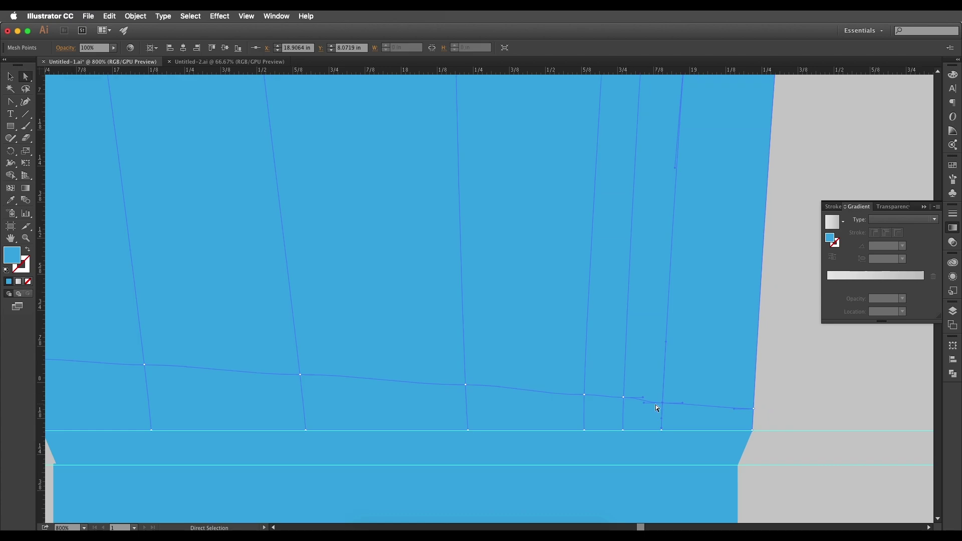
Step: Raise the points of the mesh row just above the base to follow the nude reference's bottom row
{"action": "scroll", "coordinate": [663, 398], "scroll_direction": "down", "scroll_amount": 5}
{"action": "left_click", "coordinate": [278, 367]}
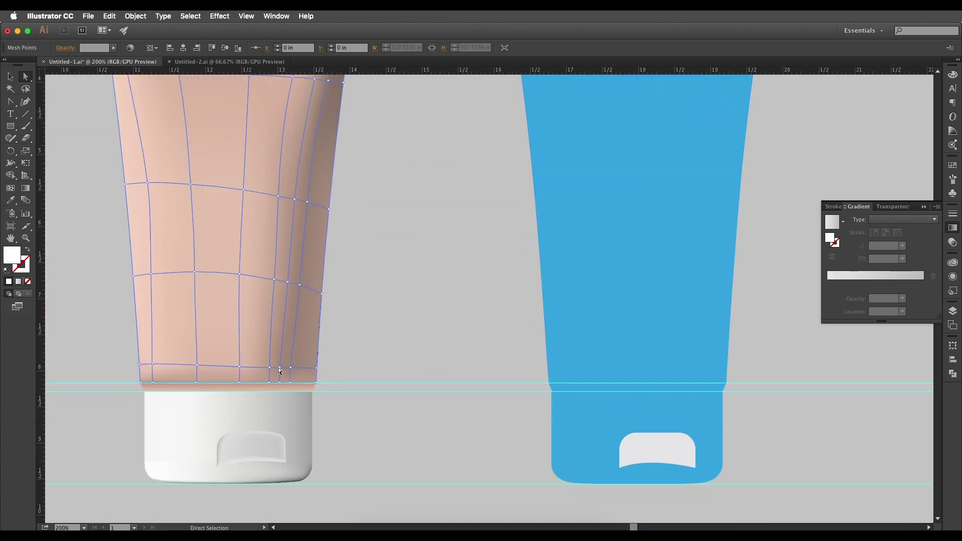
{"action": "scroll", "coordinate": [699, 382], "scroll_direction": "up", "scroll_amount": 2}
{"action": "left_click", "coordinate": [669, 365]}
{"action": "left_click", "coordinate": [690, 366], "text": "shift"}
{"action": "left_click", "coordinate": [709, 368], "text": "shift"}
{"action": "left_click", "coordinate": [755, 372], "text": "shift"}
{"action": "left_click_drag", "start_coordinate": [754, 372], "coordinate": [755, 361]}
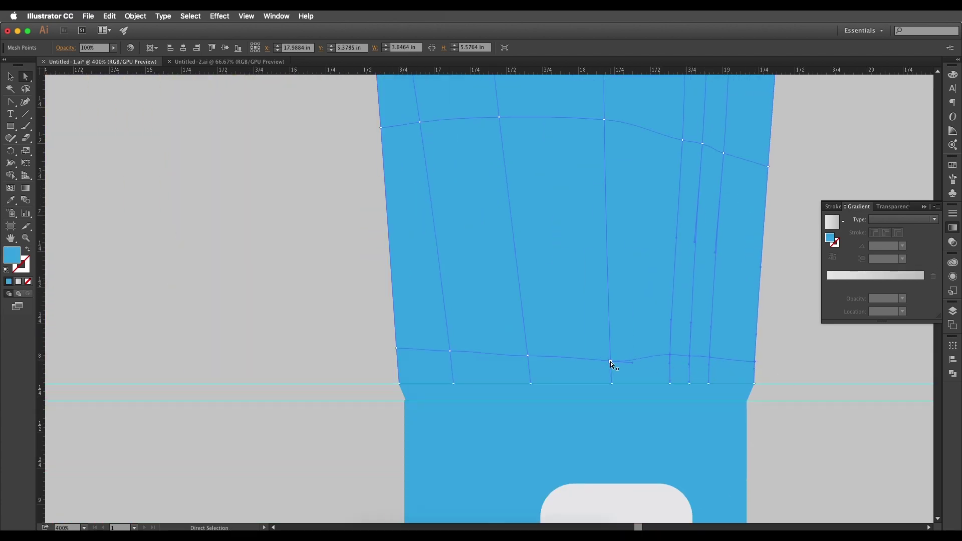
{"action": "left_click_drag", "start_coordinate": [611, 361], "coordinate": [611, 352]}
{"action": "left_click_drag", "start_coordinate": [528, 356], "coordinate": [528, 348]}
{"action": "left_click_drag", "start_coordinate": [450, 351], "coordinate": [450, 344]}
{"action": "key", "text": "super+shift+a"}
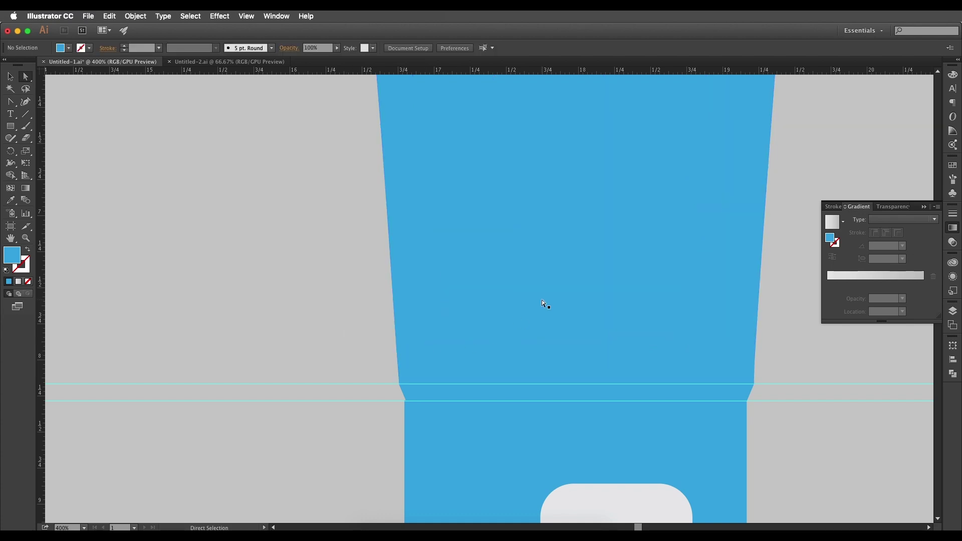
Step: Compare the reshaped mesh on the blue body with the nude reference tube's mesh
{"action": "left_click", "coordinate": [550, 316]}
{"action": "scroll", "coordinate": [551, 317], "scroll_direction": "down", "scroll_amount": 3}
{"action": "scroll", "coordinate": [551, 317], "scroll_direction": "up", "scroll_amount": 5}
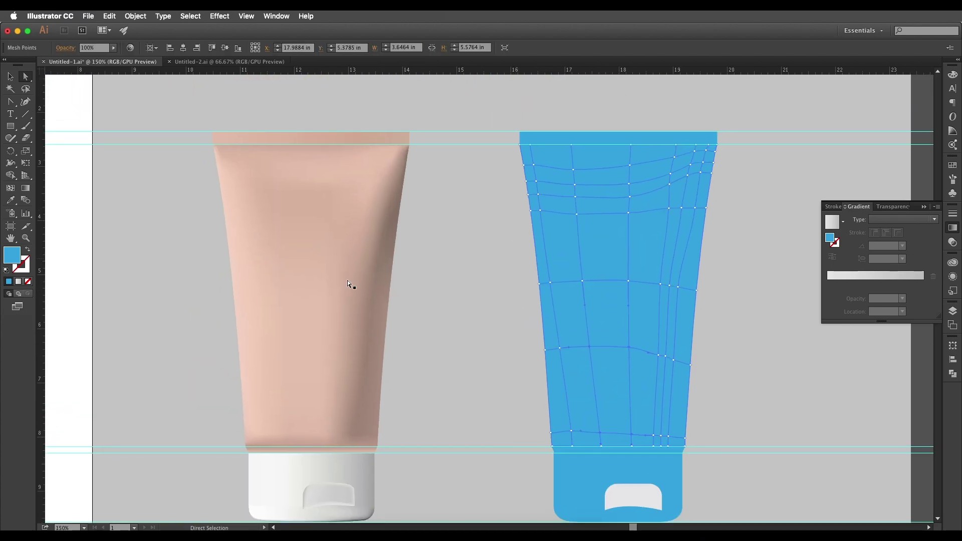
{"action": "scroll", "coordinate": [393, 272], "scroll_direction": "up", "scroll_amount": 2}
{"action": "left_click", "coordinate": [292, 256]}
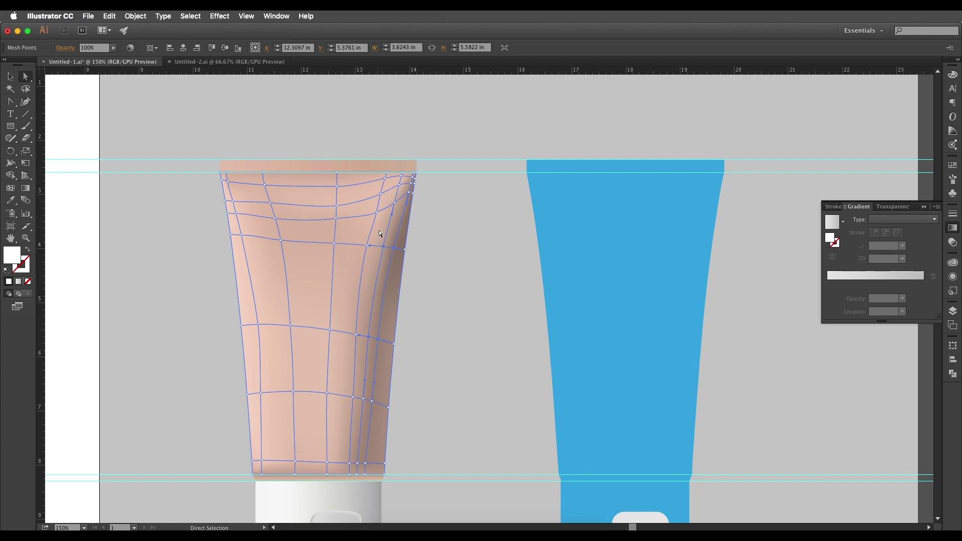
Step: Fill the entire blue body mesh with a nude tone sampled from the middle of the reference tube
{"action": "key", "text": "super+shift+a"}
{"action": "left_click", "coordinate": [581, 245]}
{"action": "scroll", "coordinate": [448, 268], "scroll_direction": "down", "scroll_amount": 1}
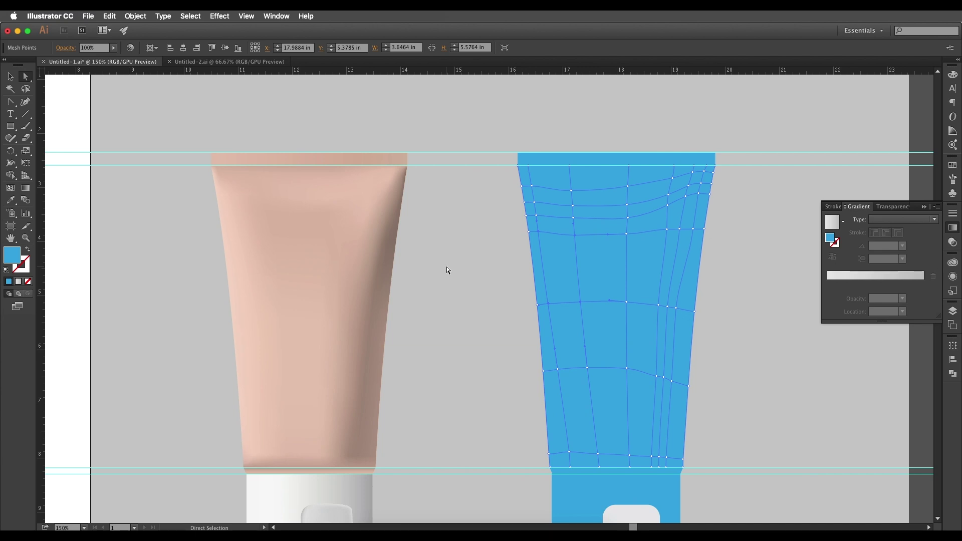
{"action": "left_click_drag", "start_coordinate": [514, 243], "coordinate": [449, 236]}
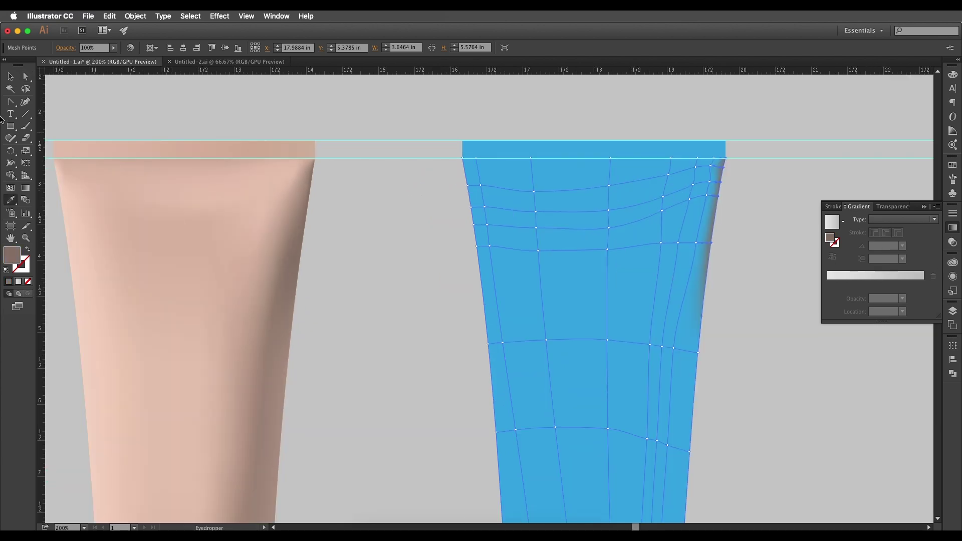
{"action": "left_click", "coordinate": [10, 79]}
{"action": "left_click", "coordinate": [560, 299]}
{"action": "key", "text": "i"}
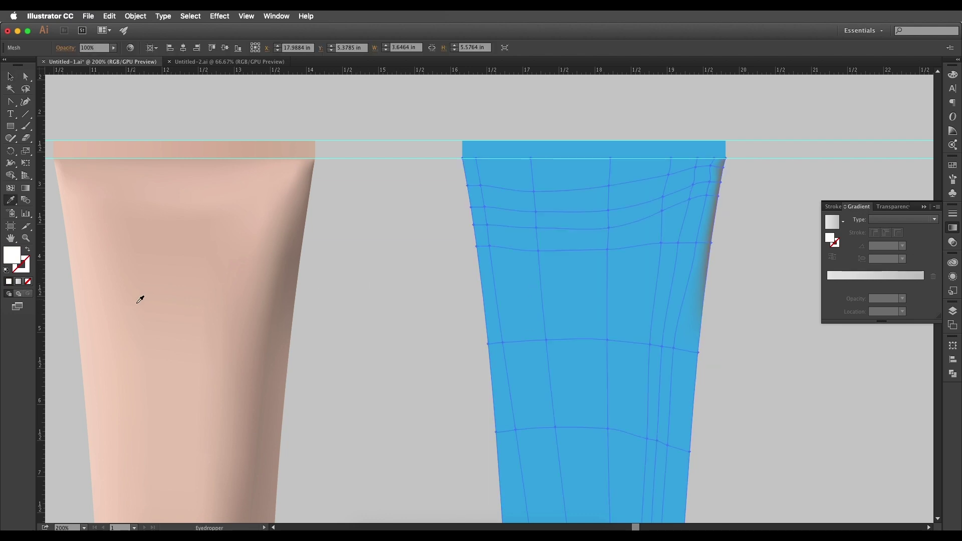
{"action": "left_click", "coordinate": [179, 333]}
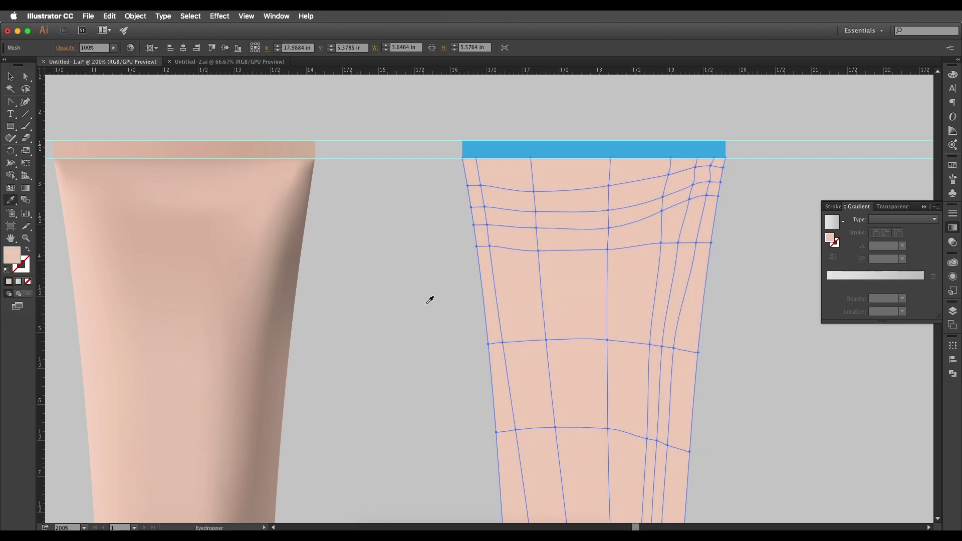
{"action": "left_click_drag", "start_coordinate": [620, 296], "coordinate": [592, 286]}
{"action": "left_click_drag", "start_coordinate": [236, 330], "coordinate": [301, 310]}
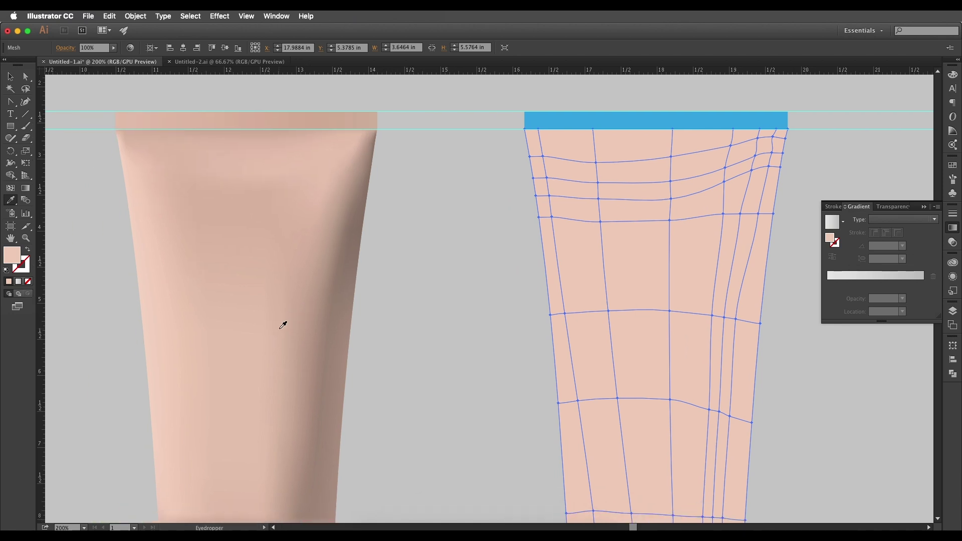
{"action": "left_click", "coordinate": [226, 317]}
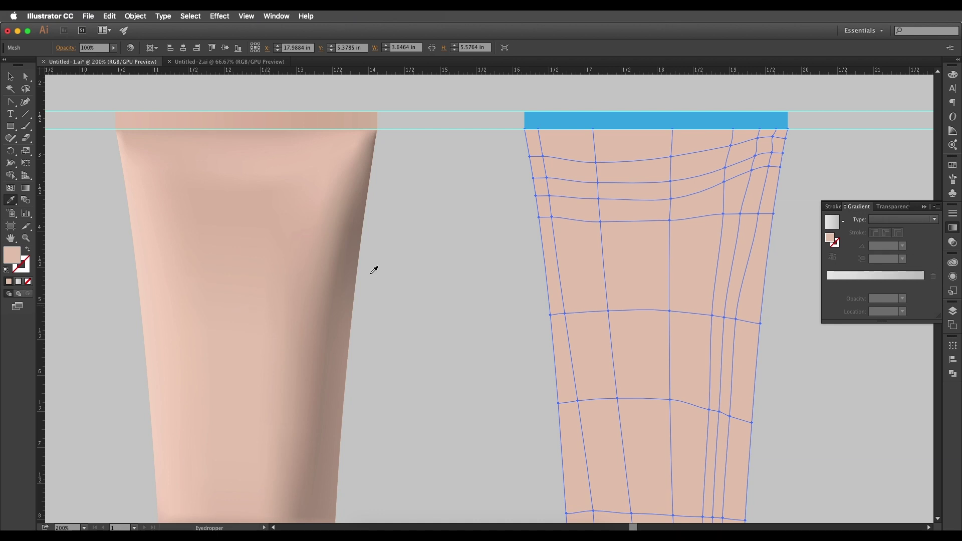
Step: Fill all parts of the new tube, from crimp to cap, with a nude tone sampled from the reference tube's body
{"action": "left_click", "coordinate": [15, 80]}
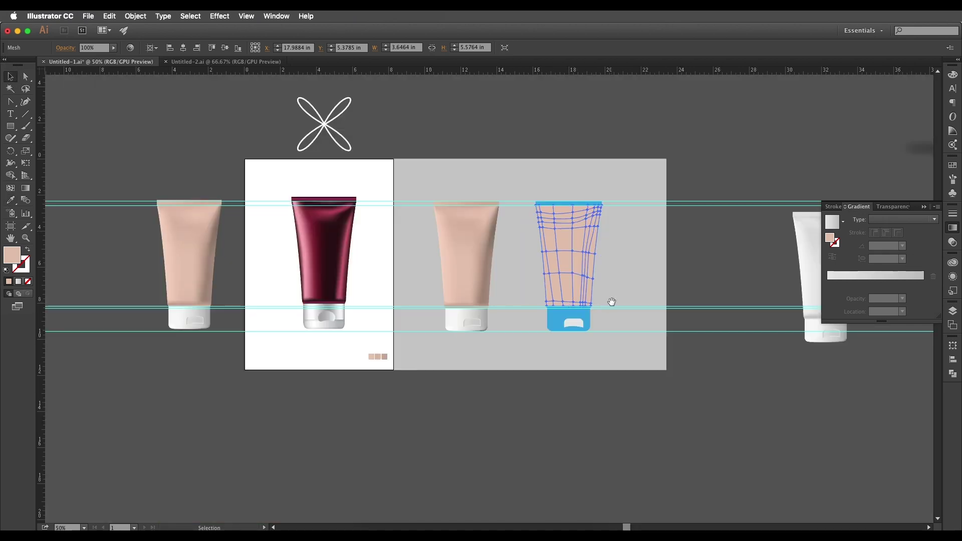
{"action": "left_click_drag", "start_coordinate": [541, 185], "coordinate": [540, 184]}
{"action": "key", "text": "super+equal"}
{"action": "key", "text": "super+equal"}
{"action": "key", "text": "i"}
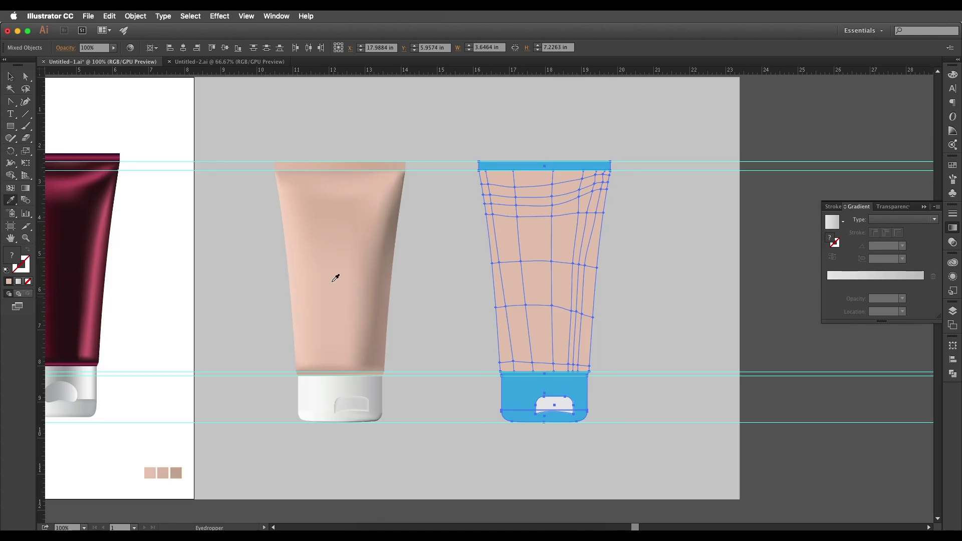
{"action": "left_click", "coordinate": [331, 282]}
{"action": "left_click", "coordinate": [329, 235]}
{"action": "left_click", "coordinate": [313, 230]}
{"action": "key", "text": "v"}
{"action": "left_click", "coordinate": [599, 337]}
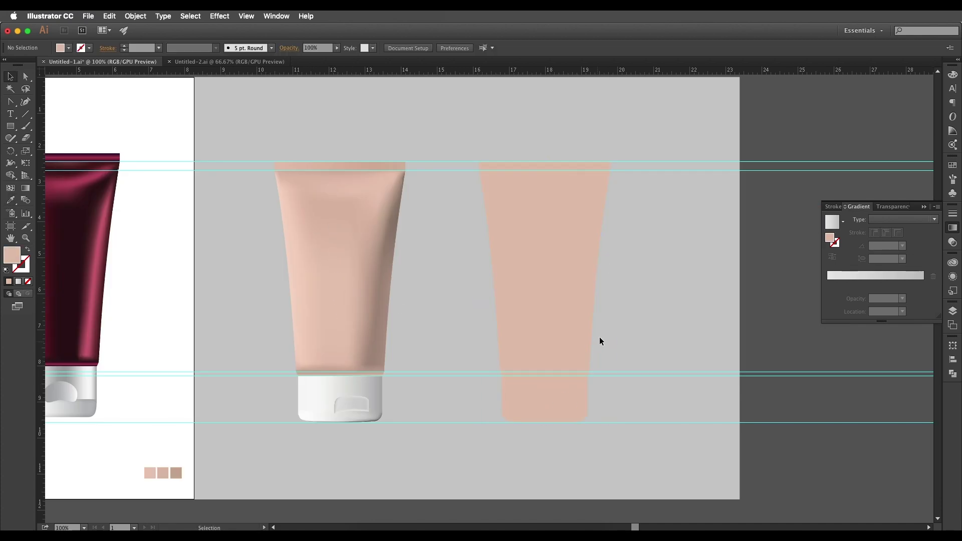
Step: Color the upper mesh points on the body's right edge dark brown (#91786c), sampled from the reference's upper right edge
{"action": "key", "text": "super+equal"}
{"action": "key", "text": "super+equal"}
{"action": "left_click", "coordinate": [618, 252]}
{"action": "left_click_drag", "start_coordinate": [612, 272], "coordinate": [645, 262]}
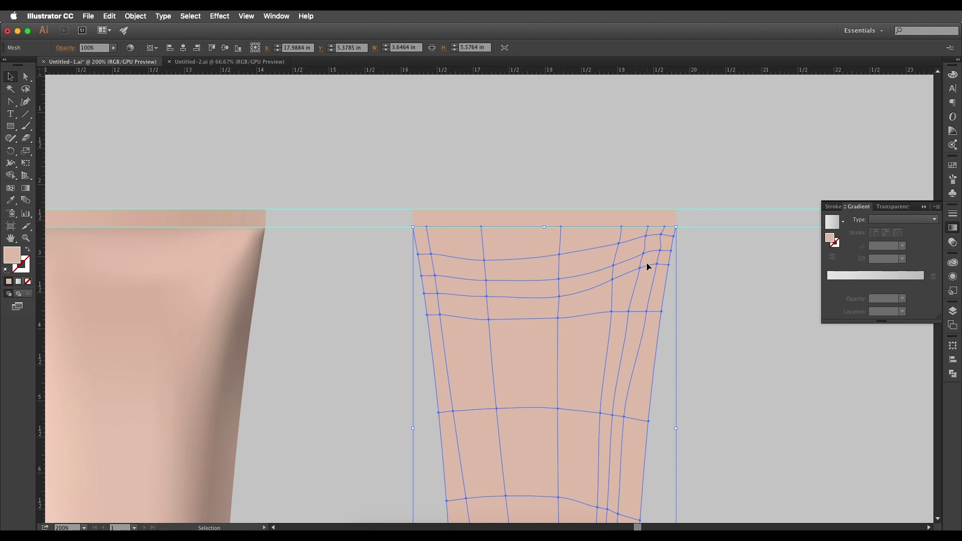
{"action": "key", "text": "a"}
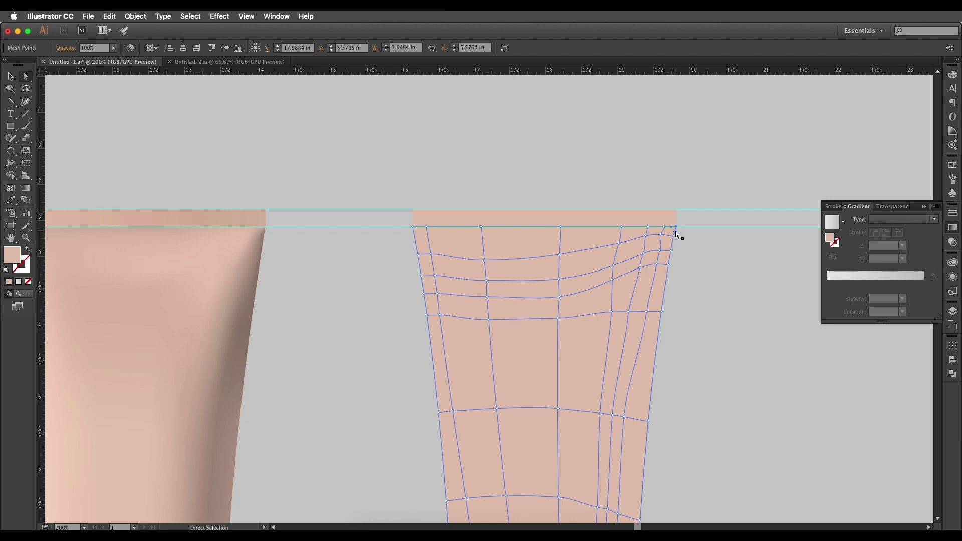
{"action": "left_click", "coordinate": [673, 236]}
{"action": "left_click", "coordinate": [669, 265]}
{"action": "key", "text": "i"}
{"action": "left_click", "coordinate": [262, 251]}
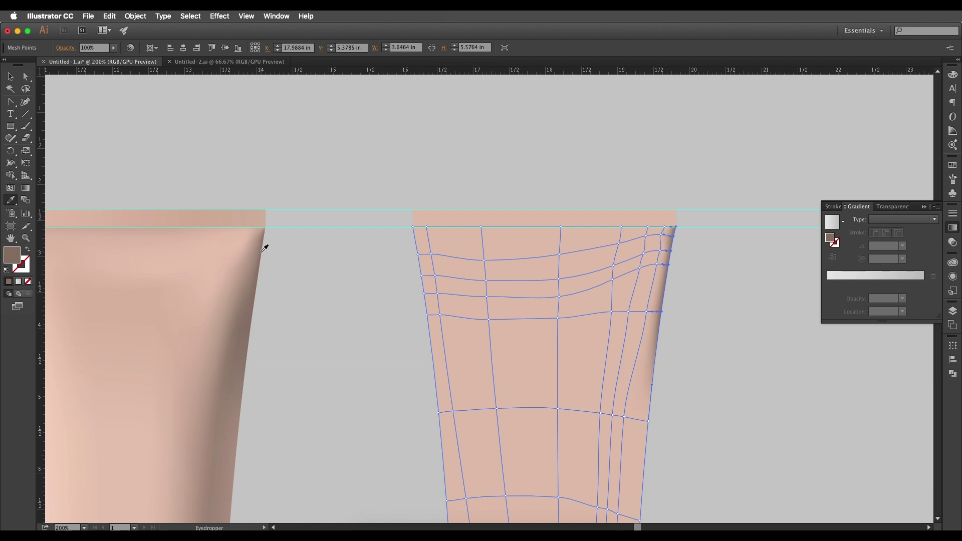
{"action": "double_click", "coordinate": [16, 259]}
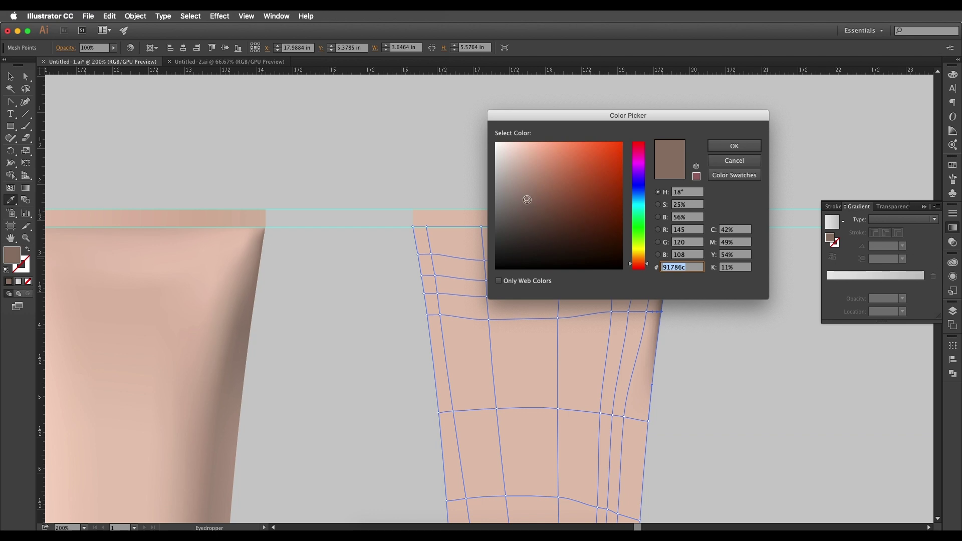
{"action": "left_click", "coordinate": [734, 145]}
Step: Color the remaining mesh points down the body's right edge to the base with brown sampled from the reference's lower right edge
{"action": "key", "text": "a"}
{"action": "scroll", "coordinate": [687, 321], "scroll_direction": "down", "scroll_amount": 5}
{"action": "scroll", "coordinate": [686, 321], "scroll_direction": "left", "scroll_amount": 2}
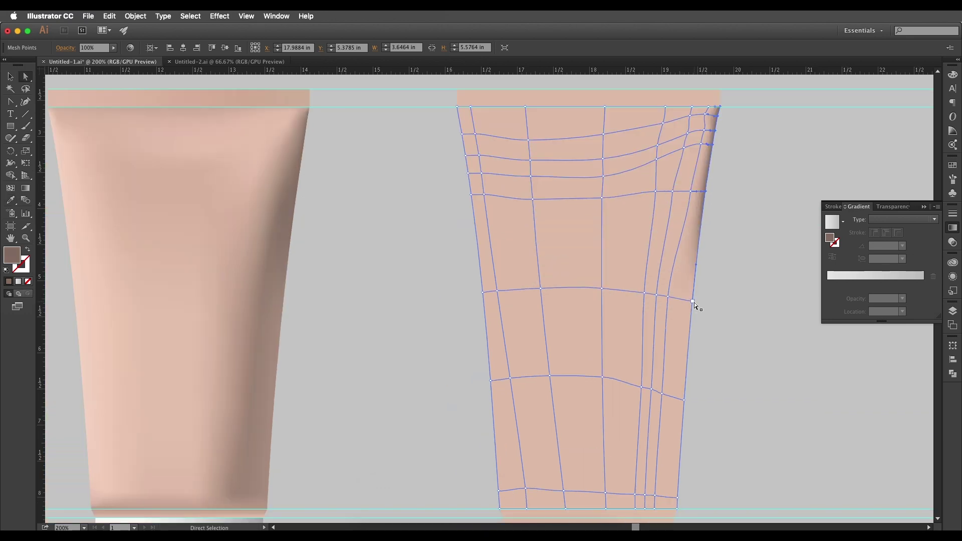
{"action": "scroll", "coordinate": [687, 401], "scroll_direction": "down", "scroll_amount": 5}
{"action": "scroll", "coordinate": [687, 401], "scroll_direction": "left", "scroll_amount": 1}
{"action": "left_click", "coordinate": [690, 379]}
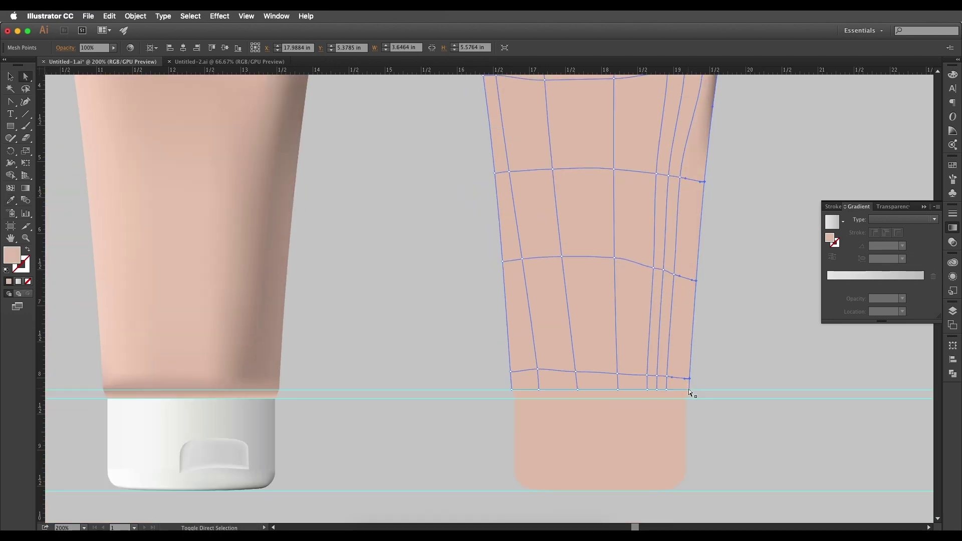
{"action": "key", "text": "i"}
{"action": "left_click", "coordinate": [285, 289]}
Step: Color the upper points of the mesh line just inside the right edge with shadow brown sampled from the reference
{"action": "scroll", "coordinate": [432, 262], "scroll_direction": "up", "scroll_amount": 5}
{"action": "scroll", "coordinate": [431, 262], "scroll_direction": "right", "scroll_amount": 1}
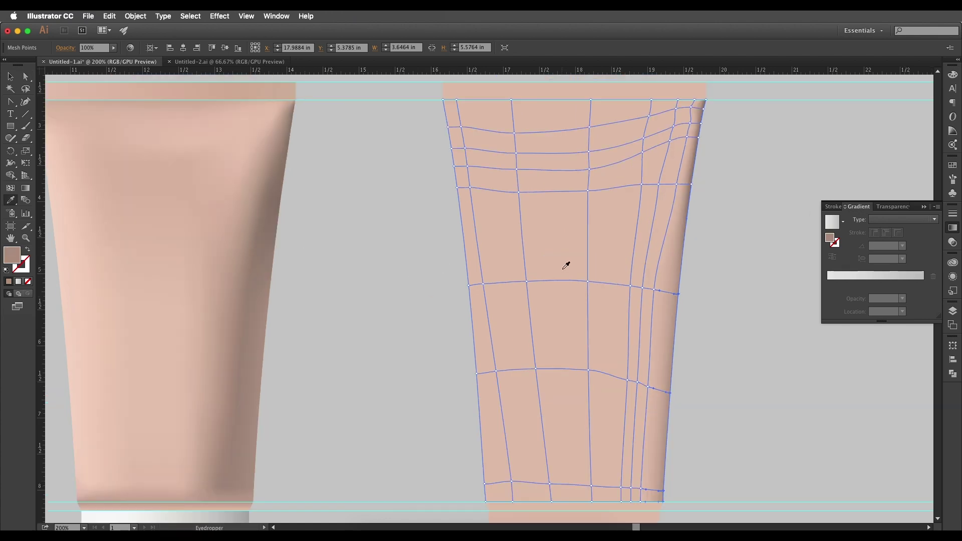
{"action": "key", "text": "a"}
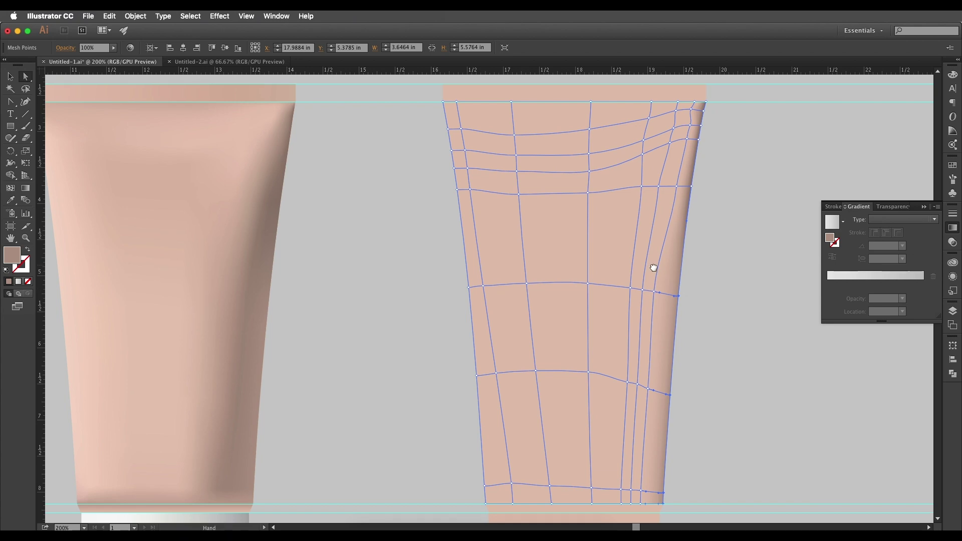
{"action": "scroll", "coordinate": [653, 269], "scroll_direction": "up", "scroll_amount": 1}
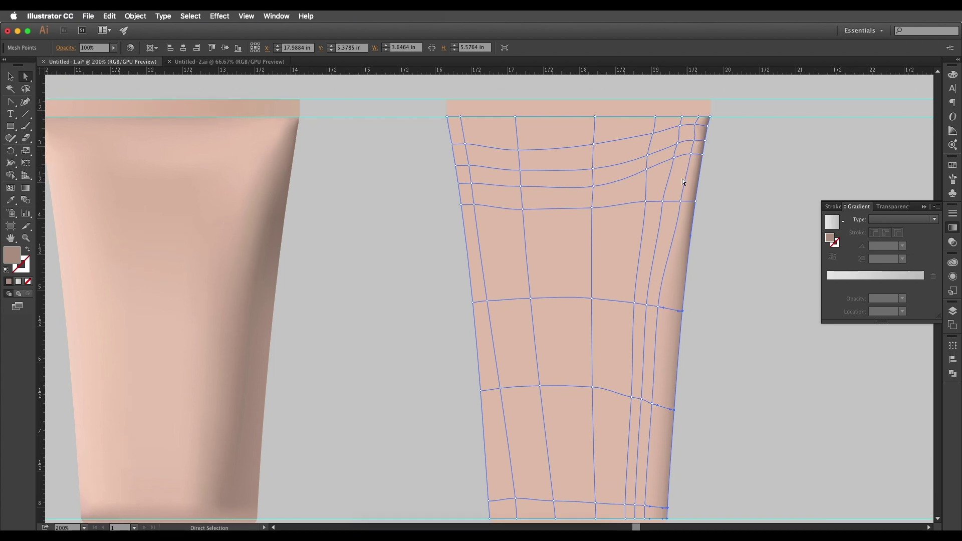
{"action": "left_click", "coordinate": [680, 202]}
{"action": "left_click", "coordinate": [691, 153], "text": "shift"}
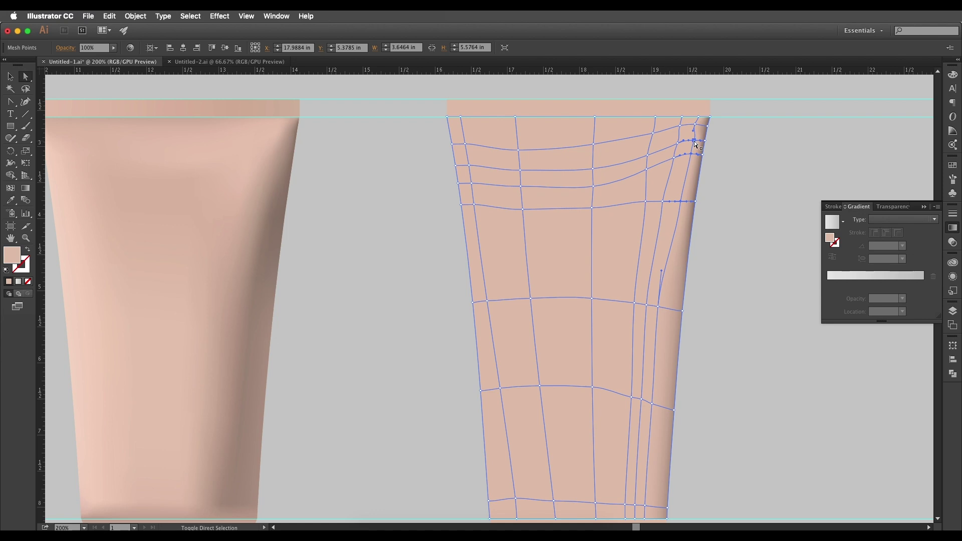
{"action": "key", "text": "i"}
{"action": "left_click", "coordinate": [287, 161]}
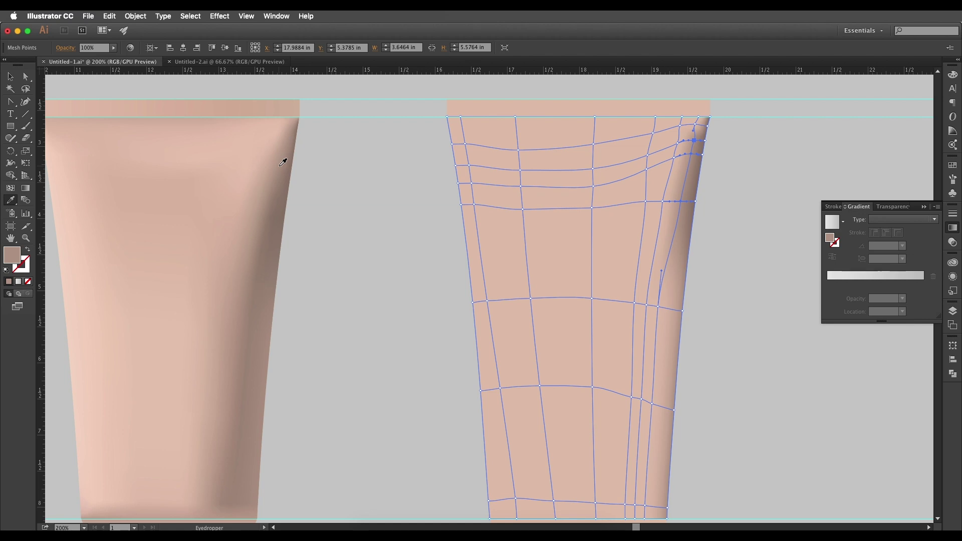
{"action": "key", "text": "v"}
{"action": "key", "text": "super+shift+a"}
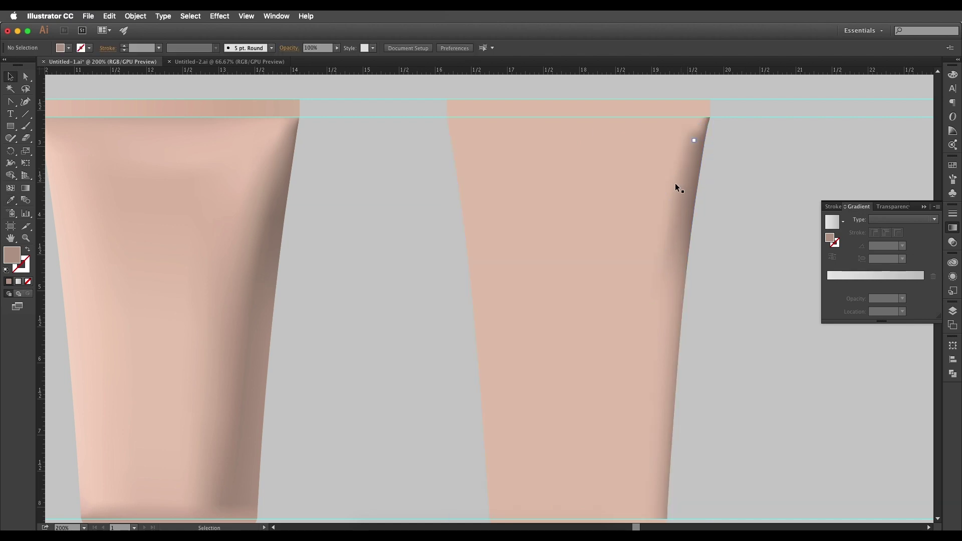
Step: Color the mesh point nearest the upper right corner, on the line just inside the edge, with the reference's corner tone
{"action": "left_click", "coordinate": [675, 183]}
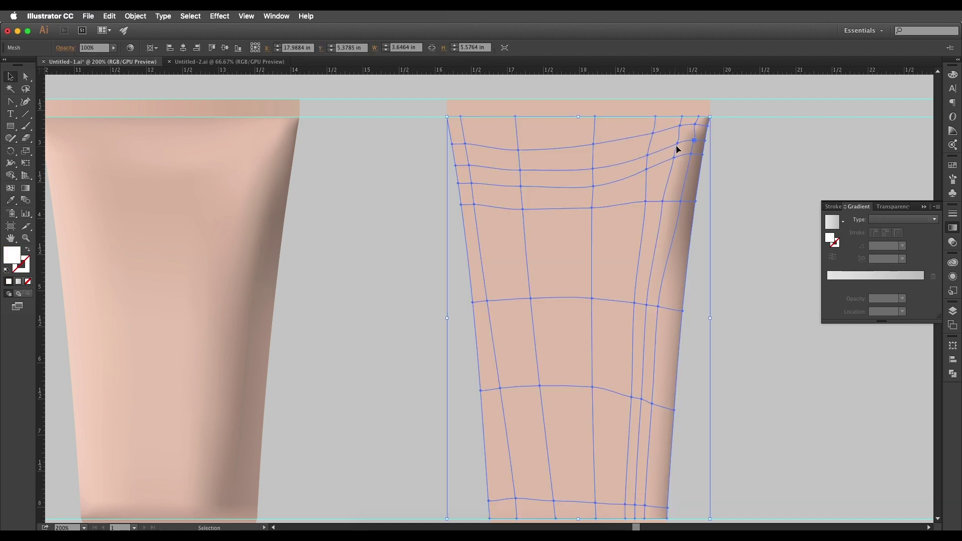
{"action": "key", "text": "a"}
{"action": "left_click", "coordinate": [696, 124]}
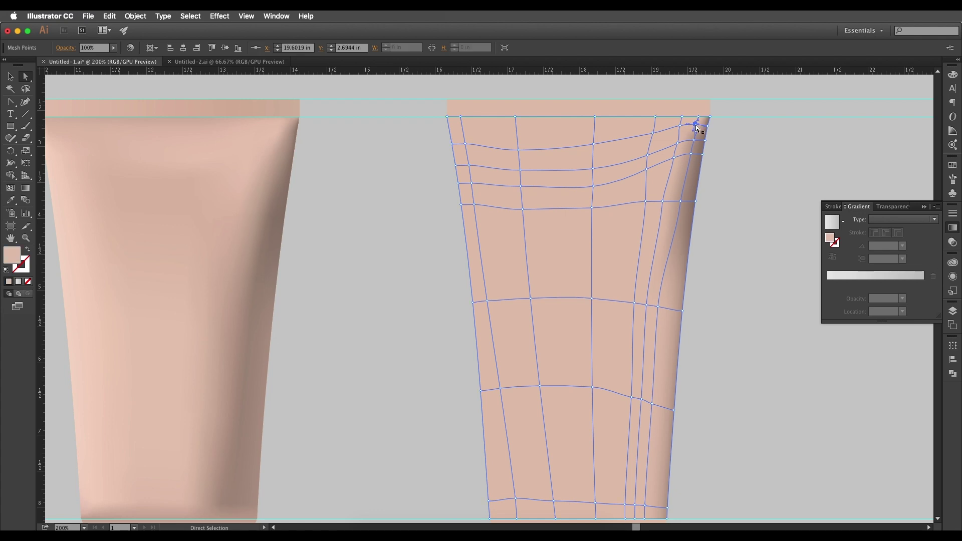
{"action": "key", "text": "i"}
{"action": "left_click", "coordinate": [294, 125]}
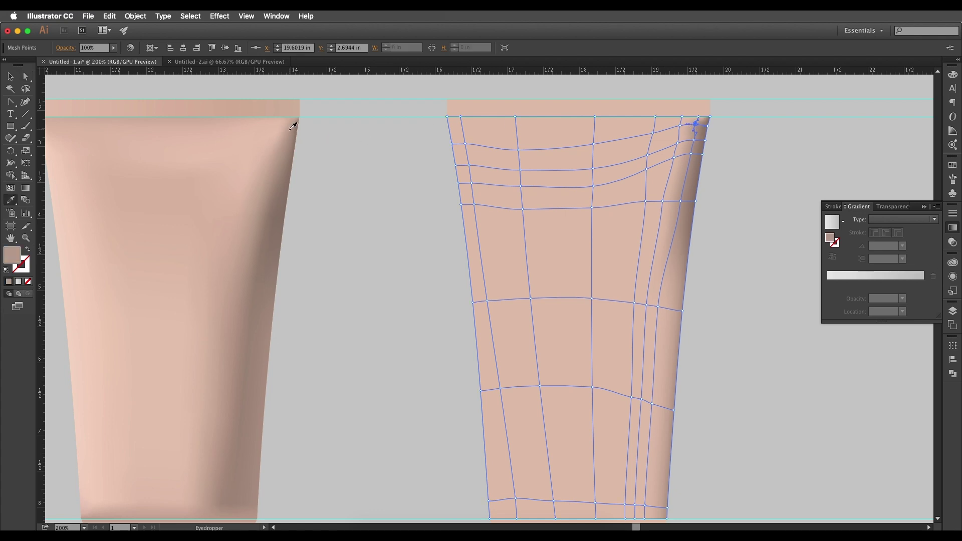
Step: Compare the new body's mesh lines and right-side shading with those of the nude reference tube
{"action": "key", "text": "a"}
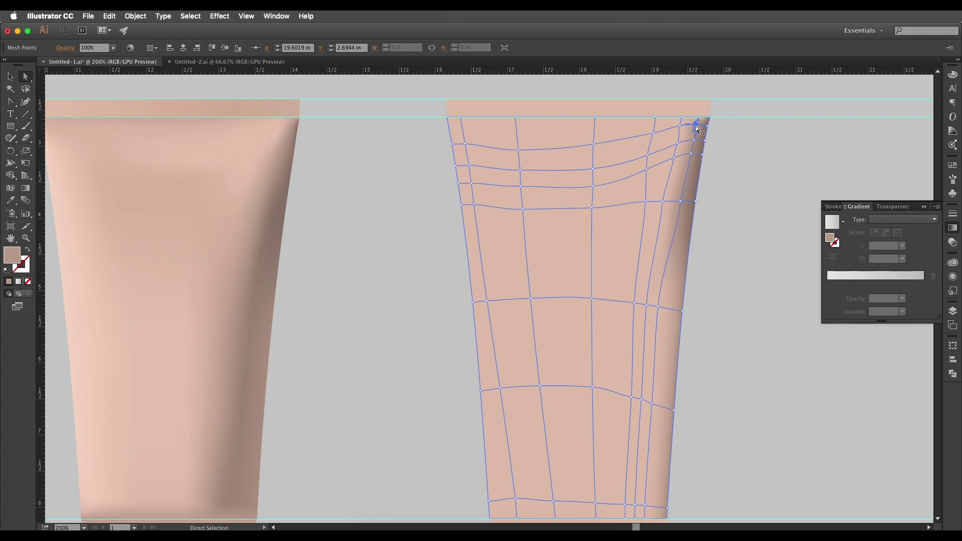
{"action": "left_click_drag", "start_coordinate": [697, 124], "coordinate": [698, 128]}
{"action": "left_click_drag", "start_coordinate": [664, 250], "coordinate": [676, 226]}
{"action": "left_click", "coordinate": [676, 226]}
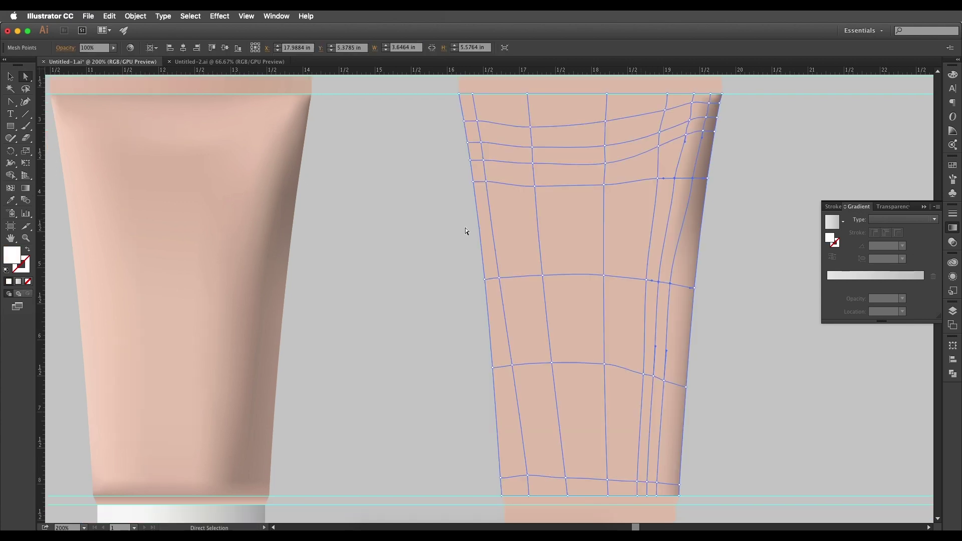
{"action": "left_click_drag", "start_coordinate": [233, 240], "coordinate": [234, 266]}
{"action": "left_click", "coordinate": [234, 267]}
{"action": "left_click", "coordinate": [600, 311]}
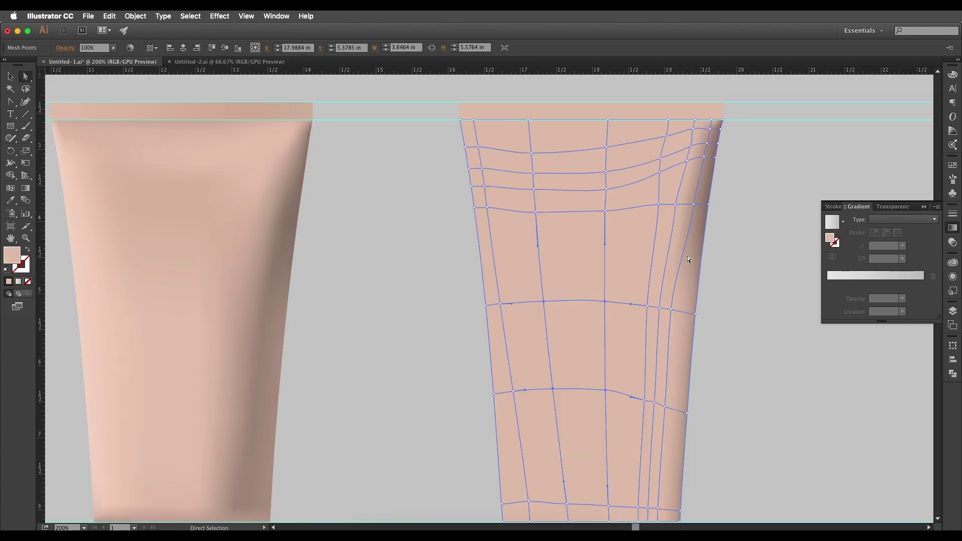
{"action": "left_click", "coordinate": [206, 323]}
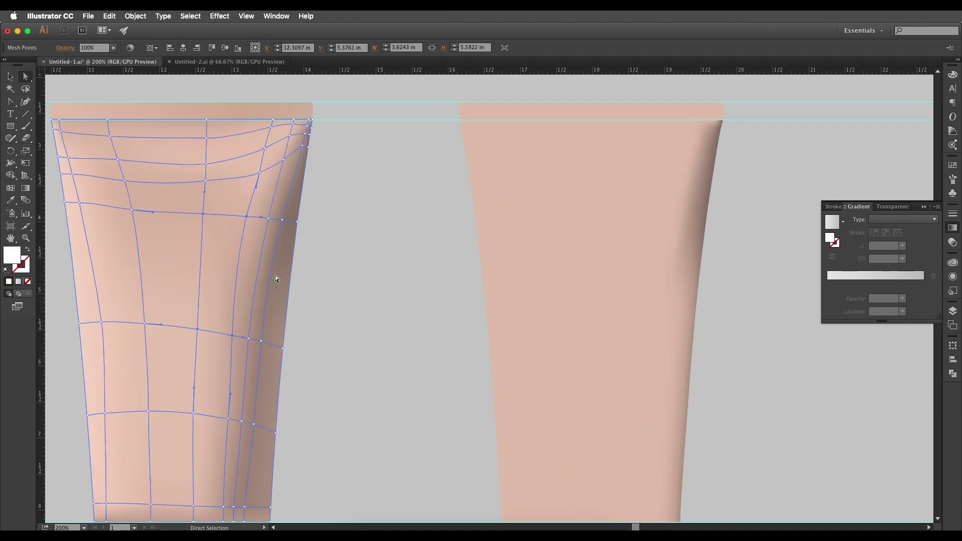
{"action": "left_click", "coordinate": [617, 343]}
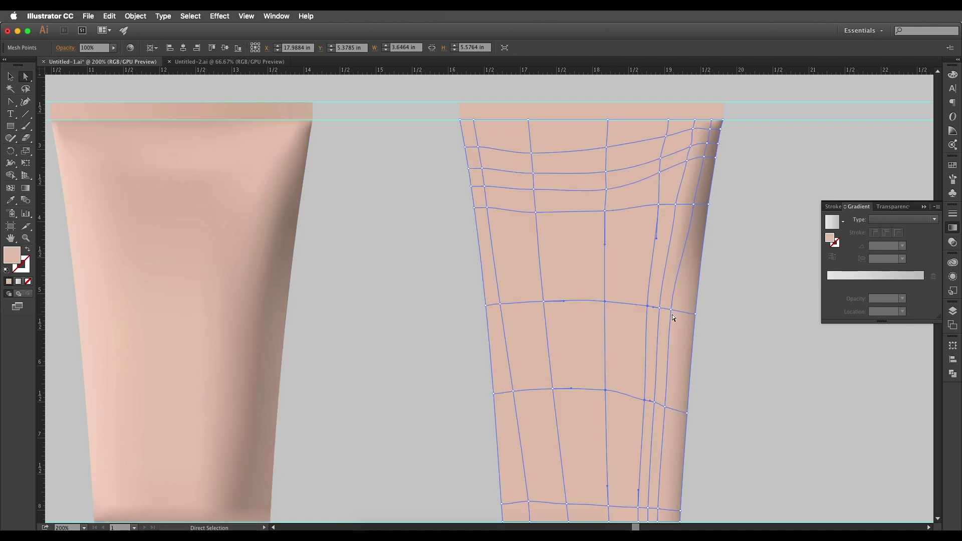
Step: Color the lower points of the mesh line just inside the right edge with dark brown sampled from the reference's shadow
{"action": "left_click", "coordinate": [670, 311]}
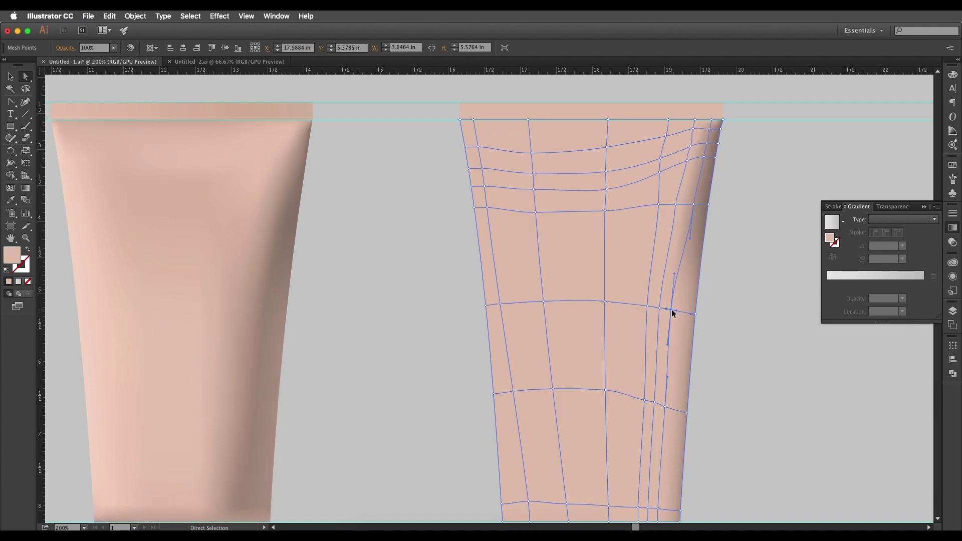
{"action": "left_click", "coordinate": [665, 408]}
{"action": "key", "text": "i"}
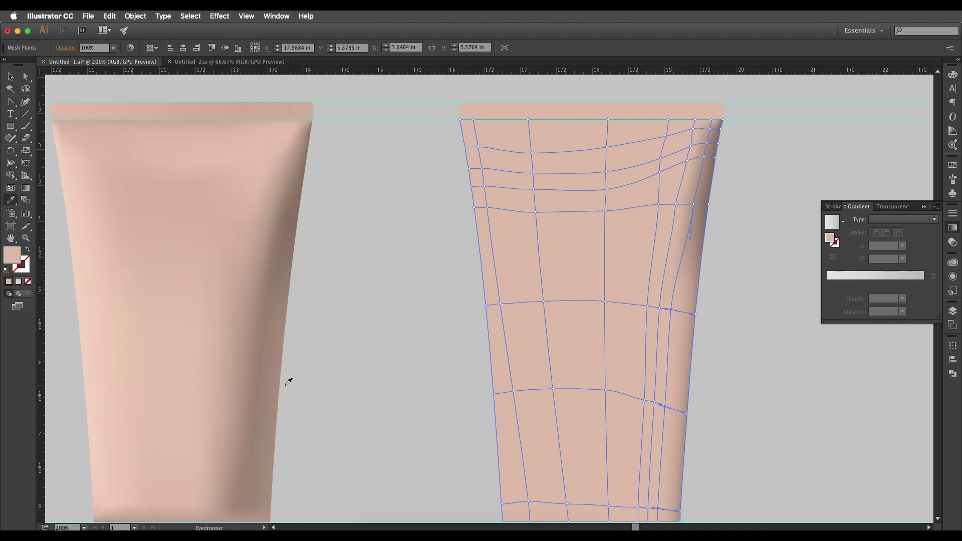
{"action": "left_click", "coordinate": [260, 382]}
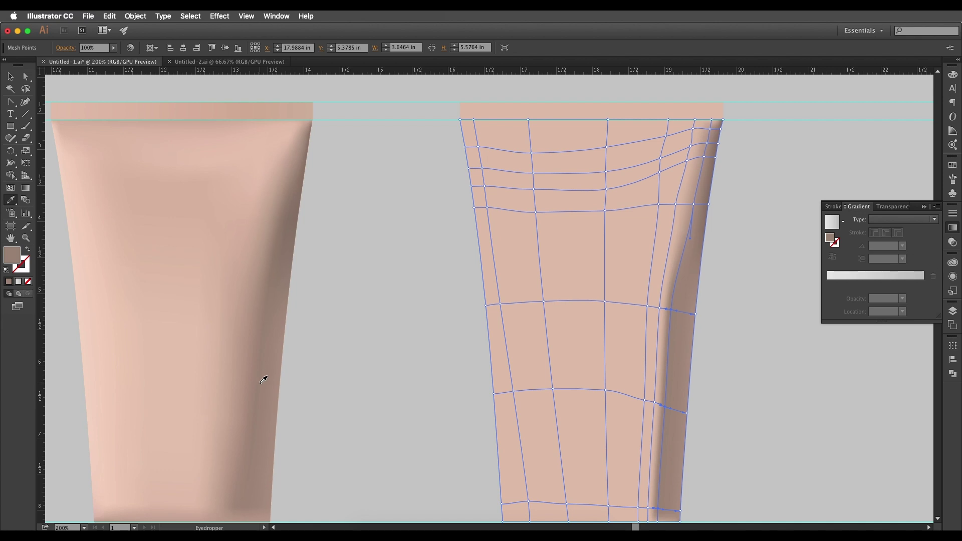
Step: Color the points of the third mesh line from the right, from below the shoulder to the base, with sampled shadow brown
{"action": "key", "text": "a"}
{"action": "left_click", "coordinate": [675, 204]}
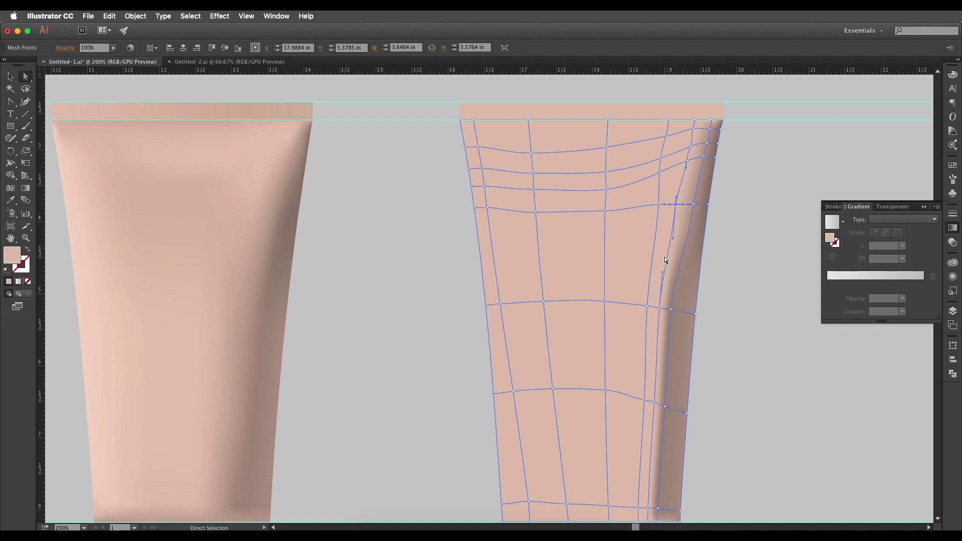
{"action": "left_click", "coordinate": [659, 308], "text": "shift"}
{"action": "left_click", "coordinate": [654, 402], "text": "shift"}
{"action": "left_click", "coordinate": [647, 509], "text": "shift"}
{"action": "key", "text": "i"}
{"action": "left_click", "coordinate": [248, 380]}
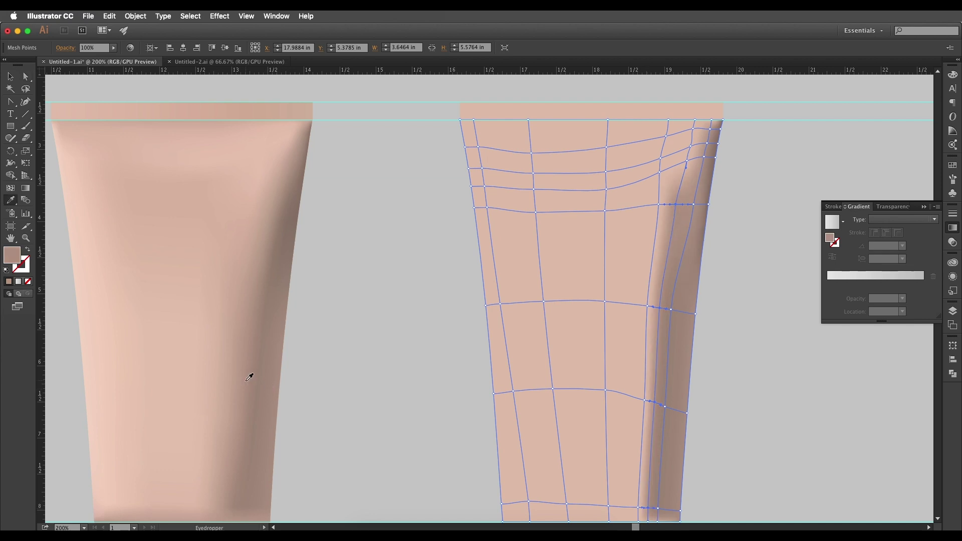
Step: Color the points of the fourth mesh line from the right, from mid-body to the base, with lighter brown sampled from the reference's shadow edge
{"action": "key", "text": "a"}
{"action": "left_click", "coordinate": [649, 307]}
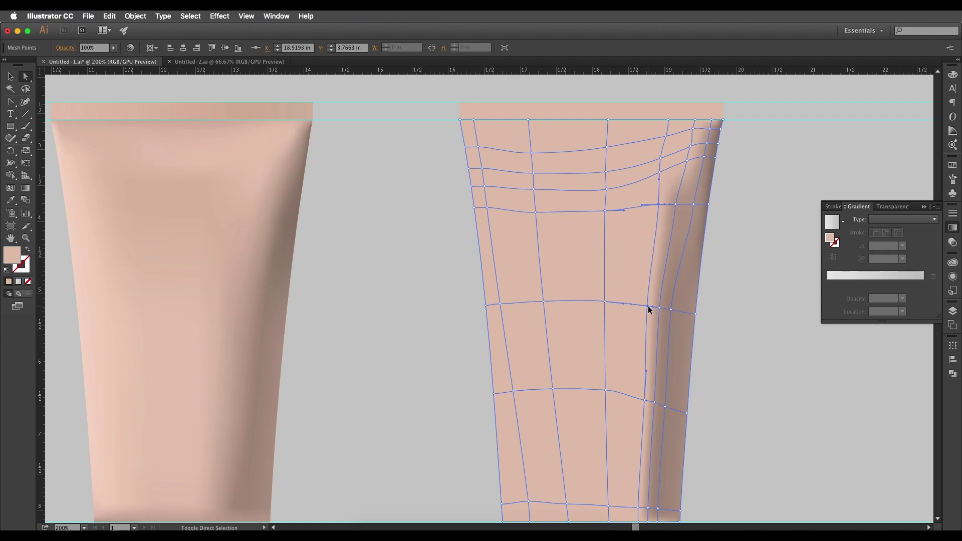
{"action": "left_click", "coordinate": [646, 395], "text": "shift"}
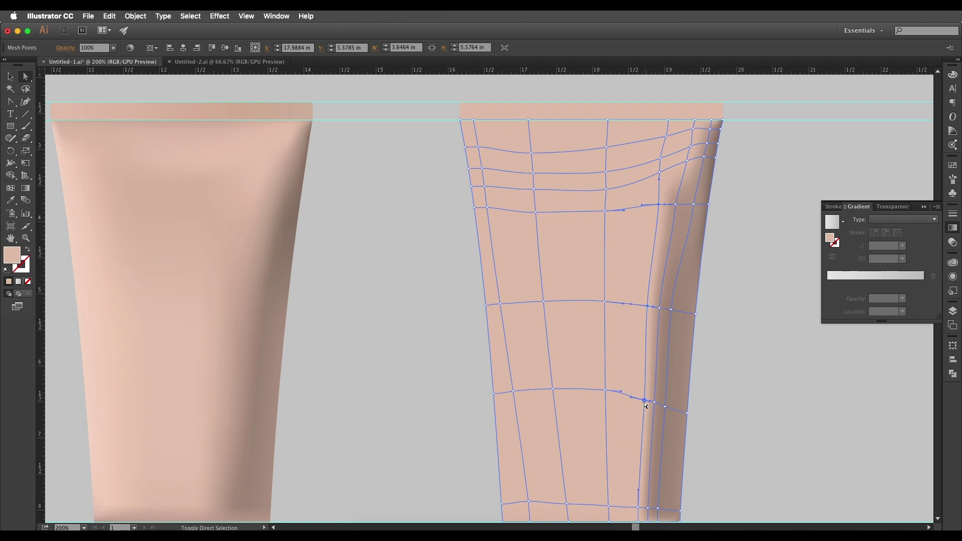
{"action": "left_click", "coordinate": [644, 506], "text": "shift"}
{"action": "key", "text": "i"}
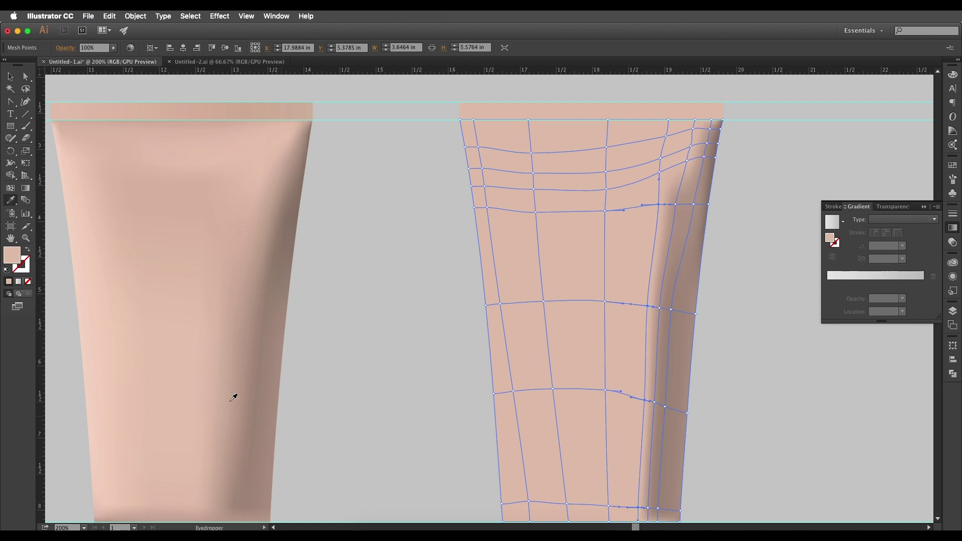
{"action": "left_click", "coordinate": [232, 363]}
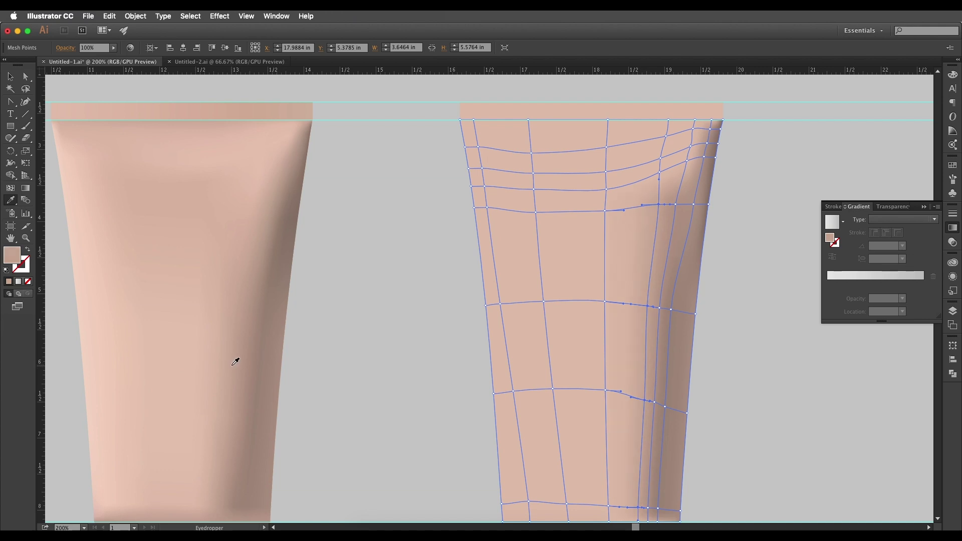
{"action": "key", "text": "v"}
{"action": "left_click", "coordinate": [435, 368]}
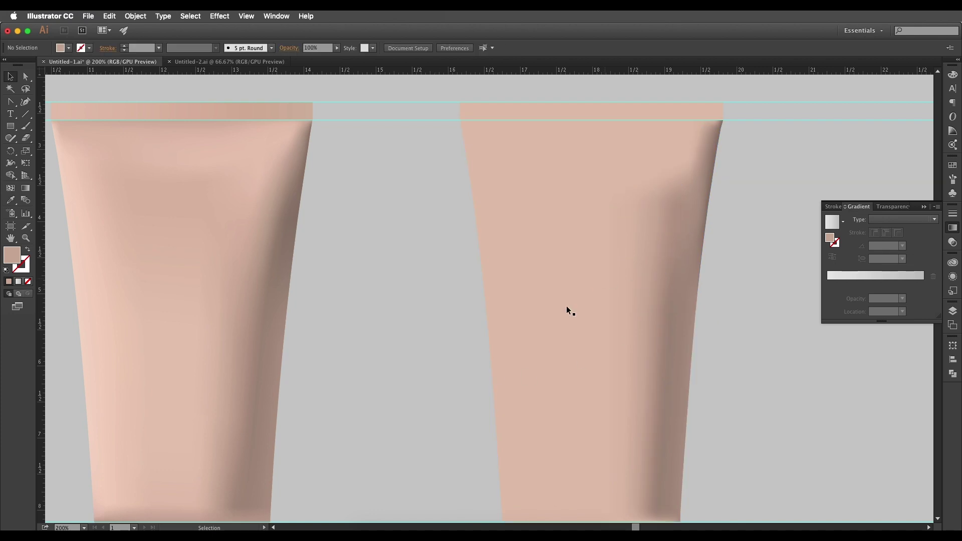
Step: Recolor the mesh point below the shoulder, on the line just inside the right edge, with shadow brown sampled from the adjacent body shading
{"action": "scroll", "coordinate": [639, 404], "scroll_direction": "down", "scroll_amount": 2}
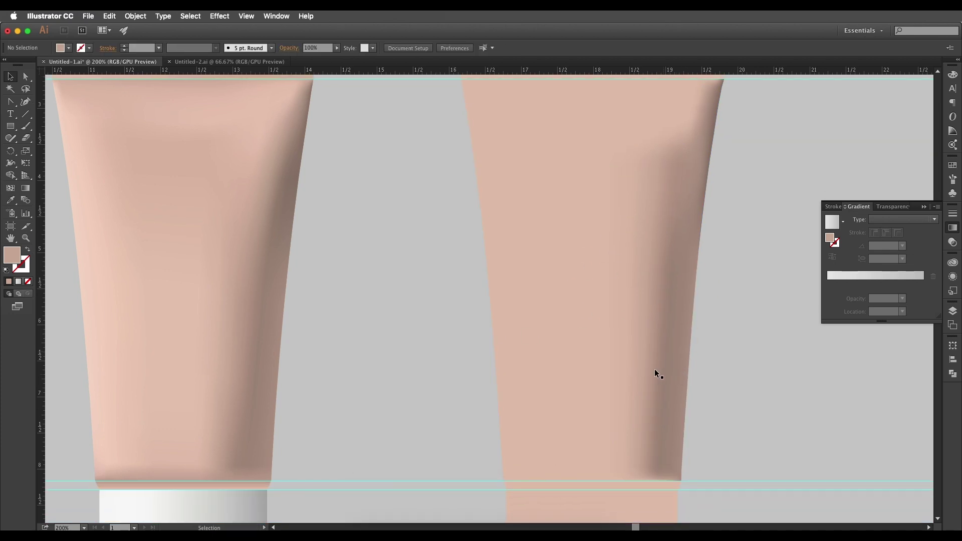
{"action": "scroll", "coordinate": [677, 293], "scroll_direction": "up", "scroll_amount": 3}
{"action": "left_click", "coordinate": [654, 302]}
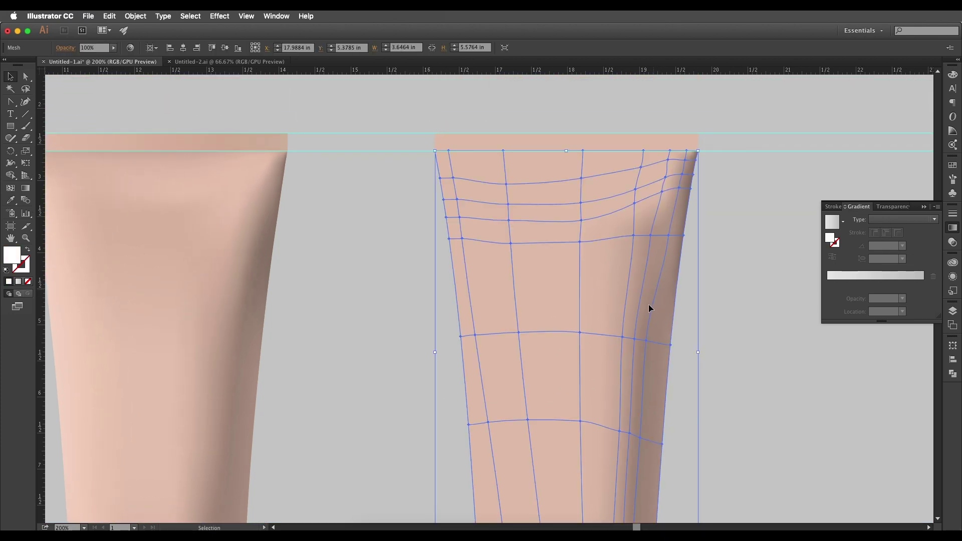
{"action": "key", "text": "a"}
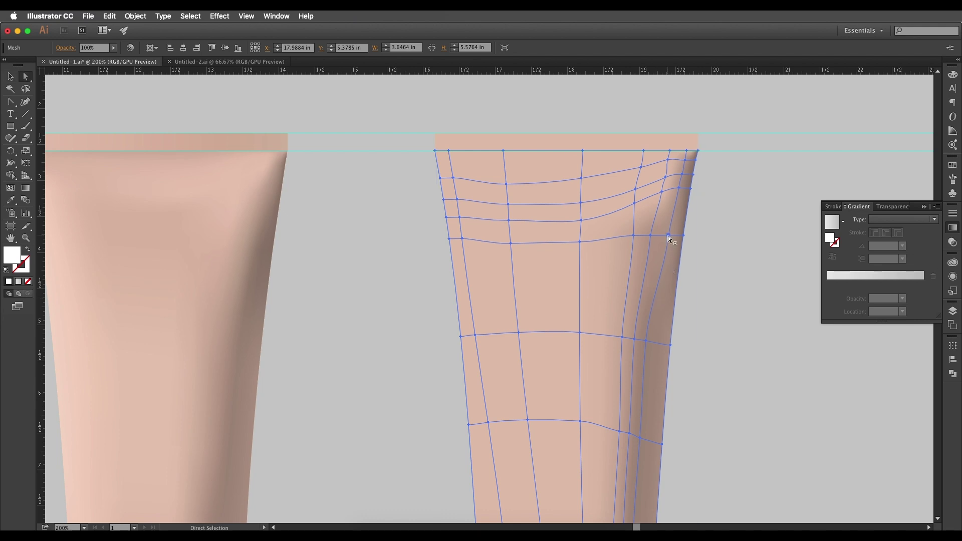
{"action": "left_click", "coordinate": [669, 236]}
{"action": "key", "text": "i"}
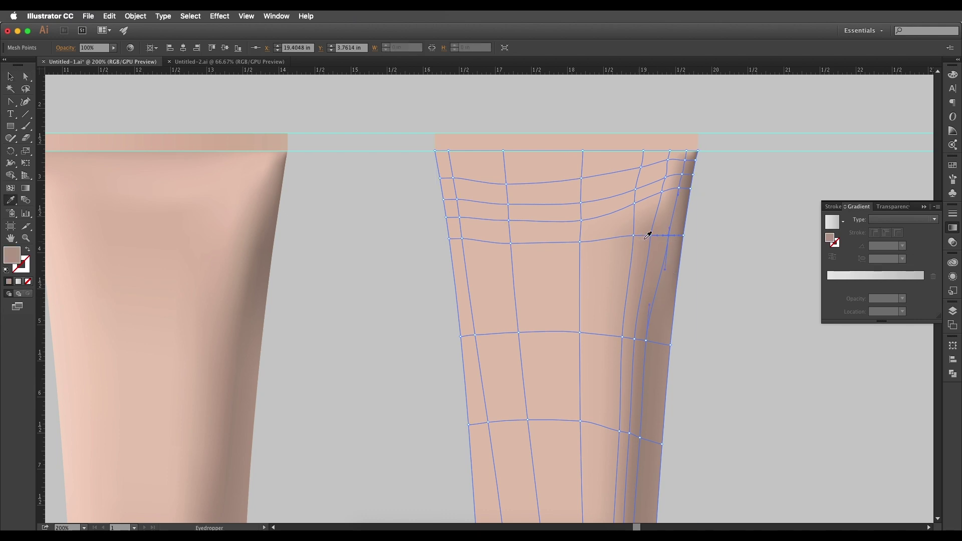
{"action": "left_click", "coordinate": [676, 241]}
{"action": "left_click", "coordinate": [675, 243]}
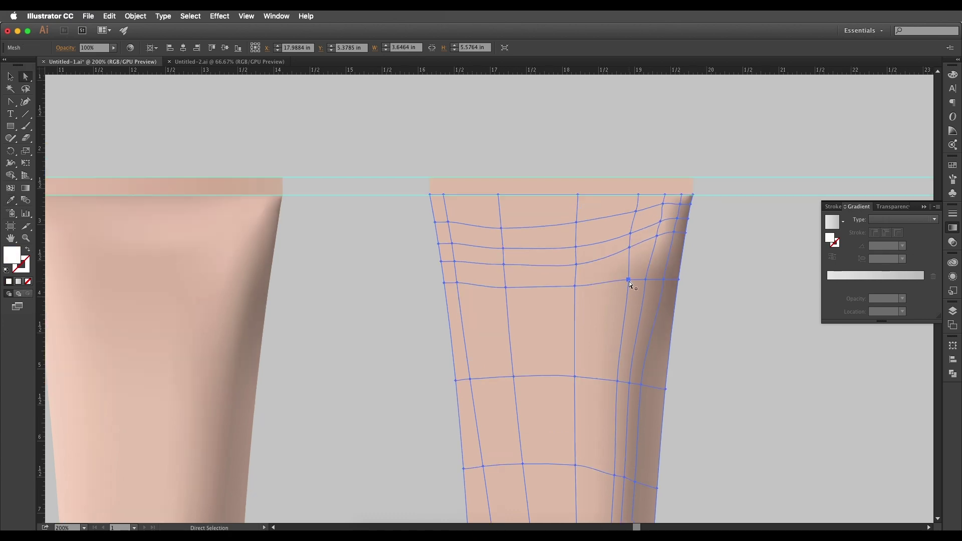
Step: Recolor the point below the shoulder on the fourth mesh line from the right with a tone sampled from the body shading beside it
{"action": "left_click", "coordinate": [629, 279]}
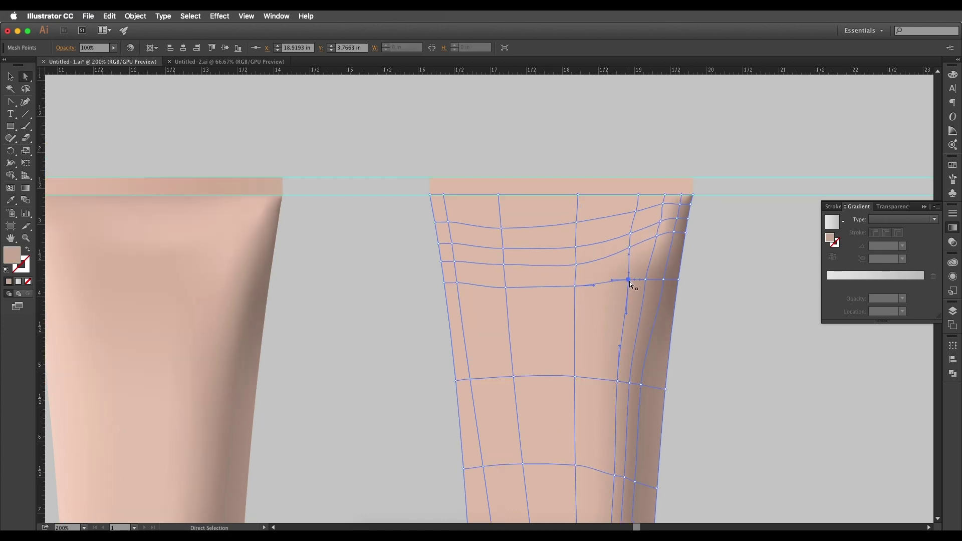
{"action": "key", "text": "i"}
{"action": "left_click", "coordinate": [620, 270]}
{"action": "left_click_drag", "start_coordinate": [620, 299], "coordinate": [667, 296]}
{"action": "key", "text": "v"}
{"action": "left_click", "coordinate": [483, 309]}
Step: Color all mesh points along the body's top edge with the darker nude tone sampled just below the reference's crimp
{"action": "left_click", "coordinate": [575, 266]}
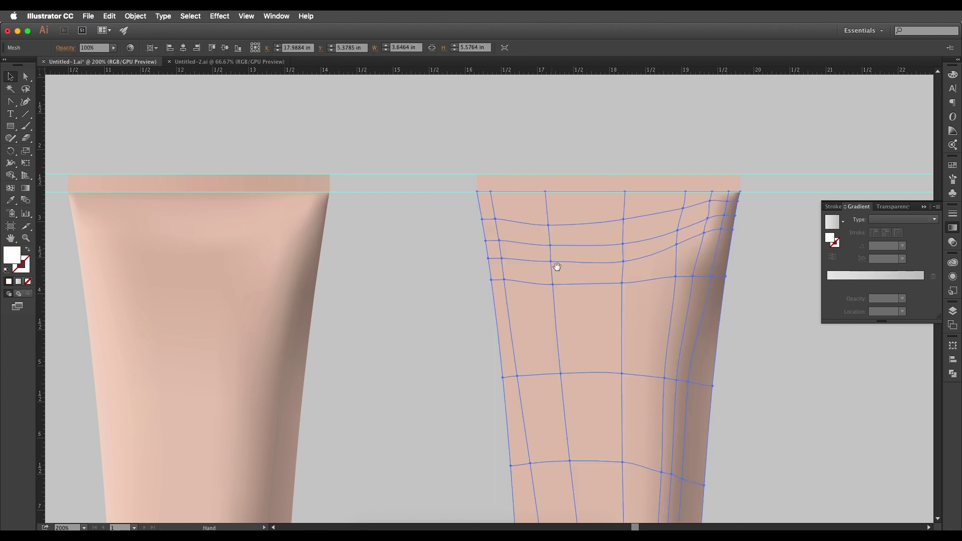
{"action": "scroll", "coordinate": [557, 266], "scroll_direction": "up", "scroll_amount": 2}
{"action": "scroll", "coordinate": [556, 266], "scroll_direction": "left", "scroll_amount": 1}
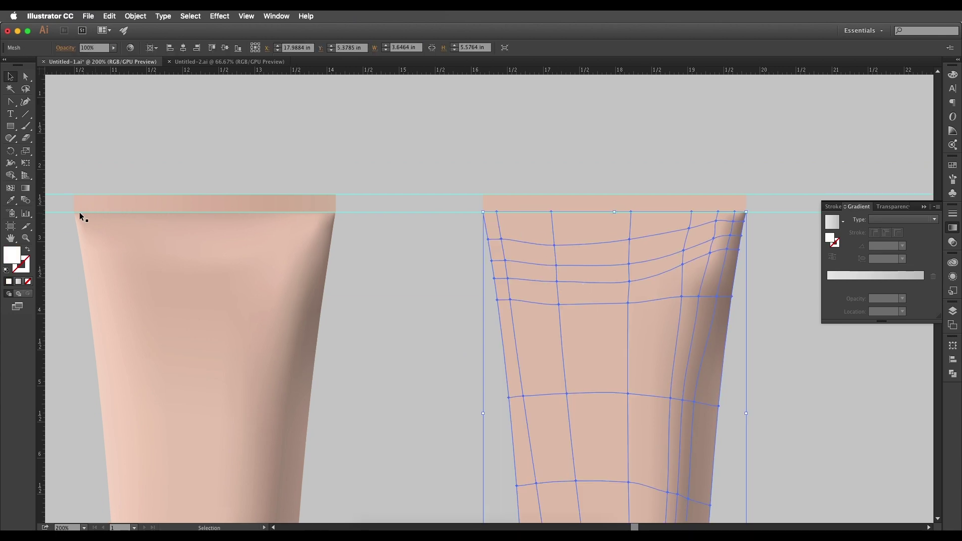
{"action": "left_click", "coordinate": [484, 212], "text": "super"}
{"action": "left_click", "coordinate": [541, 214], "text": "super"}
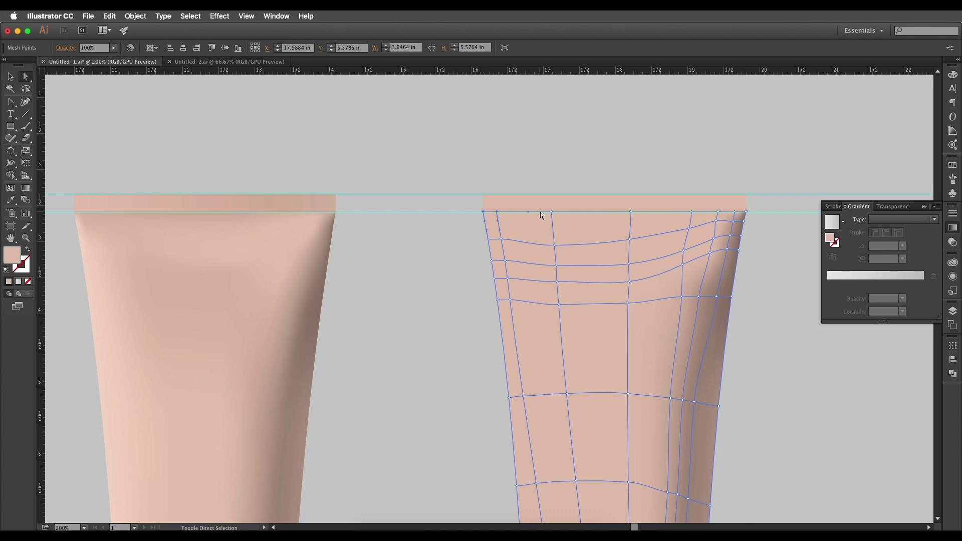
{"action": "left_click", "coordinate": [551, 211], "text": "super"}
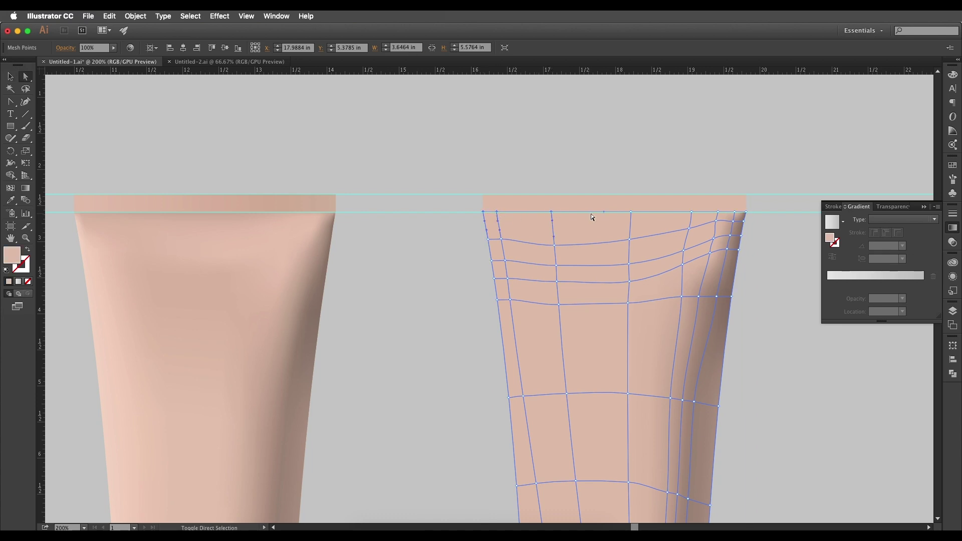
{"action": "left_click", "coordinate": [631, 212], "text": "shift+super"}
{"action": "left_click", "coordinate": [692, 212], "text": "shift+super"}
{"action": "left_click", "coordinate": [718, 212], "text": "shift+super"}
{"action": "left_click", "coordinate": [734, 212], "text": "shift+super"}
{"action": "left_click", "coordinate": [745, 212], "text": "shift+super"}
{"action": "key", "text": "i"}
{"action": "left_click", "coordinate": [179, 210]}
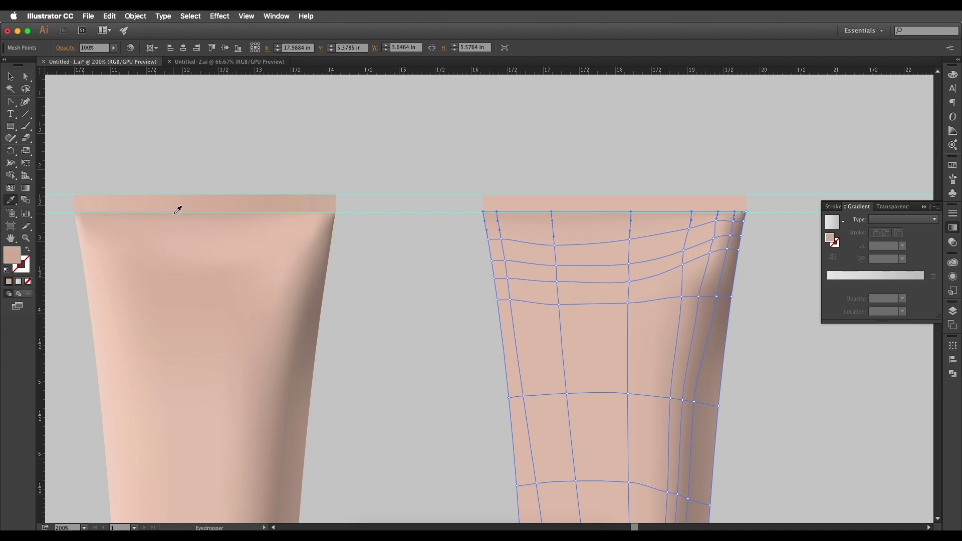
Step: Recolor the body's top-edge mesh points with a soft shadow brown sampled from the shading near the right shoulder
{"action": "scroll", "coordinate": [541, 221], "scroll_direction": "up", "scroll_amount": 1}
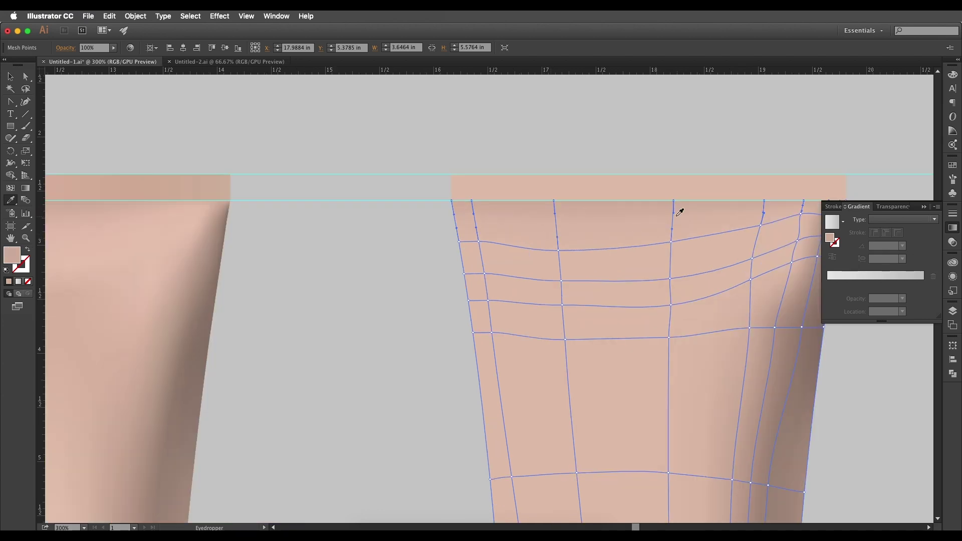
{"action": "scroll", "coordinate": [660, 250], "scroll_direction": "right", "scroll_amount": 5}
{"action": "left_click", "coordinate": [660, 279]}
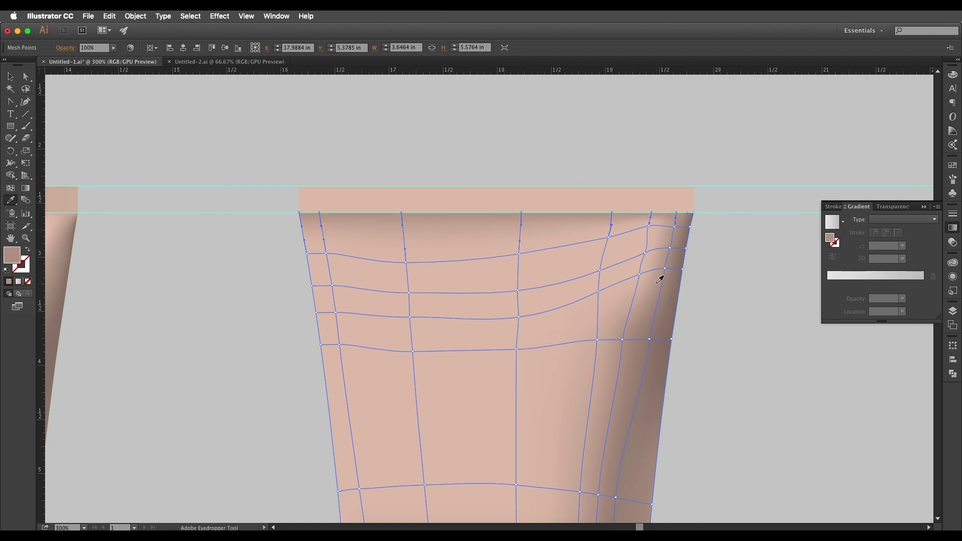
{"action": "left_click", "coordinate": [654, 276]}
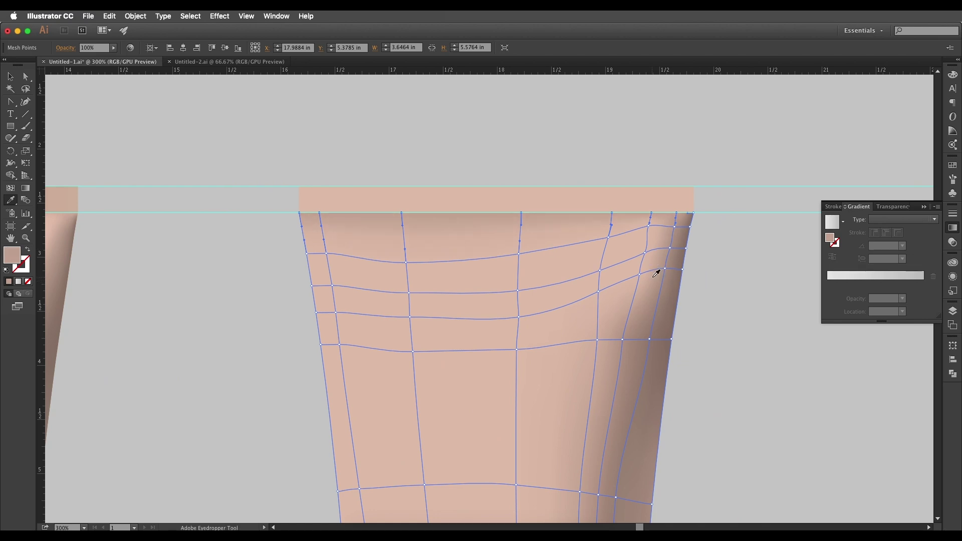
{"action": "key", "text": "v"}
{"action": "left_click", "coordinate": [240, 301]}
Step: Recolor the point below the shoulder on the third mesh line from the right with a lighter tone sampled from the shading just above it
{"action": "scroll", "coordinate": [304, 305], "scroll_direction": "down", "scroll_amount": 3}
{"action": "left_click_drag", "start_coordinate": [372, 325], "coordinate": [569, 319]}
{"action": "scroll", "coordinate": [546, 319], "scroll_direction": "up", "scroll_amount": 1}
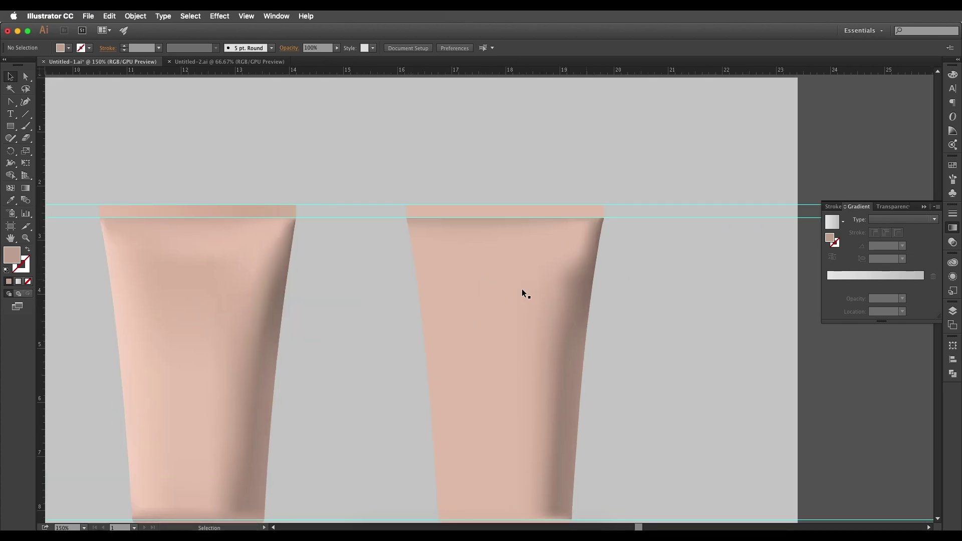
{"action": "left_click", "coordinate": [558, 273]}
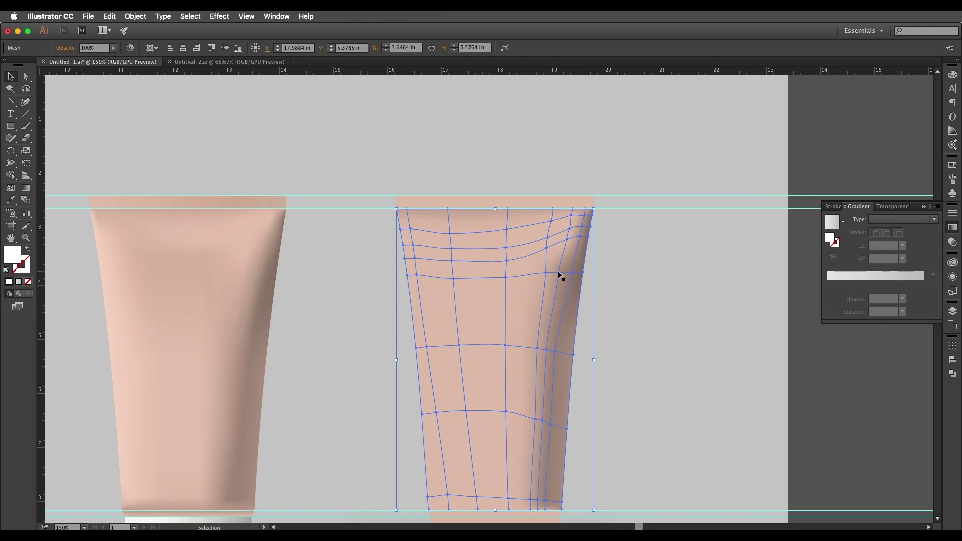
{"action": "key", "text": "a"}
{"action": "left_click", "coordinate": [558, 273]}
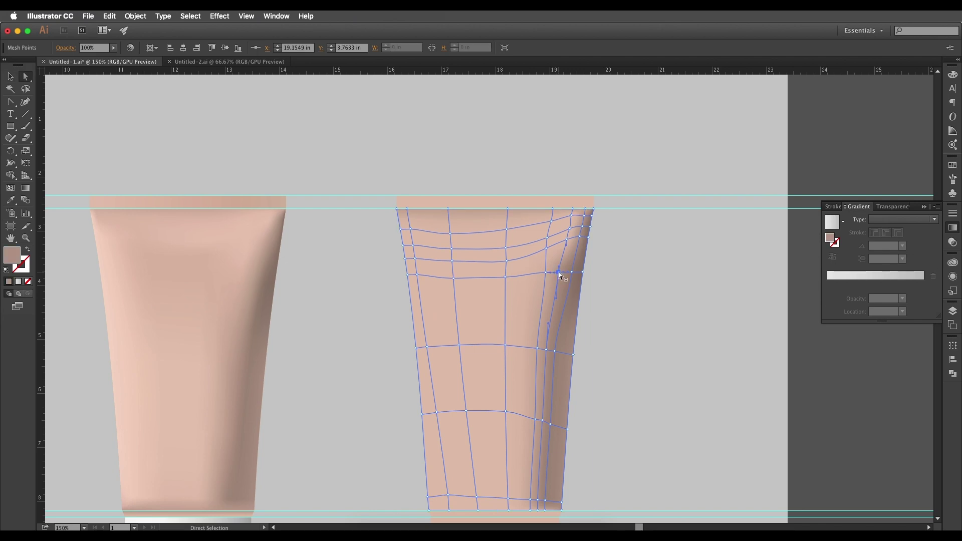
{"action": "key", "text": "i"}
{"action": "left_click", "coordinate": [560, 265]}
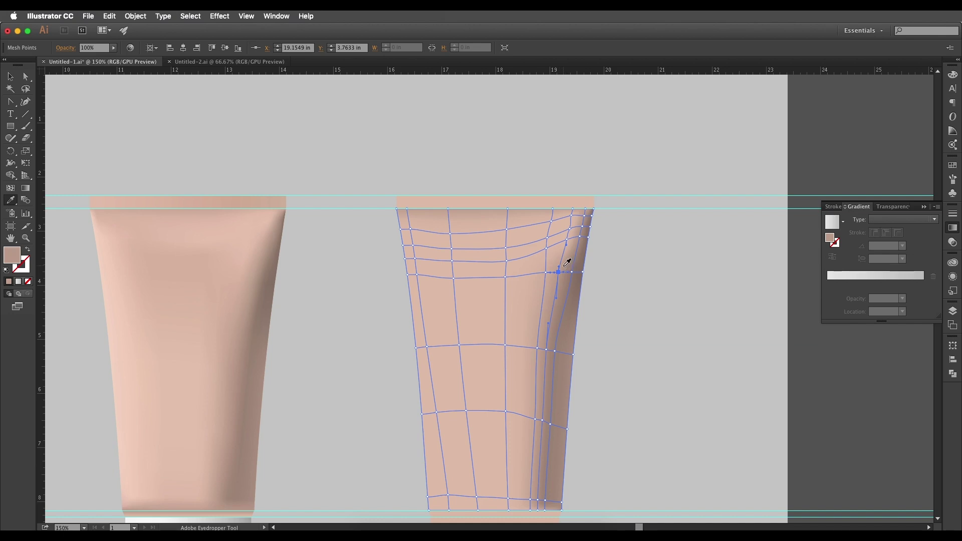
{"action": "key", "text": "v"}
{"action": "left_click", "coordinate": [623, 305]}
Step: Color the four central mesh points on the two rows below the shoulder with the slightly darker tone sampled from the reference's upper center
{"action": "left_click_drag", "start_coordinate": [624, 303], "coordinate": [651, 293]}
{"action": "left_click_drag", "start_coordinate": [579, 315], "coordinate": [630, 331]}
{"action": "left_click", "coordinate": [562, 288]}
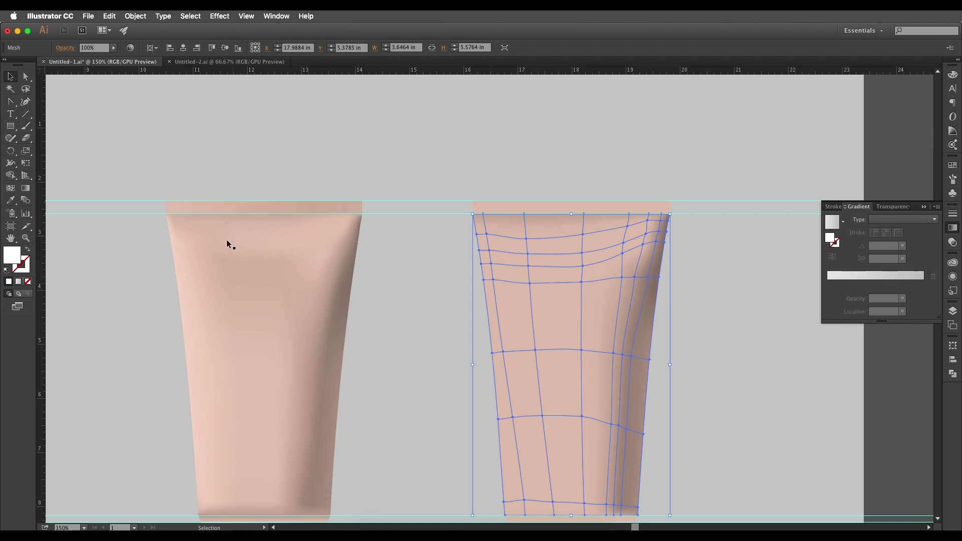
{"action": "left_click_drag", "start_coordinate": [603, 329], "coordinate": [600, 331]}
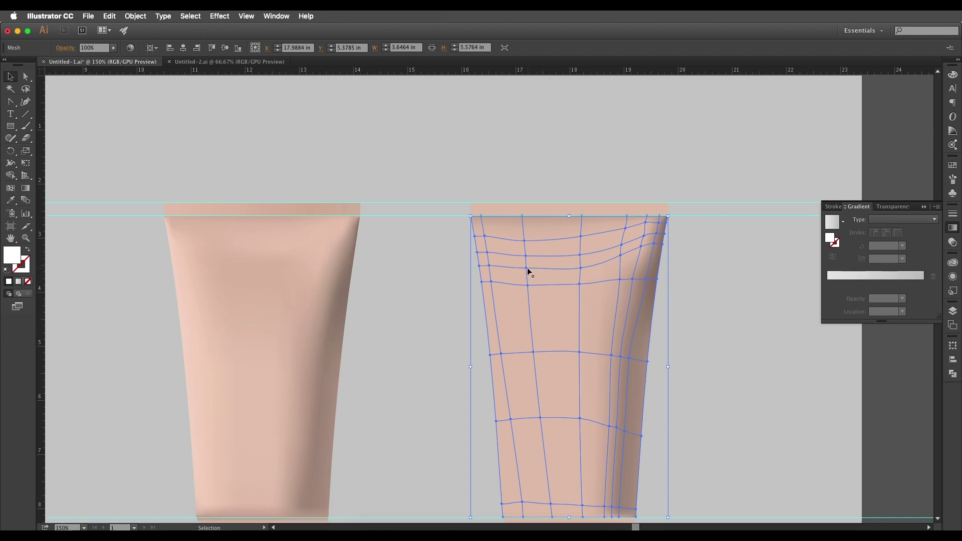
{"action": "key", "text": "a"}
{"action": "left_click", "coordinate": [527, 268]}
{"action": "left_click", "coordinate": [580, 268], "text": "shift"}
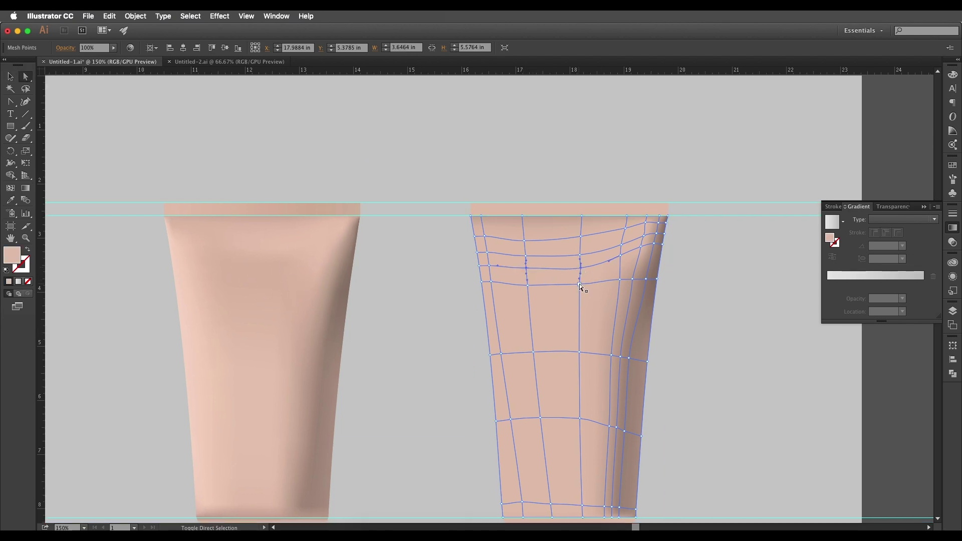
{"action": "key", "text": "i"}
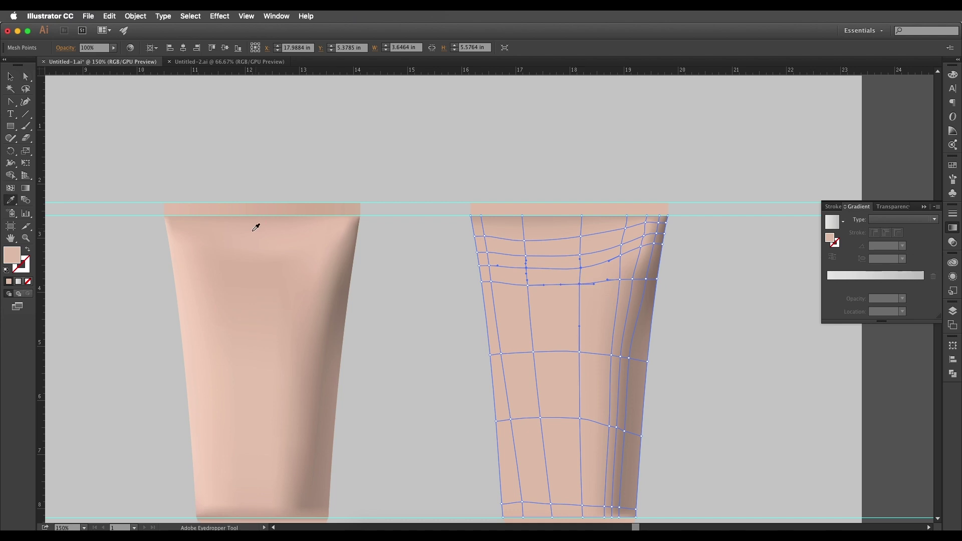
{"action": "left_click", "coordinate": [243, 260]}
{"action": "key", "text": "v"}
Step: Color the three lower points of the third mesh line from the left with the light highlight tone sampled from the reference's lower body
{"action": "scroll", "coordinate": [401, 333], "scroll_direction": "down", "scroll_amount": 3}
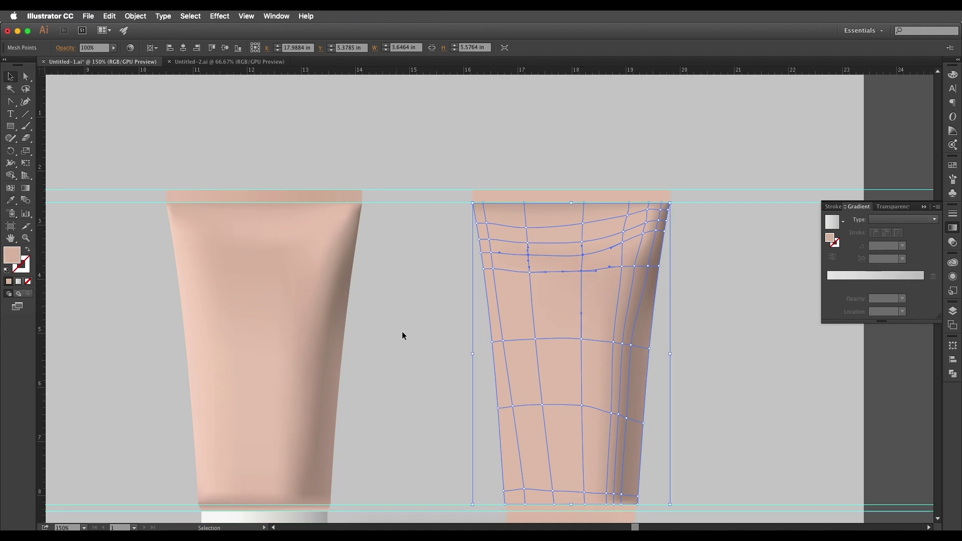
{"action": "key", "text": "a"}
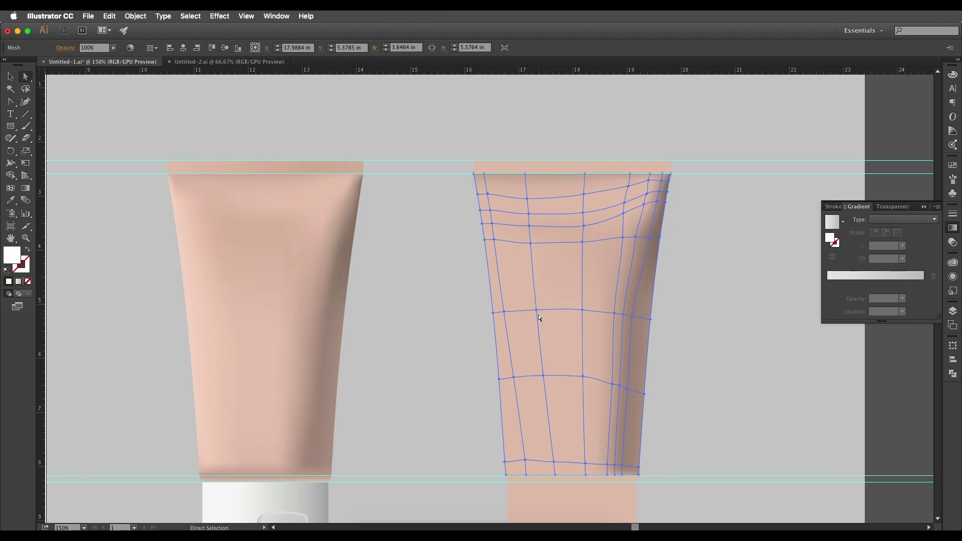
{"action": "left_click", "coordinate": [536, 310]}
{"action": "left_click", "coordinate": [543, 375], "text": "shift"}
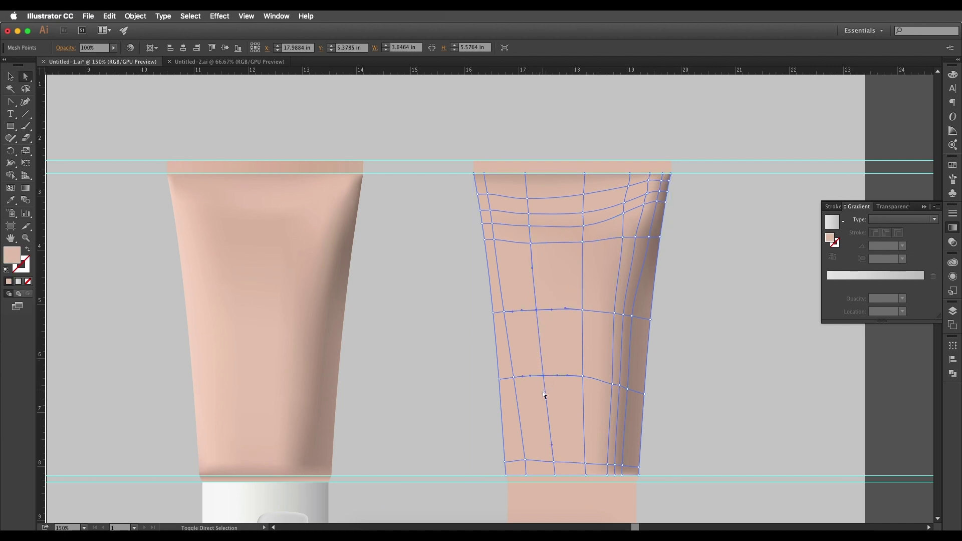
{"action": "left_click", "coordinate": [544, 461], "text": "shift"}
{"action": "key", "text": "i"}
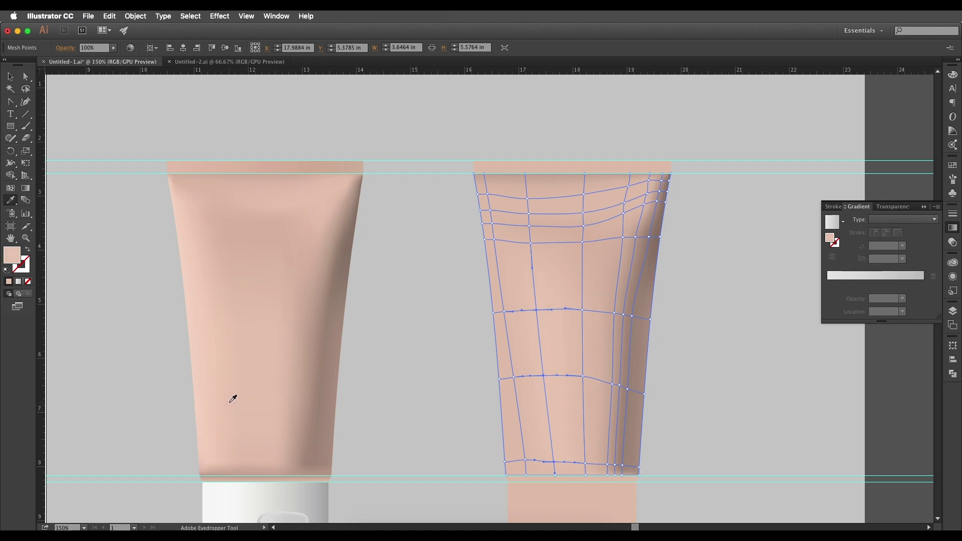
Step: Color the two mid-body points on the fourth mesh line from the left with a light nude tone sampled from the reference
{"action": "left_click", "coordinate": [583, 376], "text": "super"}
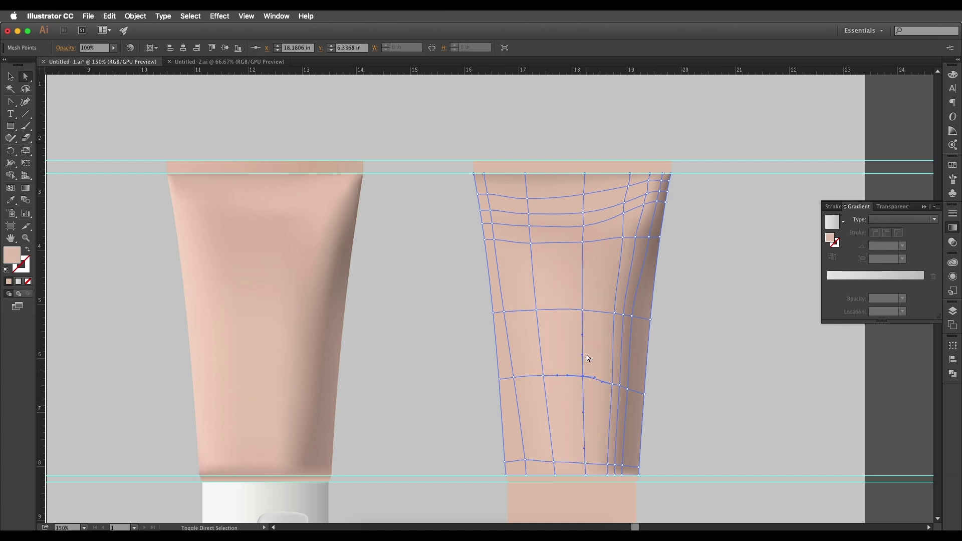
{"action": "left_click", "coordinate": [584, 311], "text": "super"}
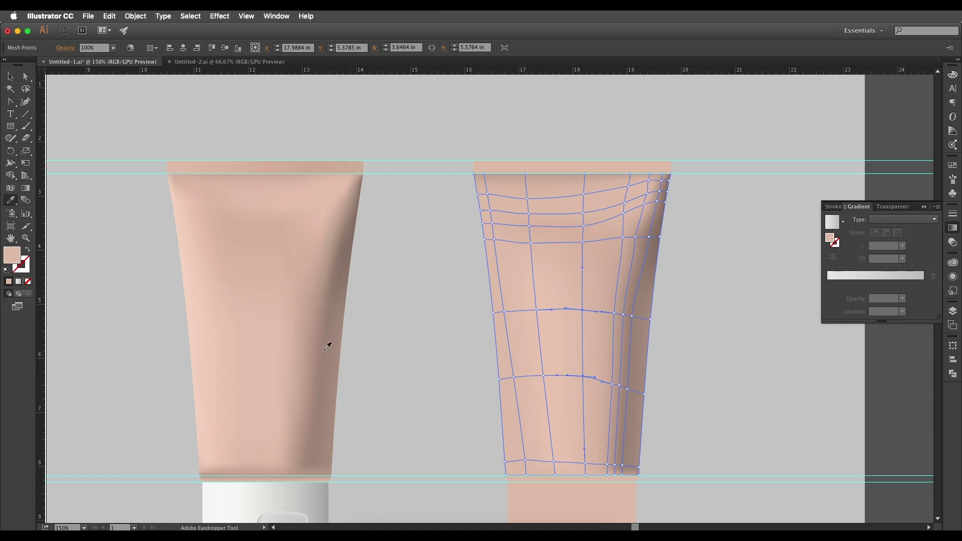
{"action": "key", "text": "v"}
{"action": "key", "text": "super+shift+a"}
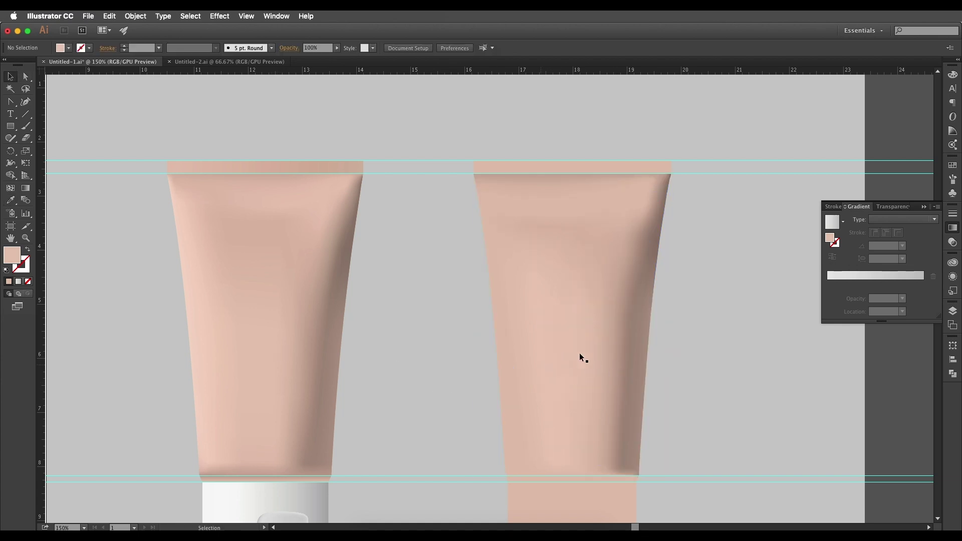
{"action": "scroll", "coordinate": [546, 366], "scroll_direction": "left", "scroll_amount": 2}
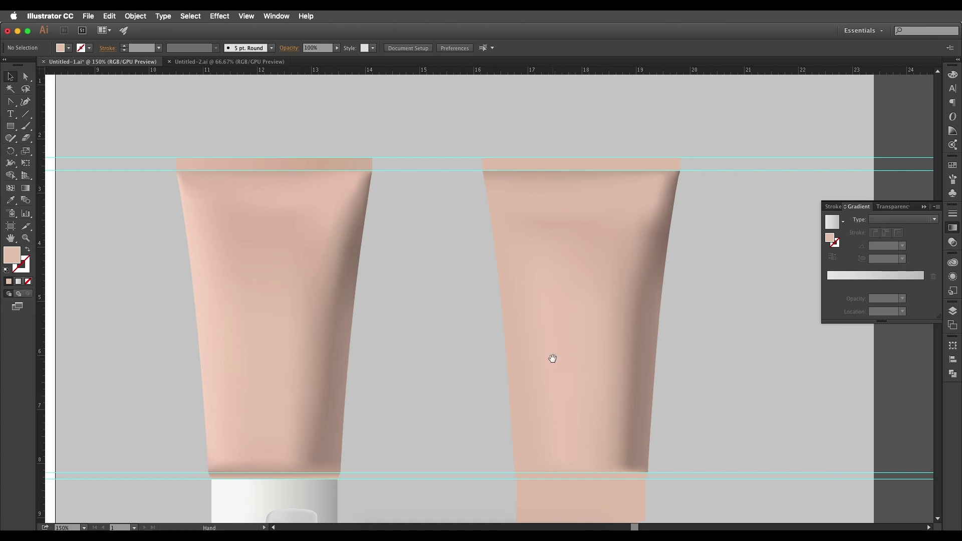
Step: Color the mesh points along the tube body's left edge below the crimp with the light pink tone sampled from the reference's left edge
{"action": "left_click", "coordinate": [552, 356]}
{"action": "key", "text": "a"}
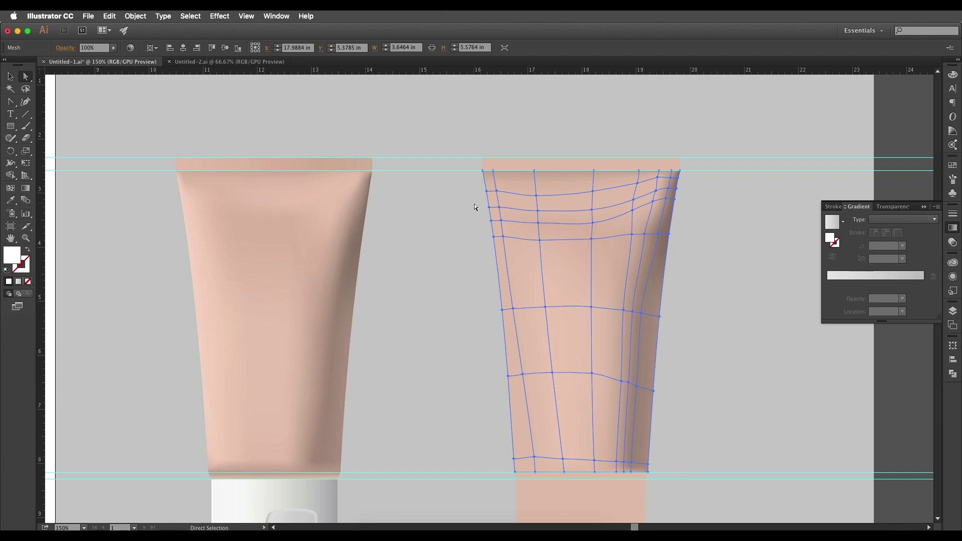
{"action": "left_click", "coordinate": [487, 191]}
{"action": "left_click", "coordinate": [489, 207], "text": "shift"}
{"action": "left_click", "coordinate": [491, 220], "text": "shift"}
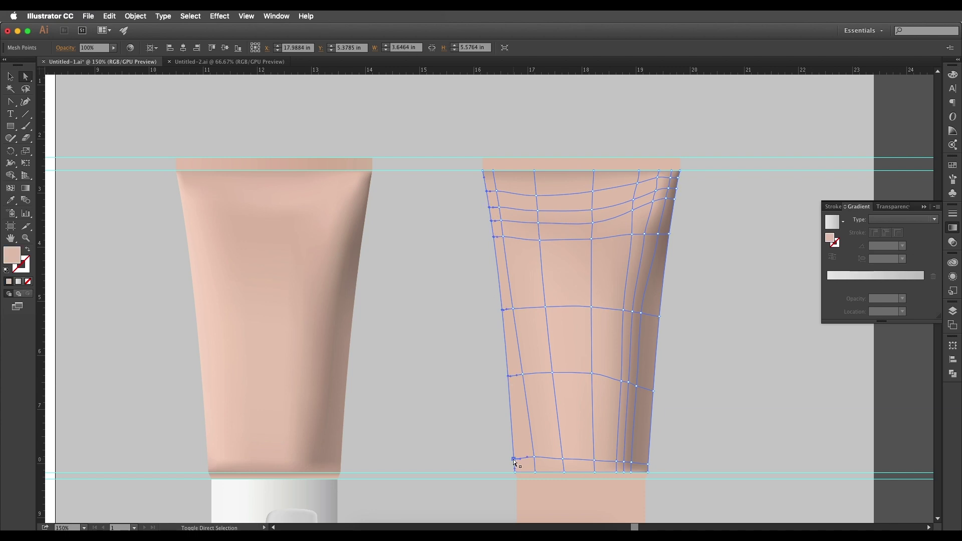
{"action": "scroll", "coordinate": [526, 386], "scroll_direction": "left", "scroll_amount": 5}
{"action": "scroll", "coordinate": [527, 386], "scroll_direction": "down", "scroll_amount": 2}
{"action": "key", "text": "i"}
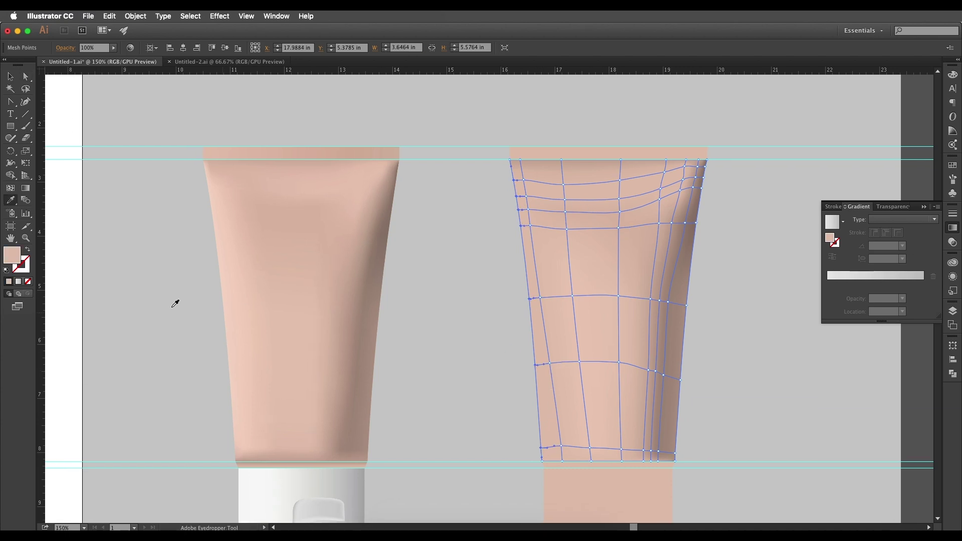
{"action": "left_click", "coordinate": [225, 308]}
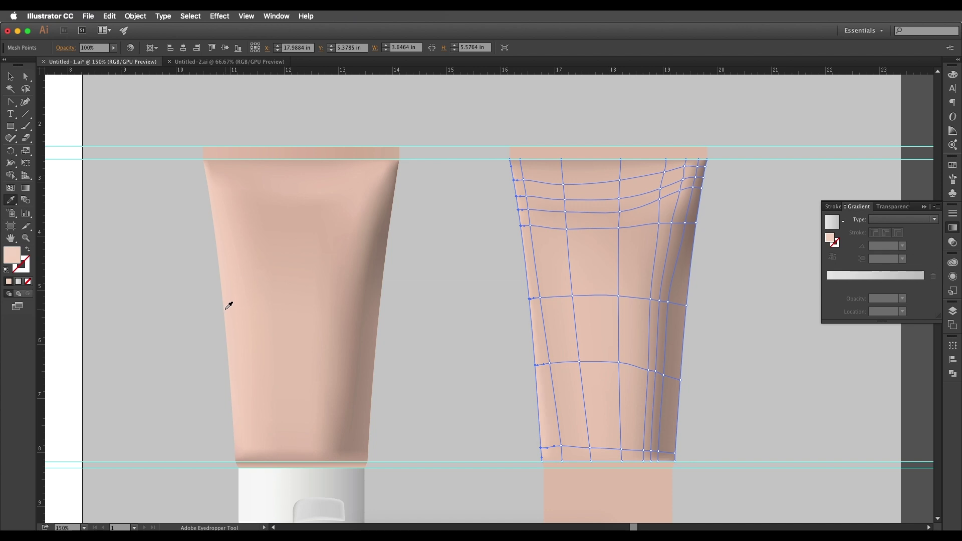
{"action": "key", "text": "v"}
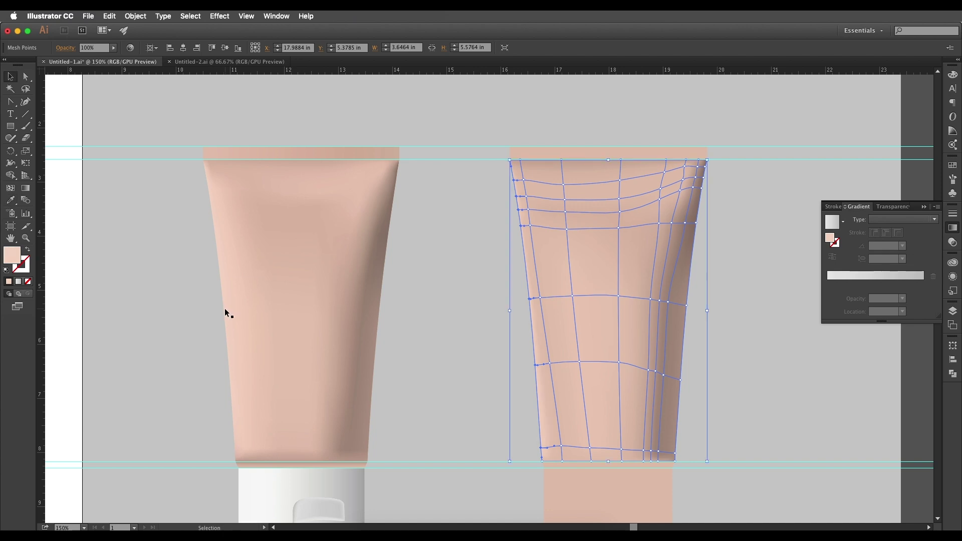
Step: Compare with the reference's mesh and shift the second mesh line from the left inward at the mid-body rows and just below the shoulder
{"action": "left_click", "coordinate": [248, 311]}
{"action": "scroll", "coordinate": [240, 316], "scroll_direction": "up", "scroll_amount": 3}
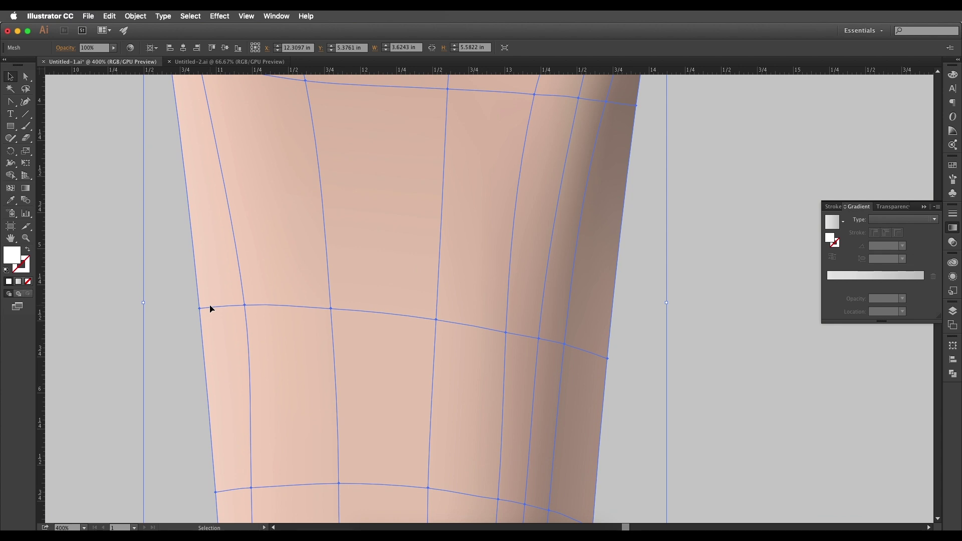
{"action": "scroll", "coordinate": [208, 310], "scroll_direction": "down", "scroll_amount": 2}
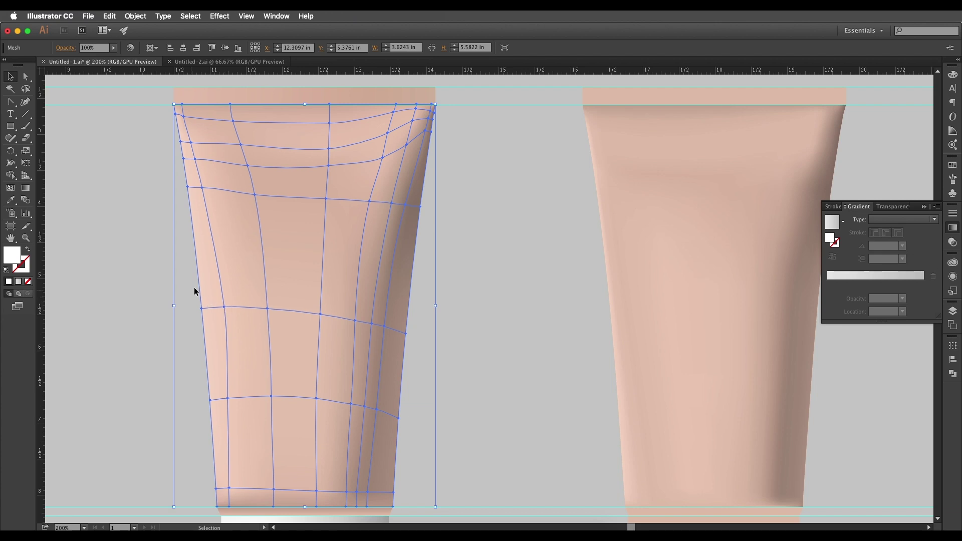
{"action": "scroll", "coordinate": [191, 281], "scroll_direction": "up", "scroll_amount": 3}
{"action": "key", "text": "space"}
{"action": "left_click", "coordinate": [539, 350]}
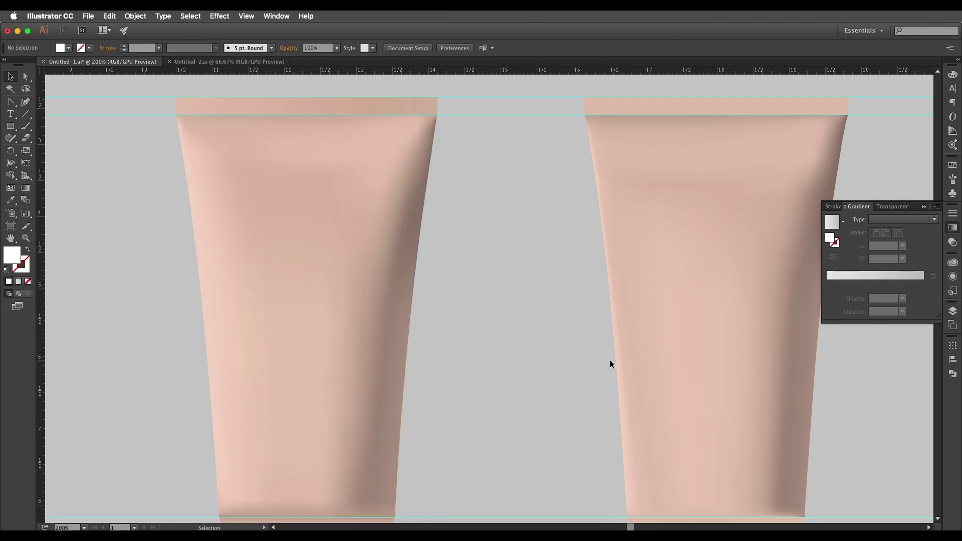
{"action": "left_click", "coordinate": [609, 363]}
{"action": "left_click_drag", "start_coordinate": [657, 350], "coordinate": [524, 320]}
{"action": "key", "text": "a"}
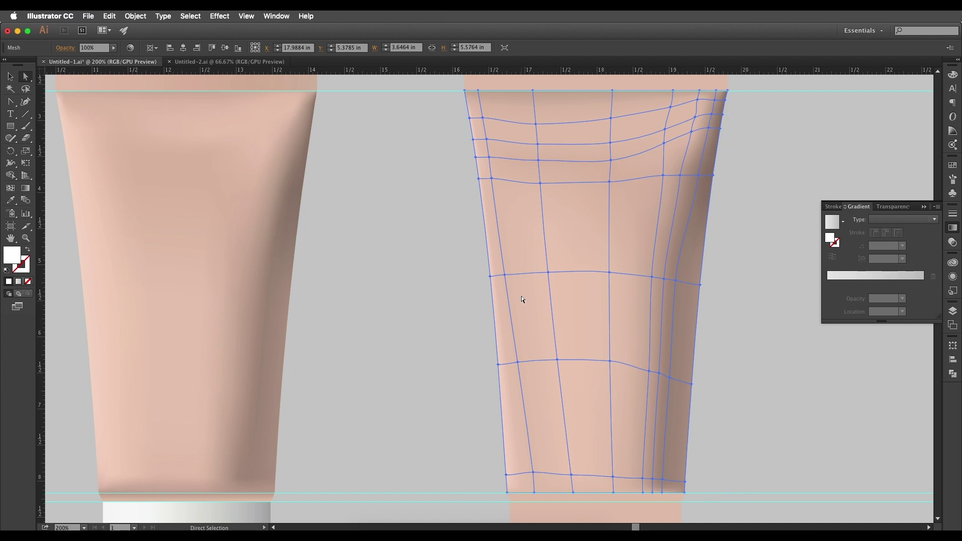
{"action": "left_click_drag", "start_coordinate": [505, 276], "coordinate": [515, 274]}
{"action": "left_click", "coordinate": [495, 180]}
{"action": "scroll", "coordinate": [496, 180], "scroll_direction": "up", "scroll_amount": 2}
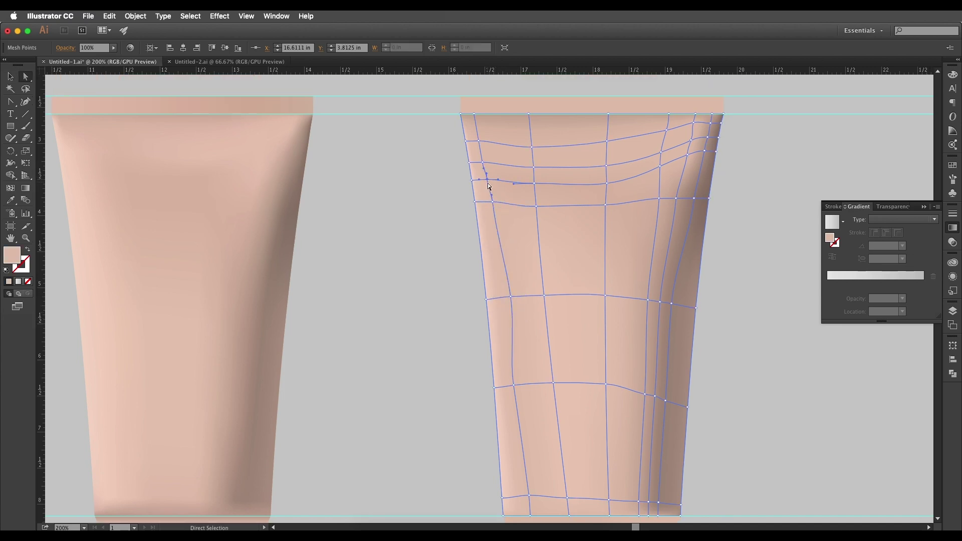
{"action": "left_click_drag", "start_coordinate": [514, 386], "coordinate": [519, 385]}
Step: Lengthen the inward horizontal handles of the left-edge mesh points on the two mid-body rows to widen the edge highlight
{"action": "left_click", "coordinate": [486, 300]}
{"action": "scroll", "coordinate": [488, 299], "scroll_direction": "up", "scroll_amount": 2}
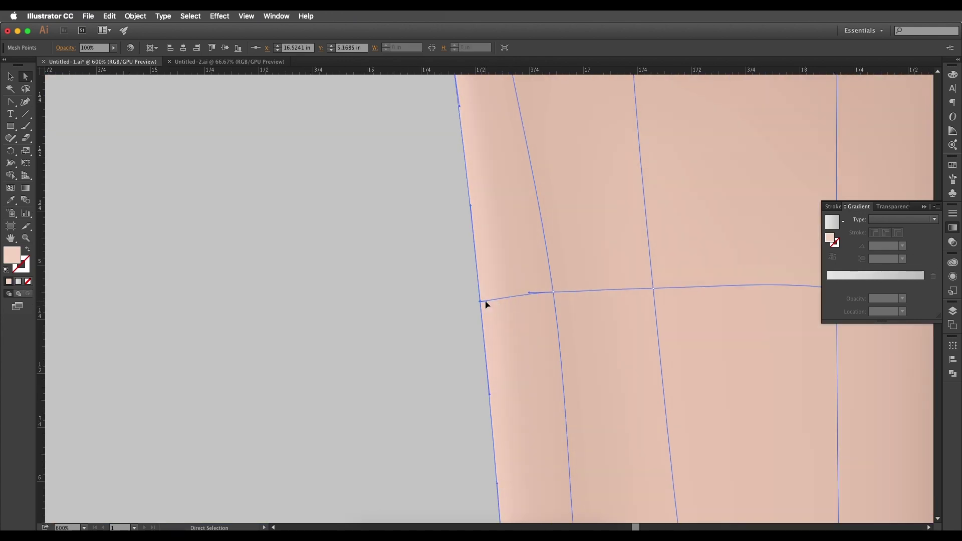
{"action": "left_click_drag", "start_coordinate": [486, 304], "coordinate": [524, 297]}
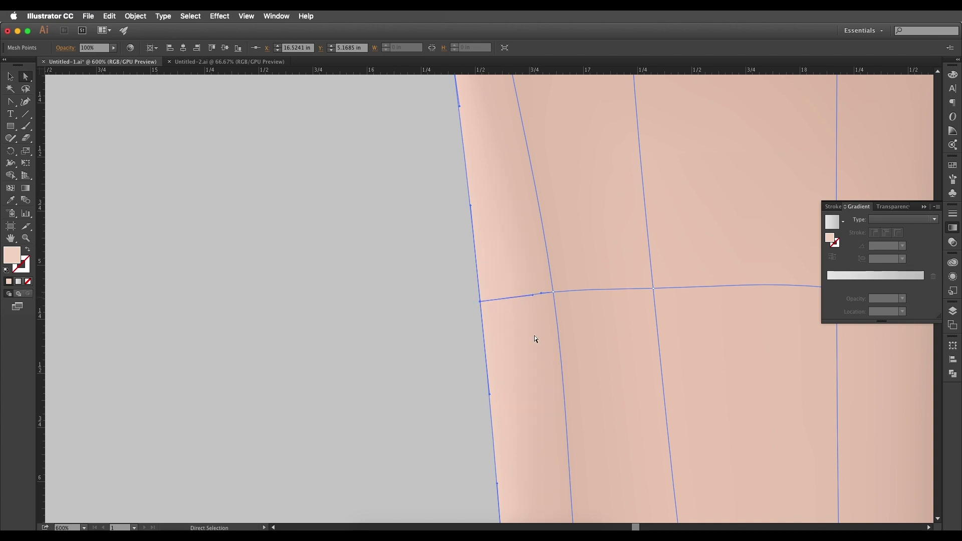
{"action": "scroll", "coordinate": [513, 260], "scroll_direction": "down", "scroll_amount": 8}
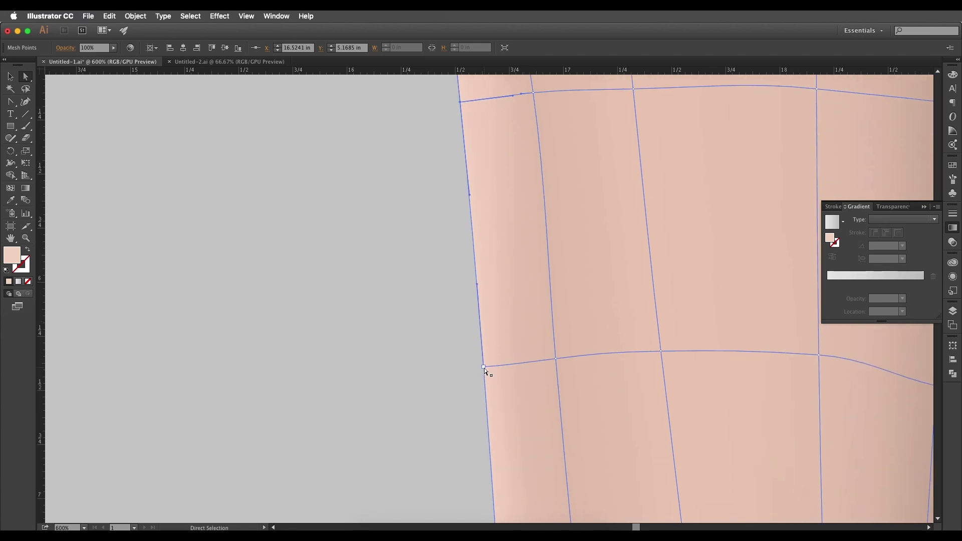
{"action": "left_click", "coordinate": [484, 367]}
{"action": "left_click_drag", "start_coordinate": [494, 367], "coordinate": [527, 362]}
{"action": "scroll", "coordinate": [534, 349], "scroll_direction": "down", "scroll_amount": 4}
{"action": "scroll", "coordinate": [537, 176], "scroll_direction": "up", "scroll_amount": 2}
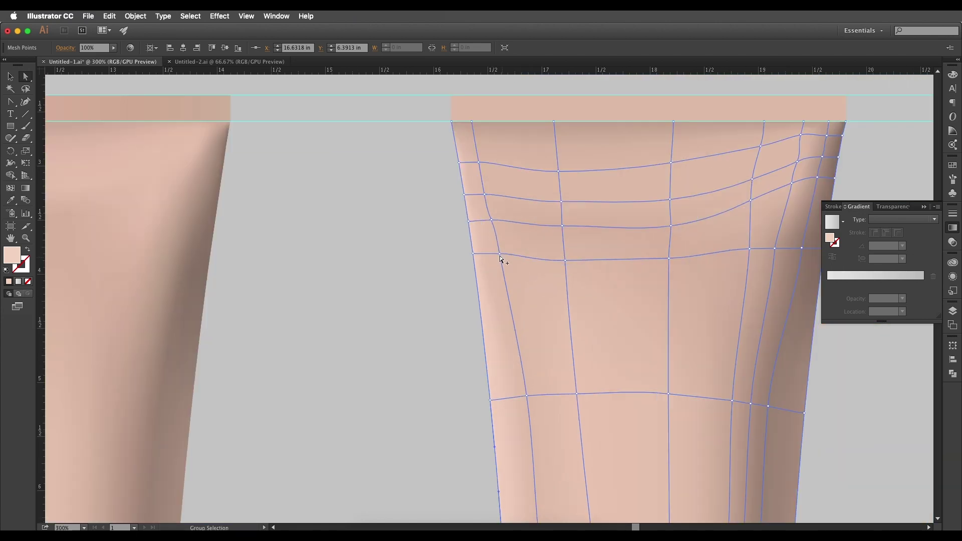
Step: Extend the inward handle of the left-edge mesh point on the row just below the shoulder
{"action": "left_click", "coordinate": [500, 254]}
{"action": "left_click", "coordinate": [475, 253]}
{"action": "scroll", "coordinate": [482, 255], "scroll_direction": "up", "scroll_amount": 4}
{"action": "left_click", "coordinate": [445, 250]}
{"action": "left_click_drag", "start_coordinate": [468, 251], "coordinate": [535, 310]}
{"action": "scroll", "coordinate": [511, 272], "scroll_direction": "down", "scroll_amount": 5}
{"action": "left_click", "coordinate": [545, 254]}
Step: Extend the inward handles of the left-edge mesh points on the upper shoulder rows and deselect the mesh
{"action": "scroll", "coordinate": [545, 253], "scroll_direction": "up", "scroll_amount": 3}
{"action": "left_click", "coordinate": [518, 235]}
{"action": "scroll", "coordinate": [516, 236], "scroll_direction": "up", "scroll_amount": 3}
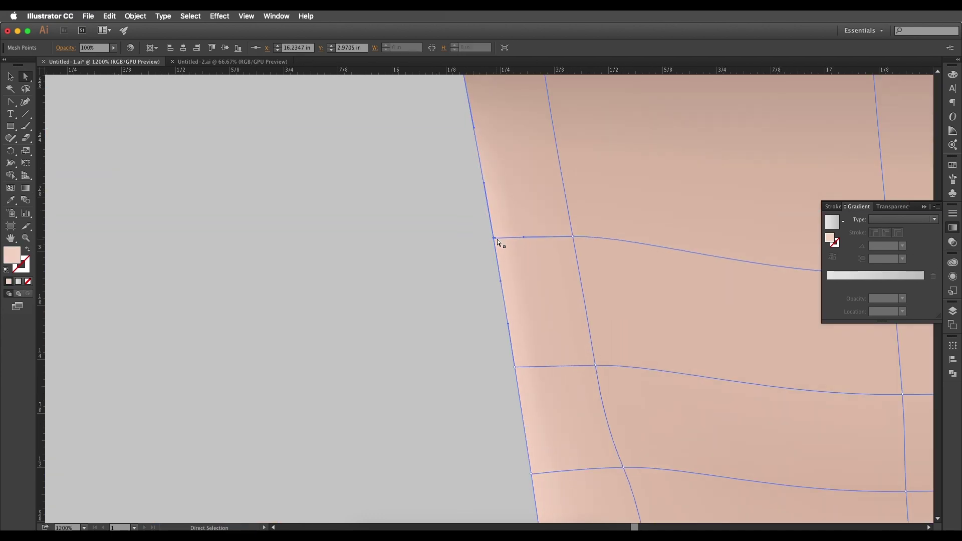
{"action": "left_click", "coordinate": [515, 367]}
{"action": "left_click_drag", "start_coordinate": [546, 366], "coordinate": [572, 366]}
{"action": "scroll", "coordinate": [572, 366], "scroll_direction": "up", "scroll_amount": 4}
{"action": "left_click", "coordinate": [460, 185]}
{"action": "left_click", "coordinate": [461, 186]}
{"action": "scroll", "coordinate": [509, 215], "scroll_direction": "down", "scroll_amount": 4}
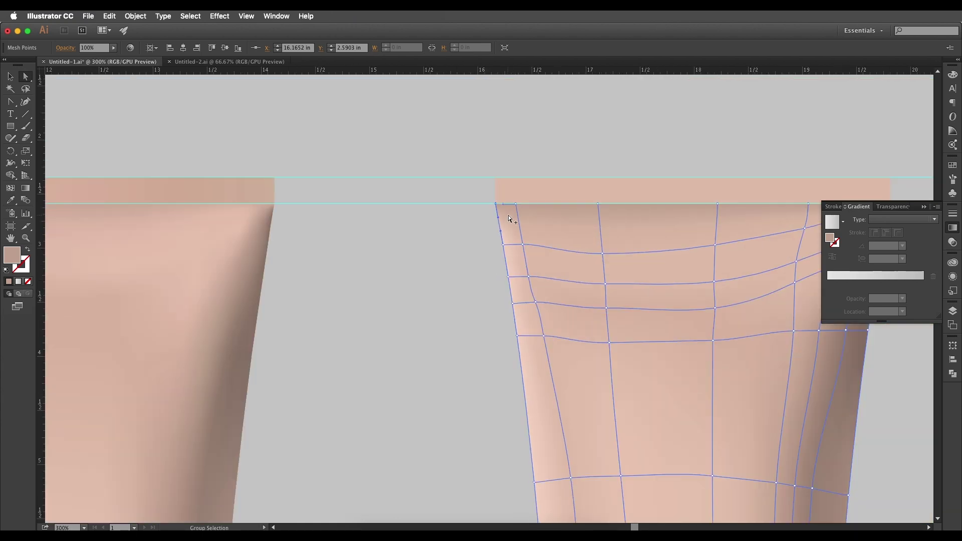
{"action": "scroll", "coordinate": [508, 215], "scroll_direction": "down", "scroll_amount": 1}
{"action": "left_click_drag", "start_coordinate": [509, 259], "coordinate": [528, 219]}
{"action": "left_click", "coordinate": [483, 254]}
{"action": "left_click_drag", "start_coordinate": [539, 322], "coordinate": [545, 293]}
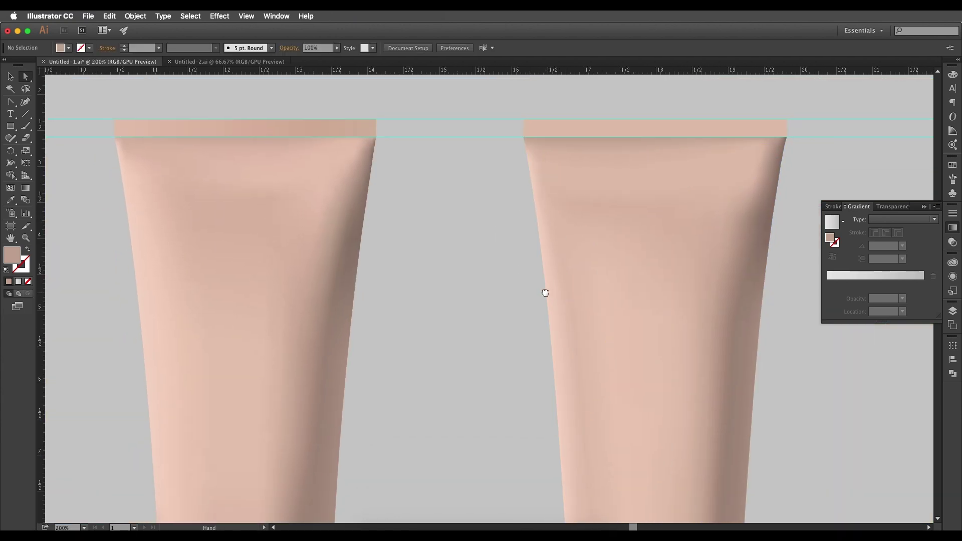
Step: Color the second mesh line's points from below the shoulder to the base with the light tone sampled from the reference's left body
{"action": "scroll", "coordinate": [545, 293], "scroll_direction": "down", "scroll_amount": 5}
{"action": "left_click", "coordinate": [557, 369]}
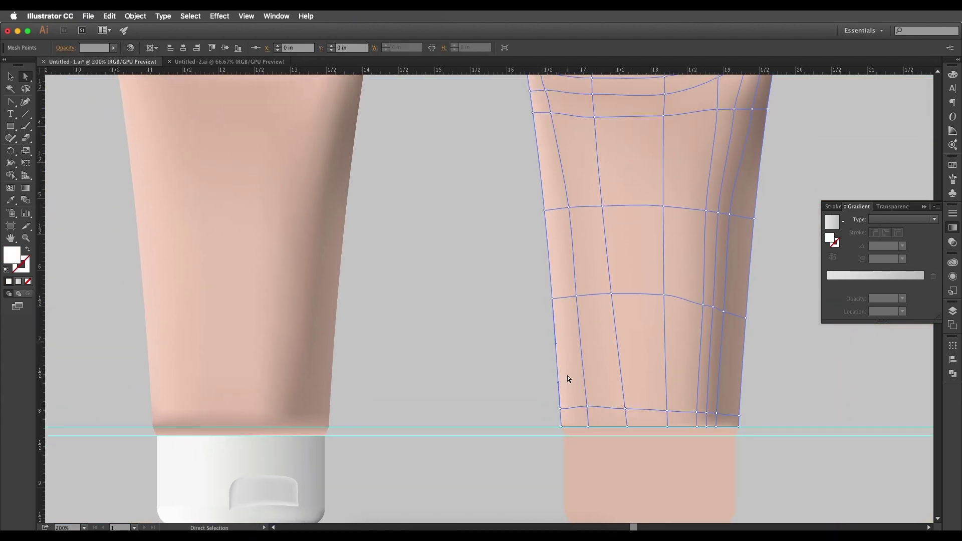
{"action": "left_click", "coordinate": [561, 409]}
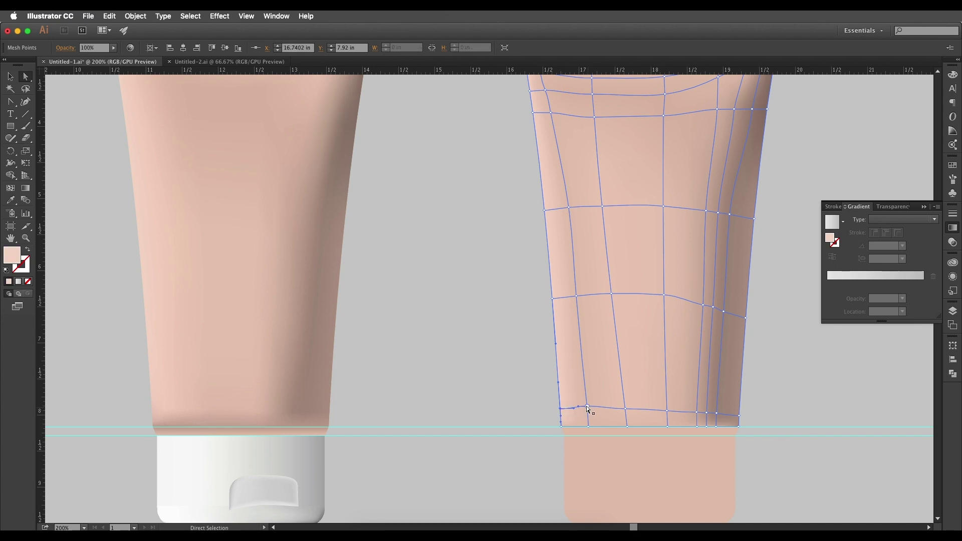
{"action": "key", "text": "i"}
{"action": "scroll", "coordinate": [259, 273], "scroll_direction": "left", "scroll_amount": 4}
{"action": "scroll", "coordinate": [260, 274], "scroll_direction": "up", "scroll_amount": 2}
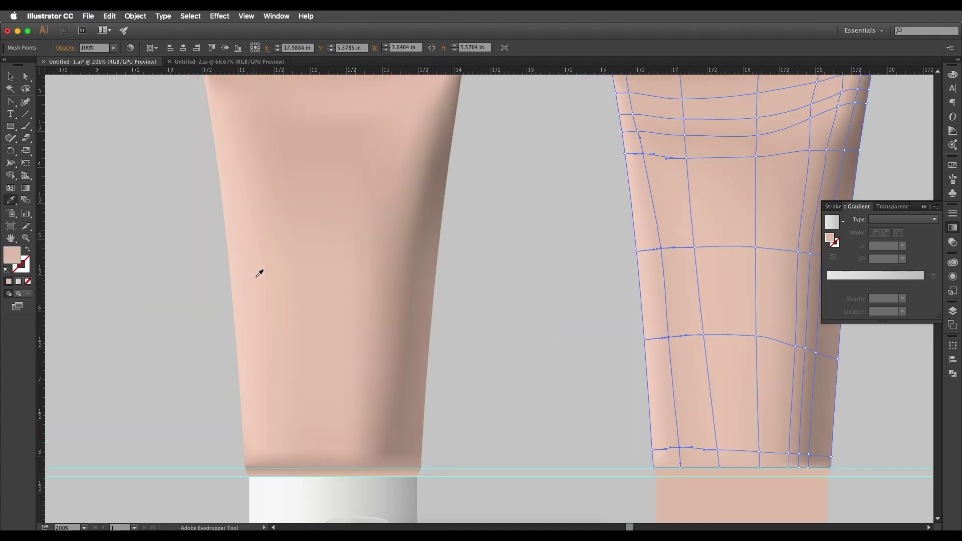
{"action": "left_click", "coordinate": [259, 274]}
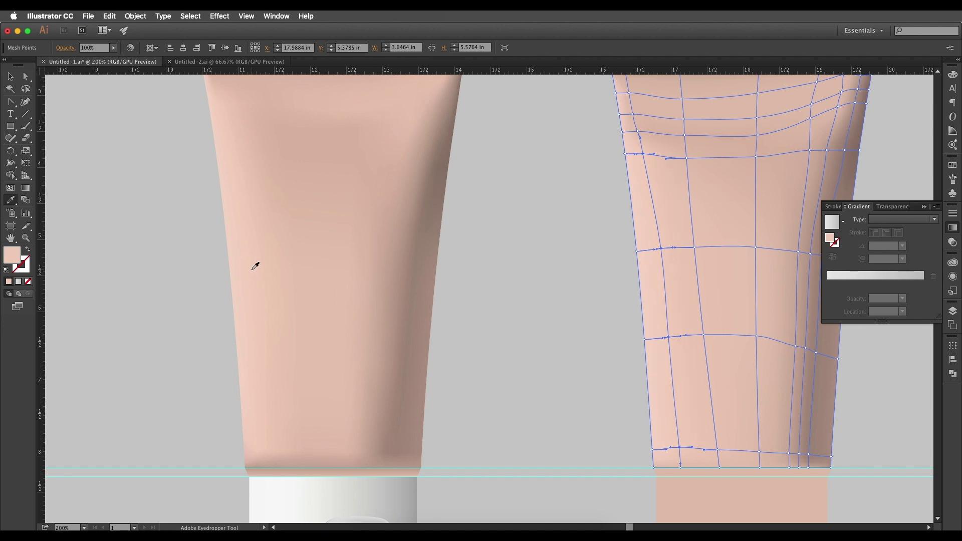
{"action": "key", "text": "super+minus"}
{"action": "scroll", "coordinate": [537, 333], "scroll_direction": "up", "scroll_amount": 2}
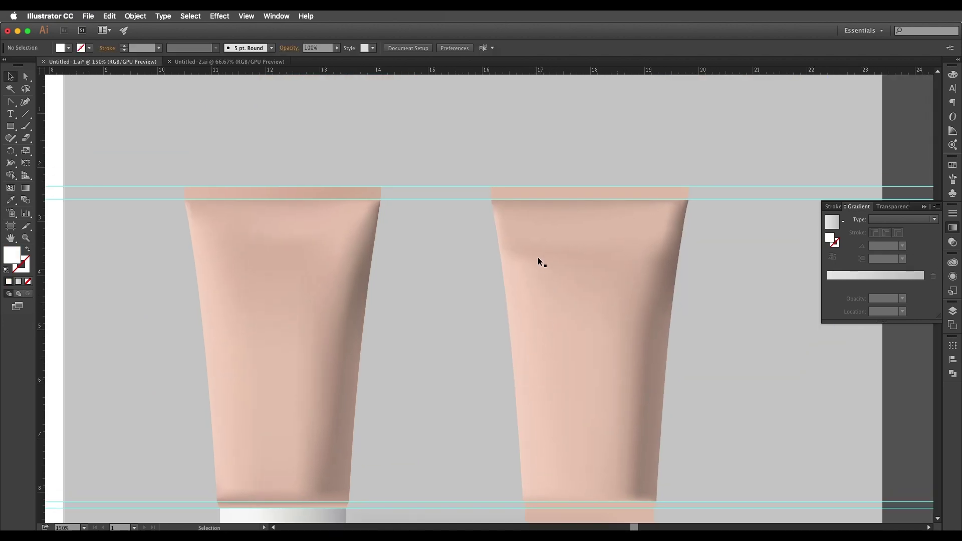
Step: Recolor the third mesh line's point on the row below the shoulder with the darker tone sampled from the center just above that row
{"action": "key", "text": "v"}
{"action": "key", "text": "a"}
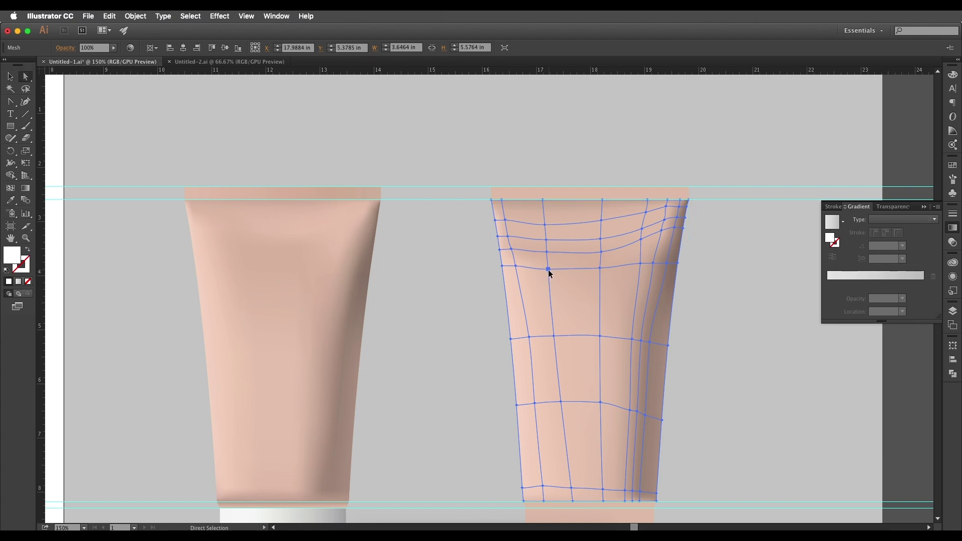
{"action": "left_click", "coordinate": [549, 270]}
{"action": "key", "text": "i"}
{"action": "left_click", "coordinate": [537, 300]}
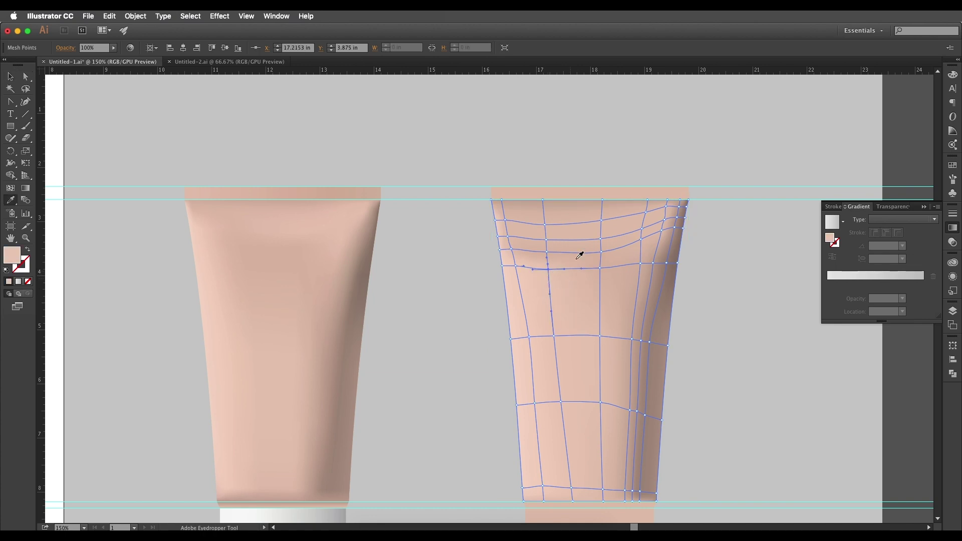
{"action": "left_click", "coordinate": [577, 256]}
{"action": "key", "text": "v"}
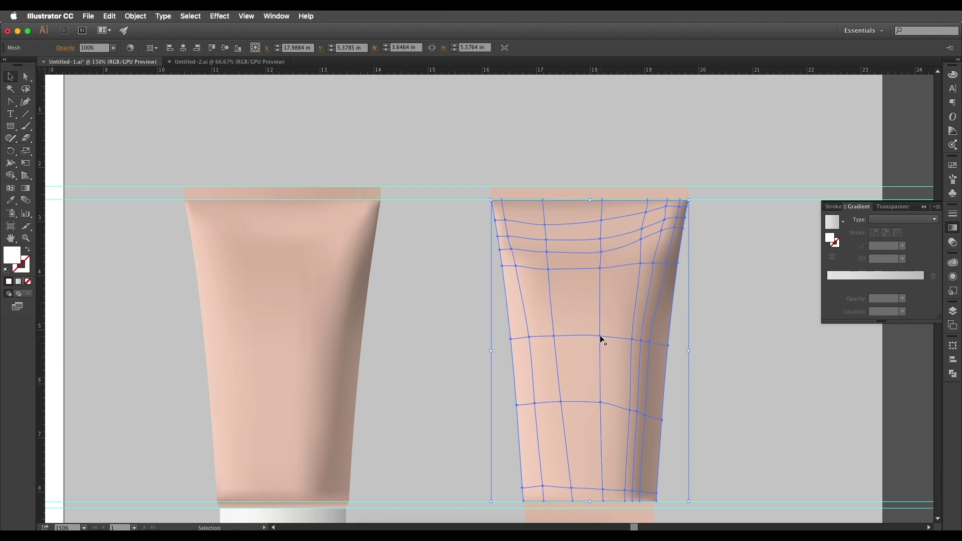
Step: Color the upper mid-body point on the fourth mesh line from the left with the darker tone sampled just above it
{"action": "key", "text": "a"}
{"action": "left_click", "coordinate": [600, 336]}
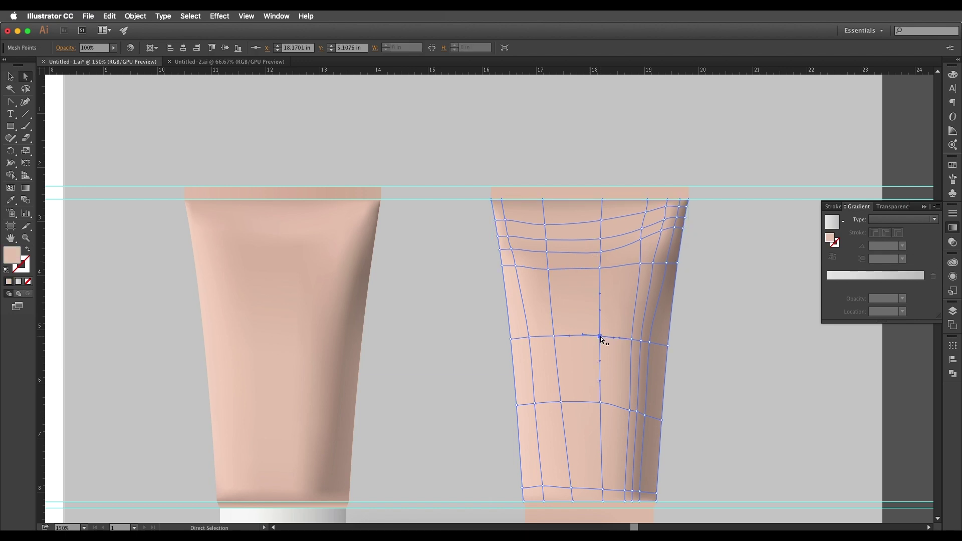
{"action": "key", "text": "i"}
{"action": "left_click", "coordinate": [590, 288]}
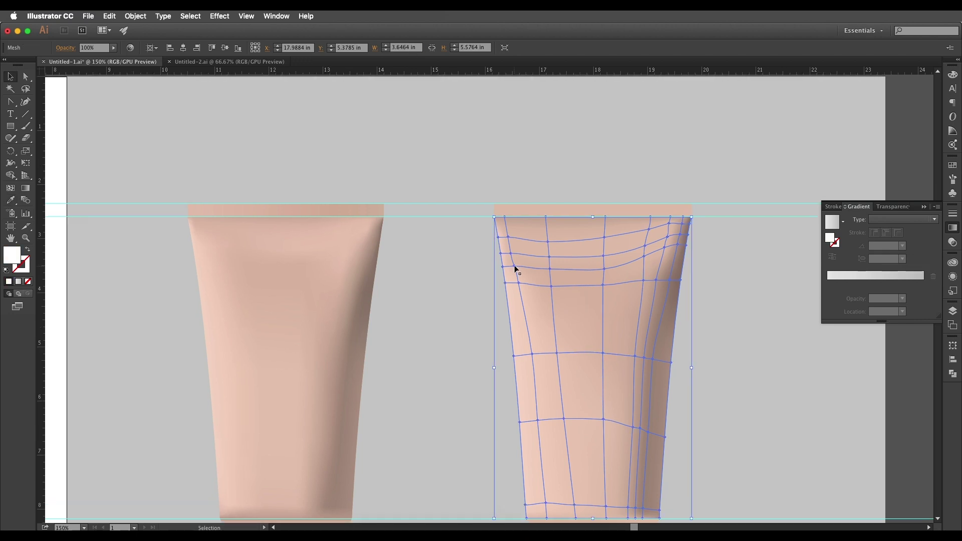
Step: Color the second mesh line's points on the second and third shoulder rows with the light tone sampled from the adjacent left-side highlight
{"action": "key", "text": "a"}
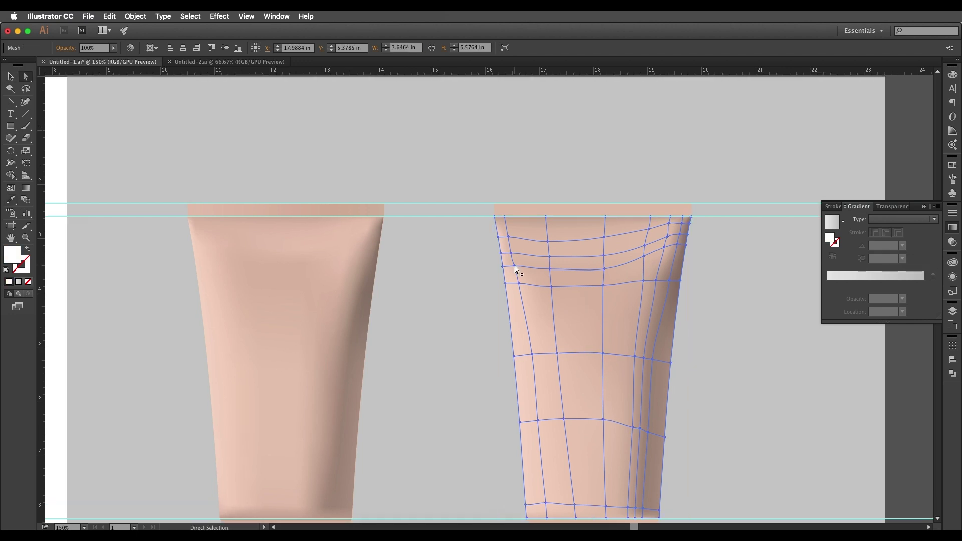
{"action": "left_click", "coordinate": [515, 266]}
{"action": "left_click", "coordinate": [510, 254], "text": "shift"}
{"action": "scroll", "coordinate": [515, 263], "scroll_direction": "up", "scroll_amount": 2}
{"action": "key", "text": "i"}
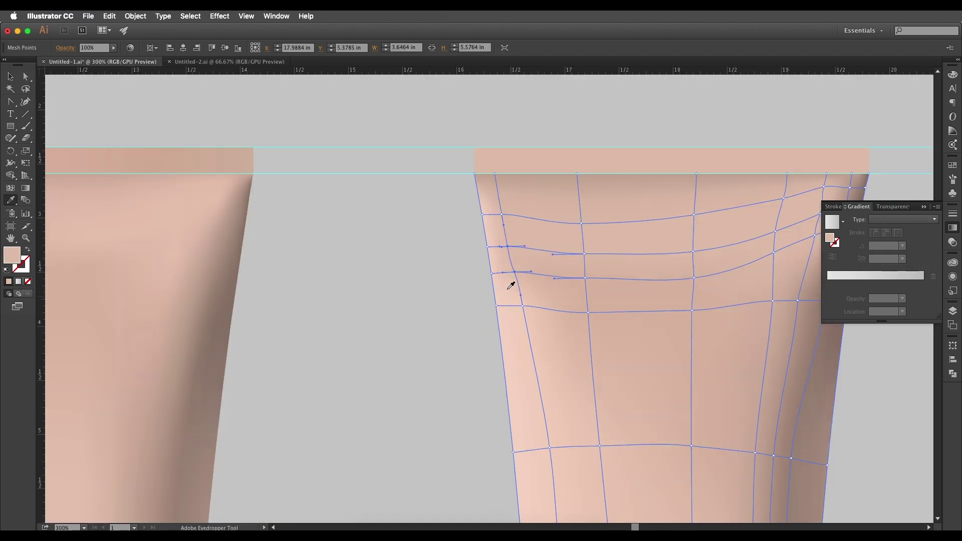
{"action": "left_click", "coordinate": [505, 280]}
{"action": "scroll", "coordinate": [504, 278], "scroll_direction": "down", "scroll_amount": 1}
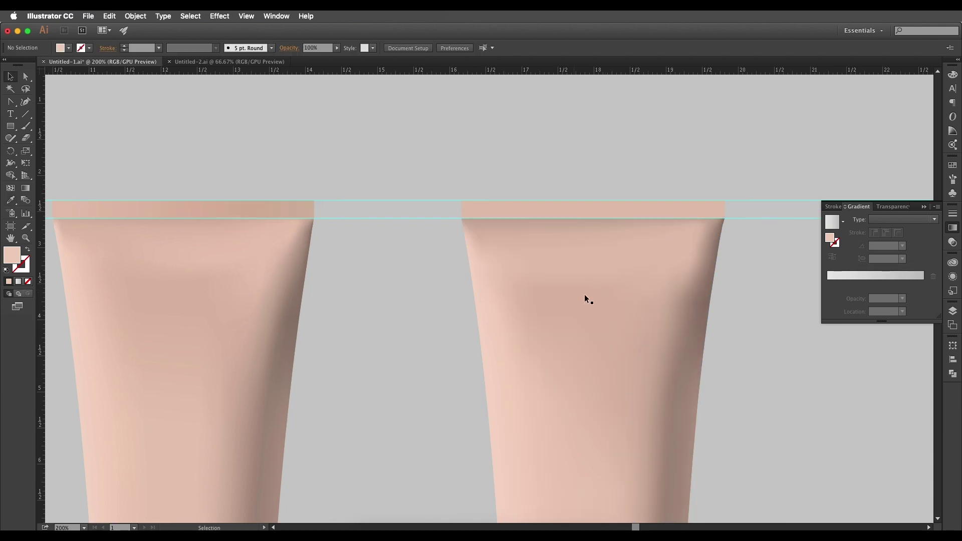
Step: Color the fourth and fifth mesh lines' points on the third shoulder row with a darker tone sampled from the shading just below
{"action": "left_click", "coordinate": [609, 288]}
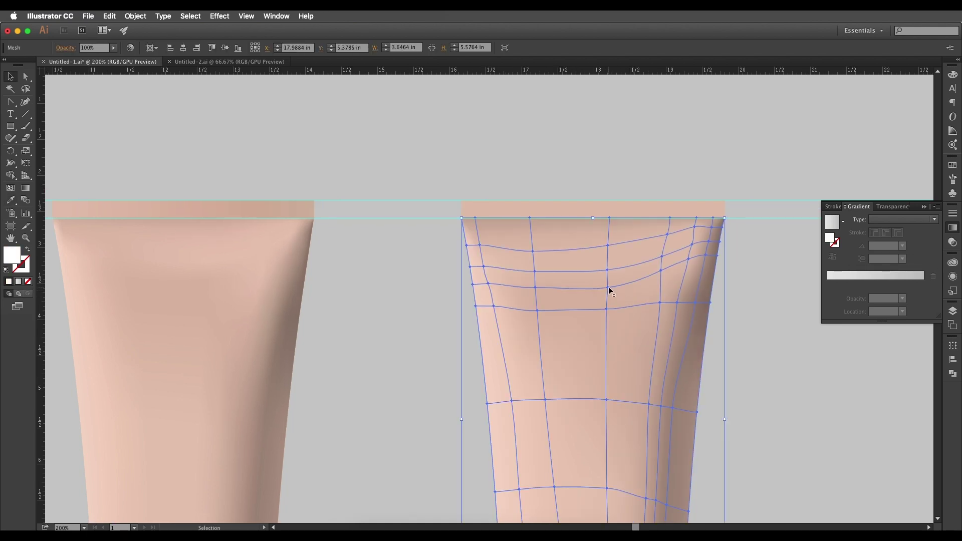
{"action": "left_click", "coordinate": [608, 287], "text": "super"}
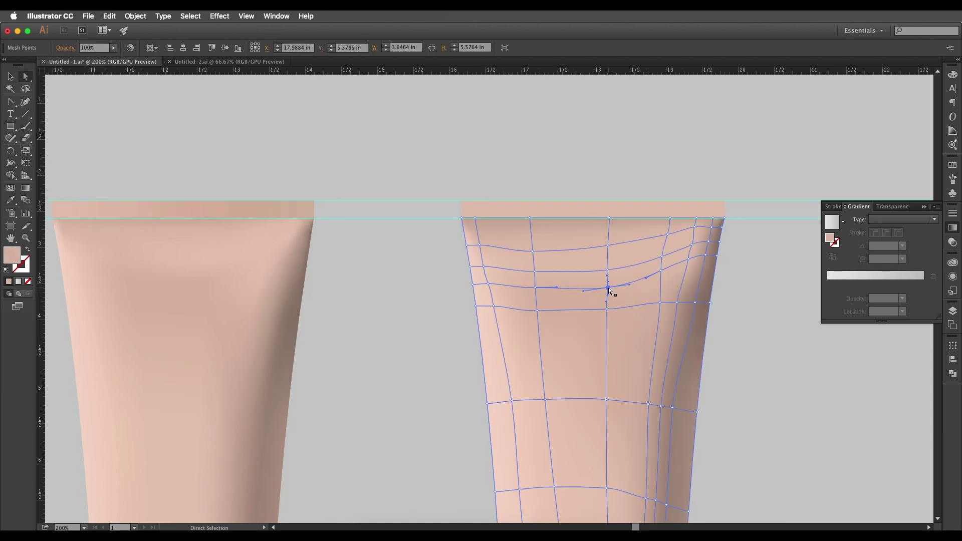
{"action": "left_click", "coordinate": [662, 272], "text": "shift+super"}
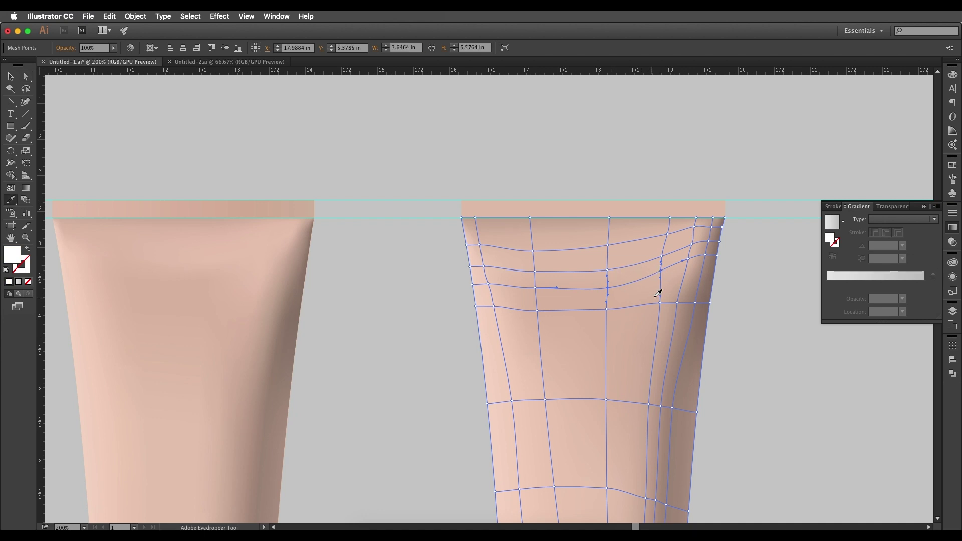
{"action": "left_click", "coordinate": [669, 289]}
{"action": "key", "text": "v"}
Step: Recolor the fifth interior mesh line's points on the shoulder rows near the body's upper right corner with a sampled tone
{"action": "scroll", "coordinate": [674, 257], "scroll_direction": "up", "scroll_amount": 1}
{"action": "scroll", "coordinate": [674, 257], "scroll_direction": "right", "scroll_amount": 1}
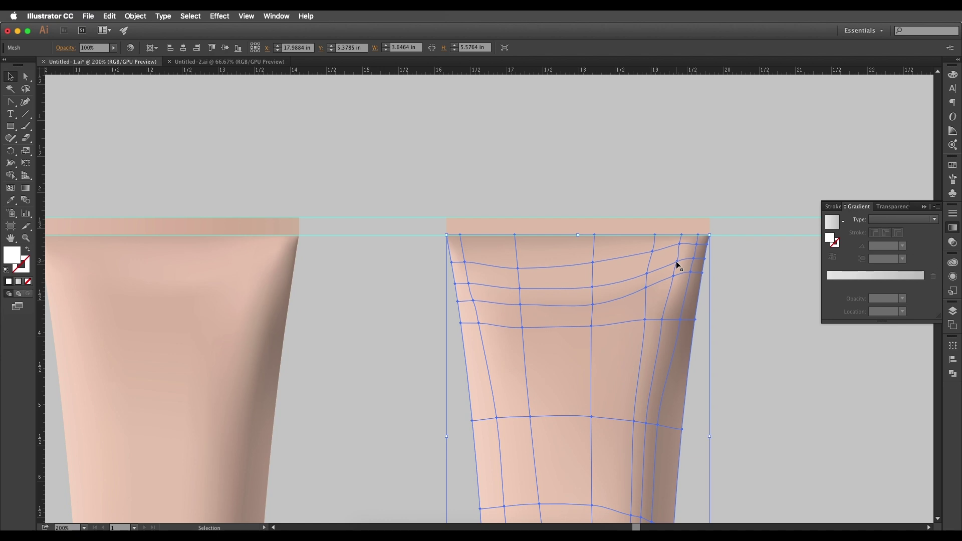
{"action": "left_click_drag", "start_coordinate": [677, 261], "coordinate": [681, 252]}
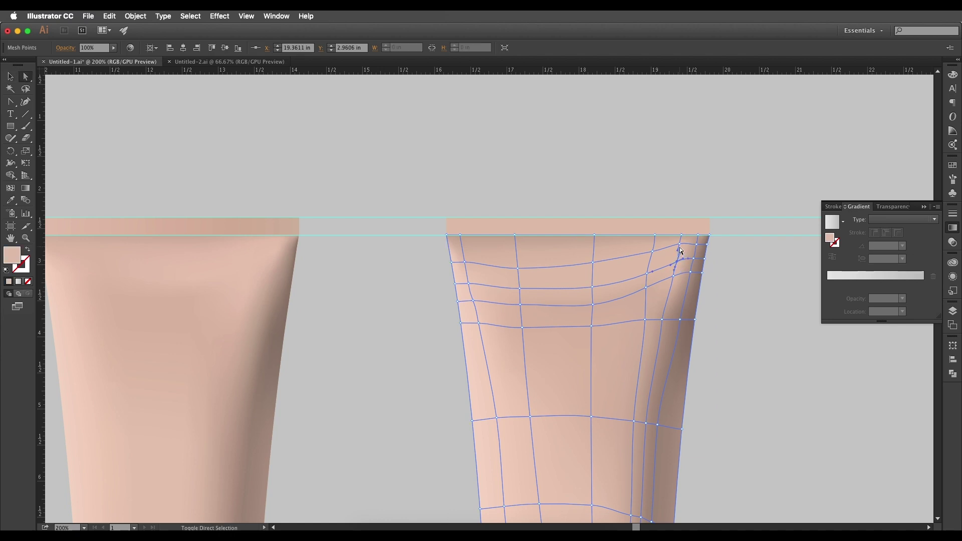
{"action": "left_click", "coordinate": [680, 244], "text": "shift+super"}
{"action": "left_click", "coordinate": [674, 276], "text": "shift+super"}
{"action": "key", "text": "i"}
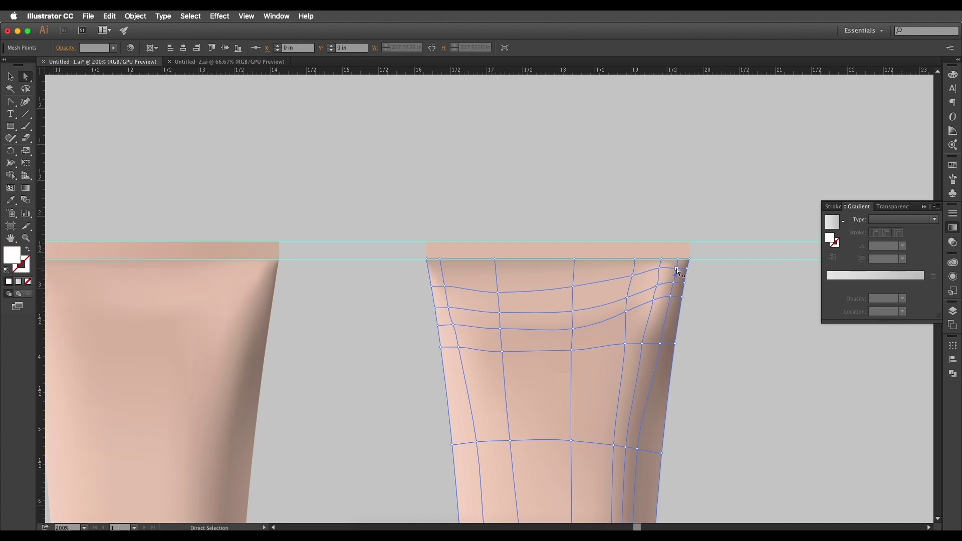
Step: Recolor the sixth interior mesh line's point on the first shoulder row with the lighter tone sampled just to its left
{"action": "left_click", "coordinate": [677, 270]}
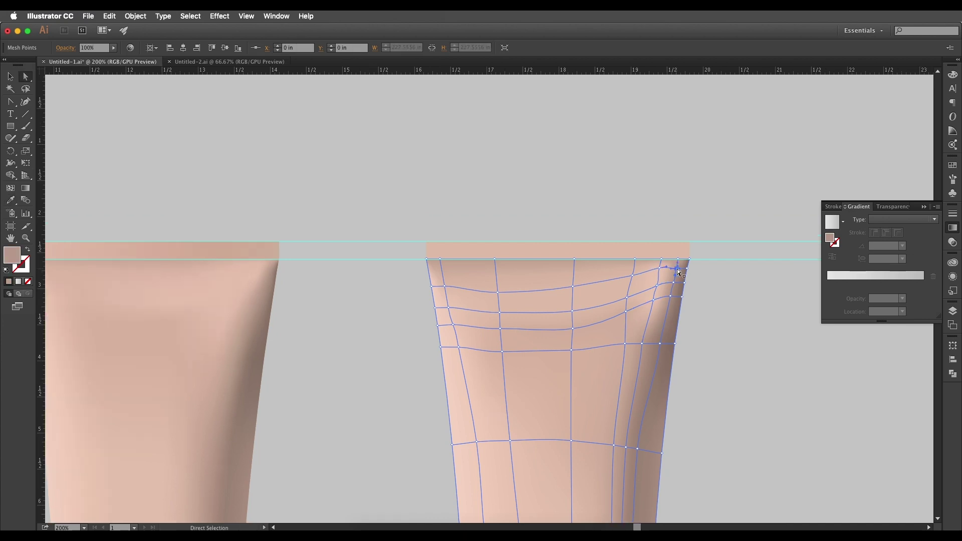
{"action": "key", "text": "i"}
{"action": "left_click", "coordinate": [672, 270]}
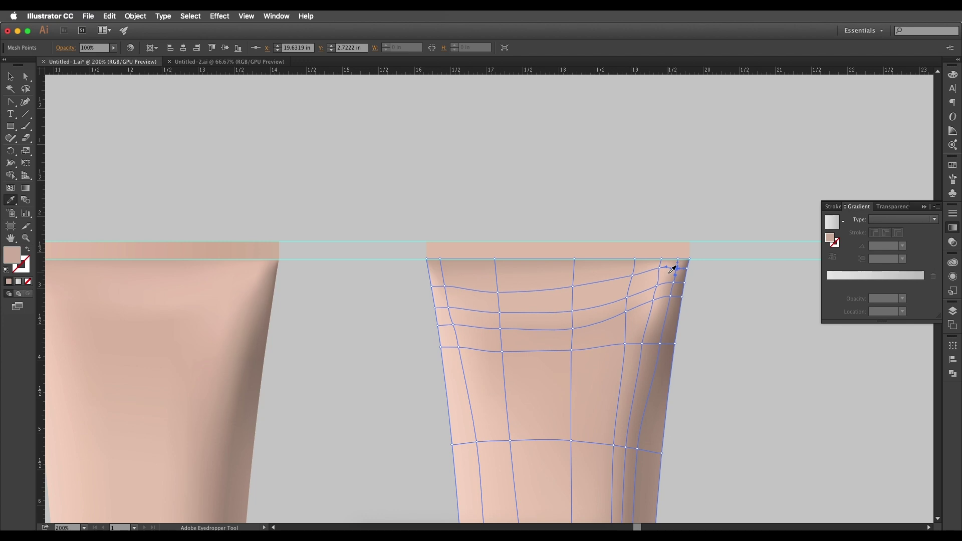
{"action": "key", "text": "a"}
{"action": "left_click", "coordinate": [737, 301]}
Step: Recolor the fifth interior mesh line's point on the third shoulder row with the lighter tone sampled just above it
{"action": "scroll", "coordinate": [702, 296], "scroll_direction": "down", "scroll_amount": 1}
{"action": "scroll", "coordinate": [702, 295], "scroll_direction": "left", "scroll_amount": 1}
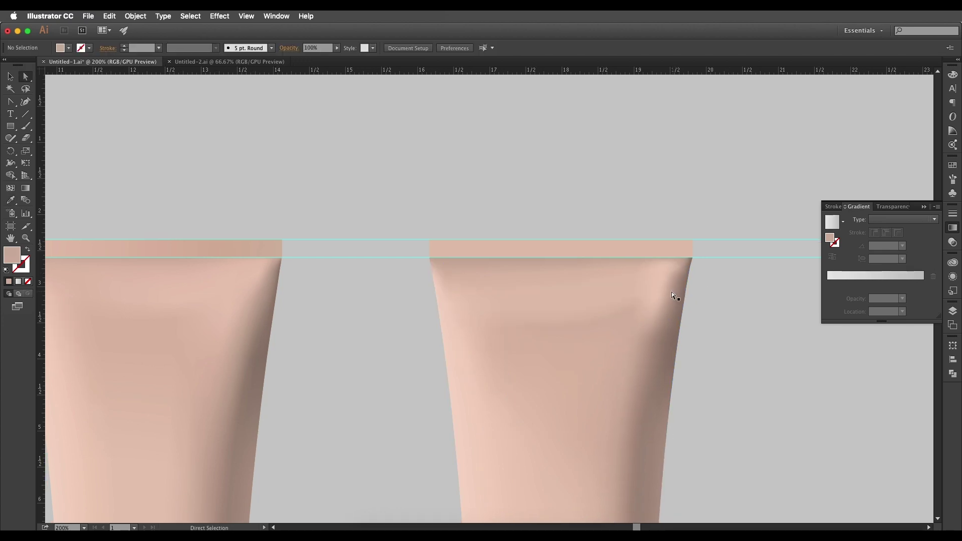
{"action": "scroll", "coordinate": [670, 313], "scroll_direction": "down", "scroll_amount": 1}
{"action": "scroll", "coordinate": [670, 312], "scroll_direction": "left", "scroll_amount": 1}
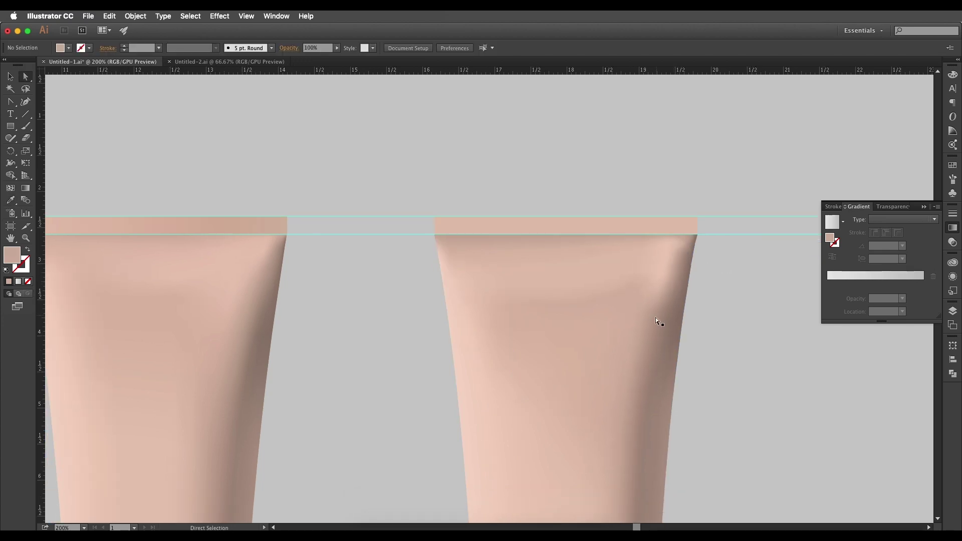
{"action": "left_click", "coordinate": [662, 275]}
{"action": "key", "text": "i"}
{"action": "left_click", "coordinate": [666, 283]}
{"action": "left_click", "coordinate": [665, 268]}
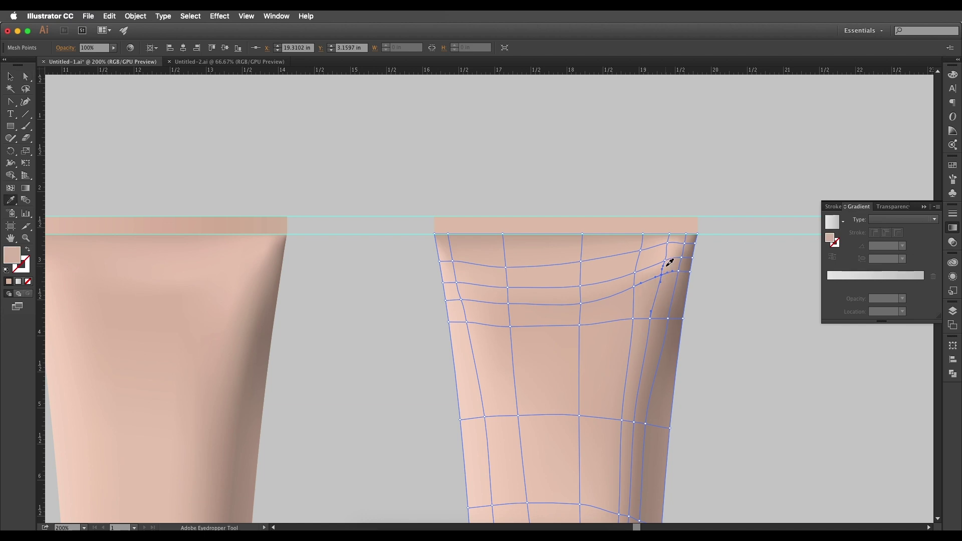
{"action": "key", "text": "v"}
{"action": "left_click", "coordinate": [714, 267]}
Step: Recolor the fourth interior mesh line's point on the third shoulder row with the light tone sampled above and to its right
{"action": "left_click_drag", "start_coordinate": [636, 311], "coordinate": [705, 261]}
{"action": "left_click", "coordinate": [674, 267]}
{"action": "key", "text": "a"}
{"action": "left_click", "coordinate": [675, 255]}
{"action": "key", "text": "i"}
{"action": "left_click", "coordinate": [701, 234]}
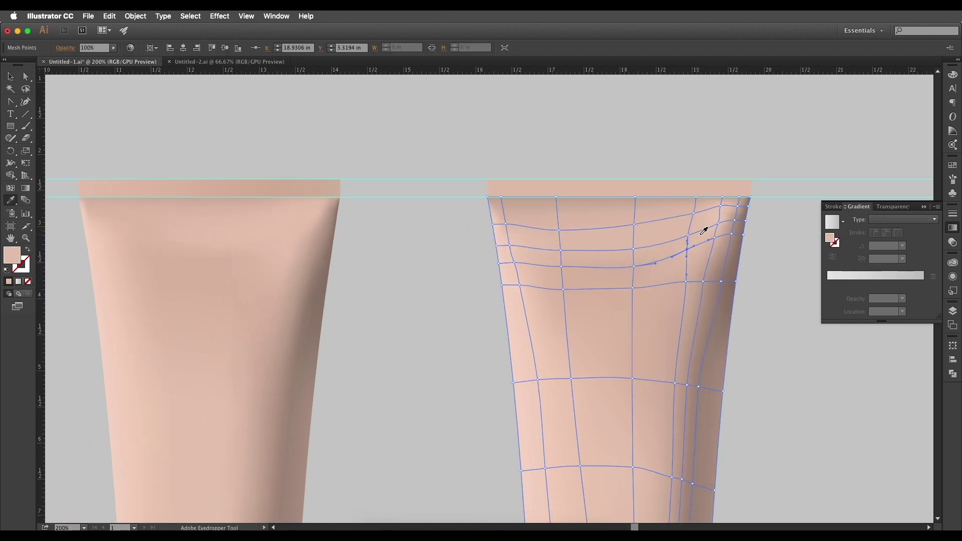
{"action": "key", "text": "v"}
{"action": "left_click", "coordinate": [766, 220]}
Step: Recolor the fifth interior mesh line's point on the first shoulder row with the tone sampled just to its right
{"action": "scroll", "coordinate": [779, 186], "scroll_direction": "up", "scroll_amount": 3}
{"action": "left_click", "coordinate": [629, 262]}
{"action": "key", "text": "a"}
{"action": "left_click", "coordinate": [603, 246]}
{"action": "key", "text": "i"}
{"action": "left_click", "coordinate": [634, 236]}
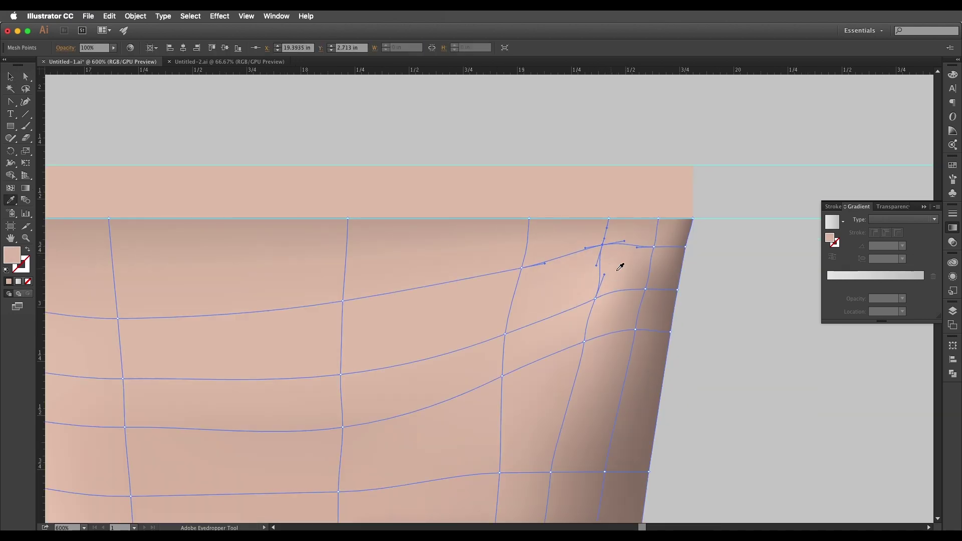
{"action": "key", "text": "v"}
{"action": "left_click", "coordinate": [721, 293]}
Step: Darken all mesh points along the body's bottom edge with a tone sampled from the body's right-side shading
{"action": "scroll", "coordinate": [722, 294], "scroll_direction": "down", "scroll_amount": 4}
{"action": "left_click_drag", "start_coordinate": [723, 408], "coordinate": [737, 210]}
{"action": "scroll", "coordinate": [621, 379], "scroll_direction": "up", "scroll_amount": 1}
{"action": "left_click", "coordinate": [646, 376]}
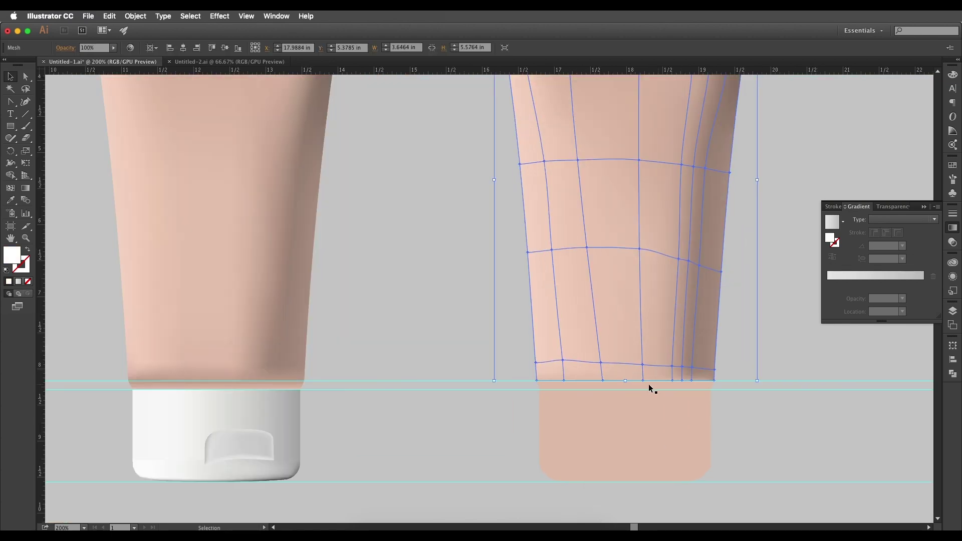
{"action": "key", "text": "a"}
{"action": "left_click", "coordinate": [536, 381]}
{"action": "left_click", "coordinate": [563, 381], "text": "shift"}
{"action": "left_click", "coordinate": [603, 380], "text": "shift"}
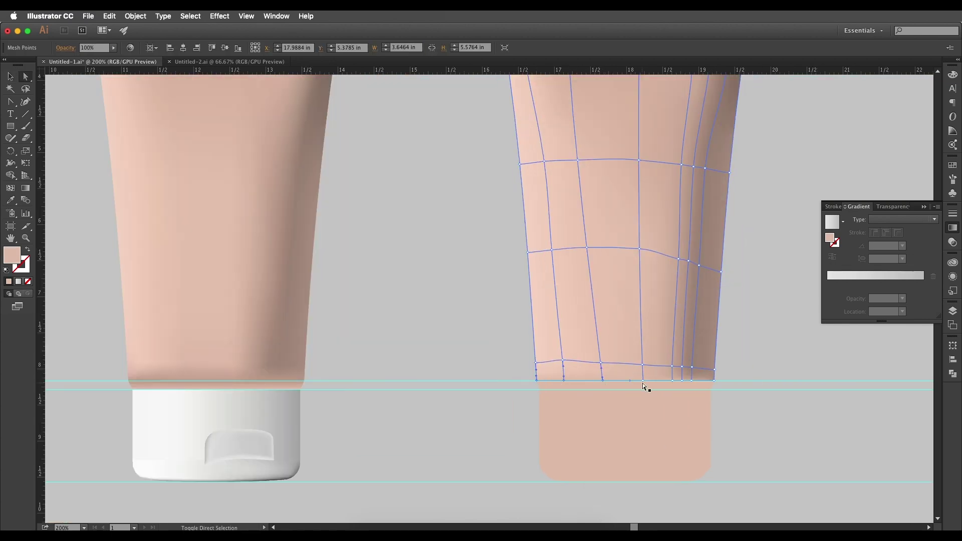
{"action": "left_click", "coordinate": [673, 381], "text": "shift"}
{"action": "left_click", "coordinate": [682, 381], "text": "shift"}
{"action": "left_click", "coordinate": [692, 381], "text": "shift"}
{"action": "left_click", "coordinate": [714, 381], "text": "shift"}
{"action": "scroll", "coordinate": [715, 381], "scroll_direction": "up", "scroll_amount": 2}
{"action": "key", "text": "i"}
{"action": "left_click", "coordinate": [622, 296]}
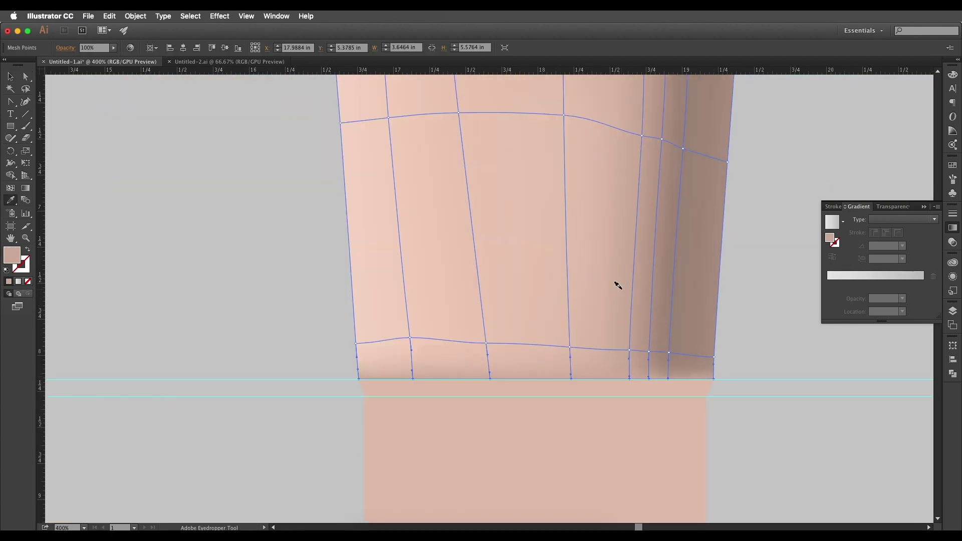
{"action": "scroll", "coordinate": [618, 285], "scroll_direction": "down", "scroll_amount": 2}
{"action": "left_click", "coordinate": [654, 274]}
{"action": "left_click", "coordinate": [653, 275]}
{"action": "key", "text": "v"}
{"action": "left_click", "coordinate": [722, 196]}
Step: Convert the new tube's top crimp rectangle into a gradient mesh with two interior vertical lines
{"action": "scroll", "coordinate": [723, 196], "scroll_direction": "down", "scroll_amount": 1}
{"action": "left_click_drag", "start_coordinate": [722, 196], "coordinate": [725, 408]}
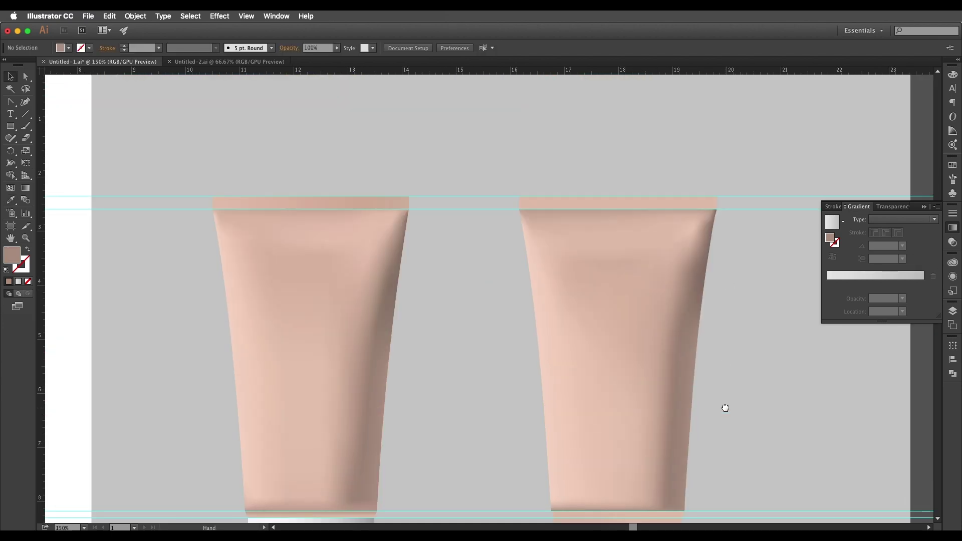
{"action": "scroll", "coordinate": [651, 315], "scroll_direction": "down", "scroll_amount": 2}
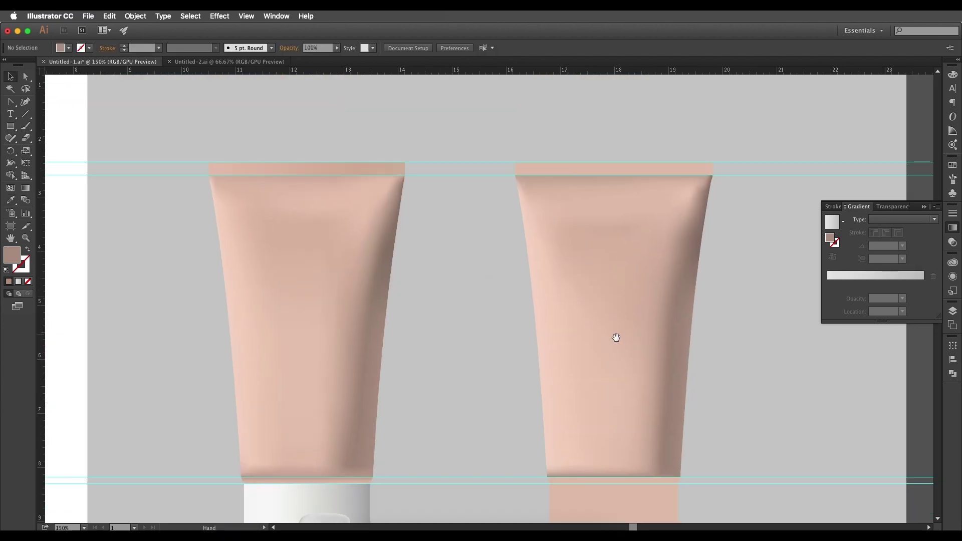
{"action": "scroll", "coordinate": [617, 335], "scroll_direction": "up", "scroll_amount": 2}
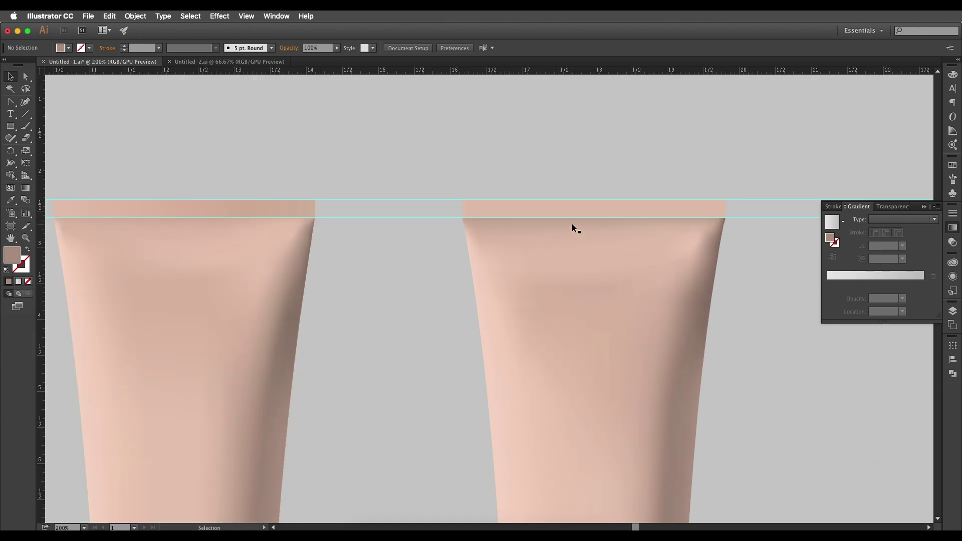
{"action": "scroll", "coordinate": [572, 224], "scroll_direction": "up", "scroll_amount": 2}
{"action": "left_click", "coordinate": [601, 204]}
{"action": "scroll", "coordinate": [603, 226], "scroll_direction": "down", "scroll_amount": 2}
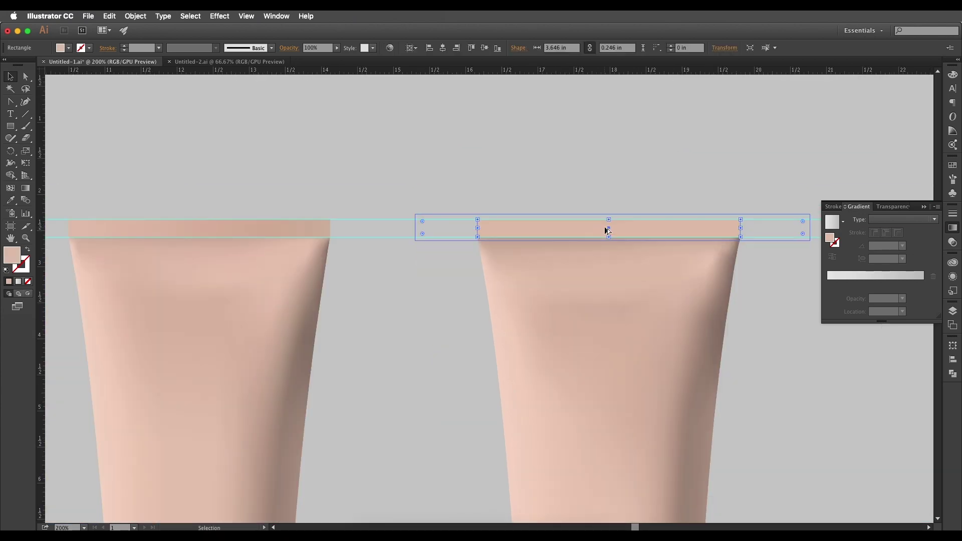
{"action": "left_click", "coordinate": [604, 228]}
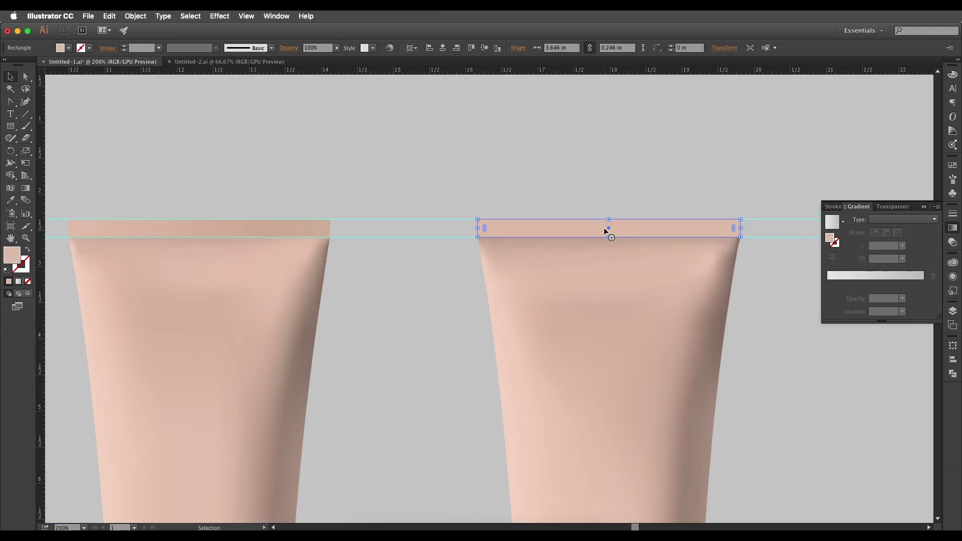
{"action": "left_click", "coordinate": [9, 189]}
{"action": "left_click", "coordinate": [572, 230]}
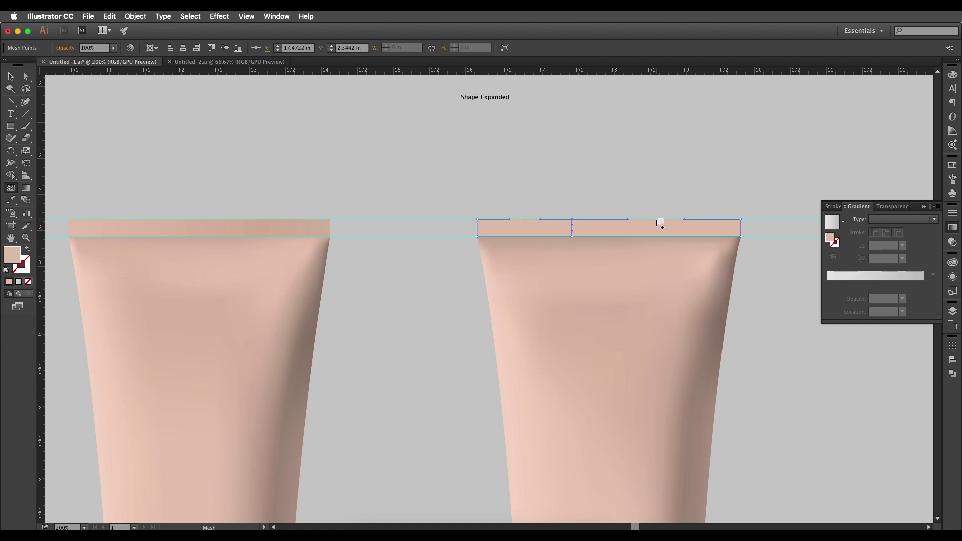
Step: Bring the top crimp's mesh to the front of the stacking order
{"action": "key", "text": "v"}
{"action": "left_click", "coordinate": [251, 228]}
{"action": "left_click", "coordinate": [677, 233]}
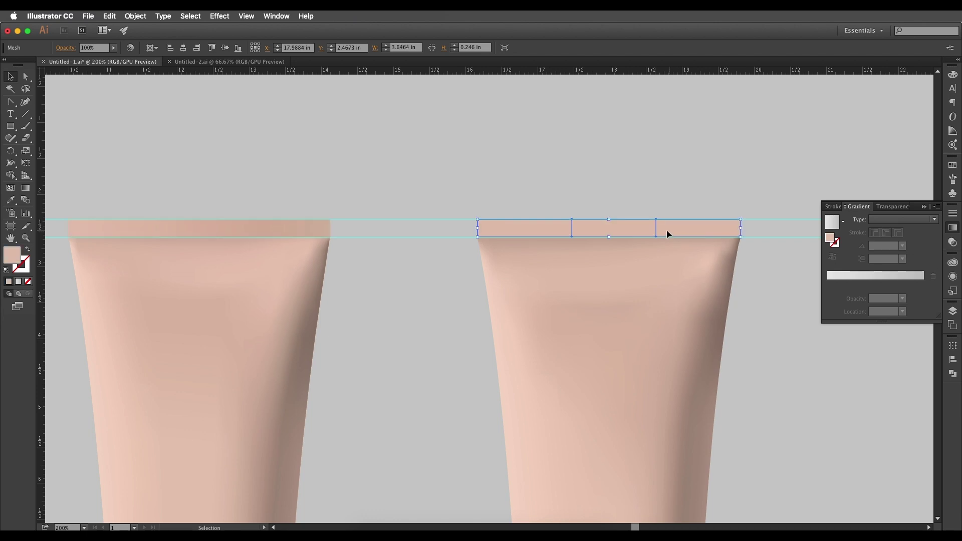
{"action": "key", "text": "a"}
{"action": "right_click", "coordinate": [635, 235]}
{"action": "mouse_move", "coordinate": [711, 290]}
{"action": "left_click", "coordinate": [743, 292]}
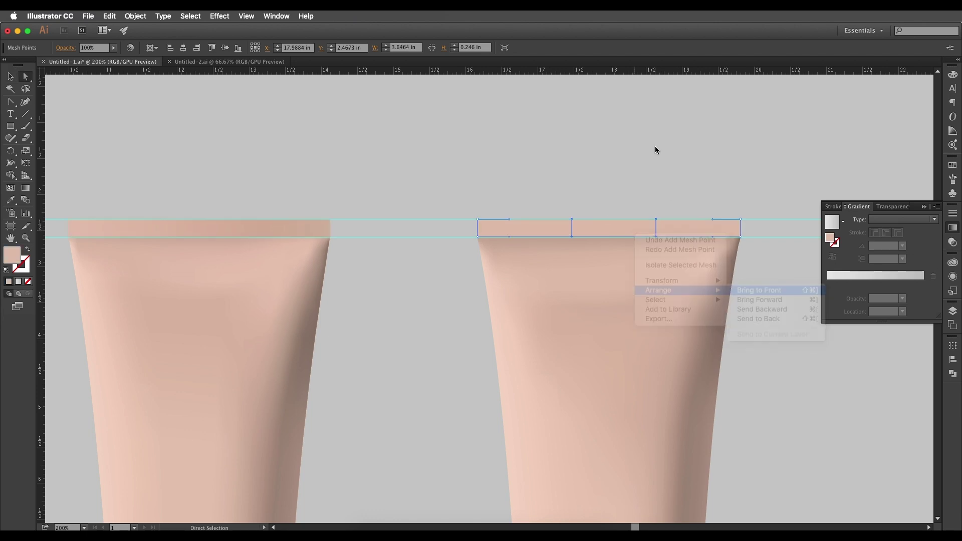
Step: Color both points of the crimp's right interior mesh line with the darker tone sampled from the reference crimp's right part
{"action": "left_click", "coordinate": [655, 222]}
{"action": "left_click", "coordinate": [655, 219]}
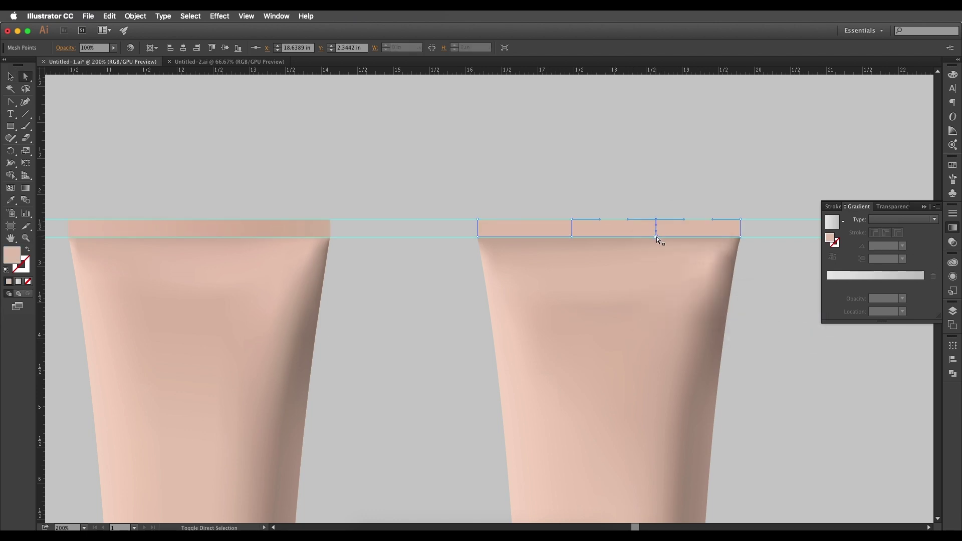
{"action": "key", "text": "i"}
{"action": "left_click", "coordinate": [265, 229]}
{"action": "key", "text": "v"}
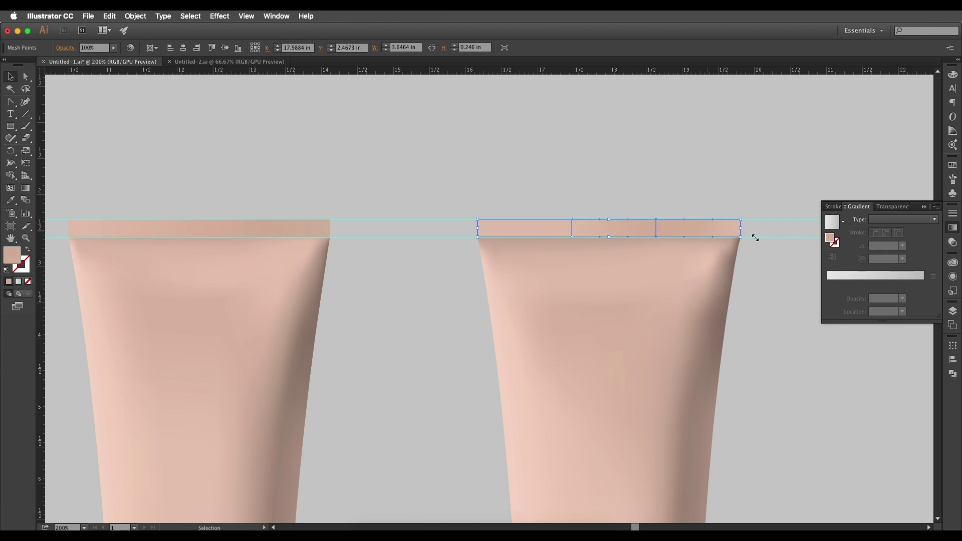
Step: Color the crimp mesh's two right-edge points with the tone sampled from the reference crimp's right end
{"action": "left_click", "coordinate": [733, 228]}
{"action": "key", "text": "a"}
{"action": "left_click", "coordinate": [740, 220]}
{"action": "left_click", "coordinate": [741, 236], "text": "shift"}
{"action": "key", "text": "i"}
{"action": "left_click", "coordinate": [328, 224]}
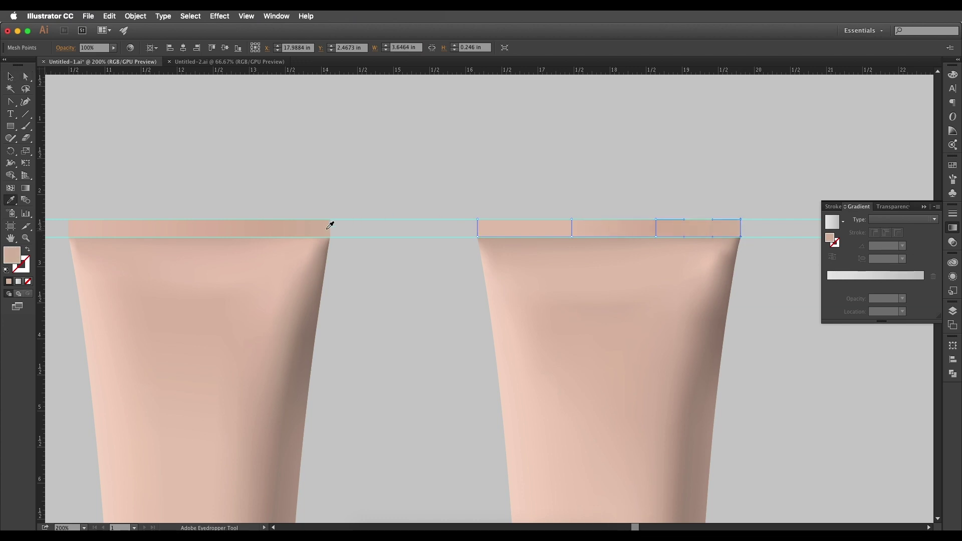
Step: Color both points of the crimp's left interior mesh line with the tone sampled from the reference crimp's left part
{"action": "scroll", "coordinate": [381, 225], "scroll_direction": "right", "scroll_amount": 1}
{"action": "key", "text": "v"}
{"action": "left_click", "coordinate": [547, 230]}
{"action": "key", "text": "a"}
{"action": "left_click", "coordinate": [556, 219]}
{"action": "left_click", "coordinate": [556, 237], "text": "shift"}
{"action": "key", "text": "i"}
{"action": "left_click", "coordinate": [130, 227]}
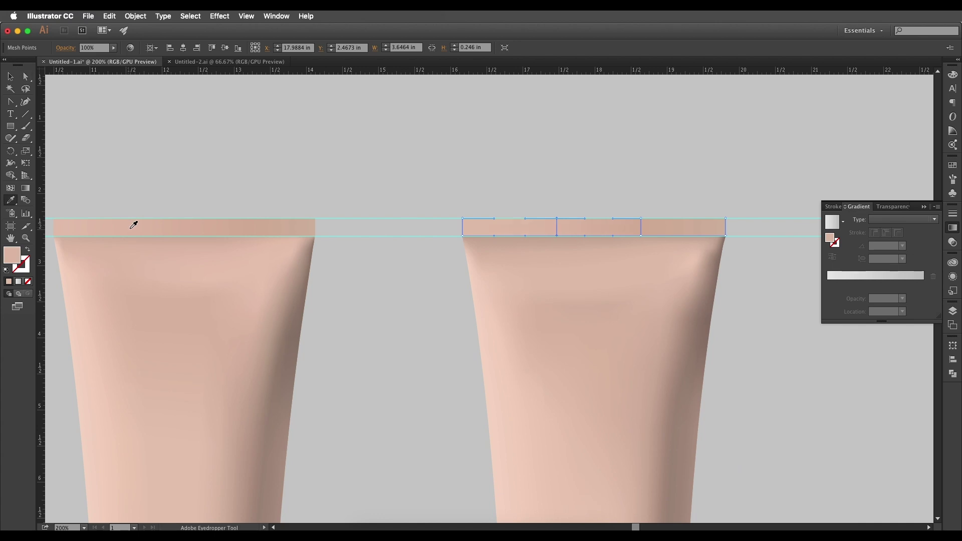
Step: Color the crimp mesh's two left-edge points with the tone sampled from the reference crimp's left end
{"action": "scroll", "coordinate": [130, 227], "scroll_direction": "left", "scroll_amount": 4}
{"action": "key", "text": "a"}
{"action": "left_click", "coordinate": [623, 226]}
{"action": "left_click", "coordinate": [623, 243], "text": "shift"}
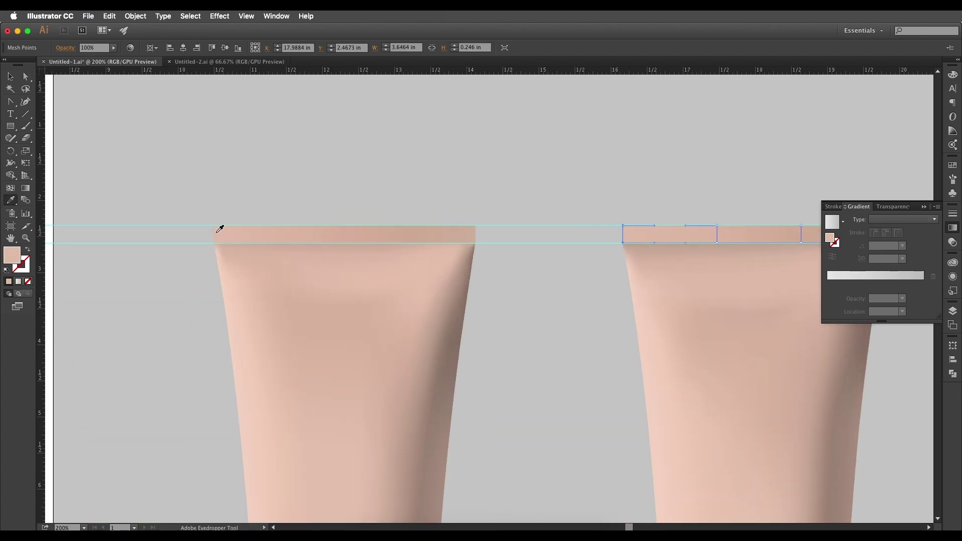
{"action": "scroll", "coordinate": [217, 226], "scroll_direction": "right", "scroll_amount": 4}
{"action": "key", "text": "v"}
{"action": "left_click", "coordinate": [462, 289]}
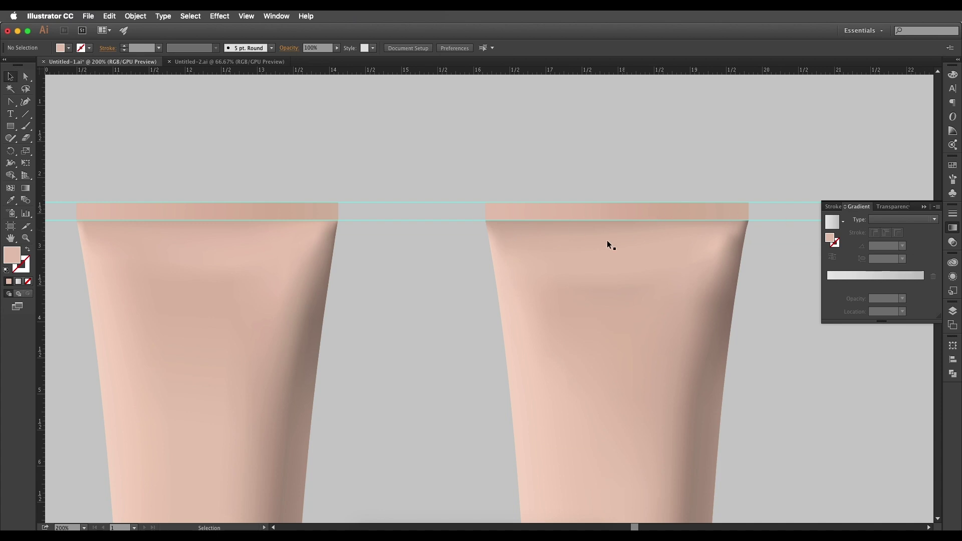
Step: Darken the body's second interior mesh line at its mid-body and lower points with a tone sampled between the third and fourth lines
{"action": "scroll", "coordinate": [606, 240], "scroll_direction": "down", "scroll_amount": 2}
{"action": "scroll", "coordinate": [586, 228], "scroll_direction": "up", "scroll_amount": 3}
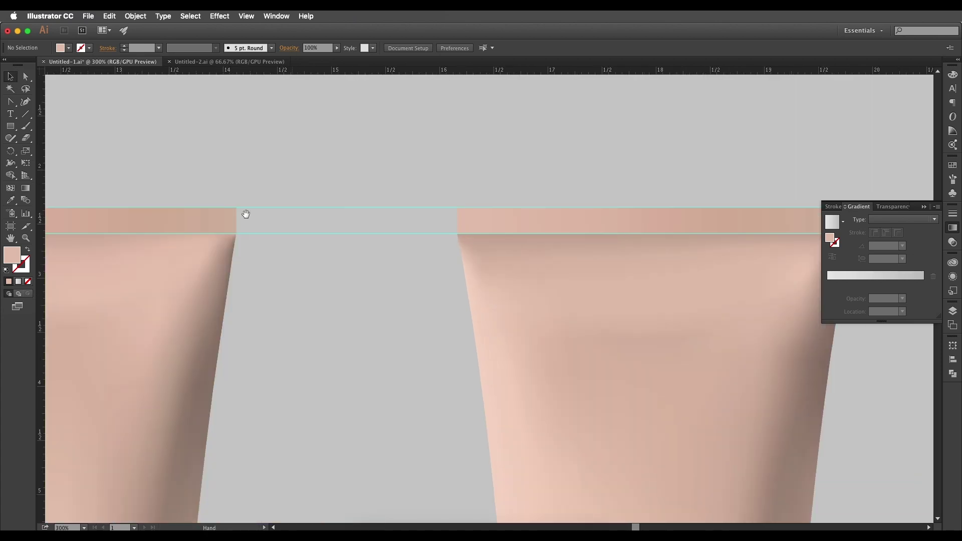
{"action": "scroll", "coordinate": [636, 232], "scroll_direction": "right", "scroll_amount": 5}
{"action": "scroll", "coordinate": [515, 240], "scroll_direction": "down", "scroll_amount": 3}
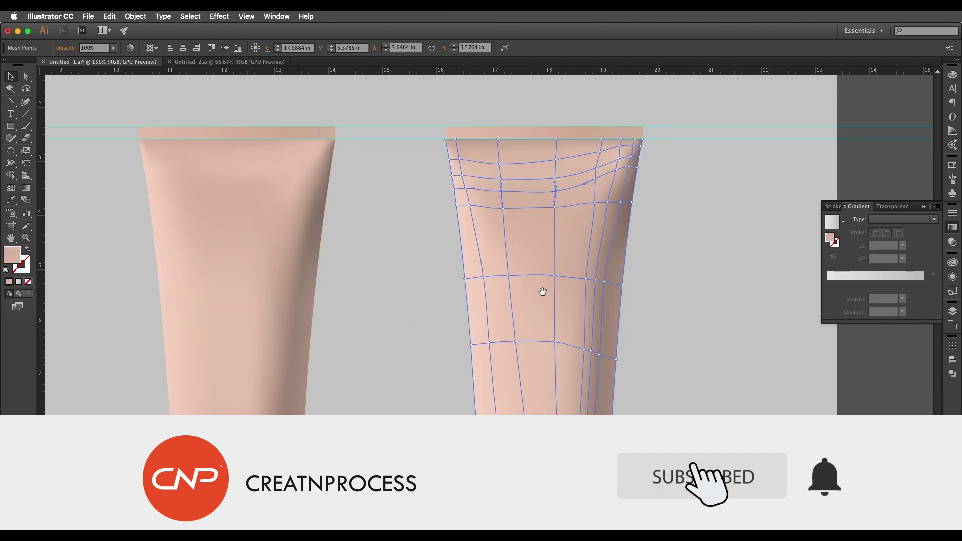
{"action": "left_click_drag", "start_coordinate": [541, 292], "coordinate": [605, 290]}
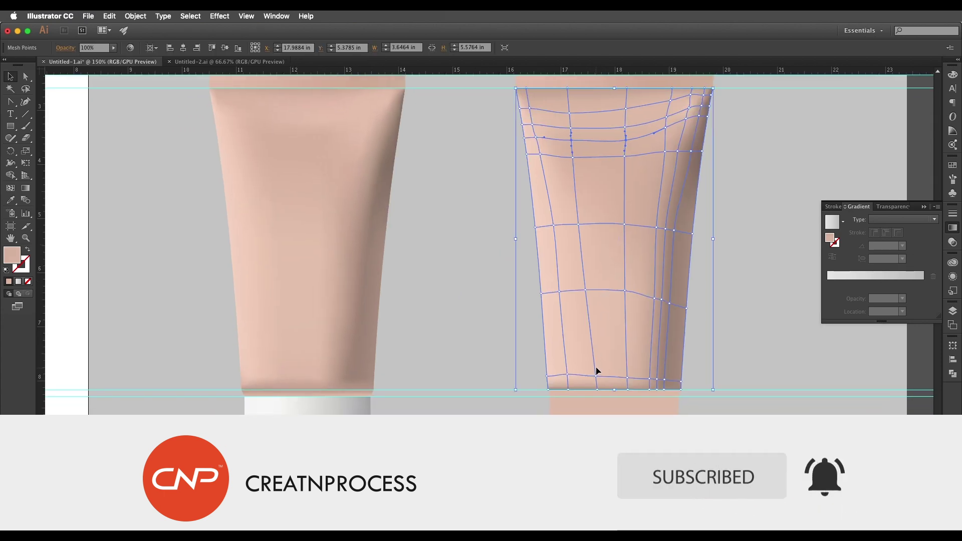
{"action": "key", "text": "a"}
{"action": "left_click", "coordinate": [579, 225]}
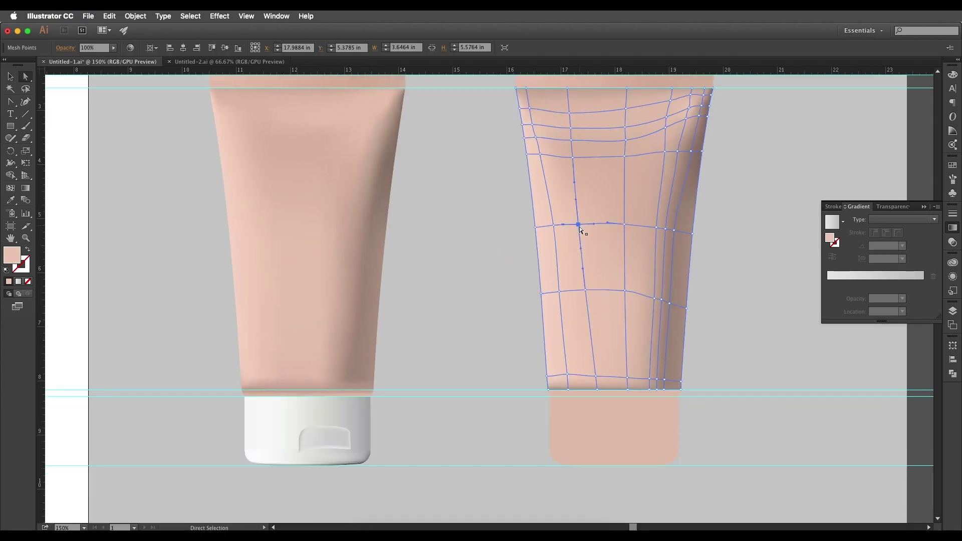
{"action": "left_click", "coordinate": [588, 296]}
{"action": "key", "text": "v"}
{"action": "left_click", "coordinate": [634, 271]}
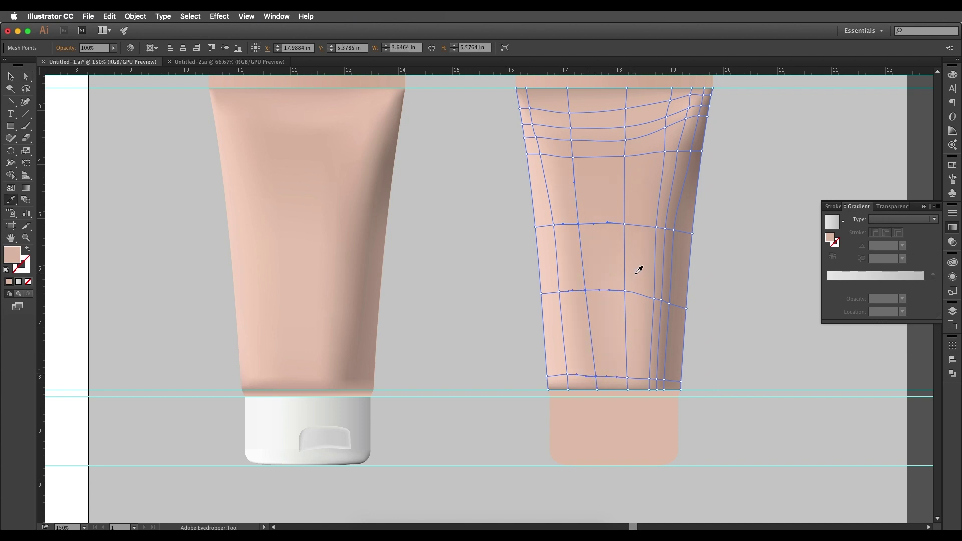
{"action": "left_click", "coordinate": [743, 335]}
Step: Examine the narrow base strip below the body on both the new tube and the nude reference tube
{"action": "scroll", "coordinate": [745, 337], "scroll_direction": "down", "scroll_amount": 2}
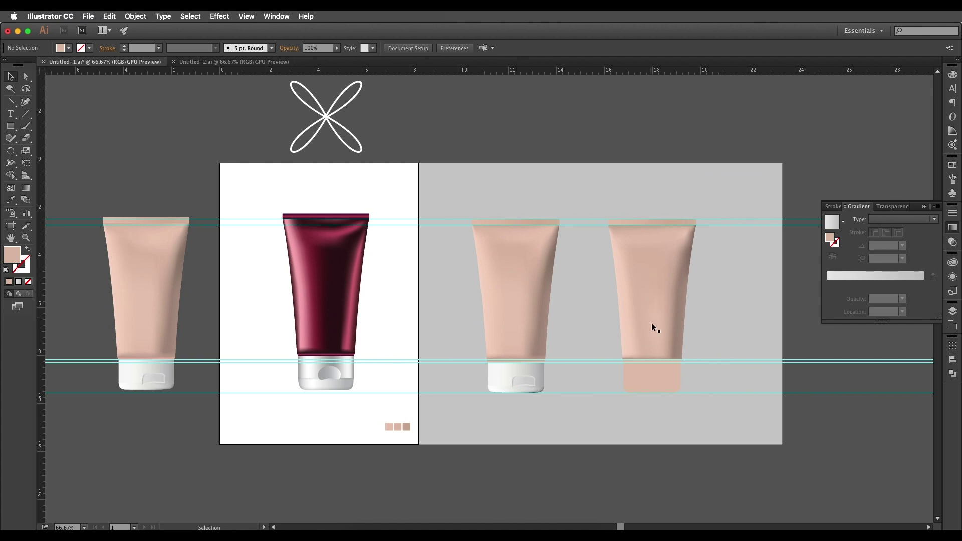
{"action": "scroll", "coordinate": [650, 253], "scroll_direction": "up", "scroll_amount": 2}
{"action": "left_click_drag", "start_coordinate": [691, 331], "coordinate": [597, 268]}
{"action": "scroll", "coordinate": [618, 309], "scroll_direction": "down", "scroll_amount": 1}
{"action": "left_click_drag", "start_coordinate": [615, 356], "coordinate": [617, 285]}
{"action": "scroll", "coordinate": [617, 293], "scroll_direction": "up", "scroll_amount": 2}
{"action": "left_click", "coordinate": [587, 320]}
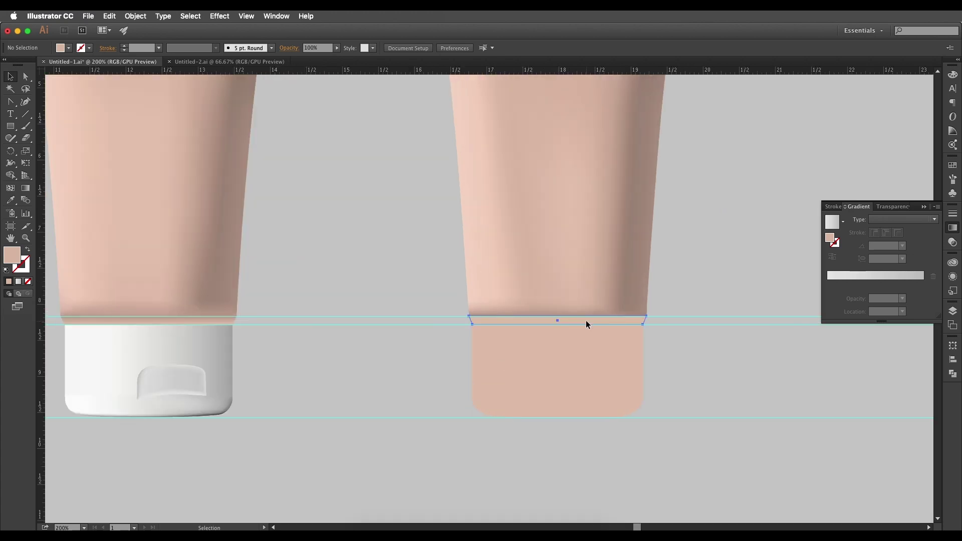
{"action": "scroll", "coordinate": [590, 329], "scroll_direction": "up", "scroll_amount": 1}
{"action": "left_click_drag", "start_coordinate": [493, 322], "coordinate": [731, 310]}
{"action": "left_click", "coordinate": [120, 307]}
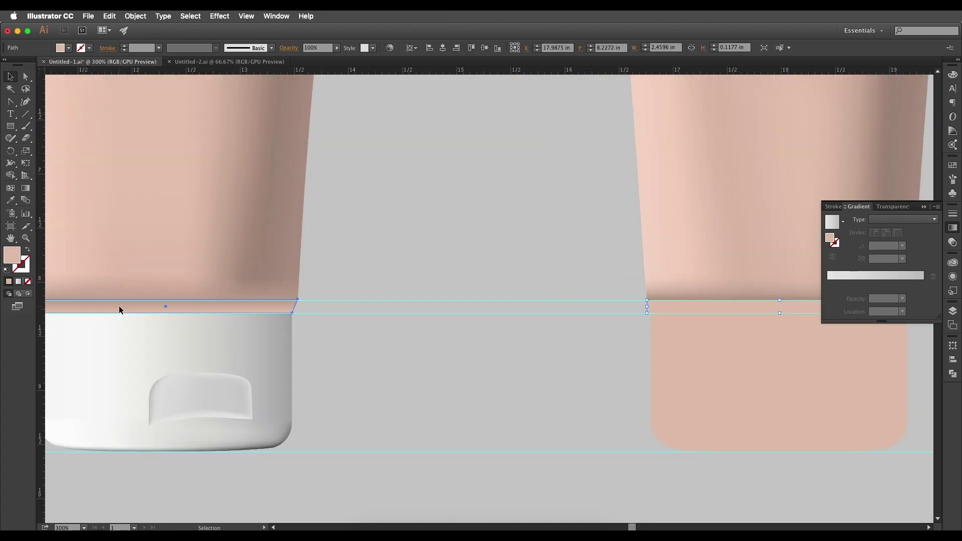
{"action": "left_click_drag", "start_coordinate": [389, 307], "coordinate": [302, 303]}
Step: Fill the new tube's base strip with a linear gradient swatch
{"action": "left_click", "coordinate": [596, 304]}
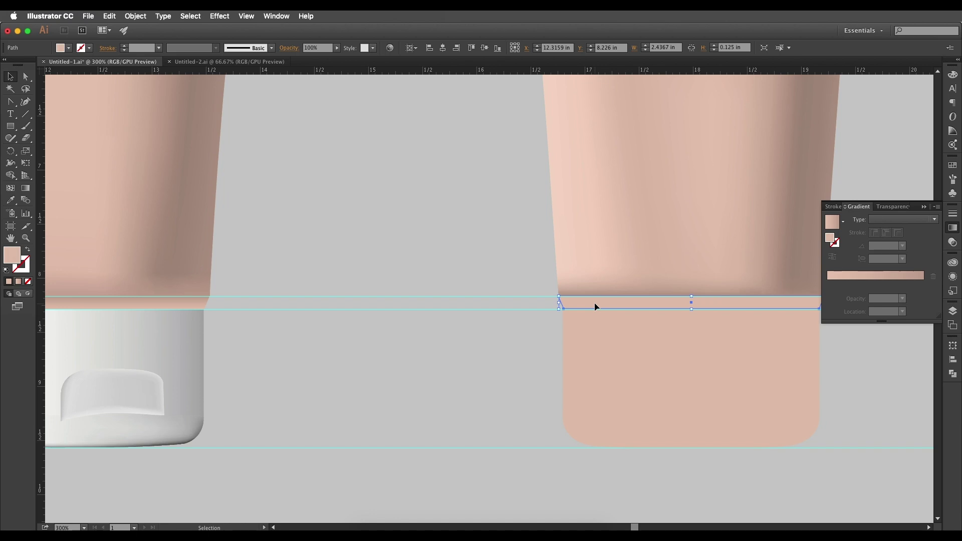
{"action": "left_click", "coordinate": [24, 190]}
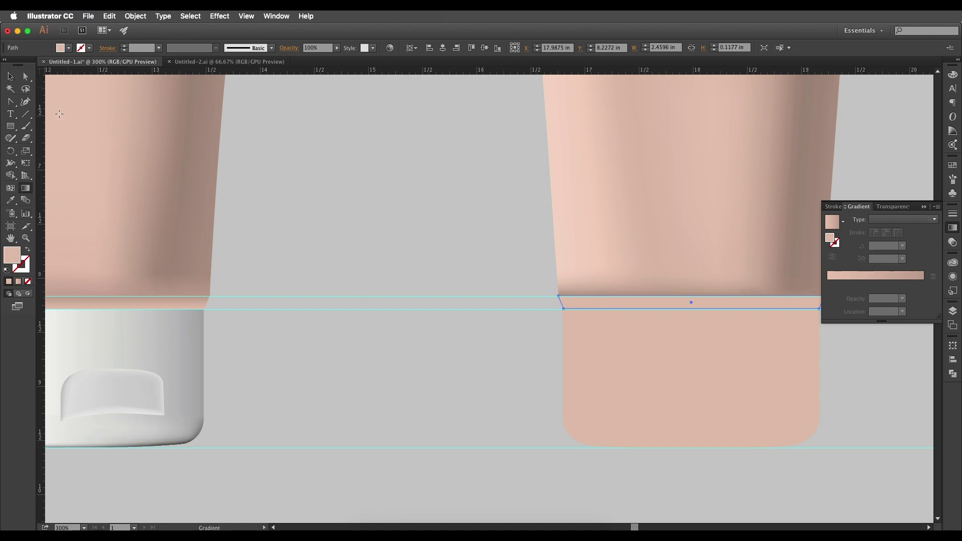
{"action": "left_click", "coordinate": [68, 48]}
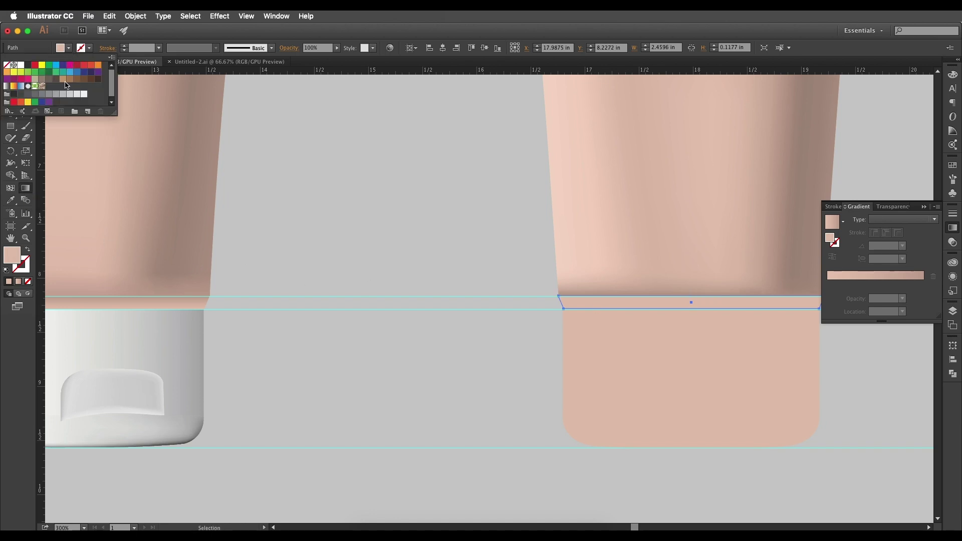
{"action": "left_click", "coordinate": [7, 87]}
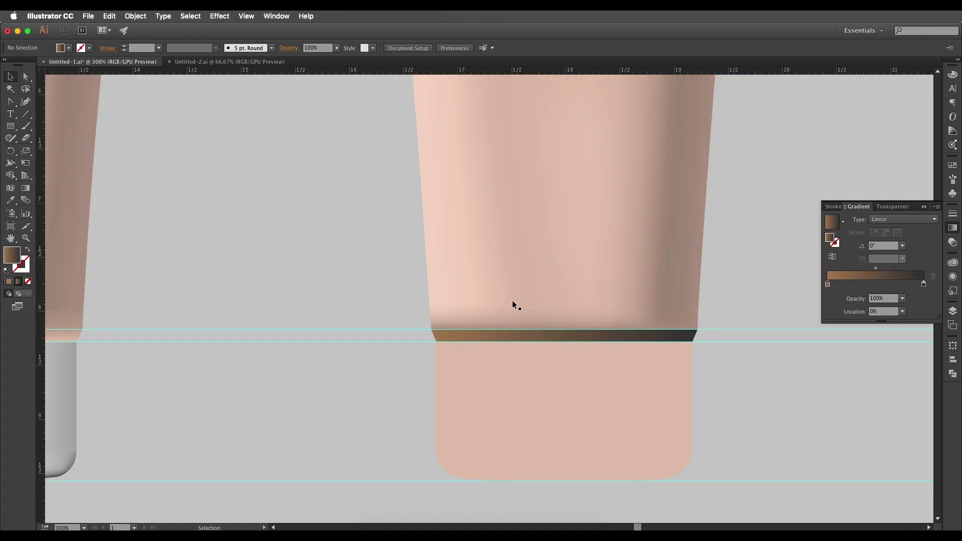
Step: Sample the shadow tone at the body's lower edge and copy its hex code b69a8c
{"action": "key", "text": "i"}
{"action": "left_click", "coordinate": [576, 325]}
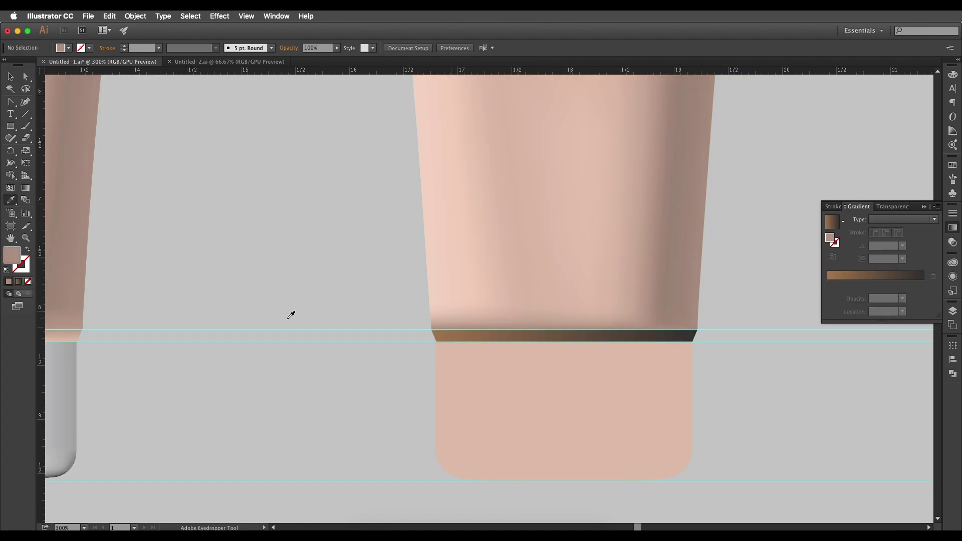
{"action": "double_click", "coordinate": [17, 261]}
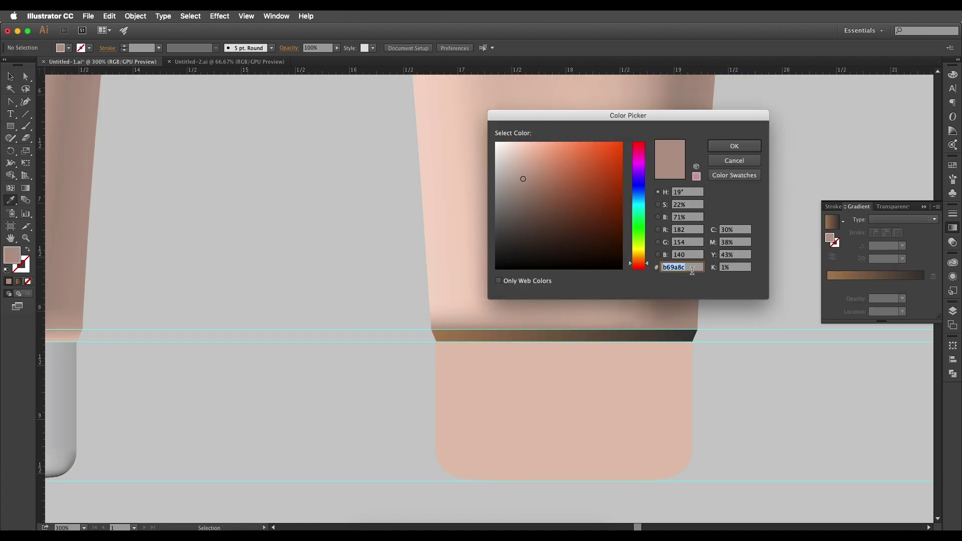
{"action": "left_click", "coordinate": [746, 149]}
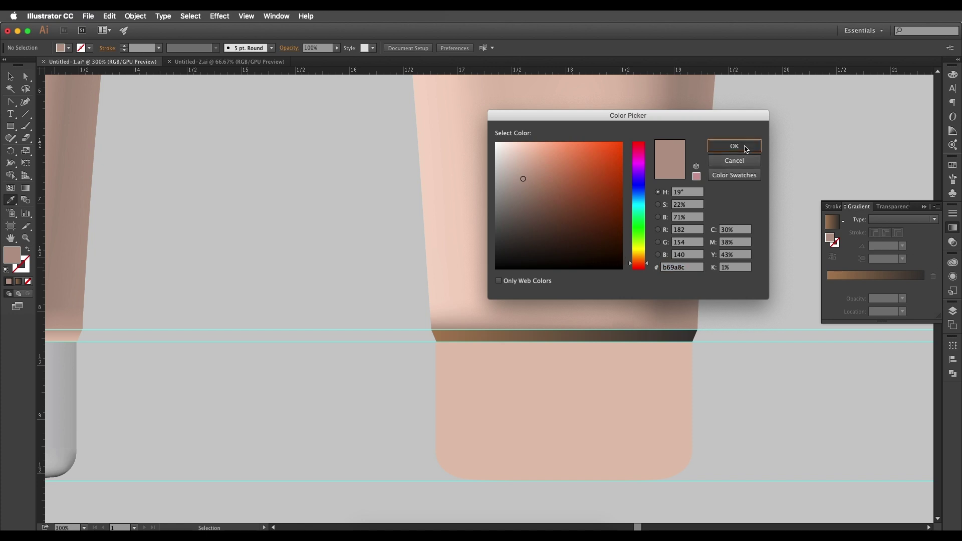
Step: Set the starting color stop of the base strip's gradient to b69a8c
{"action": "left_click", "coordinate": [10, 76]}
{"action": "left_click", "coordinate": [513, 338]}
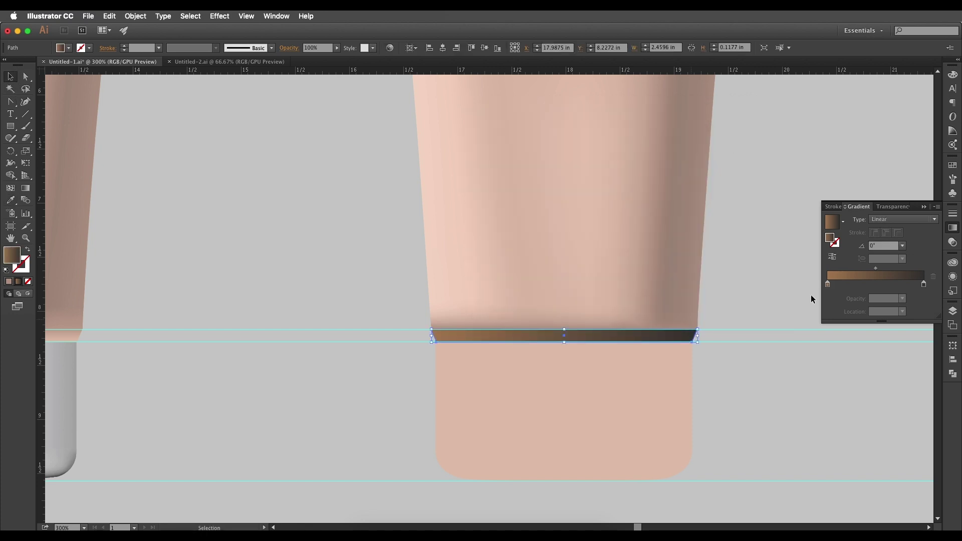
{"action": "double_click", "coordinate": [828, 284]}
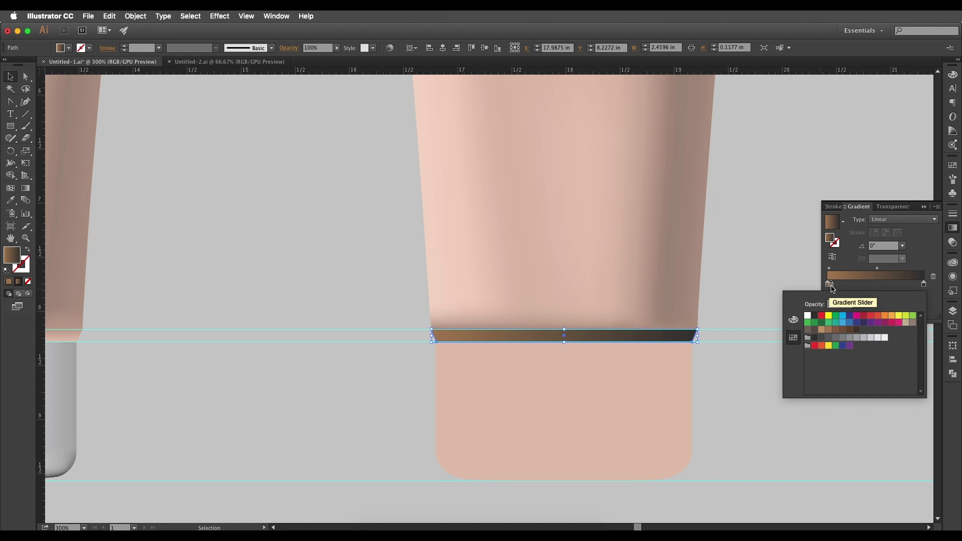
{"action": "left_click", "coordinate": [793, 323]}
{"action": "left_click", "coordinate": [908, 373]}
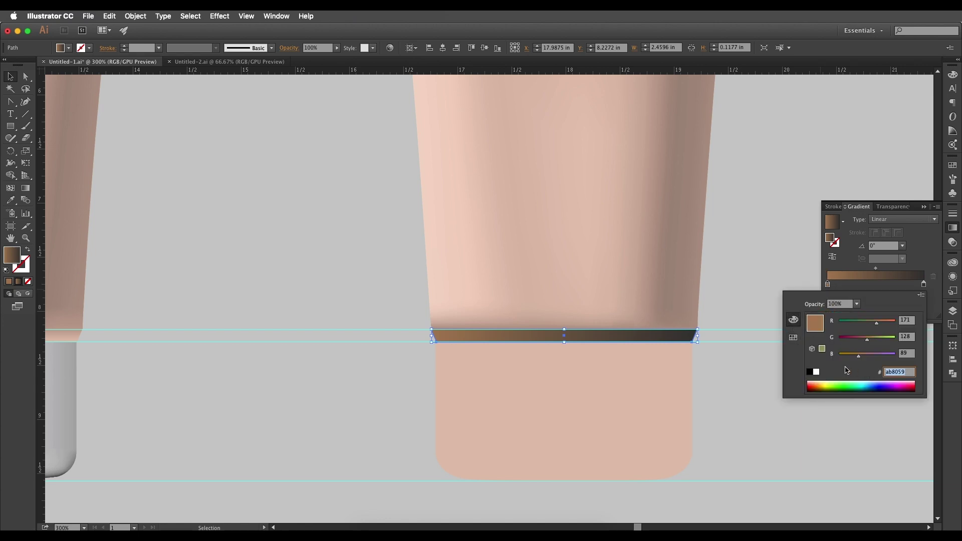
{"action": "type", "text": "b69a8c"}
{"action": "key", "text": "Return"}
Step: Sample the light highlight tone along the body's left side and copy its hex code f5d7c8
{"action": "key", "text": "space"}
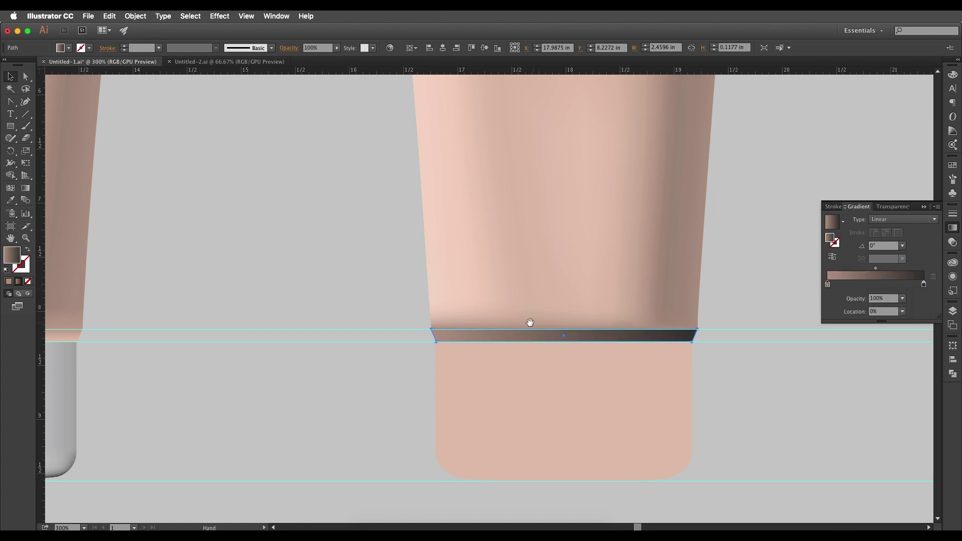
{"action": "left_click_drag", "start_coordinate": [529, 322], "coordinate": [591, 329]}
{"action": "left_click", "coordinate": [10, 77]}
{"action": "left_click", "coordinate": [409, 205]}
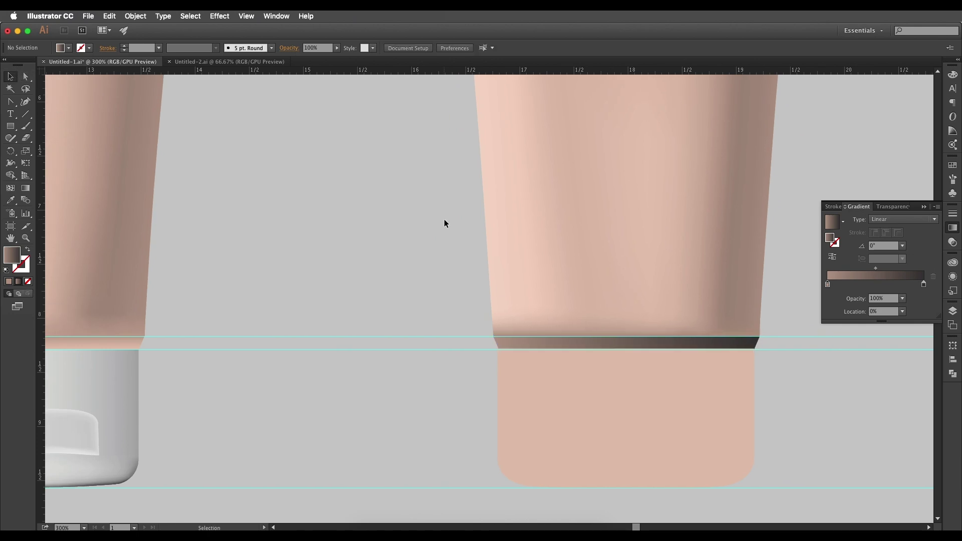
{"action": "key", "text": "i"}
{"action": "left_click", "coordinate": [489, 217]}
{"action": "double_click", "coordinate": [10, 259]}
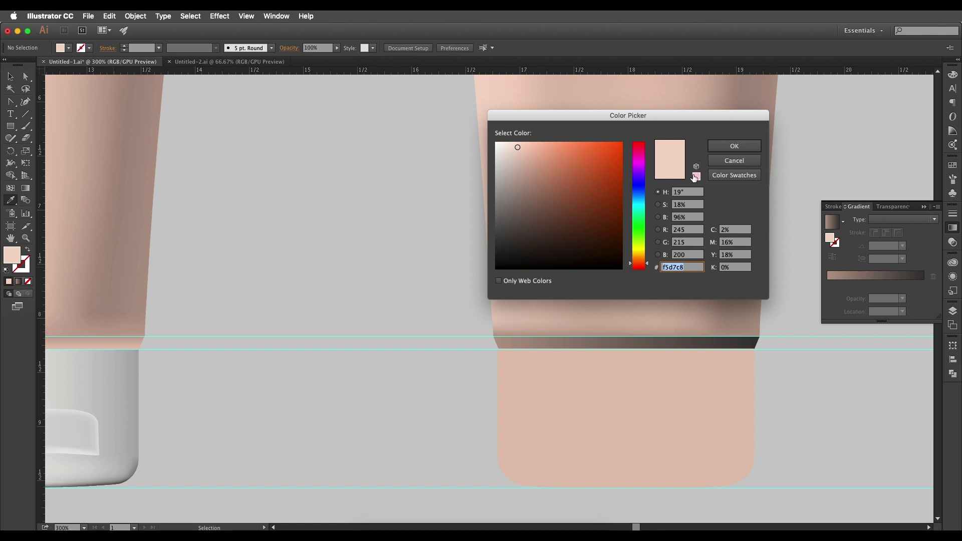
{"action": "left_click", "coordinate": [734, 146]}
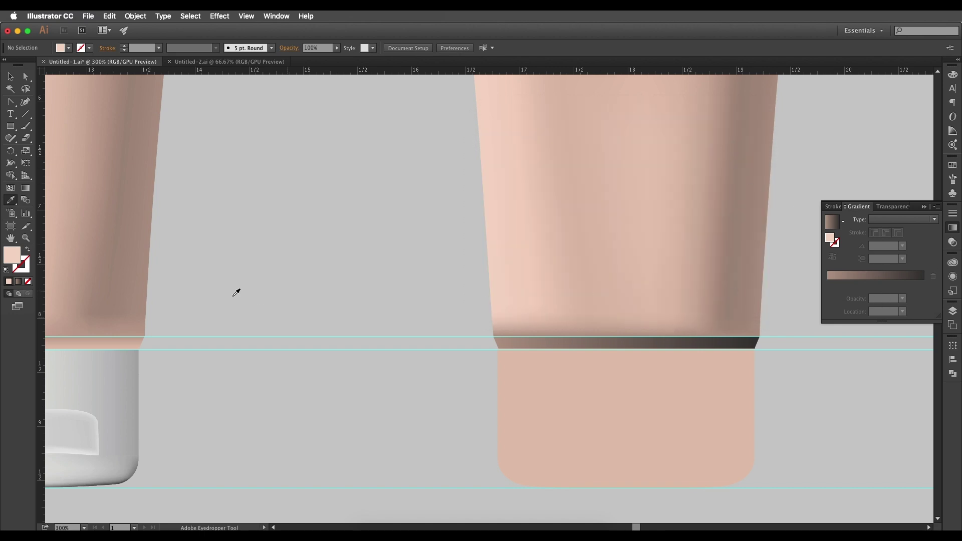
Step: Set the end color stop of the base strip's gradient to the copied tone f5d7c8
{"action": "key", "text": "v"}
{"action": "left_click", "coordinate": [570, 346]}
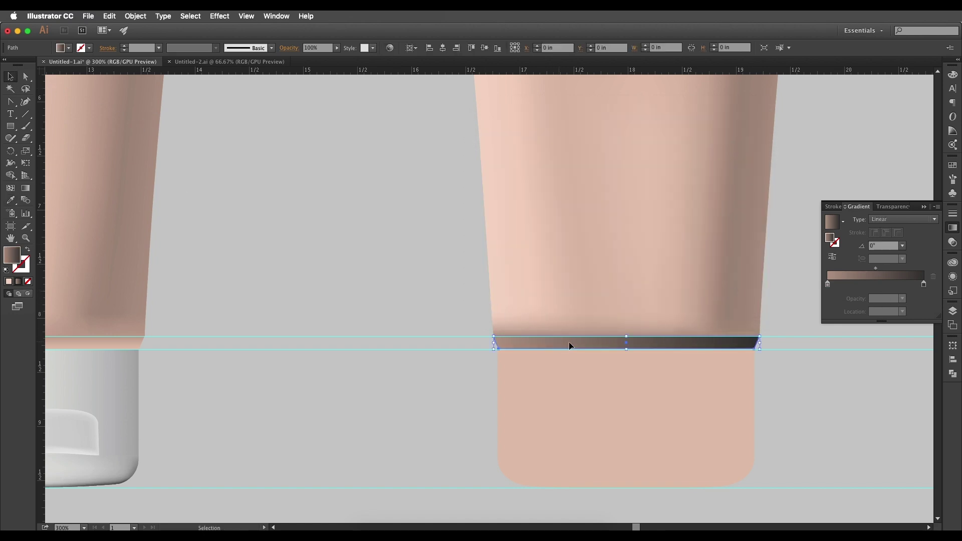
{"action": "double_click", "coordinate": [923, 284]}
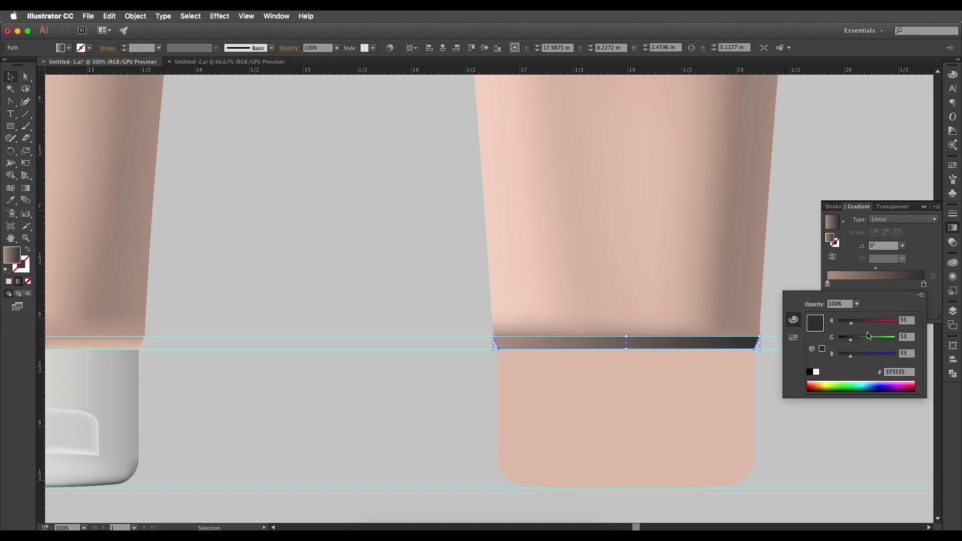
{"action": "left_click", "coordinate": [909, 374]}
{"action": "key", "text": "super+v"}
{"action": "key", "text": "Return"}
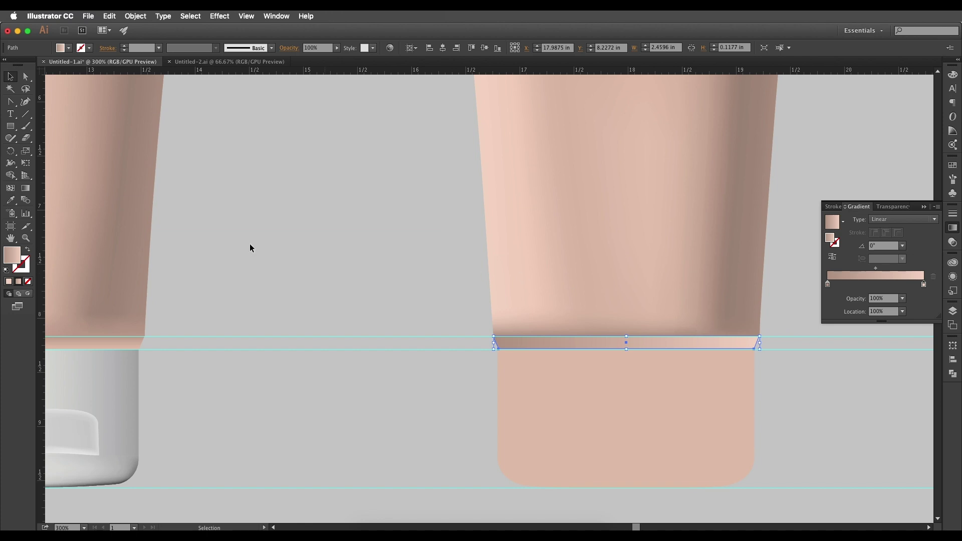
Step: Redirect the base strip's gradient vertically at -90°, running from the dark tone above to the light tone below
{"action": "left_click", "coordinate": [25, 188]}
{"action": "left_click_drag", "start_coordinate": [644, 337], "coordinate": [644, 348]}
{"action": "key", "text": "super+minus"}
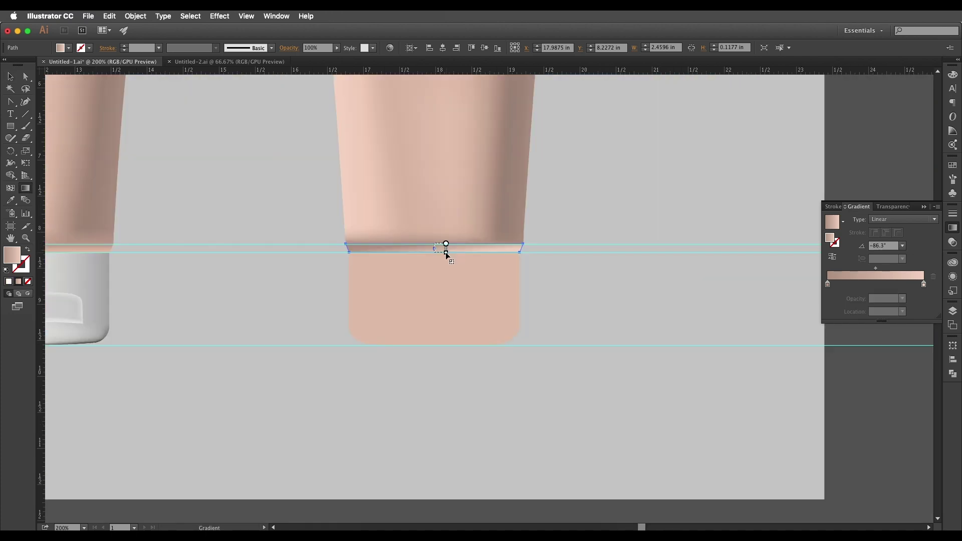
{"action": "left_click_drag", "start_coordinate": [446, 244], "coordinate": [446, 254]}
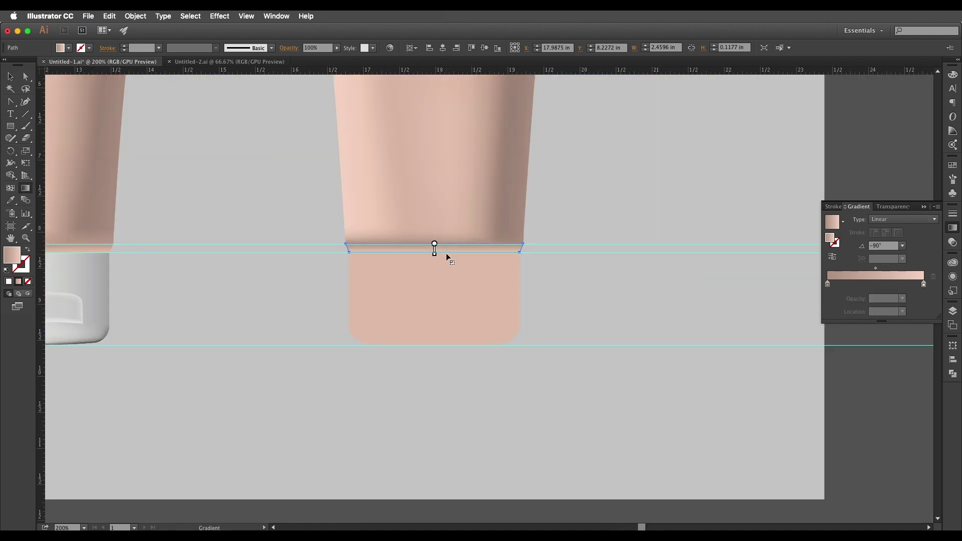
{"action": "key", "text": "super+plus"}
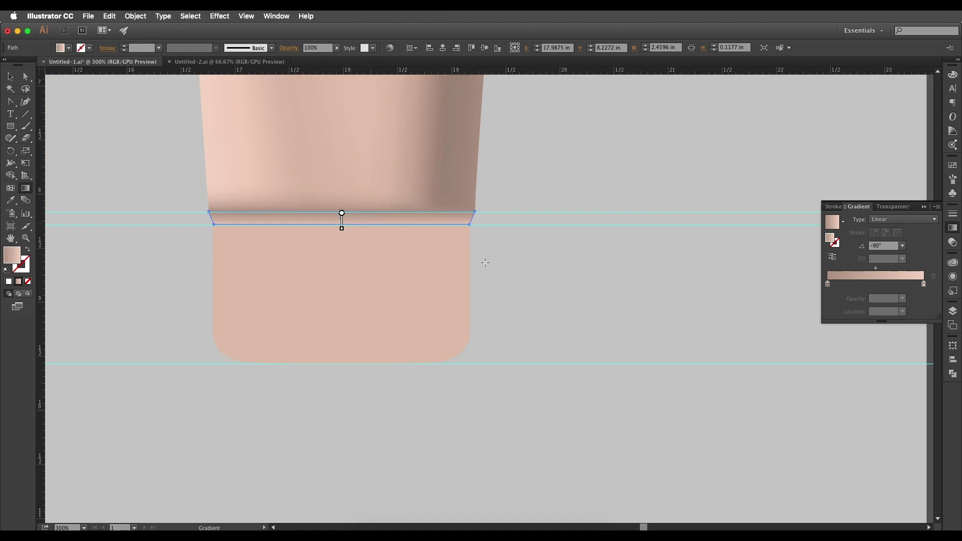
Step: Compare the shaded tube with the reference tube and examine the mesh line layout of the reference cap
{"action": "key", "text": "super+minus"}
{"action": "key", "text": "super+minus"}
{"action": "key", "text": "v"}
{"action": "left_click", "coordinate": [362, 216]}
{"action": "left_click_drag", "start_coordinate": [469, 79], "coordinate": [528, 249]}
{"action": "scroll", "coordinate": [575, 306], "scroll_direction": "left", "scroll_amount": 2}
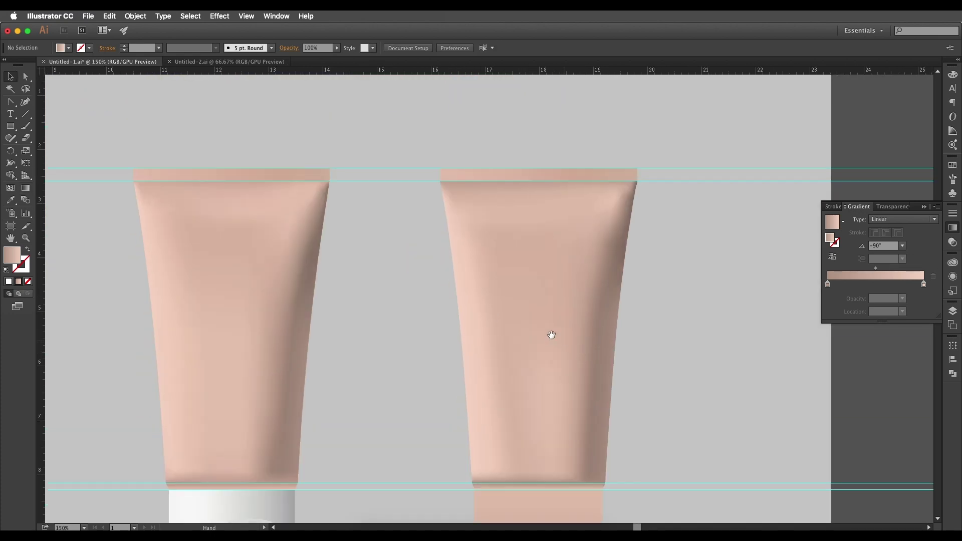
{"action": "scroll", "coordinate": [516, 333], "scroll_direction": "down", "scroll_amount": 5}
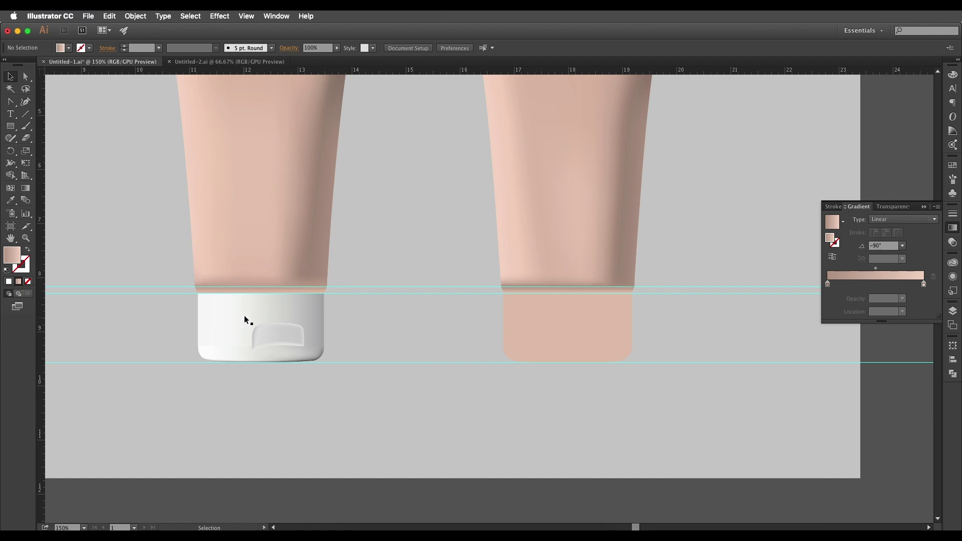
{"action": "key", "text": "super+plus"}
{"action": "scroll", "coordinate": [350, 312], "scroll_direction": "down", "scroll_amount": 1}
{"action": "left_click", "coordinate": [571, 317]}
{"action": "scroll", "coordinate": [571, 316], "scroll_direction": "right", "scroll_amount": 10}
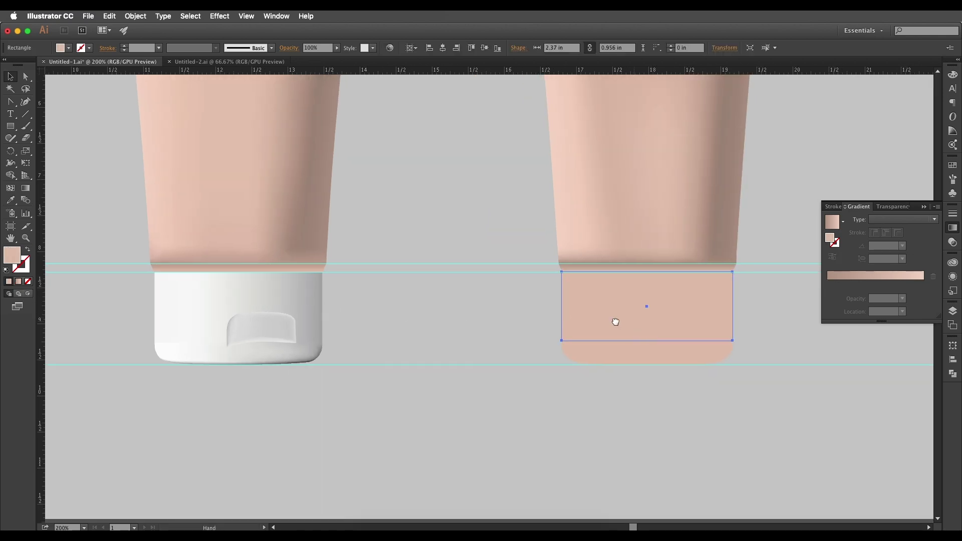
{"action": "scroll", "coordinate": [423, 316], "scroll_direction": "left", "scroll_amount": 7}
{"action": "left_click", "coordinate": [236, 300]}
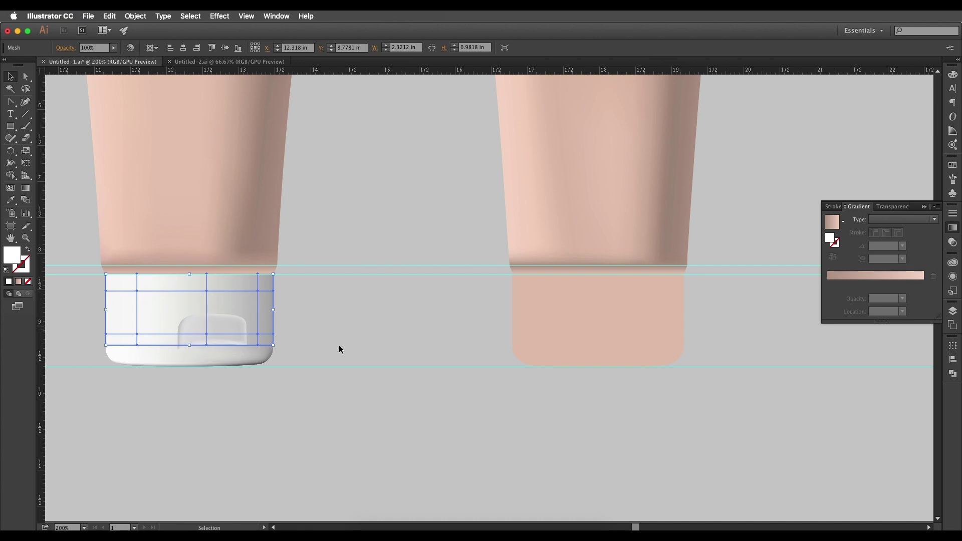
Step: Fill the new cap's upper rectangle with a very light grey swatch
{"action": "left_click", "coordinate": [625, 327]}
{"action": "left_click", "coordinate": [583, 311]}
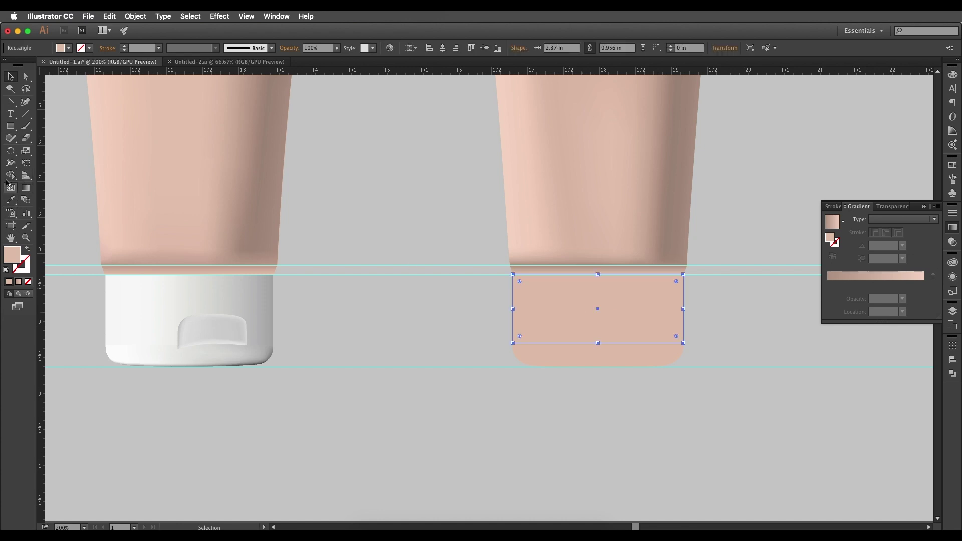
{"action": "left_click", "coordinate": [69, 49]}
{"action": "left_click", "coordinate": [84, 99]}
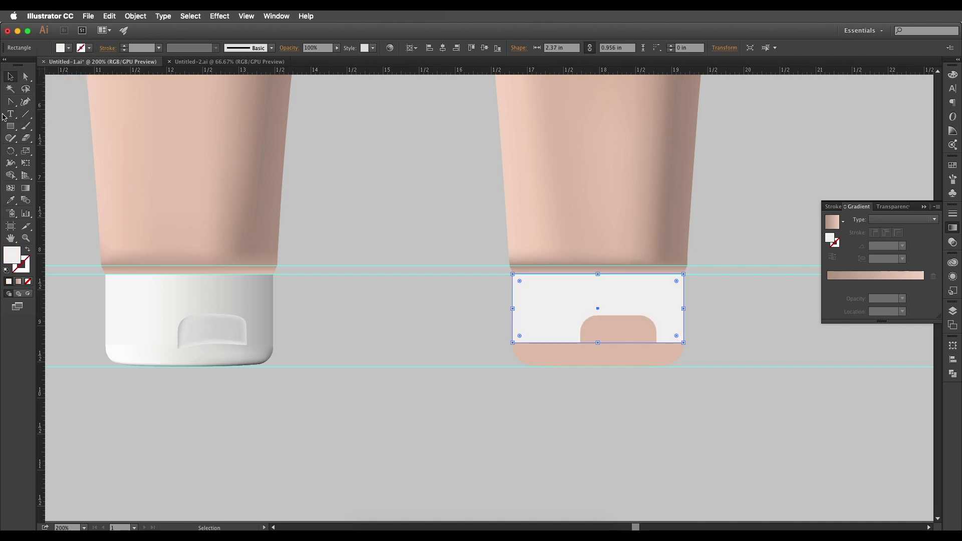
Step: Add mesh points near the cap rectangle's upper right and slightly right of its middle, sharing one horizontal mesh line
{"action": "key", "text": "u"}
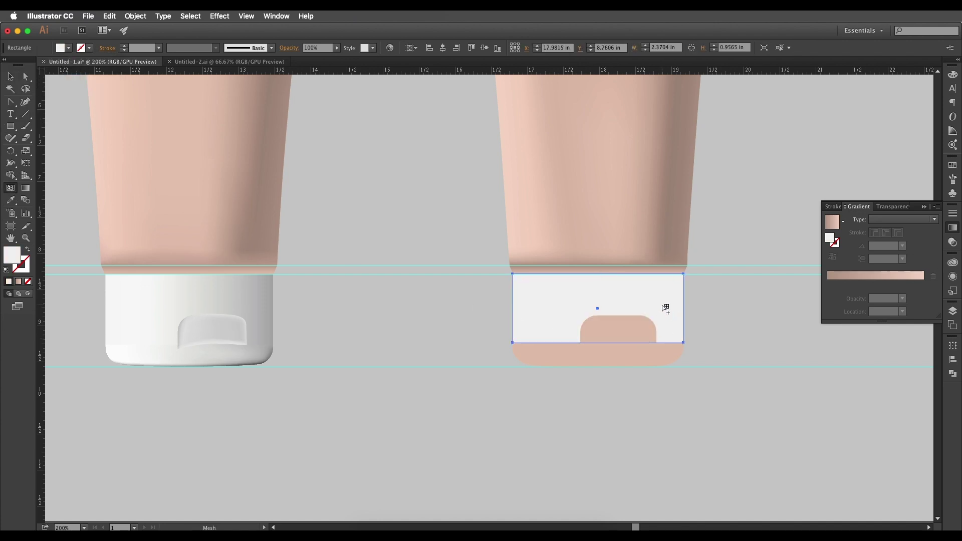
{"action": "left_click", "coordinate": [668, 286]}
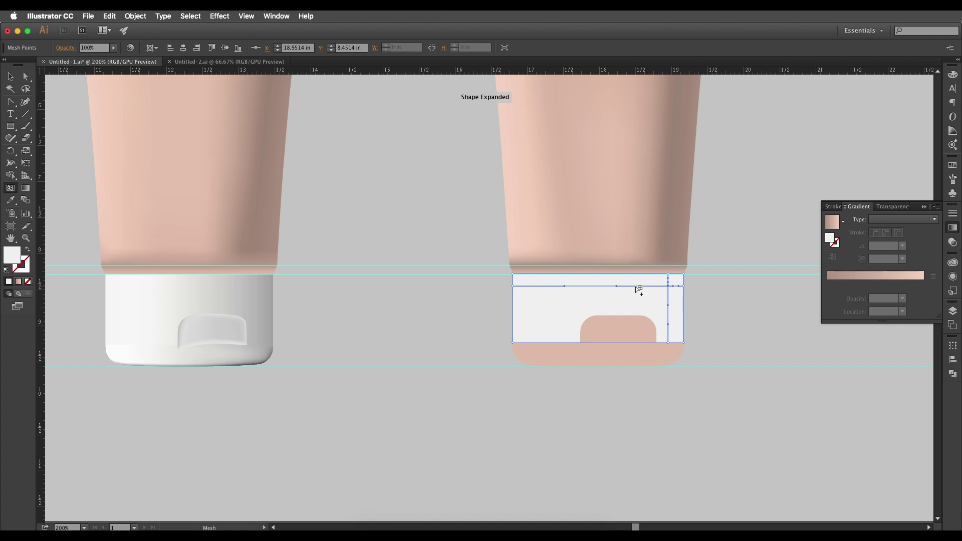
{"action": "left_click", "coordinate": [609, 286]}
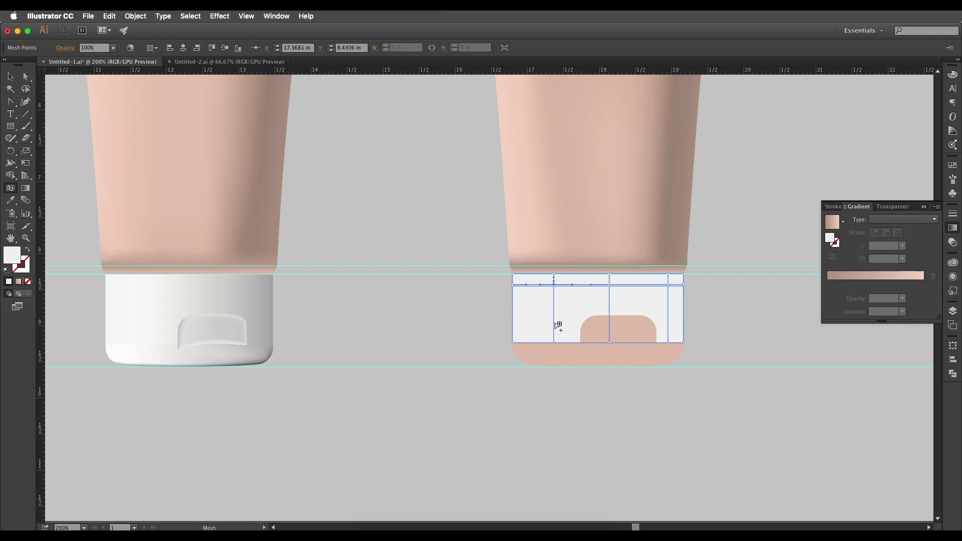
Step: Add a vertical mesh line through the cap rectangle's left part, placing its point exactly on the existing horizontal mesh line
{"action": "key", "text": "v"}
{"action": "key", "text": "u"}
{"action": "scroll", "coordinate": [552, 286], "scroll_direction": "up", "scroll_amount": 1}
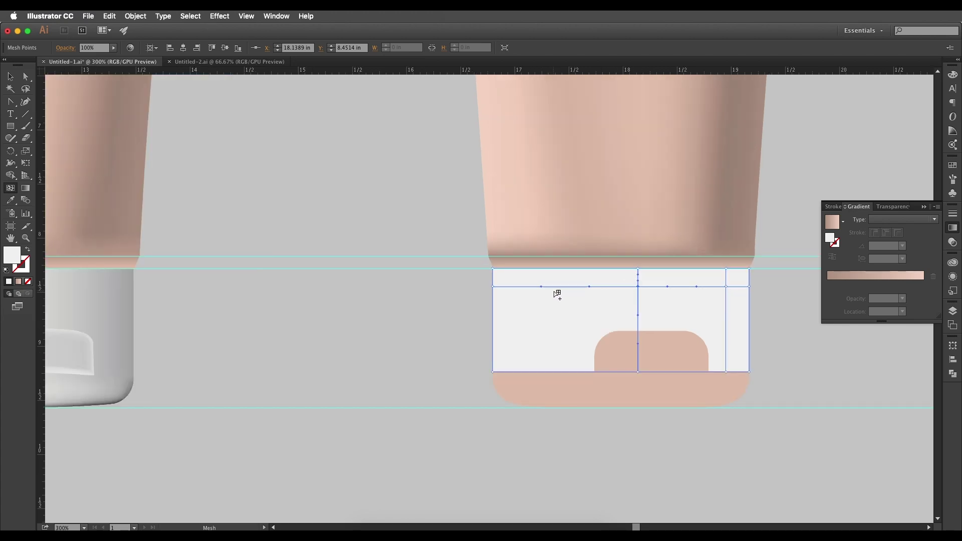
{"action": "left_click", "coordinate": [552, 292]}
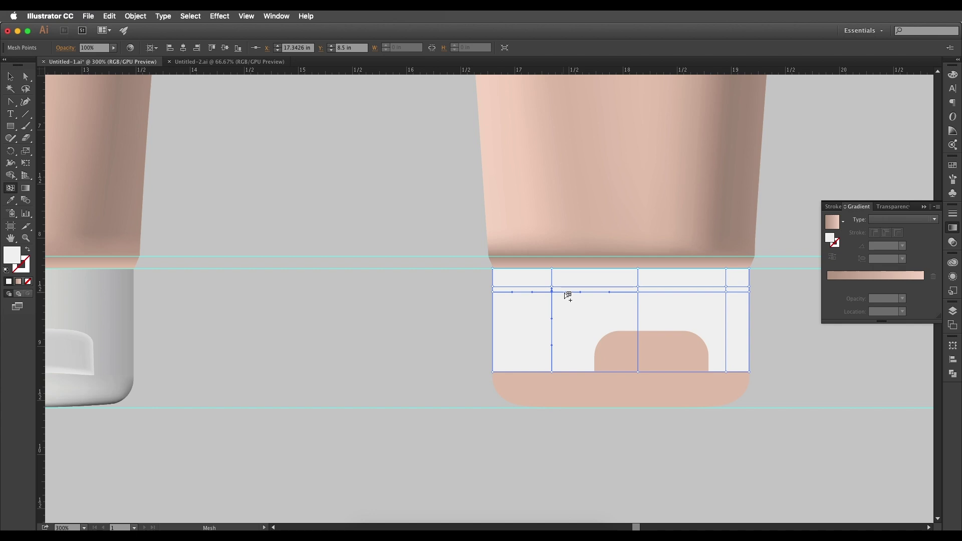
{"action": "key", "text": "super+z"}
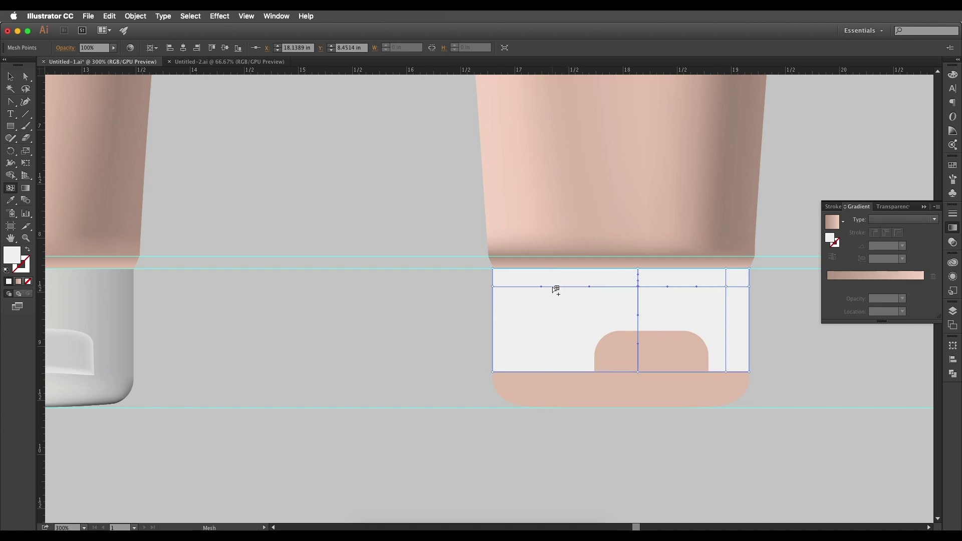
{"action": "left_click", "coordinate": [552, 286]}
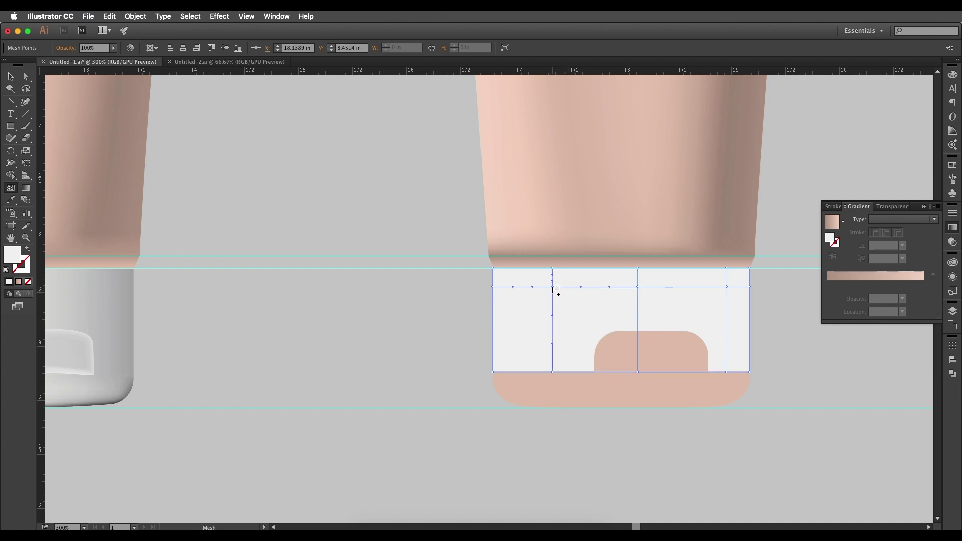
Step: Add a lower horizontal mesh line to the unfinished tube's white cap rectangle, comparing it with the finished cap's mesh
{"action": "left_click", "coordinate": [552, 359]}
{"action": "left_click", "coordinate": [10, 78]}
{"action": "left_click", "coordinate": [264, 180]}
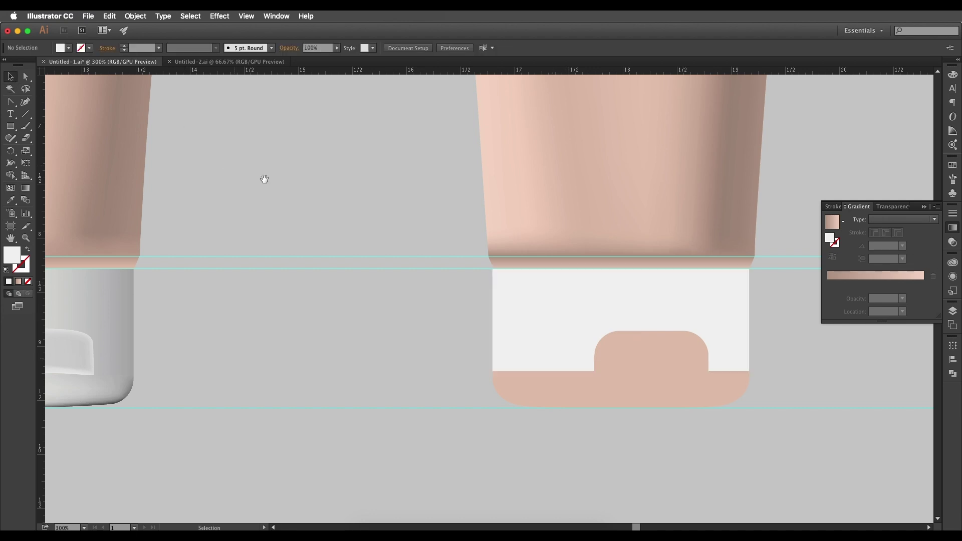
{"action": "left_click_drag", "start_coordinate": [264, 179], "coordinate": [453, 197]}
{"action": "left_click", "coordinate": [302, 327]}
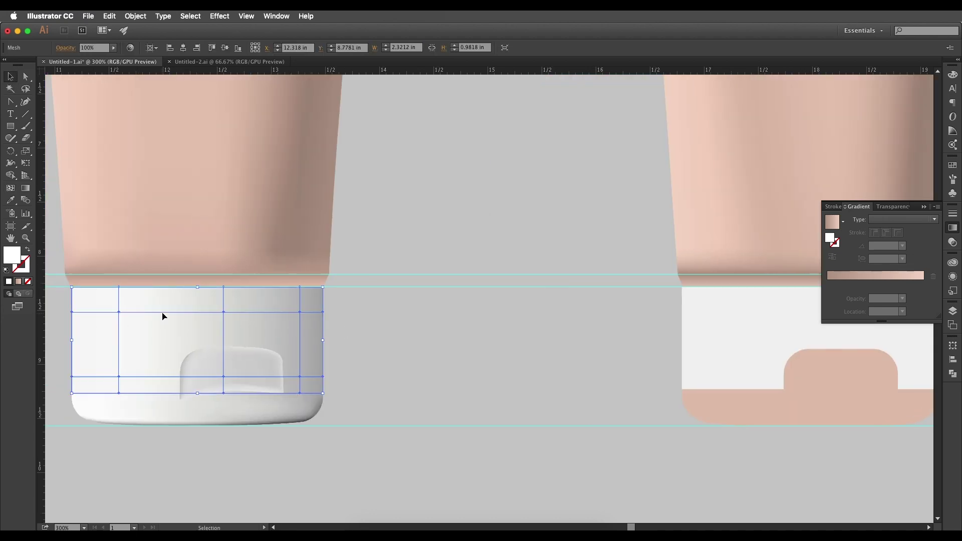
{"action": "left_click", "coordinate": [754, 339]}
{"action": "left_click_drag", "start_coordinate": [754, 339], "coordinate": [581, 337]}
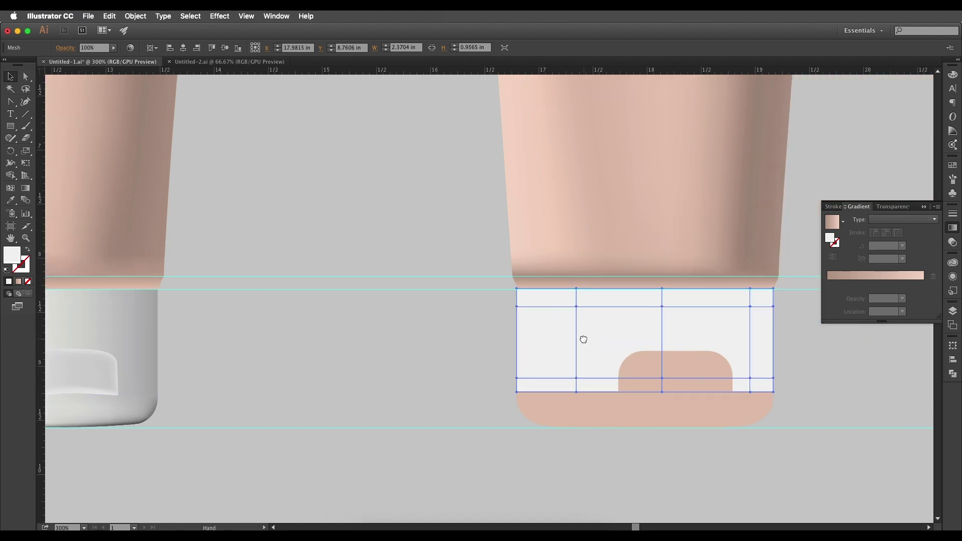
Step: Bring the white cap mesh to the front, above the peach flap shape
{"action": "key", "text": "a"}
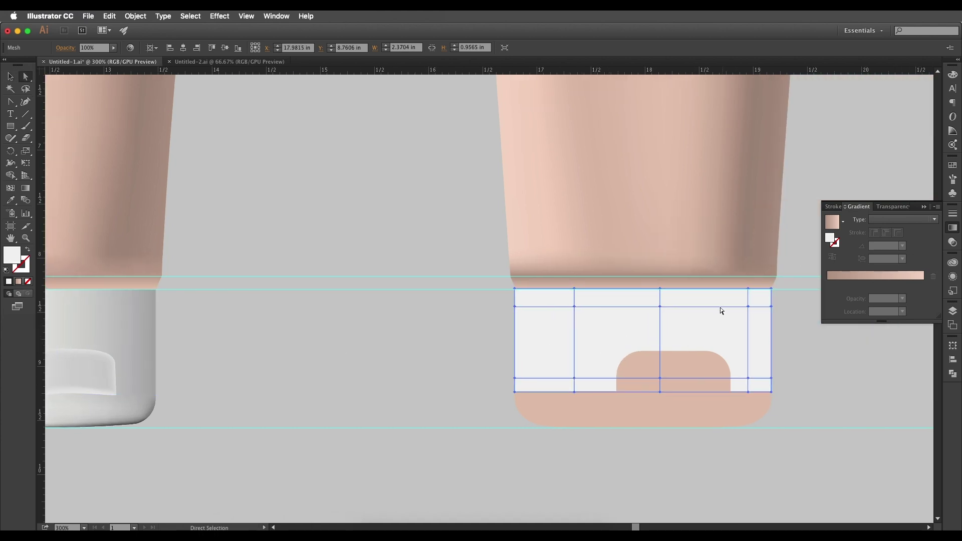
{"action": "right_click", "coordinate": [721, 319]}
{"action": "mouse_move", "coordinate": [750, 373]}
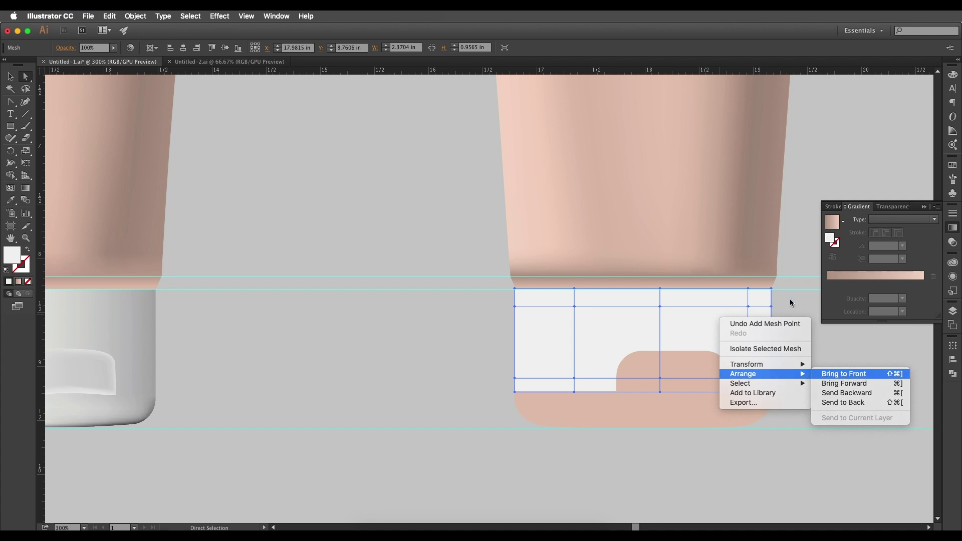
Step: Colour all mesh points on the cap's right edge grey aaaaaa, starting from a sample of the finished cap's right edge
{"action": "left_click", "coordinate": [772, 290]}
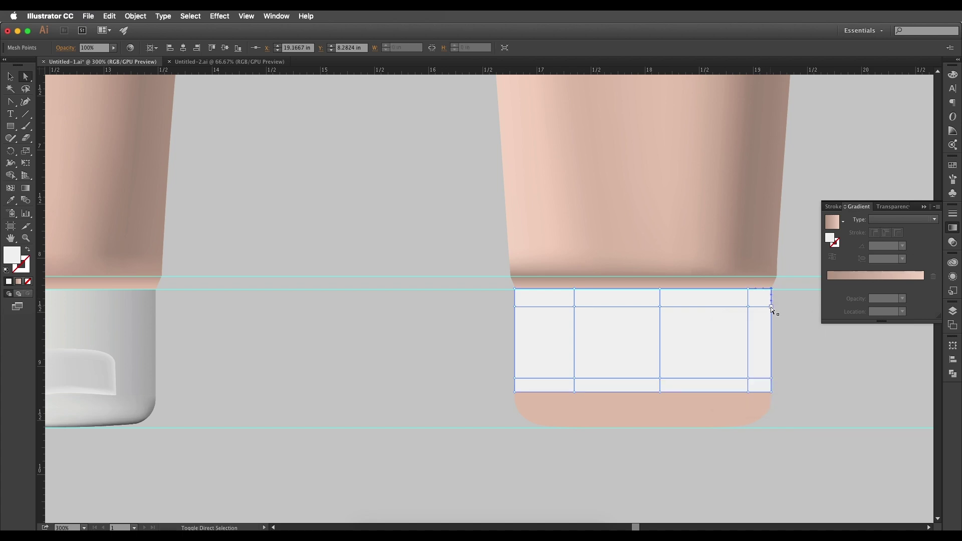
{"action": "left_click", "coordinate": [772, 306]}
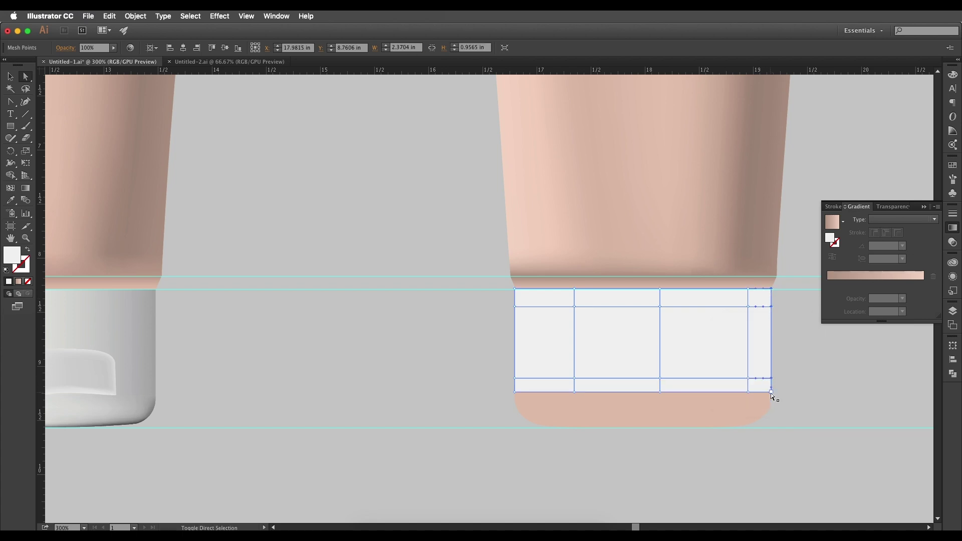
{"action": "key", "text": "i"}
{"action": "left_click", "coordinate": [155, 340]}
{"action": "scroll", "coordinate": [155, 340], "scroll_direction": "left", "scroll_amount": 2}
{"action": "scroll", "coordinate": [155, 341], "scroll_direction": "down", "scroll_amount": 1}
{"action": "double_click", "coordinate": [13, 261]}
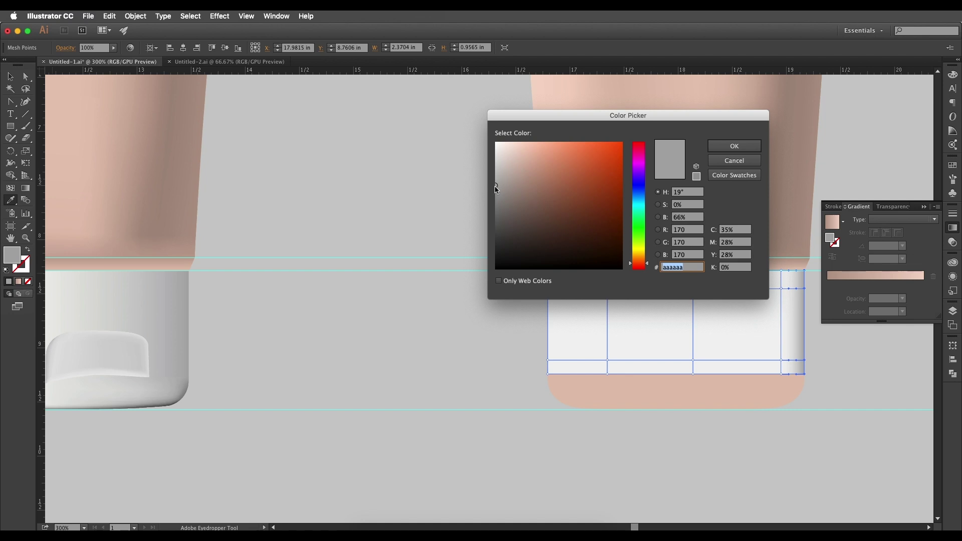
{"action": "left_click", "coordinate": [734, 146]}
Step: Colour the mesh points in the column beside the cap's right edge with grey sampled from the finished cap
{"action": "key", "text": "a"}
{"action": "left_click", "coordinate": [780, 302]}
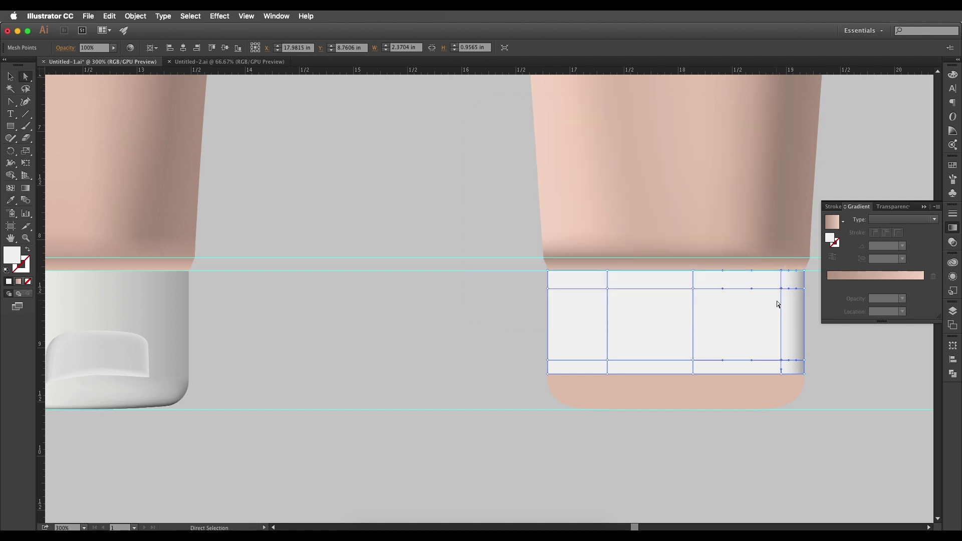
{"action": "left_click", "coordinate": [781, 373]}
{"action": "key", "text": "i"}
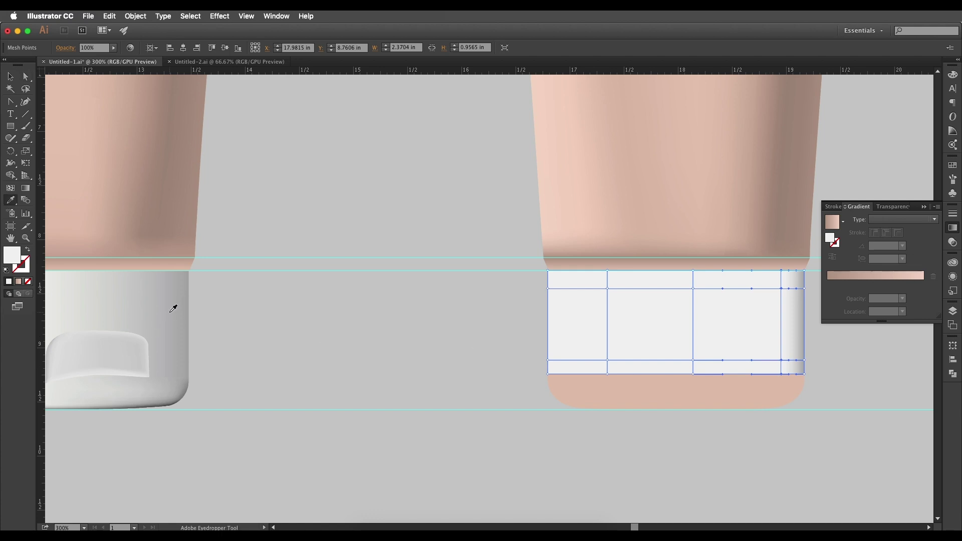
{"action": "left_click", "coordinate": [172, 309]}
Step: Colour the cap's middle column of mesh points light grey e9eae8, sampled from the finished cap
{"action": "key", "text": "a"}
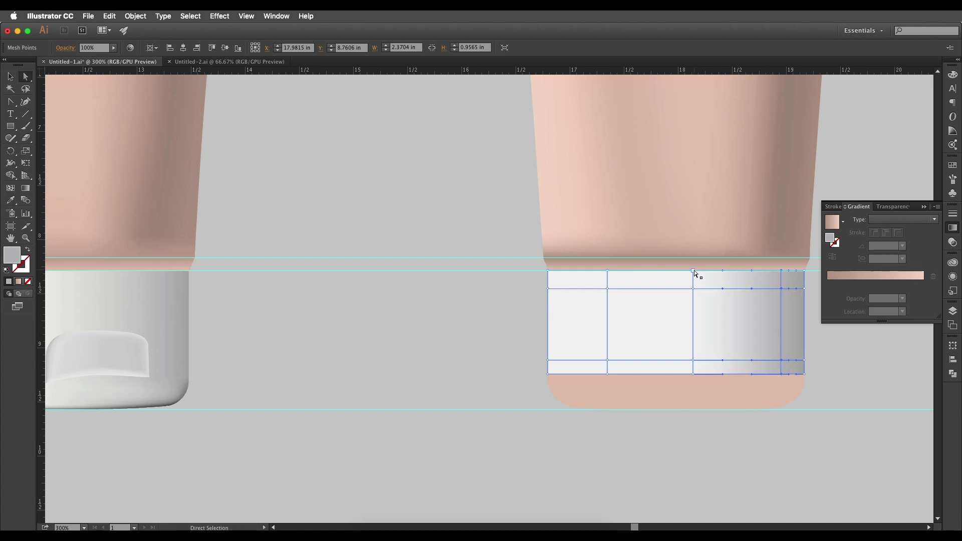
{"action": "left_click", "coordinate": [693, 271]}
{"action": "left_click", "coordinate": [690, 339]}
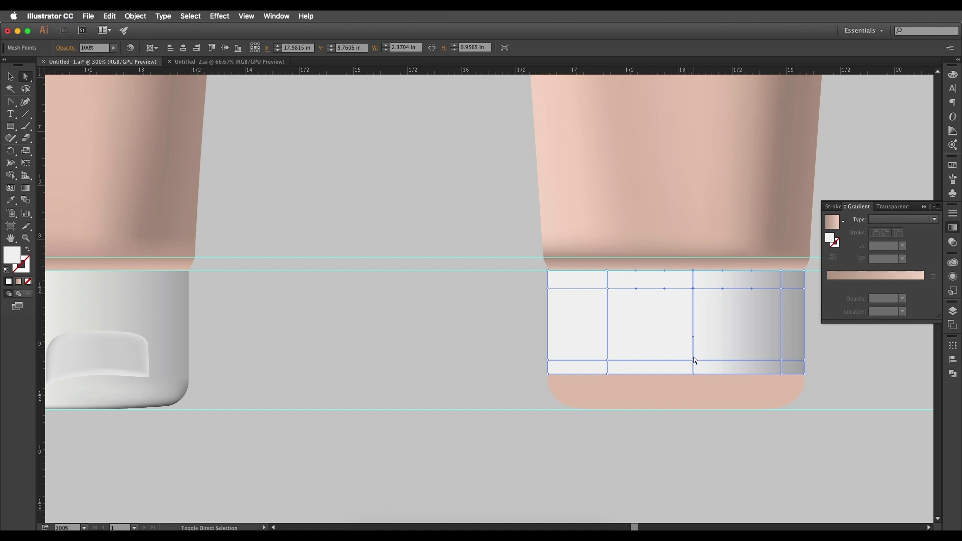
{"action": "left_click", "coordinate": [693, 374], "text": "shift"}
{"action": "scroll", "coordinate": [692, 372], "scroll_direction": "left", "scroll_amount": 3}
{"action": "key", "text": "i"}
{"action": "left_click", "coordinate": [117, 288]}
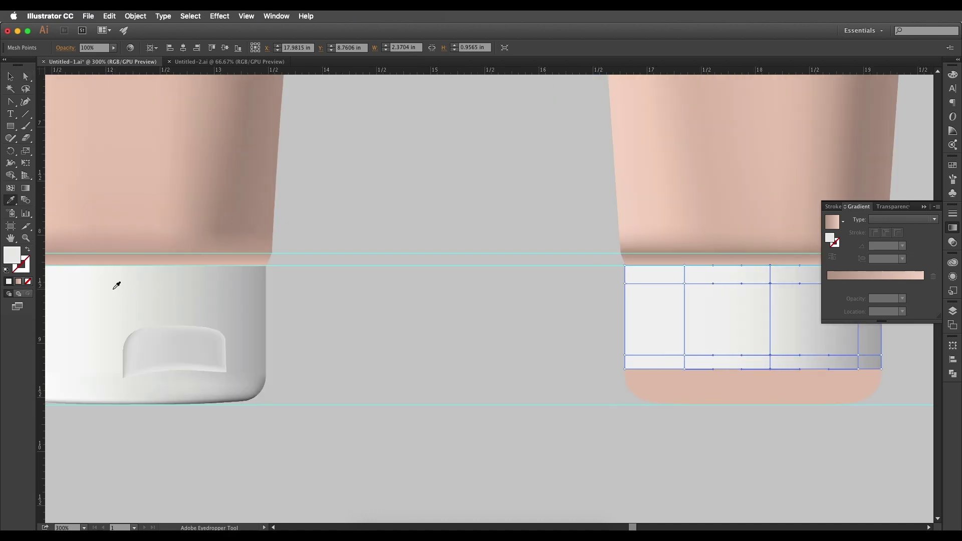
{"action": "key", "text": "a"}
{"action": "double_click", "coordinate": [17, 260]}
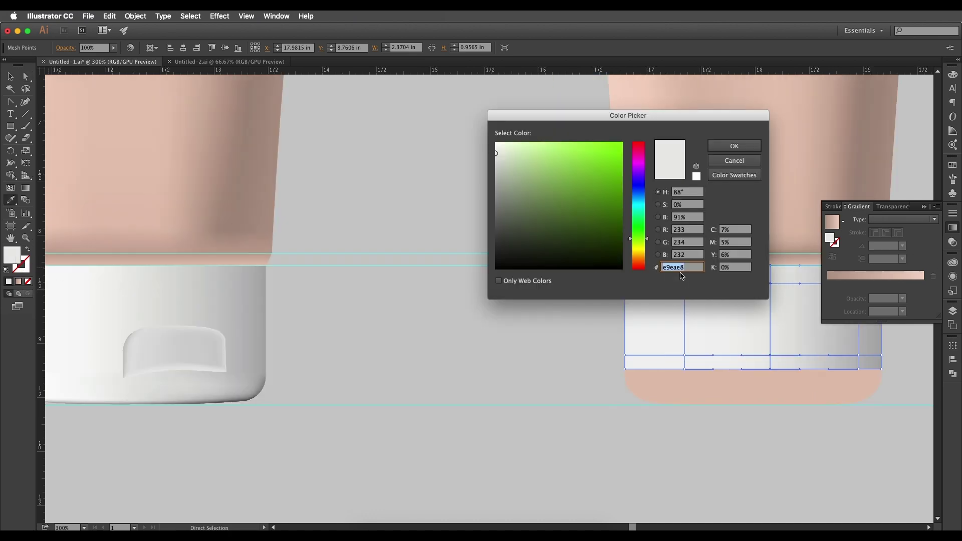
{"action": "left_click", "coordinate": [734, 146]}
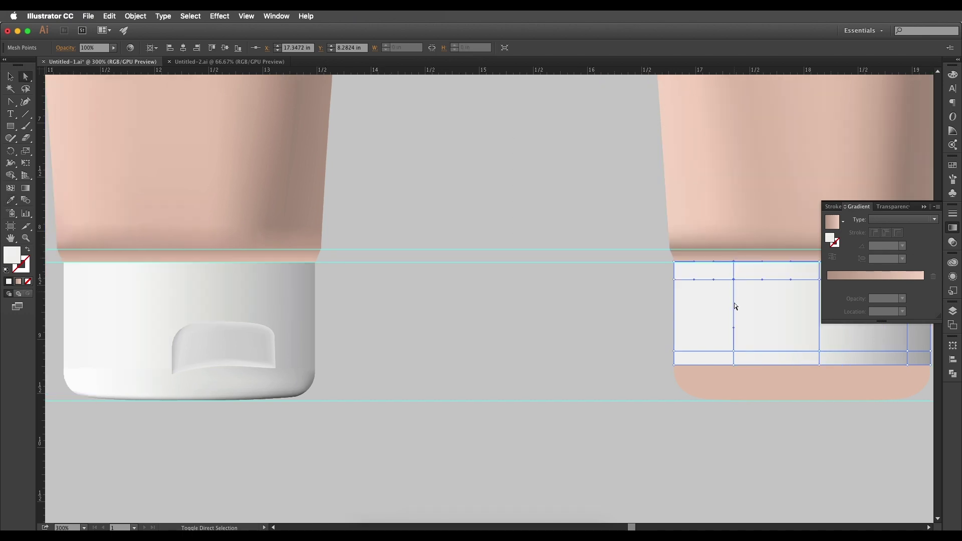
Step: Colour the mesh points in the column beside the cap's left edge off-white f4f5f4
{"action": "left_click", "coordinate": [734, 351]}
{"action": "key", "text": "i"}
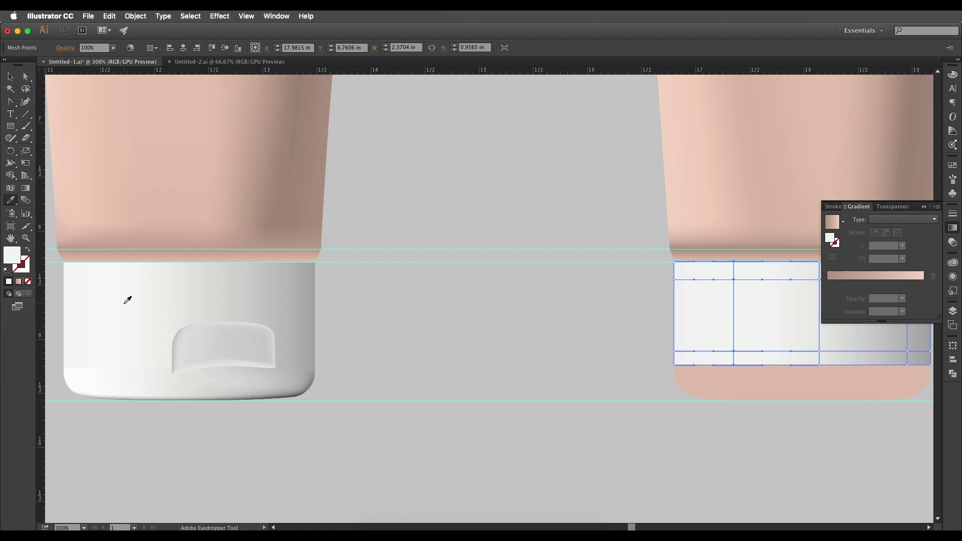
{"action": "double_click", "coordinate": [21, 261]}
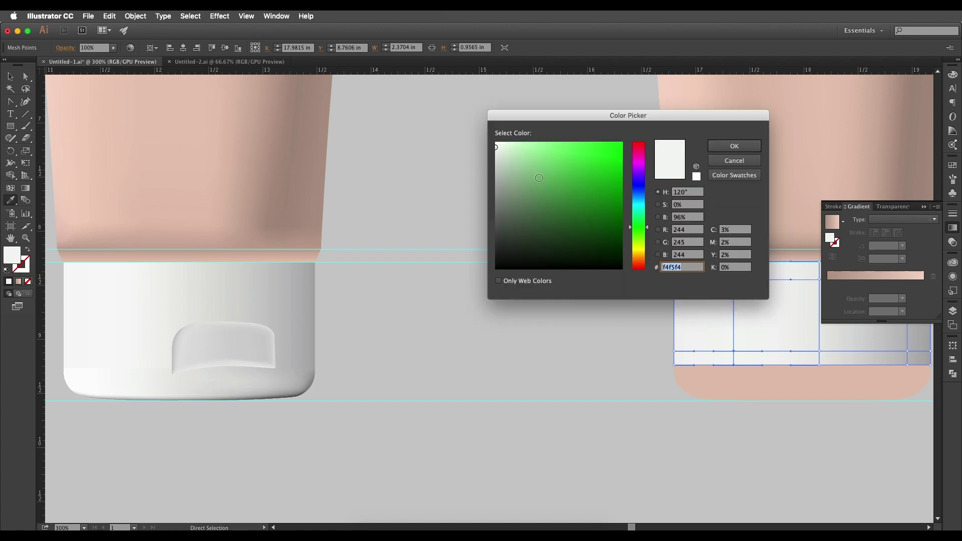
{"action": "key", "text": "Return"}
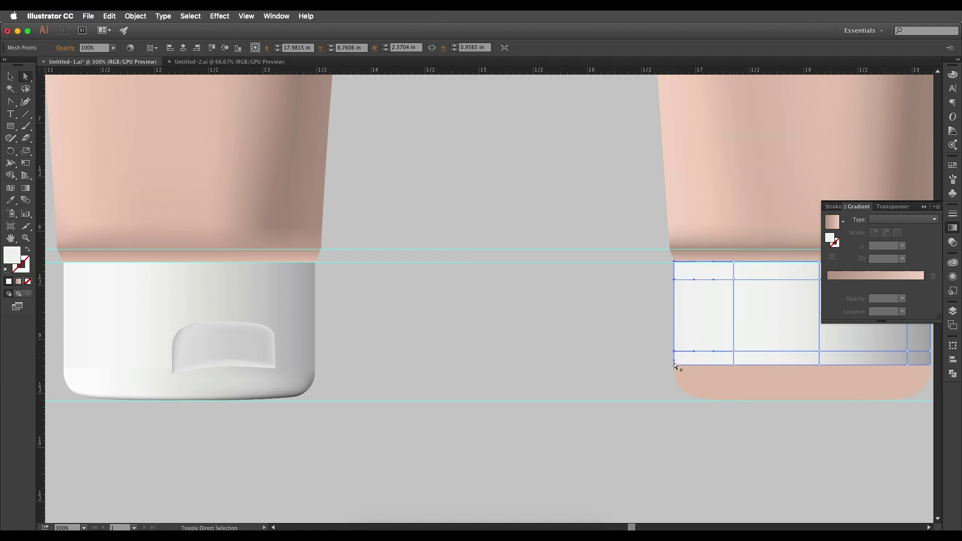
Step: Recolour the mesh points on the cap's left edge near-white and deselect the mesh
{"action": "key", "text": "i"}
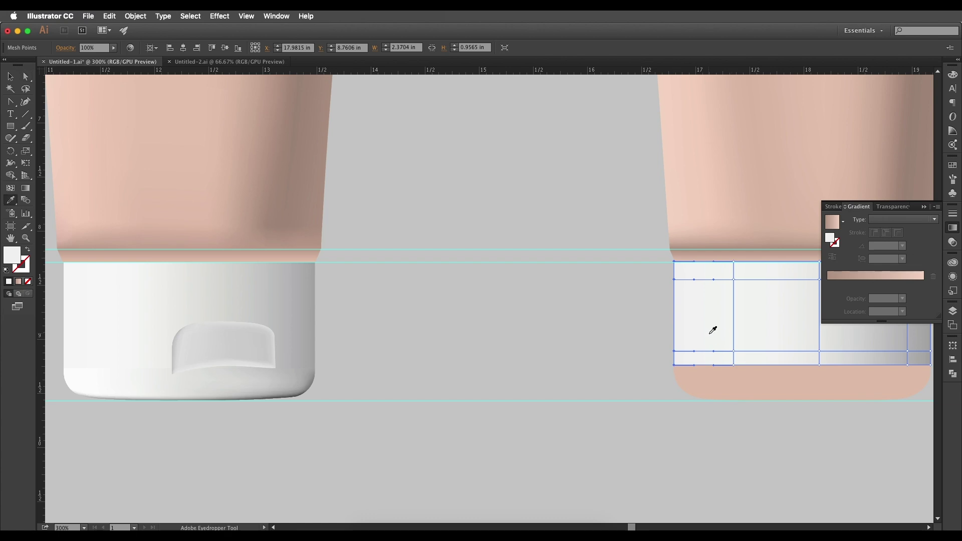
{"action": "double_click", "coordinate": [12, 256]}
{"action": "left_click", "coordinate": [742, 161]}
{"action": "left_click", "coordinate": [742, 161]}
{"action": "left_click", "coordinate": [10, 77]}
{"action": "left_click", "coordinate": [390, 152]}
{"action": "scroll", "coordinate": [522, 229], "scroll_direction": "down", "scroll_amount": 2}
{"action": "scroll", "coordinate": [554, 279], "scroll_direction": "up", "scroll_amount": 1}
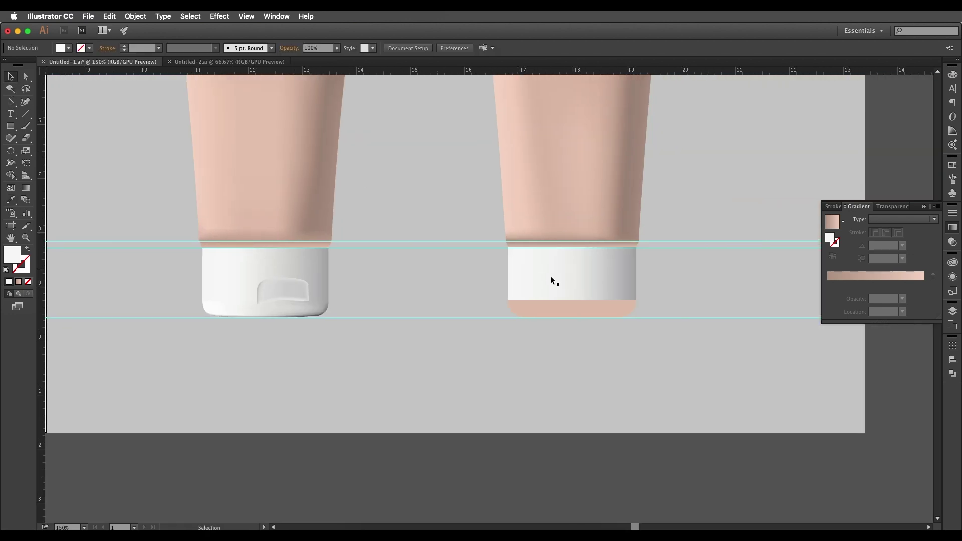
Step: Add mesh lines near both ends and along the height of the peach cap base, modelled on the finished base's mesh
{"action": "left_click", "coordinate": [238, 326]}
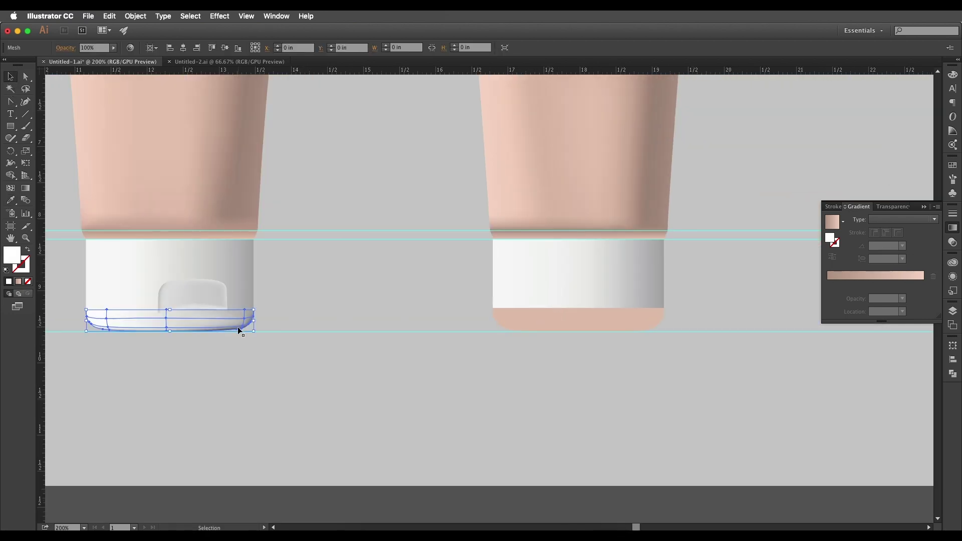
{"action": "scroll", "coordinate": [170, 327], "scroll_direction": "up", "scroll_amount": 1}
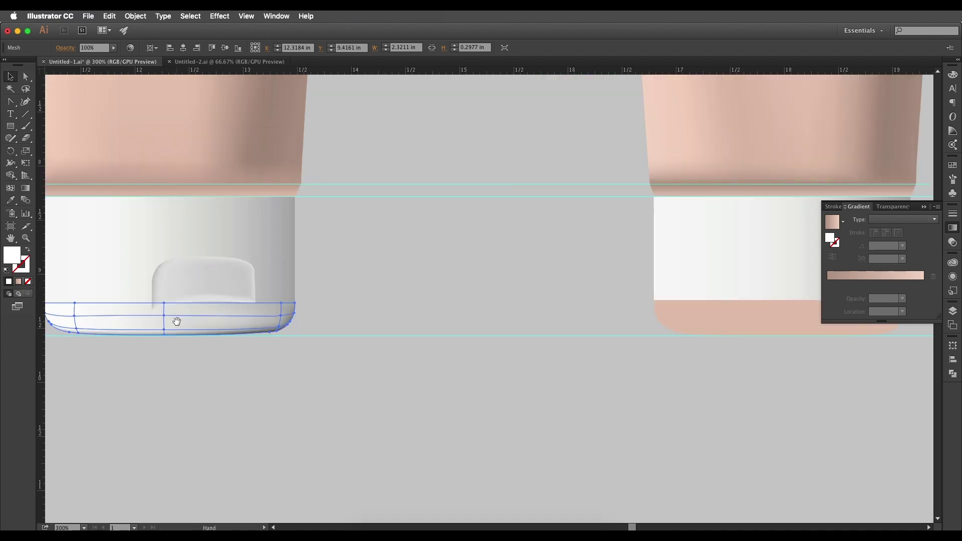
{"action": "left_click_drag", "start_coordinate": [176, 320], "coordinate": [230, 322]}
{"action": "scroll", "coordinate": [305, 327], "scroll_direction": "up", "scroll_amount": 1}
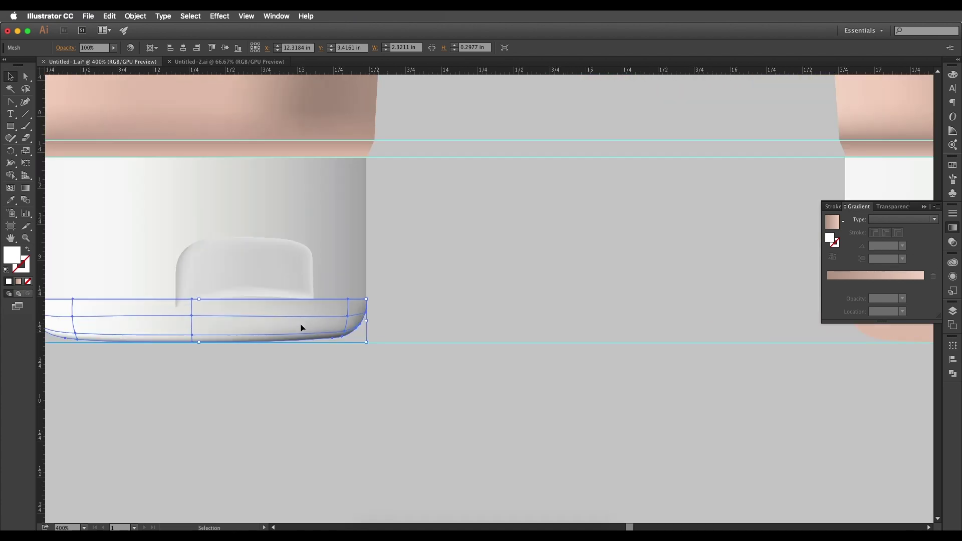
{"action": "left_click_drag", "start_coordinate": [301, 326], "coordinate": [354, 322]}
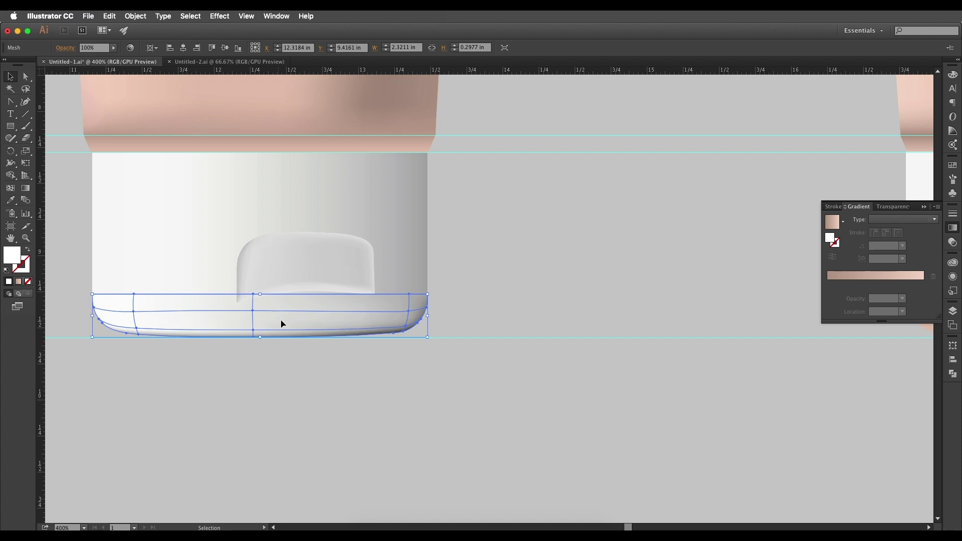
{"action": "left_click_drag", "start_coordinate": [281, 324], "coordinate": [319, 318]}
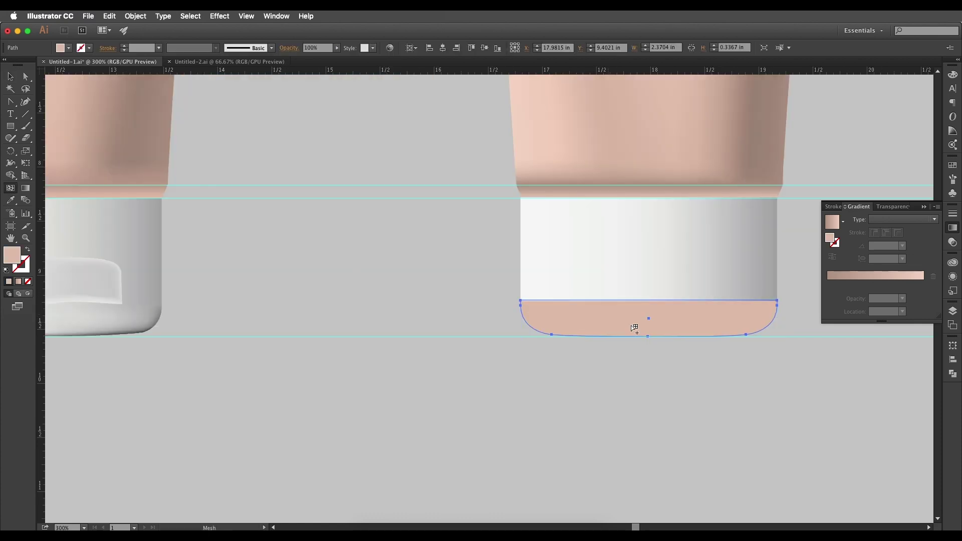
{"action": "left_click", "coordinate": [750, 313]}
{"action": "left_click", "coordinate": [580, 333]}
Step: Fill the whole cap base mesh with near-white sampled from the left edge of the cap above it
{"action": "key", "text": "i"}
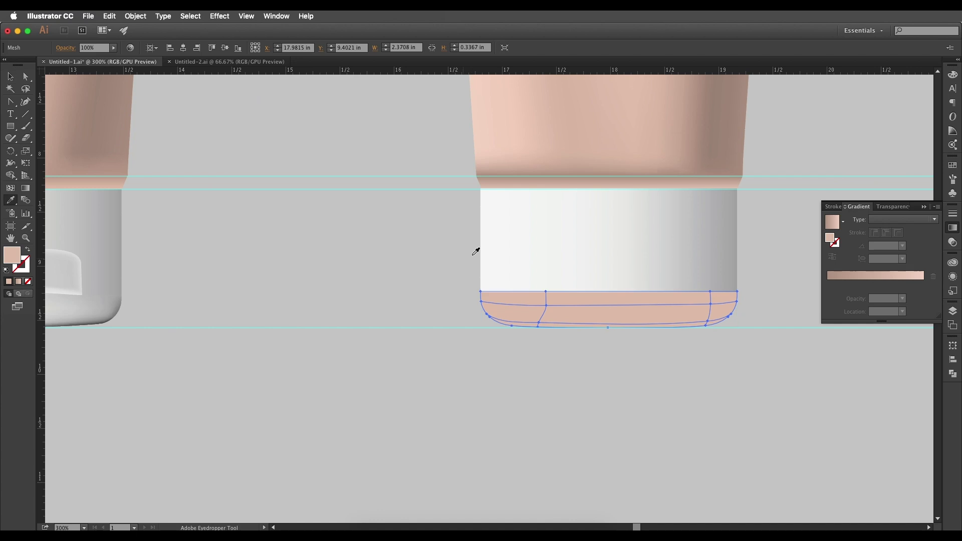
{"action": "left_click", "coordinate": [482, 252]}
{"action": "key", "text": "v"}
{"action": "left_click_drag", "start_coordinate": [436, 204], "coordinate": [457, 195]}
Step: Colour the base mesh points on the right edge and the column beside it with greys sampled from the finished cap base
{"action": "key", "text": "a"}
{"action": "left_click", "coordinate": [756, 282]}
{"action": "left_click", "coordinate": [751, 305], "text": "shift"}
{"action": "key", "text": "i"}
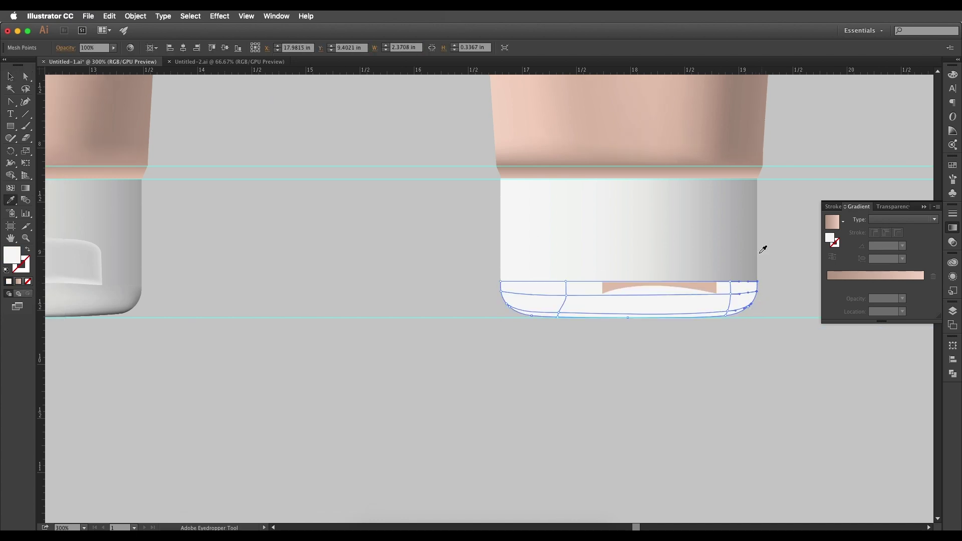
{"action": "left_click", "coordinate": [137, 296]}
{"action": "left_click", "coordinate": [141, 294]}
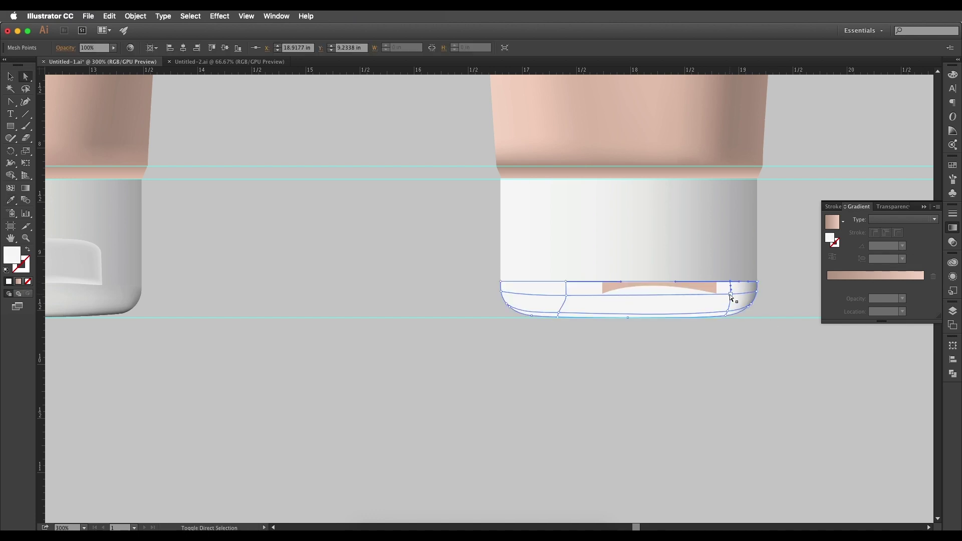
{"action": "left_click", "coordinate": [122, 289]}
{"action": "mouse_move", "coordinate": [123, 288]}
{"action": "left_mouse_down"}
{"action": "mouse_move", "coordinate": [322, 298]}
{"action": "mouse_move", "coordinate": [136, 290]}
{"action": "left_mouse_up"}
Step: Bring the cap base mesh to the front so it covers the peach shape behind it
{"action": "key", "text": "a"}
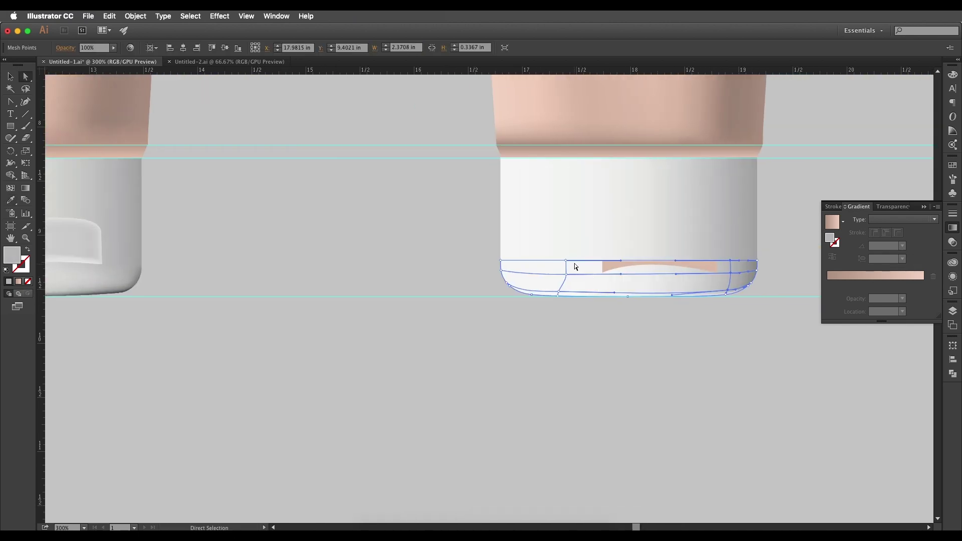
{"action": "left_click", "coordinate": [567, 261]}
{"action": "right_click", "coordinate": [586, 279]}
{"action": "left_click", "coordinate": [722, 364]}
Step: Colour the base's left inner column of mesh points with a light tone sampled from the finished cap base
{"action": "left_click", "coordinate": [567, 261]}
{"action": "left_click", "coordinate": [566, 274], "text": "shift"}
{"action": "left_click", "coordinate": [559, 292], "text": "shift"}
{"action": "key", "text": "i"}
{"action": "left_click_drag", "start_coordinate": [280, 296], "coordinate": [454, 286]}
{"action": "left_click", "coordinate": [161, 269]}
Step: Colour the mesh points on the base's left edge from a finished-cap sample, brightened to near-white f9f9f9
{"action": "key", "text": "v"}
{"action": "left_click", "coordinate": [679, 275]}
{"action": "key", "text": "a"}
{"action": "left_click", "coordinate": [640, 255]}
{"action": "left_click", "coordinate": [647, 277], "text": "shift"}
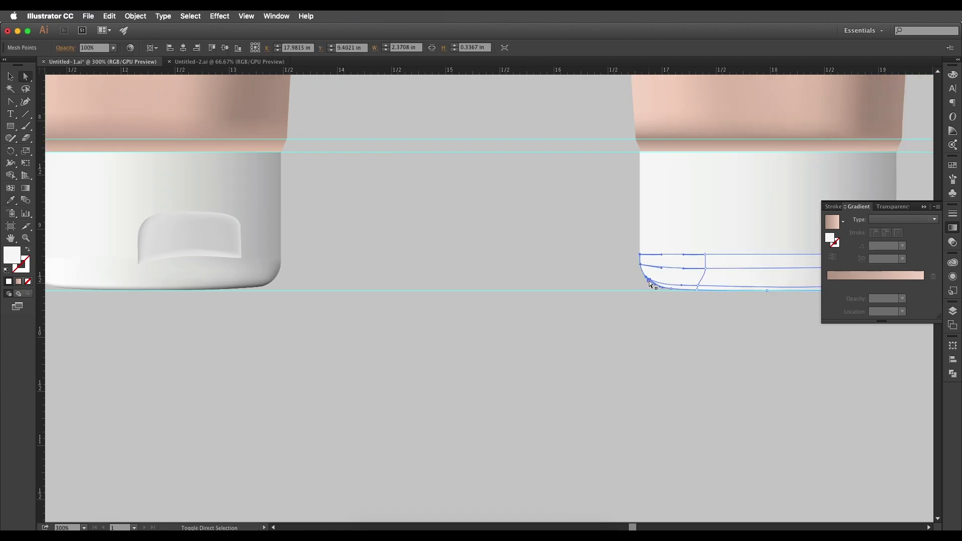
{"action": "left_click_drag", "start_coordinate": [351, 296], "coordinate": [508, 311]}
{"action": "key", "text": "i"}
{"action": "left_click", "coordinate": [190, 286]}
{"action": "left_click_drag", "start_coordinate": [715, 336], "coordinate": [552, 338]}
{"action": "double_click", "coordinate": [15, 254]}
{"action": "left_click_drag", "start_coordinate": [496, 146], "coordinate": [493, 142]}
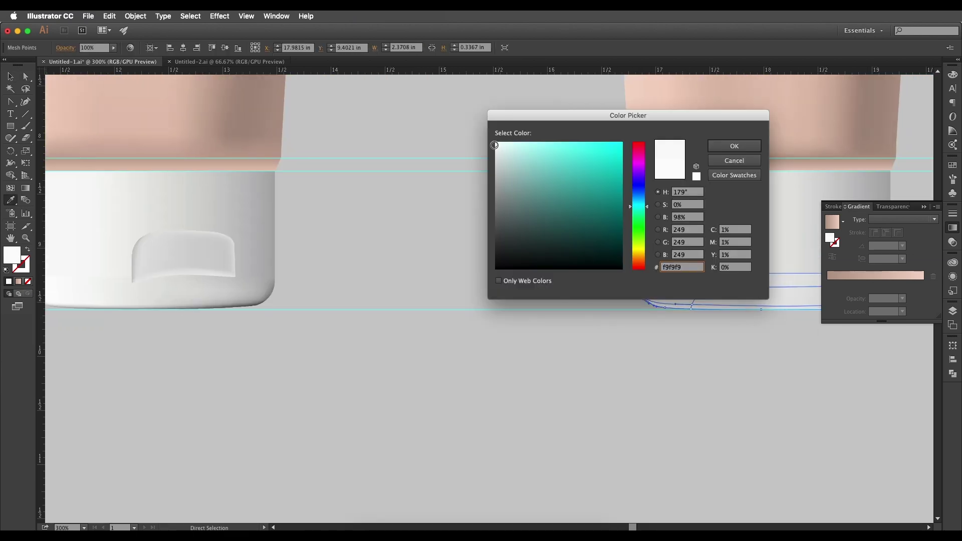
{"action": "left_click", "coordinate": [734, 146]}
Step: Nudge the base's two lower inner mesh points upward and shift the left column's middle point slightly left
{"action": "left_click_drag", "start_coordinate": [661, 288], "coordinate": [642, 281]}
{"action": "key", "text": "v"}
{"action": "left_click", "coordinate": [217, 287]}
{"action": "left_click", "coordinate": [746, 287]}
{"action": "key", "text": "super+equal"}
{"action": "left_click_drag", "start_coordinate": [748, 294], "coordinate": [308, 296]}
{"action": "key", "text": "a"}
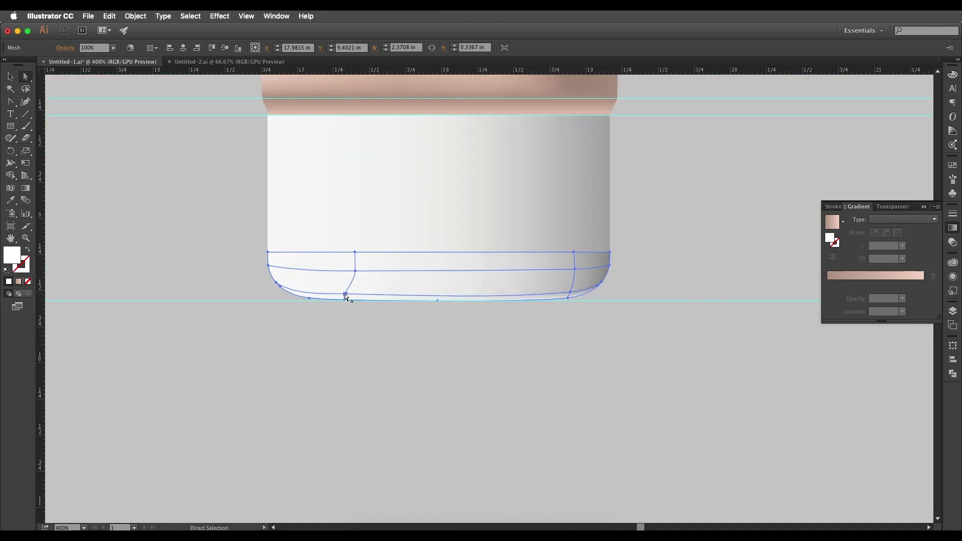
{"action": "left_click", "coordinate": [345, 294]}
{"action": "left_click", "coordinate": [569, 292], "text": "shift"}
{"action": "key", "text": "Up"}
{"action": "left_click_drag", "start_coordinate": [356, 271], "coordinate": [350, 271]}
Step: Colour the bottom-edge mesh points of the base's two inner columns with dark grey sampled from the finished cap's underside, then adjusted darker
{"action": "left_click", "coordinate": [345, 299]}
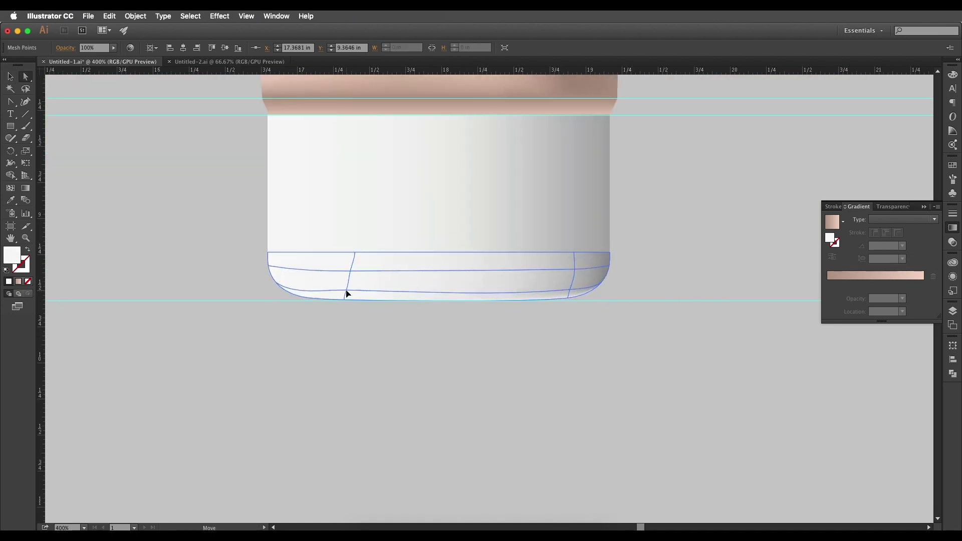
{"action": "left_click", "coordinate": [568, 298], "text": "shift"}
{"action": "key", "text": "i"}
{"action": "key", "text": "super+minus"}
{"action": "left_click", "coordinate": [595, 218]}
{"action": "left_click_drag", "start_coordinate": [416, 270], "coordinate": [745, 270]}
{"action": "left_click", "coordinate": [286, 296]}
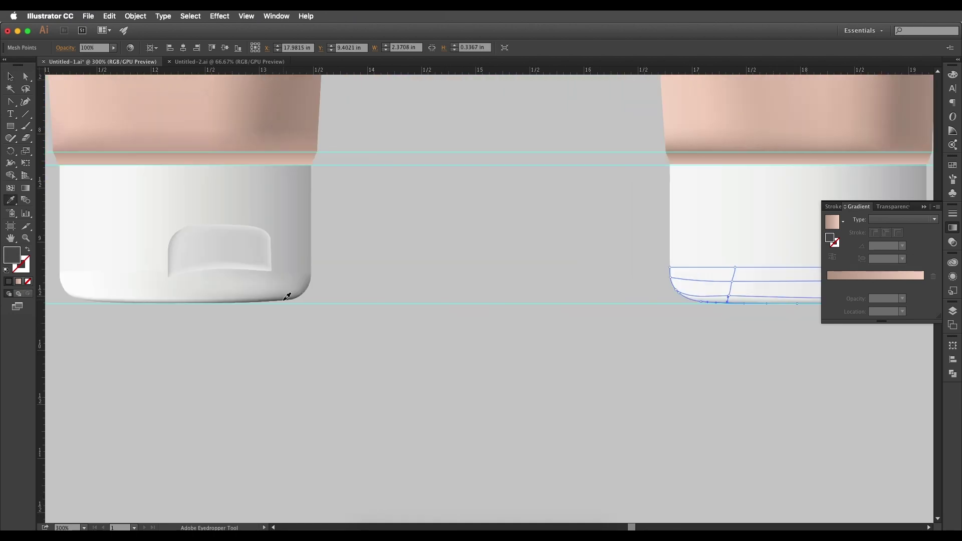
{"action": "double_click", "coordinate": [15, 254]}
{"action": "left_click", "coordinate": [494, 235]}
{"action": "left_click", "coordinate": [734, 145]}
{"action": "key", "text": "super+minus"}
{"action": "key", "text": "super+equal"}
{"action": "left_click_drag", "start_coordinate": [767, 310], "coordinate": [868, 309]}
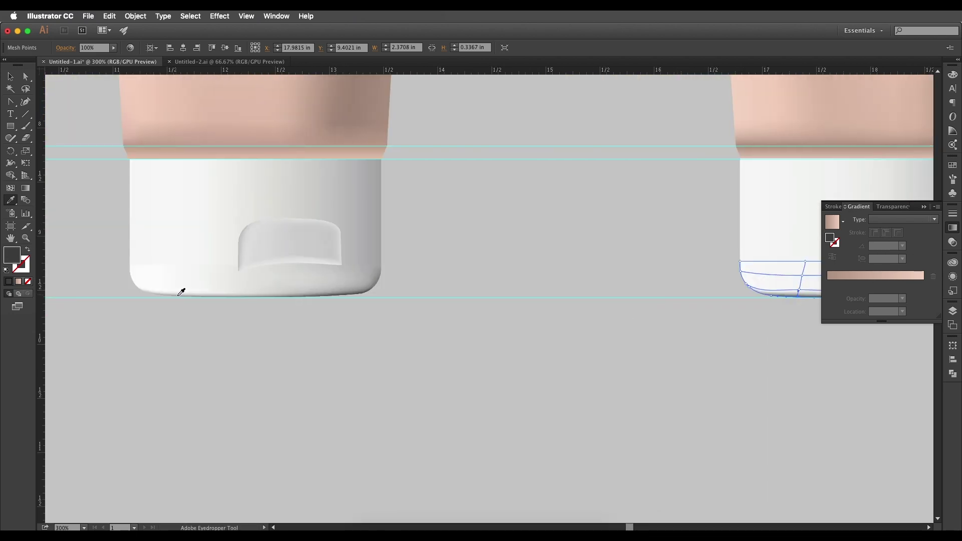
Step: Recolour the base's bottom-edge mesh points in the left inner and middle columns with greys sampled from the shading just above them
{"action": "left_click_drag", "start_coordinate": [620, 301], "coordinate": [356, 295]}
{"action": "key", "text": "super+equal"}
{"action": "key", "text": "a"}
{"action": "left_click", "coordinate": [546, 285]}
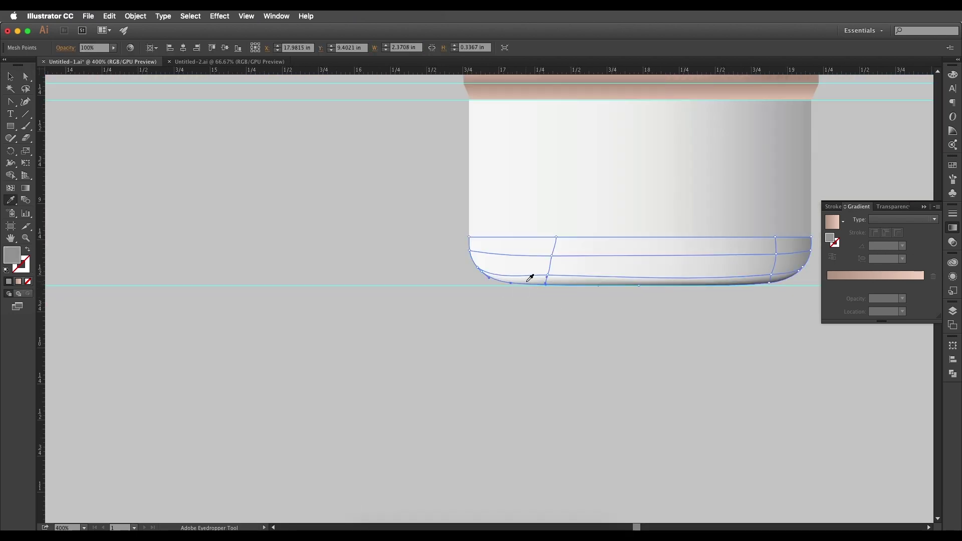
{"action": "left_click", "coordinate": [638, 287]}
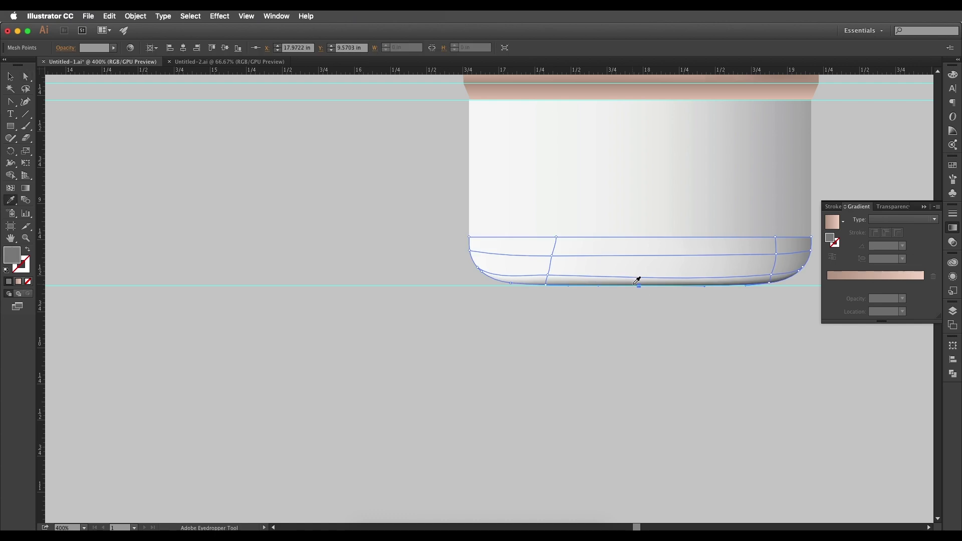
{"action": "key", "text": "super+equal"}
{"action": "key", "text": "super+equal"}
{"action": "left_click", "coordinate": [507, 291]}
{"action": "key", "text": "i"}
{"action": "left_click", "coordinate": [509, 282]}
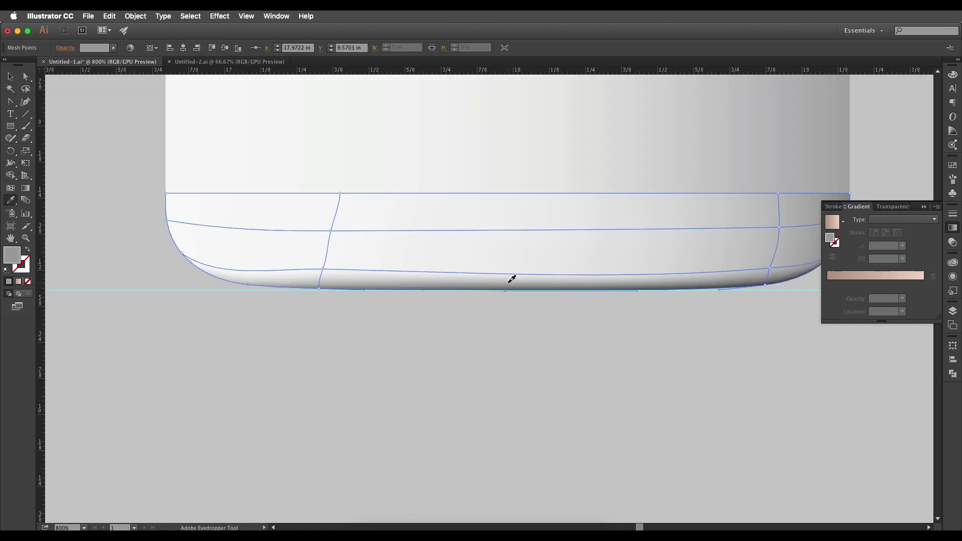
Step: Give the left inner column's bottom-edge mesh point a lighter grey sampled from the base's adjacent underside shading
{"action": "key", "text": "a"}
{"action": "left_click", "coordinate": [463, 368]}
{"action": "scroll", "coordinate": [463, 368], "scroll_direction": "down", "scroll_amount": 4}
{"action": "left_click", "coordinate": [436, 342]}
{"action": "scroll", "coordinate": [436, 346], "scroll_direction": "up", "scroll_amount": 3}
{"action": "key", "text": "i"}
{"action": "left_click", "coordinate": [607, 322]}
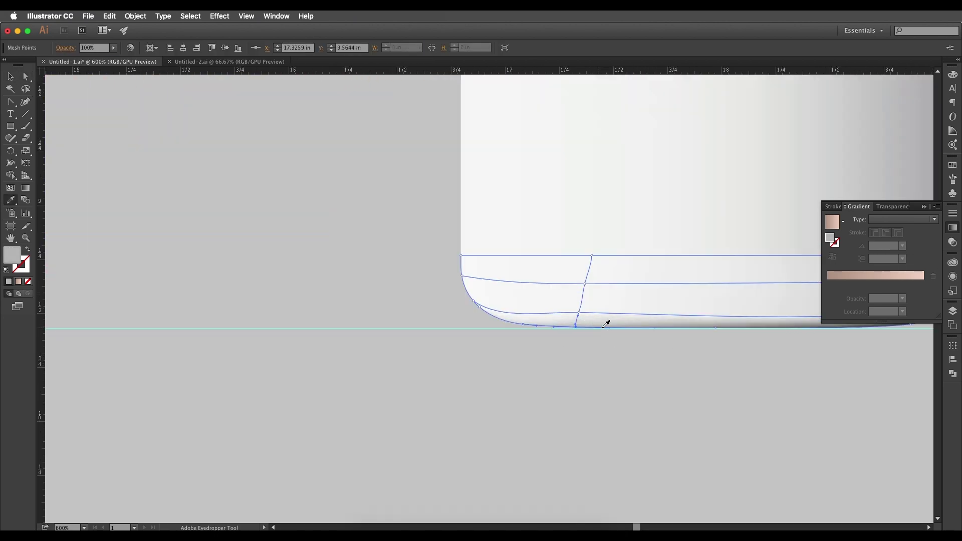
Step: Recolour the mesh point on the base's lower right curve with grey sampled from the neighbouring shading and deselect the base
{"action": "left_click", "coordinate": [663, 365]}
{"action": "scroll", "coordinate": [663, 364], "scroll_direction": "down", "scroll_amount": 2}
{"action": "scroll", "coordinate": [802, 341], "scroll_direction": "up", "scroll_amount": 3}
{"action": "left_click", "coordinate": [665, 345]}
{"action": "key", "text": "a"}
{"action": "left_click", "coordinate": [668, 343]}
{"action": "key", "text": "i"}
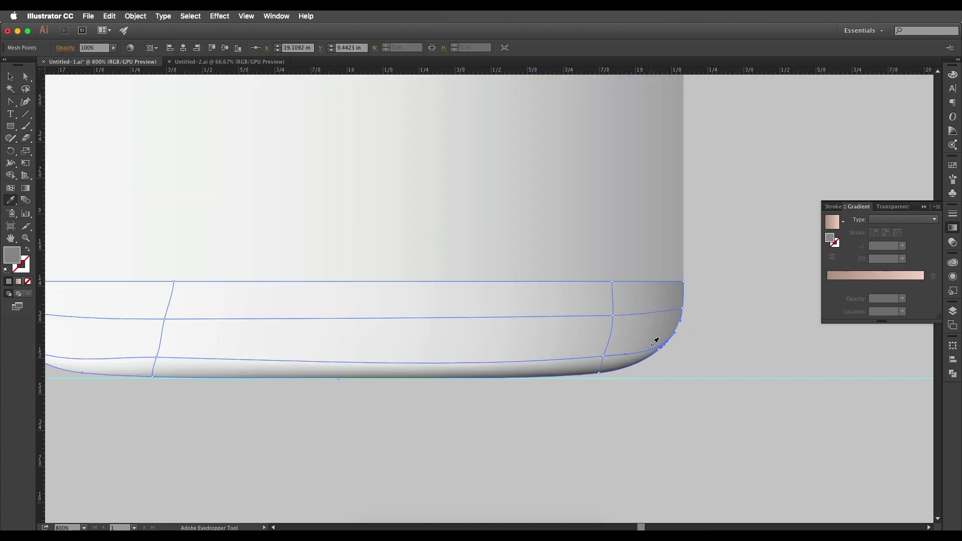
{"action": "left_click", "coordinate": [649, 350]}
{"action": "key", "text": "v"}
{"action": "left_click", "coordinate": [671, 349]}
{"action": "scroll", "coordinate": [668, 331], "scroll_direction": "down", "scroll_amount": 6}
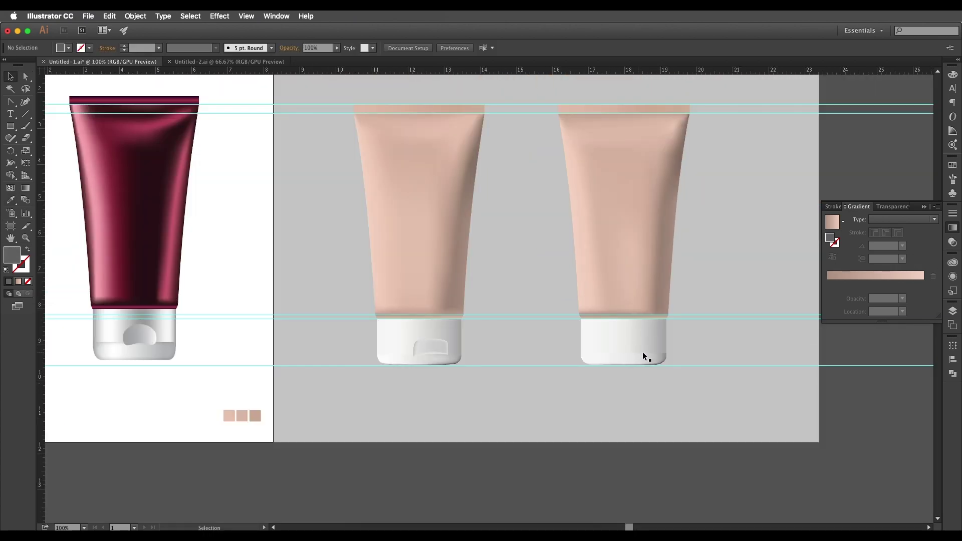
Step: Fill the thumb-notch shape on the second cap with light grey sampled from the finished cap
{"action": "scroll", "coordinate": [638, 362], "scroll_direction": "up", "scroll_amount": 3}
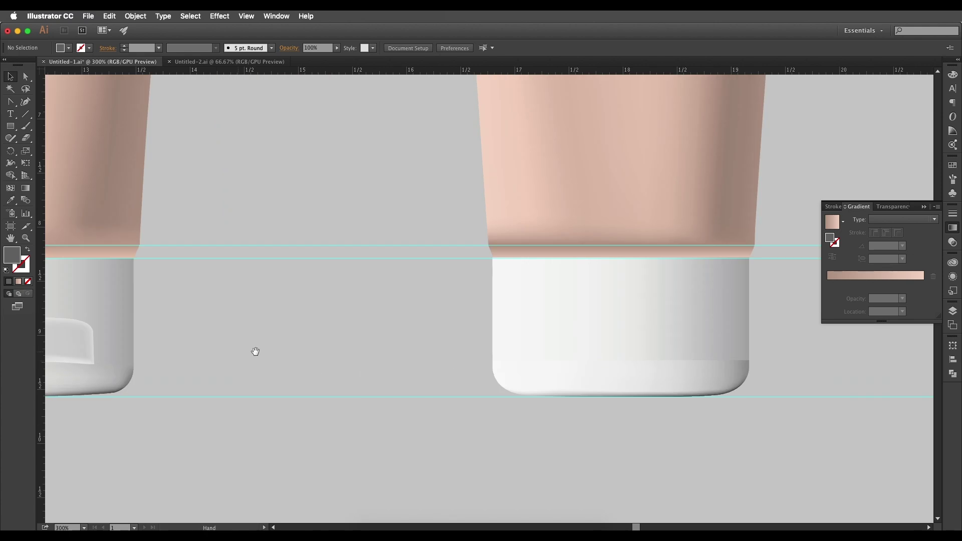
{"action": "scroll", "coordinate": [255, 352], "scroll_direction": "left", "scroll_amount": 5}
{"action": "left_click", "coordinate": [149, 329]}
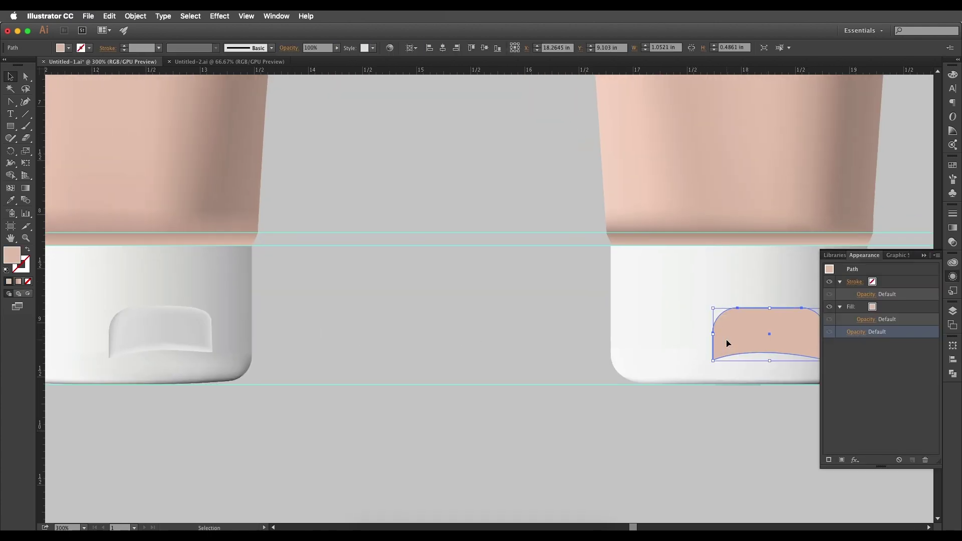
{"action": "key", "text": "i"}
{"action": "left_click", "coordinate": [659, 290]}
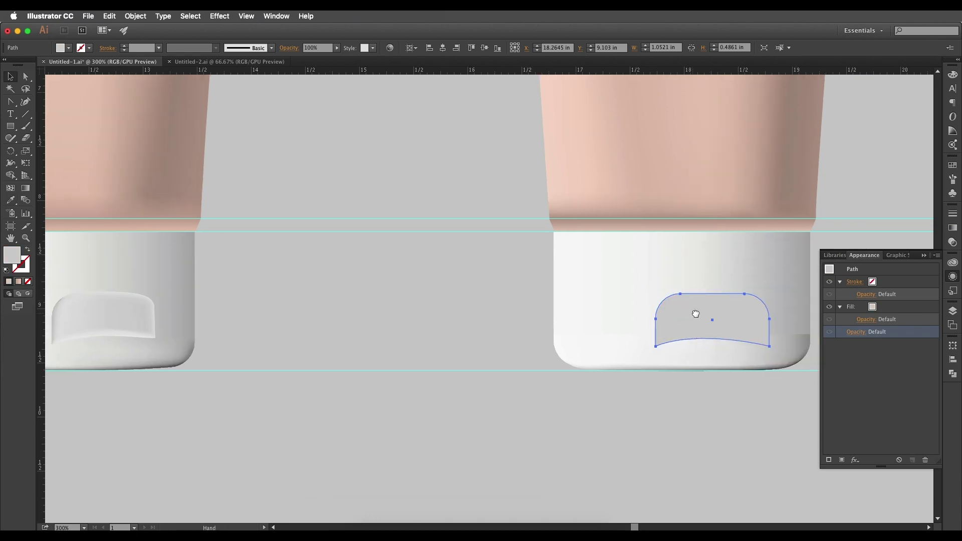
Step: Add three vertical and three horizontal gradient mesh lines to the second cap's notch, following the layout of the finished notch's mesh
{"action": "scroll", "coordinate": [693, 316], "scroll_direction": "left", "scroll_amount": 3}
{"action": "key", "text": "v"}
{"action": "left_click", "coordinate": [142, 326]}
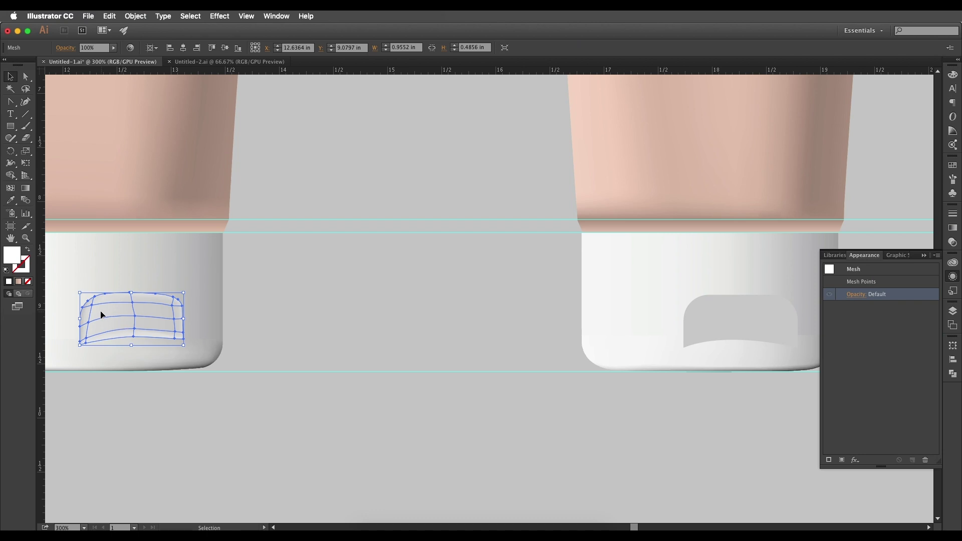
{"action": "left_click", "coordinate": [678, 319]}
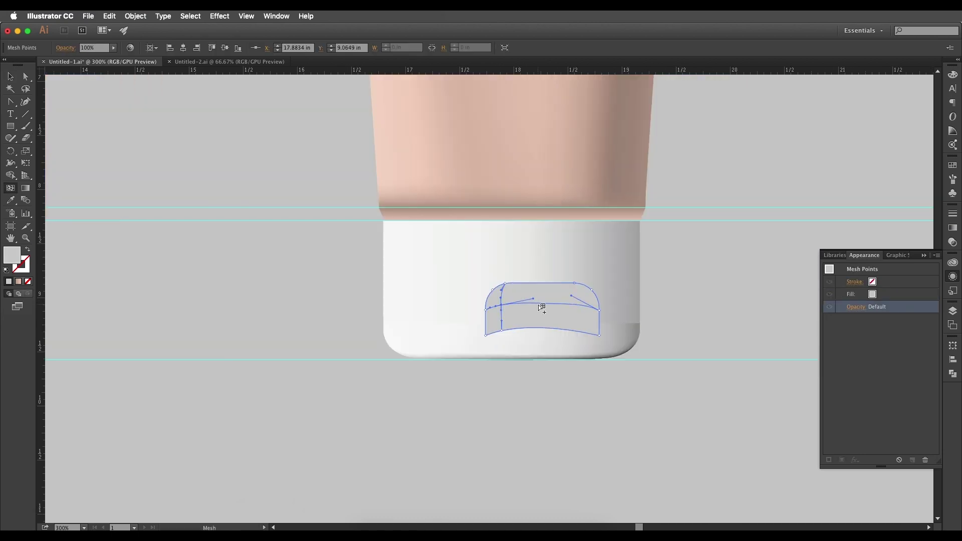
{"action": "left_click", "coordinate": [545, 304]}
{"action": "left_click", "coordinate": [548, 320]}
{"action": "key", "text": "a"}
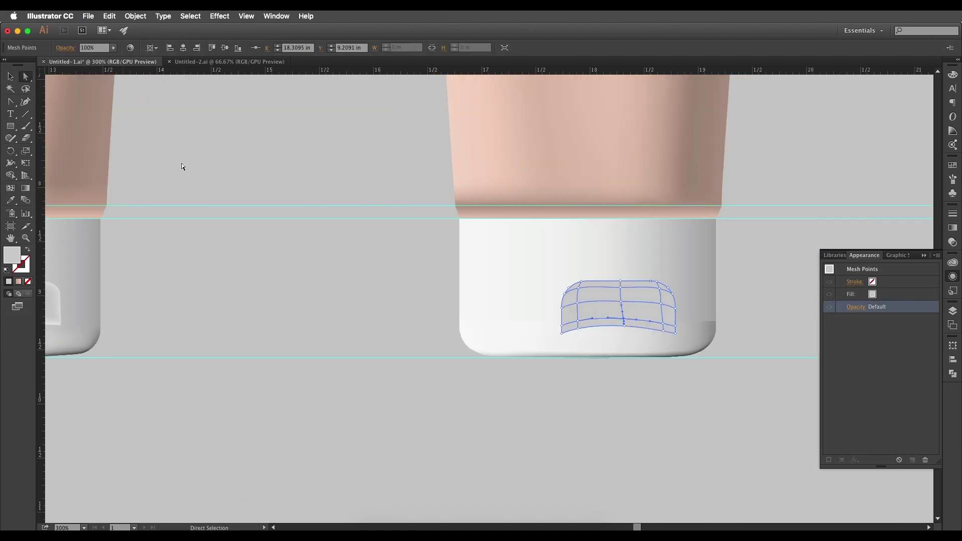
Step: Colour the mesh points along the notch's top and right edges with a light tone sampled from the finished notch's upper right rim
{"action": "left_click_drag", "start_coordinate": [211, 190], "coordinate": [491, 215]}
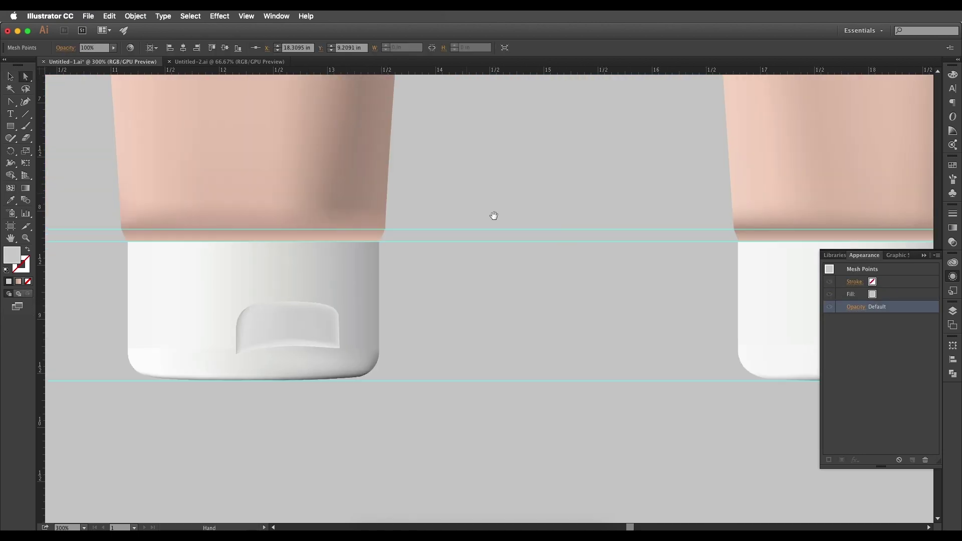
{"action": "left_click_drag", "start_coordinate": [563, 255], "coordinate": [515, 251]}
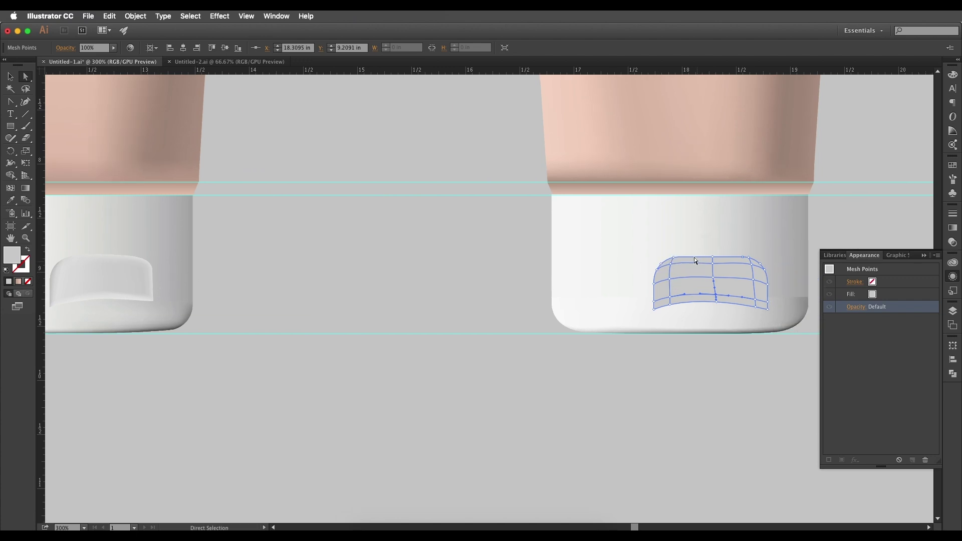
{"action": "left_click", "coordinate": [743, 258]}
{"action": "left_click_drag", "start_coordinate": [760, 264], "coordinate": [774, 293]}
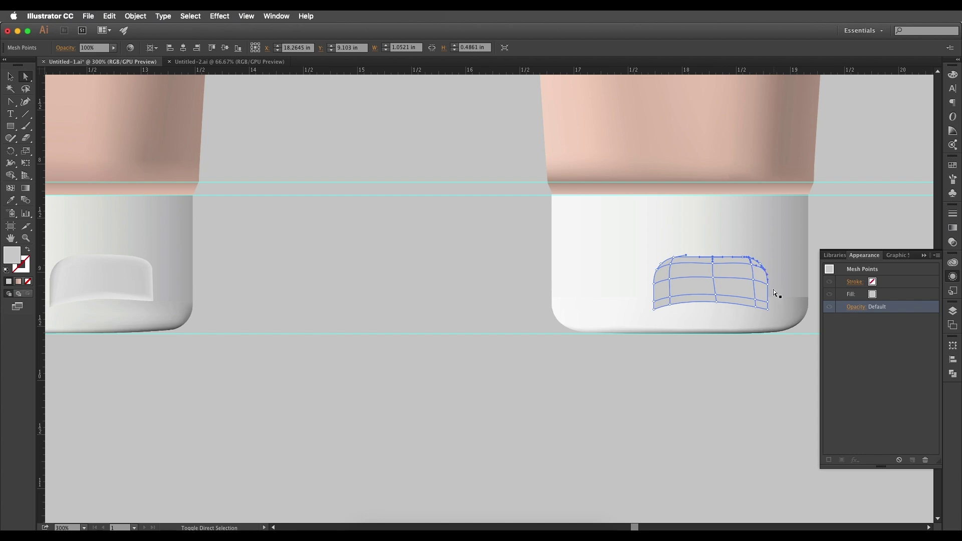
{"action": "key", "text": "i"}
{"action": "left_click", "coordinate": [150, 264]}
Step: Colour the mesh points along the notch's bottom edge with a light tone sampled from the finished notch
{"action": "key", "text": "a"}
{"action": "left_click", "coordinate": [767, 309]}
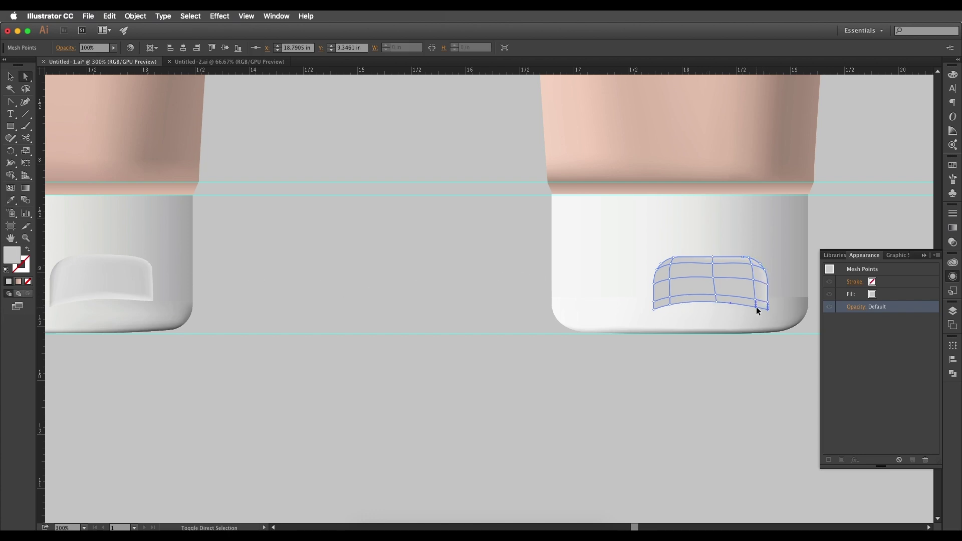
{"action": "left_click", "coordinate": [756, 307], "text": "shift"}
{"action": "left_click", "coordinate": [717, 303], "text": "shift"}
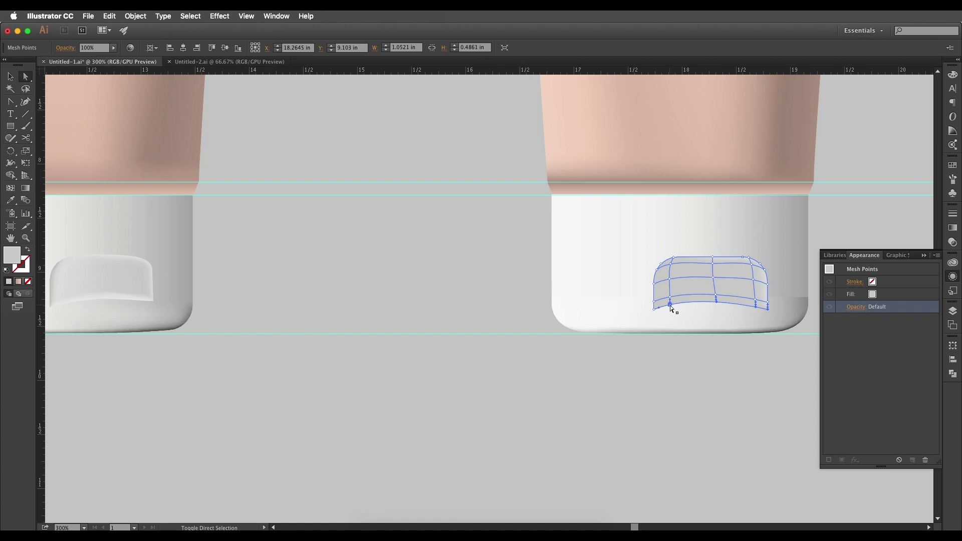
{"action": "key", "text": "super"}
{"action": "scroll", "coordinate": [101, 293], "scroll_direction": "left", "scroll_amount": 2}
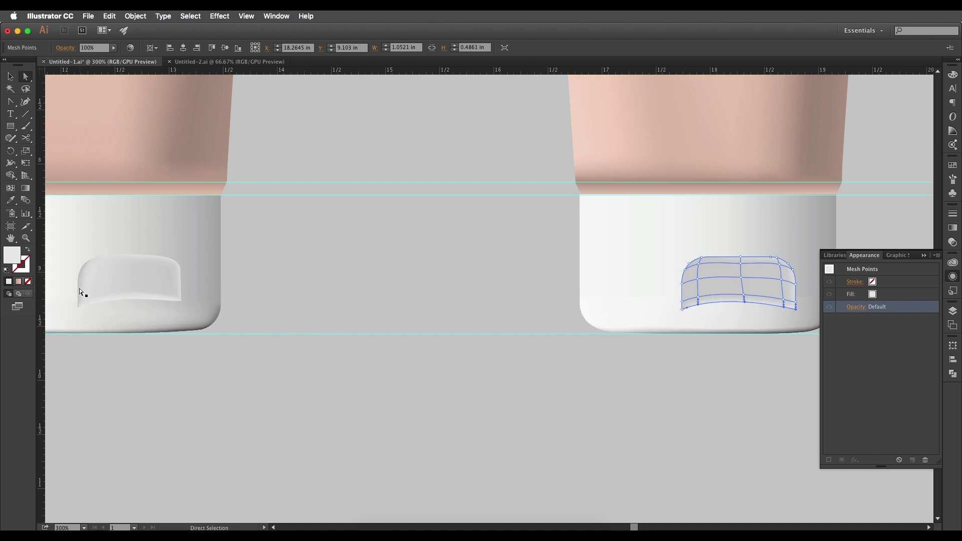
Step: Colour the mesh points along the notch's left edge up to the upper left corner with a tone sampled from the finished notch
{"action": "scroll", "coordinate": [701, 300], "scroll_direction": "right", "scroll_amount": 2}
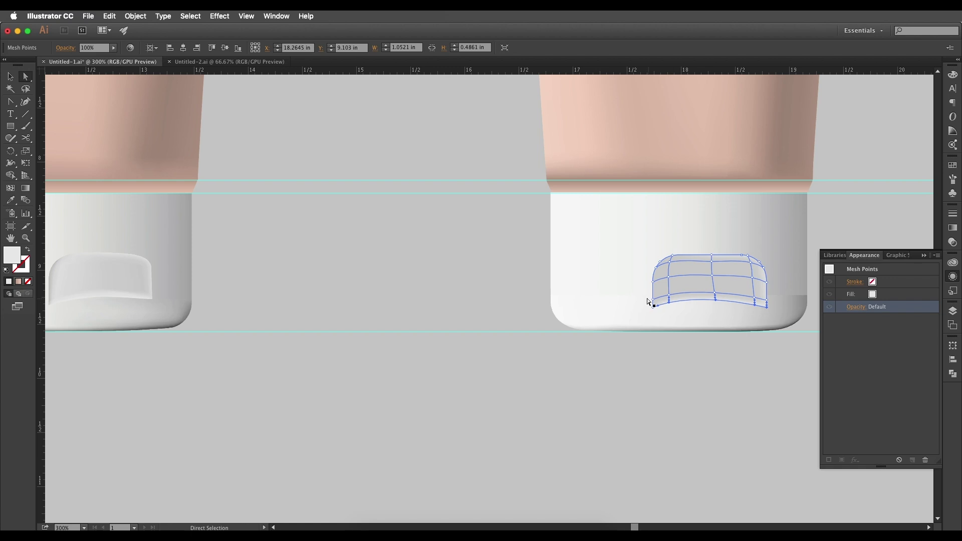
{"action": "left_click_drag", "start_coordinate": [656, 307], "coordinate": [660, 262]}
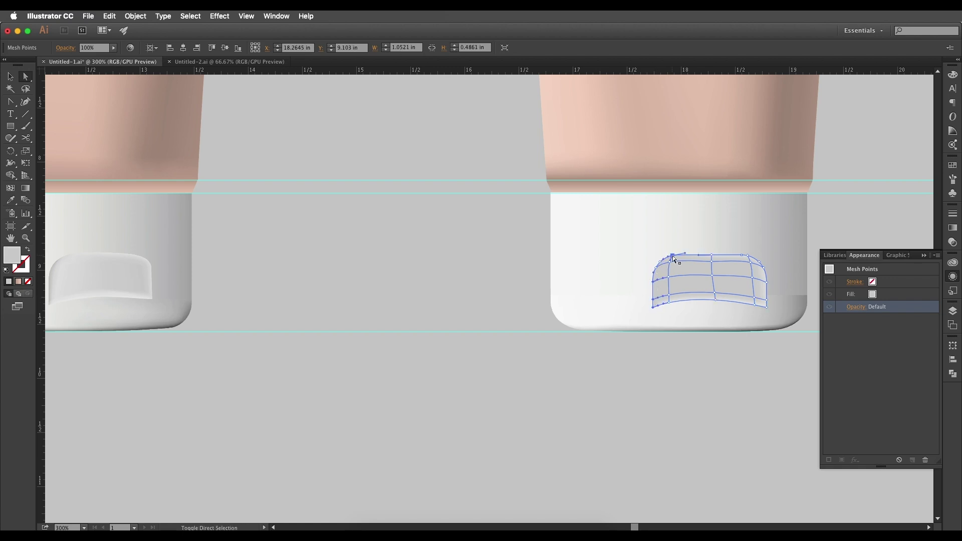
{"action": "key", "text": "i"}
{"action": "left_click", "coordinate": [412, 233]}
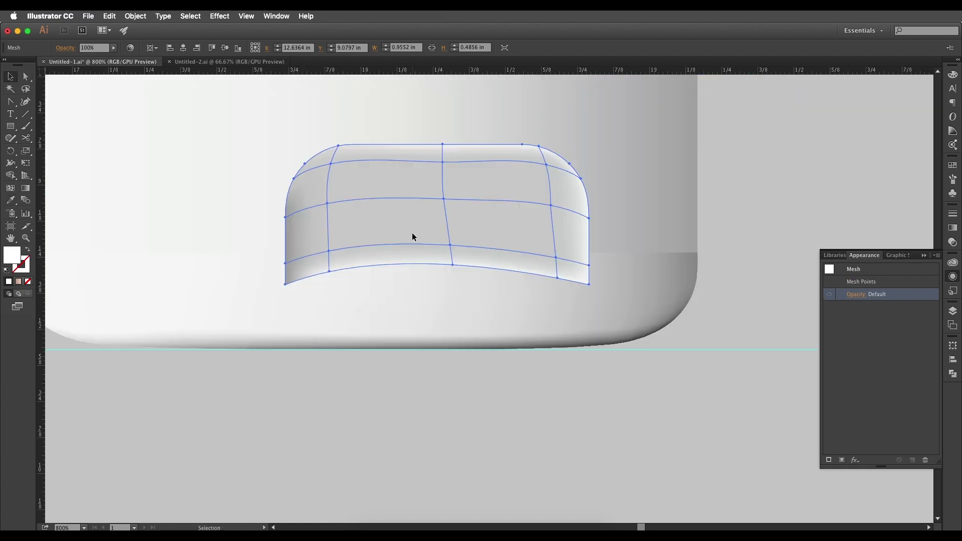
Step: Move the middle and right mesh points of the notch's lower inner row slightly upward to widen the bottom highlight
{"action": "key", "text": "a"}
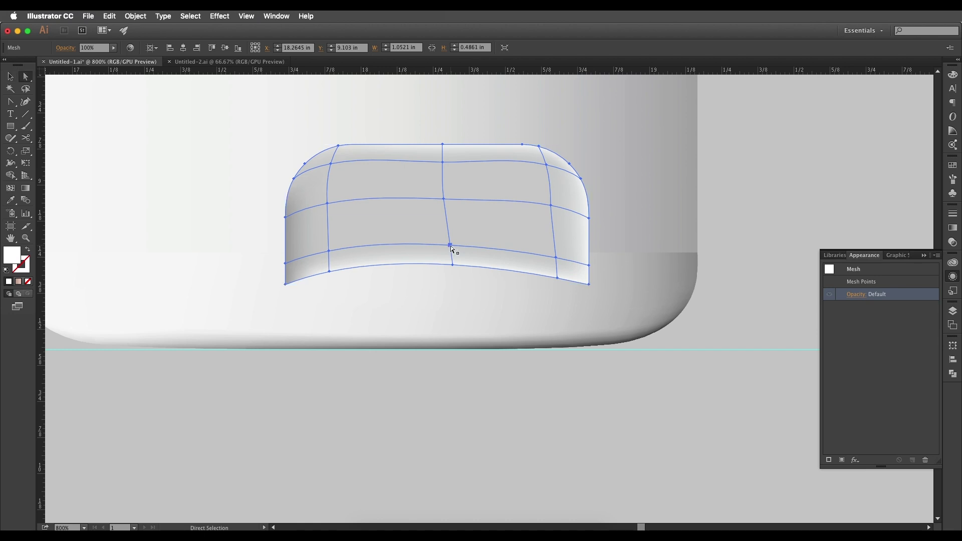
{"action": "left_click_drag", "start_coordinate": [450, 245], "coordinate": [450, 239]}
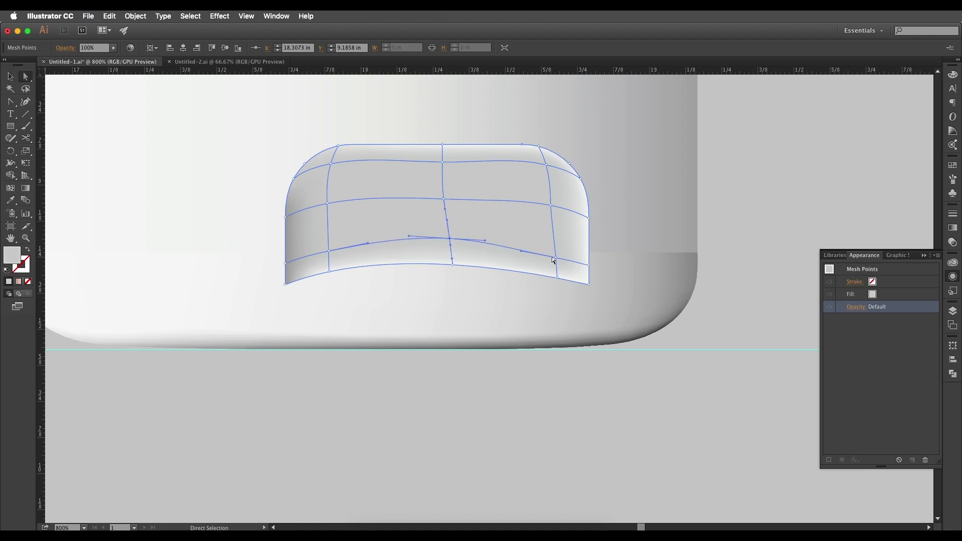
{"action": "left_click_drag", "start_coordinate": [556, 258], "coordinate": [553, 251]}
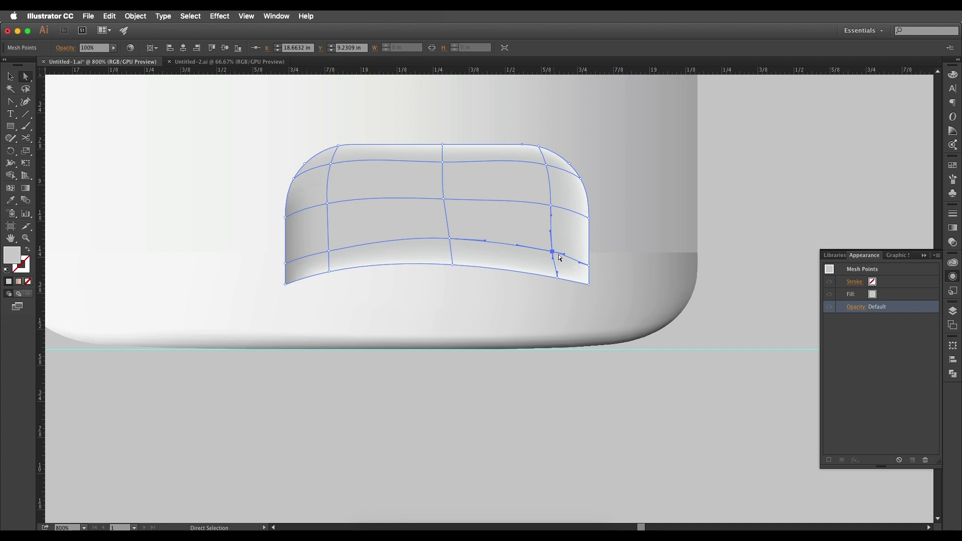
{"action": "left_click", "coordinate": [453, 264]}
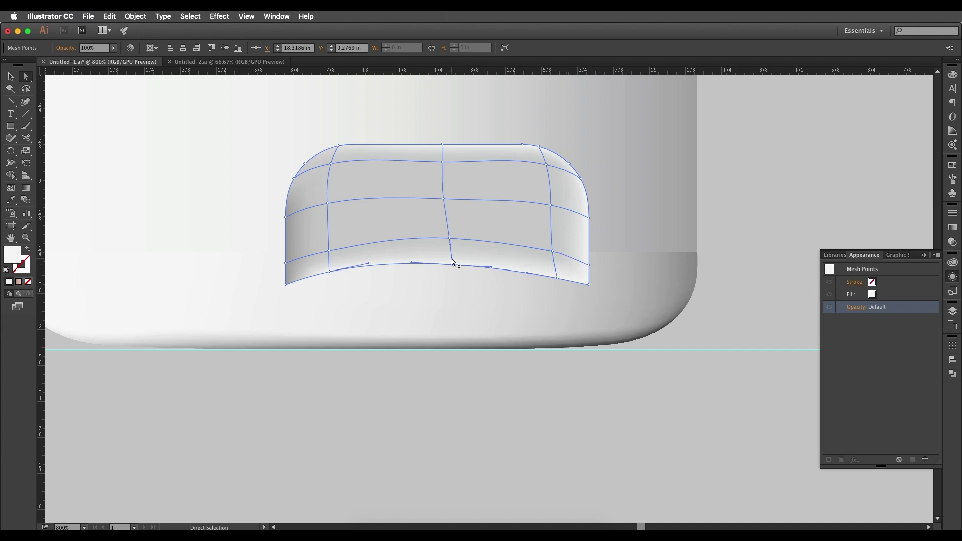
{"action": "left_click", "coordinate": [329, 264]}
{"action": "scroll", "coordinate": [428, 207], "scroll_direction": "up", "scroll_amount": 3}
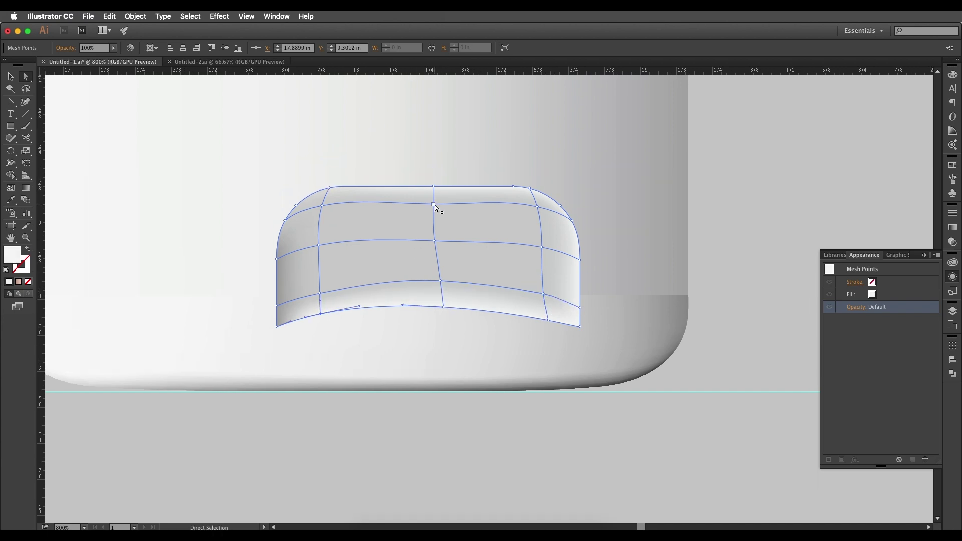
Step: Nudge the middle and right mesh points of the notch's upper inner row slightly downward and resample the upper left edge point's colour
{"action": "left_click", "coordinate": [434, 206]}
{"action": "left_click", "coordinate": [539, 209]}
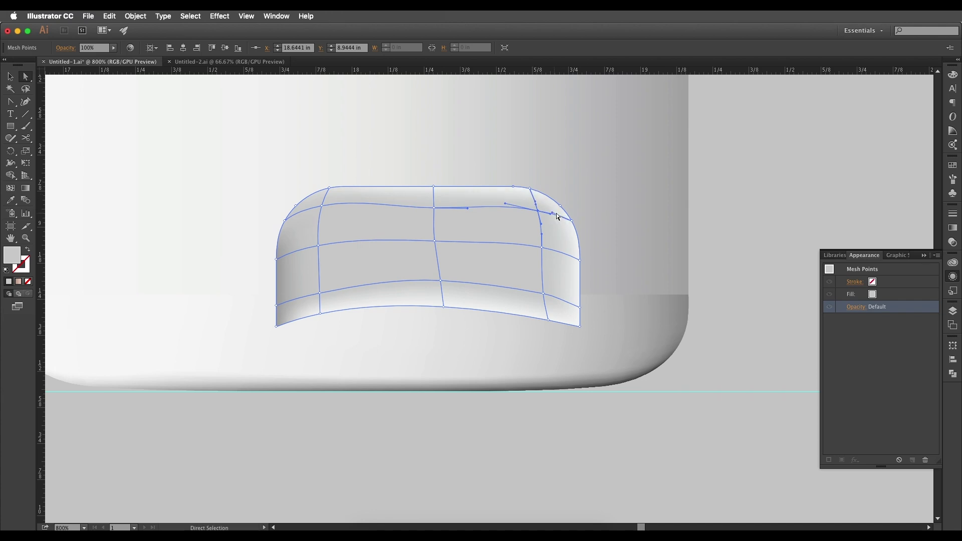
{"action": "left_click", "coordinate": [434, 187]}
{"action": "left_click", "coordinate": [329, 188]}
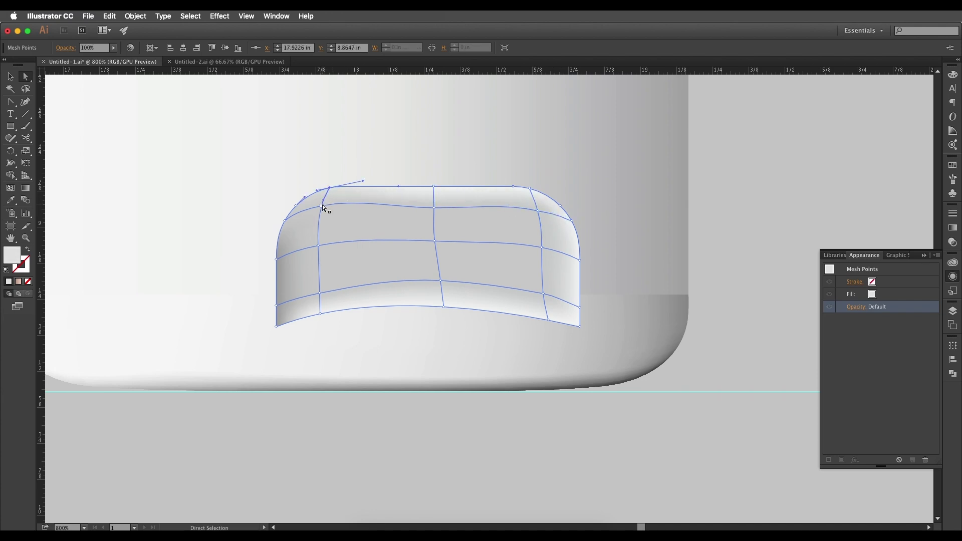
{"action": "left_click", "coordinate": [322, 206]}
{"action": "left_click", "coordinate": [285, 221]}
{"action": "key", "text": "i"}
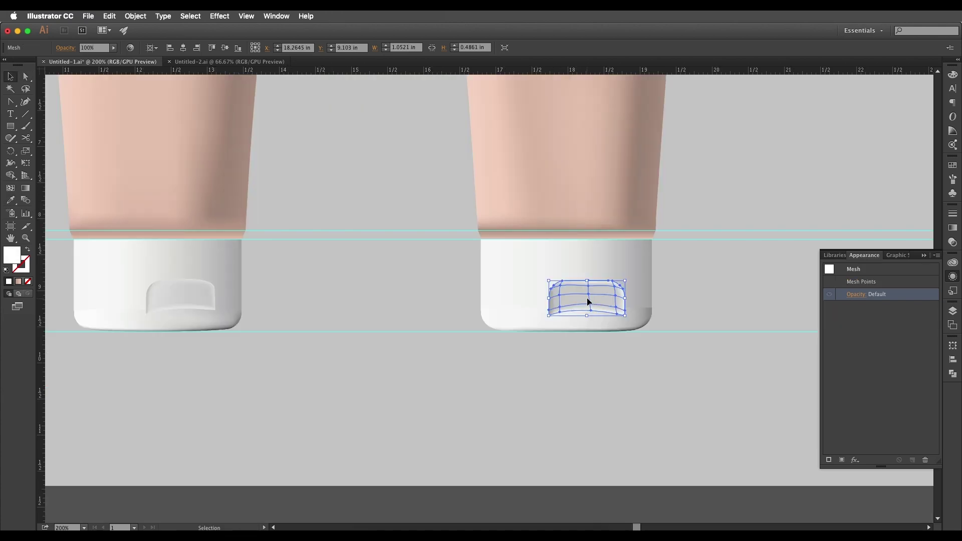
Step: Recolour the notch's inner mesh points with a light grey based on a sample, adjusted in the colour picker
{"action": "scroll", "coordinate": [588, 299], "scroll_direction": "up", "scroll_amount": 1}
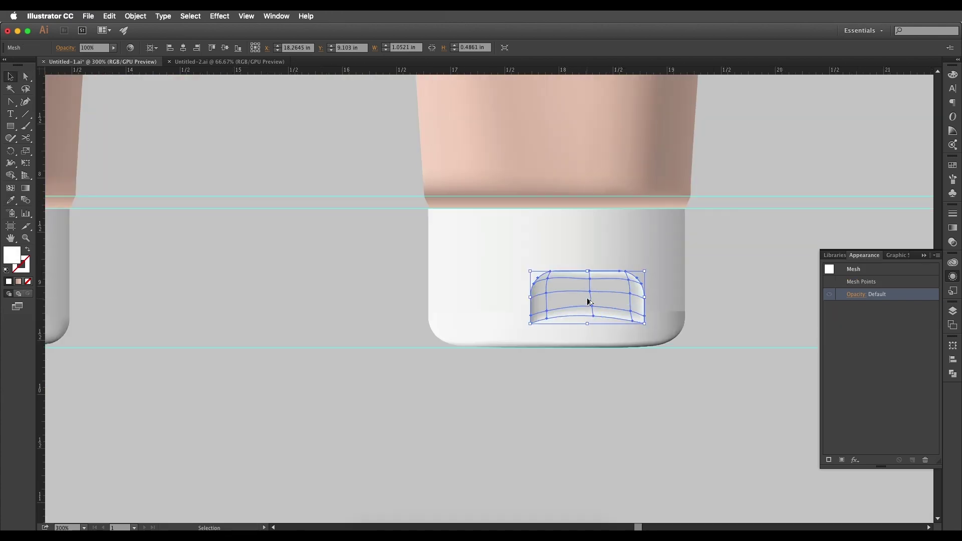
{"action": "key", "text": "a"}
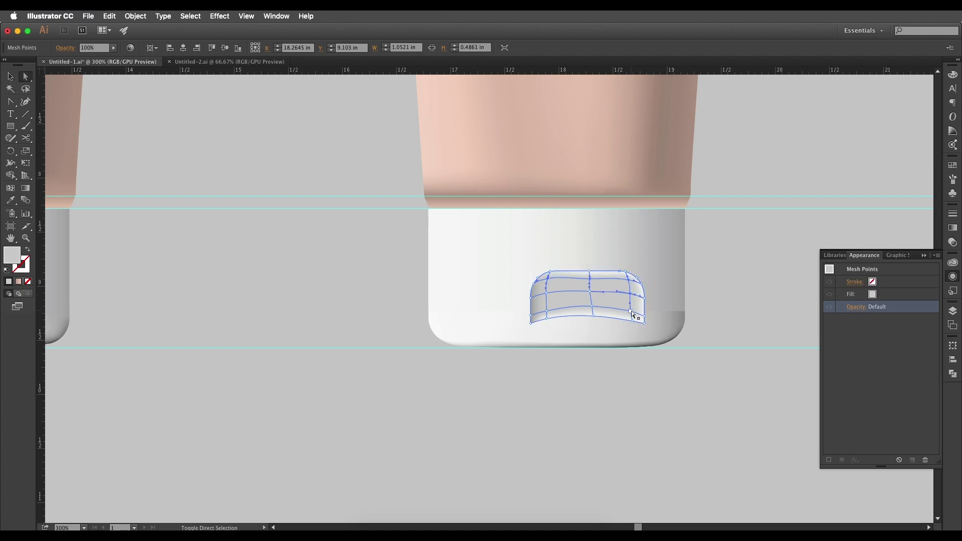
{"action": "key", "text": "i"}
{"action": "scroll", "coordinate": [547, 293], "scroll_direction": "left", "scroll_amount": 5}
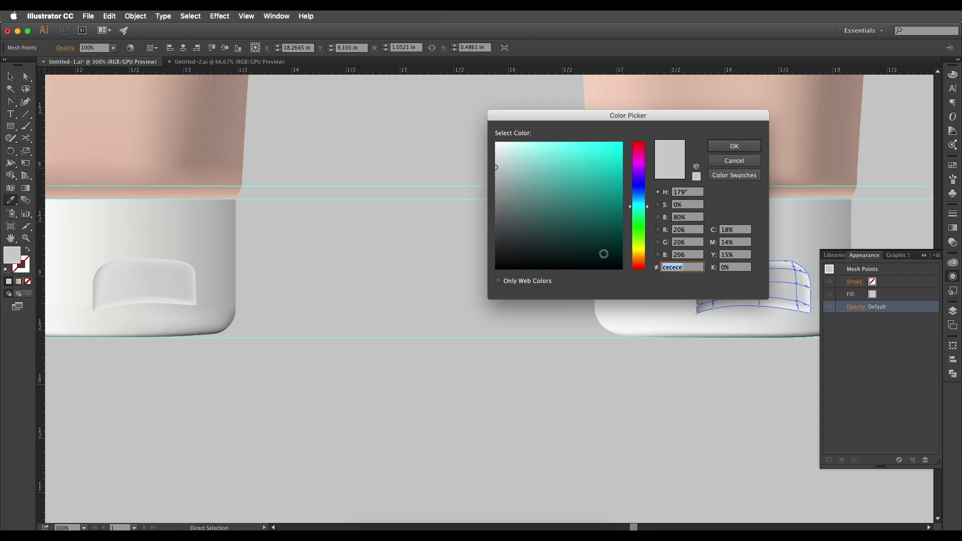
{"action": "key", "text": "Return"}
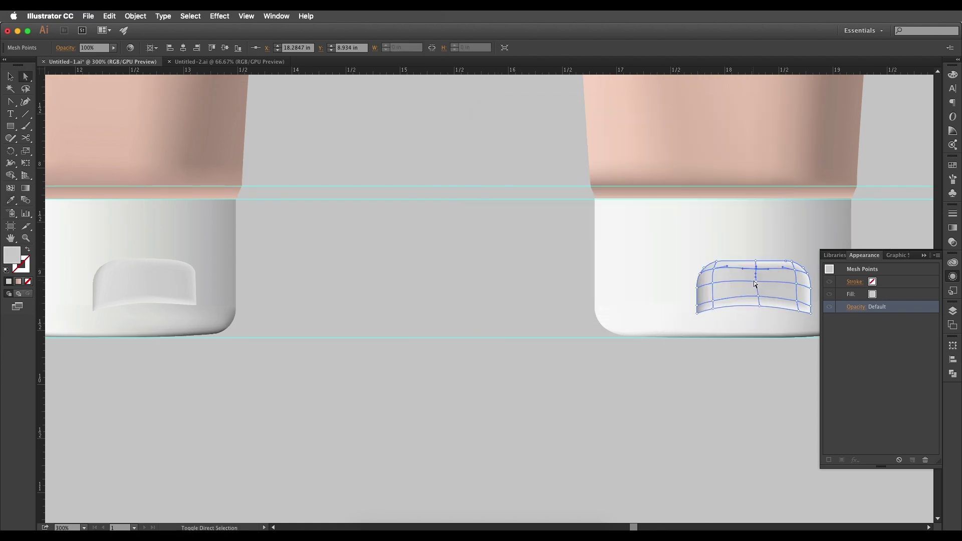
Step: Colour the three inner mesh points of the notch's middle column with grey sampled from the finished notch's centre and deselect the notch
{"action": "key", "text": "i"}
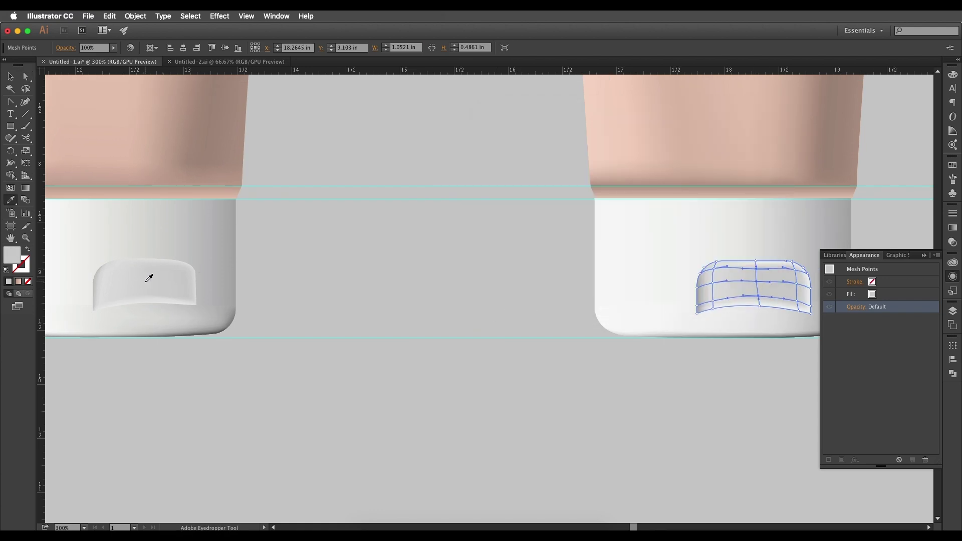
{"action": "key", "text": "v"}
{"action": "left_click", "coordinate": [351, 196]}
{"action": "left_click_drag", "start_coordinate": [341, 189], "coordinate": [84, 155]}
{"action": "scroll", "coordinate": [470, 254], "scroll_direction": "down", "scroll_amount": 1}
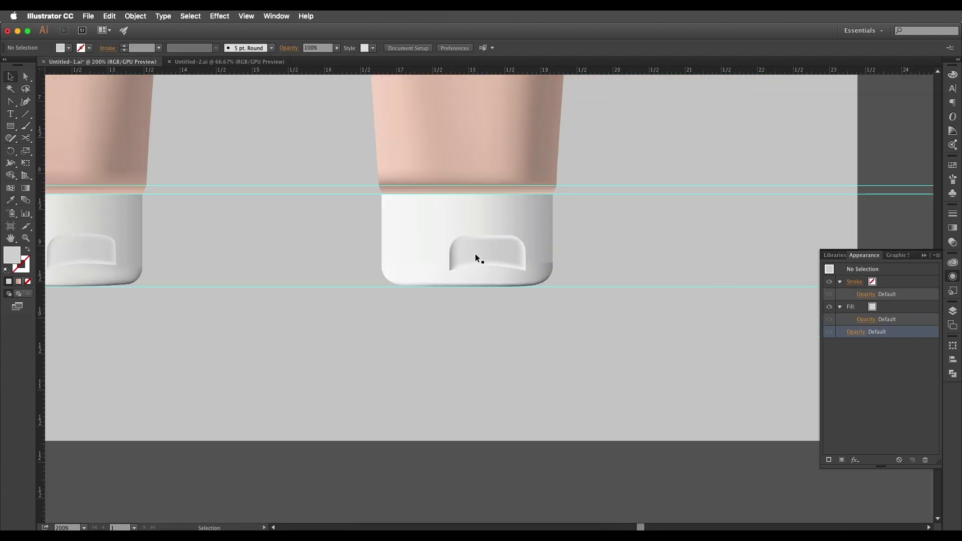
Step: Recolour the upper right corner mesh point of the second tube's cap base with grey sampled from the cap edge just above, and deselect
{"action": "key", "text": "super+minus"}
{"action": "scroll", "coordinate": [531, 291], "scroll_direction": "up", "scroll_amount": 2}
{"action": "scroll", "coordinate": [531, 291], "scroll_direction": "left", "scroll_amount": 2}
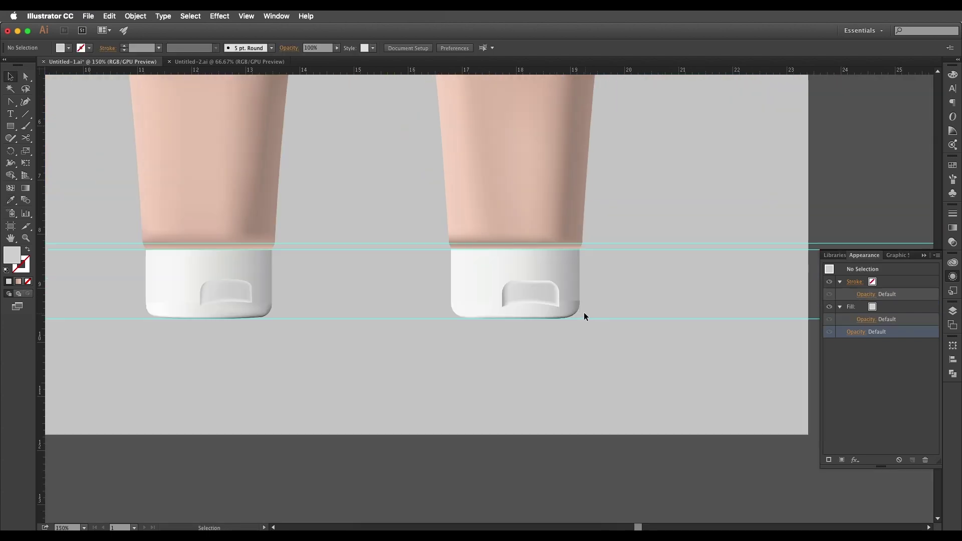
{"action": "key", "text": "super+plus"}
{"action": "key", "text": "super+plus"}
{"action": "scroll", "coordinate": [681, 302], "scroll_direction": "left", "scroll_amount": 2}
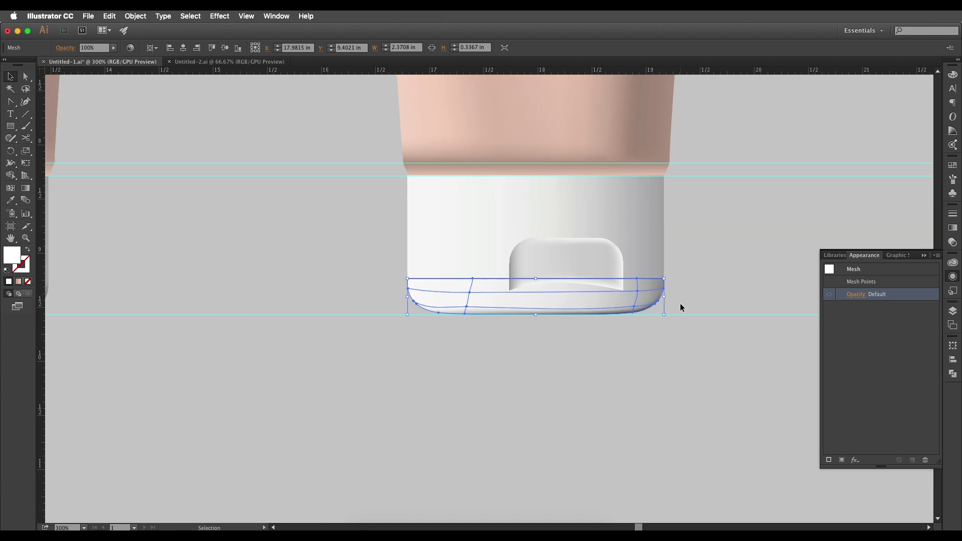
{"action": "left_click", "coordinate": [668, 291]}
{"action": "key", "text": "a"}
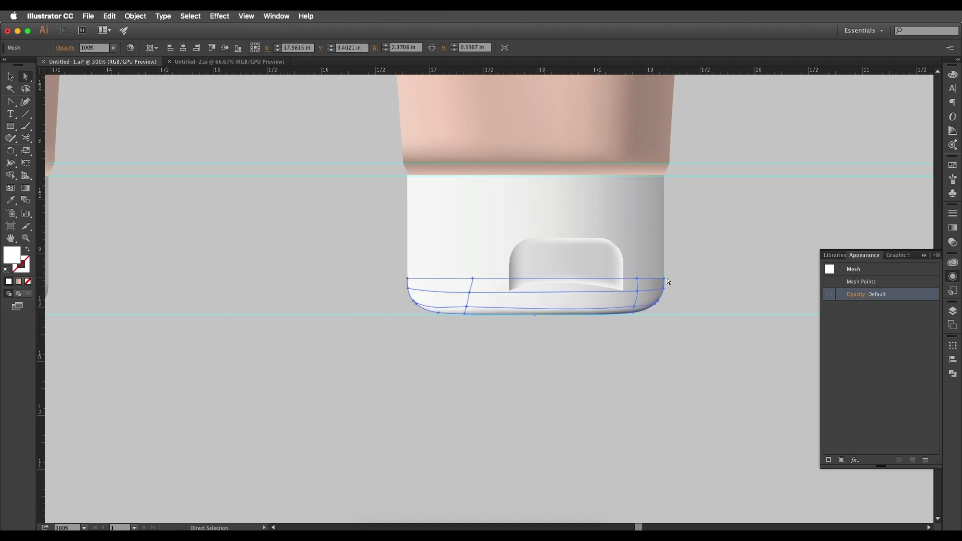
{"action": "left_click", "coordinate": [664, 278]}
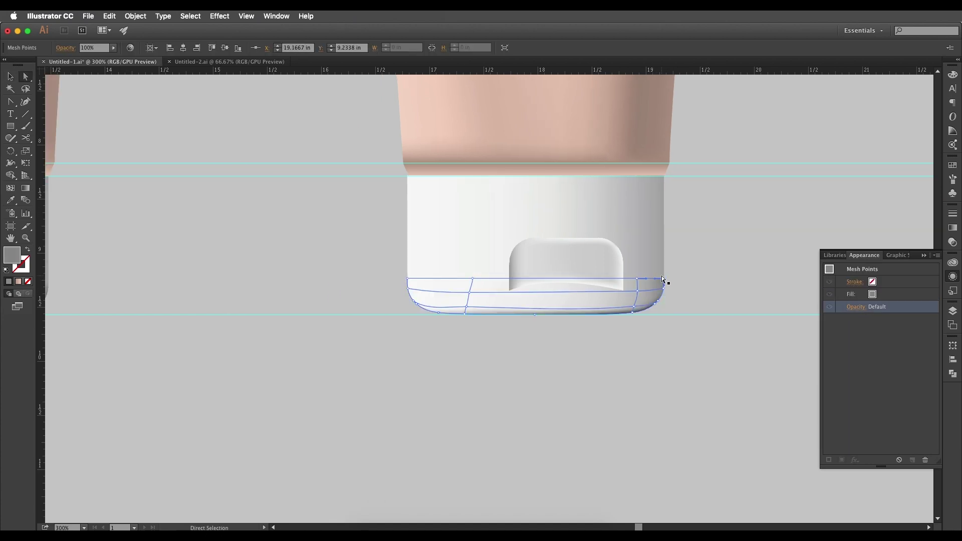
{"action": "key", "text": "i"}
{"action": "left_click", "coordinate": [664, 273]}
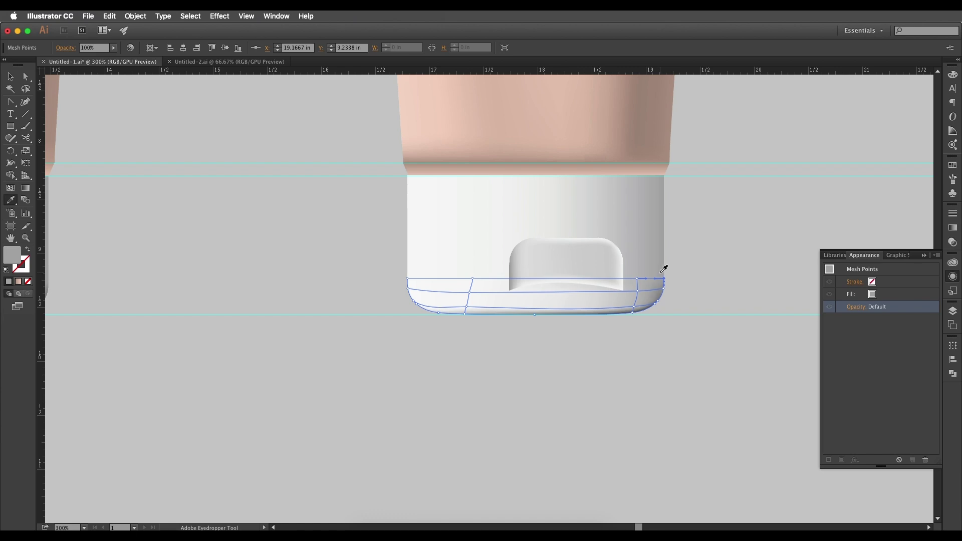
{"action": "key", "text": "v"}
{"action": "left_click", "coordinate": [679, 298]}
{"action": "left_click_drag", "start_coordinate": [621, 299], "coordinate": [696, 299]}
Step: Select all parts of the second tube, from its top seal down to the cap base
{"action": "key", "text": "super+minus"}
{"action": "key", "text": "super+minus"}
{"action": "key", "text": "super+minus"}
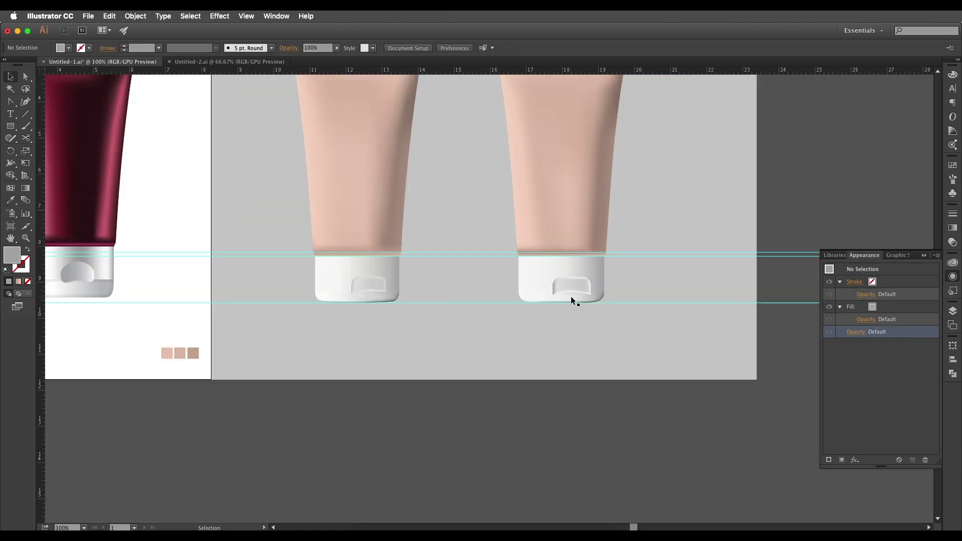
{"action": "left_click_drag", "start_coordinate": [592, 294], "coordinate": [533, 326]}
{"action": "key", "text": "super+minus"}
{"action": "left_click", "coordinate": [498, 189]}
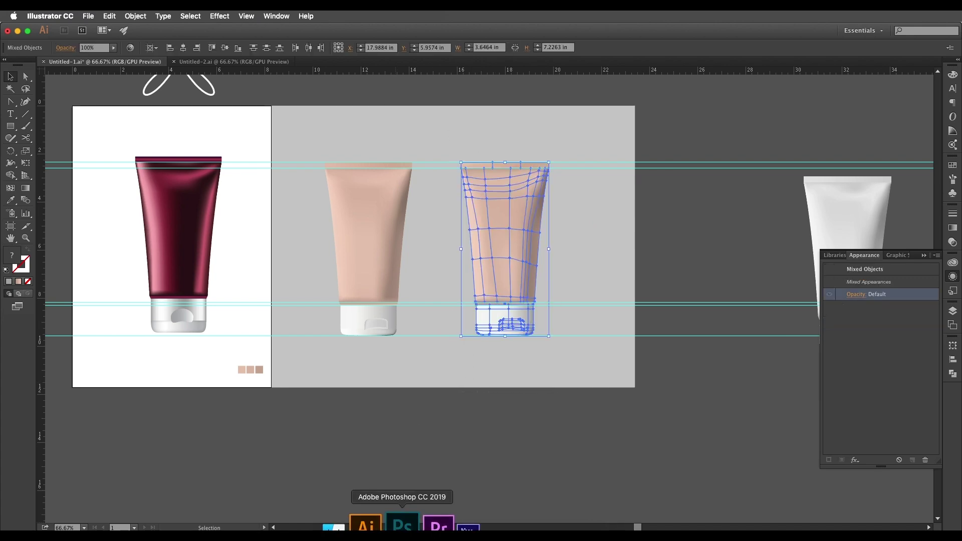
Step: Switch to Photoshop and create a new 1500 x 900 px RGB document at 144 ppi with a white background
{"action": "left_click", "coordinate": [403, 525]}
{"action": "scroll", "coordinate": [508, 357], "scroll_direction": "up", "scroll_amount": 6}
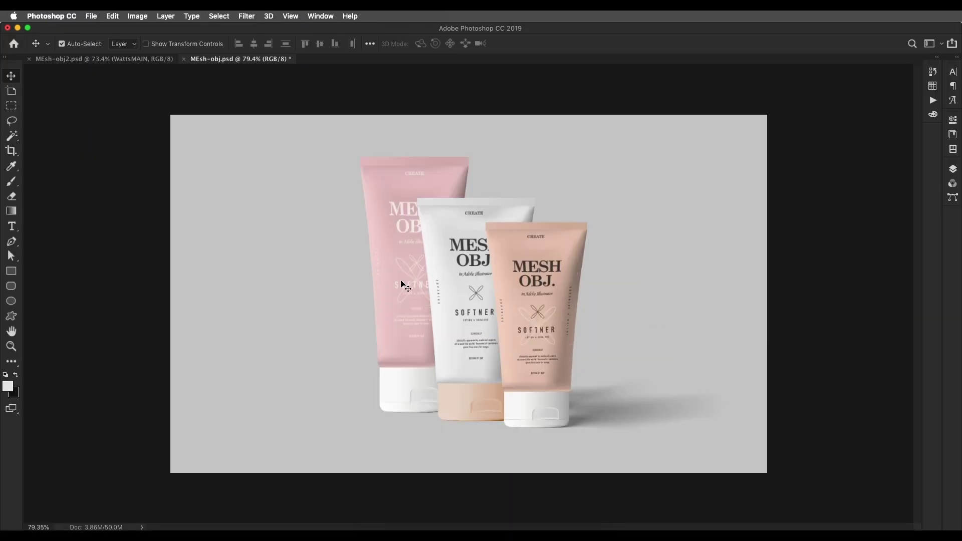
{"action": "left_click", "coordinate": [92, 16]}
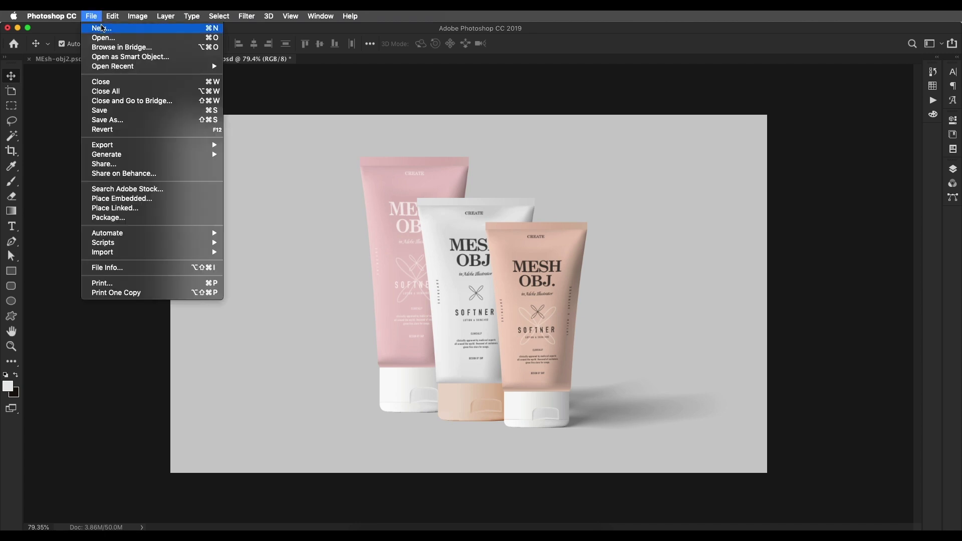
{"action": "left_click", "coordinate": [111, 25]}
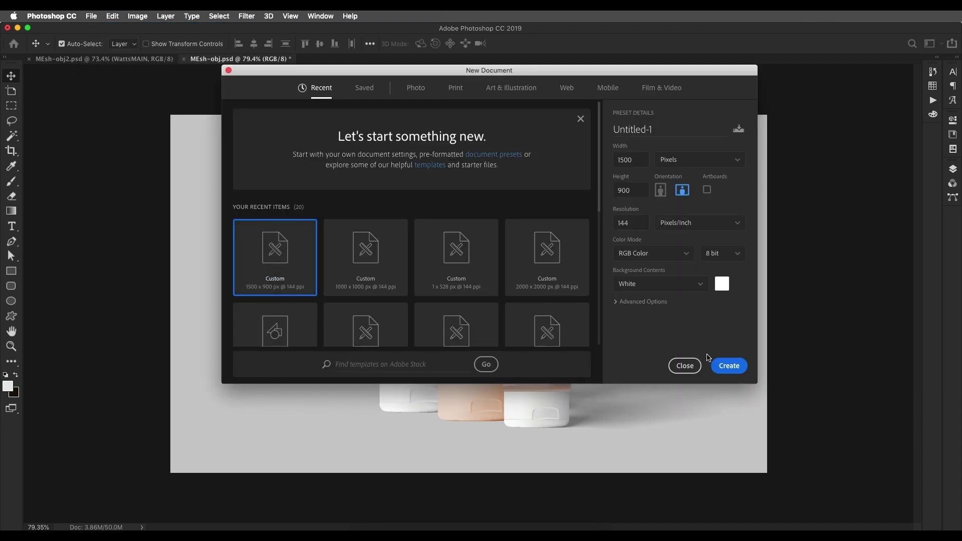
{"action": "left_click", "coordinate": [722, 368]}
{"action": "scroll", "coordinate": [616, 342], "scroll_direction": "down", "scroll_amount": 5}
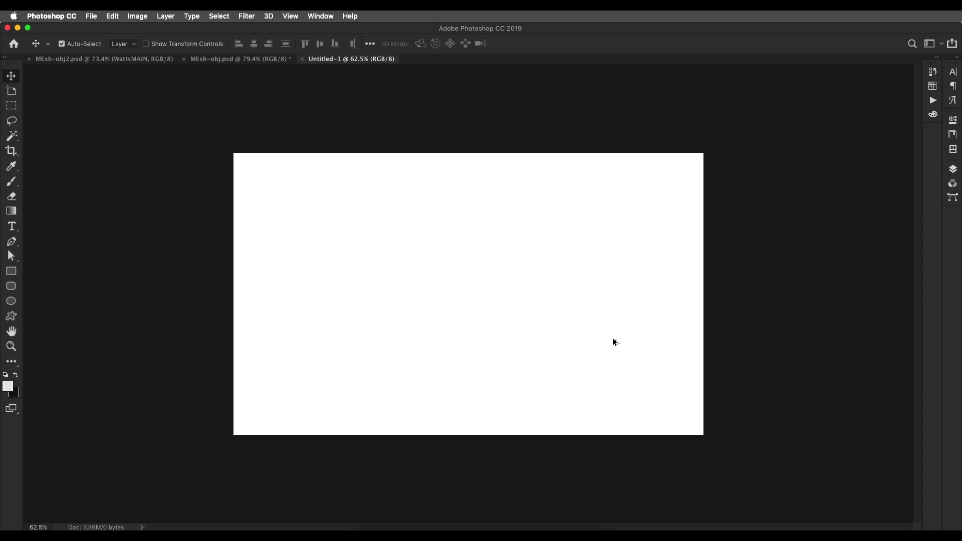
{"action": "scroll", "coordinate": [615, 343], "scroll_direction": "up", "scroll_amount": 5}
{"action": "scroll", "coordinate": [616, 342], "scroll_direction": "down", "scroll_amount": 5}
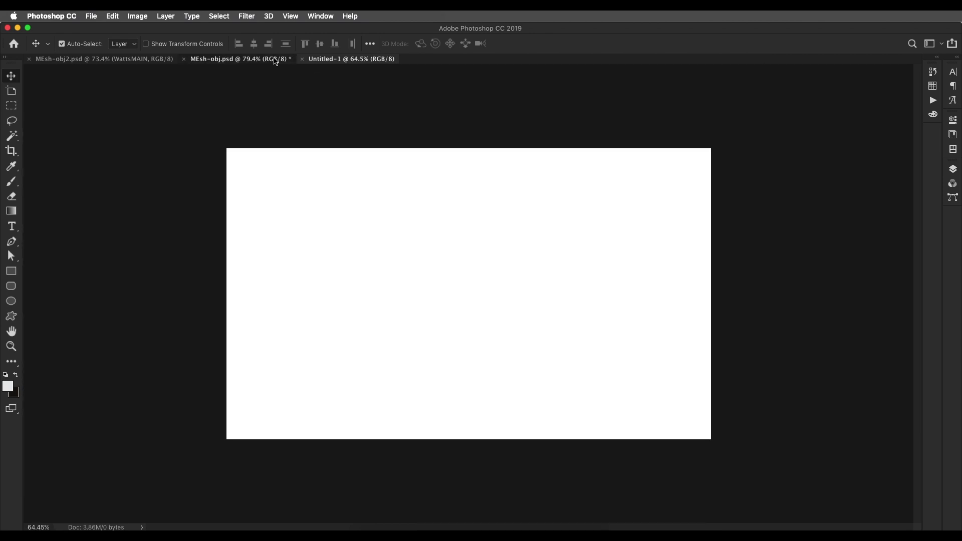
Step: Take the light grey cbcbcb from the backdrop of MEsh-obj.psd and fill the new document's Background layer with it
{"action": "left_click", "coordinate": [285, 59]}
{"action": "key", "text": "i"}
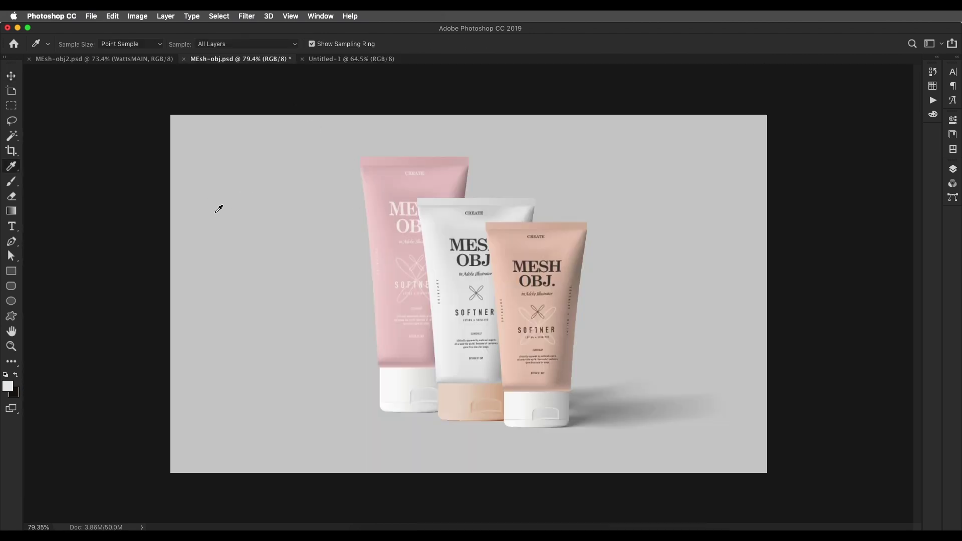
{"action": "left_click", "coordinate": [10, 391]}
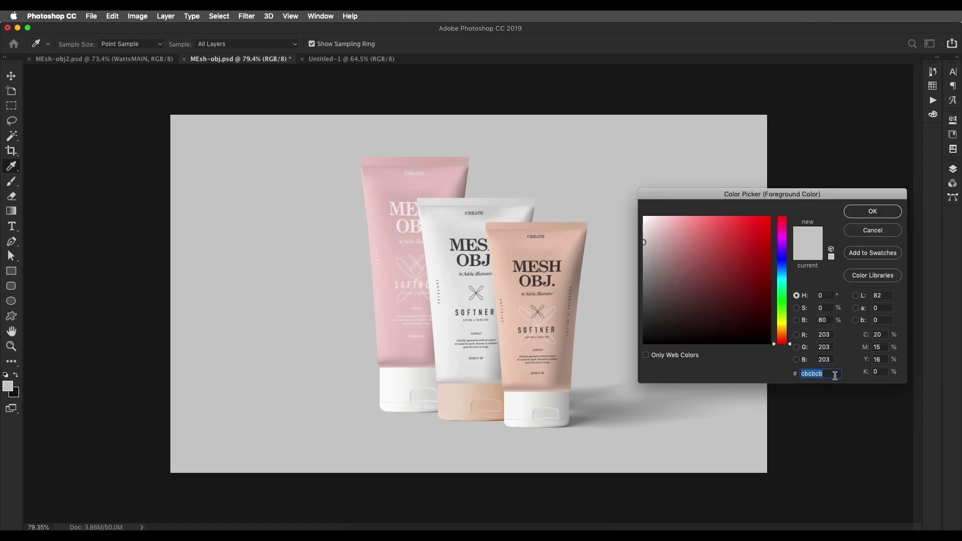
{"action": "left_click", "coordinate": [865, 216]}
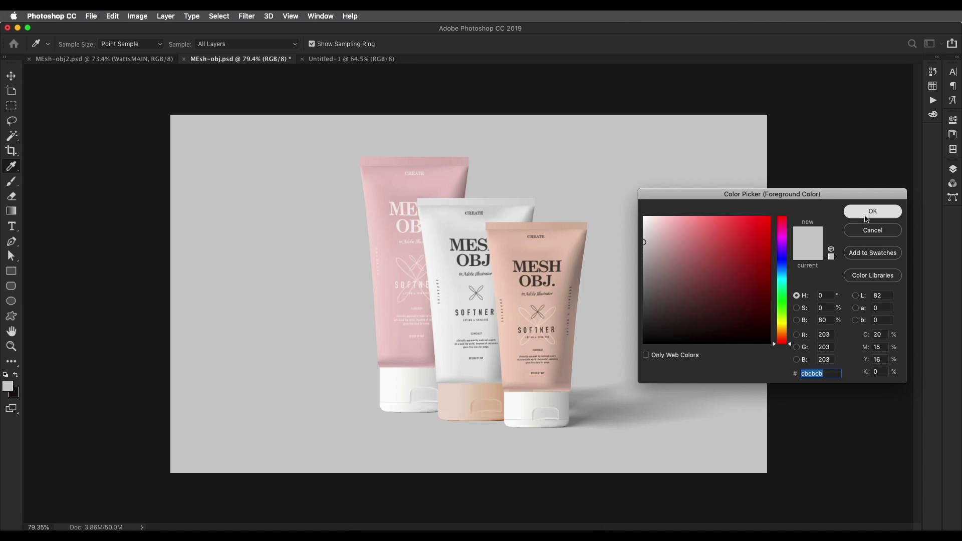
{"action": "left_click", "coordinate": [391, 60]}
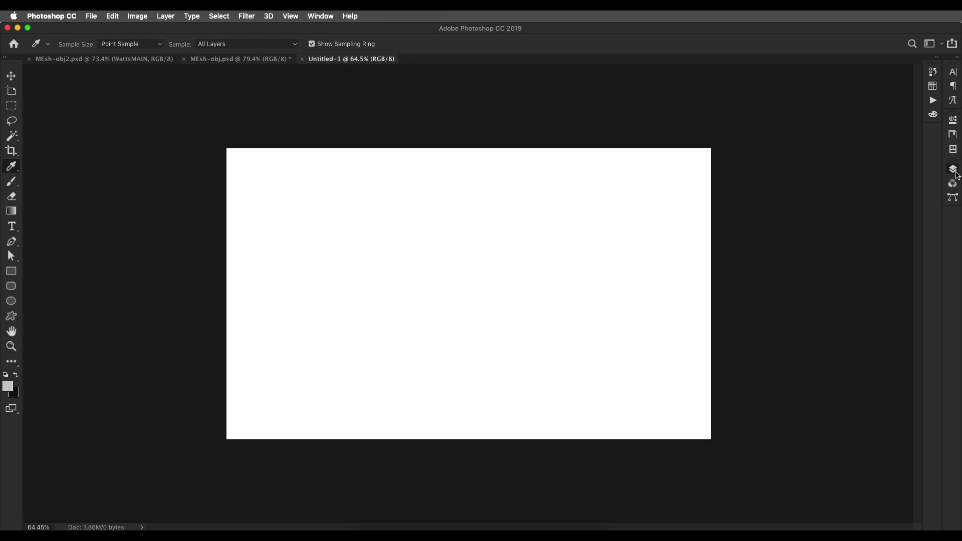
{"action": "left_click", "coordinate": [953, 169]}
{"action": "key", "text": "alt+BackSpace"}
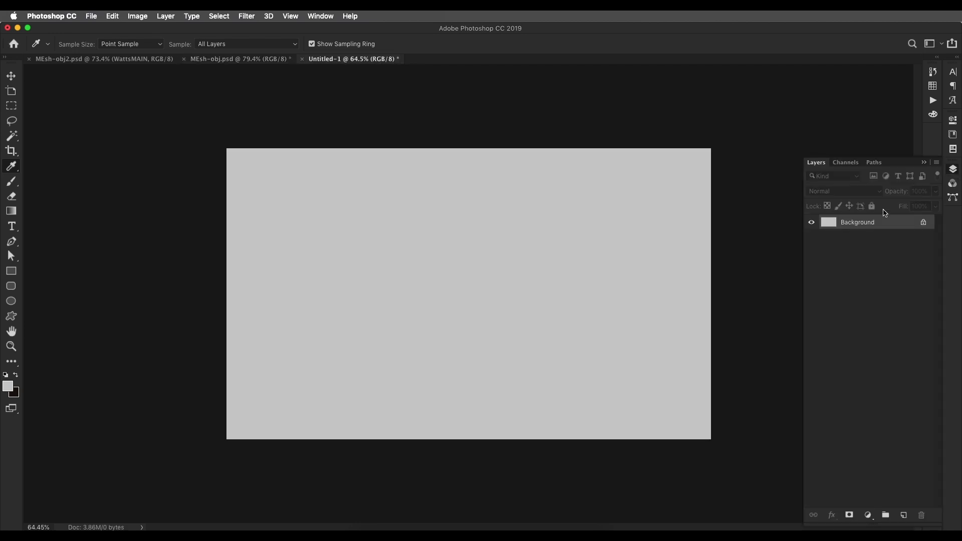
Step: Copy the selected tube from Illustrator, paste it into the new Photoshop document as a smart object and scale it down near the middle
{"action": "left_click", "coordinate": [374, 524]}
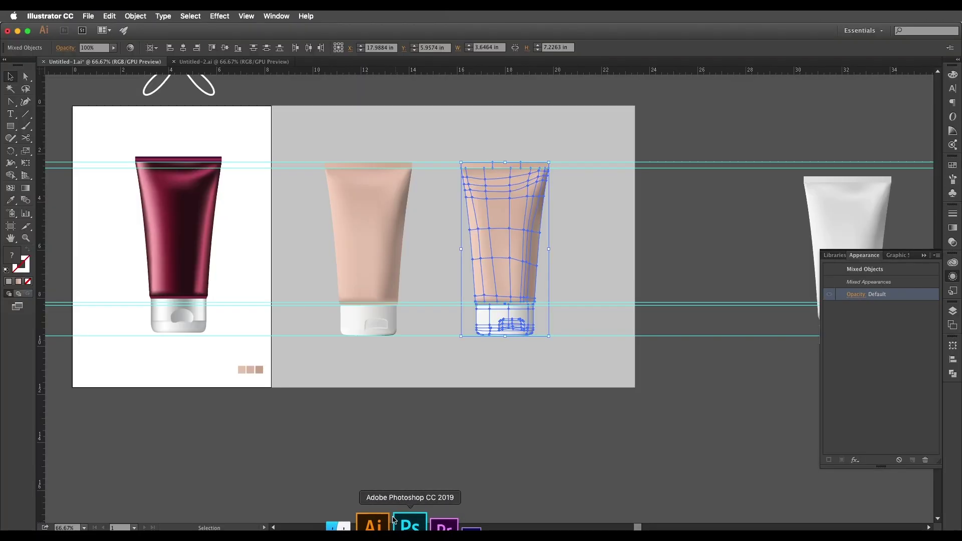
{"action": "left_click_drag", "start_coordinate": [512, 252], "coordinate": [456, 258]}
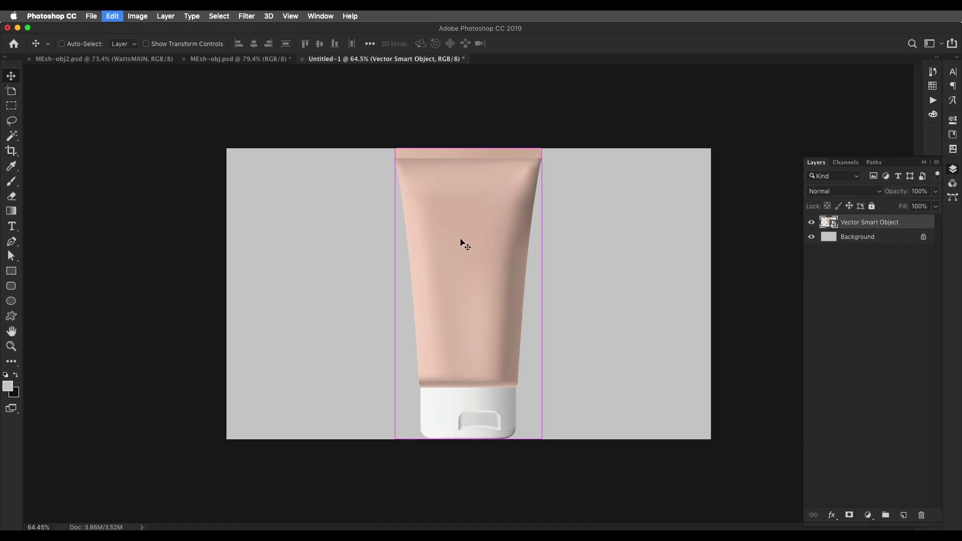
{"action": "left_click_drag", "start_coordinate": [474, 150], "coordinate": [473, 183]}
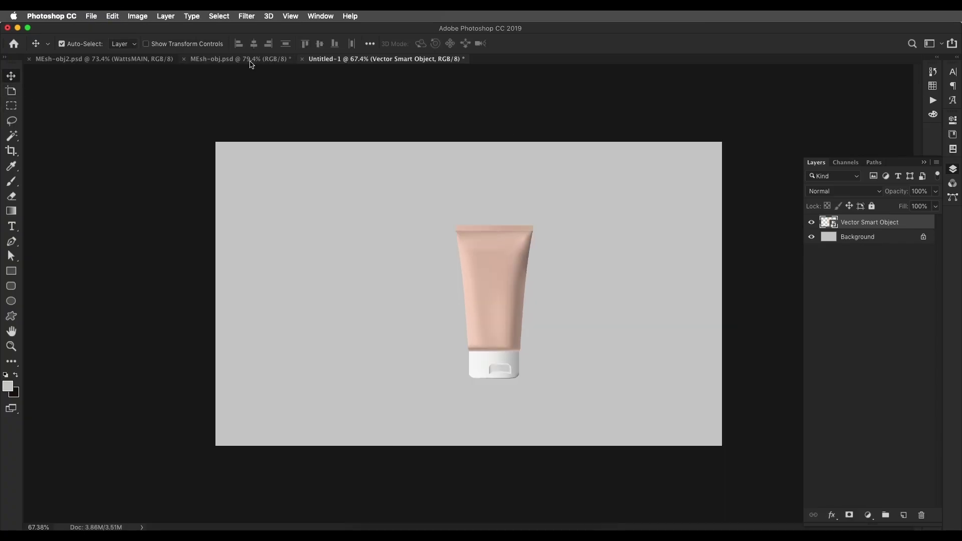
Step: Compare the placed tube with the finished mockup in MEsh-obj.psd and examine its top seal, neck and cap edges up close for gaps
{"action": "left_click", "coordinate": [250, 60]}
{"action": "left_click", "coordinate": [551, 313]}
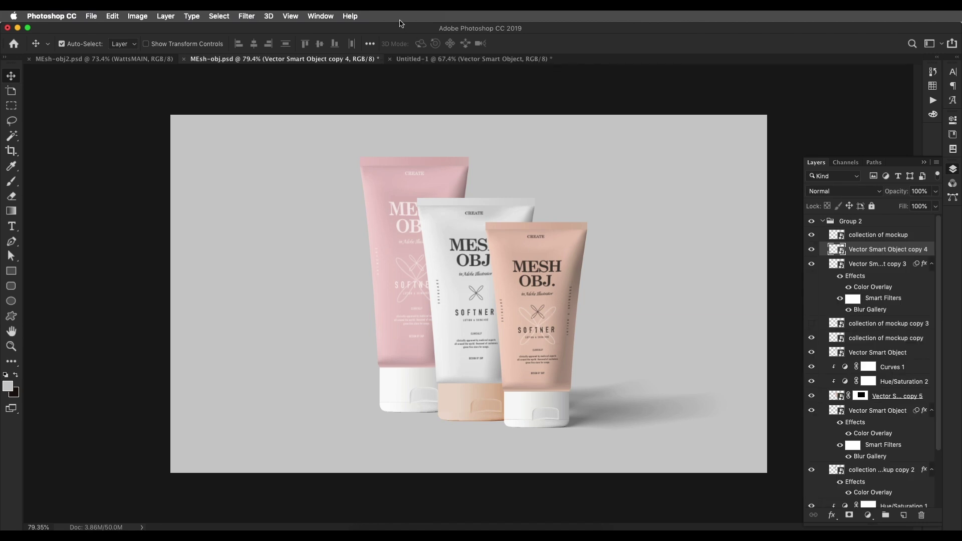
{"action": "left_click", "coordinate": [423, 60]}
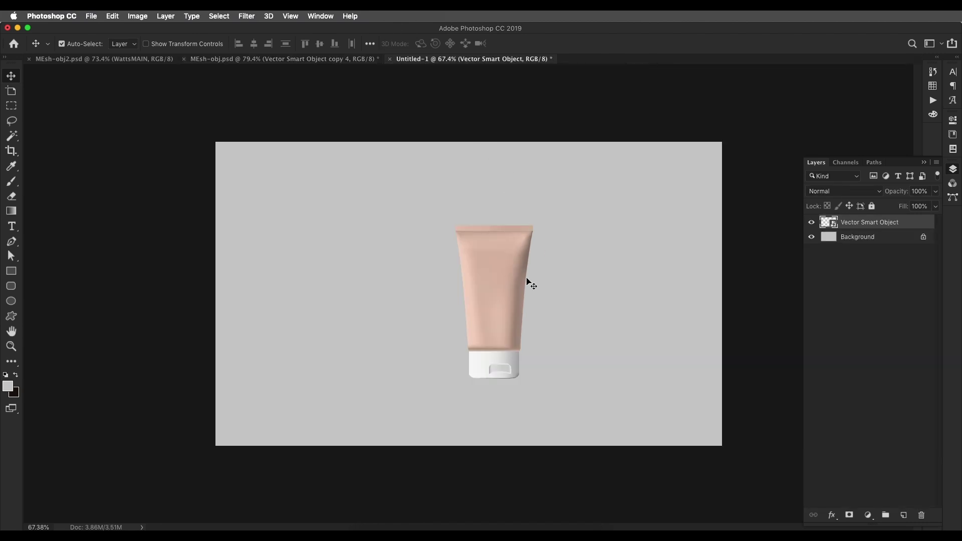
{"action": "scroll", "coordinate": [527, 281], "scroll_direction": "up", "scroll_amount": 10}
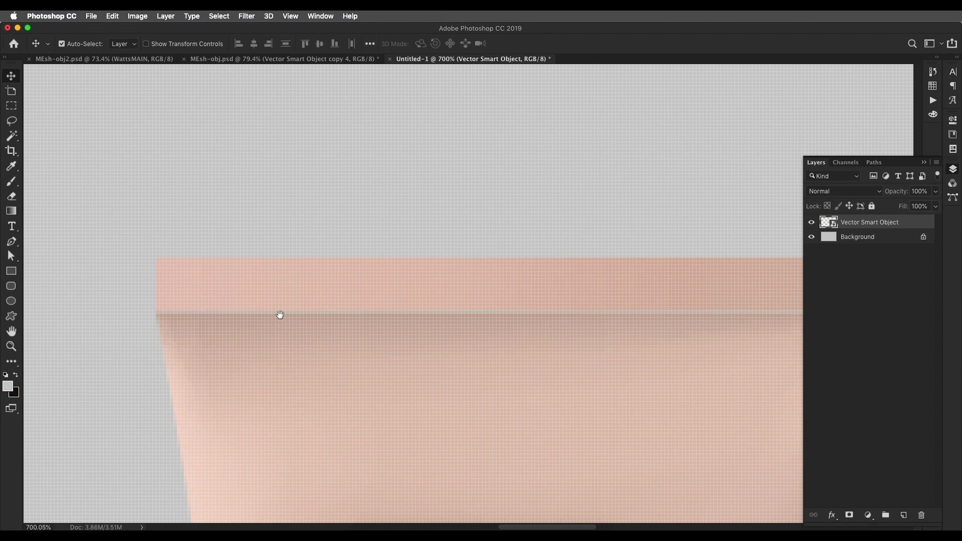
{"action": "scroll", "coordinate": [298, 316], "scroll_direction": "down", "scroll_amount": 5}
{"action": "scroll", "coordinate": [386, 215], "scroll_direction": "down", "scroll_amount": 6}
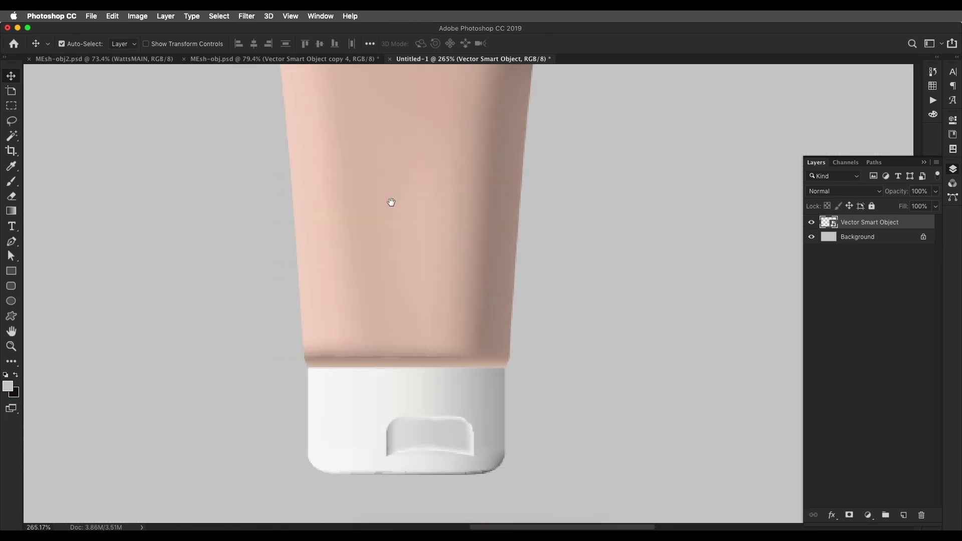
{"action": "scroll", "coordinate": [389, 256], "scroll_direction": "down", "scroll_amount": 5}
{"action": "scroll", "coordinate": [421, 216], "scroll_direction": "up", "scroll_amount": 3}
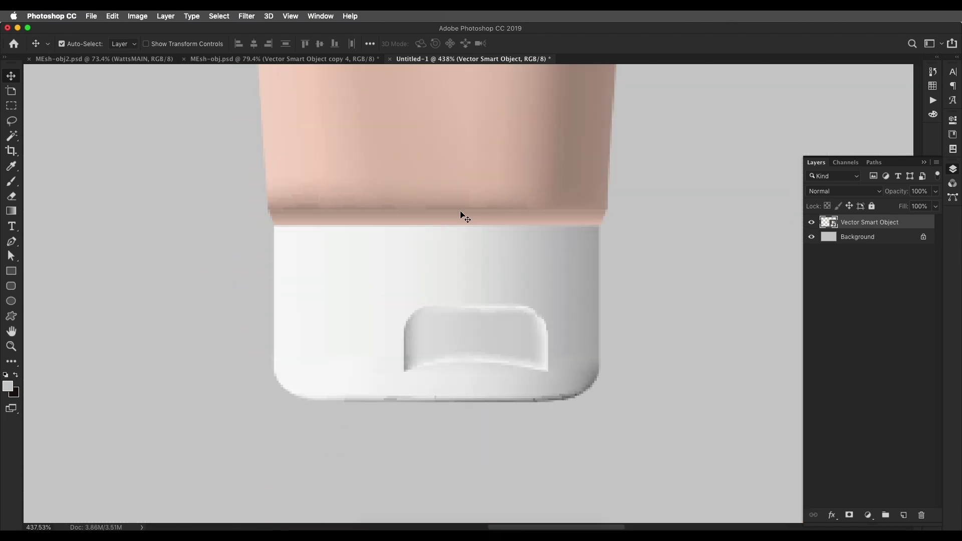
{"action": "scroll", "coordinate": [511, 218], "scroll_direction": "down", "scroll_amount": 5}
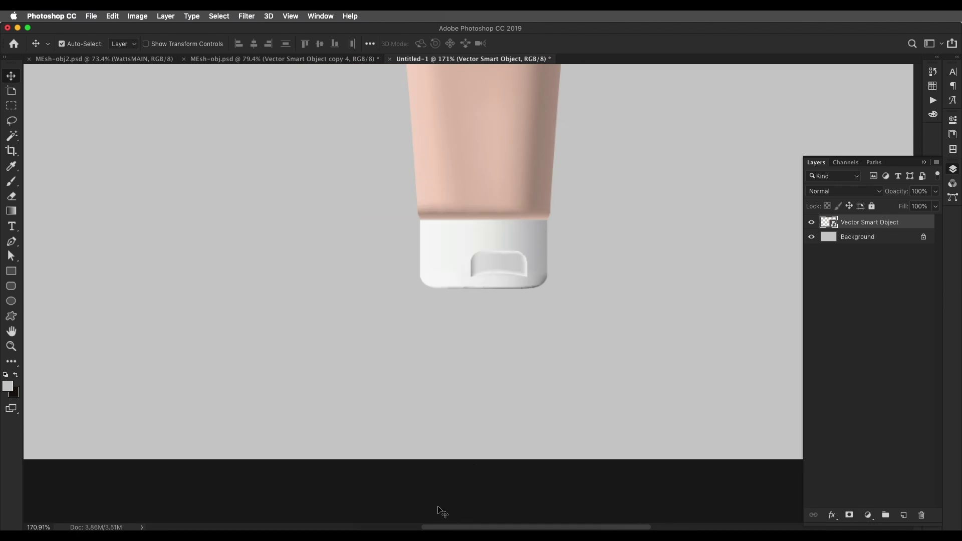
Step: Back in Illustrator, stretch the upper edge of the second tube's neck strip slightly upward to a height of about 0.128 in
{"action": "left_click", "coordinate": [372, 522]}
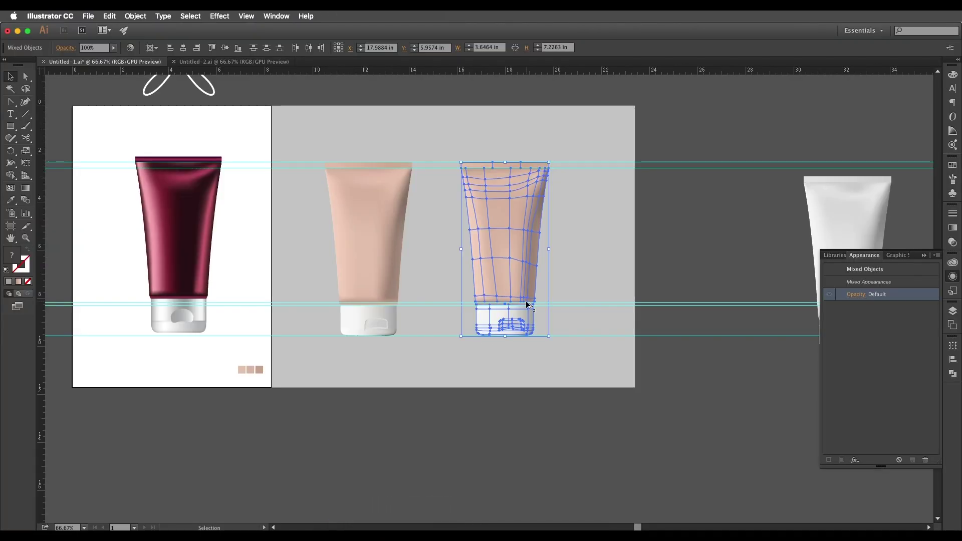
{"action": "scroll", "coordinate": [529, 304], "scroll_direction": "up", "scroll_amount": 5}
{"action": "left_click", "coordinate": [543, 306]}
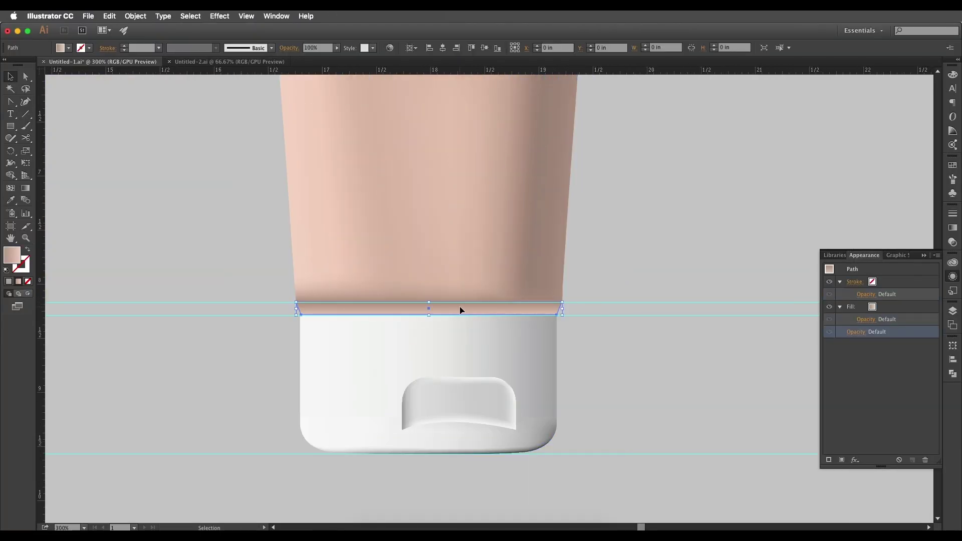
{"action": "scroll", "coordinate": [460, 310], "scroll_direction": "up", "scroll_amount": 4}
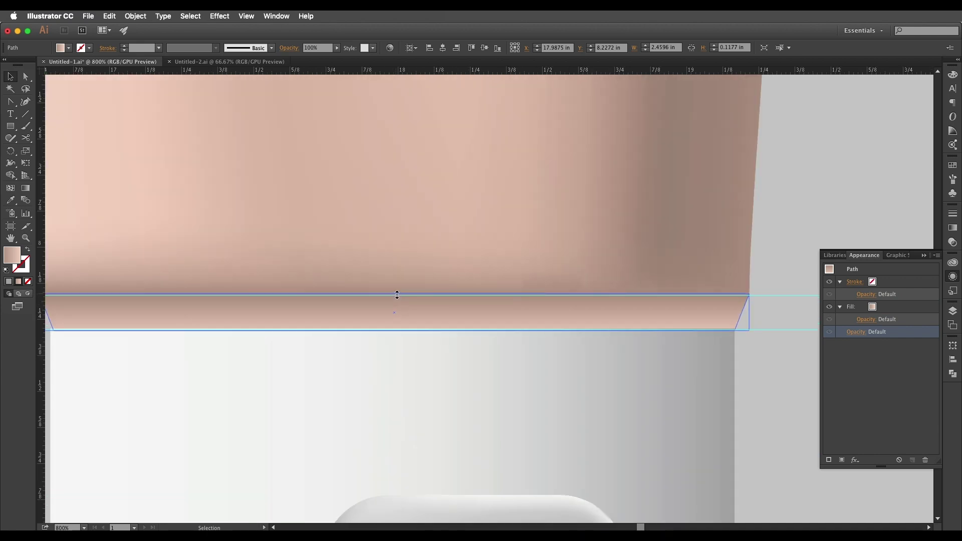
{"action": "left_click_drag", "start_coordinate": [397, 297], "coordinate": [397, 295]}
{"action": "scroll", "coordinate": [397, 296], "scroll_direction": "down", "scroll_amount": 2}
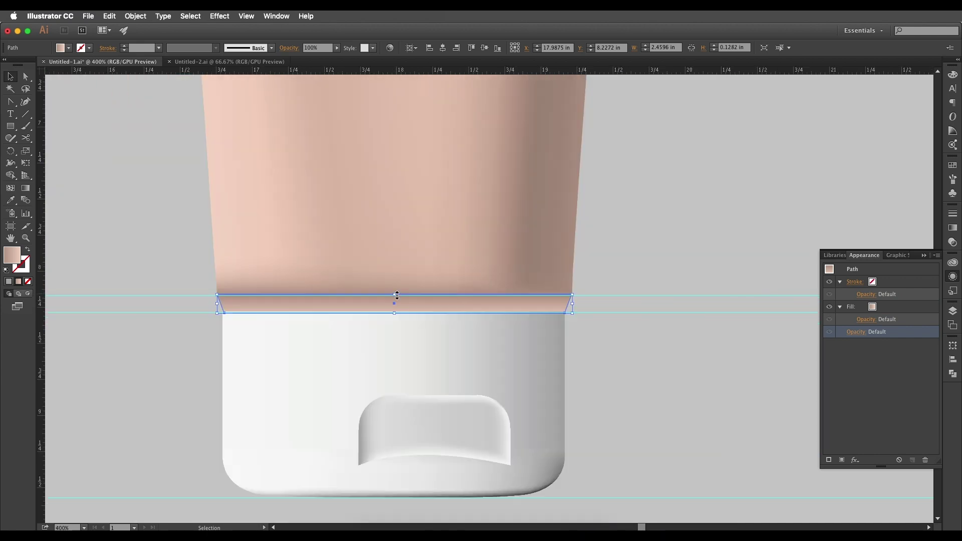
Step: Stretch the lower edge of the second tube's top seal mesh slightly downward over the body, to a height of about 0.255 in
{"action": "left_click_drag", "start_coordinate": [446, 172], "coordinate": [430, 432]}
{"action": "left_click_drag", "start_coordinate": [440, 196], "coordinate": [445, 372]}
{"action": "left_click_drag", "start_coordinate": [411, 149], "coordinate": [414, 292]}
{"action": "scroll", "coordinate": [426, 286], "scroll_direction": "up", "scroll_amount": 5}
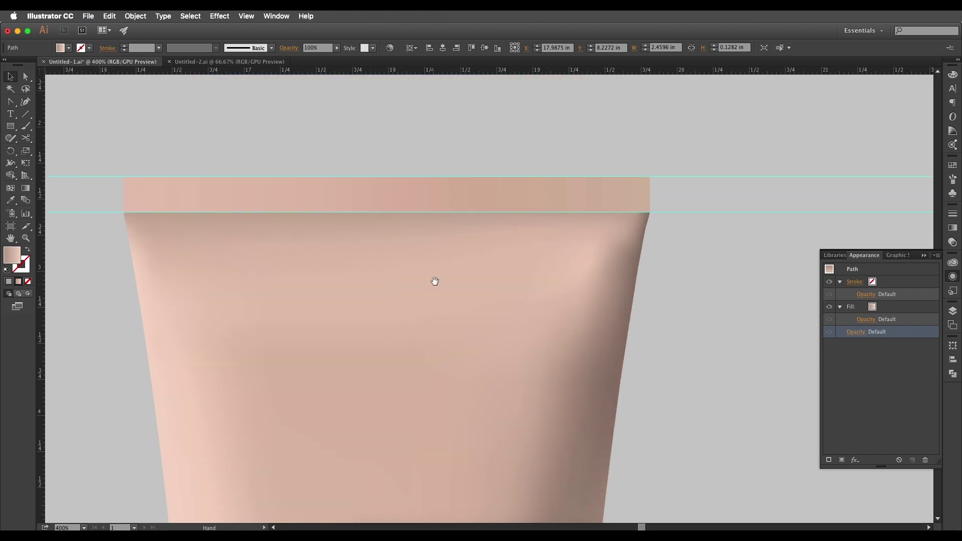
{"action": "left_click", "coordinate": [395, 214]}
{"action": "scroll", "coordinate": [388, 230], "scroll_direction": "up", "scroll_amount": 2}
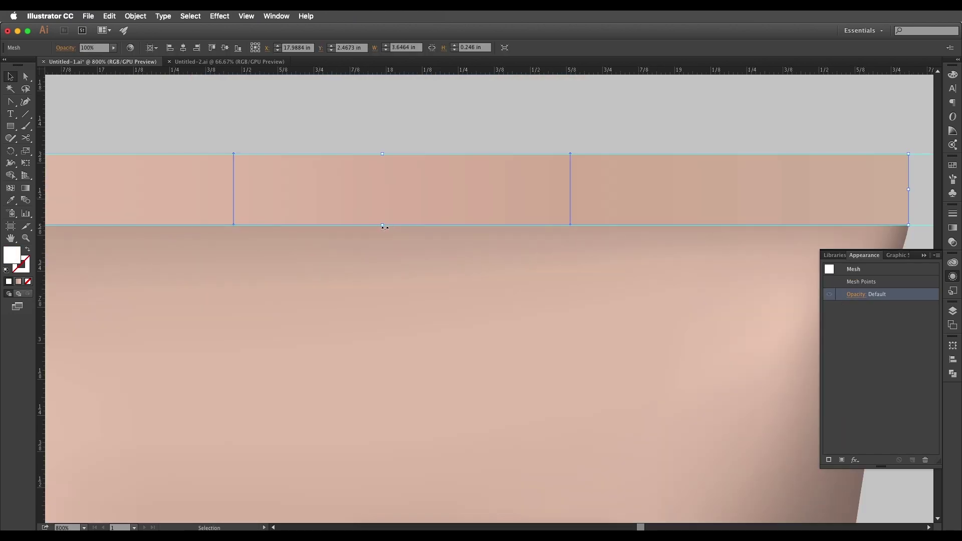
{"action": "left_click_drag", "start_coordinate": [383, 227], "coordinate": [383, 230]}
{"action": "scroll", "coordinate": [428, 247], "scroll_direction": "down", "scroll_amount": 6}
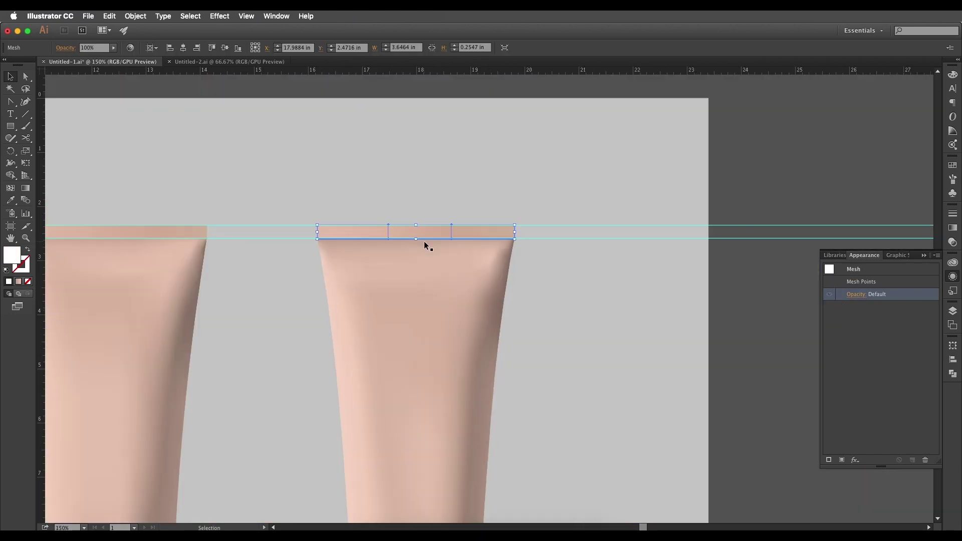
Step: Copy the whole corrected tube into the Photoshop document Untitled-1 as a smart object, deleting the tube placed there before
{"action": "left_click_drag", "start_coordinate": [482, 505], "coordinate": [387, 291]}
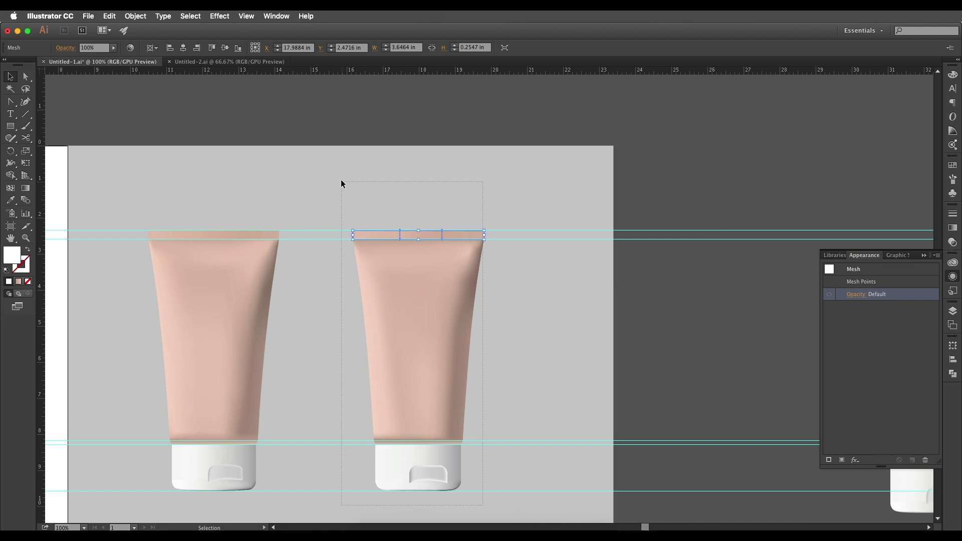
{"action": "left_click_drag", "start_coordinate": [341, 183], "coordinate": [340, 184]}
{"action": "left_click_drag", "start_coordinate": [437, 353], "coordinate": [470, 296]}
{"action": "key", "text": "Delete"}
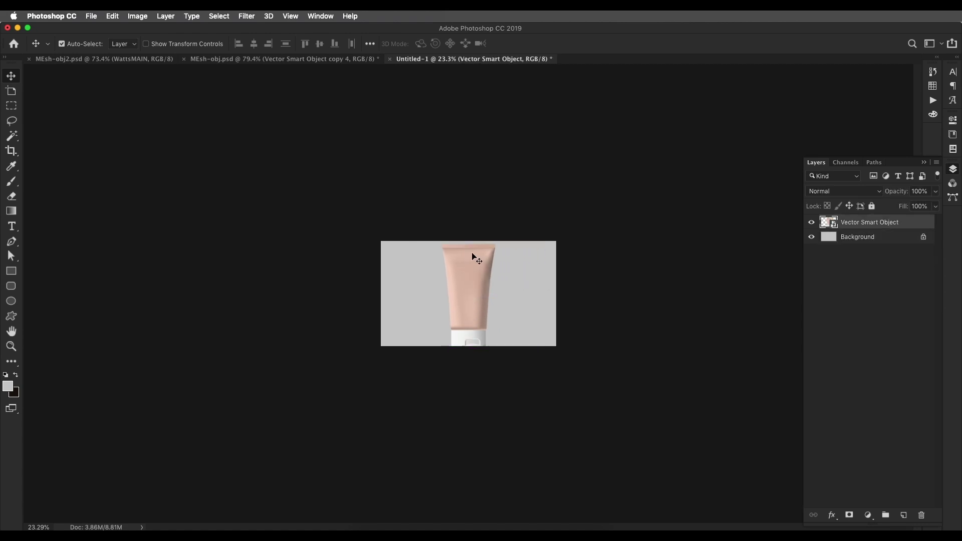
Step: Scale the placed tube smart object down and reposition it on the grey canvas in Untitled-1
{"action": "key", "text": "ctrl+t"}
{"action": "left_click_drag", "start_coordinate": [468, 243], "coordinate": [468, 270]}
{"action": "scroll", "coordinate": [469, 295], "scroll_direction": "up", "scroll_amount": 5}
{"action": "left_click_drag", "start_coordinate": [486, 311], "coordinate": [539, 318]}
{"action": "key", "text": "Return"}
{"action": "scroll", "coordinate": [539, 318], "scroll_direction": "up", "scroll_amount": 4}
Step: Examine the finished three-tube mockup in MEsh-obj.psd up close and as a whole
{"action": "left_click", "coordinate": [285, 60]}
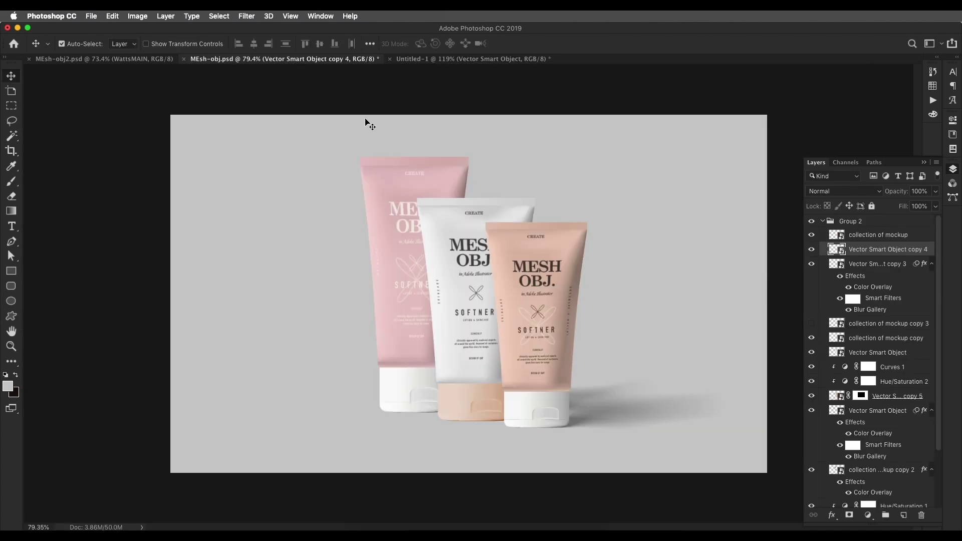
{"action": "scroll", "coordinate": [558, 285], "scroll_direction": "up", "scroll_amount": 2}
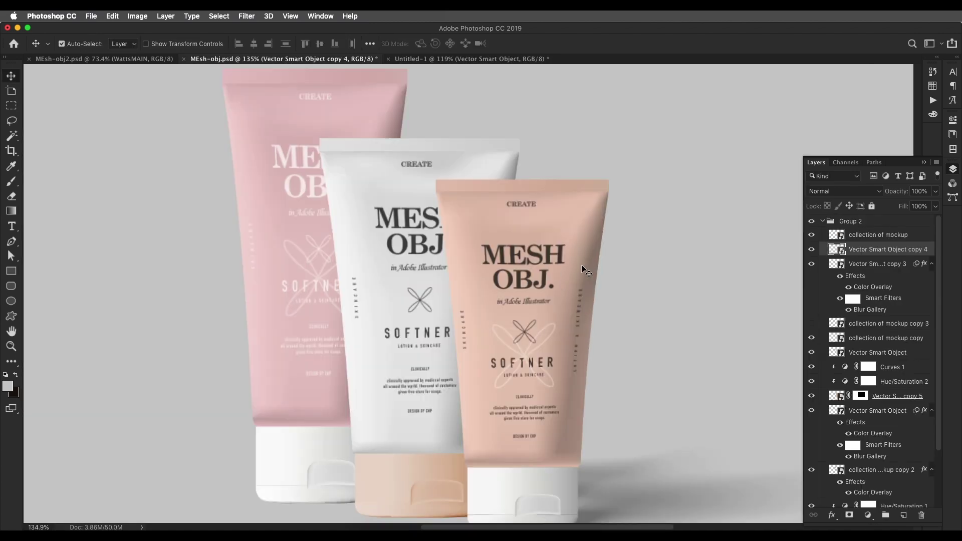
{"action": "scroll", "coordinate": [539, 467], "scroll_direction": "down", "scroll_amount": 3}
{"action": "scroll", "coordinate": [556, 294], "scroll_direction": "up", "scroll_amount": 5}
{"action": "scroll", "coordinate": [552, 292], "scroll_direction": "down", "scroll_amount": 4}
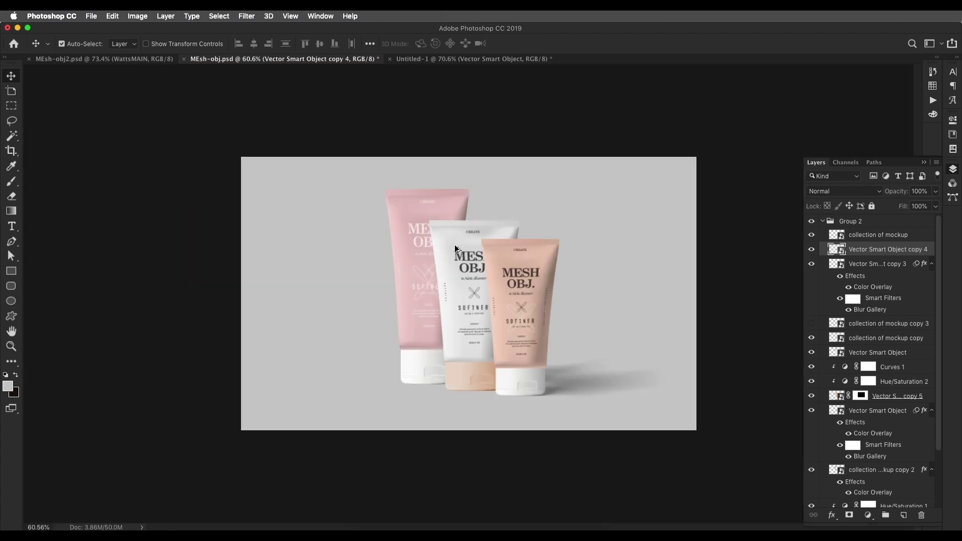
{"action": "scroll", "coordinate": [451, 251], "scroll_direction": "up", "scroll_amount": 2}
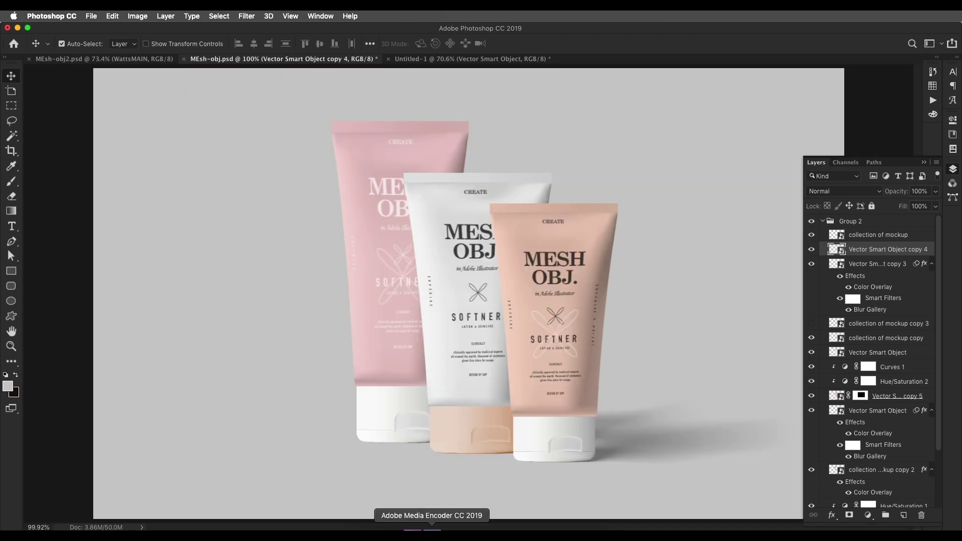
Step: Switch to Illustrator and duplicate the whole second peach tube into the empty space beside it, level with the original
{"action": "left_click", "coordinate": [379, 524]}
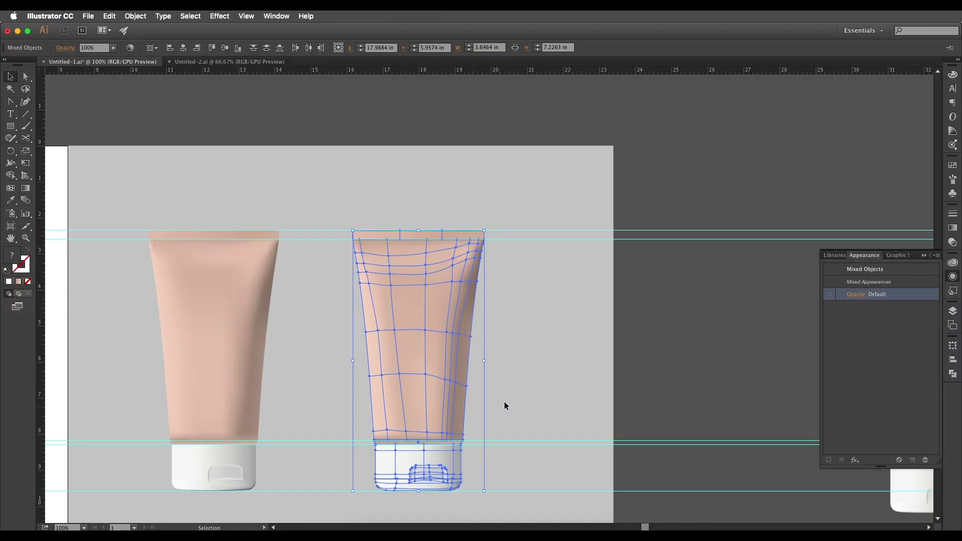
{"action": "scroll", "coordinate": [515, 393], "scroll_direction": "down", "scroll_amount": 1}
{"action": "left_click_drag", "start_coordinate": [467, 390], "coordinate": [609, 390]}
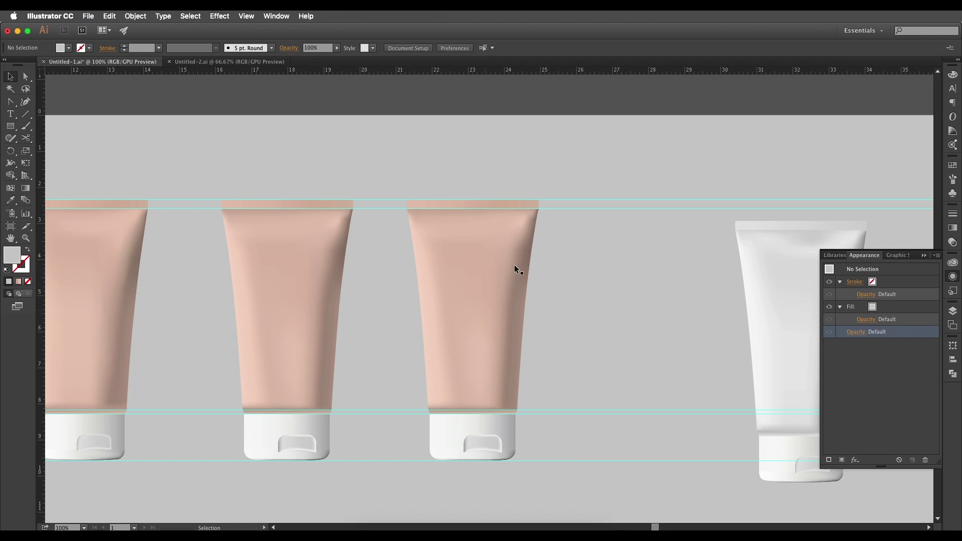
Step: Select the duplicated tube's body and top seal meshes and use Recolor Artwork to set their first colour's saturation to 0%
{"action": "left_click", "coordinate": [467, 309]}
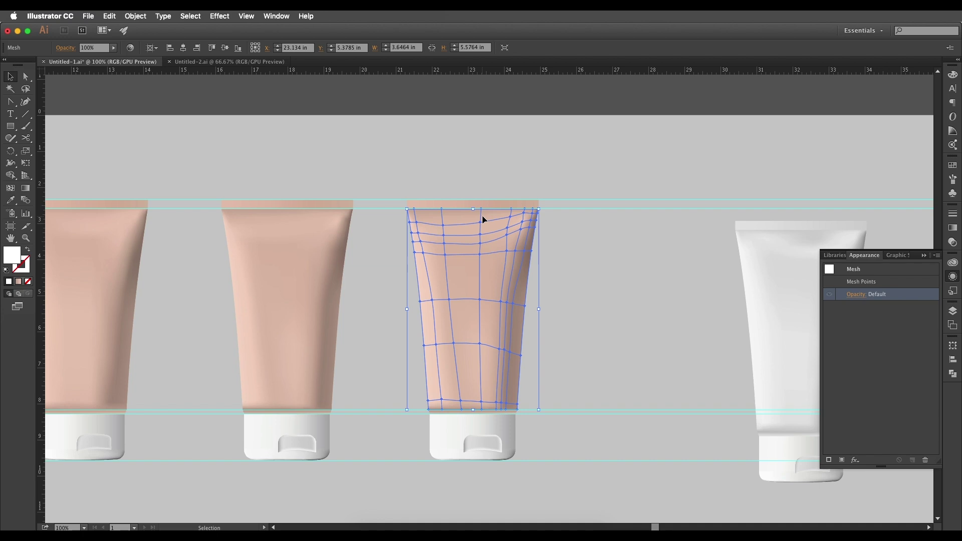
{"action": "left_click", "coordinate": [466, 204], "text": "shift"}
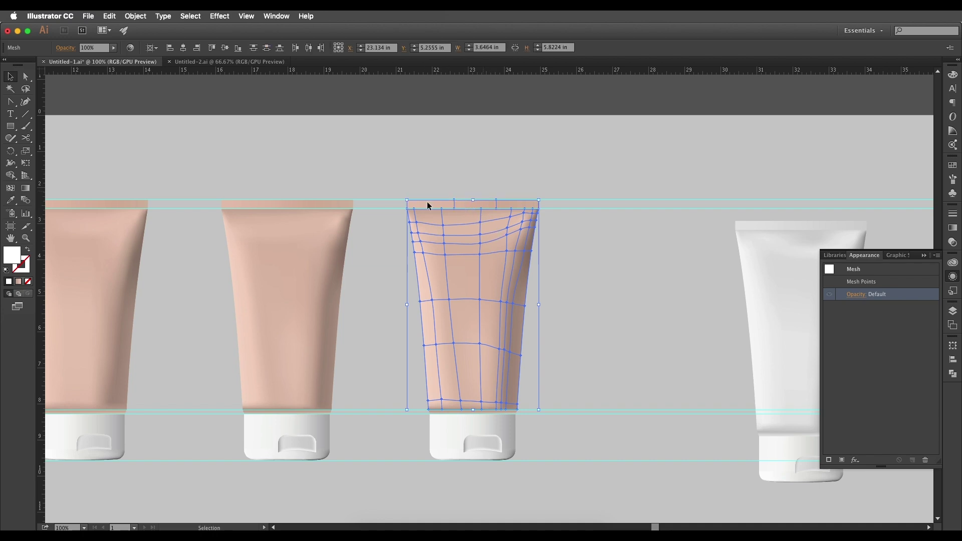
{"action": "left_click_drag", "start_coordinate": [529, 333], "coordinate": [422, 329]}
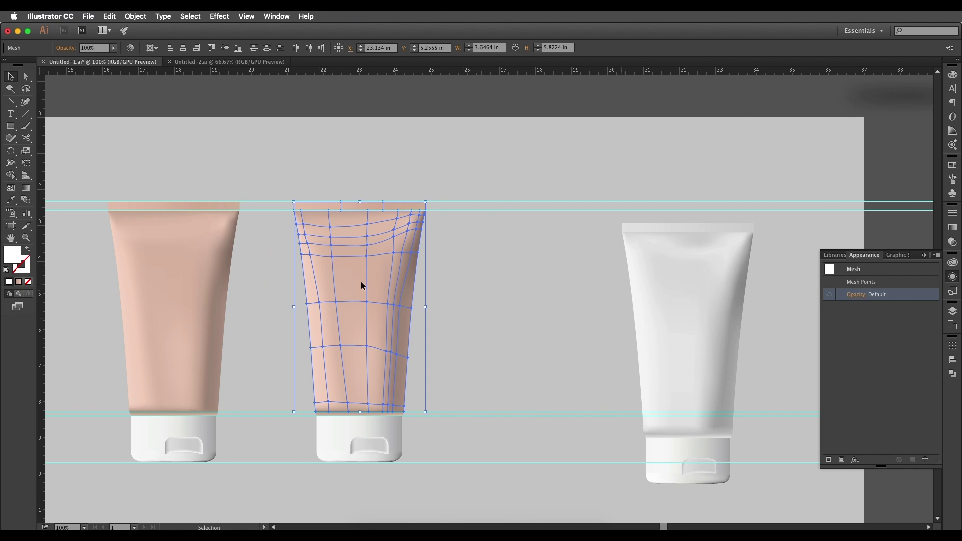
{"action": "scroll", "coordinate": [363, 281], "scroll_direction": "left", "scroll_amount": 1}
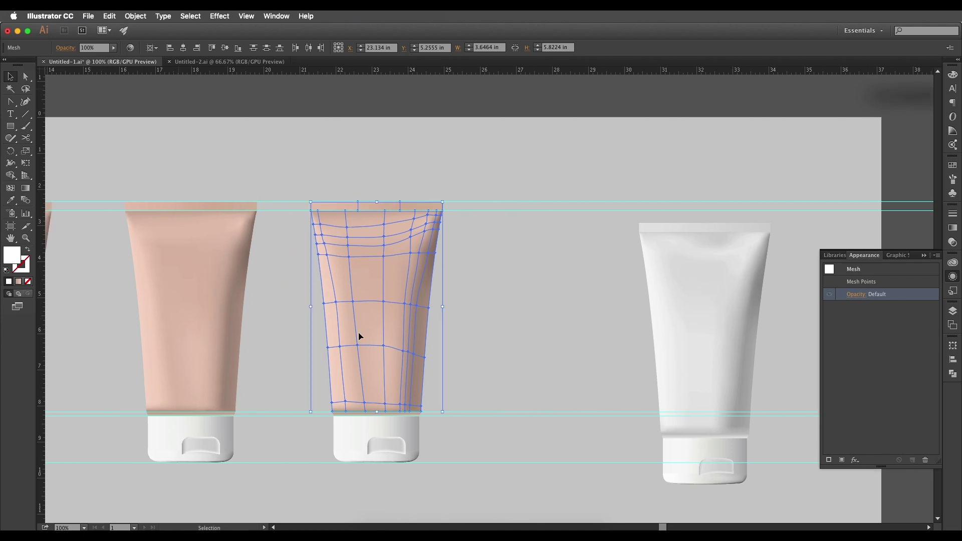
{"action": "left_click", "coordinate": [109, 16]}
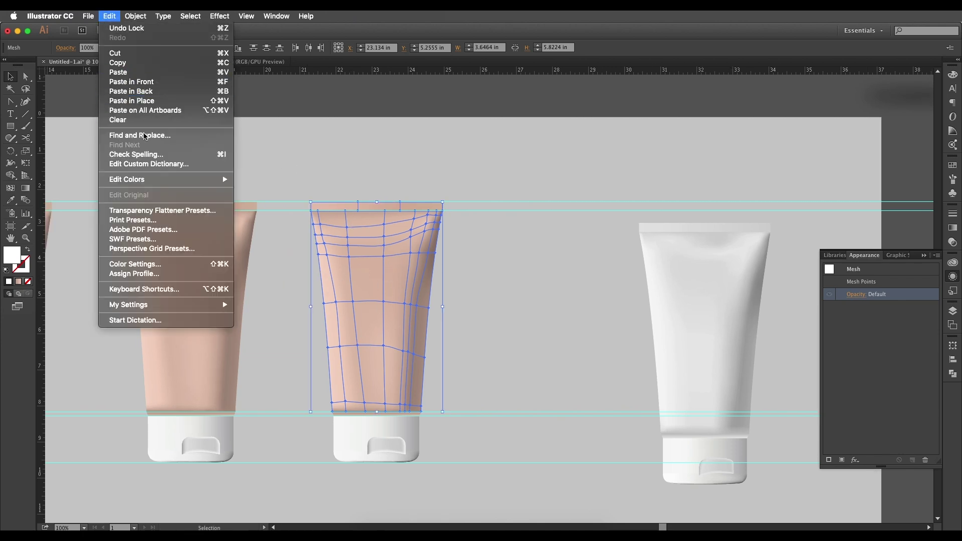
{"action": "mouse_move", "coordinate": [164, 181]}
{"action": "left_click", "coordinate": [254, 183]}
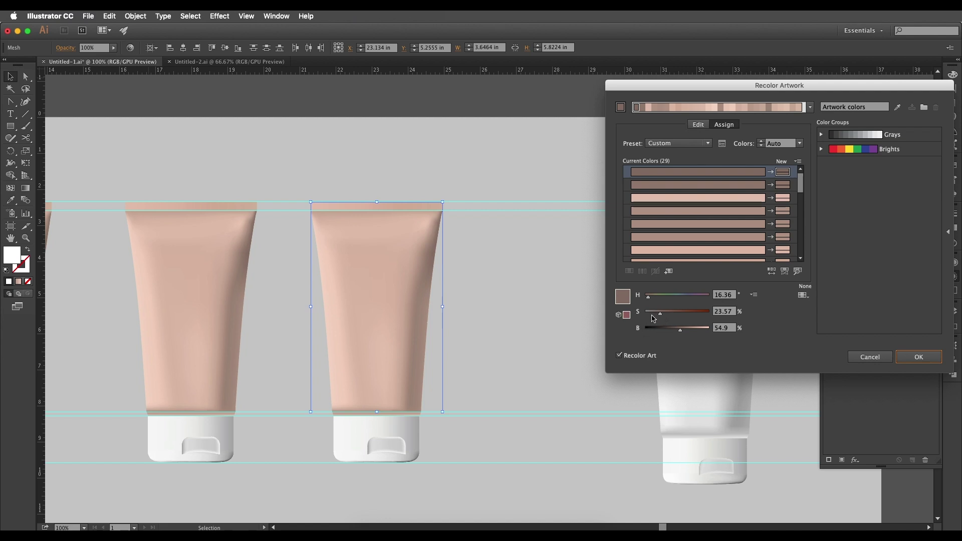
{"action": "left_click_drag", "start_coordinate": [661, 315], "coordinate": [607, 315]}
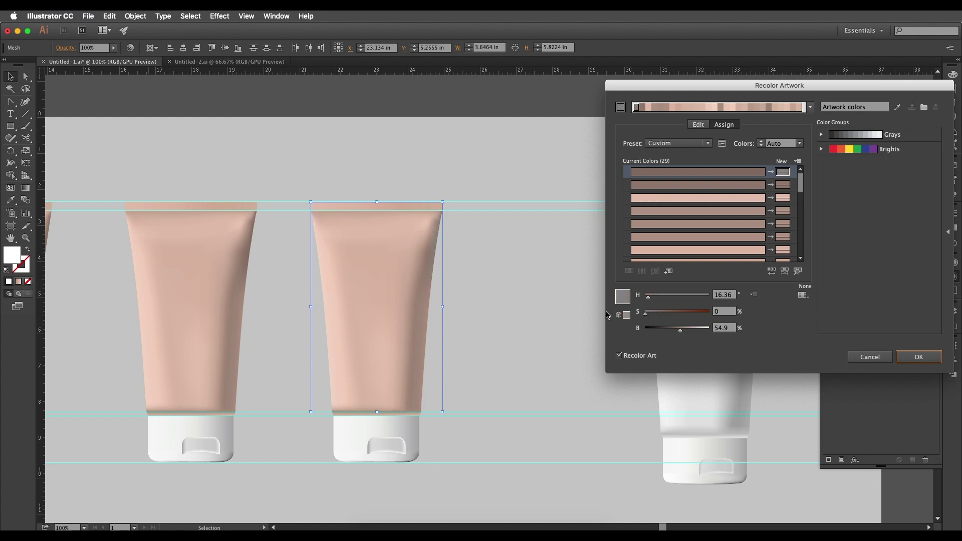
Step: Set the saturation of the remaining peach colours in the body and seal meshes to 0% one by one and apply the recolouring
{"action": "left_click", "coordinate": [642, 108]}
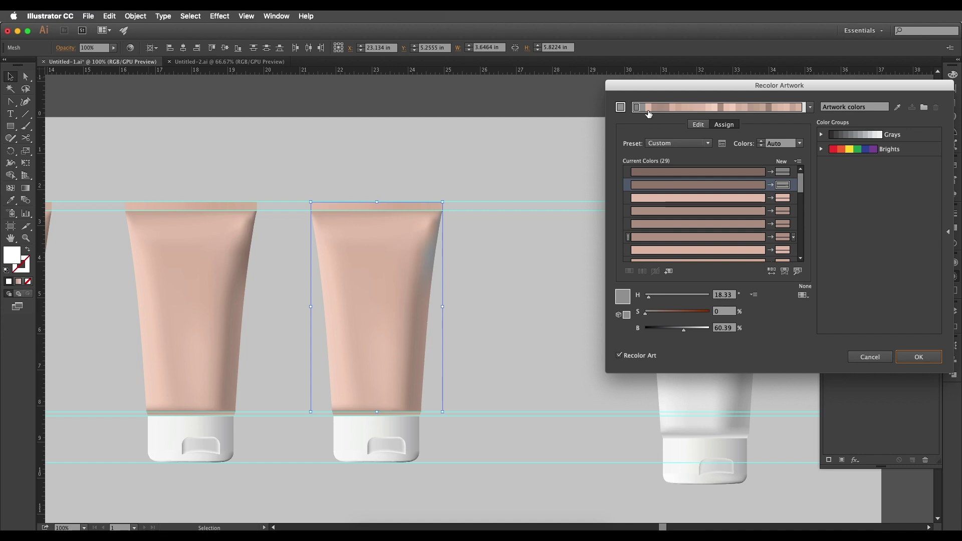
{"action": "key", "text": "Down"}
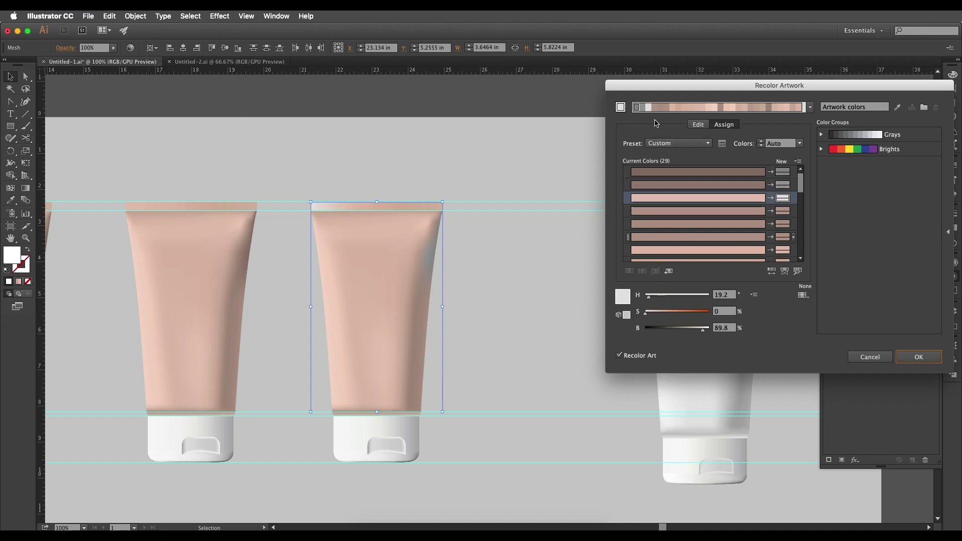
{"action": "left_click", "coordinate": [657, 108]}
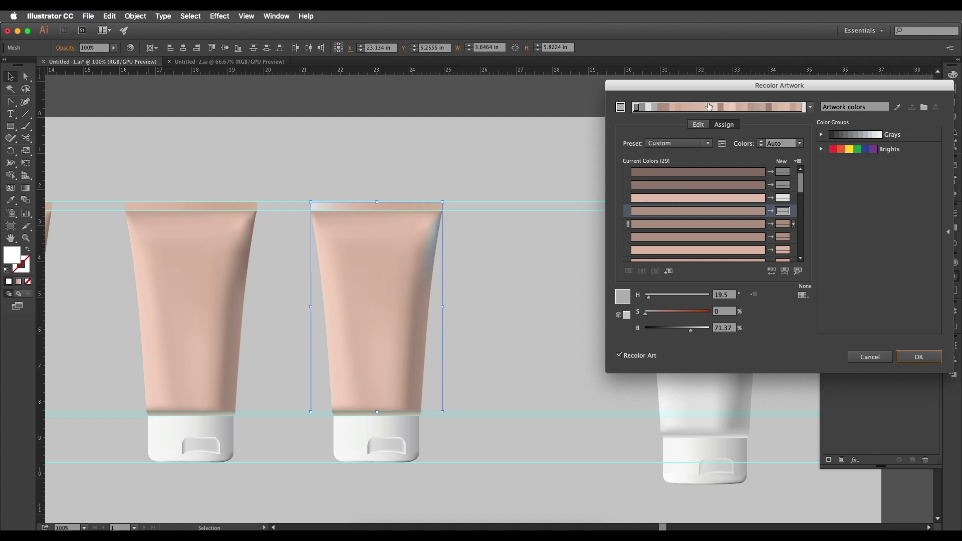
{"action": "left_click", "coordinate": [661, 107]}
{"action": "left_click", "coordinate": [646, 312]}
{"action": "left_click", "coordinate": [666, 108]}
{"action": "left_click", "coordinate": [645, 312]}
{"action": "left_click", "coordinate": [673, 107]}
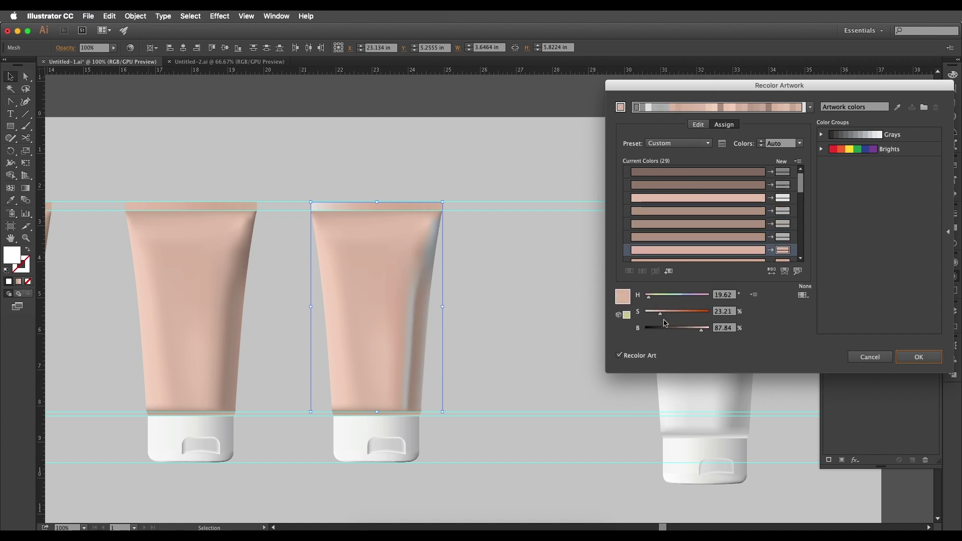
{"action": "left_click", "coordinate": [646, 312]}
{"action": "left_click", "coordinate": [678, 107]}
{"action": "left_click", "coordinate": [645, 312]}
{"action": "left_click", "coordinate": [684, 107]}
{"action": "left_click", "coordinate": [645, 311]}
{"action": "left_click", "coordinate": [691, 108]}
{"action": "left_click", "coordinate": [646, 312]}
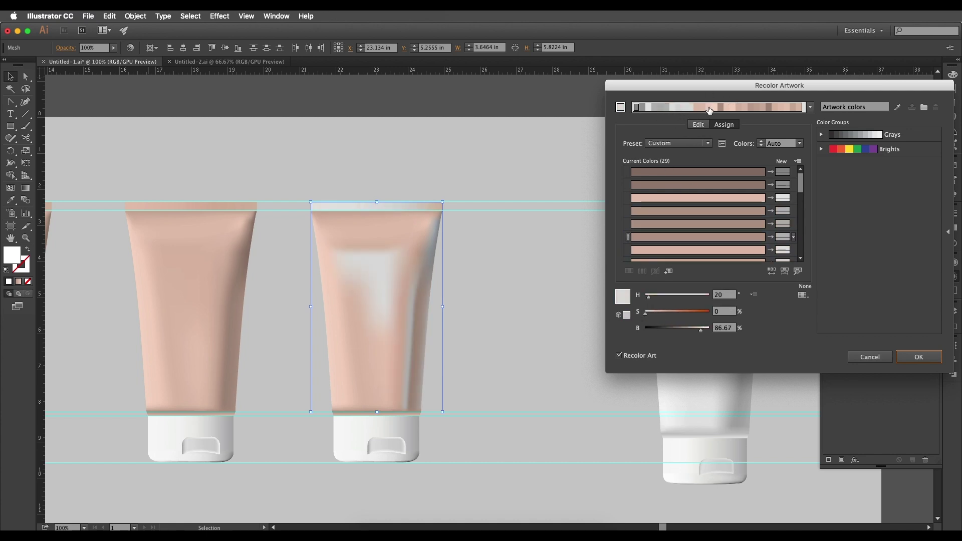
{"action": "left_click", "coordinate": [697, 107]}
{"action": "left_click", "coordinate": [645, 311]}
{"action": "left_click", "coordinate": [703, 108]}
{"action": "left_click", "coordinate": [645, 311]}
{"action": "left_click", "coordinate": [708, 108]}
{"action": "left_click", "coordinate": [646, 312]}
{"action": "left_click", "coordinate": [715, 107]}
{"action": "left_click", "coordinate": [645, 312]}
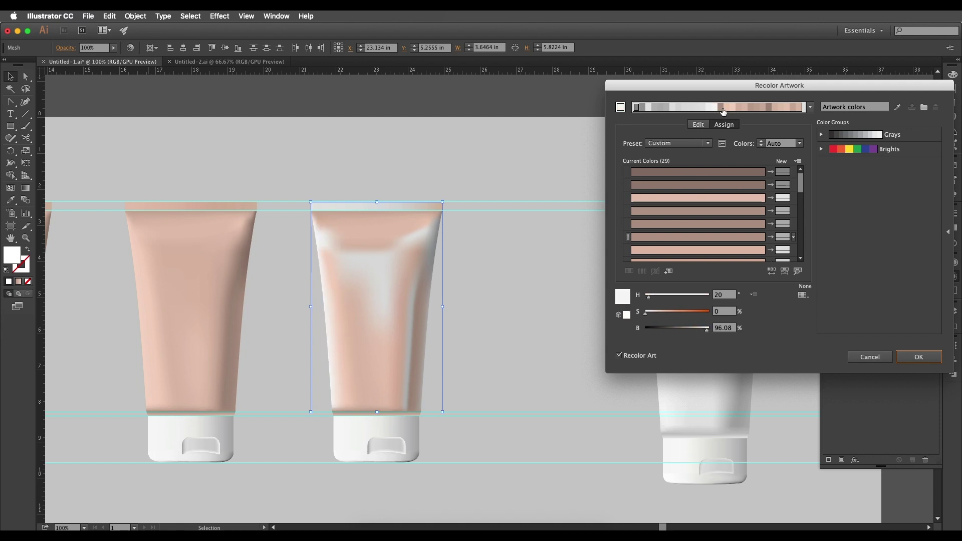
{"action": "left_click", "coordinate": [721, 107]}
{"action": "left_click", "coordinate": [646, 312]}
{"action": "left_click", "coordinate": [727, 107]}
{"action": "left_click", "coordinate": [646, 312]}
{"action": "left_click", "coordinate": [733, 107]}
{"action": "left_click", "coordinate": [646, 311]}
{"action": "left_click", "coordinate": [738, 108]}
{"action": "left_click", "coordinate": [645, 312]}
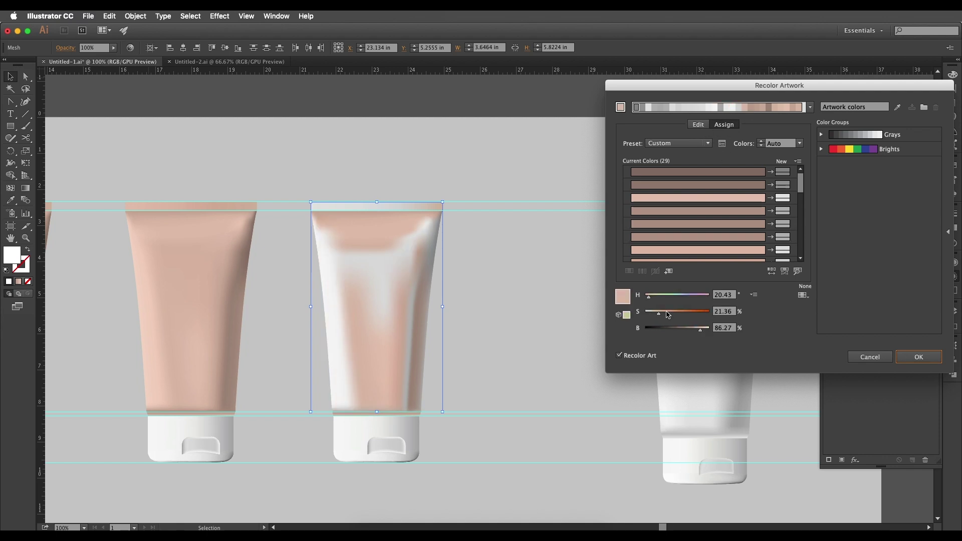
{"action": "left_click", "coordinate": [645, 312]}
{"action": "left_click", "coordinate": [751, 107]}
{"action": "left_click", "coordinate": [645, 311]}
{"action": "left_click", "coordinate": [757, 107]}
{"action": "left_click", "coordinate": [646, 312]}
{"action": "left_click", "coordinate": [763, 107]}
{"action": "left_click", "coordinate": [645, 312]}
{"action": "left_click", "coordinate": [769, 108]}
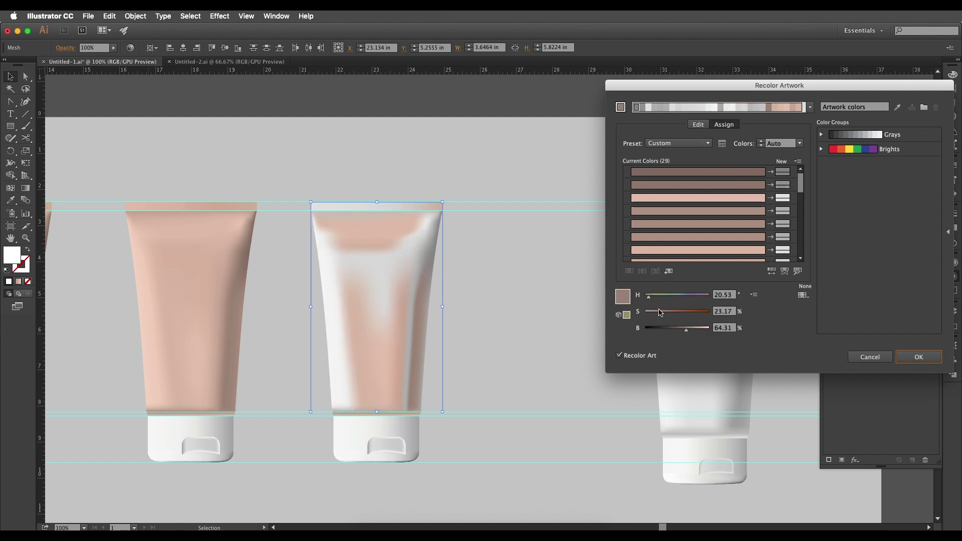
{"action": "left_click_drag", "start_coordinate": [660, 313], "coordinate": [647, 316]}
{"action": "left_click", "coordinate": [919, 357]}
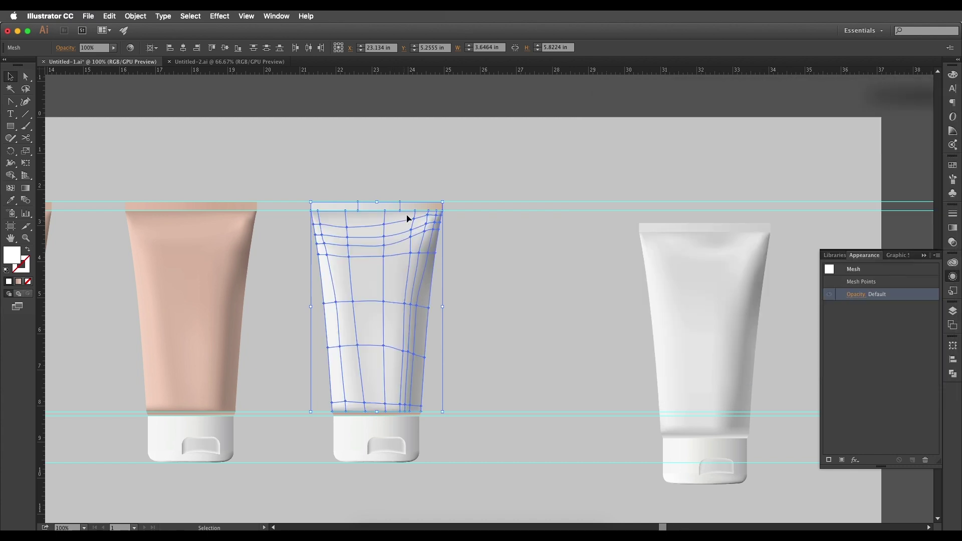
Step: Recolor the duplicated tube's top seal mesh alone, setting its remaining peach colour to 0% saturation
{"action": "left_click", "coordinate": [417, 208]}
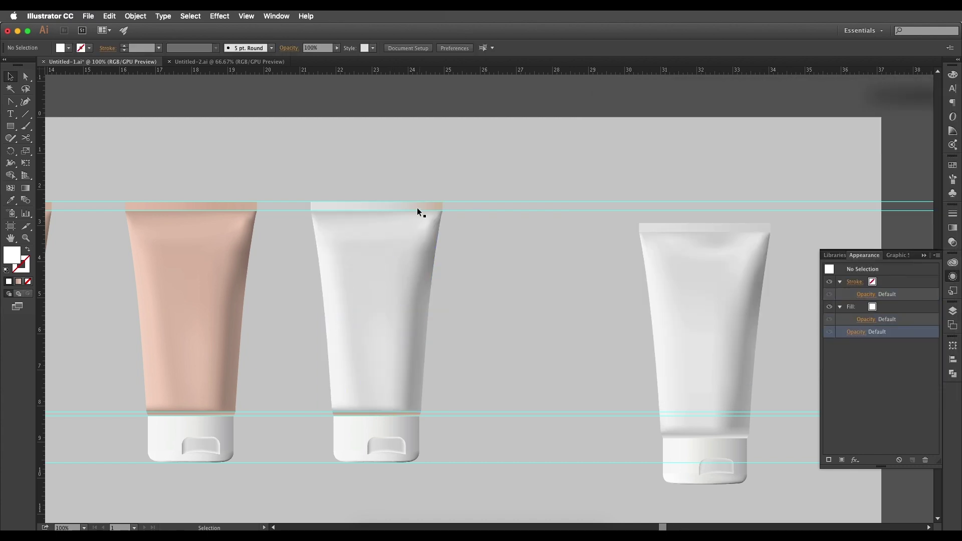
{"action": "left_click", "coordinate": [108, 16]}
{"action": "mouse_move", "coordinate": [167, 179]}
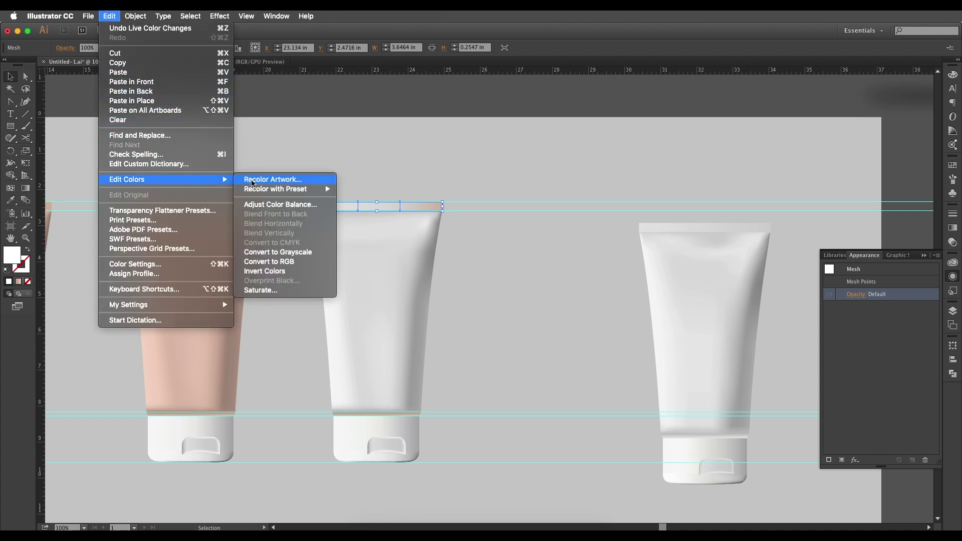
{"action": "left_click", "coordinate": [252, 180]}
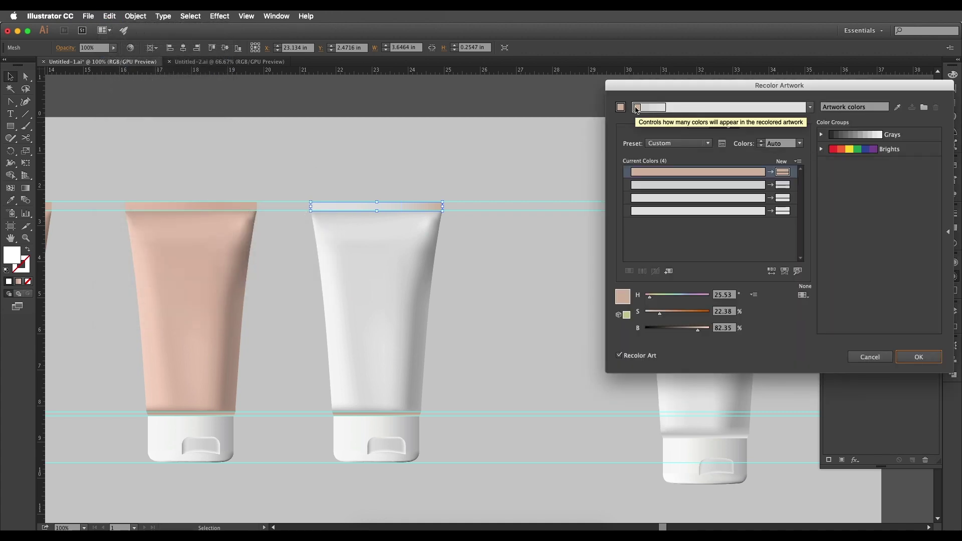
{"action": "left_click_drag", "start_coordinate": [654, 314], "coordinate": [554, 318]}
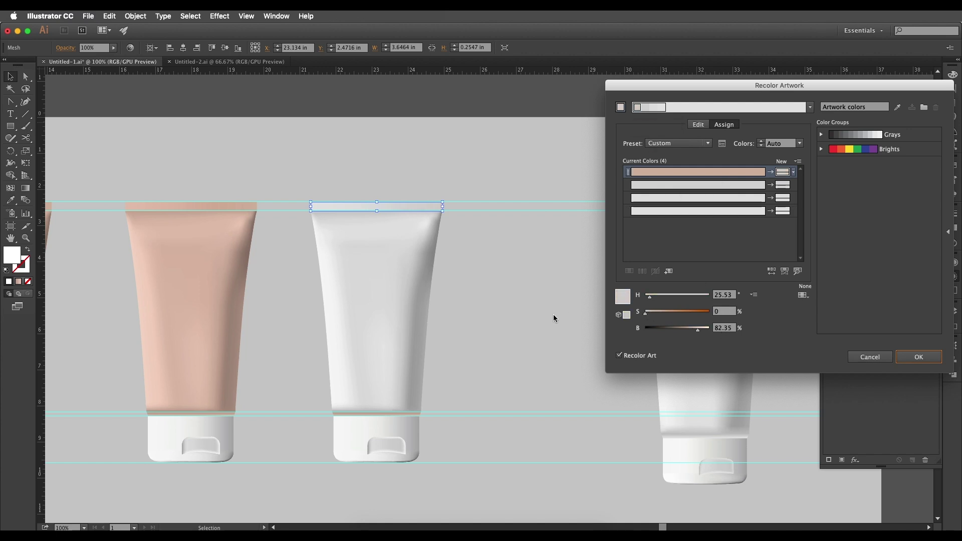
{"action": "left_click", "coordinate": [919, 357]}
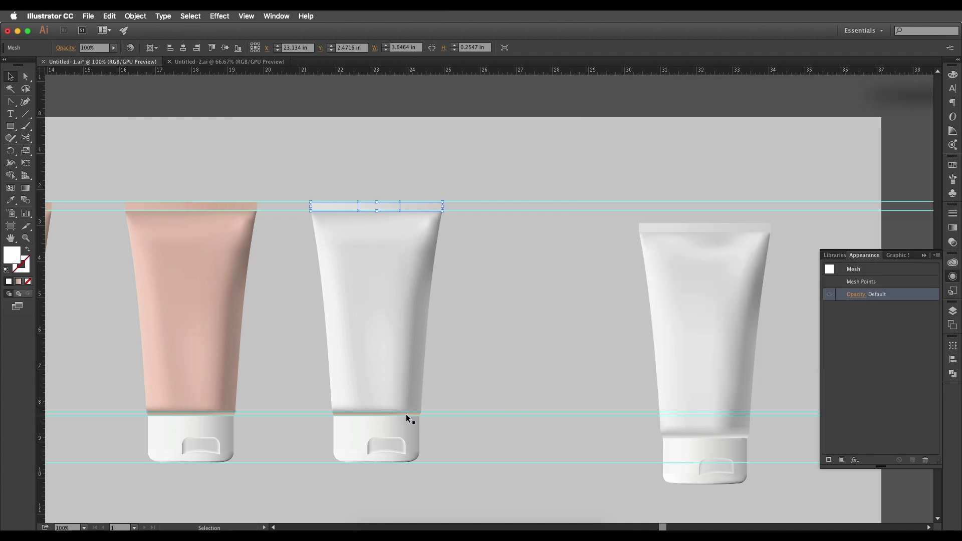
Step: Recolor the neck strip above the duplicated tube's cap, setting both of its gradient colours to 0% saturation, and deselect it
{"action": "left_click", "coordinate": [405, 414]}
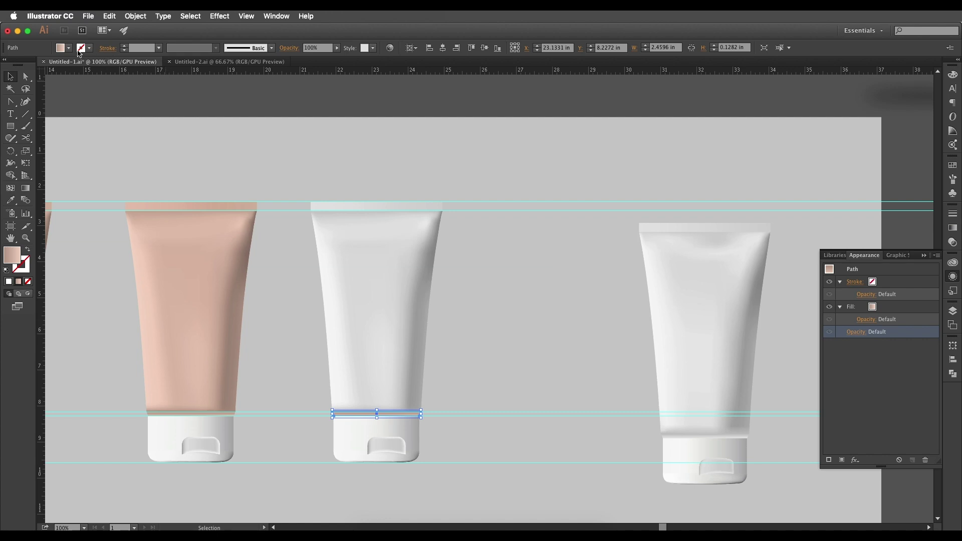
{"action": "left_click", "coordinate": [109, 16]}
{"action": "mouse_move", "coordinate": [186, 179]}
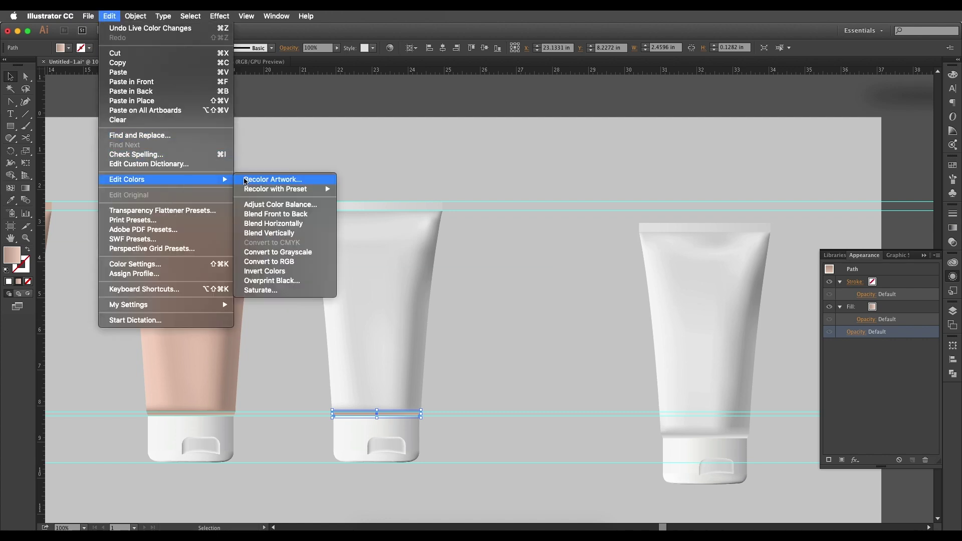
{"action": "left_click", "coordinate": [255, 181]}
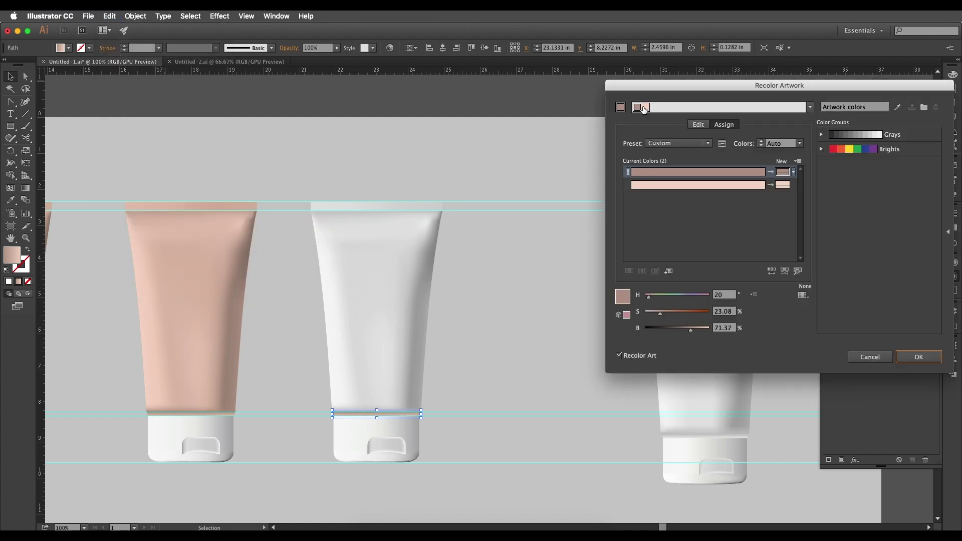
{"action": "left_click_drag", "start_coordinate": [661, 314], "coordinate": [532, 305]}
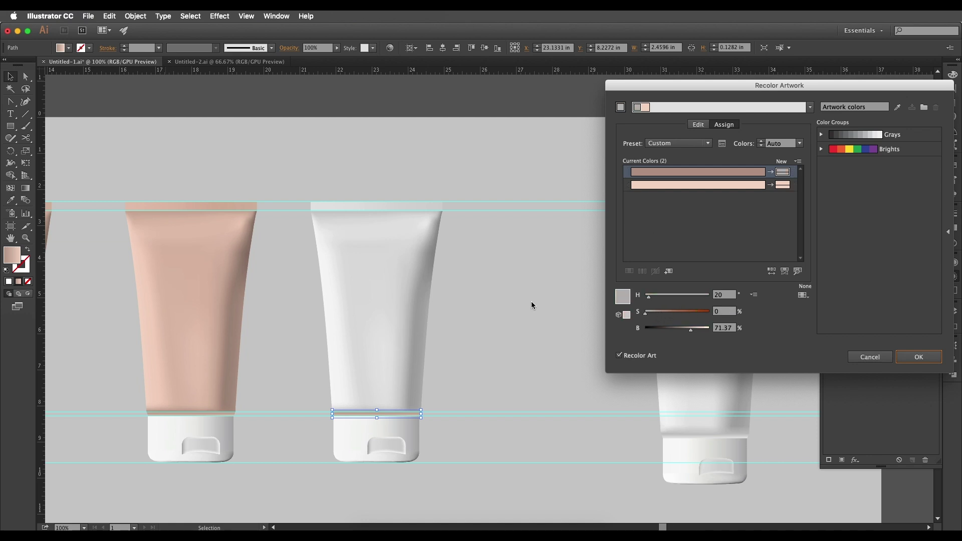
{"action": "left_click", "coordinate": [643, 184]}
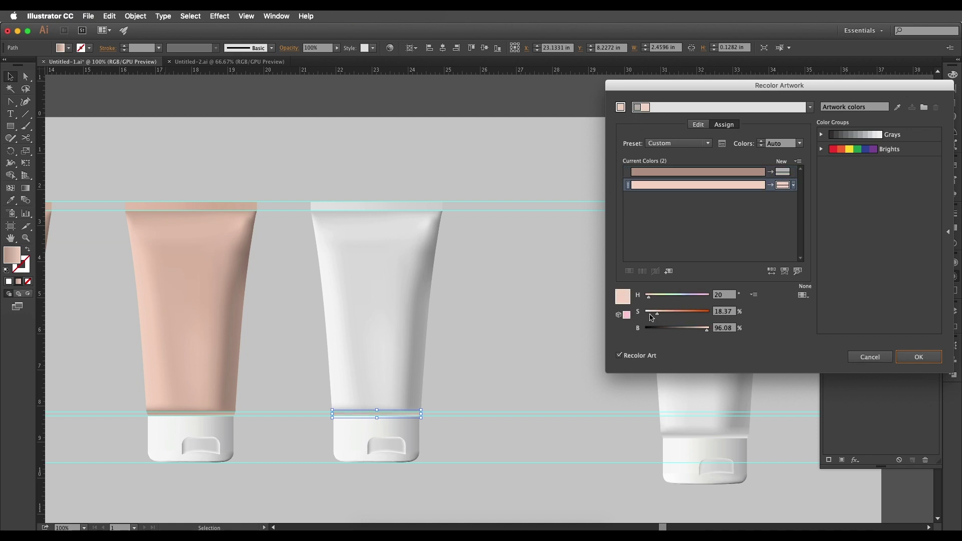
{"action": "left_click_drag", "start_coordinate": [650, 317], "coordinate": [636, 315]}
{"action": "left_click", "coordinate": [919, 356]}
{"action": "left_click", "coordinate": [619, 371]}
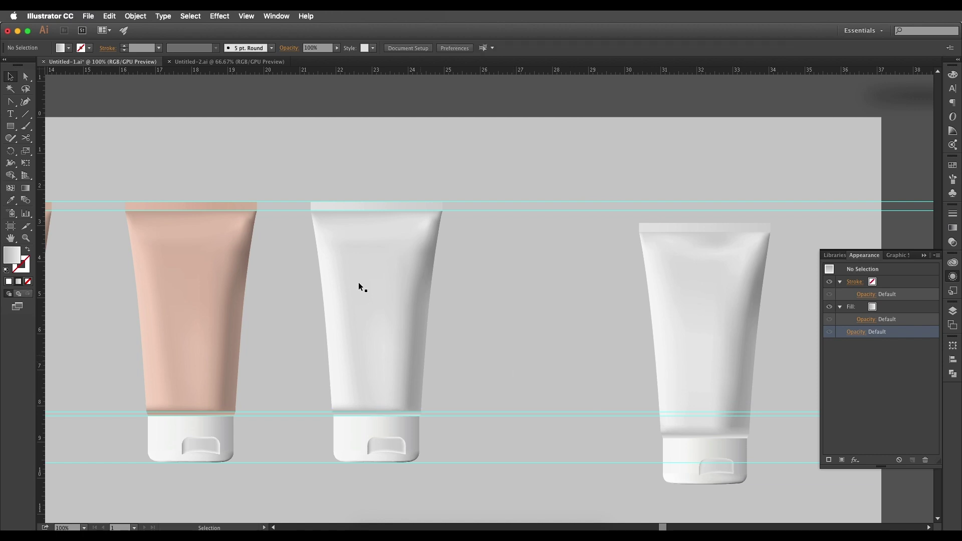
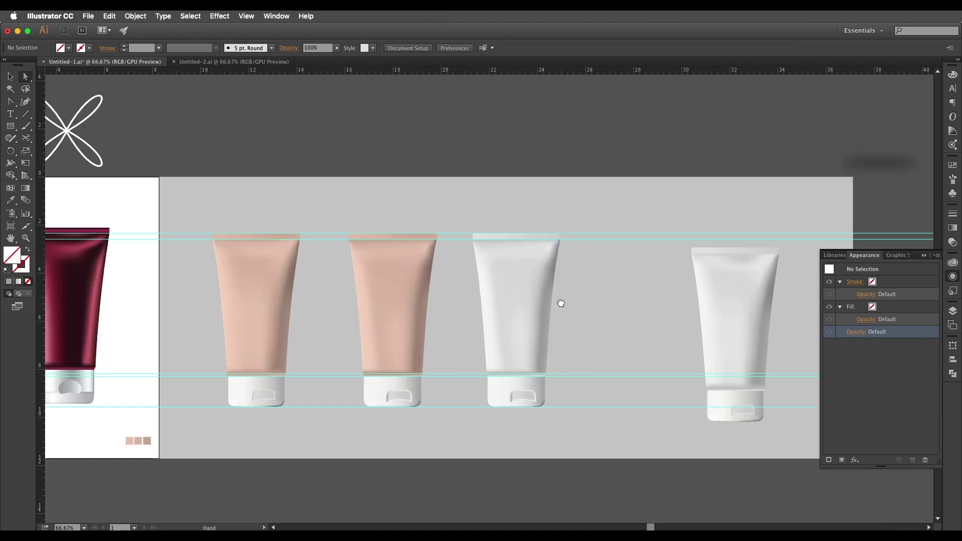
{"action": "left_click_drag", "start_coordinate": [561, 303], "coordinate": [548, 283]}
{"action": "scroll", "coordinate": [549, 281], "scroll_direction": "up", "scroll_amount": 1}
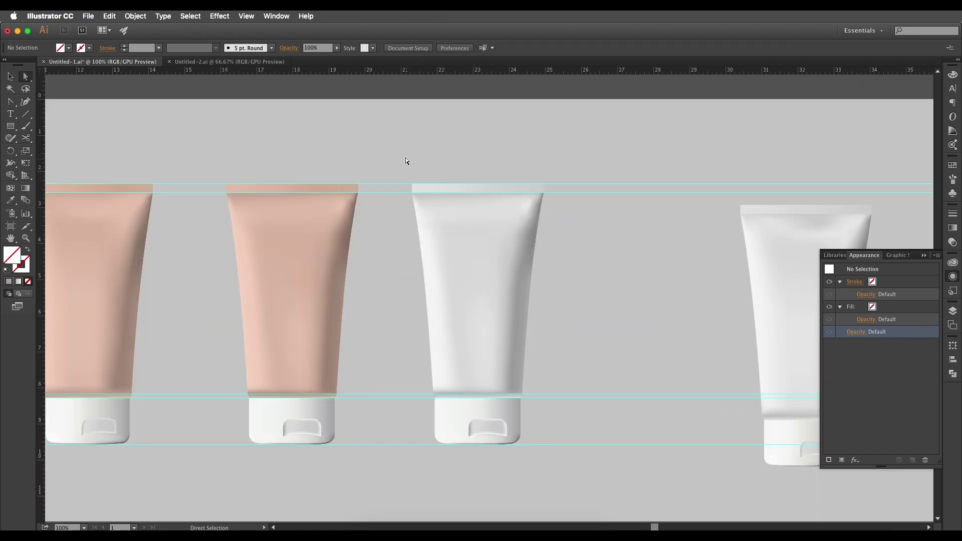
Step: Select the white tube's body, top seal and neck strip and place them in the Photoshop mockup as a smart object
{"action": "left_click_drag", "start_coordinate": [570, 397], "coordinate": [570, 398]}
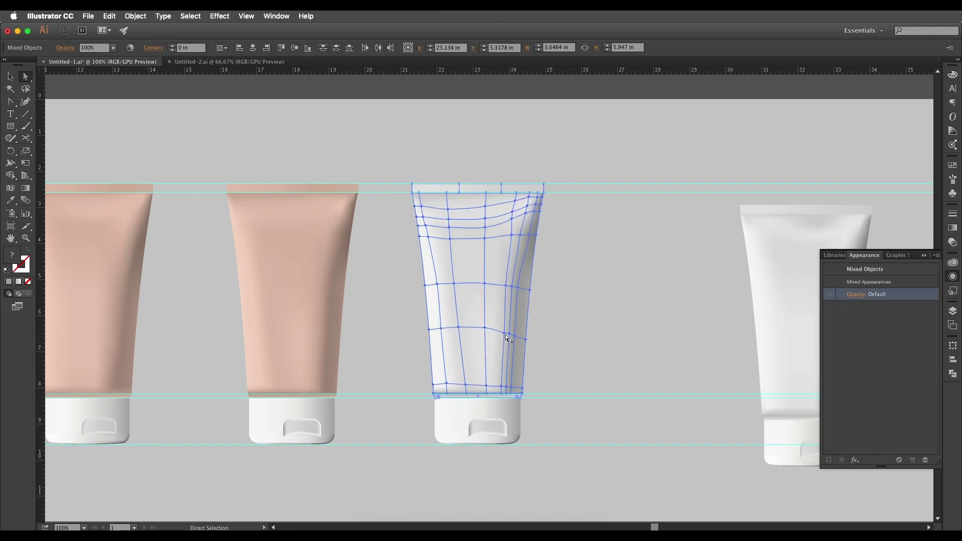
{"action": "key", "text": "v"}
{"action": "left_click_drag", "start_coordinate": [477, 262], "coordinate": [396, 529]}
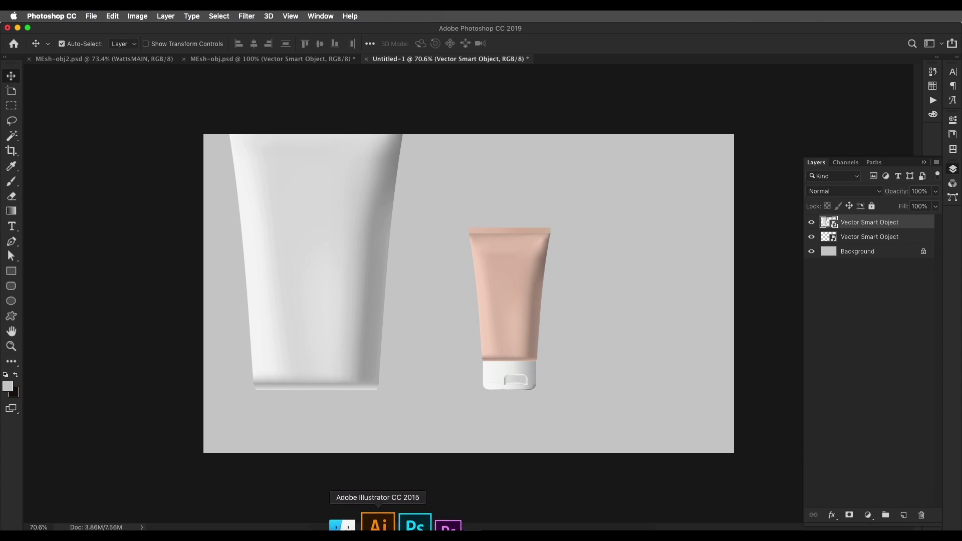
Step: Return to Illustrator and place the white tube's cap in the Photoshop mockup as a separate smart object directly below the tube body
{"action": "left_click", "coordinate": [378, 528]}
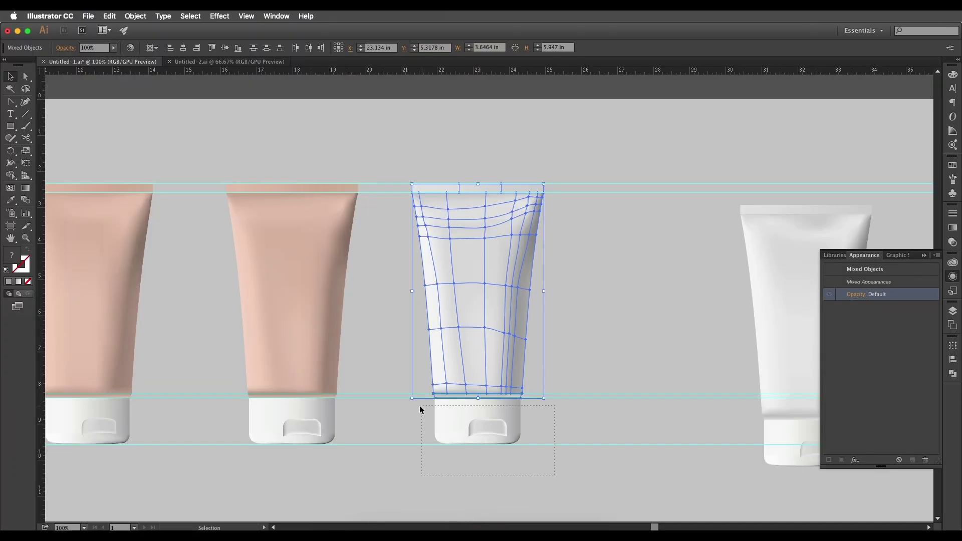
{"action": "left_click", "coordinate": [457, 420]}
{"action": "left_click_drag", "start_coordinate": [457, 420], "coordinate": [330, 404]}
{"action": "key", "text": "Return"}
Step: Scale down the white tube's body and cap together and position them just left of the peach tube
{"action": "left_click", "coordinate": [337, 333], "text": "shift"}
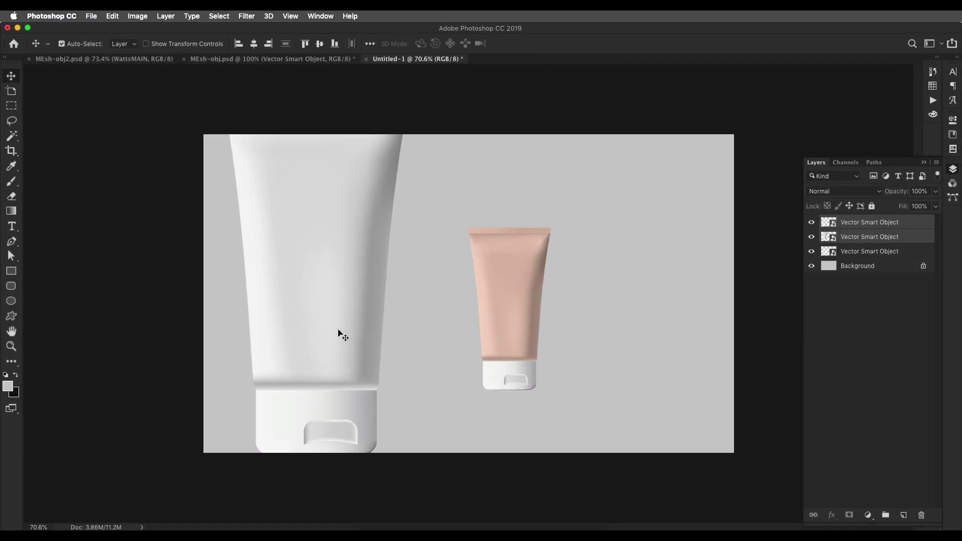
{"action": "key", "text": "super+t"}
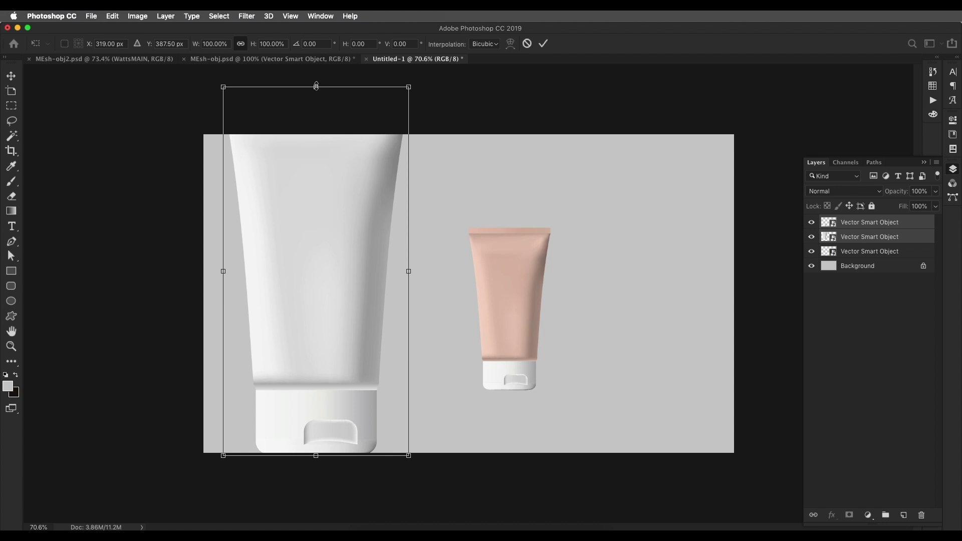
{"action": "left_click_drag", "start_coordinate": [316, 85], "coordinate": [316, 274]}
{"action": "left_click_drag", "start_coordinate": [310, 322], "coordinate": [397, 271]}
{"action": "key", "text": "Return"}
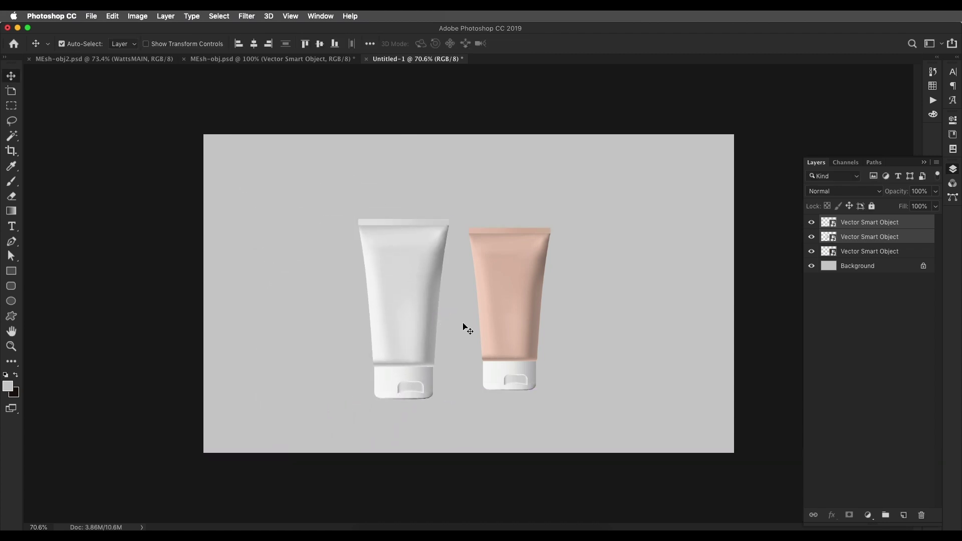
{"action": "left_click", "coordinate": [434, 410]}
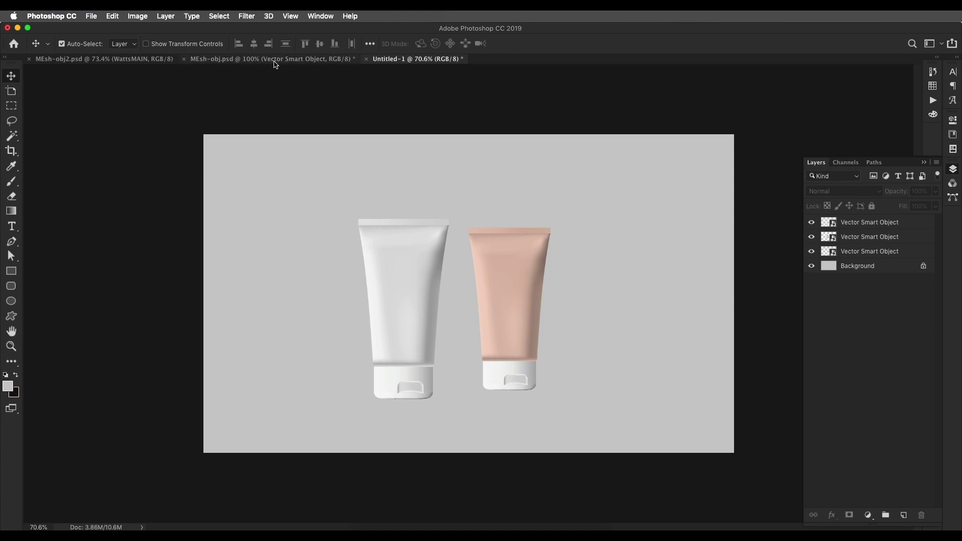
Step: Switch to MEsh-obj.psd and sample the pink near the top of the pink tube as the foreground colour
{"action": "left_click", "coordinate": [274, 62]}
{"action": "key", "text": "Delete"}
{"action": "left_click", "coordinate": [386, 132]}
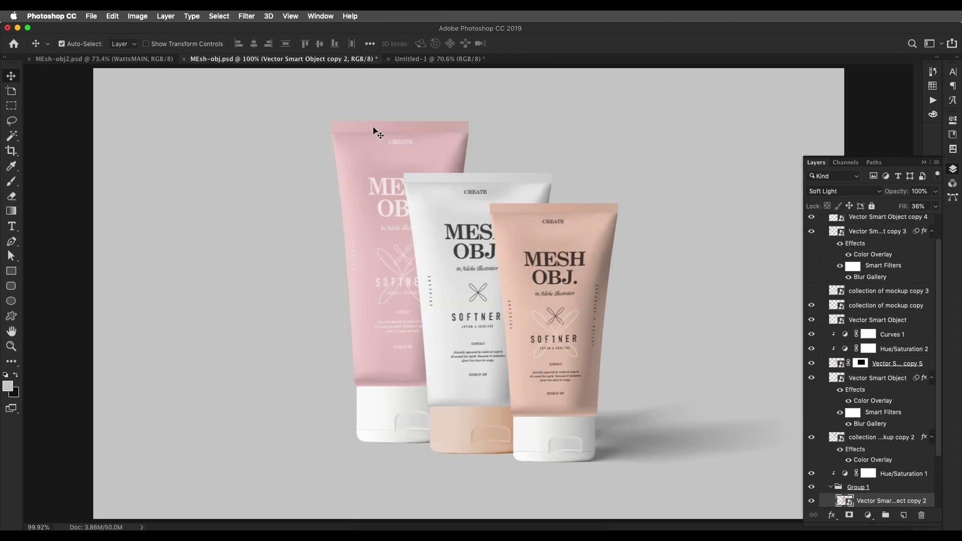
{"action": "key", "text": "o"}
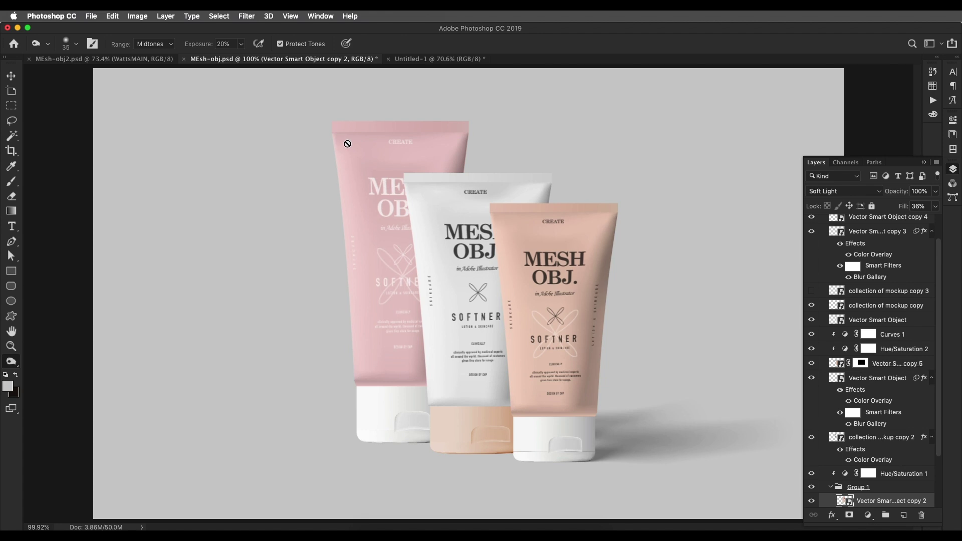
{"action": "key", "text": "i"}
{"action": "left_click", "coordinate": [354, 138]}
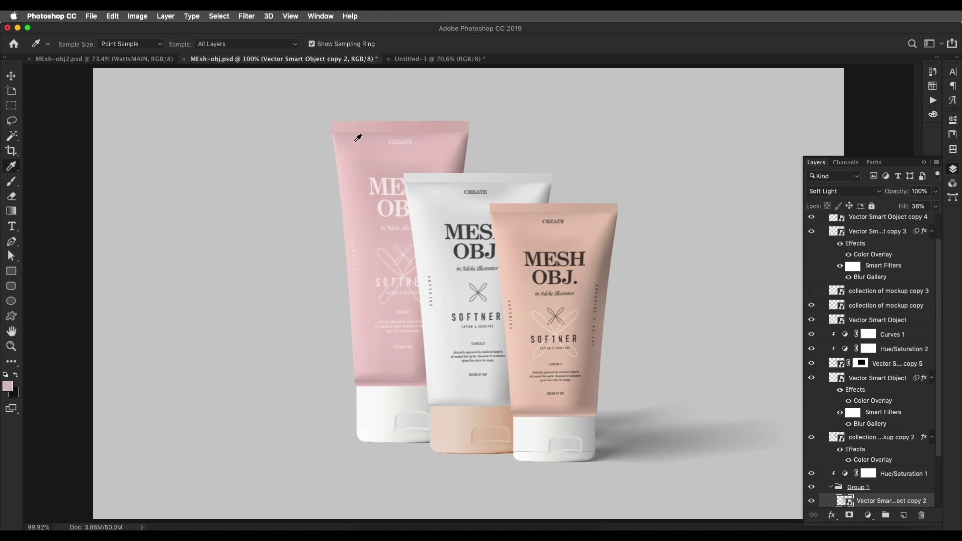
Step: Back in Untitled-1, fill a rectangle of about 4 by 3.1 cm with the sampled pink on a new layer in the canvas's upper left
{"action": "left_click", "coordinate": [9, 385]}
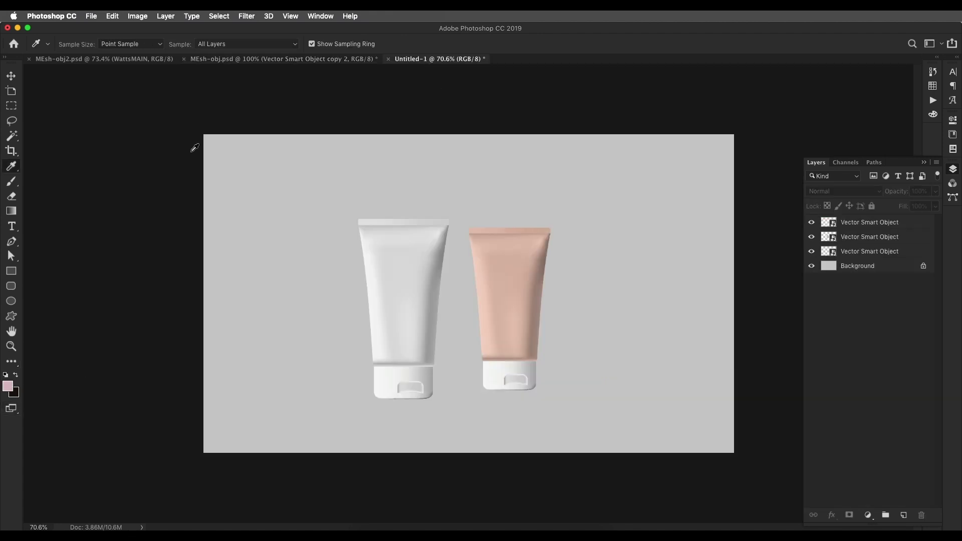
{"action": "left_click", "coordinate": [13, 106]}
{"action": "mouse_move", "coordinate": [239, 158]}
{"action": "left_mouse_down"}
{"action": "mouse_move", "coordinate": [287, 213]}
{"action": "mouse_move", "coordinate": [320, 219]}
{"action": "left_mouse_up"}
{"action": "left_click", "coordinate": [897, 223]}
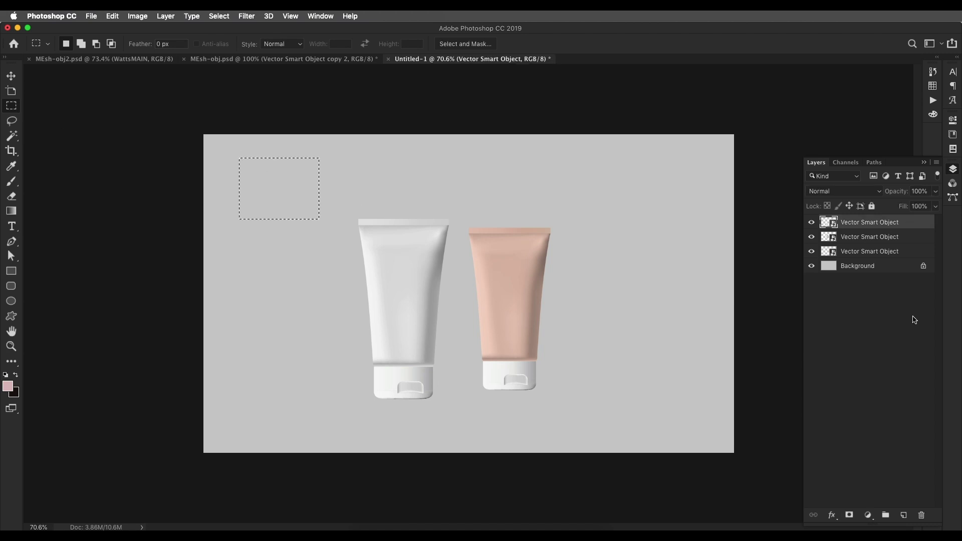
{"action": "left_click", "coordinate": [902, 515]}
{"action": "key", "text": "alt+BackSpace"}
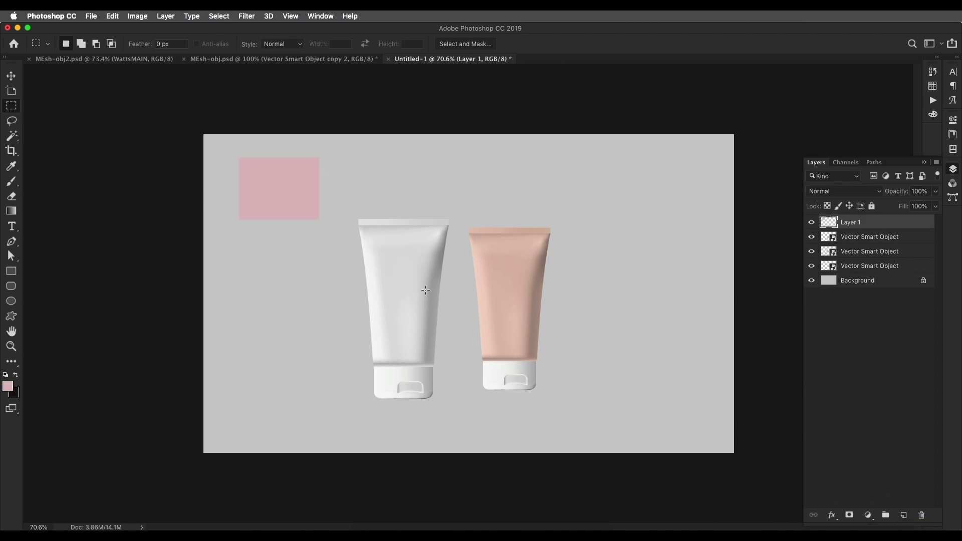
Step: Duplicate the white tube's body and cap layers and move the copy left of the original, below the pink swatch
{"action": "scroll", "coordinate": [296, 206], "scroll_direction": "up", "scroll_amount": 3}
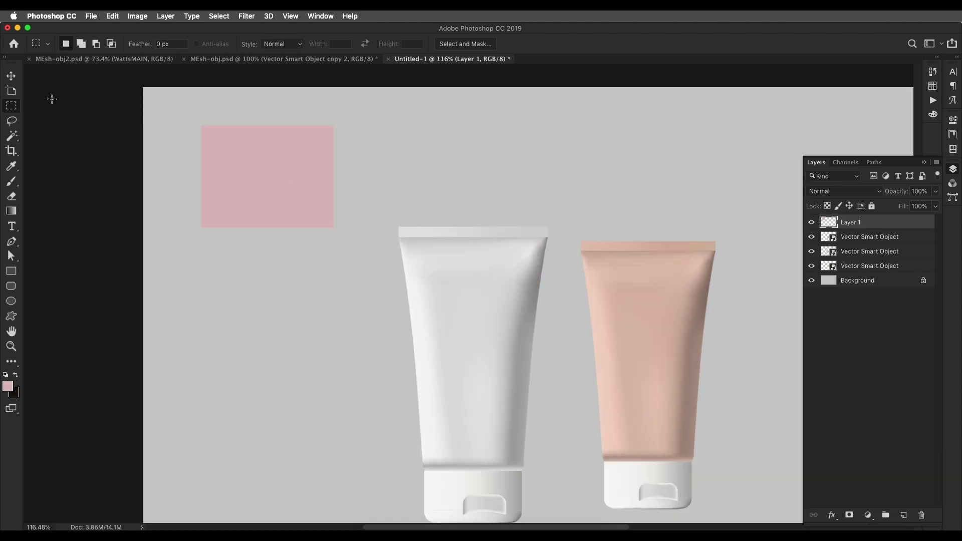
{"action": "left_click", "coordinate": [10, 76]}
{"action": "scroll", "coordinate": [308, 212], "scroll_direction": "down", "scroll_amount": 3}
{"action": "left_click", "coordinate": [408, 380]}
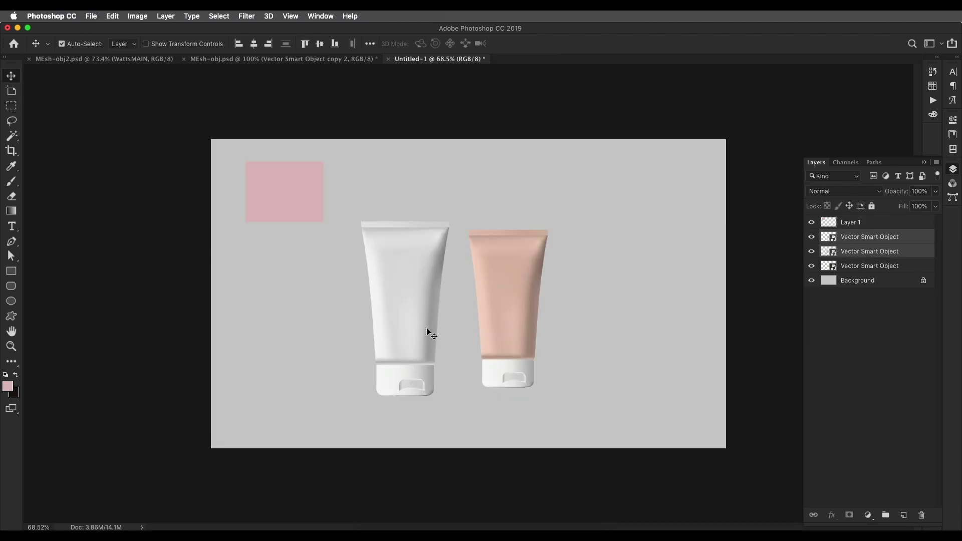
{"action": "left_click_drag", "start_coordinate": [924, 259], "coordinate": [904, 514]}
{"action": "left_click_drag", "start_coordinate": [396, 316], "coordinate": [294, 327]}
Step: Identify the duplicated body layer and add a Hue/Saturation adjustment with Colorize enabled, clipped to that layer only
{"action": "left_click", "coordinate": [866, 242]}
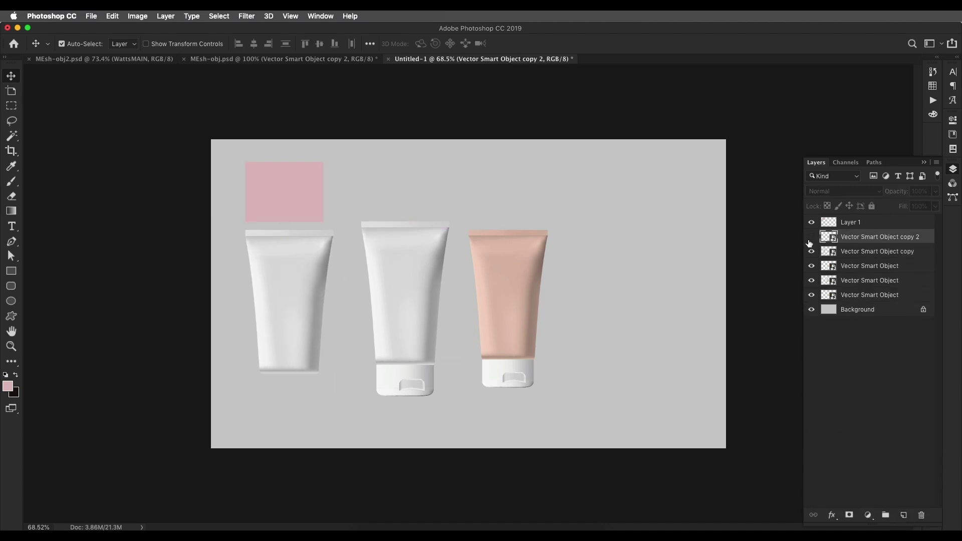
{"action": "left_click", "coordinate": [847, 253]}
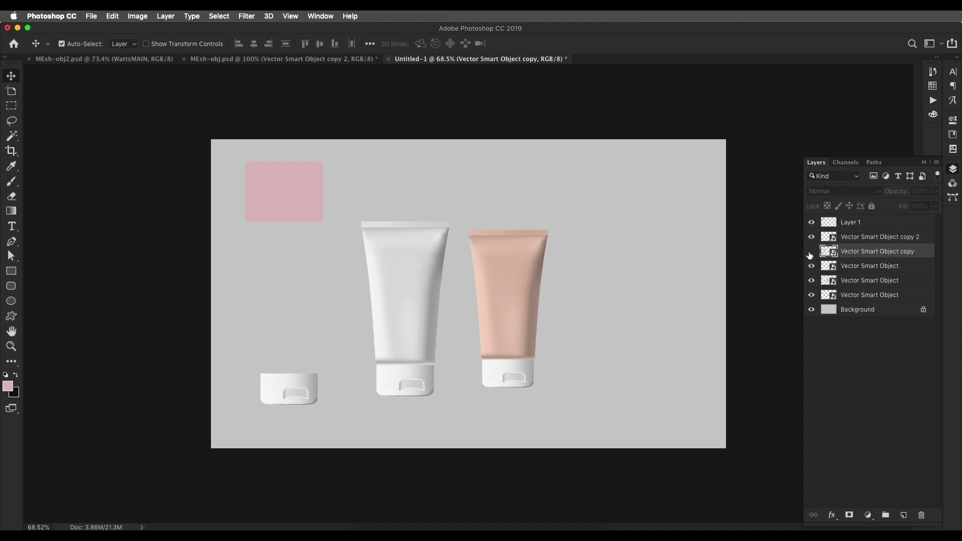
{"action": "scroll", "coordinate": [374, 326], "scroll_direction": "up", "scroll_amount": 5}
{"action": "scroll", "coordinate": [323, 323], "scroll_direction": "down", "scroll_amount": 4}
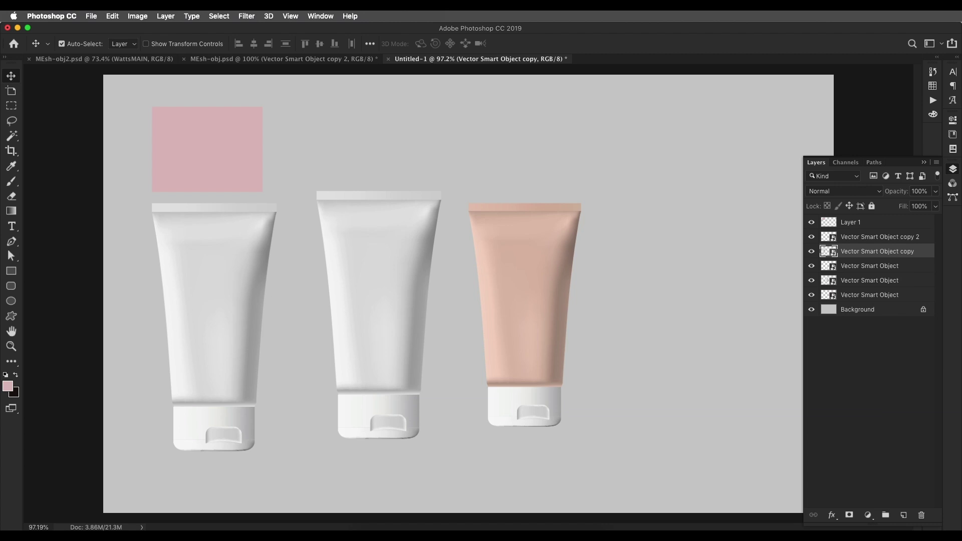
{"action": "left_click", "coordinate": [868, 516]}
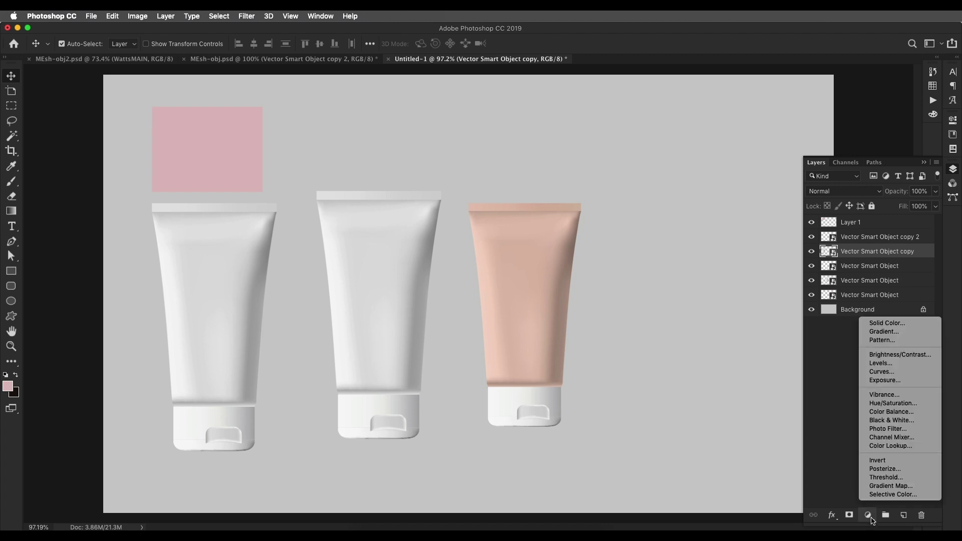
{"action": "left_click", "coordinate": [888, 404]}
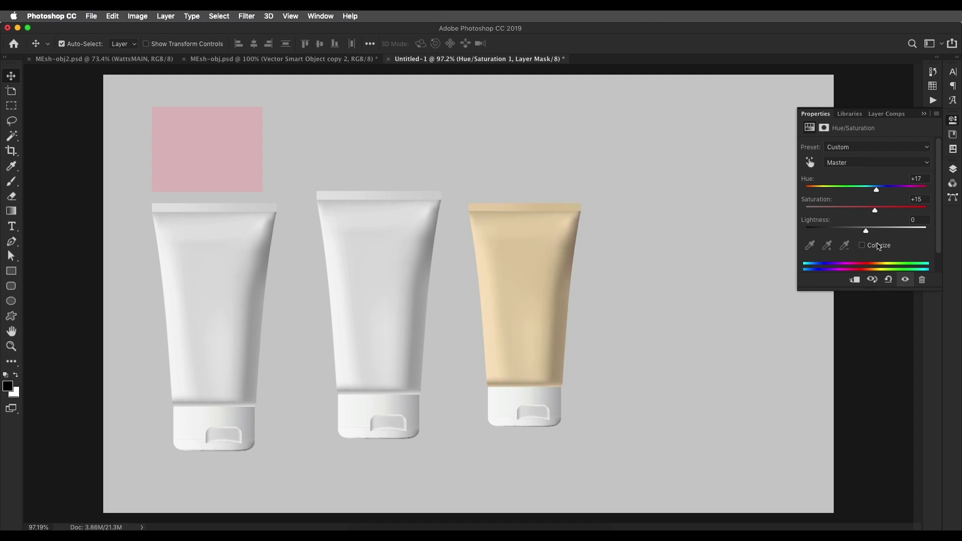
{"action": "left_click", "coordinate": [863, 245]}
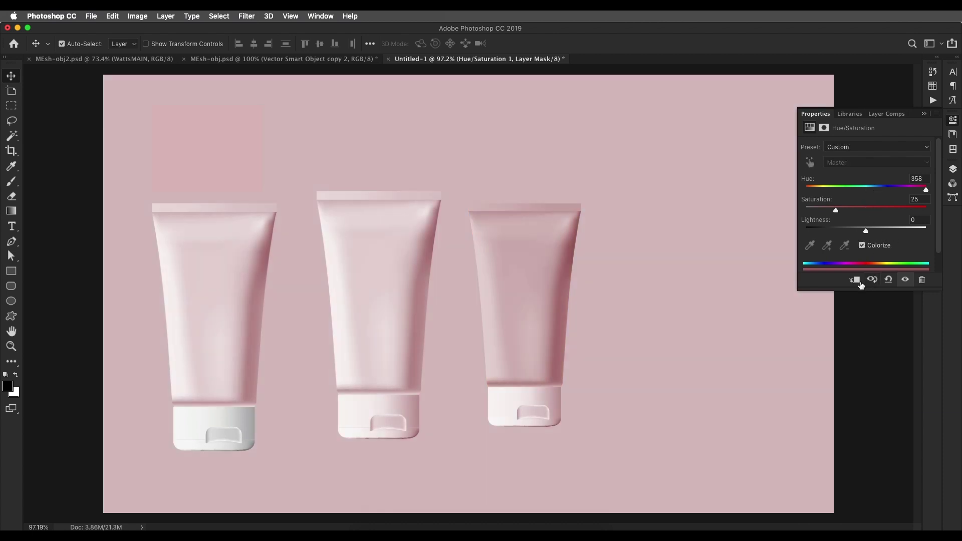
{"action": "left_click", "coordinate": [857, 284]}
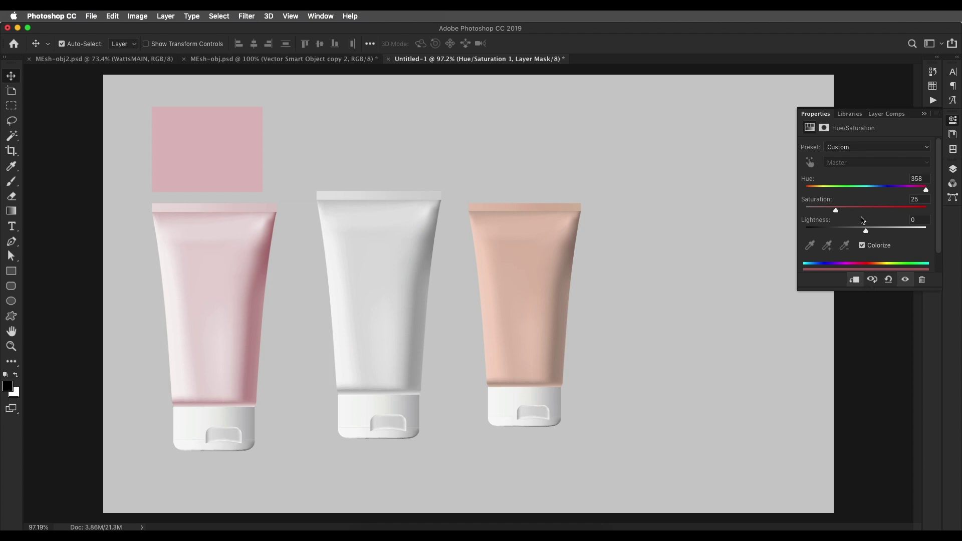
Step: Tint the duplicated tube body pink by setting the adjustment's hue to 0, saturation to 26 and lightness to -10
{"action": "left_click_drag", "start_coordinate": [866, 234], "coordinate": [840, 216]}
{"action": "left_click_drag", "start_coordinate": [924, 191], "coordinate": [801, 193]}
{"action": "left_click", "coordinate": [837, 210]}
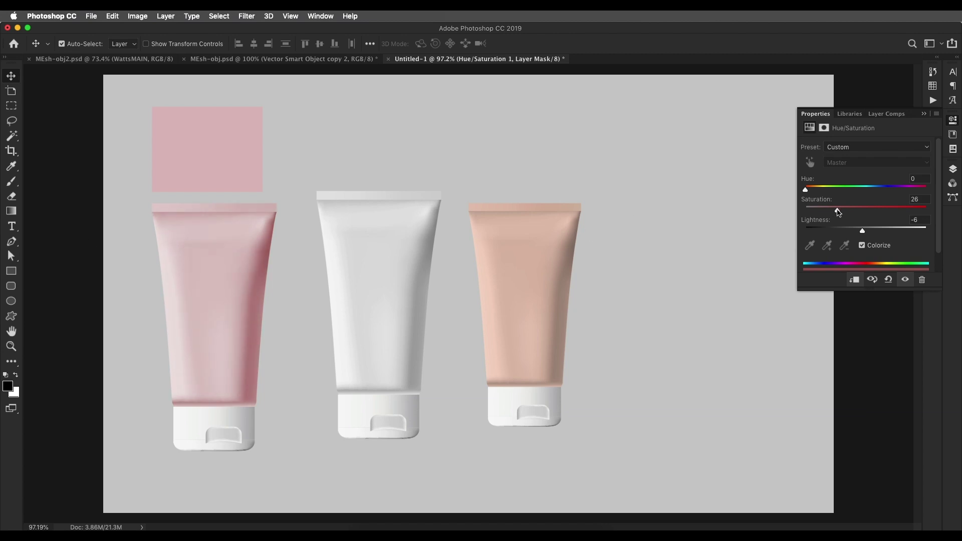
{"action": "left_click_drag", "start_coordinate": [862, 231], "coordinate": [862, 230]}
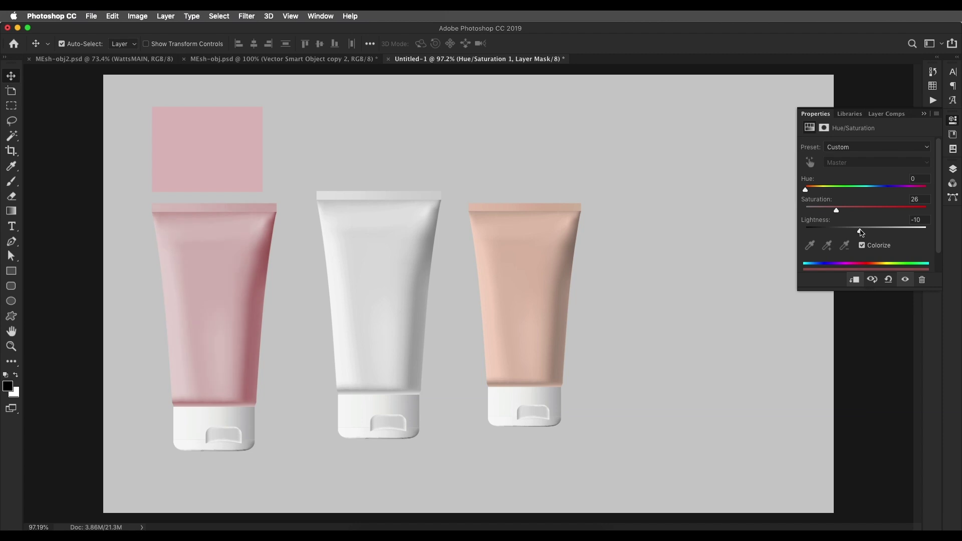
Step: Delete the pink reference swatch, select the pink tube's body and bring its layer stack back into view
{"action": "left_click", "coordinate": [215, 178]}
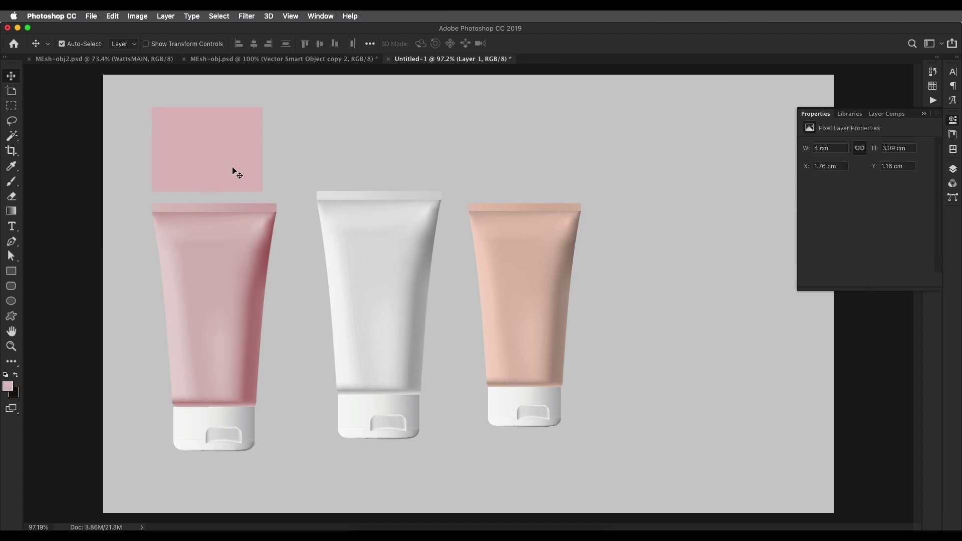
{"action": "key", "text": "Delete"}
{"action": "left_click", "coordinate": [223, 257]}
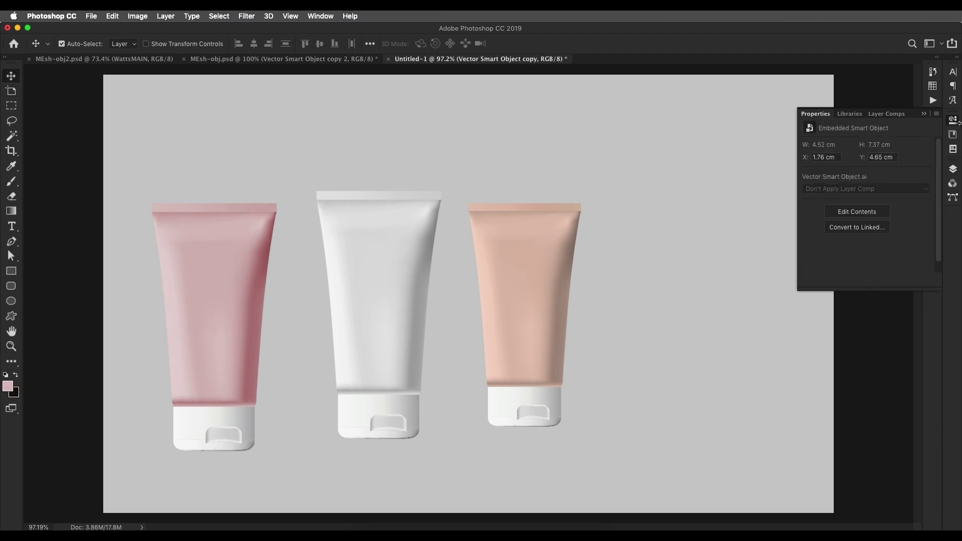
{"action": "left_click", "coordinate": [952, 171]}
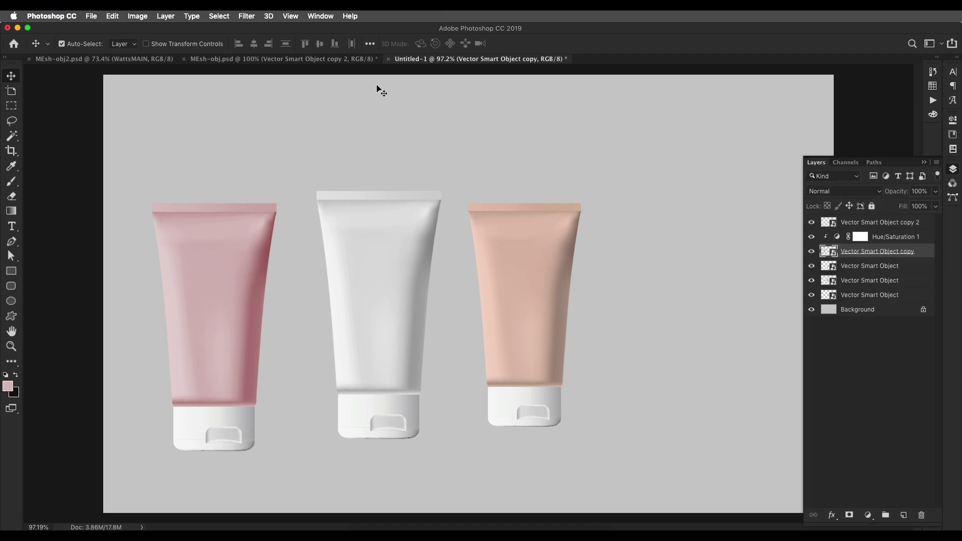
Step: Check the tube arrangement in MEsh-obj.psd and, in Untitled-1, move the peach tube and the white tube's body and cap to the right
{"action": "left_click", "coordinate": [352, 59]}
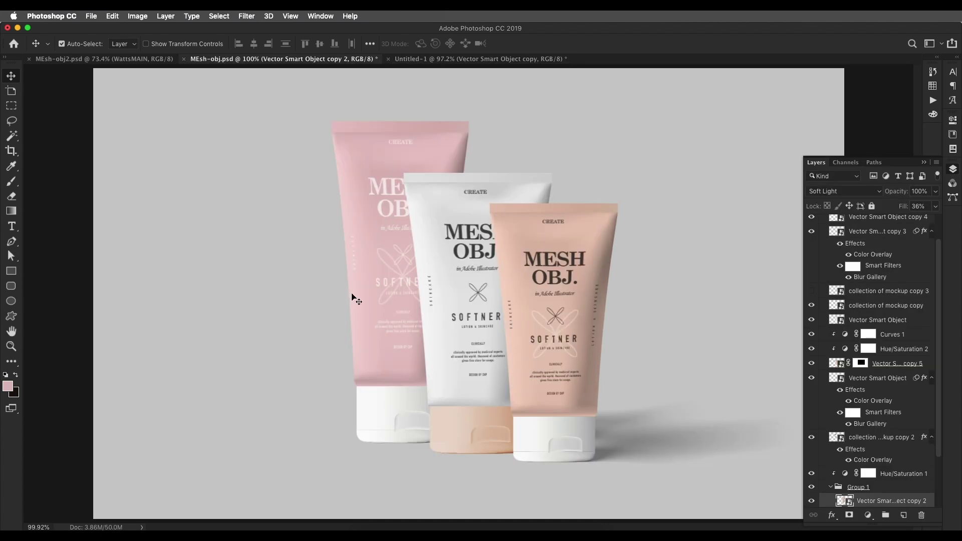
{"action": "left_click", "coordinate": [428, 60]}
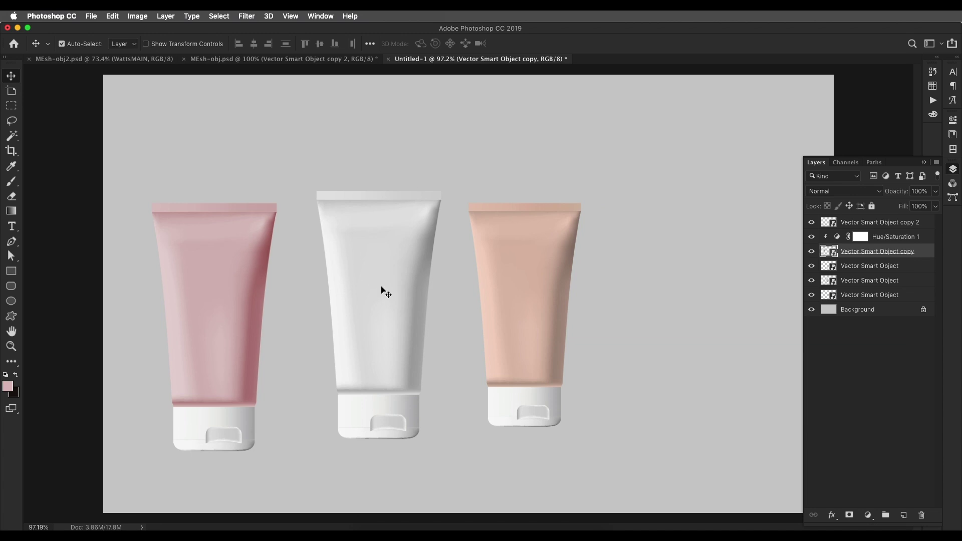
{"action": "left_click", "coordinate": [358, 302]}
{"action": "left_click", "coordinate": [224, 312]}
{"action": "left_click", "coordinate": [541, 343]}
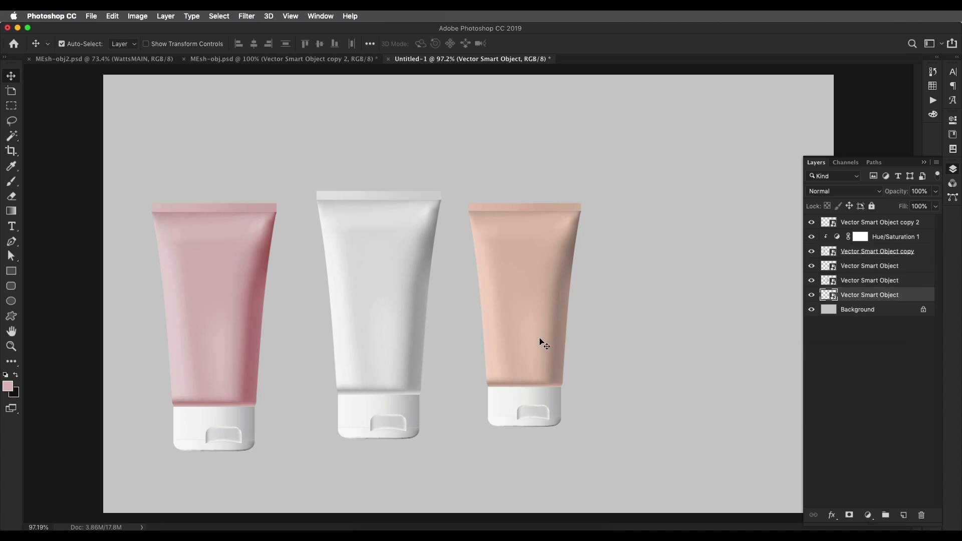
{"action": "left_click_drag", "start_coordinate": [541, 346], "coordinate": [632, 345]}
{"action": "left_click", "coordinate": [385, 353]}
{"action": "left_click_drag", "start_coordinate": [386, 354], "coordinate": [470, 363]}
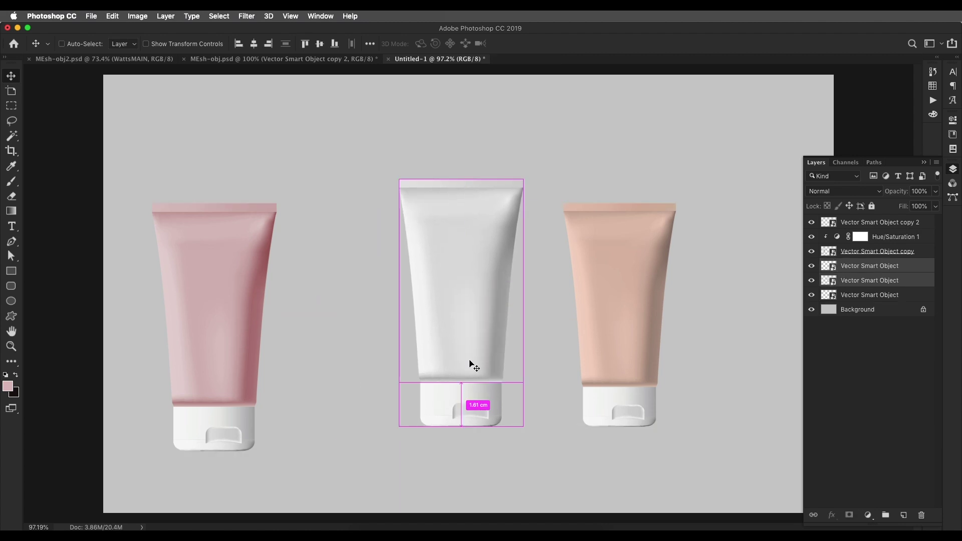
Step: Group the white tube's layers, place the group partly behind the peach tube and below its layer, and nudge the peach tube right
{"action": "key", "text": "super+g"}
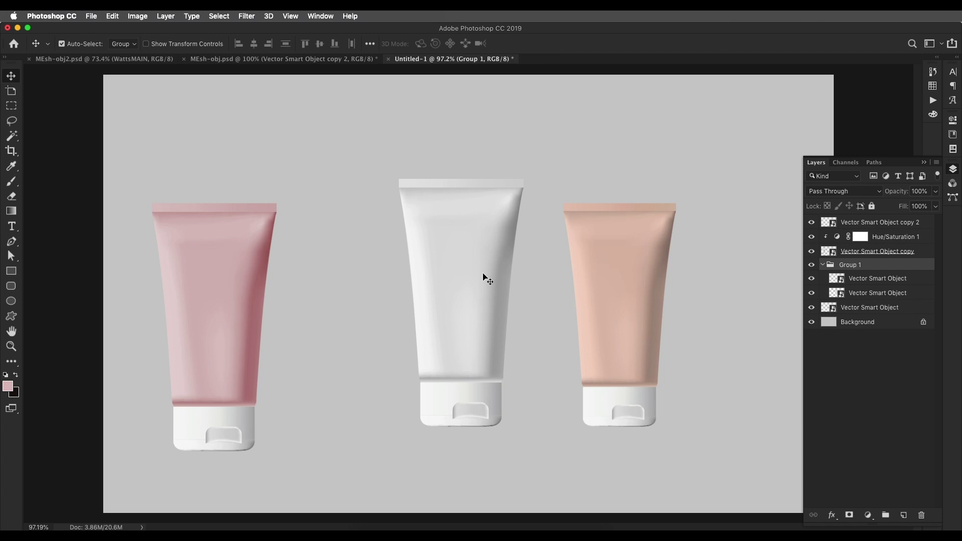
{"action": "left_click_drag", "start_coordinate": [485, 279], "coordinate": [537, 276]}
{"action": "left_click_drag", "start_coordinate": [889, 265], "coordinate": [888, 286]}
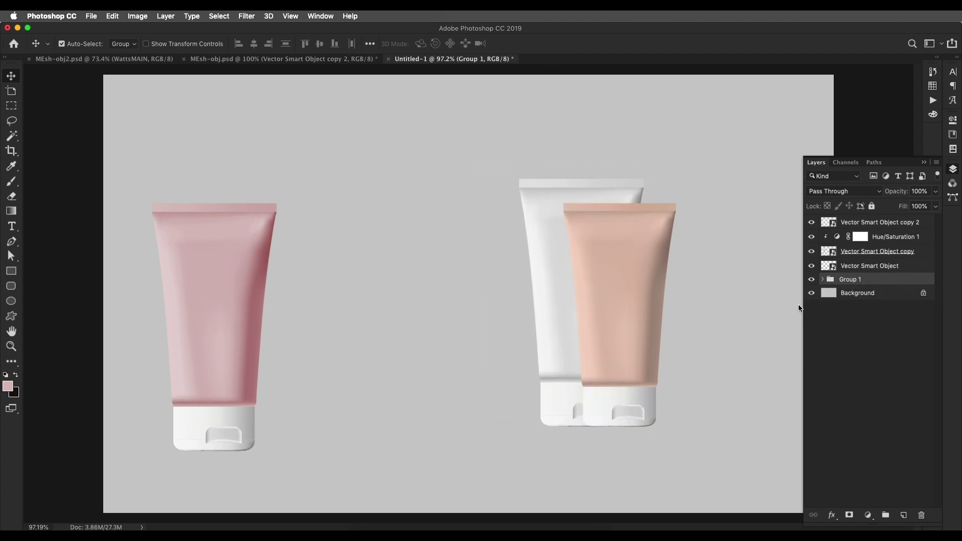
{"action": "left_click_drag", "start_coordinate": [618, 312], "coordinate": [636, 312]}
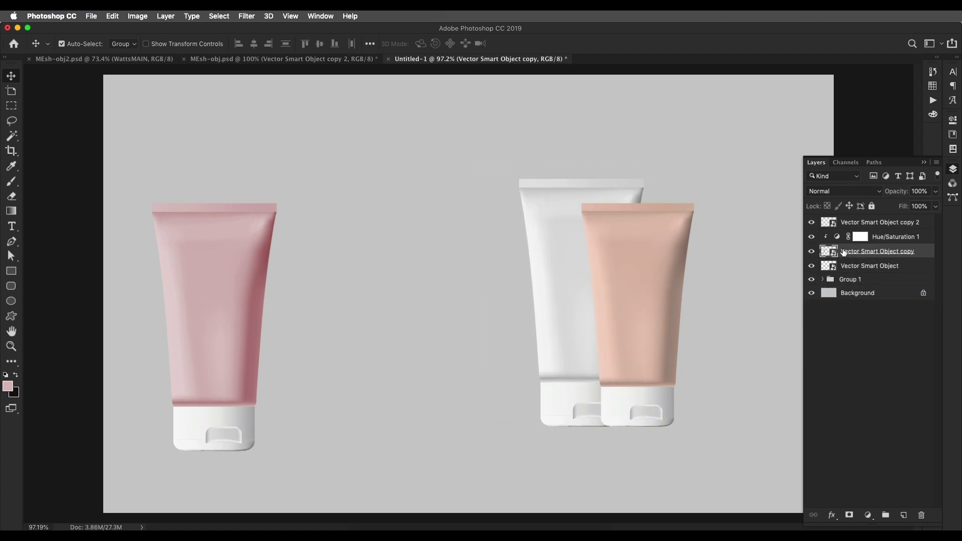
Step: Group the pink tube's layers, put the group below the white tube's group and place it partly behind the white tube
{"action": "left_click", "coordinate": [859, 267], "text": "shift"}
{"action": "left_click", "coordinate": [897, 240], "text": "shift"}
{"action": "left_click", "coordinate": [908, 253]}
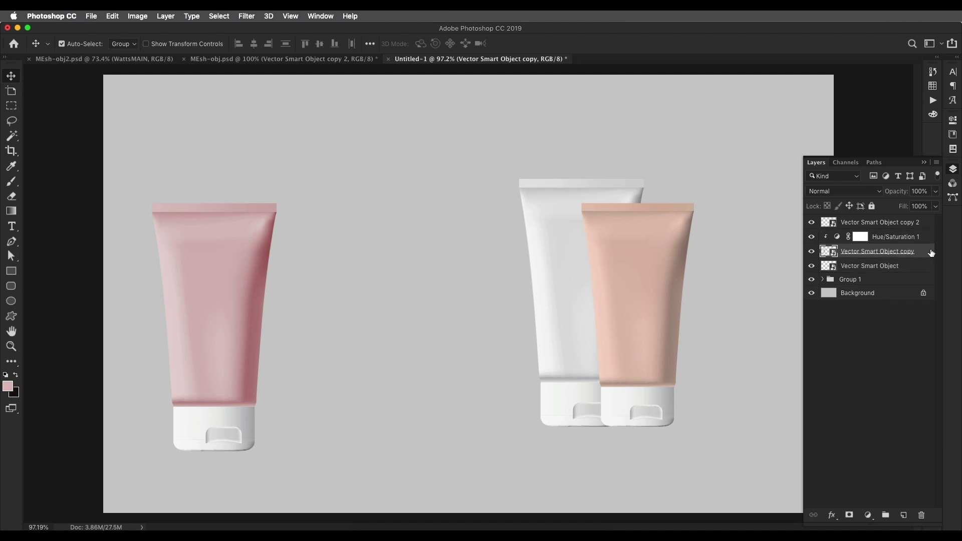
{"action": "left_click", "coordinate": [917, 225], "text": "shift"}
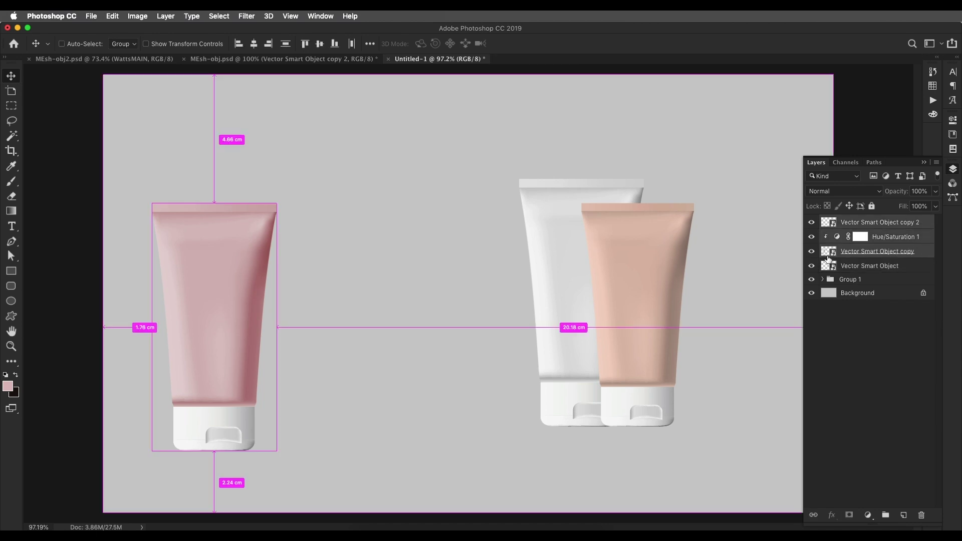
{"action": "key", "text": "super+g"}
{"action": "left_click_drag", "start_coordinate": [854, 222], "coordinate": [861, 254]}
{"action": "left_click_drag", "start_coordinate": [264, 312], "coordinate": [506, 292]}
Step: Select all three tubes and centre them together on the grey canvas
{"action": "left_click", "coordinate": [882, 227], "text": "shift"}
{"action": "scroll", "coordinate": [505, 294], "scroll_direction": "down", "scroll_amount": 4}
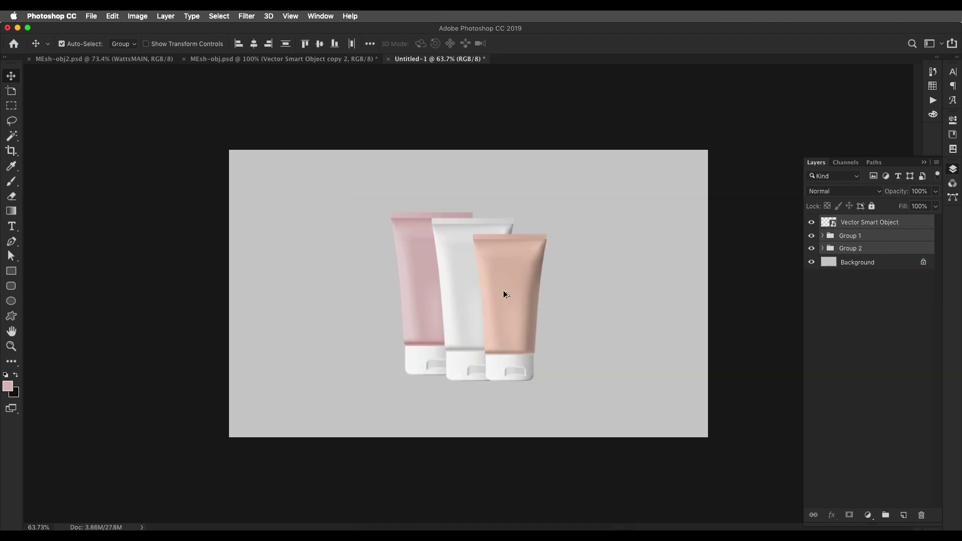
{"action": "scroll", "coordinate": [506, 295], "scroll_direction": "down", "scroll_amount": 3}
{"action": "scroll", "coordinate": [505, 294], "scroll_direction": "up", "scroll_amount": 3}
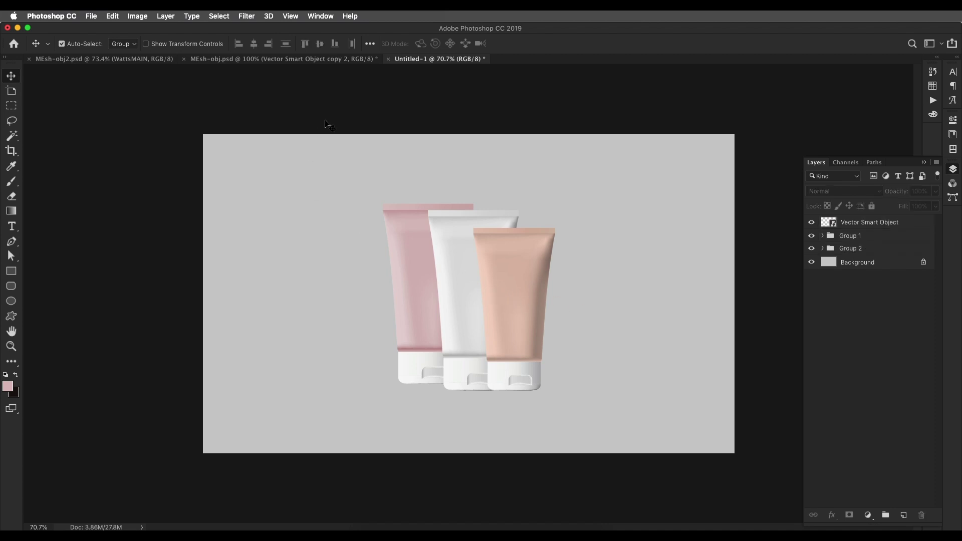
Step: Check the label layout in MEsh-obj.psd and, in Untitled-1, draw a 232 by 360 px rectangle over the peach tube's body
{"action": "left_click", "coordinate": [321, 59]}
{"action": "scroll", "coordinate": [511, 219], "scroll_direction": "down", "scroll_amount": 2}
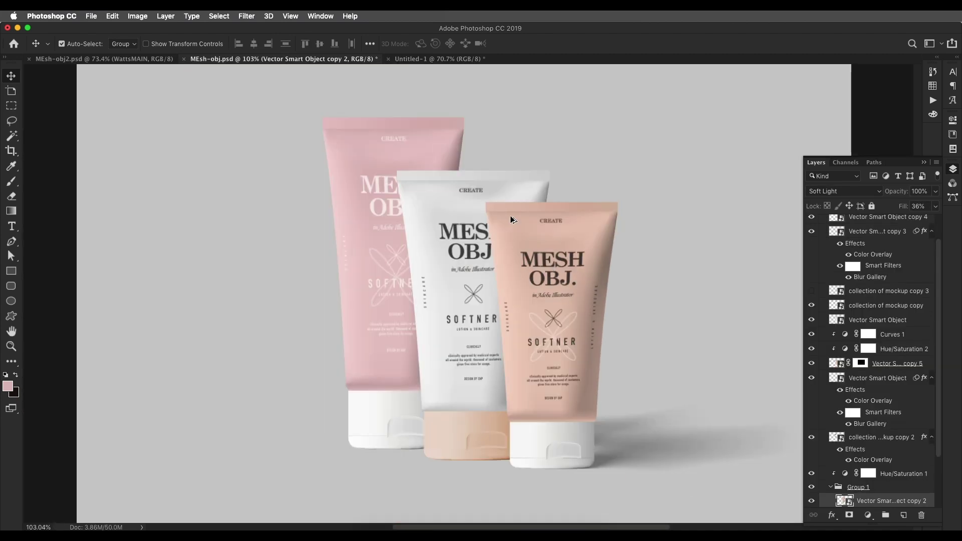
{"action": "left_click", "coordinate": [440, 59]}
{"action": "left_click", "coordinate": [11, 271]}
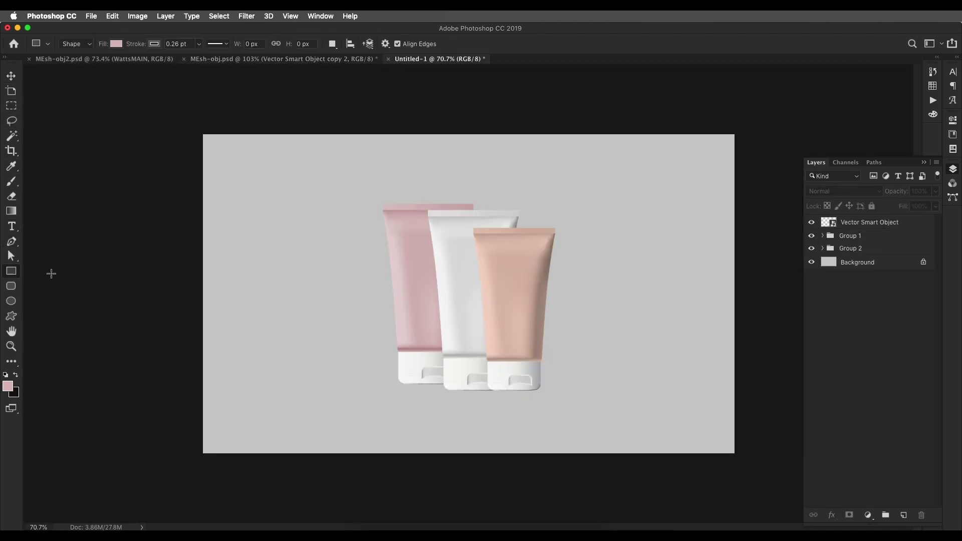
{"action": "left_click_drag", "start_coordinate": [474, 234], "coordinate": [556, 362]}
{"action": "scroll", "coordinate": [554, 358], "scroll_direction": "up", "scroll_amount": 2}
{"action": "key", "text": "v"}
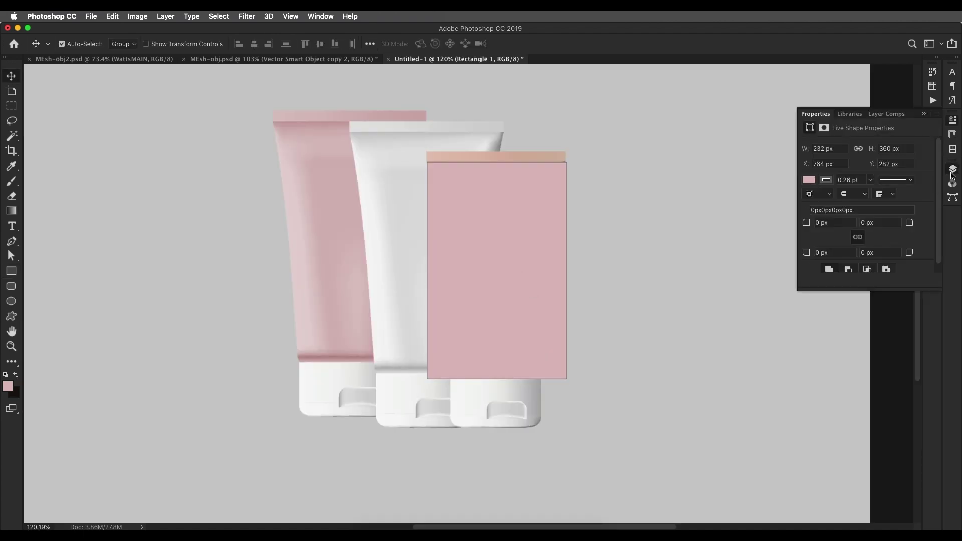
Step: Convert the rectangle over the peach tube to a smart object and open its contents for editing
{"action": "left_click", "coordinate": [953, 169]}
{"action": "right_click", "coordinate": [896, 223]}
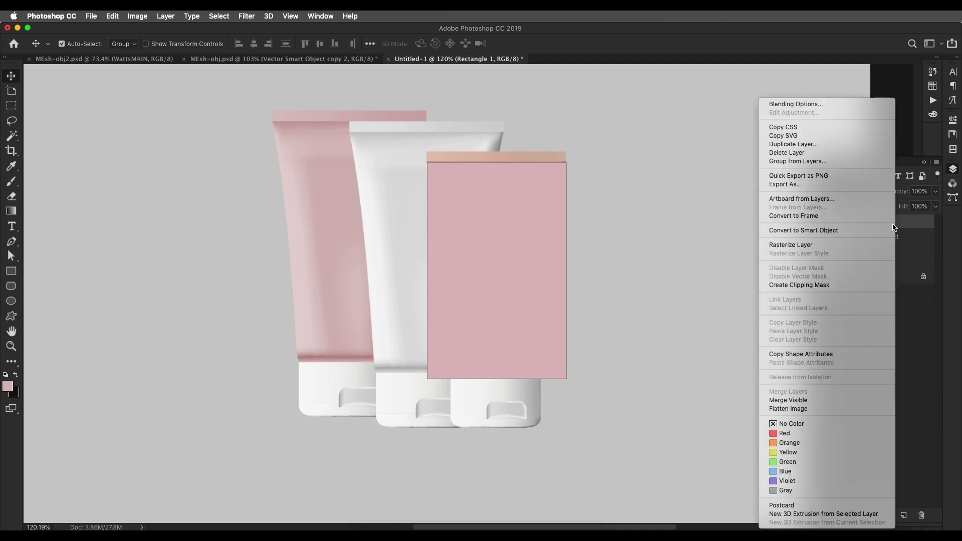
{"action": "left_click", "coordinate": [832, 231]}
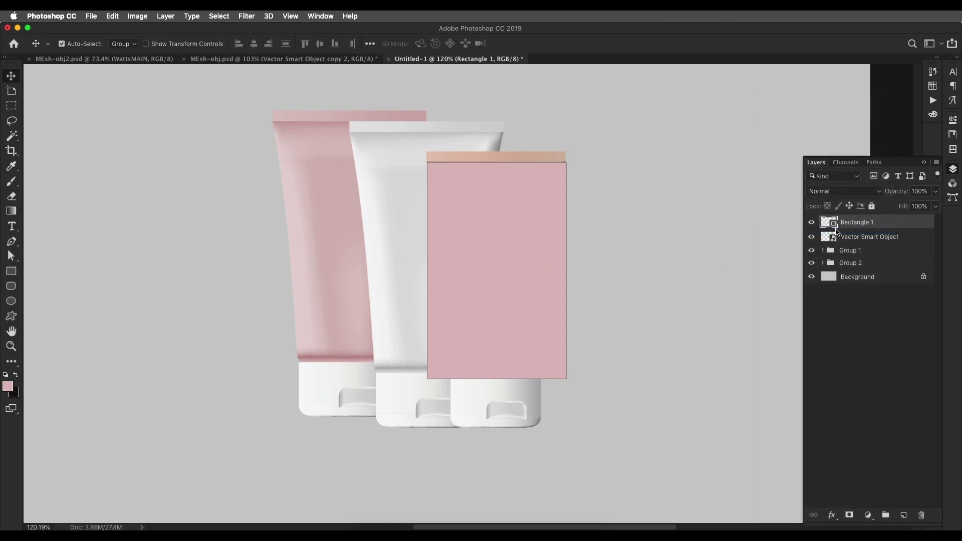
{"action": "double_click", "coordinate": [833, 226]}
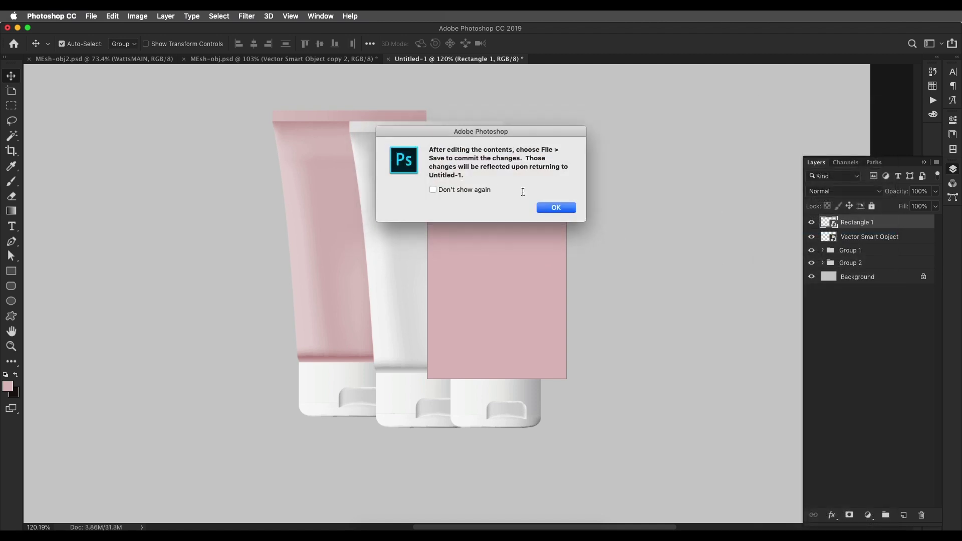
{"action": "left_click", "coordinate": [551, 208]}
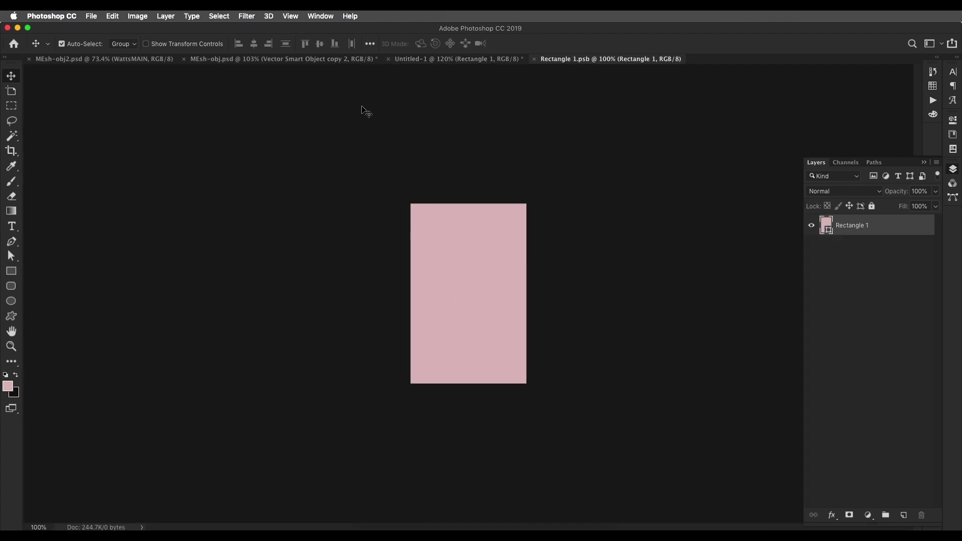
Step: In MEsh-obj.psd, open the contents of the "collection of mockup" smart object that holds the label design
{"action": "left_click", "coordinate": [349, 60]}
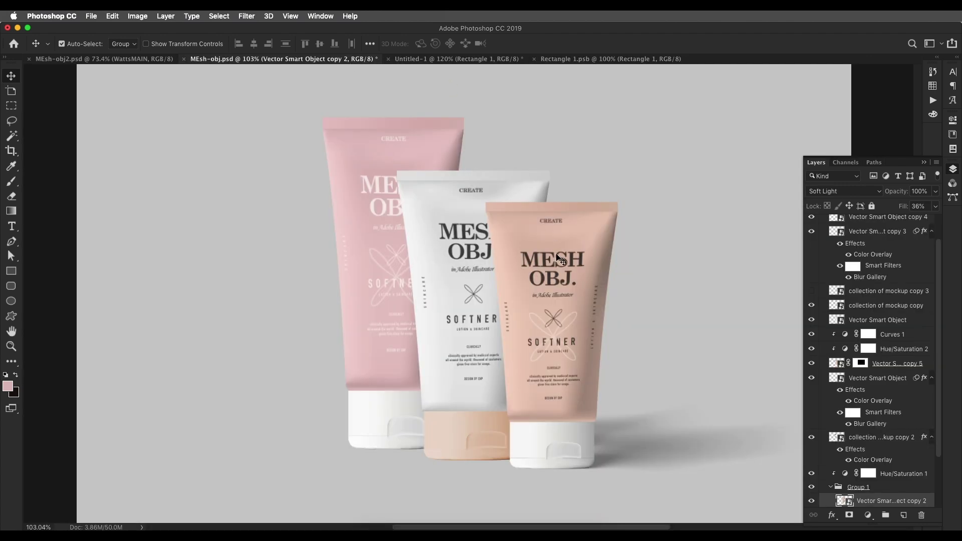
{"action": "scroll", "coordinate": [832, 316], "scroll_direction": "up", "scroll_amount": 2}
{"action": "left_click", "coordinate": [835, 235]}
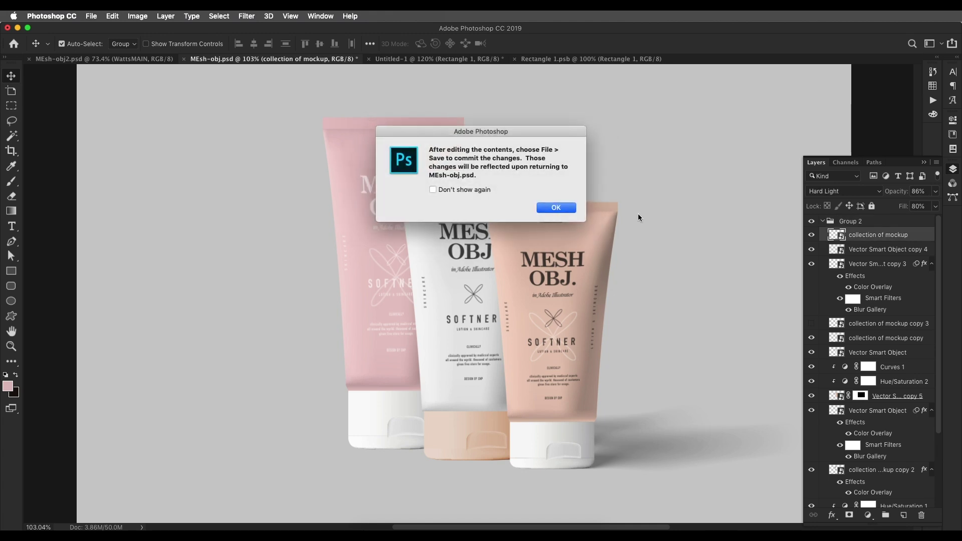
{"action": "left_click", "coordinate": [563, 210]}
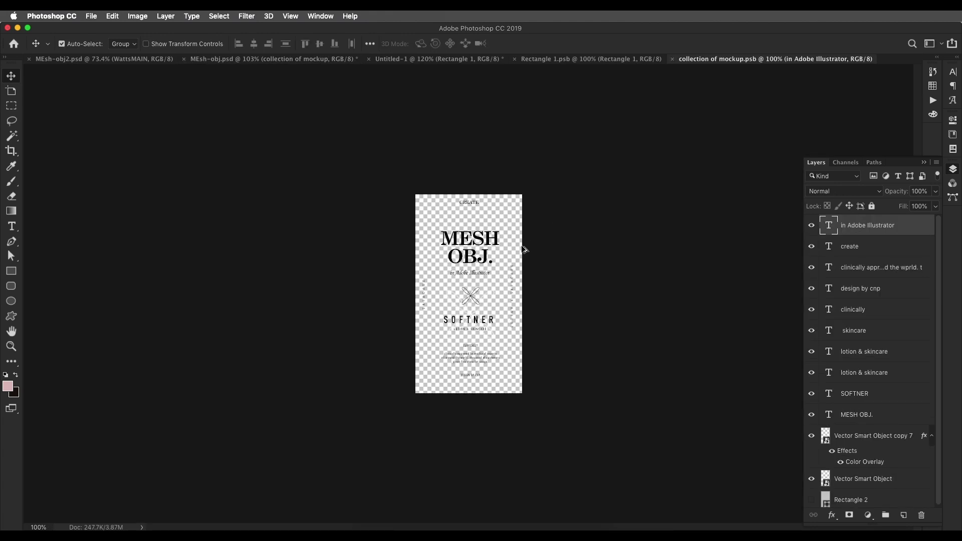
Step: Select all the label's texts and flower graphics and copy them into Rectangle 1.psb, over the pink rectangle
{"action": "scroll", "coordinate": [524, 249], "scroll_direction": "up", "scroll_amount": 3}
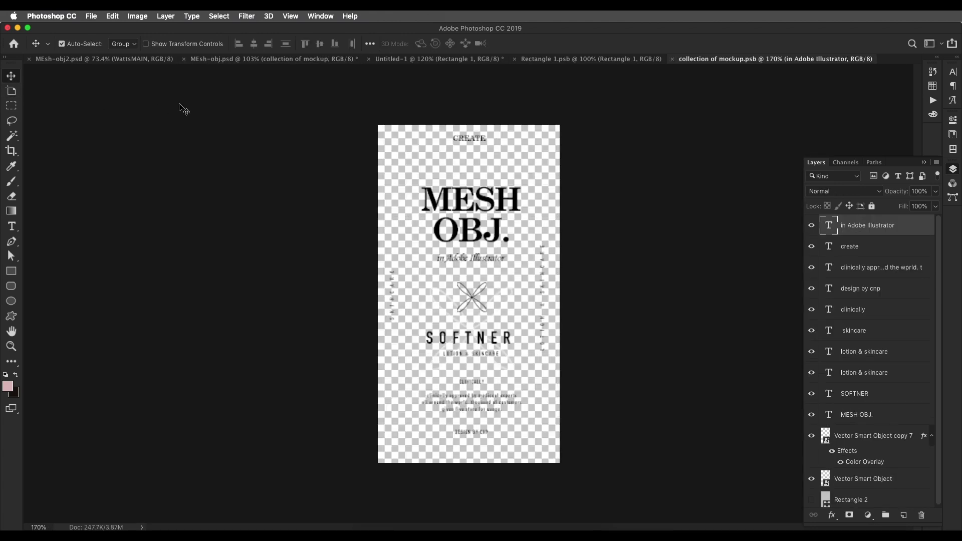
{"action": "left_click_drag", "start_coordinate": [184, 109], "coordinate": [651, 479]}
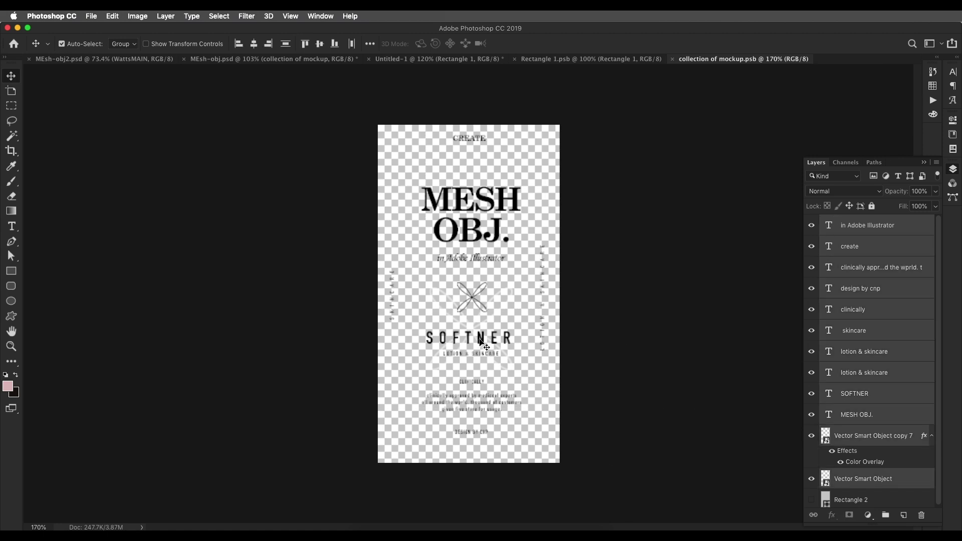
{"action": "left_click_drag", "start_coordinate": [480, 340], "coordinate": [476, 286]}
{"action": "scroll", "coordinate": [476, 287], "scroll_direction": "up", "scroll_amount": 3}
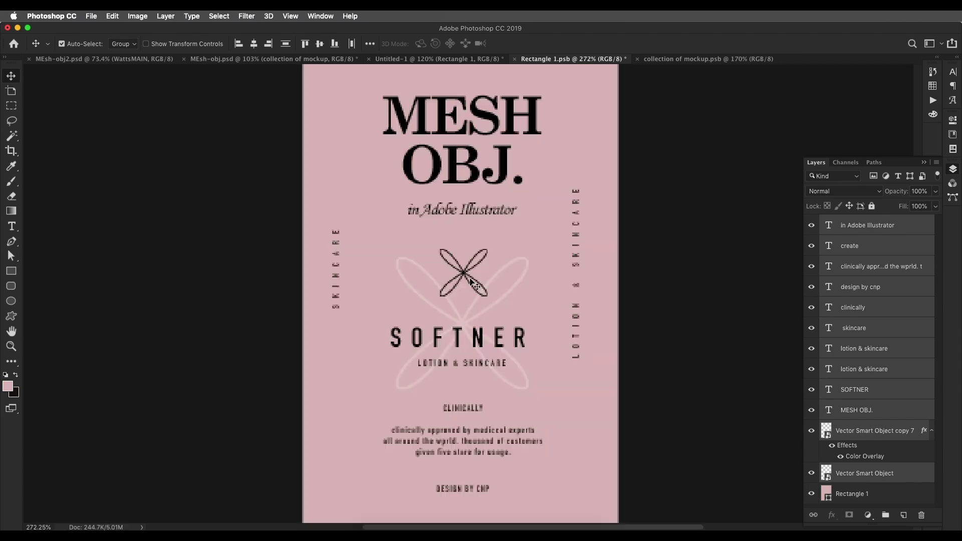
{"action": "scroll", "coordinate": [469, 281], "scroll_direction": "down", "scroll_amount": 2}
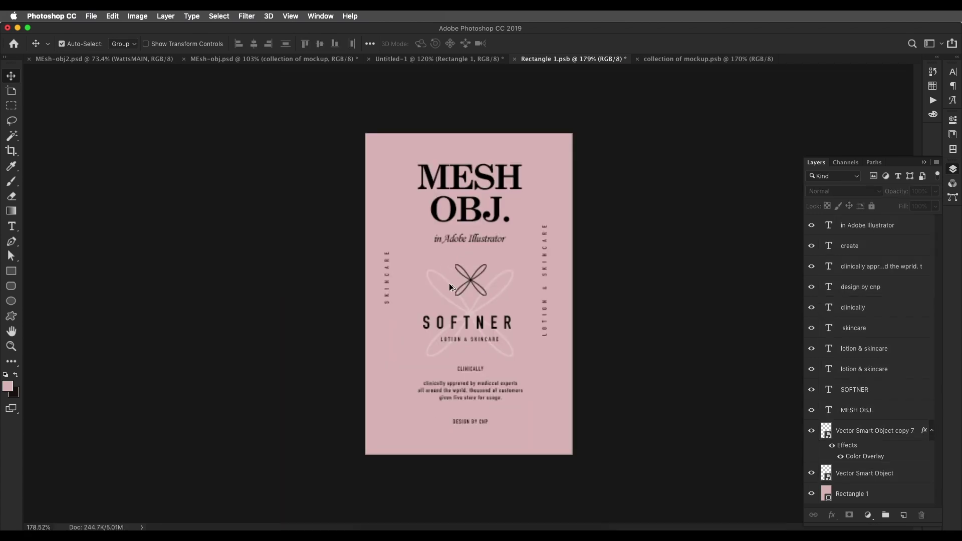
{"action": "scroll", "coordinate": [449, 287], "scroll_direction": "up", "scroll_amount": 3}
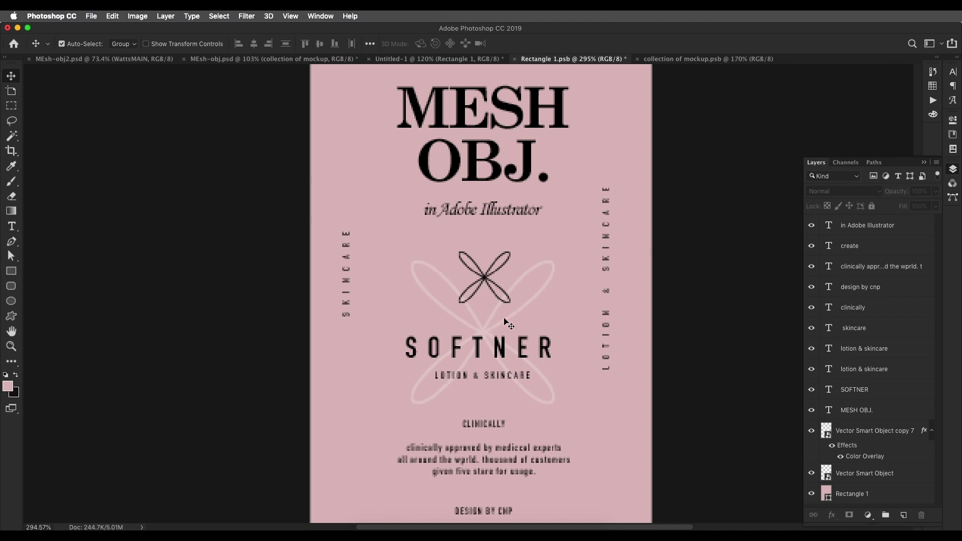
Step: Switch to Illustrator and draw a circle about 3.9 in across in the empty area above the tubes
{"action": "left_click", "coordinate": [379, 522]}
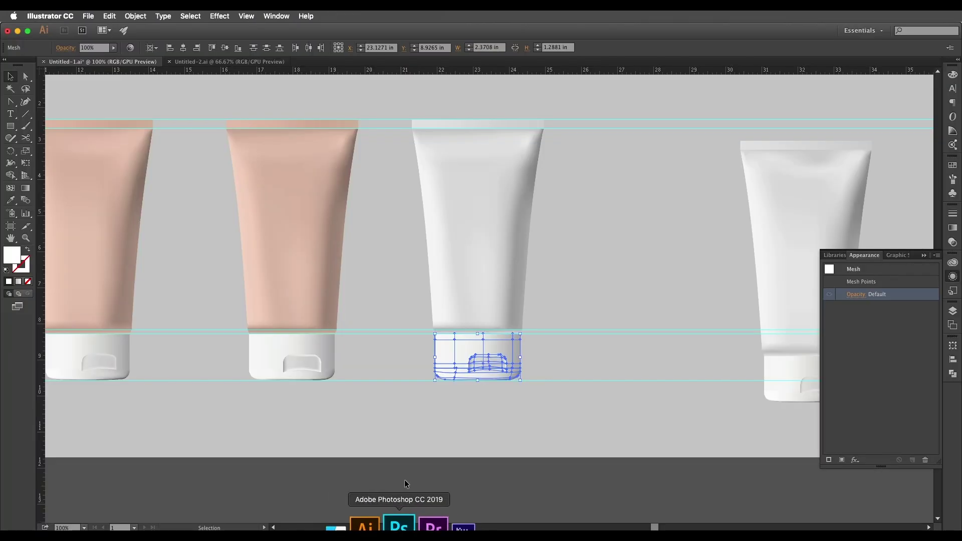
{"action": "scroll", "coordinate": [530, 386], "scroll_direction": "down", "scroll_amount": 1}
{"action": "left_click_drag", "start_coordinate": [542, 406], "coordinate": [432, 371]}
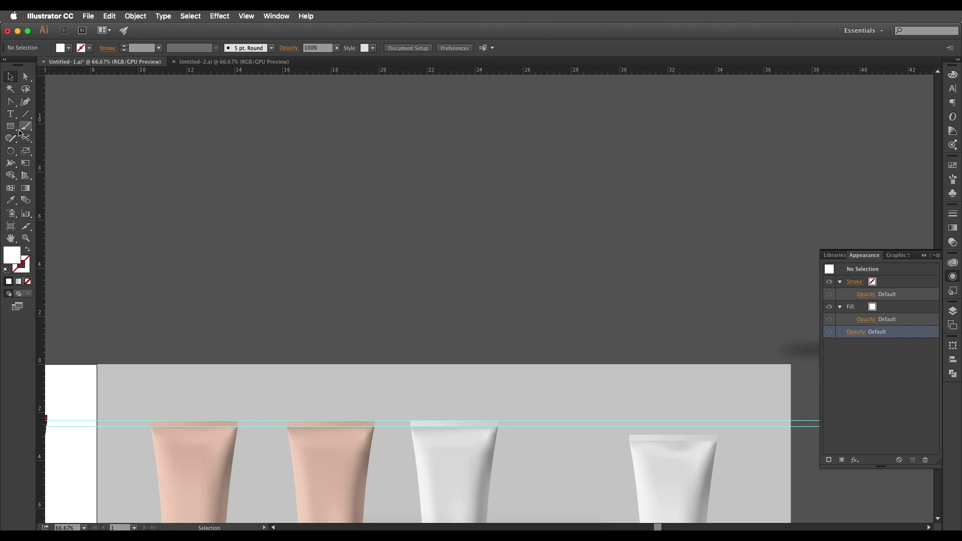
{"action": "left_click", "coordinate": [16, 130]}
{"action": "left_click", "coordinate": [57, 150]}
{"action": "left_click_drag", "start_coordinate": [386, 234], "coordinate": [423, 281]}
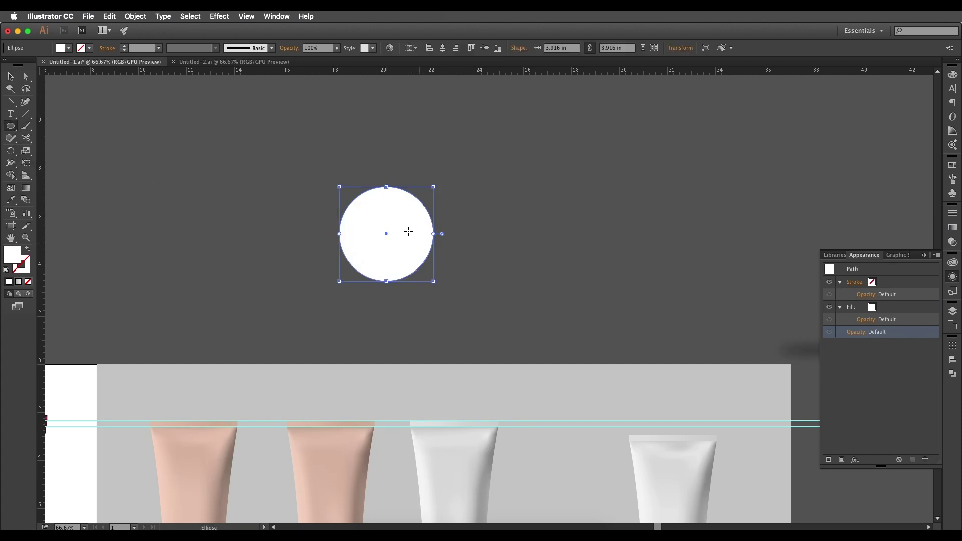
Step: Swap the circle's white fill to its stroke and set the stroke weight to 1.5 mm
{"action": "left_click", "coordinate": [28, 250]}
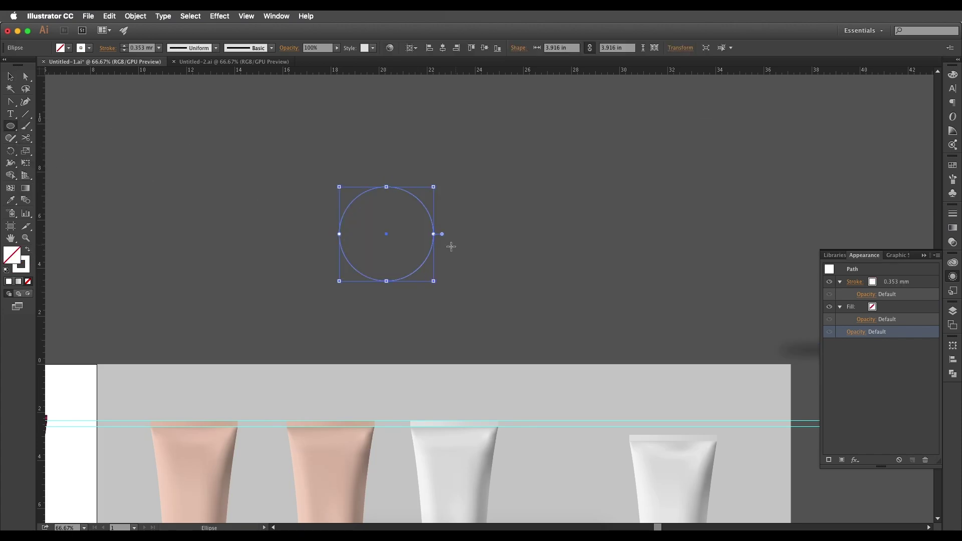
{"action": "left_click", "coordinate": [159, 48]}
{"action": "left_click", "coordinate": [178, 119]}
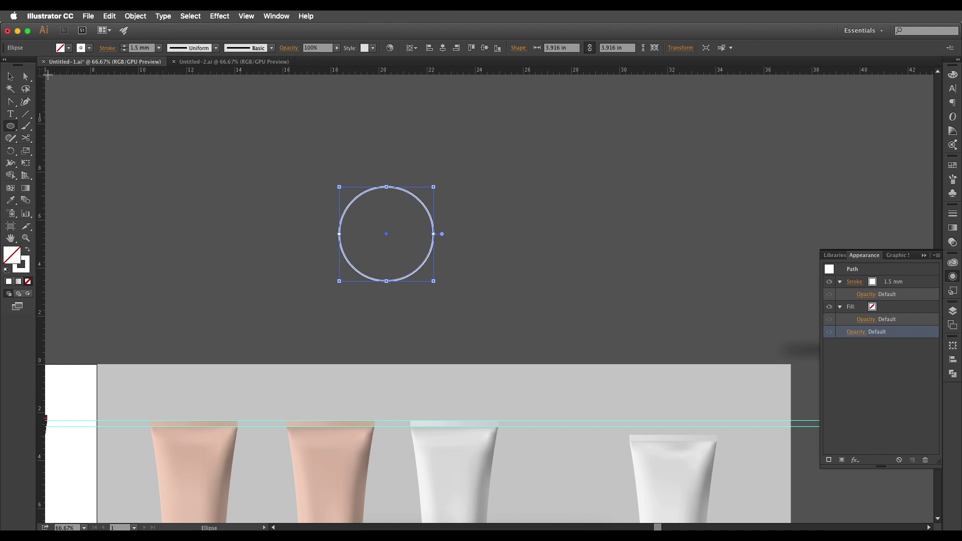
{"action": "left_click", "coordinate": [10, 77]}
{"action": "left_click", "coordinate": [209, 167]}
{"action": "scroll", "coordinate": [244, 174], "scroll_direction": "up", "scroll_amount": 1}
Step: Apply a Pucker & Bloat effect to the circle with preview enabled and a bloat of about 90%, forming a four-petal flower
{"action": "left_click_drag", "start_coordinate": [362, 172], "coordinate": [274, 180]}
{"action": "left_click_drag", "start_coordinate": [277, 166], "coordinate": [461, 339]}
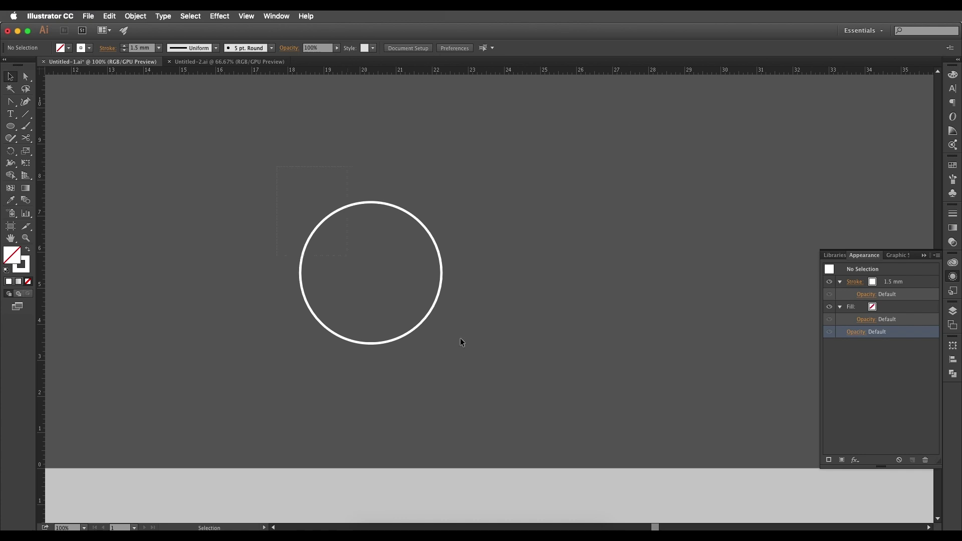
{"action": "key", "text": "super+a"}
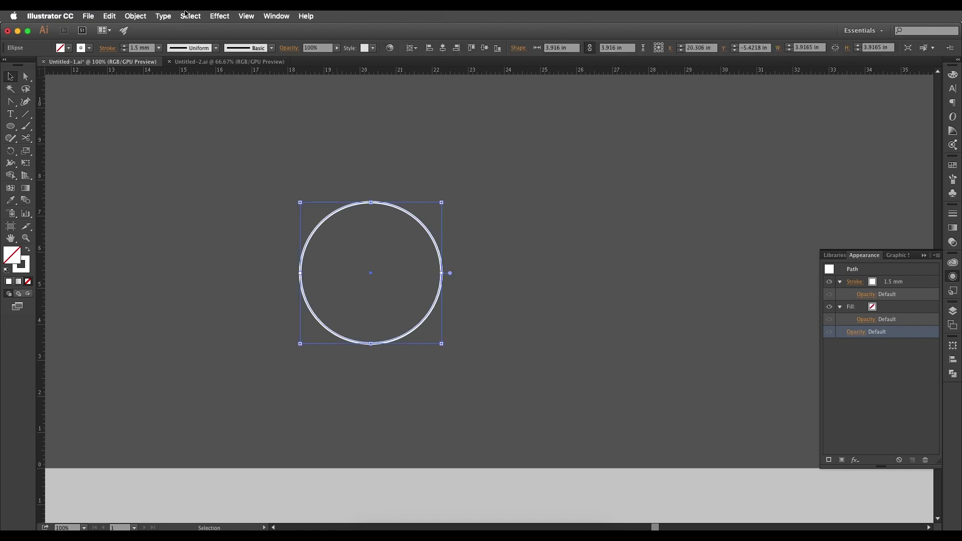
{"action": "left_click", "coordinate": [220, 16]}
{"action": "mouse_move", "coordinate": [257, 108]}
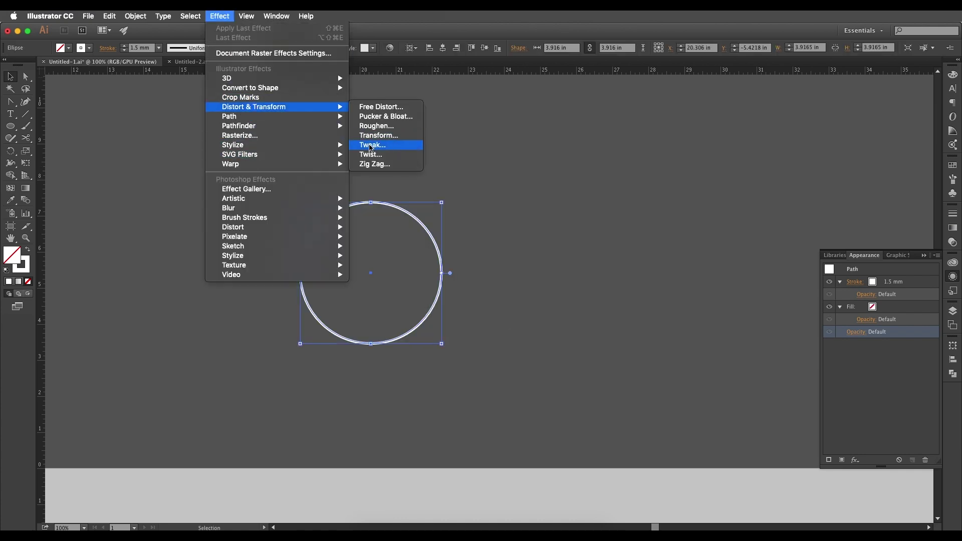
{"action": "left_click", "coordinate": [384, 116]}
{"action": "left_click", "coordinate": [420, 299]}
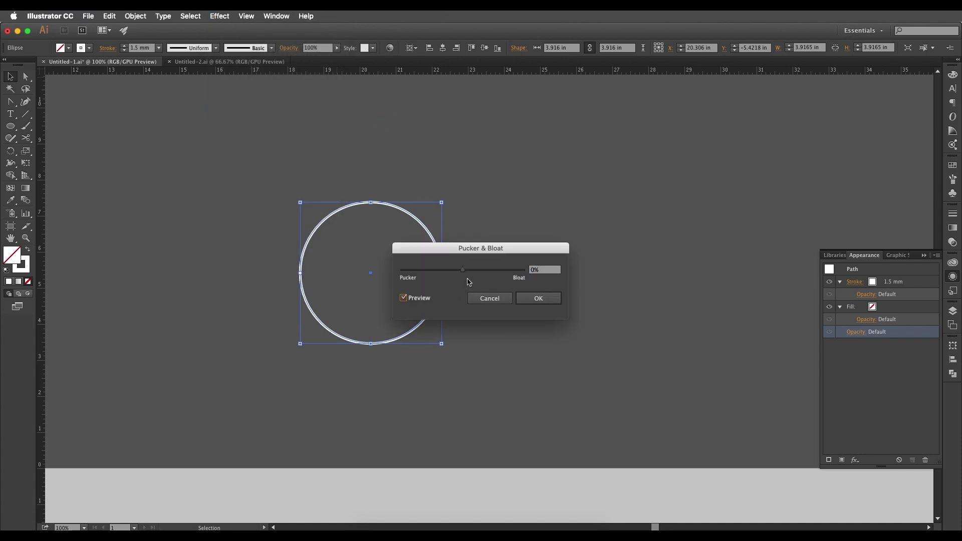
{"action": "left_click_drag", "start_coordinate": [465, 271], "coordinate": [489, 273]}
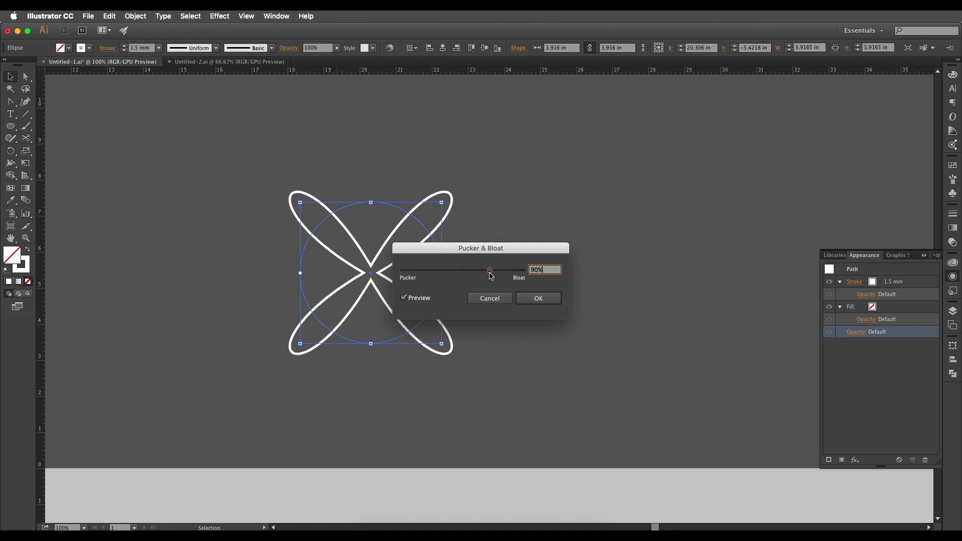
{"action": "key", "text": "Return"}
Step: Copy the white flower outline from Illustrator into Photoshop's Rectangle 1.psb, scaling it down and placing it over the label's faint flower
{"action": "key", "text": "super+minus"}
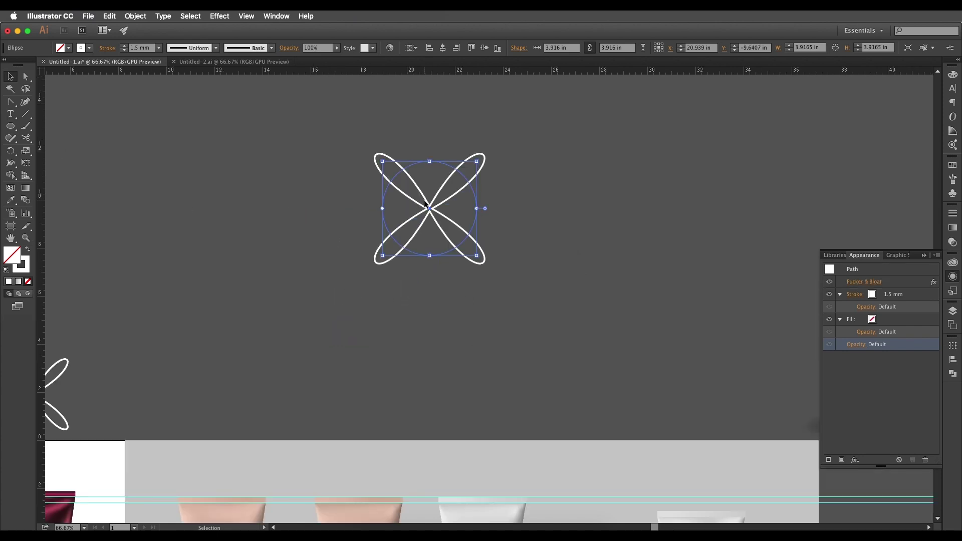
{"action": "left_click_drag", "start_coordinate": [427, 207], "coordinate": [527, 283]}
{"action": "key", "text": "super+Tab"}
{"action": "key", "text": "super+v"}
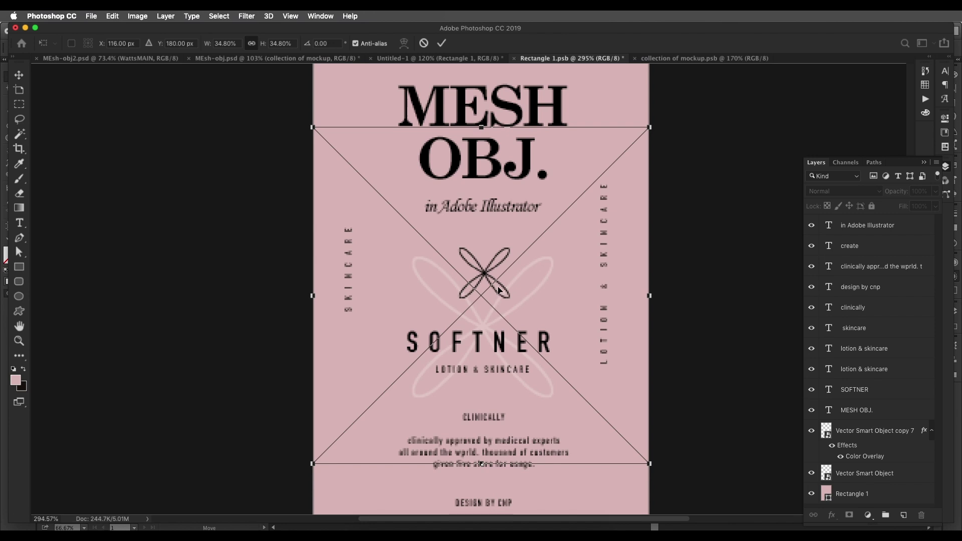
{"action": "left_click_drag", "start_coordinate": [649, 136], "coordinate": [473, 306]}
{"action": "left_click_drag", "start_coordinate": [399, 358], "coordinate": [492, 306]}
{"action": "key", "text": "Return"}
Step: Lower the pasted flower's fill to 28%, duplicate its layer and set the copy's fill to 100%
{"action": "left_click", "coordinate": [935, 206]}
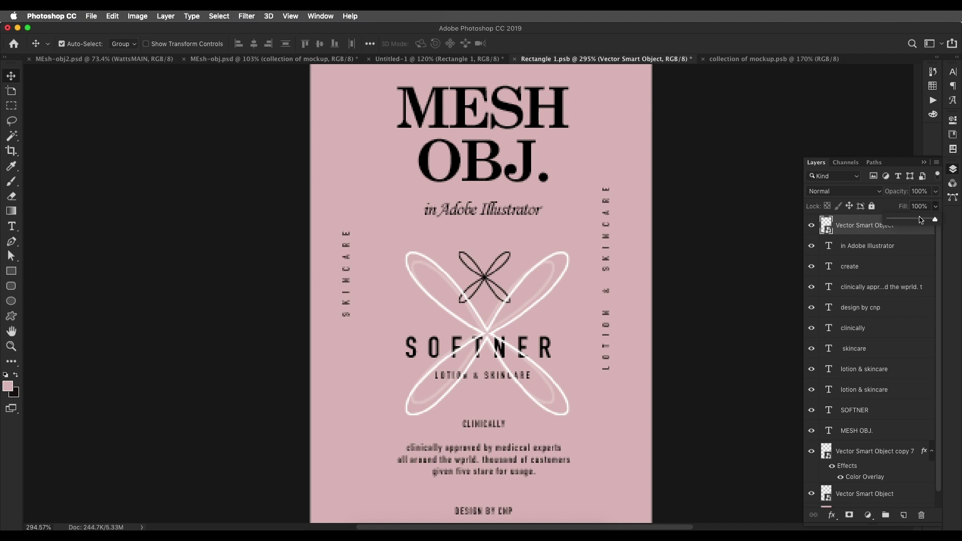
{"action": "left_click_drag", "start_coordinate": [921, 220], "coordinate": [904, 515]}
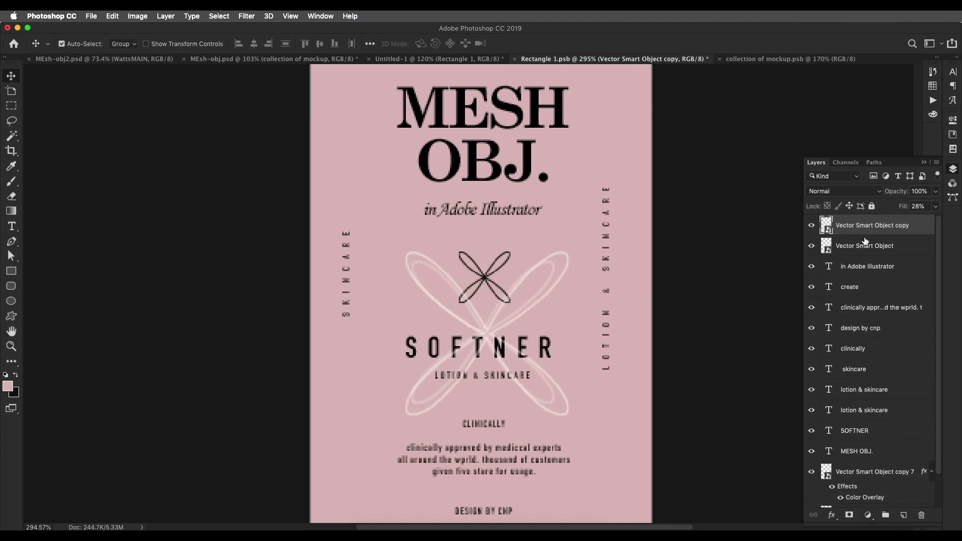
{"action": "left_click", "coordinate": [935, 206]}
{"action": "left_click_drag", "start_coordinate": [930, 221], "coordinate": [936, 221]}
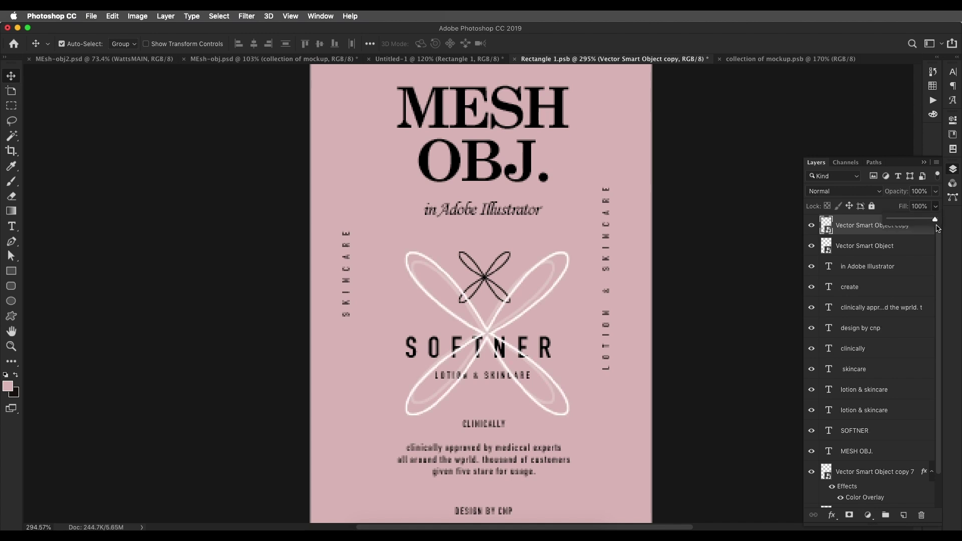
Step: Apply a black Color Overlay to the duplicated flower outline layer
{"action": "double_click", "coordinate": [931, 230]}
{"action": "left_click", "coordinate": [522, 285]}
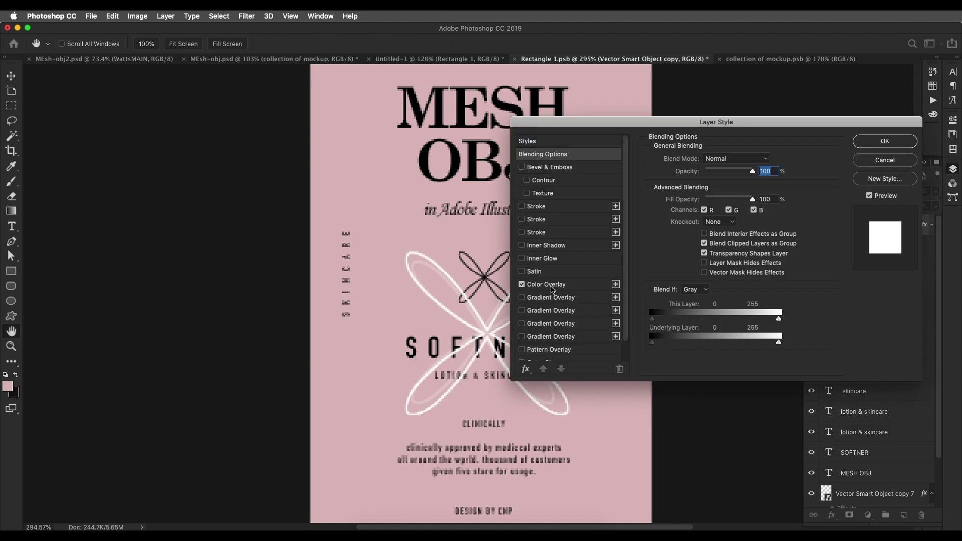
{"action": "left_click", "coordinate": [570, 289]}
{"action": "left_click", "coordinate": [765, 161]}
{"action": "left_click_drag", "start_coordinate": [651, 332], "coordinate": [635, 353]}
{"action": "left_click", "coordinate": [872, 211]}
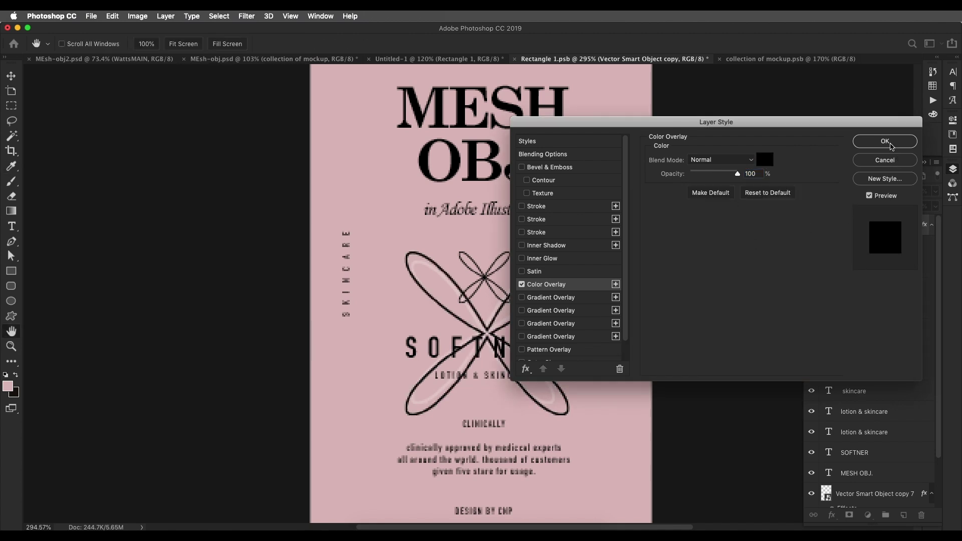
{"action": "left_click", "coordinate": [885, 141]}
{"action": "key", "text": "ctrl+t"}
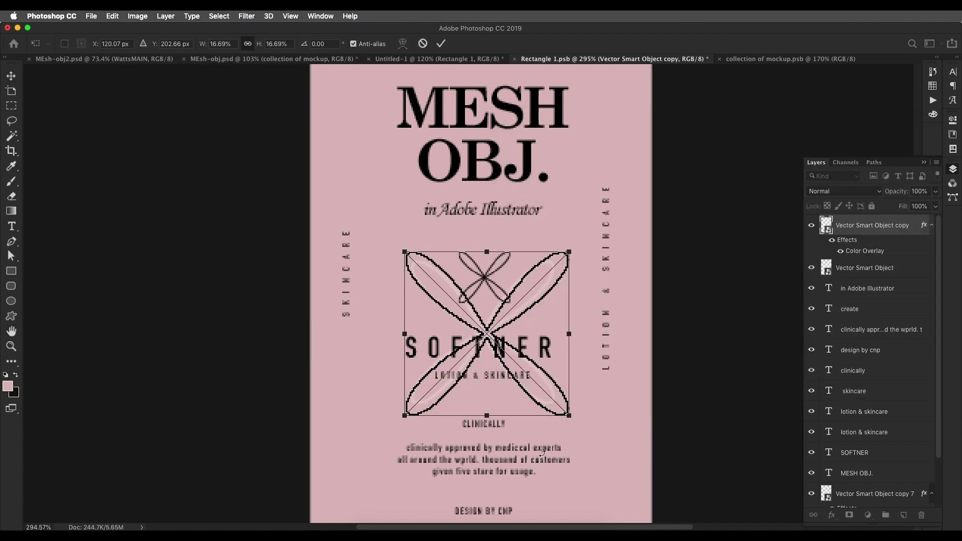
{"action": "left_click_drag", "start_coordinate": [570, 417], "coordinate": [459, 306]}
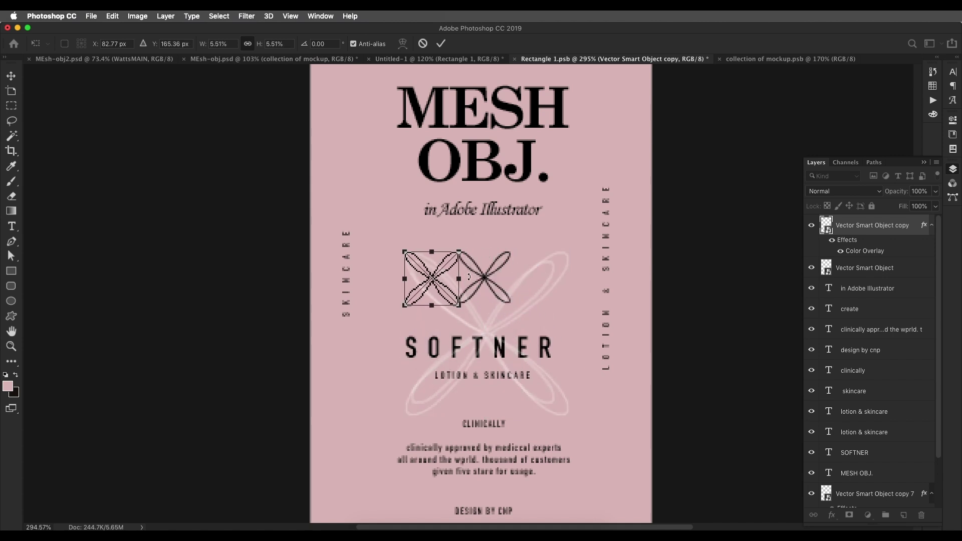
{"action": "key", "text": "Escape"}
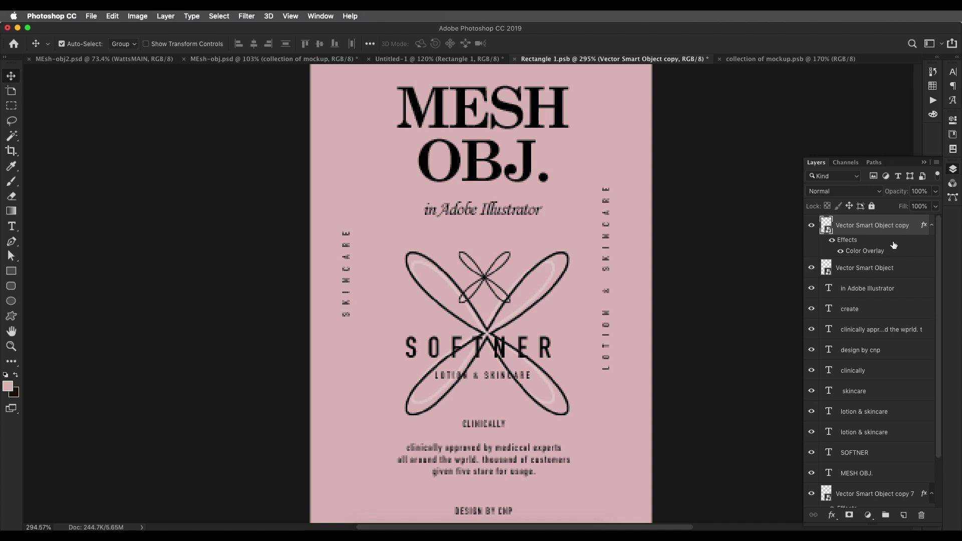
Step: Delete the recoloured flower copy and the pasted flower outline it was duplicated from
{"action": "key", "text": "Delete"}
{"action": "key", "text": "Delete"}
{"action": "scroll", "coordinate": [487, 286], "scroll_direction": "down", "scroll_amount": 8}
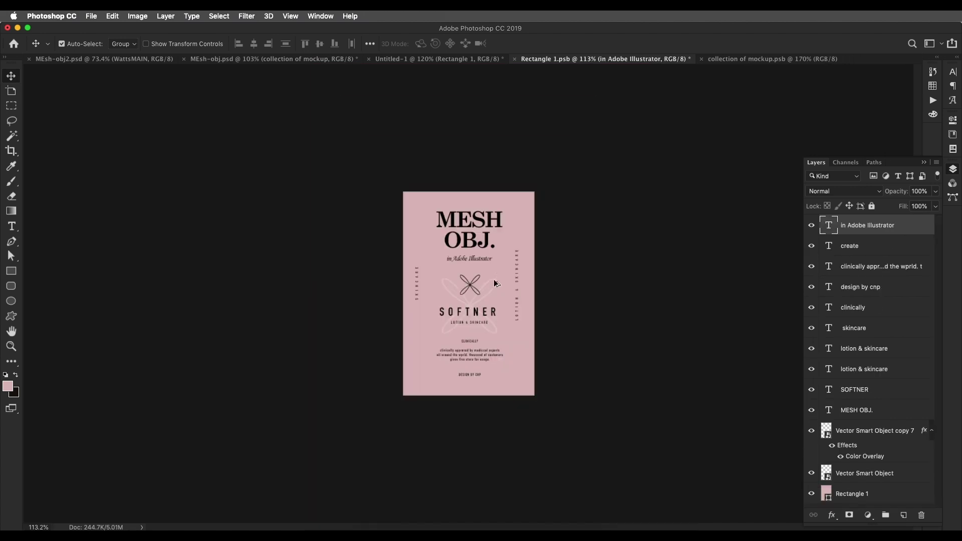
{"action": "scroll", "coordinate": [496, 282], "scroll_direction": "up", "scroll_amount": 5}
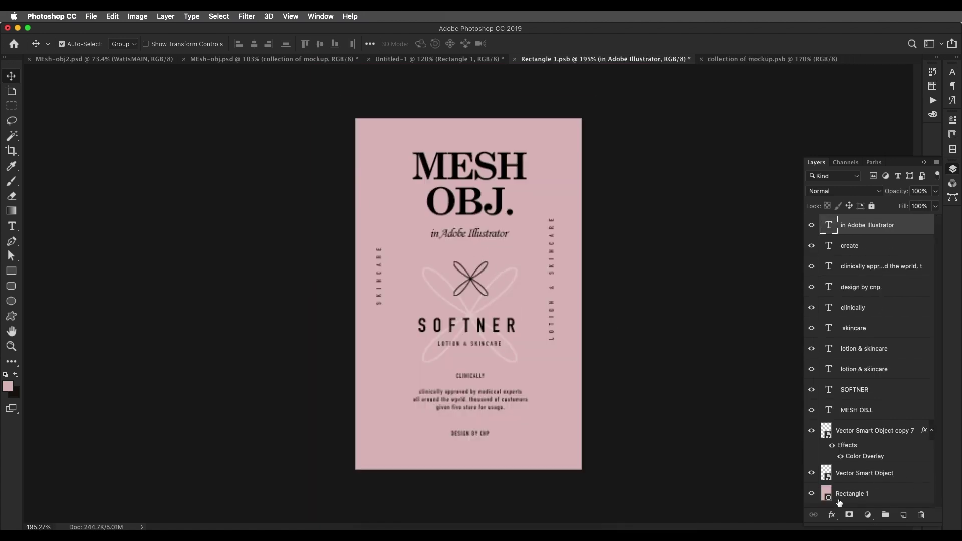
Step: Hide the label's pink Rectangle 1 background and save Rectangle 1.psb so the artwork updates in Untitled-1
{"action": "left_click", "coordinate": [812, 494]}
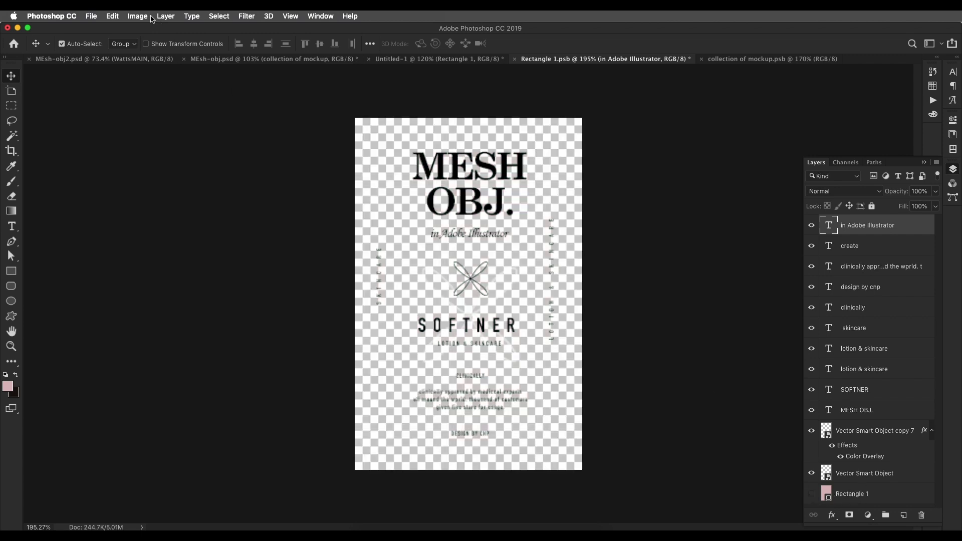
{"action": "left_click", "coordinate": [92, 16]}
{"action": "left_click", "coordinate": [100, 111]}
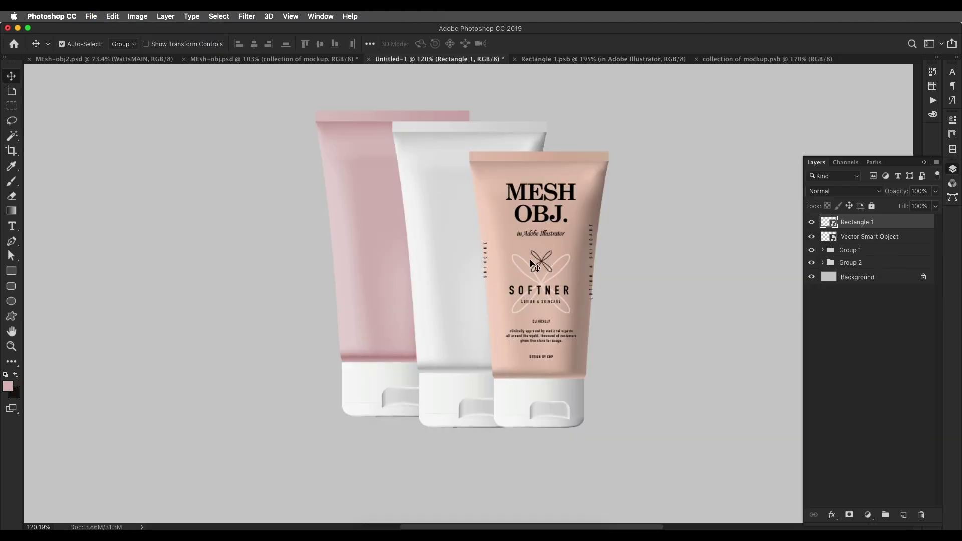
Step: Try to distort the label on the peach tube, pulling its right-hand corners to the tube's tapered edge
{"action": "scroll", "coordinate": [579, 272], "scroll_direction": "down", "scroll_amount": 2}
{"action": "scroll", "coordinate": [531, 258], "scroll_direction": "up", "scroll_amount": 4}
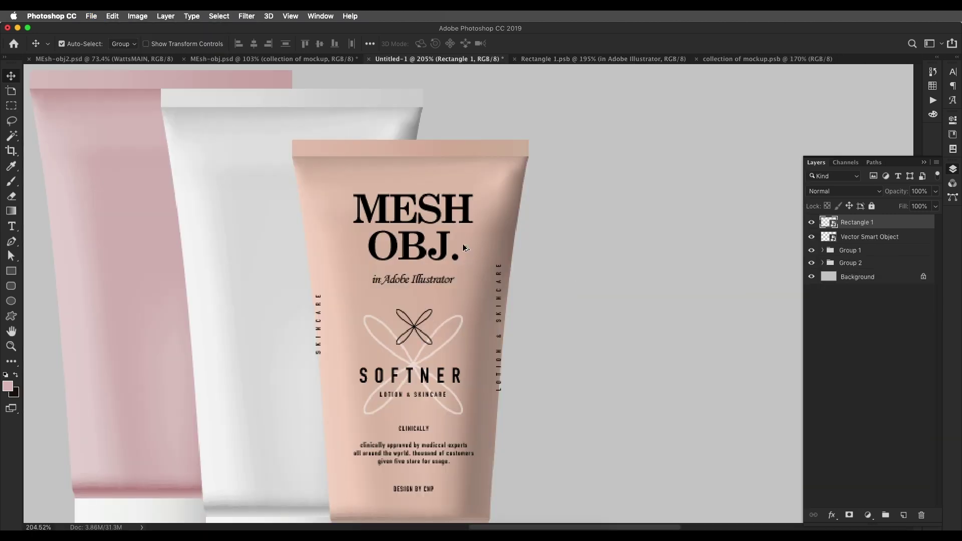
{"action": "scroll", "coordinate": [462, 243], "scroll_direction": "down", "scroll_amount": 2}
{"action": "scroll", "coordinate": [462, 243], "scroll_direction": "down", "scroll_amount": 2}
{"action": "scroll", "coordinate": [521, 248], "scroll_direction": "up", "scroll_amount": 2}
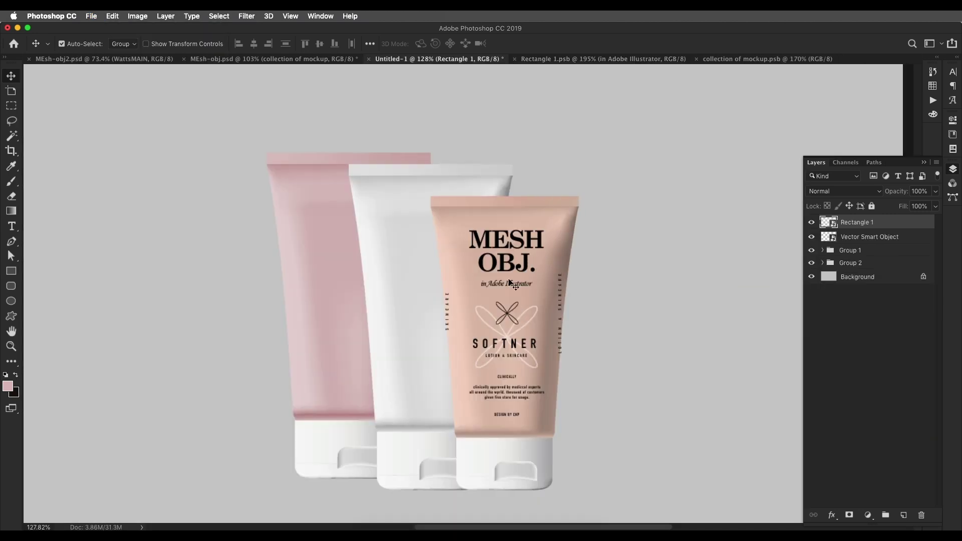
{"action": "key", "text": "super"}
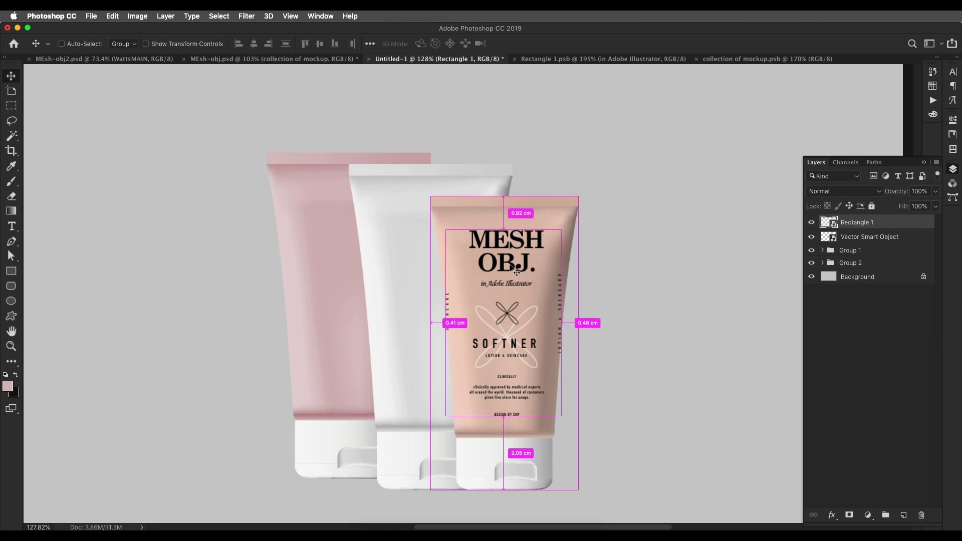
{"action": "key", "text": "super+t"}
{"action": "right_click", "coordinate": [530, 266]}
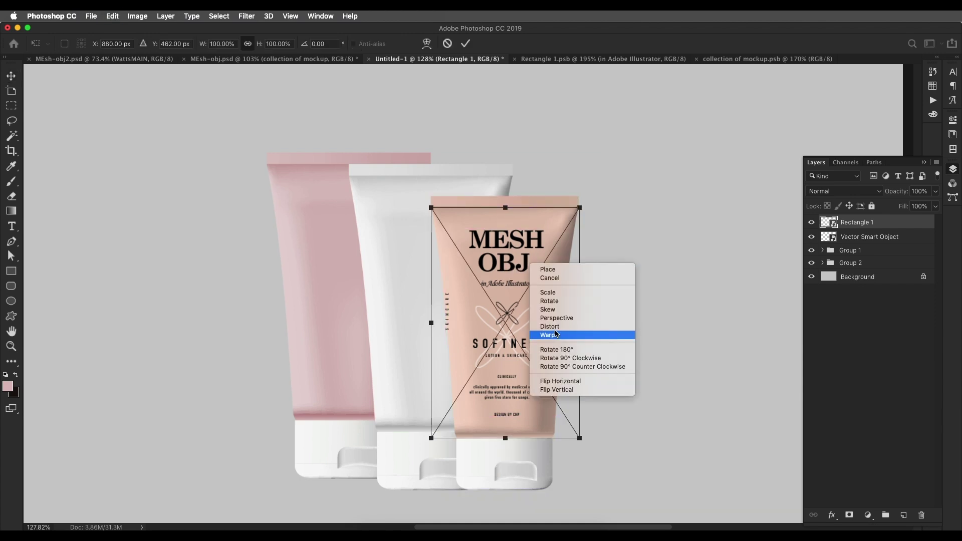
{"action": "left_click", "coordinate": [551, 327]}
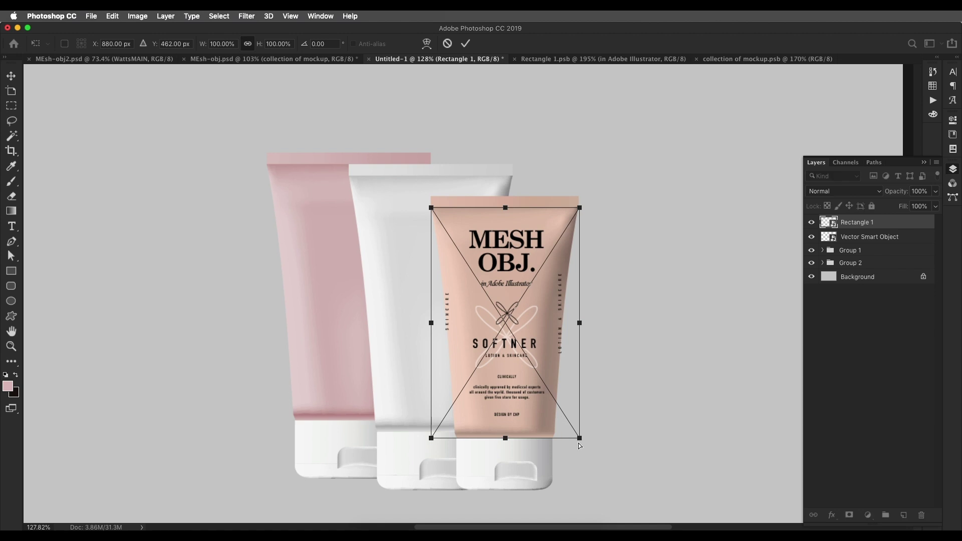
{"action": "left_click_drag", "start_coordinate": [580, 441], "coordinate": [555, 440]}
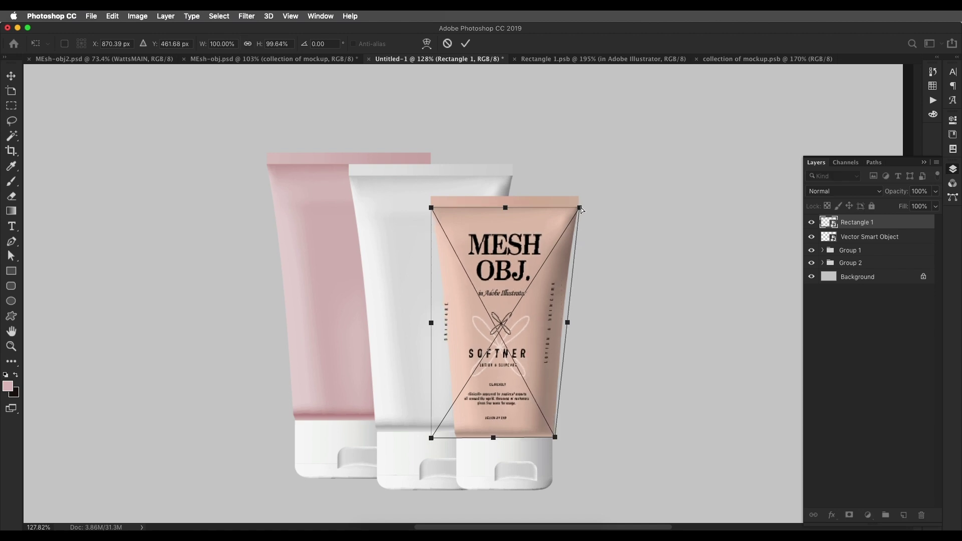
{"action": "scroll", "coordinate": [579, 207], "scroll_direction": "up", "scroll_amount": 5}
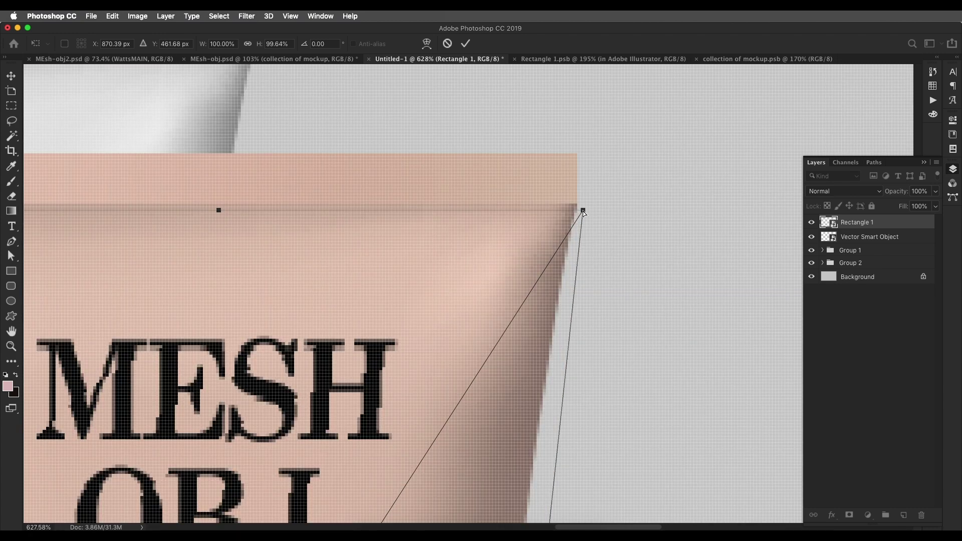
{"action": "left_click_drag", "start_coordinate": [579, 207], "coordinate": [577, 208]}
{"action": "scroll", "coordinate": [576, 208], "scroll_direction": "down", "scroll_amount": 3}
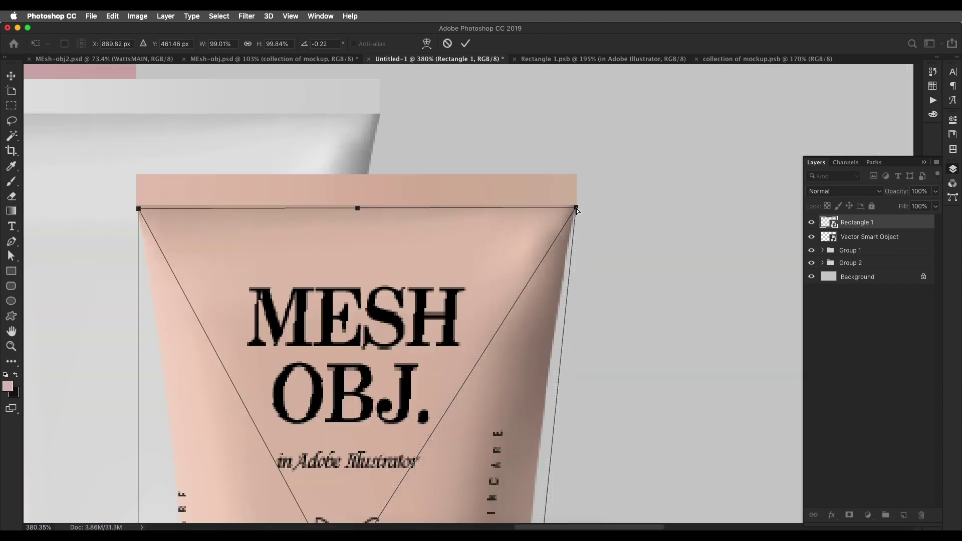
Step: Try to fit the distorted label's two lower corners and upper-left corner to the peach tube's outline
{"action": "left_click_drag", "start_coordinate": [541, 305], "coordinate": [599, 107]}
{"action": "left_click_drag", "start_coordinate": [521, 394], "coordinate": [577, 190]}
{"action": "scroll", "coordinate": [579, 213], "scroll_direction": "down", "scroll_amount": 4}
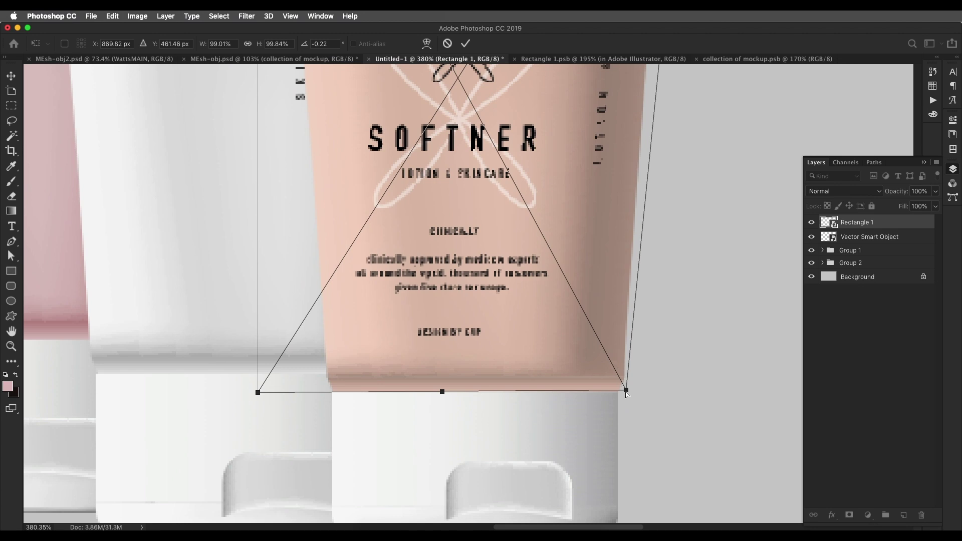
{"action": "left_click_drag", "start_coordinate": [627, 394], "coordinate": [537, 384]}
{"action": "scroll", "coordinate": [538, 383], "scroll_direction": "down", "scroll_amount": 1}
{"action": "left_click_drag", "start_coordinate": [260, 380], "coordinate": [328, 366]}
{"action": "scroll", "coordinate": [459, 414], "scroll_direction": "up", "scroll_amount": 10}
{"action": "scroll", "coordinate": [459, 414], "scroll_direction": "up", "scroll_amount": 5}
{"action": "scroll", "coordinate": [422, 348], "scroll_direction": "left", "scroll_amount": 1}
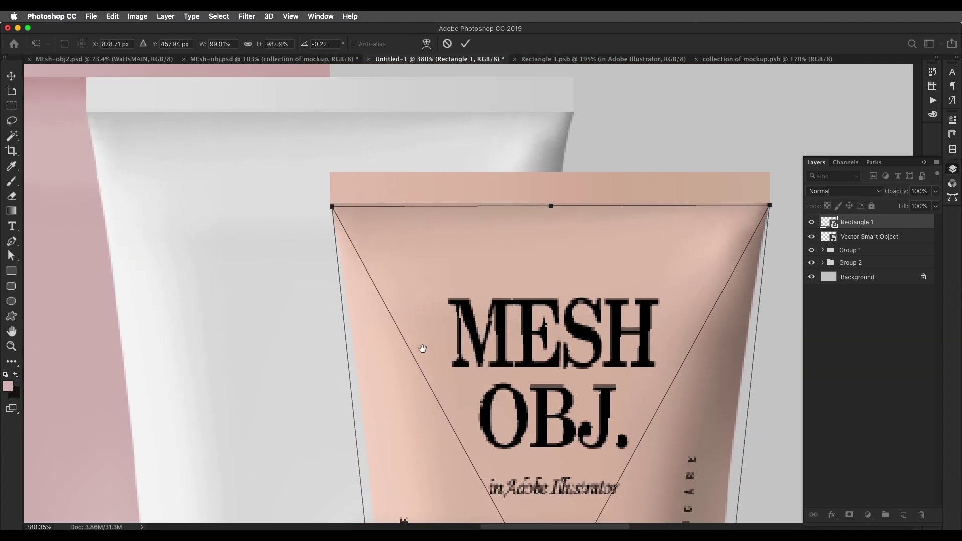
{"action": "left_click_drag", "start_coordinate": [331, 207], "coordinate": [331, 205]}
{"action": "left_click_drag", "start_coordinate": [547, 379], "coordinate": [533, 307]}
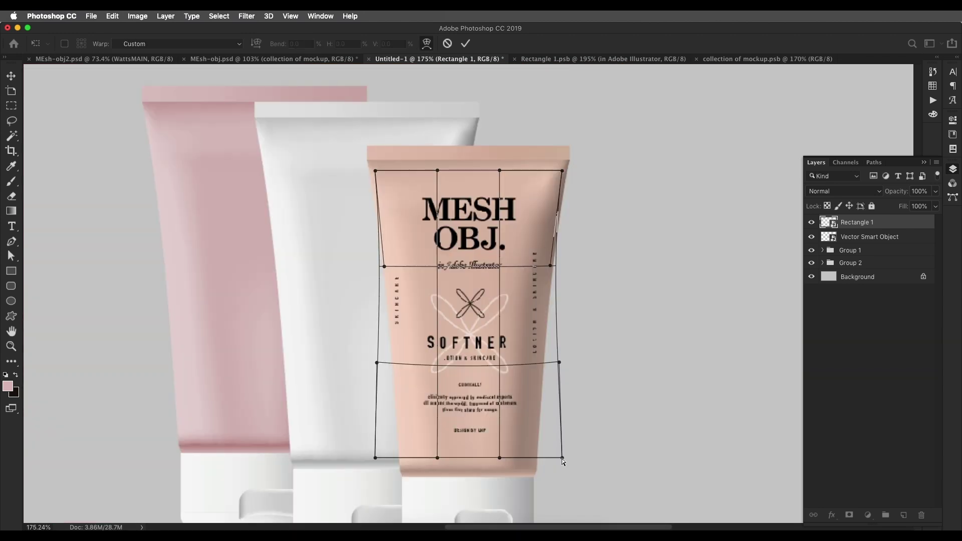
Step: Warp the label to follow the peach tube's taper, narrowing its lower half and widening its upper corners, and apply the transform
{"action": "left_click_drag", "start_coordinate": [561, 458], "coordinate": [539, 458]}
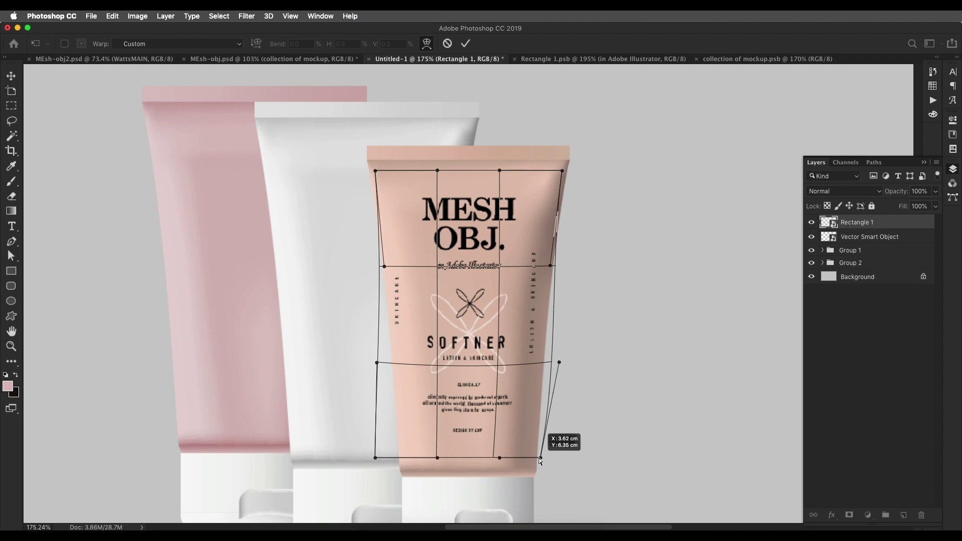
{"action": "left_click_drag", "start_coordinate": [559, 362], "coordinate": [545, 359]}
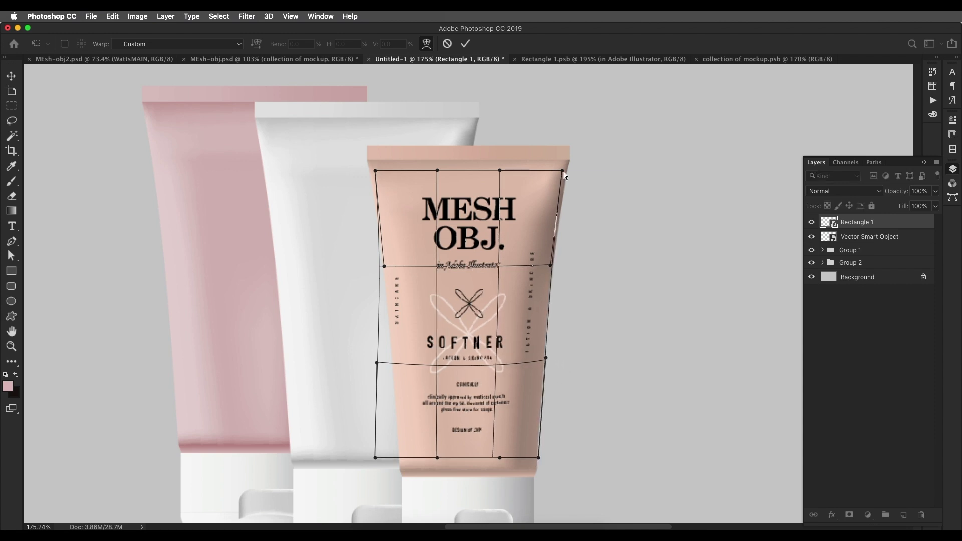
{"action": "left_click_drag", "start_coordinate": [563, 172], "coordinate": [567, 171]}
{"action": "left_click_drag", "start_coordinate": [375, 171], "coordinate": [371, 171]}
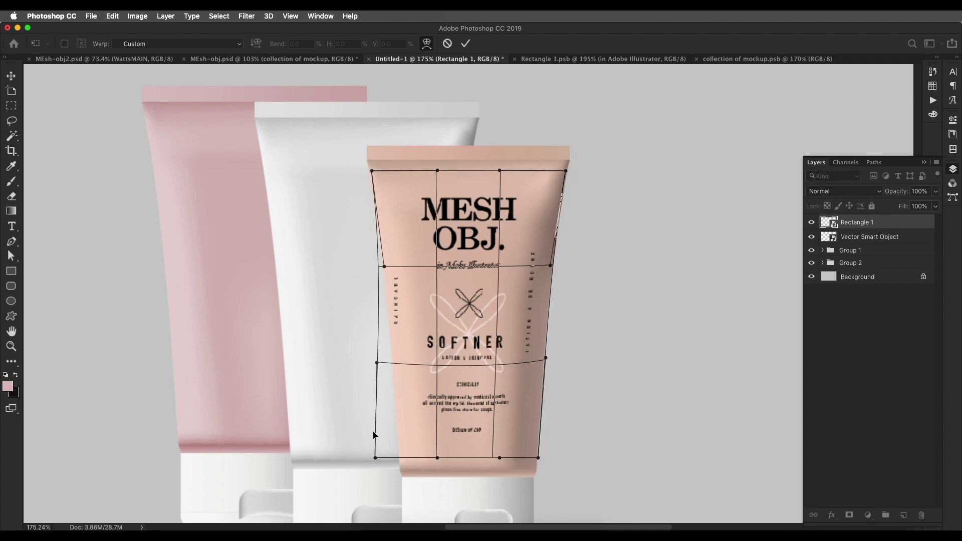
{"action": "left_click_drag", "start_coordinate": [376, 458], "coordinate": [399, 458]}
{"action": "left_click_drag", "start_coordinate": [376, 362], "coordinate": [391, 364]}
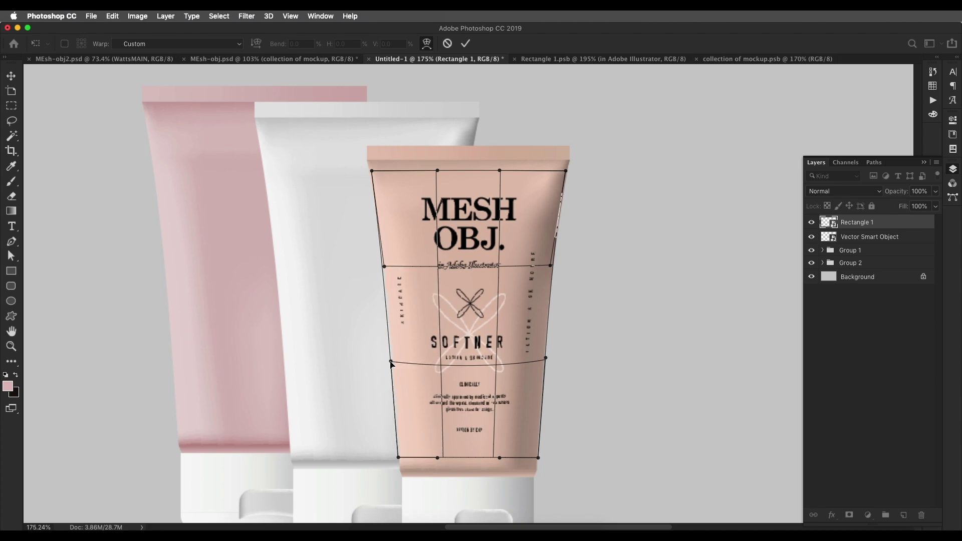
{"action": "left_click_drag", "start_coordinate": [438, 459], "coordinate": [441, 458]}
{"action": "left_click_drag", "start_coordinate": [500, 458], "coordinate": [495, 458]}
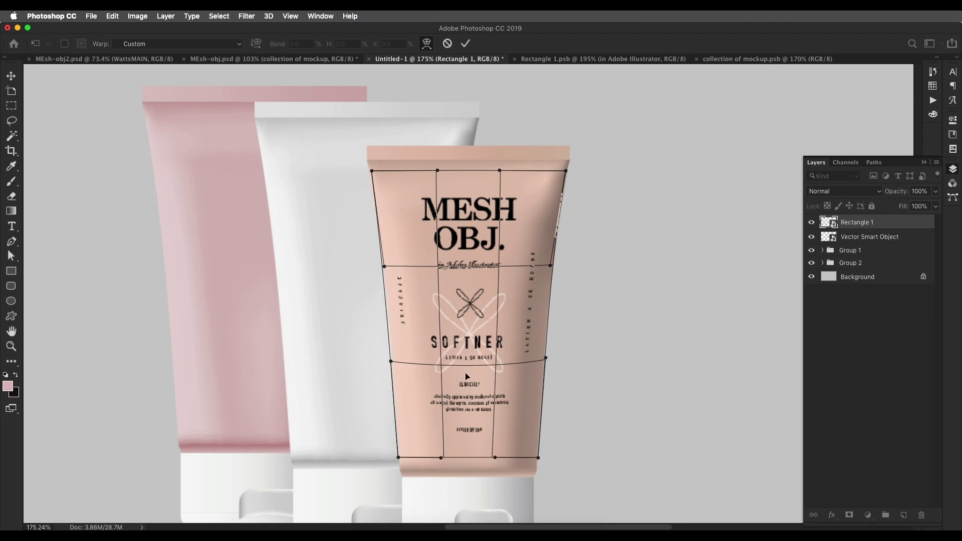
{"action": "key", "text": "Return"}
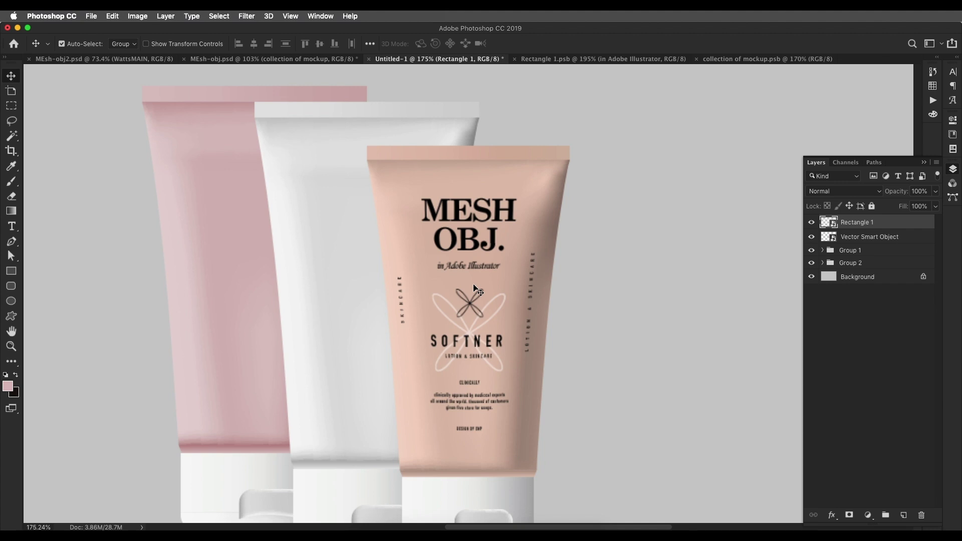
Step: Switch to MEsh-obj.psd and examine the blend mode, opacity and fill of the peach tube's collection of mockup layer
{"action": "key", "text": "super+0"}
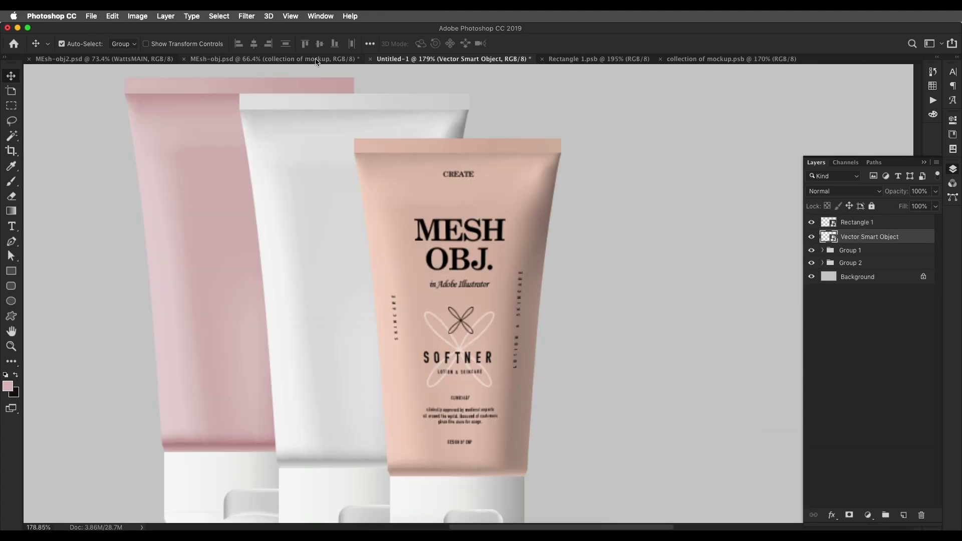
{"action": "key", "text": "ctrl+shift+Tab"}
{"action": "left_click", "coordinate": [529, 287]}
{"action": "scroll", "coordinate": [529, 287], "scroll_direction": "up", "scroll_amount": 3}
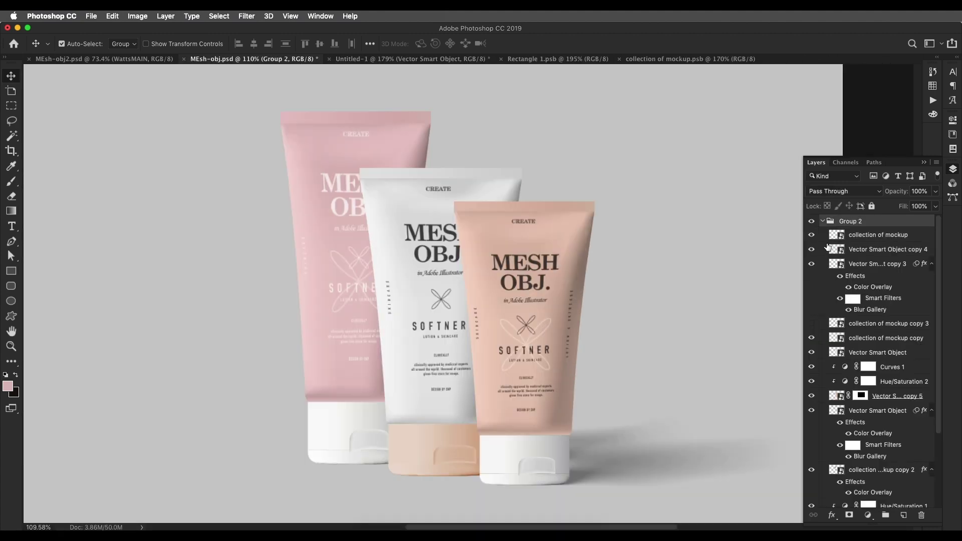
{"action": "left_click", "coordinate": [811, 236]}
{"action": "left_click", "coordinate": [920, 233]}
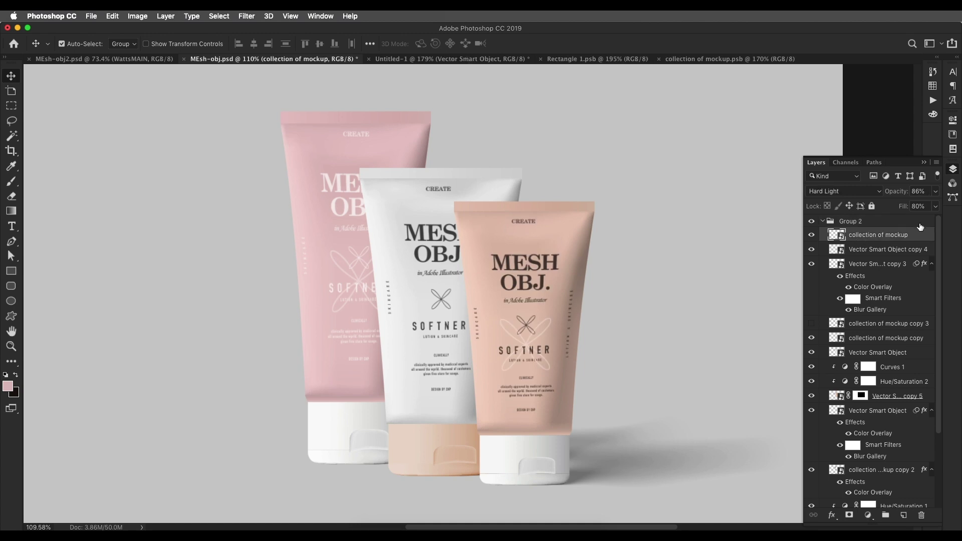
{"action": "left_click", "coordinate": [881, 195]}
{"action": "left_click", "coordinate": [881, 196]}
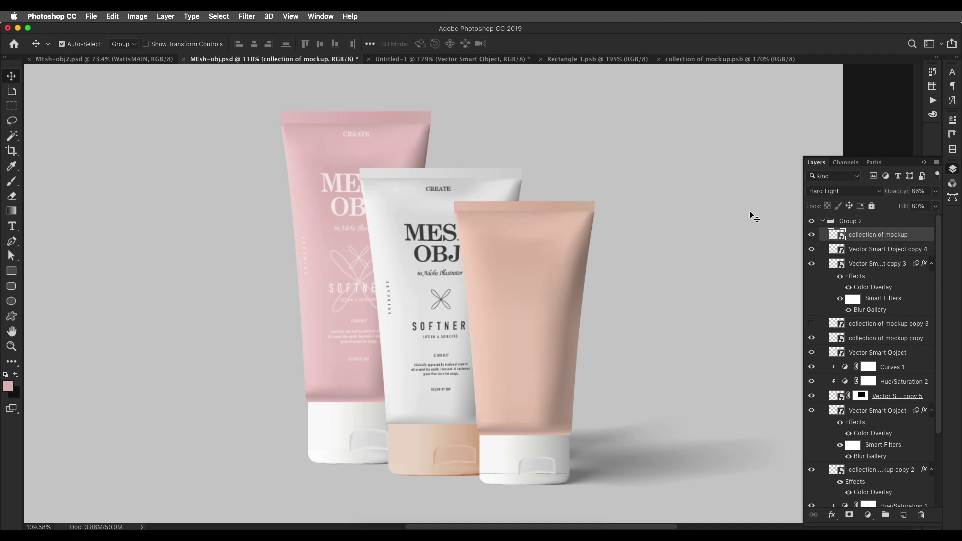
Step: In Untitled-1, set the Rectangle 1 label layer to Hard Light with 80% opacity and 82% fill
{"action": "left_click", "coordinate": [451, 58]}
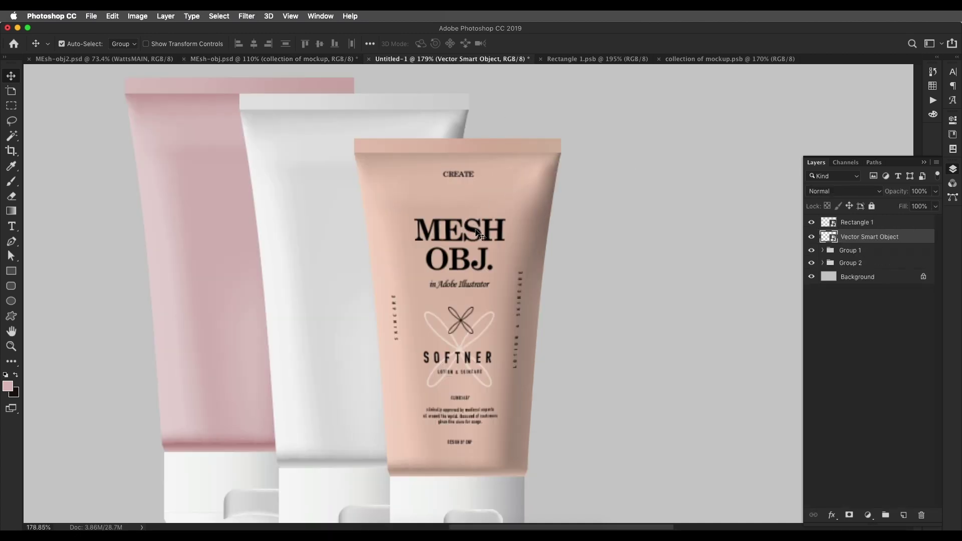
{"action": "left_click", "coordinate": [842, 225]}
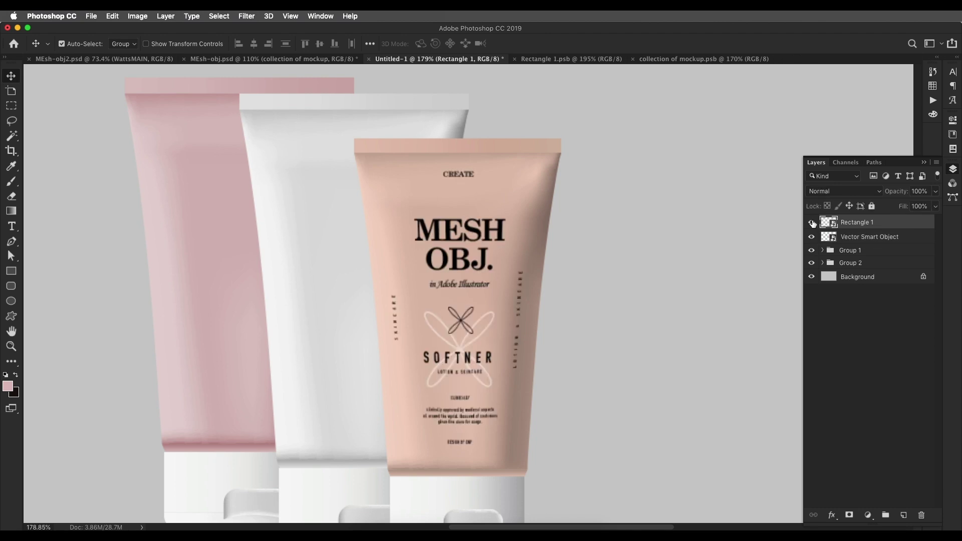
{"action": "left_click", "coordinate": [876, 193]}
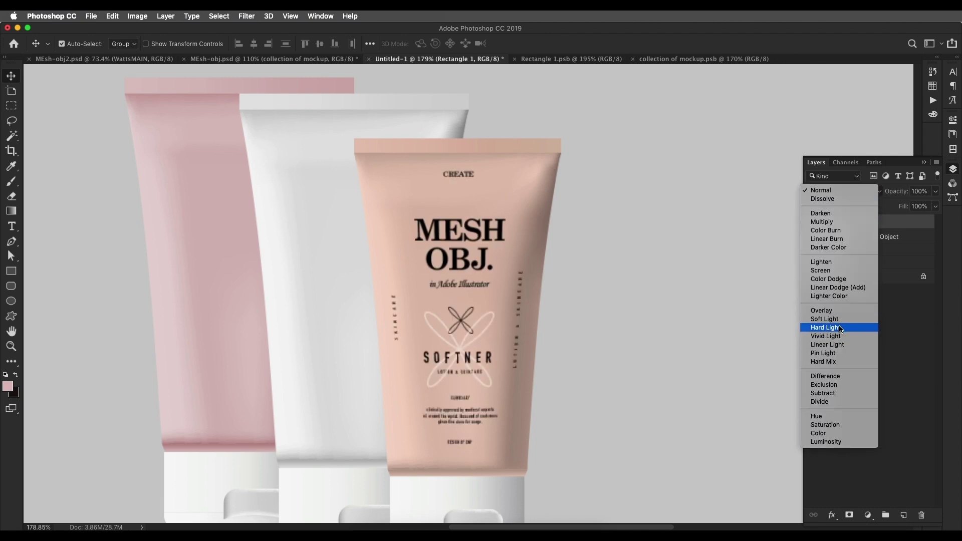
{"action": "left_click", "coordinate": [841, 329]}
{"action": "left_click", "coordinate": [935, 192]}
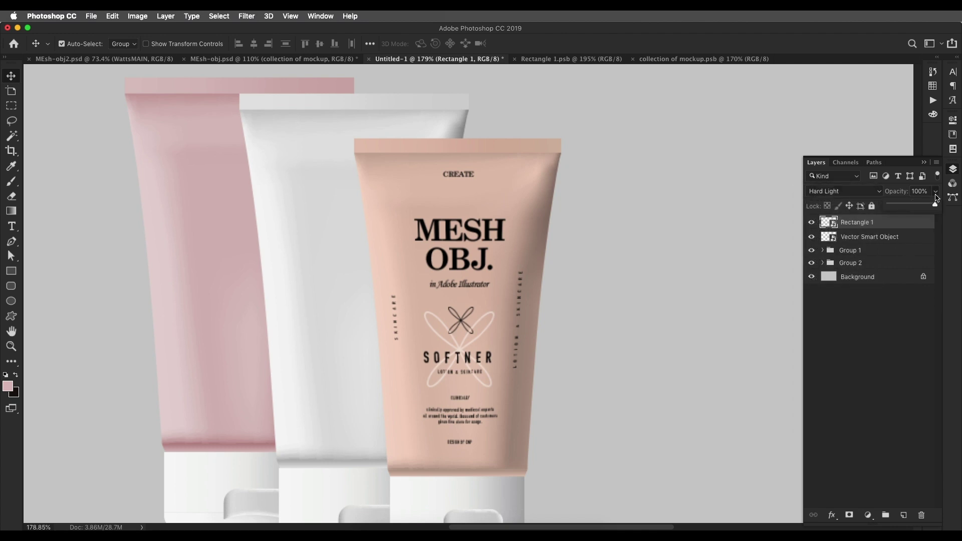
{"action": "left_click_drag", "start_coordinate": [933, 204], "coordinate": [917, 206]}
{"action": "left_click_drag", "start_coordinate": [917, 207], "coordinate": [926, 207]}
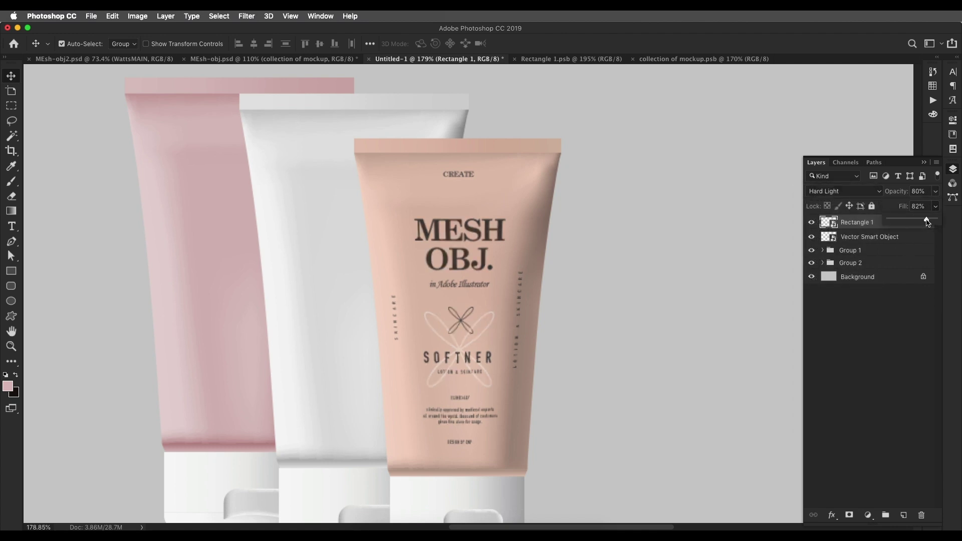
Step: Set the peach tube's Rectangle 1 label layer to 87% opacity and check the blend against the tube
{"action": "left_click", "coordinate": [935, 194]}
{"action": "left_click_drag", "start_coordinate": [932, 206], "coordinate": [930, 206]}
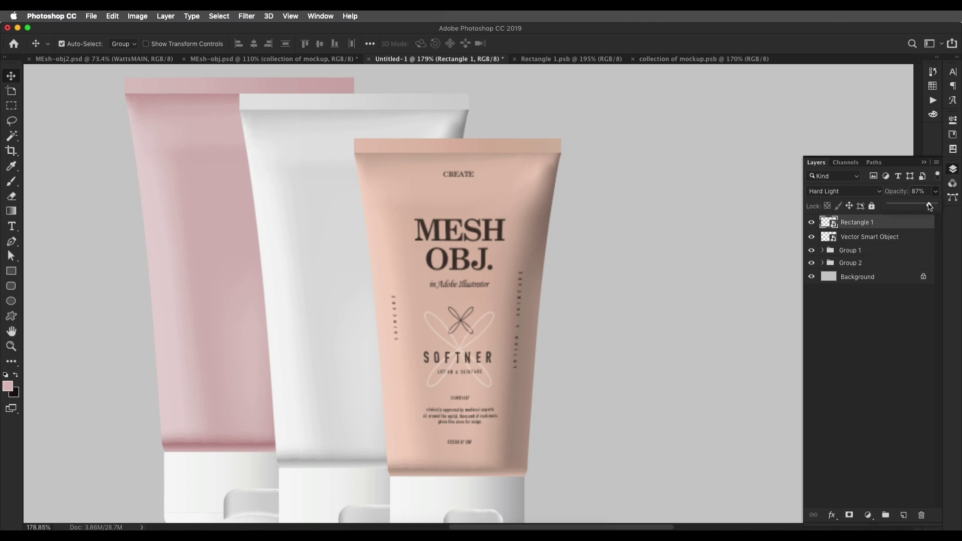
{"action": "scroll", "coordinate": [608, 299], "scroll_direction": "down", "scroll_amount": 10}
{"action": "left_click", "coordinate": [608, 299]}
{"action": "scroll", "coordinate": [543, 296], "scroll_direction": "up", "scroll_amount": 9}
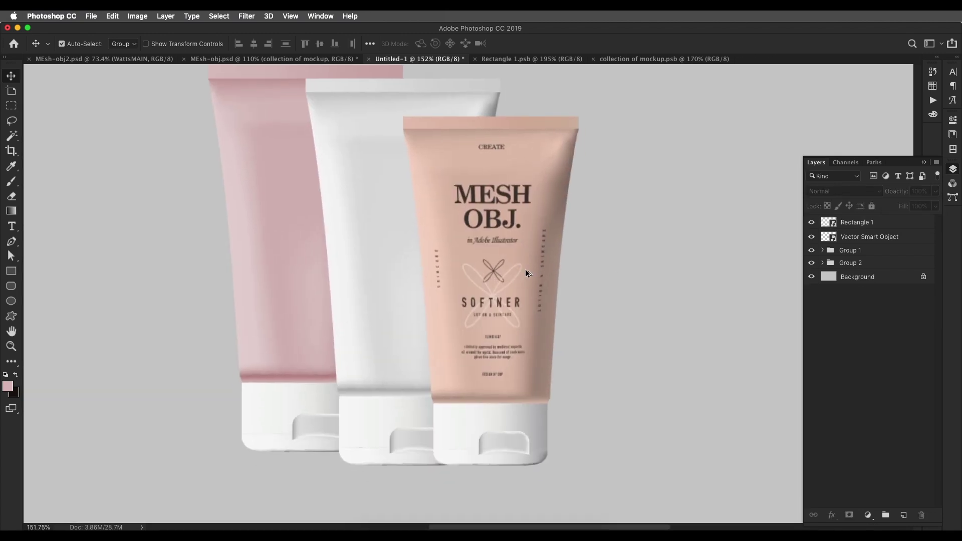
{"action": "scroll", "coordinate": [526, 269], "scroll_direction": "down", "scroll_amount": 3}
{"action": "scroll", "coordinate": [525, 269], "scroll_direction": "up", "scroll_amount": 5}
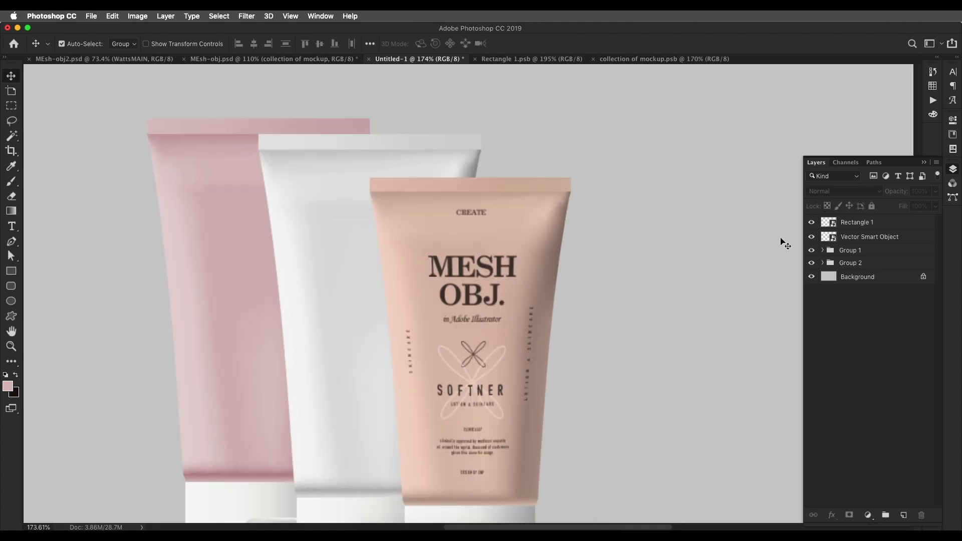
Step: Duplicate the Rectangle 1 label layer, put the copy at the top of Group 1, and select it there
{"action": "left_click_drag", "start_coordinate": [885, 226], "coordinate": [905, 514]}
{"action": "left_click_drag", "start_coordinate": [886, 223], "coordinate": [855, 268]}
{"action": "left_click", "coordinate": [823, 250]}
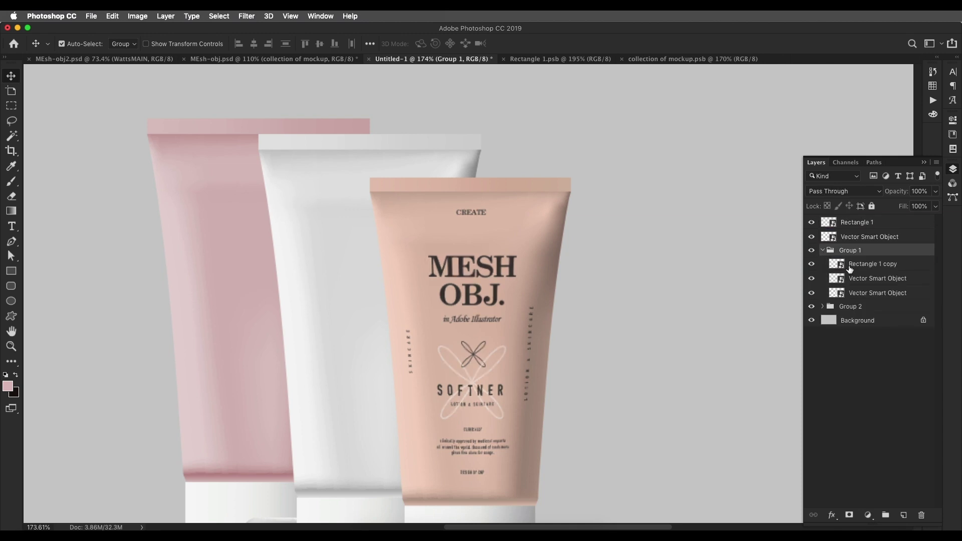
{"action": "left_click", "coordinate": [851, 268]}
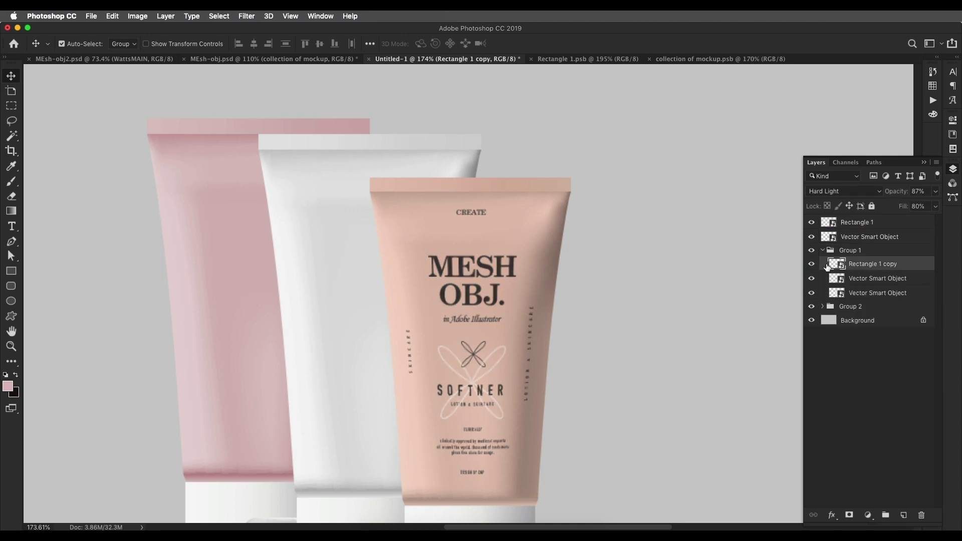
Step: Move the label copy onto the white tube, enlarge it slightly to fit, and apply the transform
{"action": "key", "text": "super+t"}
{"action": "left_click_drag", "start_coordinate": [466, 259], "coordinate": [368, 236]}
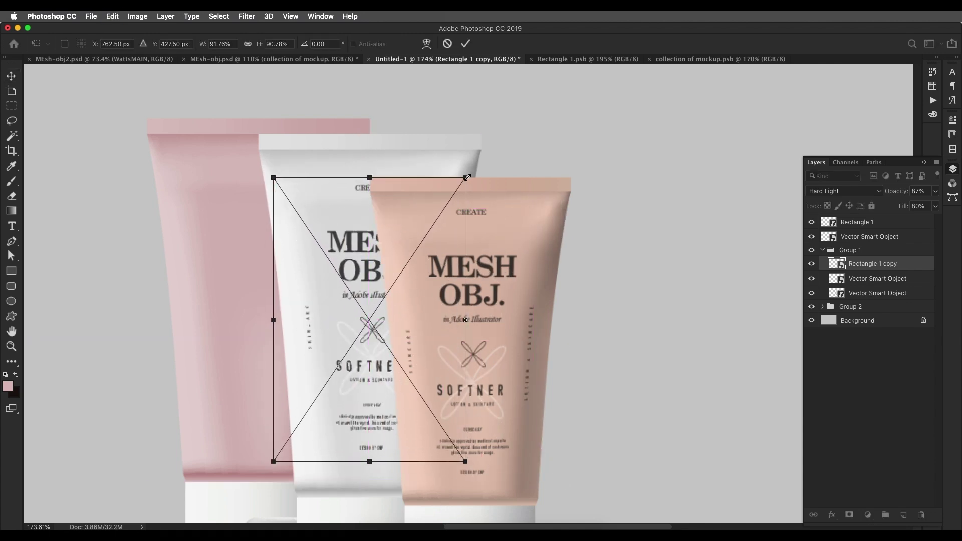
{"action": "left_click_drag", "start_coordinate": [465, 178], "coordinate": [473, 162]}
{"action": "key", "text": "Return"}
{"action": "key", "text": "super+0"}
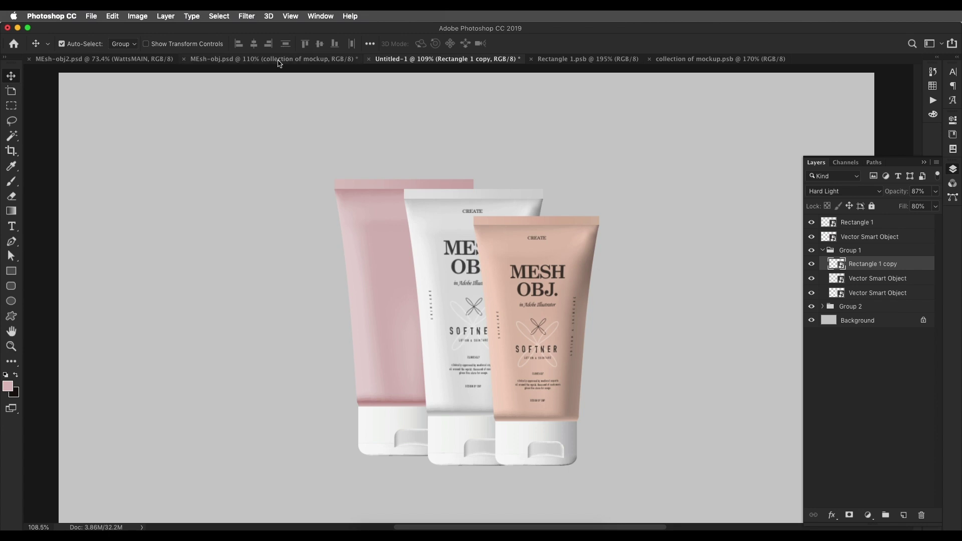
Step: Using MEsh-obj.psd as reference, slightly widen the white tube's two Vector Smart Object layers and shift Group 1 up and left
{"action": "left_click", "coordinate": [280, 59]}
{"action": "scroll", "coordinate": [446, 246], "scroll_direction": "down", "scroll_amount": 5}
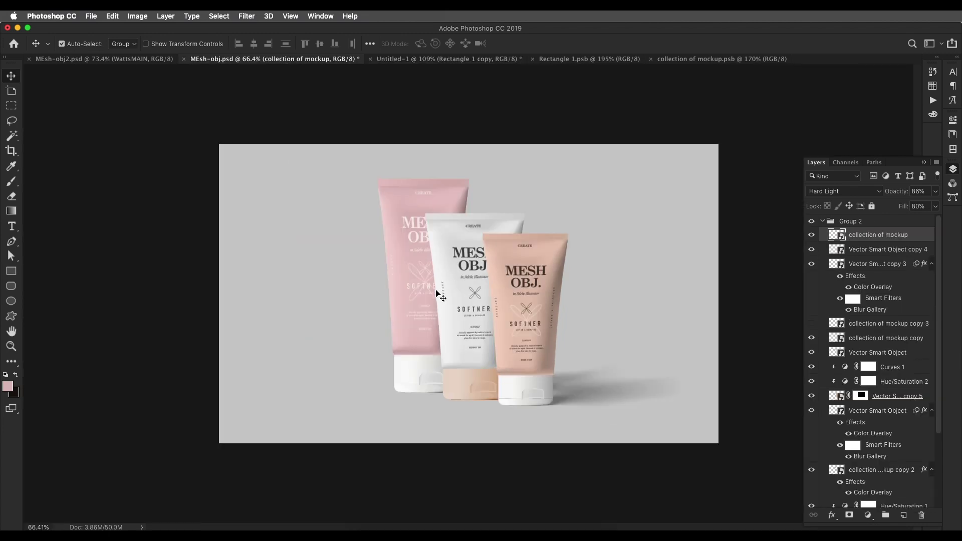
{"action": "left_click", "coordinate": [447, 59]}
{"action": "left_click", "coordinate": [447, 209]}
{"action": "scroll", "coordinate": [455, 245], "scroll_direction": "down", "scroll_amount": 5}
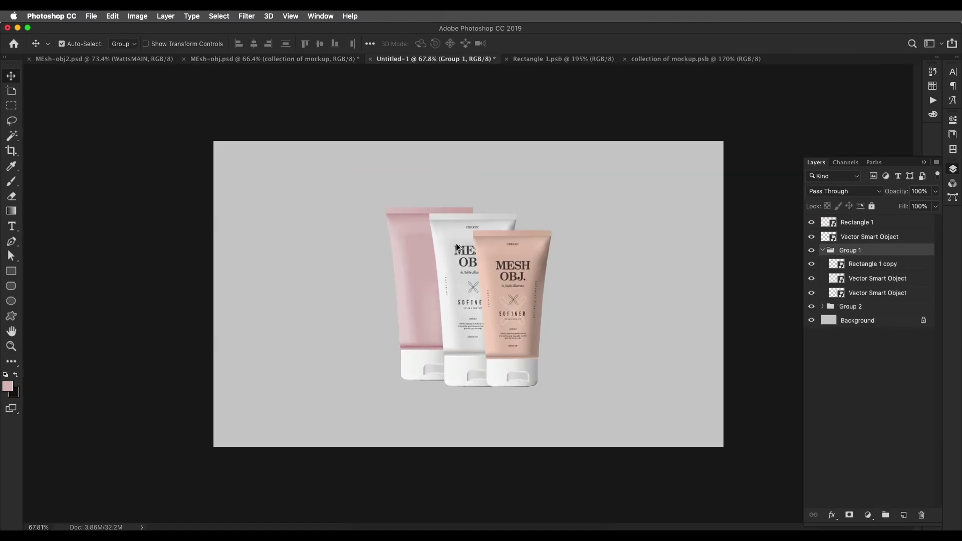
{"action": "left_click", "coordinate": [841, 279]}
{"action": "left_click", "coordinate": [842, 295], "text": "shift"}
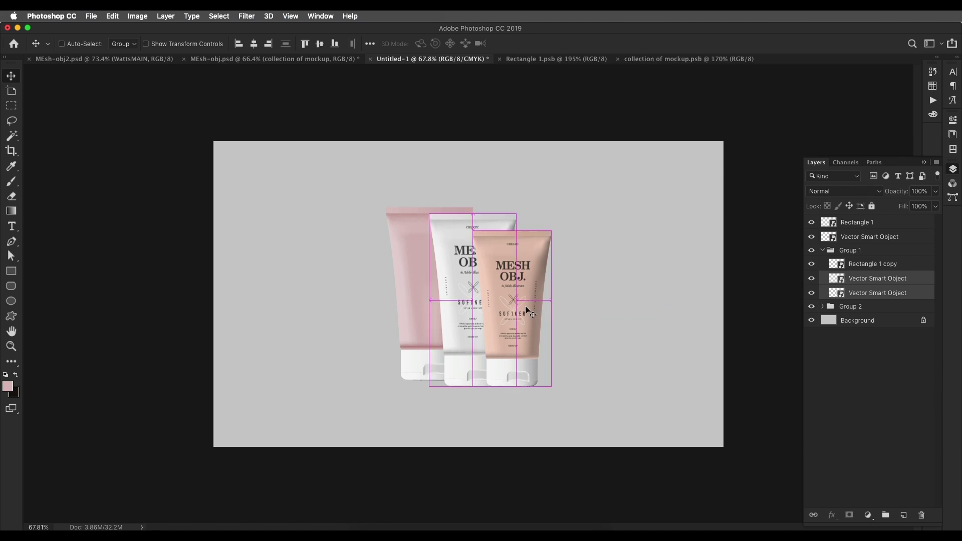
{"action": "key", "text": "super+t"}
{"action": "left_click_drag", "start_coordinate": [514, 299], "coordinate": [522, 300]}
{"action": "key", "text": "Return"}
{"action": "left_click", "coordinate": [863, 254]}
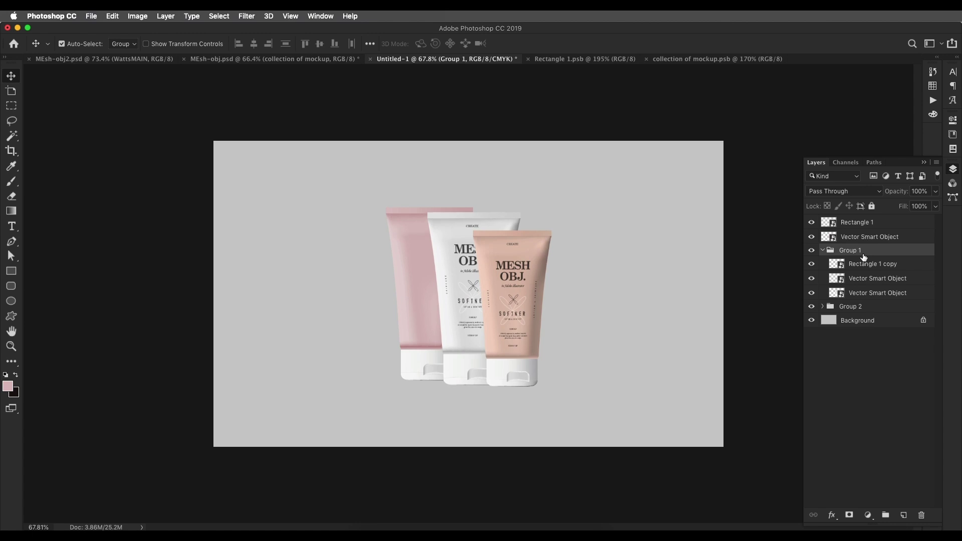
Step: Stretch the pink tube's Group 2 upward to 114.73% height and nudge it 7 px left and 9 px up
{"action": "left_click", "coordinate": [847, 307]}
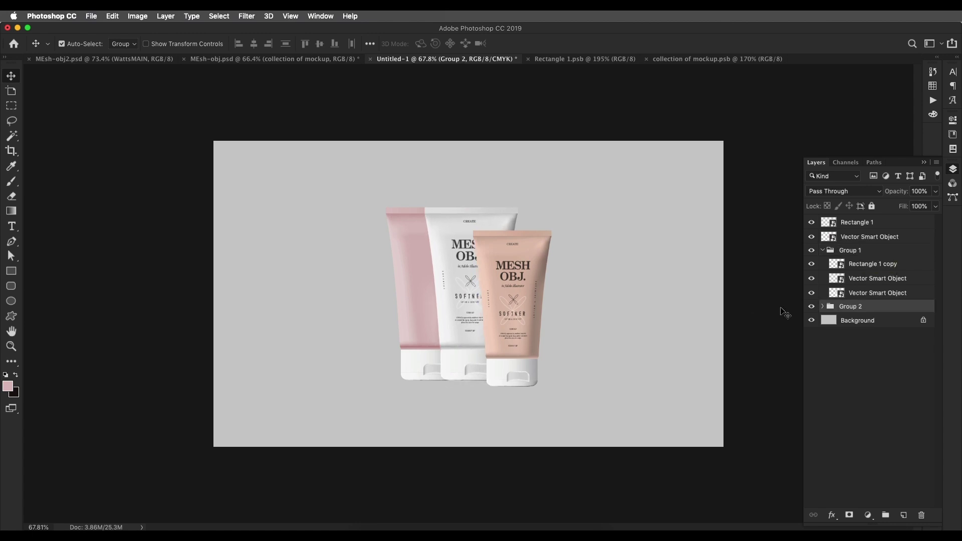
{"action": "key", "text": "super+t"}
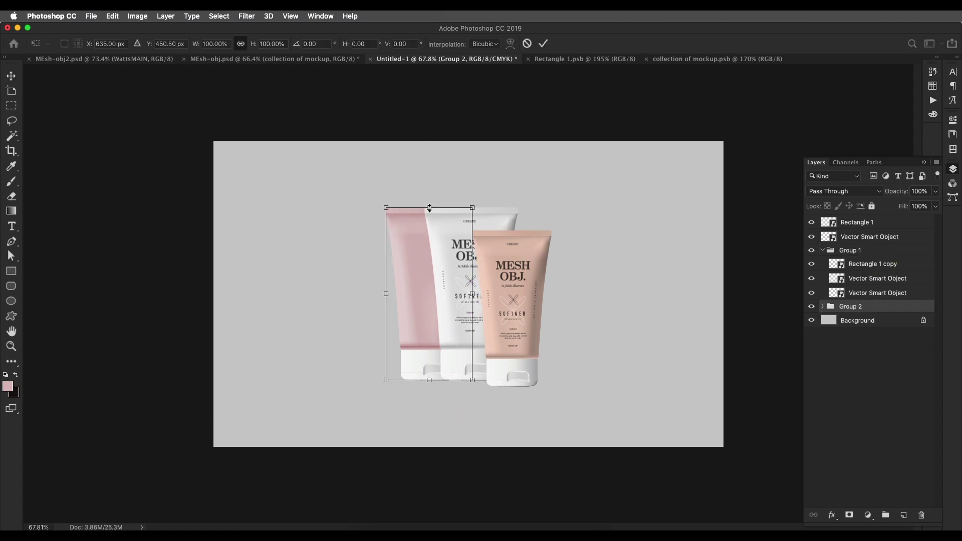
{"action": "left_click_drag", "start_coordinate": [430, 208], "coordinate": [432, 182]}
{"action": "key", "text": "Left"}
{"action": "key", "text": "Left"}
{"action": "key", "text": "Left"}
{"action": "key", "text": "Left"}
{"action": "key", "text": "Left"}
{"action": "key", "text": "Left"}
{"action": "key", "text": "Left"}
{"action": "key", "text": "Up"}
{"action": "key", "text": "Up"}
{"action": "key", "text": "Up"}
{"action": "key", "text": "Up"}
{"action": "key", "text": "Up"}
{"action": "key", "text": "Up"}
{"action": "key", "text": "Up"}
{"action": "key", "text": "Up"}
{"action": "key", "text": "Up"}
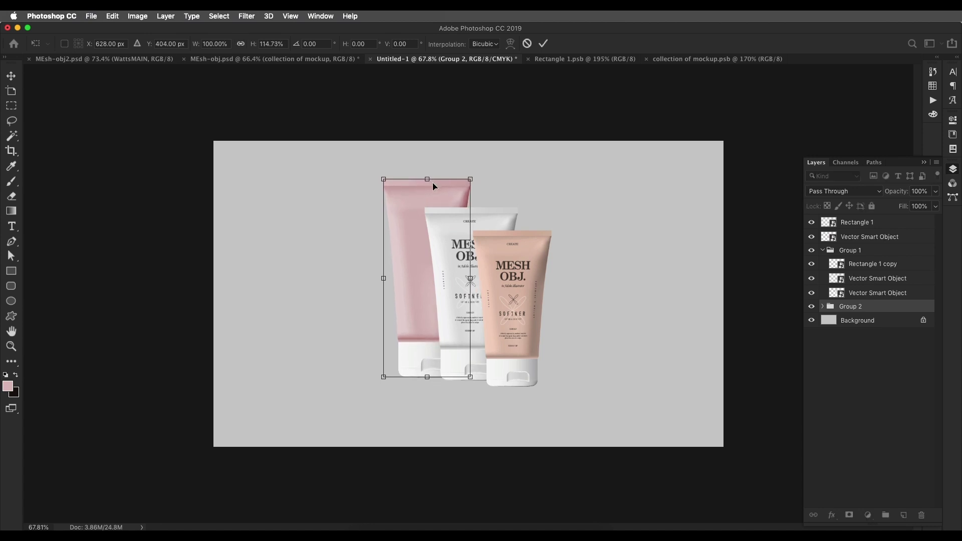
{"action": "key", "text": "Return"}
Step: Widen the pink tube group slightly toward its left side and apply the transform
{"action": "key", "text": "super+t"}
{"action": "left_click_drag", "start_coordinate": [382, 276], "coordinate": [377, 276]}
{"action": "key", "text": "Return"}
Step: Shift the white tube group slightly down and left, then move all three tubes together slightly downward
{"action": "left_click", "coordinate": [453, 287]}
{"action": "left_click_drag", "start_coordinate": [453, 287], "coordinate": [448, 289]}
{"action": "key", "text": "alt+super+a"}
{"action": "left_click_drag", "start_coordinate": [521, 316], "coordinate": [520, 328]}
{"action": "scroll", "coordinate": [518, 333], "scroll_direction": "up", "scroll_amount": 3}
{"action": "scroll", "coordinate": [483, 350], "scroll_direction": "up", "scroll_amount": 3}
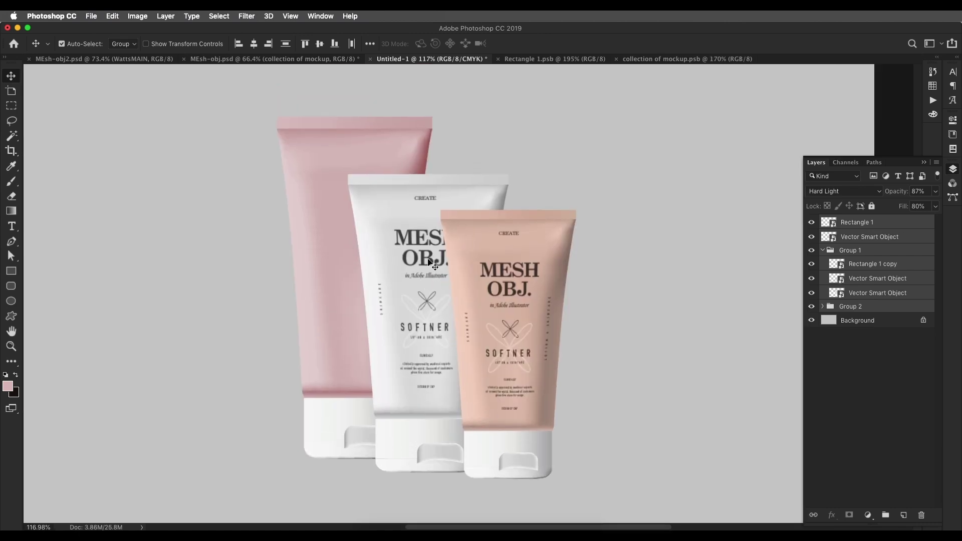
{"action": "left_click", "coordinate": [266, 233]}
Step: Duplicate the white tube's label layer into Group 2 above the pink tube's layers and select the copy
{"action": "left_click", "coordinate": [422, 260]}
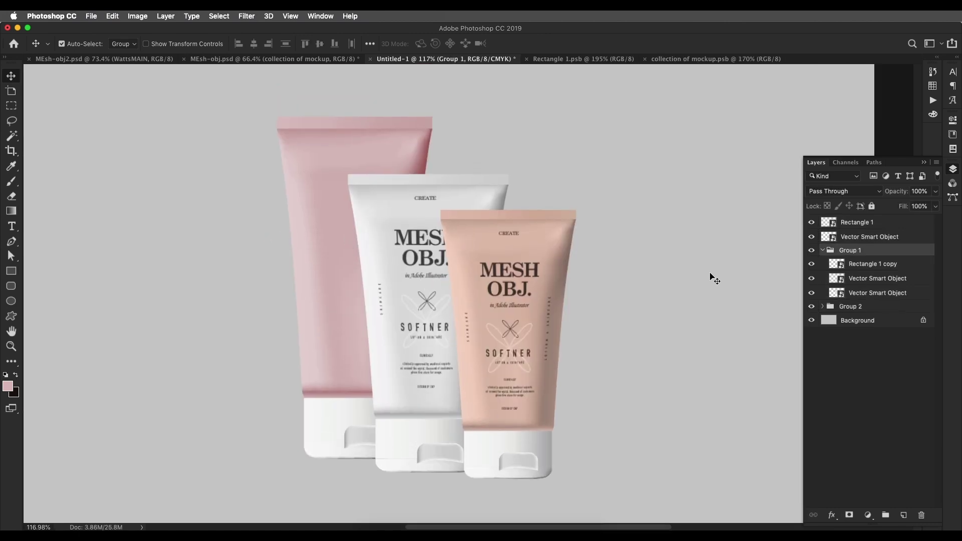
{"action": "left_click_drag", "start_coordinate": [839, 262], "coordinate": [895, 308]}
{"action": "left_click", "coordinate": [895, 307]}
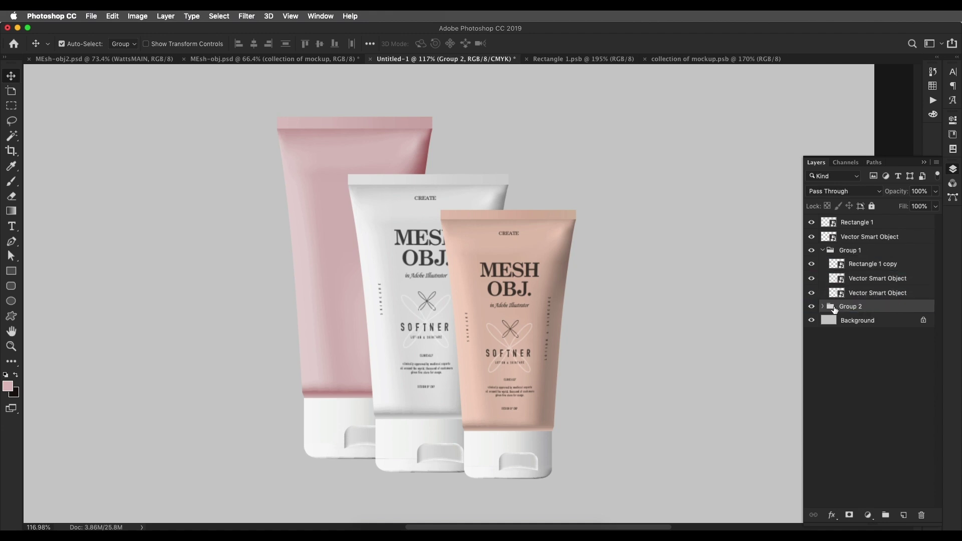
{"action": "left_click", "coordinate": [824, 307]}
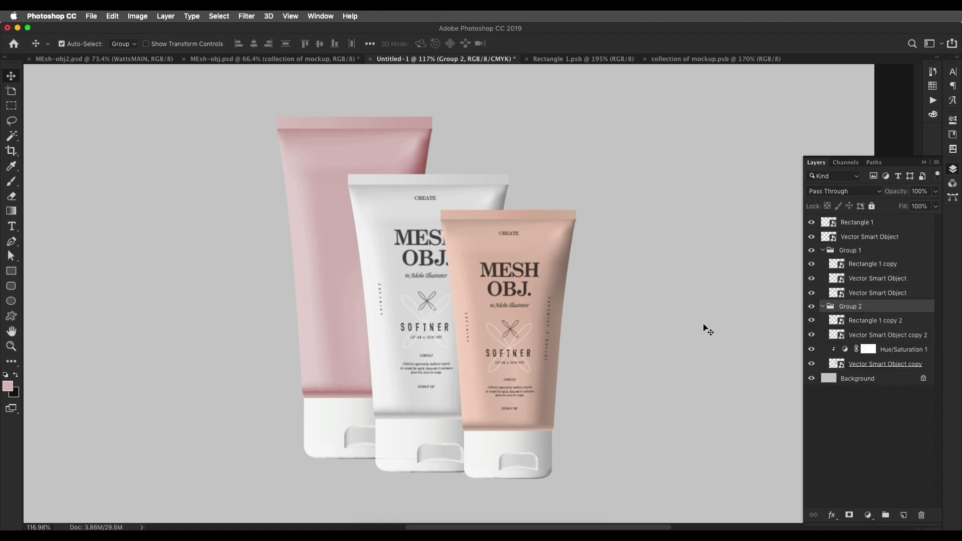
{"action": "left_click", "coordinate": [867, 321]}
Step: Move the label copy onto the pink tube, lengthen it to match the taller body, and apply the transform
{"action": "key", "text": "super+t"}
{"action": "left_click_drag", "start_coordinate": [412, 278], "coordinate": [338, 231]}
{"action": "left_click_drag", "start_coordinate": [354, 349], "coordinate": [357, 373]}
{"action": "left_click_drag", "start_coordinate": [423, 143], "coordinate": [425, 141]}
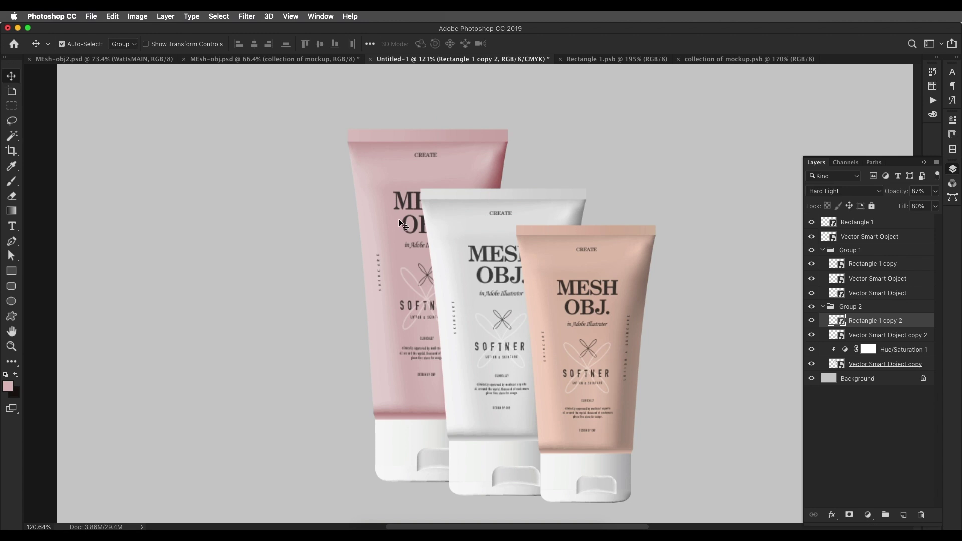
Step: Give the pink tube's label layer, Rectangle 1 copy 2, a white (ffffff) Color Overlay in Normal mode at 100% opacity
{"action": "left_click", "coordinate": [412, 212]}
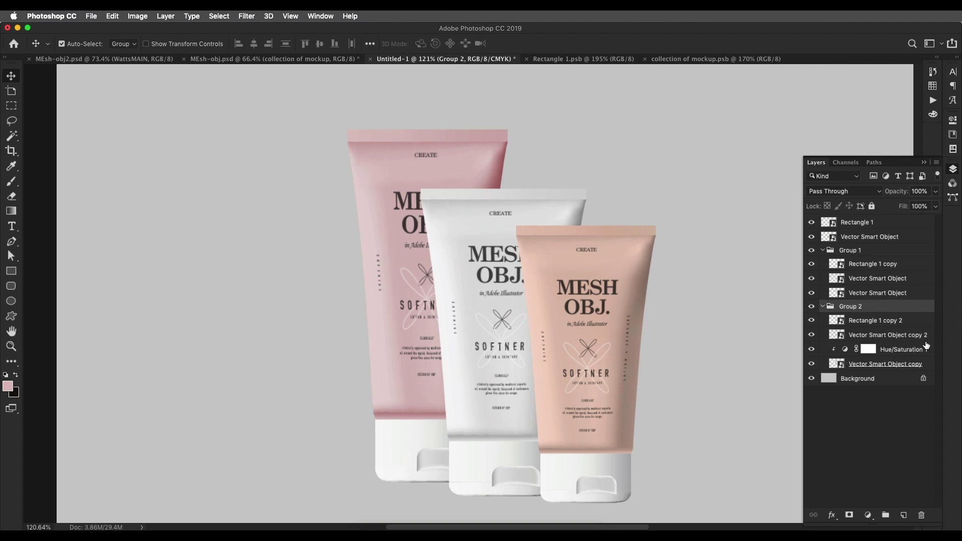
{"action": "double_click", "coordinate": [919, 327]}
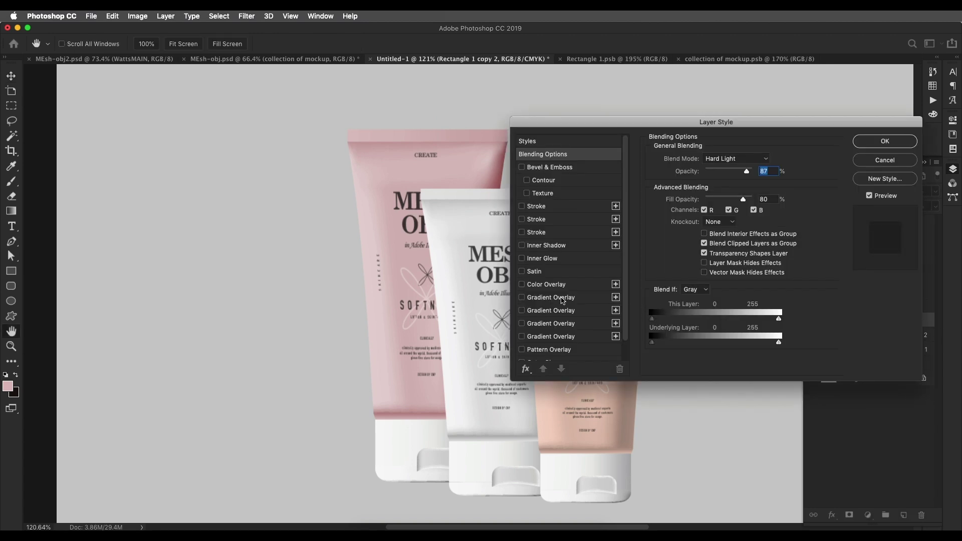
{"action": "left_click", "coordinate": [556, 284]}
{"action": "left_click", "coordinate": [765, 159]}
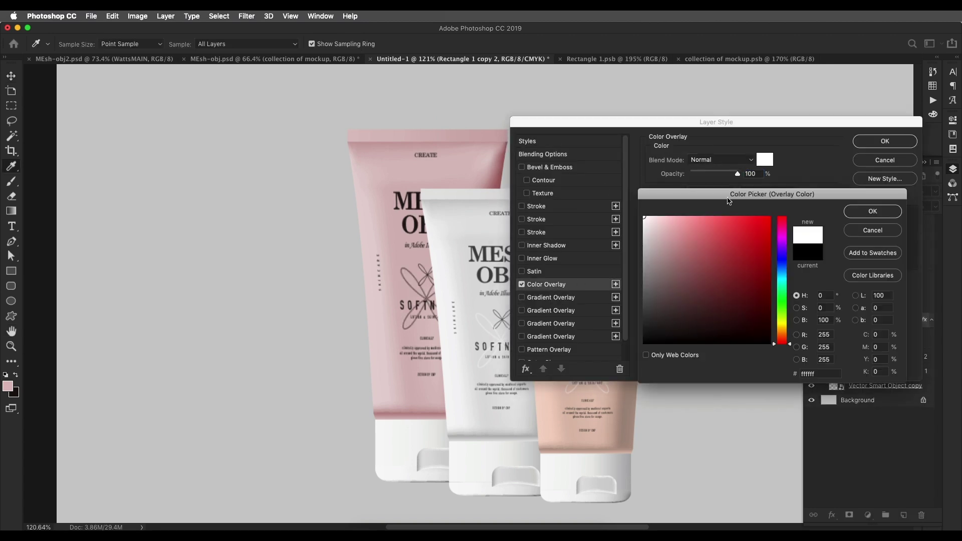
{"action": "left_click", "coordinate": [646, 216]}
{"action": "left_click", "coordinate": [870, 209]}
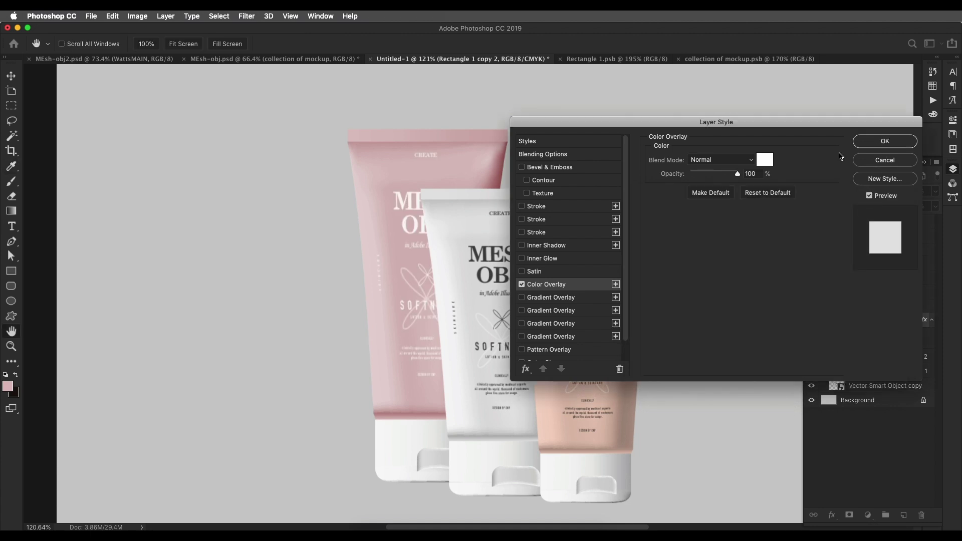
{"action": "left_click", "coordinate": [885, 141]}
{"action": "scroll", "coordinate": [444, 263], "scroll_direction": "down", "scroll_amount": 5}
{"action": "scroll", "coordinate": [425, 256], "scroll_direction": "up", "scroll_amount": 5}
{"action": "scroll", "coordinate": [413, 260], "scroll_direction": "down", "scroll_amount": 5}
{"action": "scroll", "coordinate": [413, 260], "scroll_direction": "up", "scroll_amount": 5}
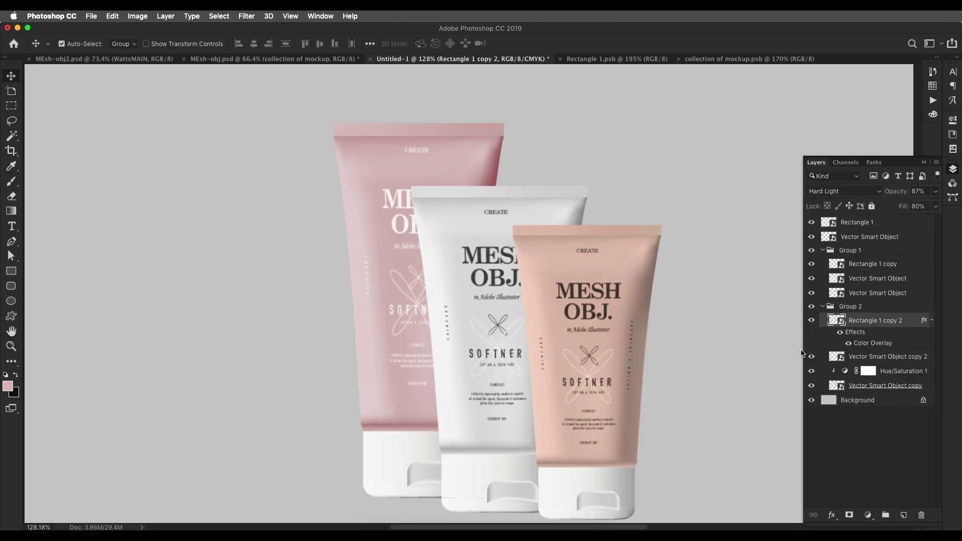
{"action": "double_click", "coordinate": [858, 344]}
{"action": "left_click", "coordinate": [877, 162]}
Step: Compare the pink tube with and without Hue/Saturation 1 and set that adjustment's saturation to 31
{"action": "left_click", "coordinate": [812, 370]}
{"action": "left_click", "coordinate": [811, 371]}
{"action": "double_click", "coordinate": [845, 375]}
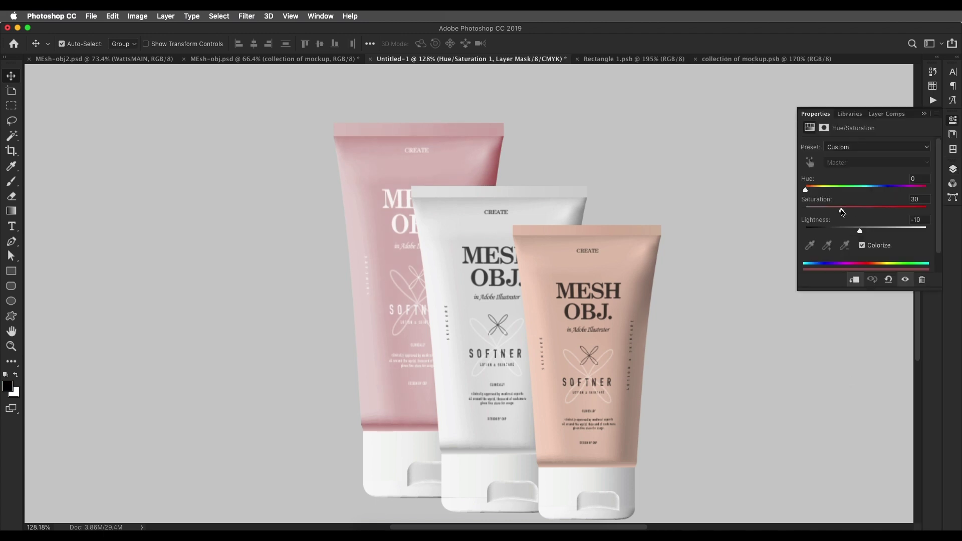
{"action": "scroll", "coordinate": [691, 223], "scroll_direction": "down", "scroll_amount": 6}
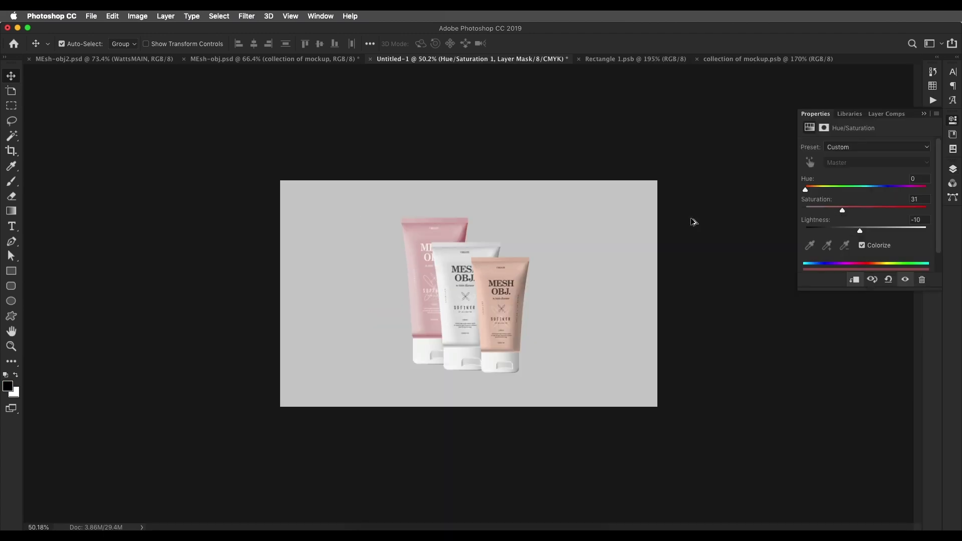
{"action": "scroll", "coordinate": [691, 223], "scroll_direction": "up", "scroll_amount": 7}
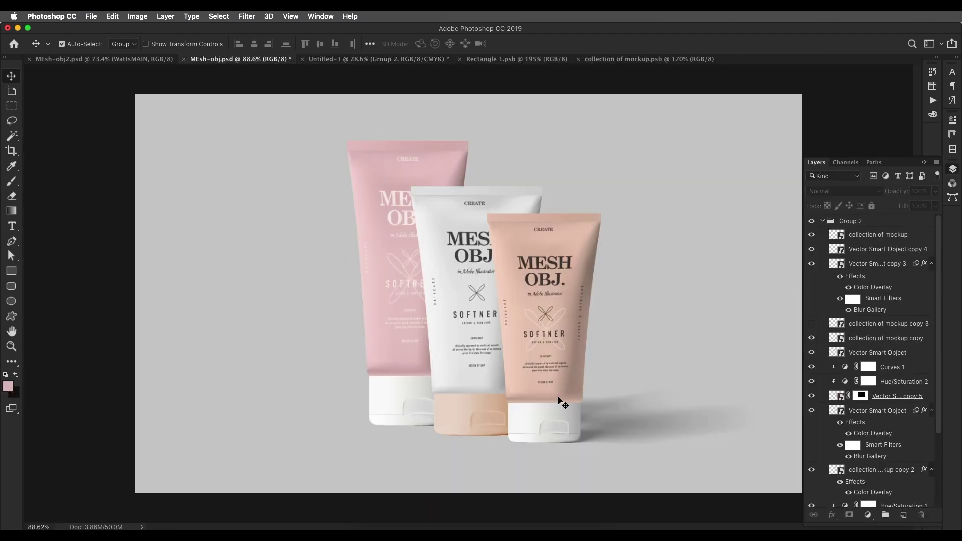
Step: In Untitled-1, group the peach tube's label and Vector Smart Object layers, and collapse Group 1 and Group 2
{"action": "left_click", "coordinate": [375, 58]}
{"action": "scroll", "coordinate": [505, 316], "scroll_direction": "up", "scroll_amount": 5}
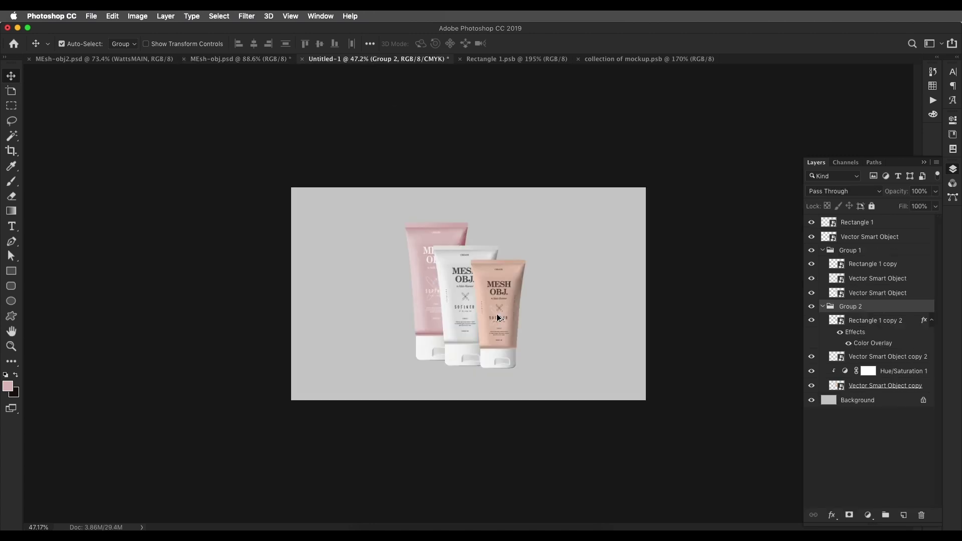
{"action": "left_click", "coordinate": [853, 239], "text": "shift"}
{"action": "key", "text": "super+g"}
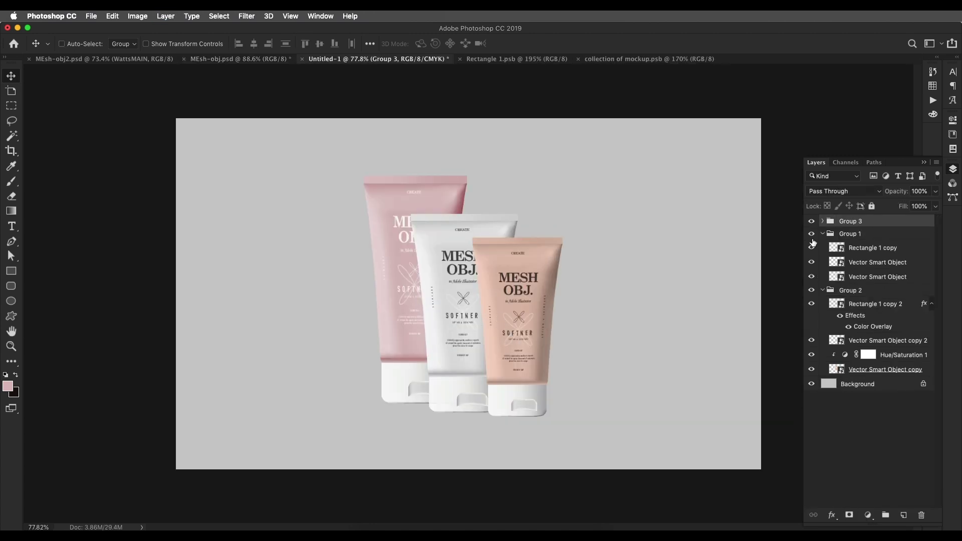
{"action": "left_click", "coordinate": [822, 234]}
{"action": "left_click", "coordinate": [822, 247]}
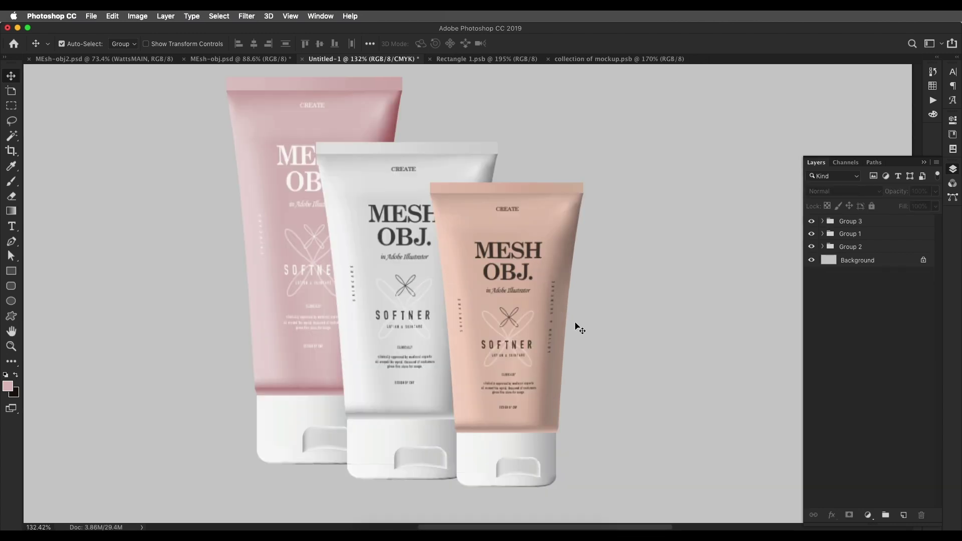
Step: Identify the peach tube's Vector Smart Object layer in Group 3 by toggling its visibility, and duplicate it within the group
{"action": "scroll", "coordinate": [544, 335], "scroll_direction": "down", "scroll_amount": 5}
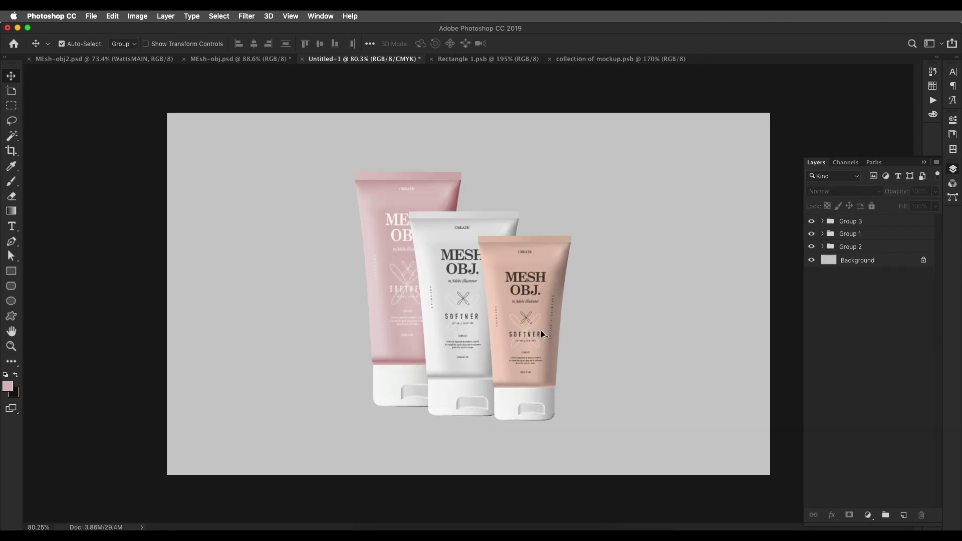
{"action": "left_click", "coordinate": [540, 285]}
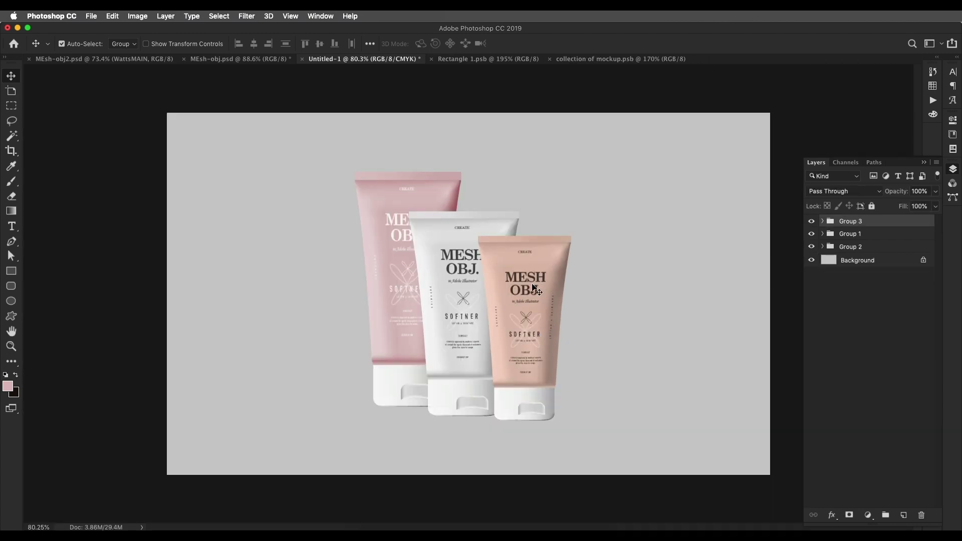
{"action": "left_click", "coordinate": [823, 222]}
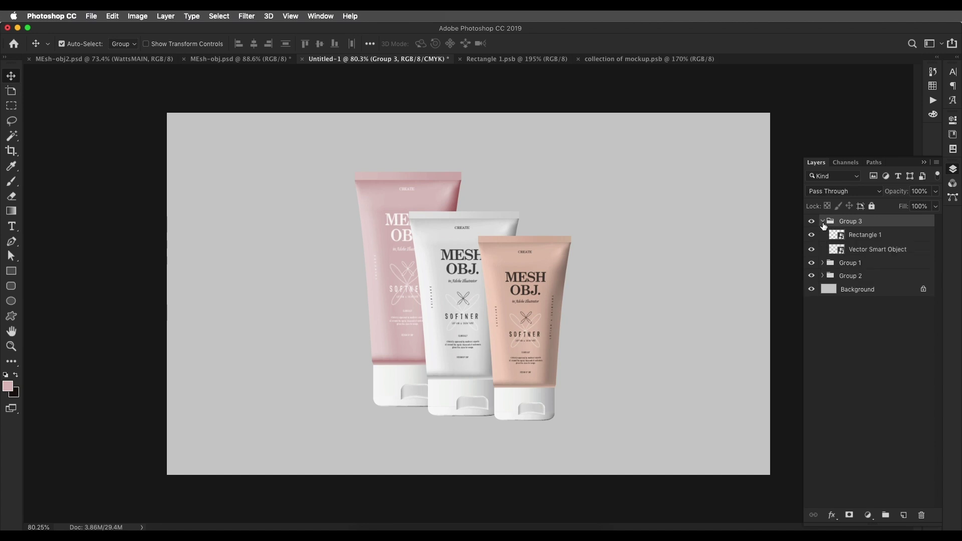
{"action": "left_click", "coordinate": [855, 251]}
{"action": "left_click", "coordinate": [811, 250]}
{"action": "left_click", "coordinate": [812, 249]}
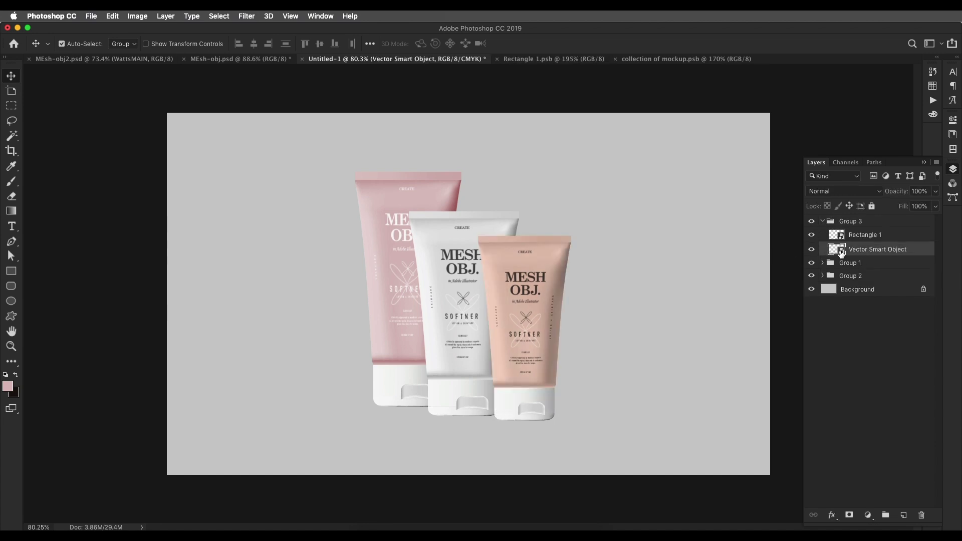
{"action": "left_click_drag", "start_coordinate": [900, 254], "coordinate": [903, 515]}
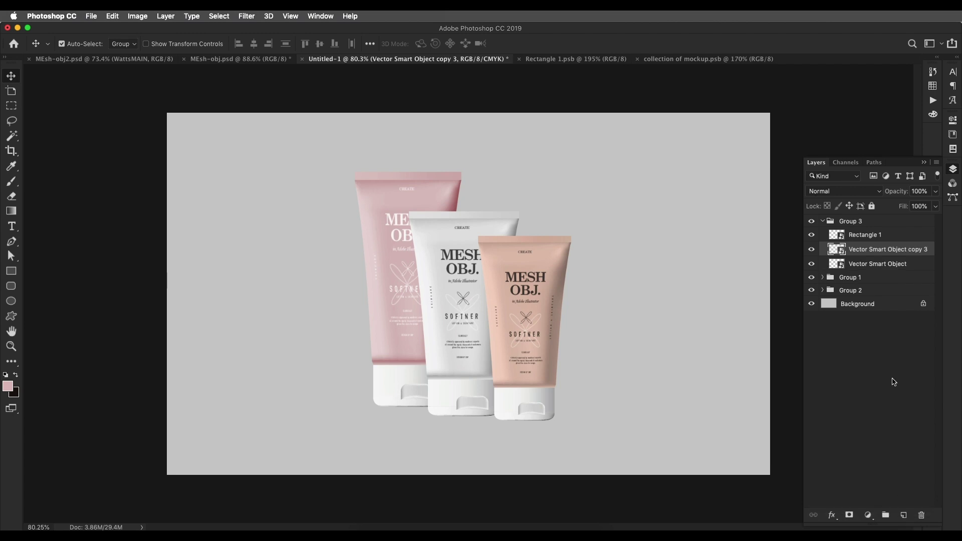
Step: Move the peach tube's duplicate, Vector Smart Object copy 3, directly above Background, and expand the white tube's Group 1
{"action": "left_click_drag", "start_coordinate": [894, 267], "coordinate": [885, 299]}
{"action": "left_click", "coordinate": [477, 261]}
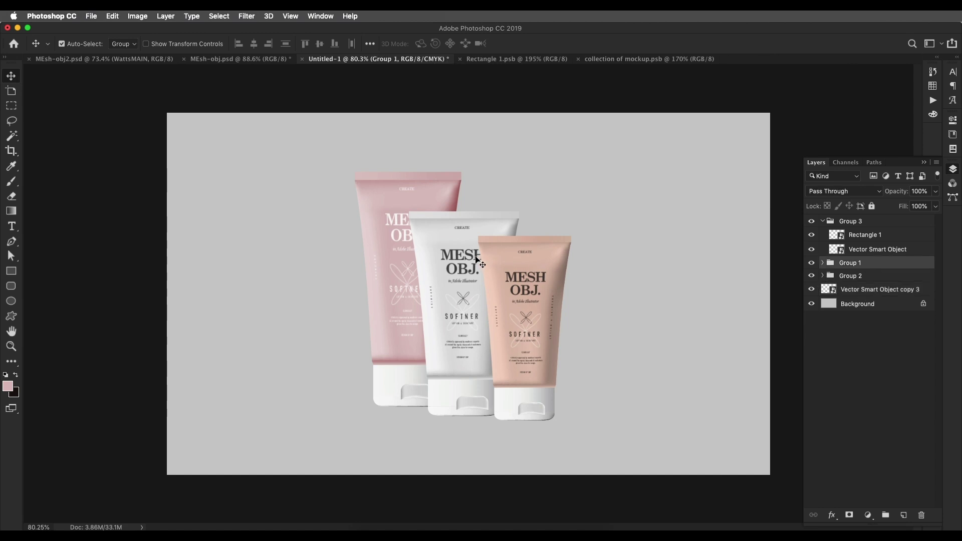
{"action": "left_click", "coordinate": [823, 263]}
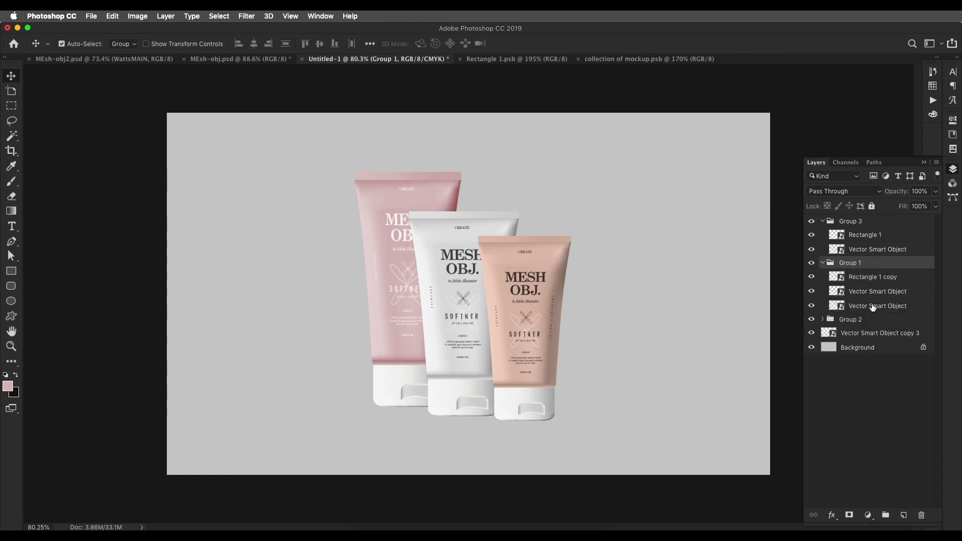
Step: Duplicate the white tube's two Vector Smart Object layers from Group 1 and move the copies directly above Background
{"action": "left_click", "coordinate": [874, 308]}
{"action": "left_click", "coordinate": [811, 306]}
{"action": "left_click", "coordinate": [812, 306]}
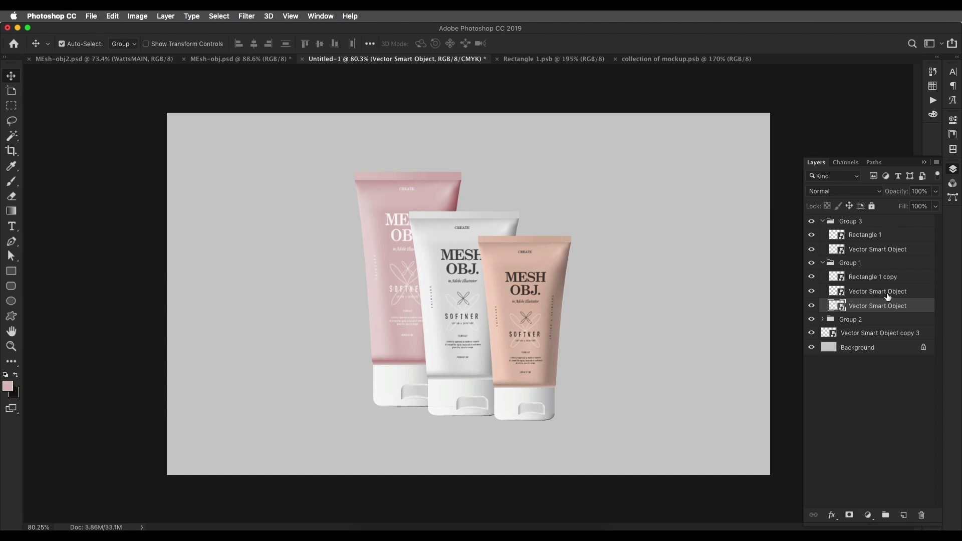
{"action": "left_click", "coordinate": [888, 295], "text": "shift"}
{"action": "left_click", "coordinate": [812, 306]}
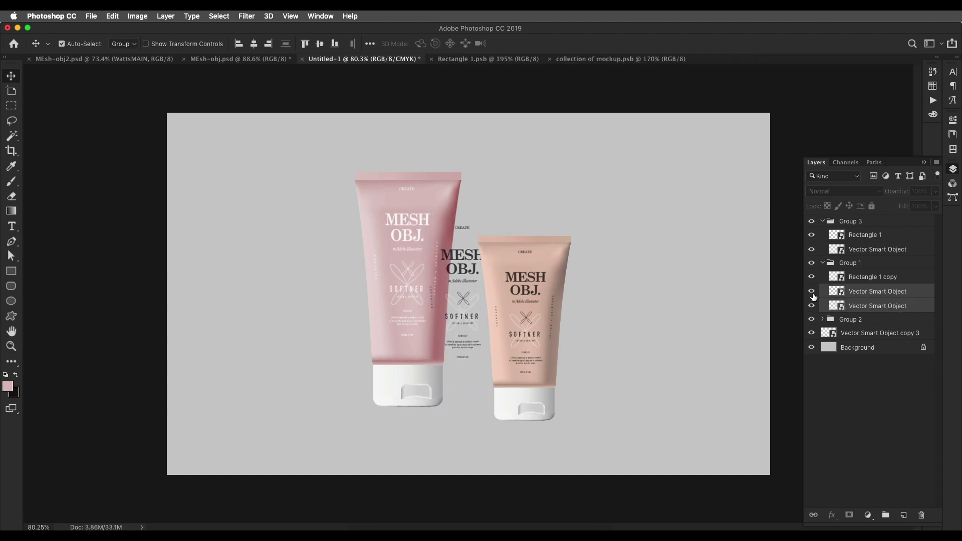
{"action": "left_click", "coordinate": [812, 305]}
{"action": "left_click_drag", "start_coordinate": [905, 309], "coordinate": [903, 516]}
{"action": "left_click_drag", "start_coordinate": [898, 307], "coordinate": [892, 367]}
Step: Merge the two white tube copies into one layer and convert it to a smart object
{"action": "right_click", "coordinate": [891, 366]}
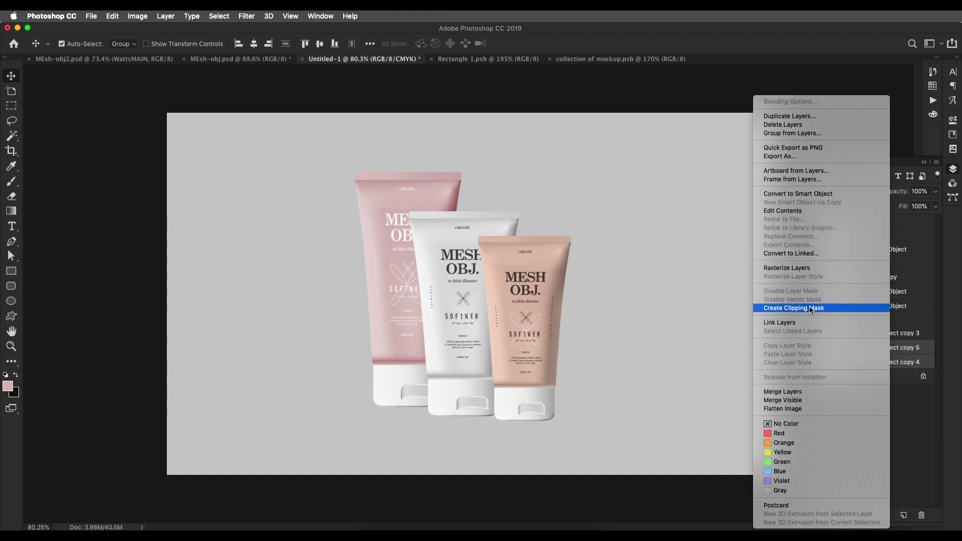
{"action": "left_click", "coordinate": [812, 392]}
{"action": "right_click", "coordinate": [847, 354]}
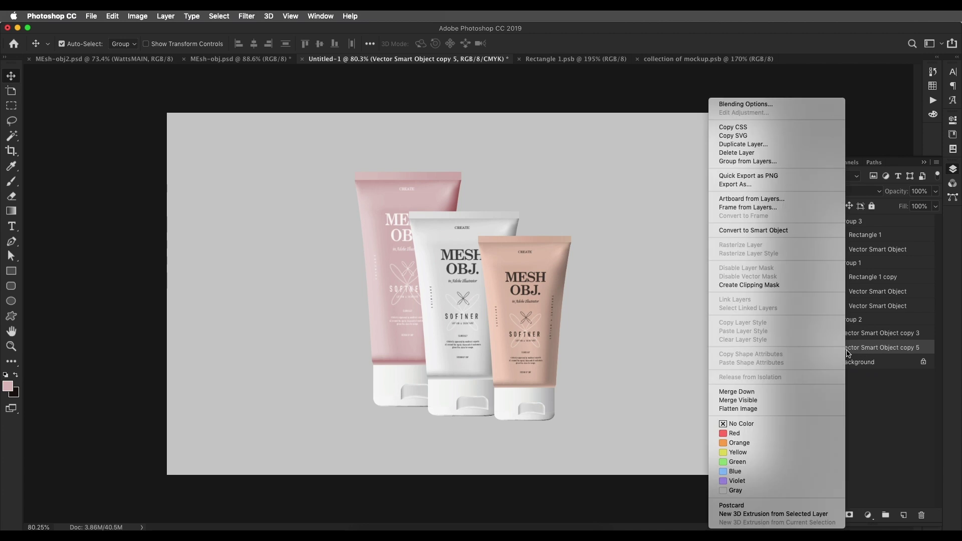
{"action": "left_click", "coordinate": [768, 231]}
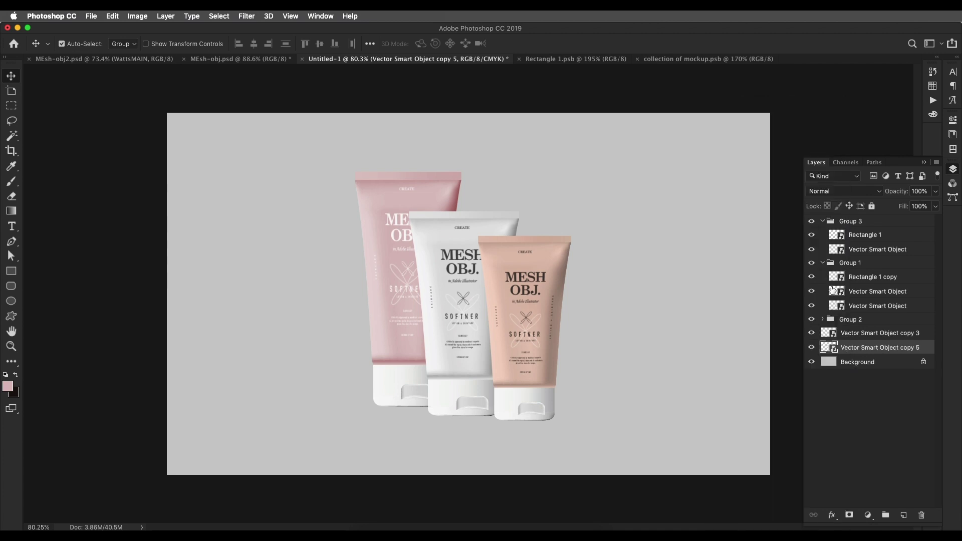
Step: Duplicate the pink tube's two Vector Smart Object layers with Hue/Saturation 1 from Group 2 and move the copies directly above Background
{"action": "left_click", "coordinate": [823, 320]}
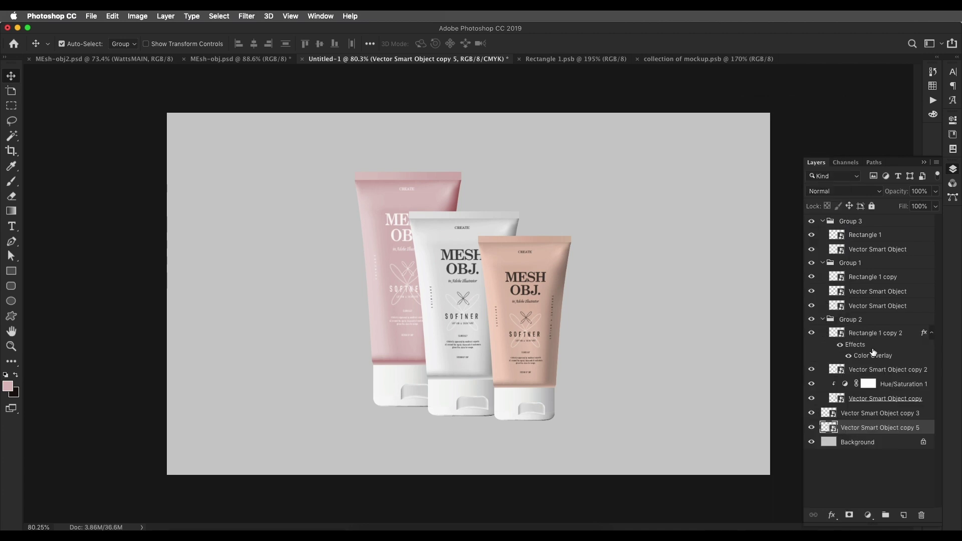
{"action": "left_click", "coordinate": [811, 399]}
{"action": "left_click", "coordinate": [811, 399]}
{"action": "left_click", "coordinate": [861, 399]}
{"action": "left_click", "coordinate": [881, 372], "text": "shift"}
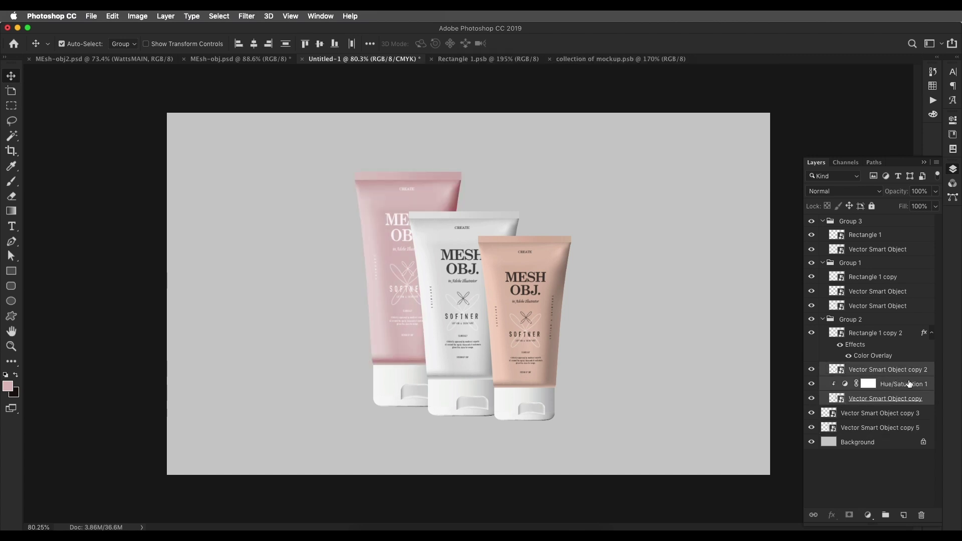
{"action": "left_click_drag", "start_coordinate": [908, 385], "coordinate": [905, 515]}
{"action": "left_click_drag", "start_coordinate": [899, 416], "coordinate": [891, 470]}
Step: Merge the pink tube copies and their Hue/Saturation adjustment into one layer, and convert it to a smart object
{"action": "right_click", "coordinate": [891, 470]}
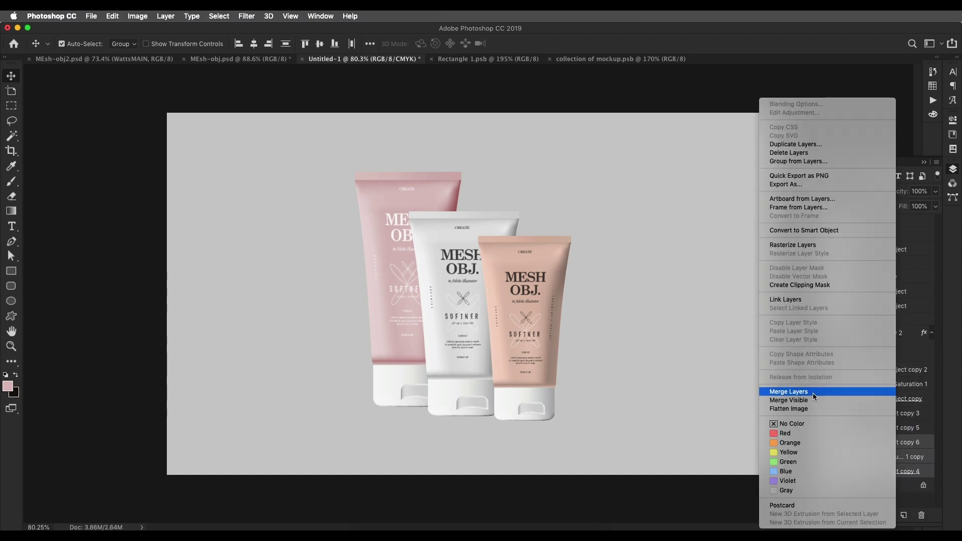
{"action": "left_click", "coordinate": [814, 393]}
{"action": "right_click", "coordinate": [899, 452]}
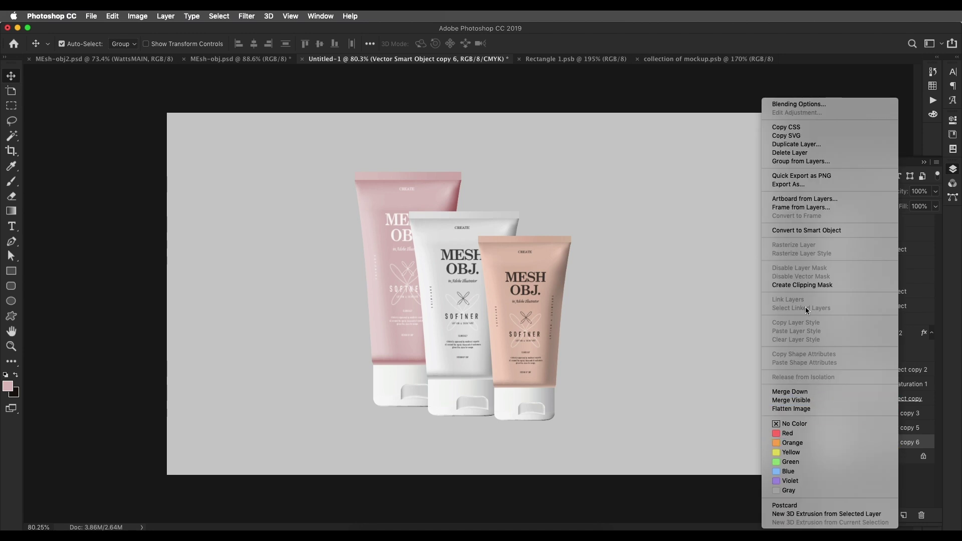
{"action": "left_click", "coordinate": [818, 231]}
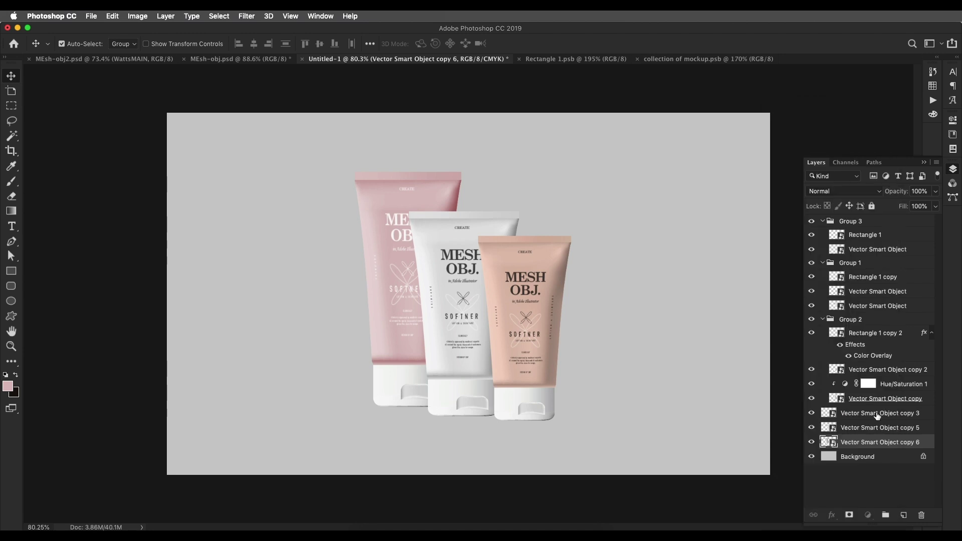
Step: Convert the peach tube's duplicate, Vector Smart Object copy 3, to a new smart object
{"action": "left_click", "coordinate": [838, 419]}
{"action": "right_click", "coordinate": [838, 420]}
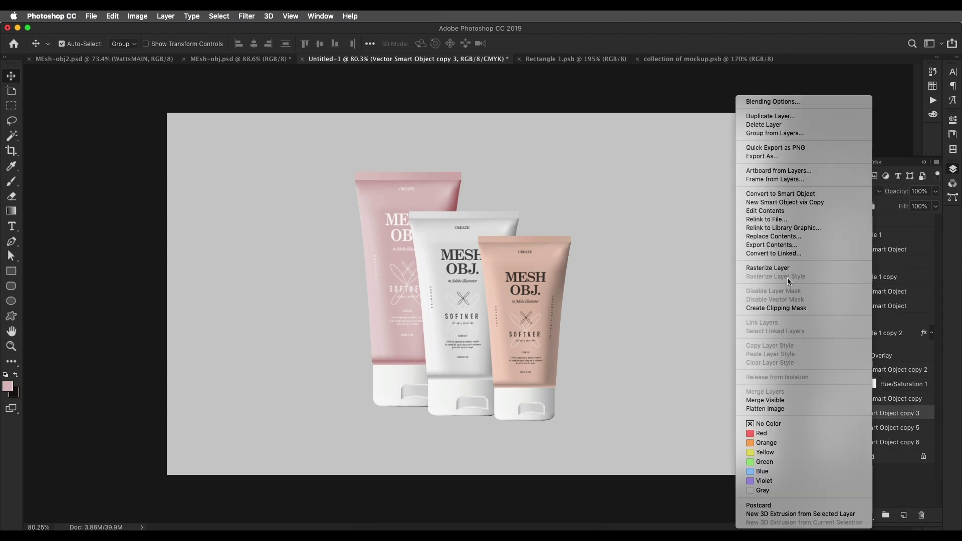
{"action": "left_click", "coordinate": [792, 194]}
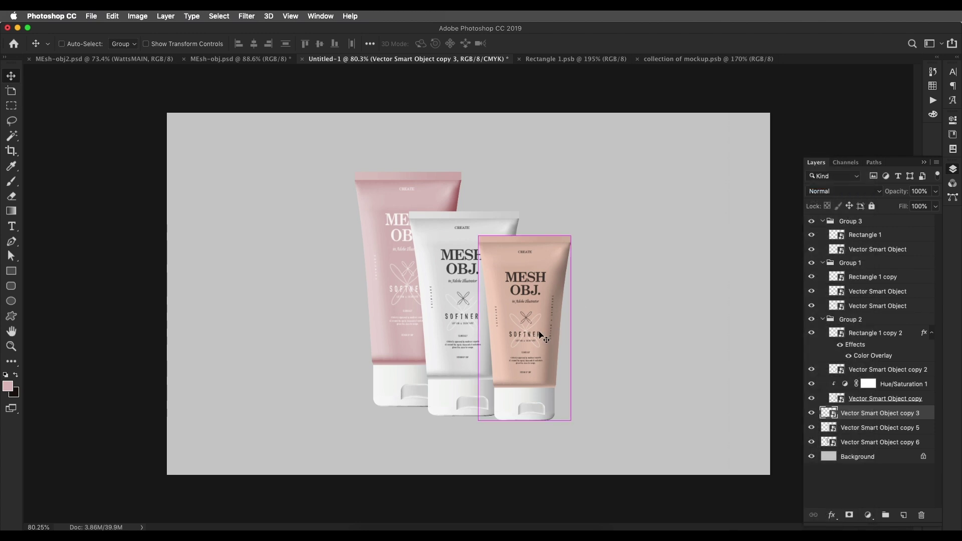
Step: Distort the peach tube's duplicate into a flat shadow shape stretching right from the tube's base, about 12% of its height
{"action": "key", "text": "super+t"}
{"action": "right_click", "coordinate": [532, 330]}
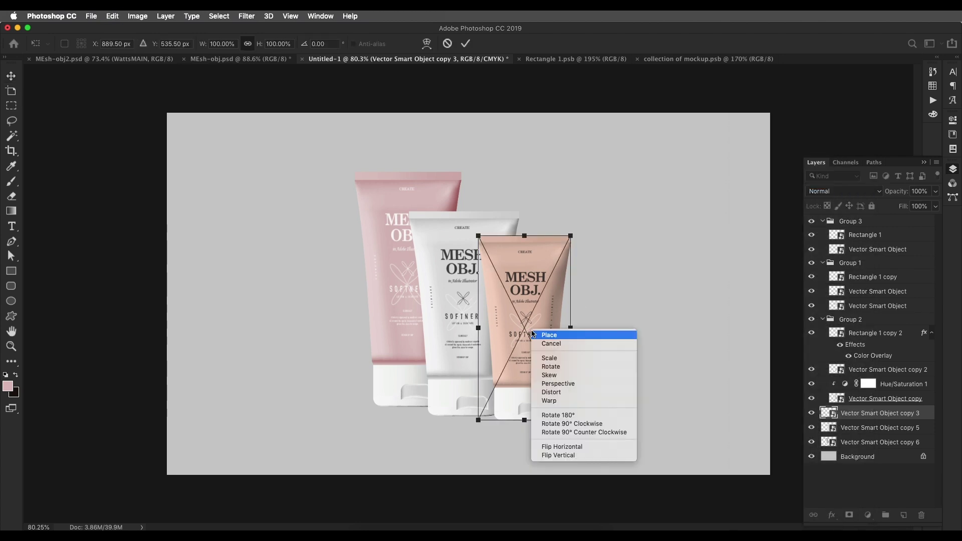
{"action": "left_click", "coordinate": [552, 392]}
{"action": "left_click_drag", "start_coordinate": [531, 239], "coordinate": [629, 409]}
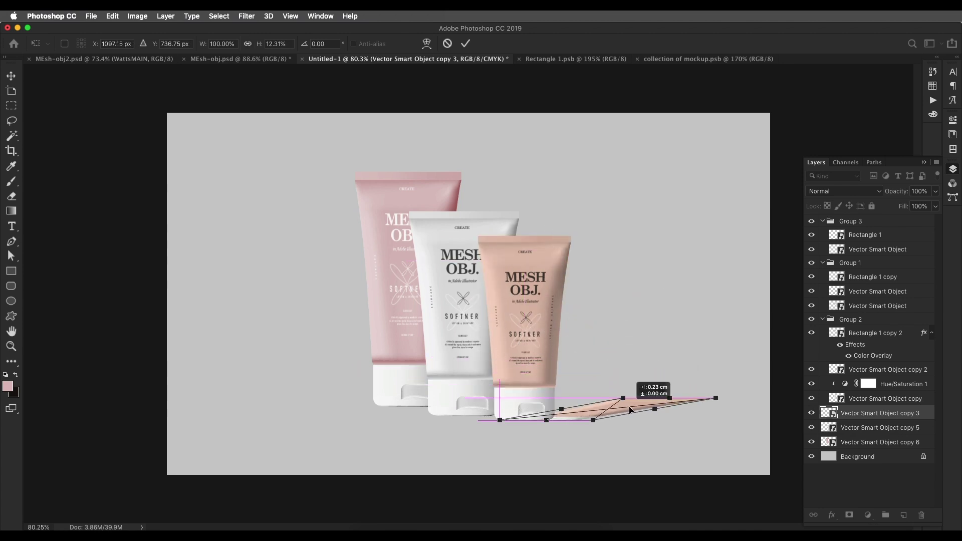
{"action": "key", "text": "Return"}
Step: Distort the white tube's duplicate, Vector Smart Object copy 5, into a flat shadow shape stretching right from the tube's base
{"action": "left_click", "coordinate": [863, 429]}
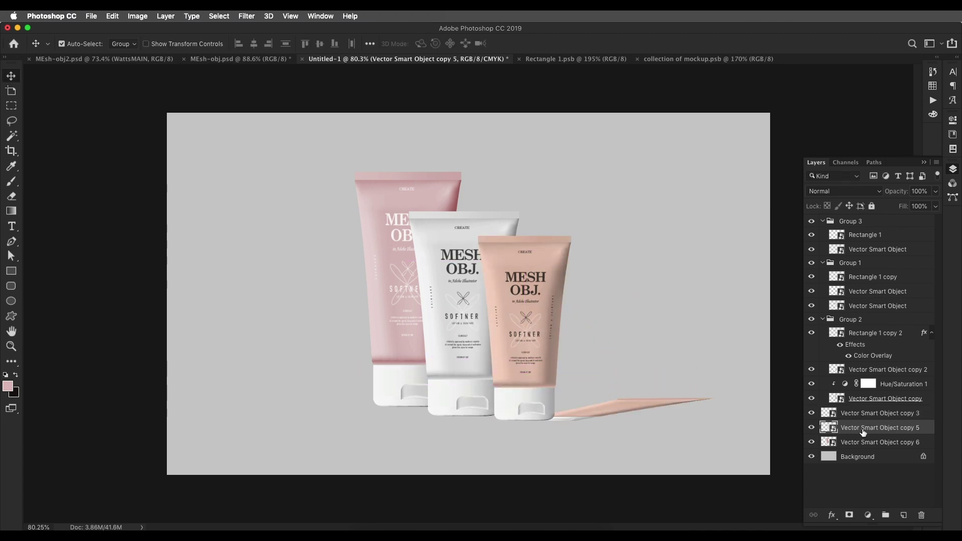
{"action": "key", "text": "ctrl+t"}
{"action": "right_click", "coordinate": [458, 297]}
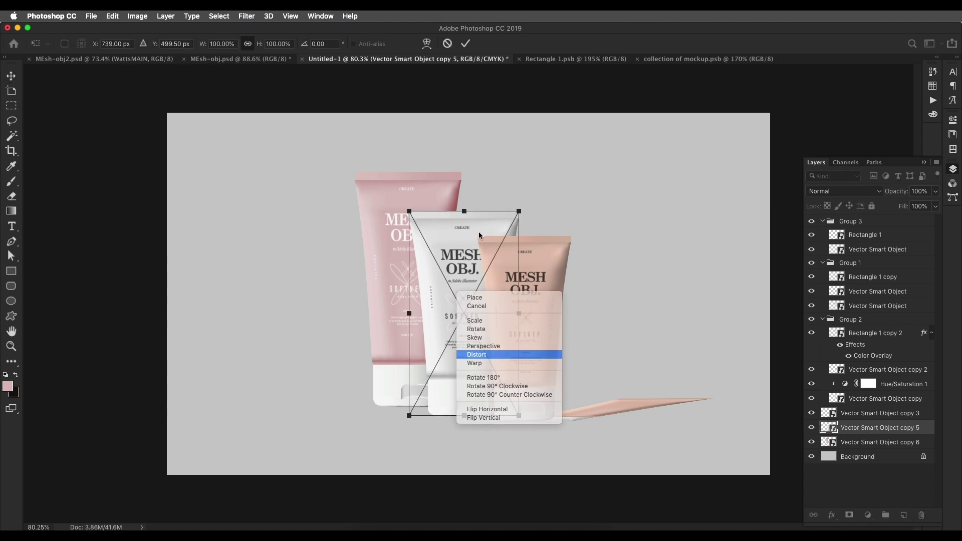
{"action": "left_click", "coordinate": [489, 354]}
{"action": "left_click_drag", "start_coordinate": [465, 211], "coordinate": [592, 399]}
{"action": "key", "text": "Return"}
Step: Distort the pink tube's duplicate, Vector Smart Object copy 6, into a flat shadow shape stretching right from the tube's base
{"action": "left_click", "coordinate": [848, 440]}
{"action": "key", "text": "super+t"}
{"action": "right_click", "coordinate": [418, 290]}
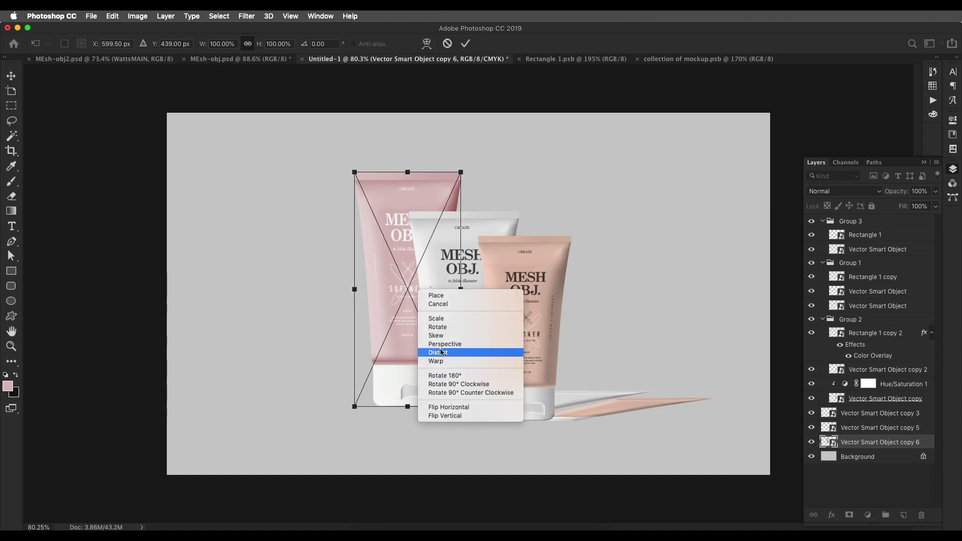
{"action": "left_click", "coordinate": [438, 352]}
{"action": "left_click_drag", "start_coordinate": [408, 172], "coordinate": [522, 393]}
{"action": "key", "text": "Return"}
Step: Give the peach tube's shadow, Vector Smart Object copy 3, a black Color Overlay in Normal mode at 100% opacity
{"action": "scroll", "coordinate": [567, 404], "scroll_direction": "up", "scroll_amount": 3}
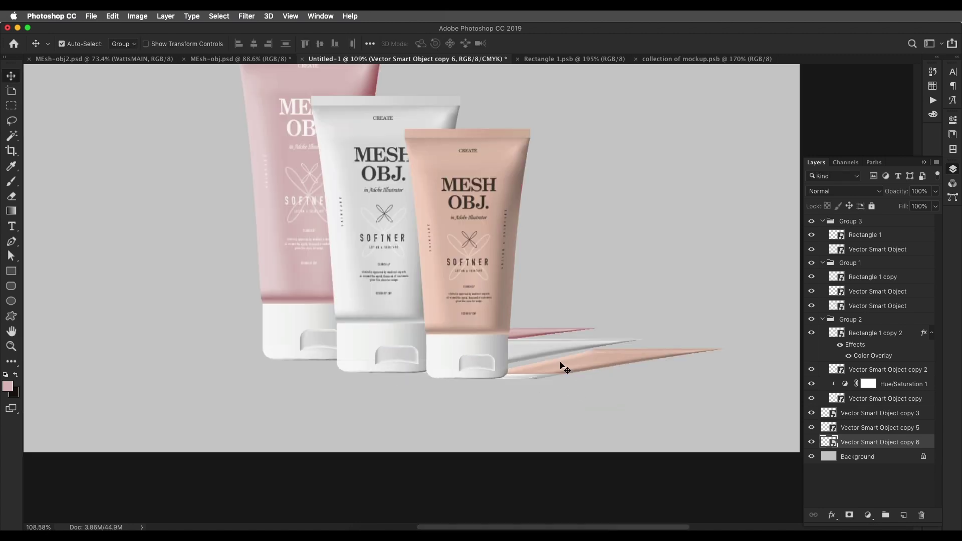
{"action": "double_click", "coordinate": [928, 416]}
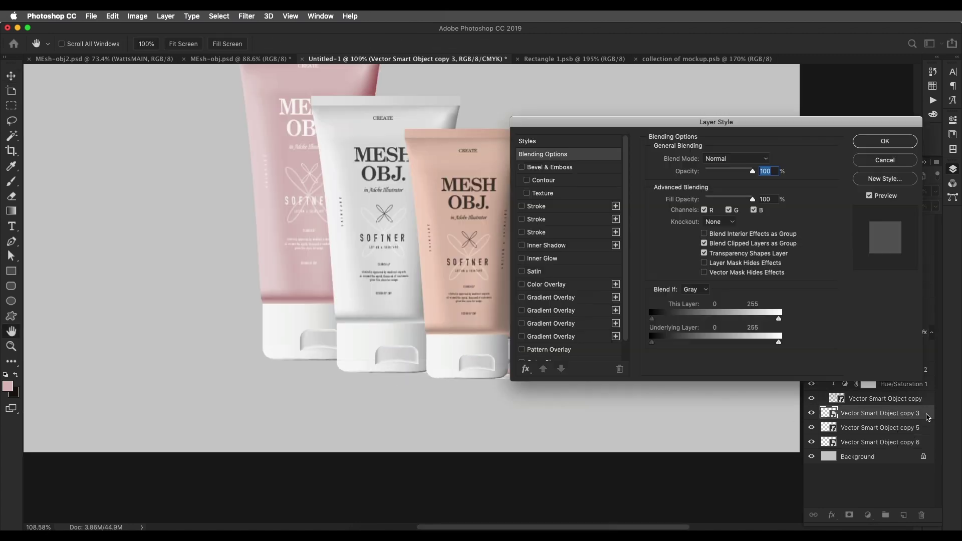
{"action": "left_click", "coordinate": [558, 285]}
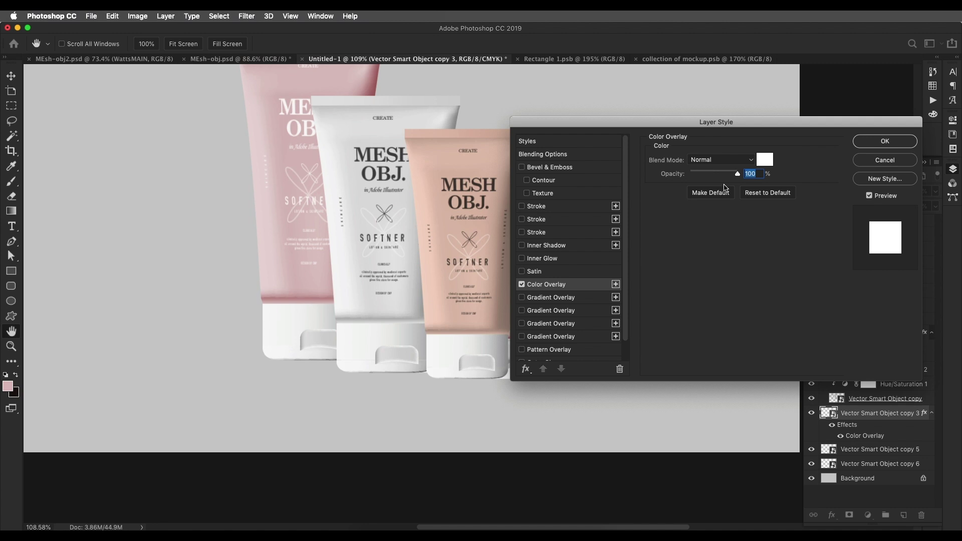
{"action": "left_click", "coordinate": [762, 161]}
{"action": "left_click_drag", "start_coordinate": [654, 269], "coordinate": [619, 357]}
{"action": "left_click", "coordinate": [875, 211]}
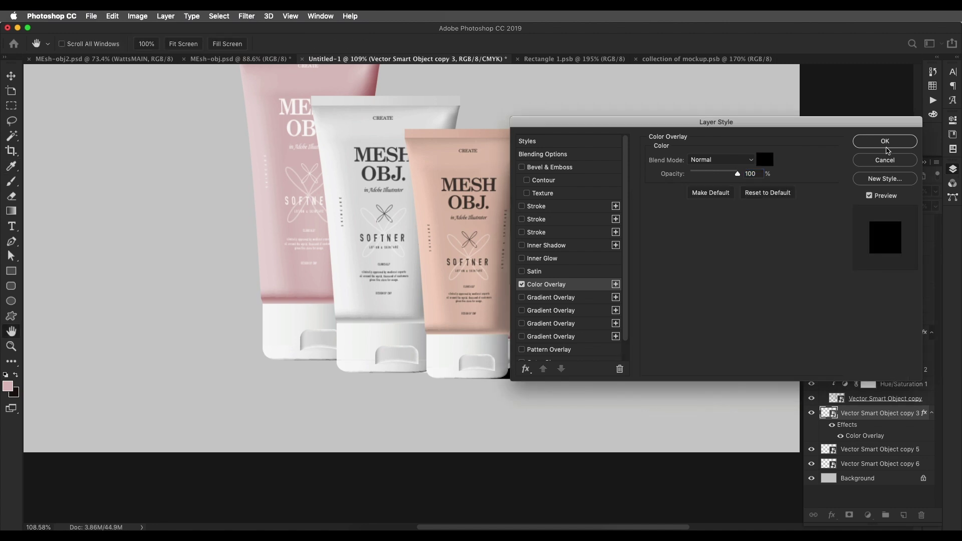
{"action": "left_click", "coordinate": [885, 146]}
Step: Apply a 40 px Iris Blur to the peach tube's shadow, with the sharp centre at the base of the tube's cap
{"action": "left_click", "coordinate": [246, 16]}
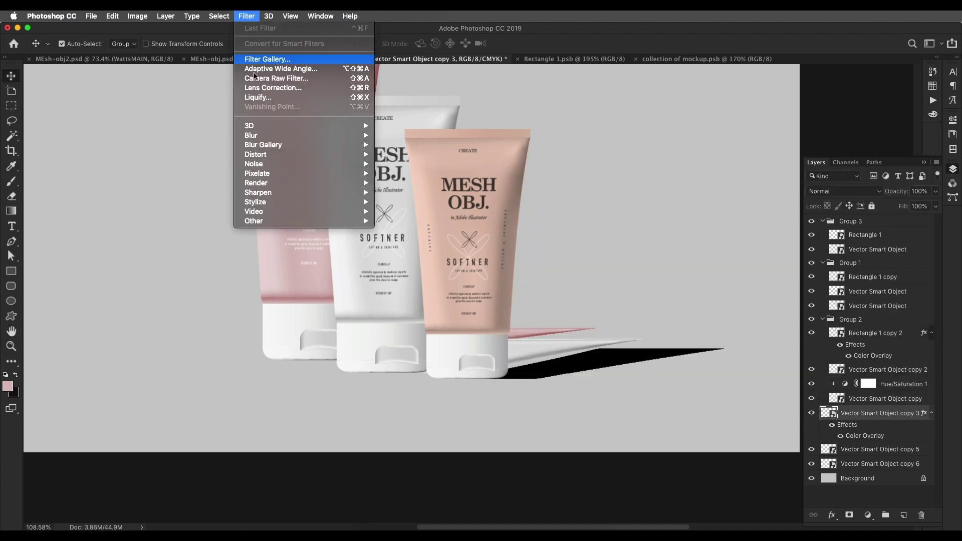
{"action": "mouse_move", "coordinate": [345, 144]}
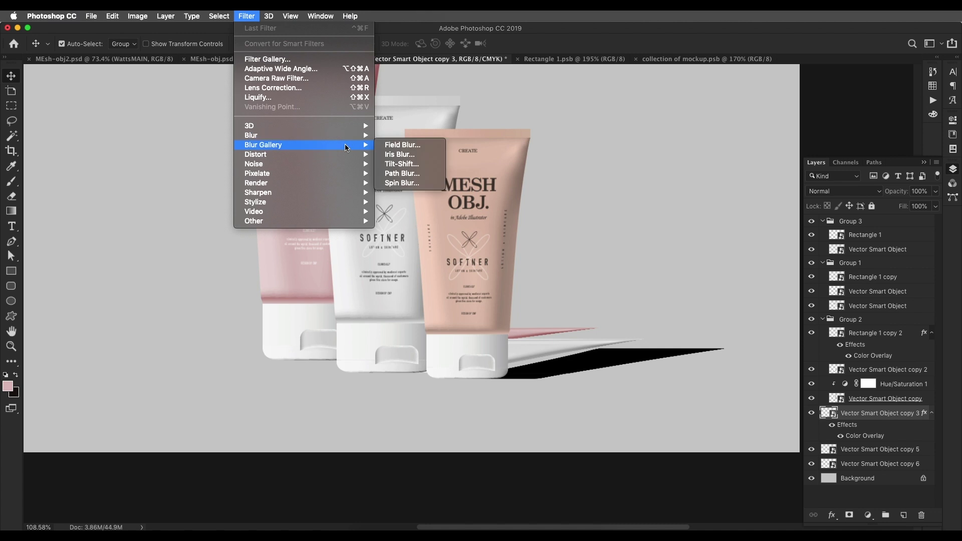
{"action": "left_click", "coordinate": [404, 156]}
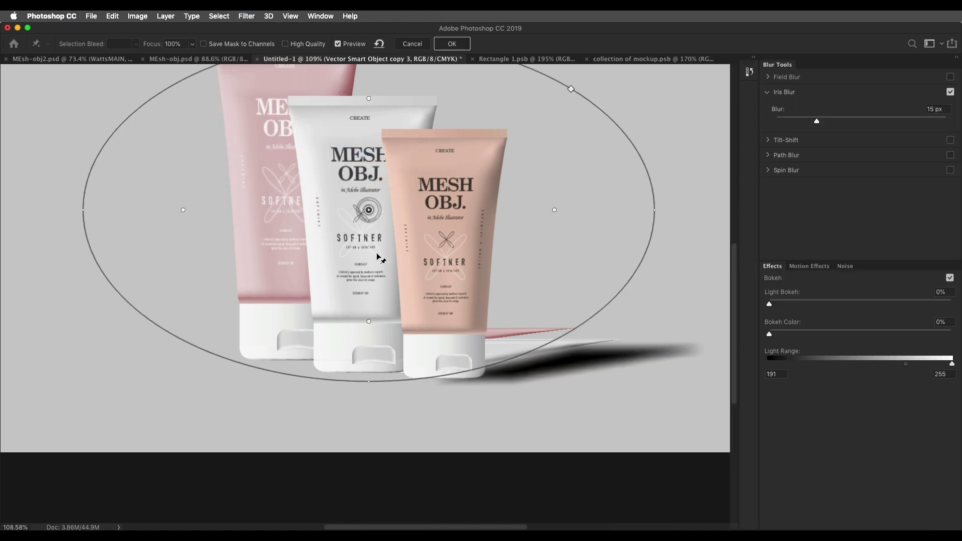
{"action": "left_click_drag", "start_coordinate": [408, 123], "coordinate": [428, 374]}
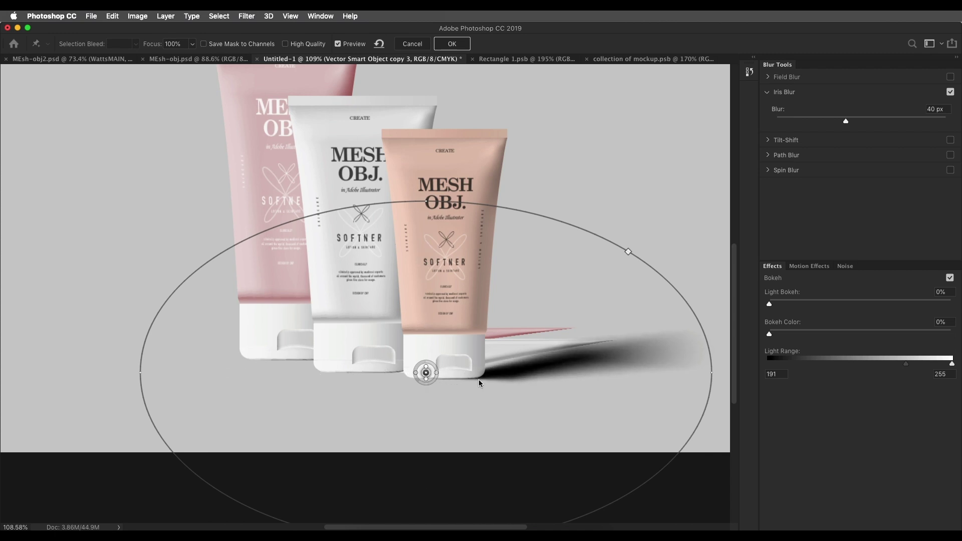
{"action": "key", "text": "Return"}
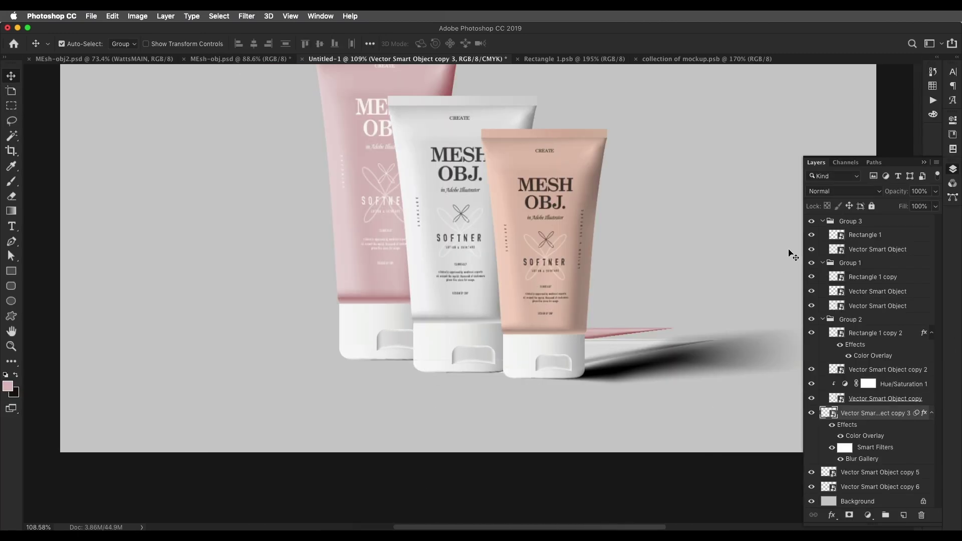
Step: Set the peach tube's shadow layer to Multiply blend mode at 35% opacity
{"action": "left_click", "coordinate": [845, 191]}
{"action": "left_click", "coordinate": [832, 223]}
{"action": "left_click", "coordinate": [935, 192]}
{"action": "type", "text": "35"}
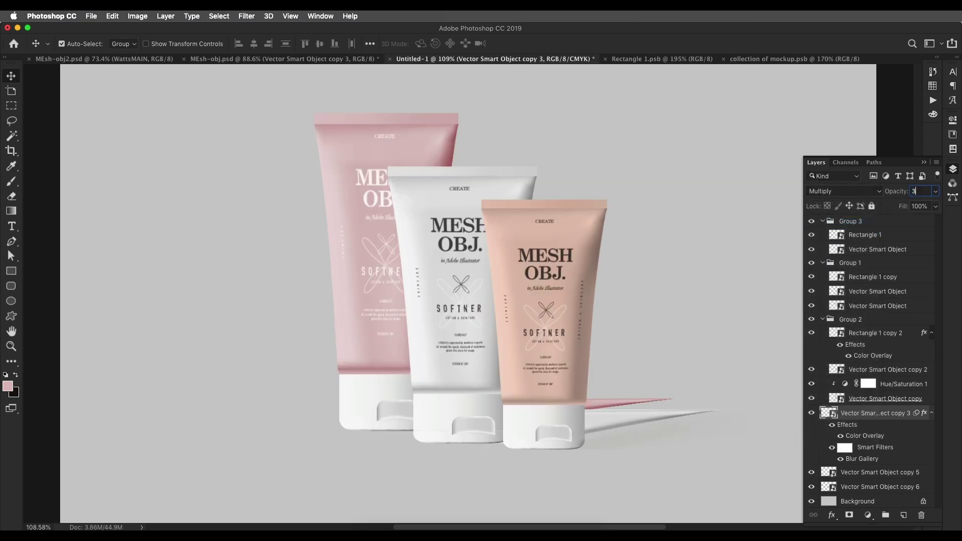
{"action": "key", "text": "Return"}
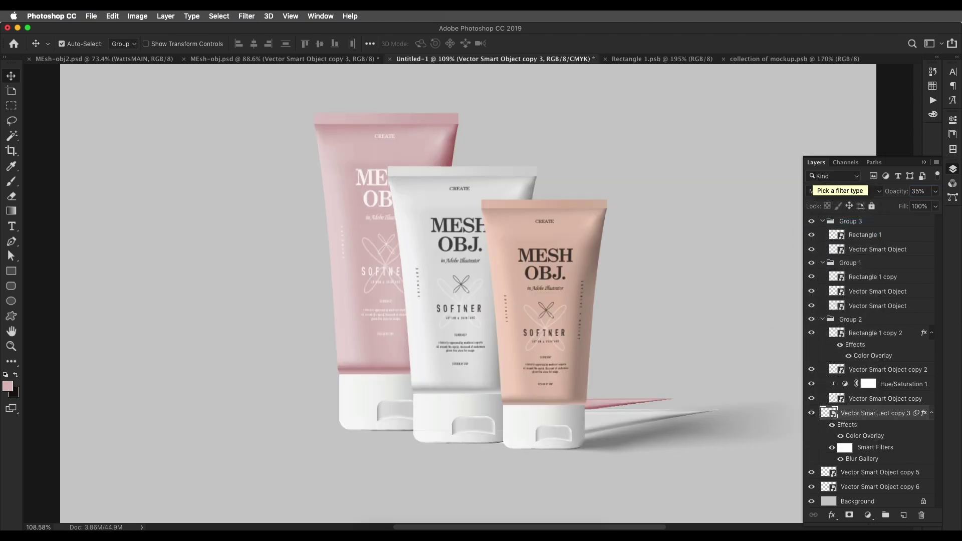
Step: Copy the shadow's Color Overlay and Blur Gallery smart filter to Vector Smart Object copy 5 and Vector Smart Object copy 6
{"action": "left_click", "coordinate": [671, 431]}
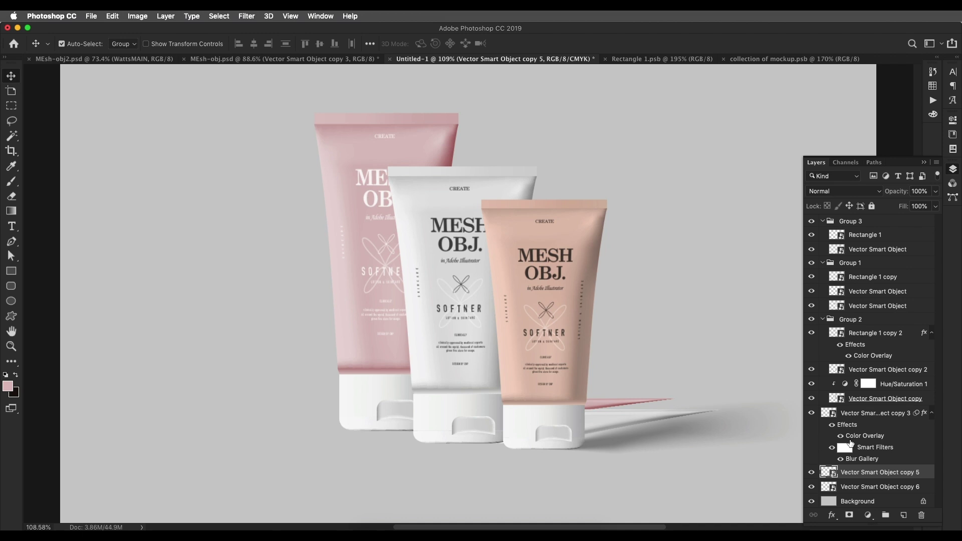
{"action": "left_click_drag", "start_coordinate": [860, 430], "coordinate": [866, 452]}
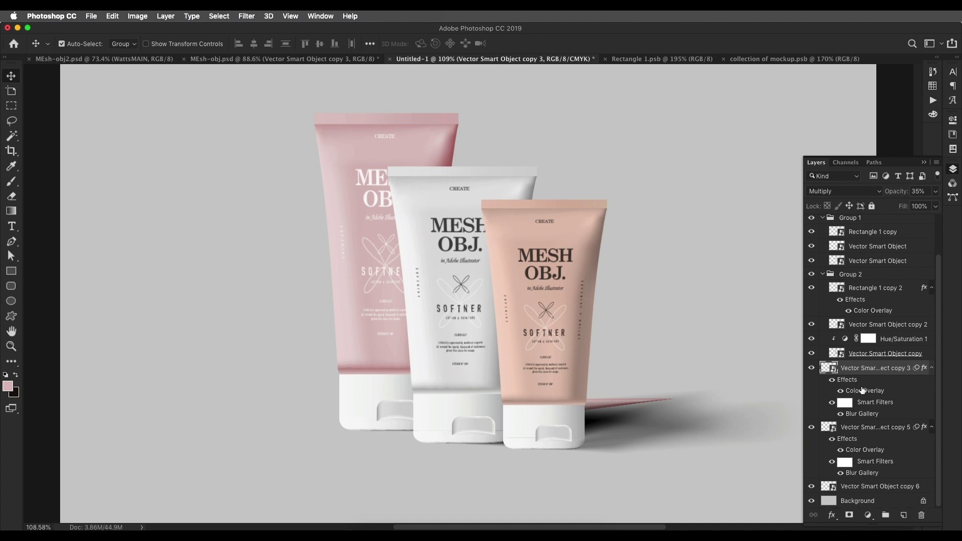
{"action": "left_click", "coordinate": [865, 450]}
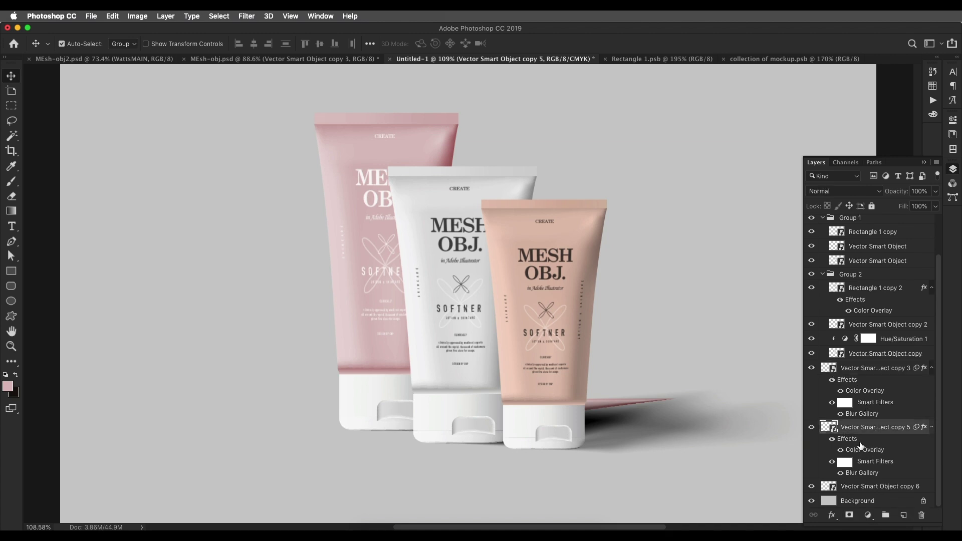
{"action": "left_click_drag", "start_coordinate": [861, 446], "coordinate": [869, 490]}
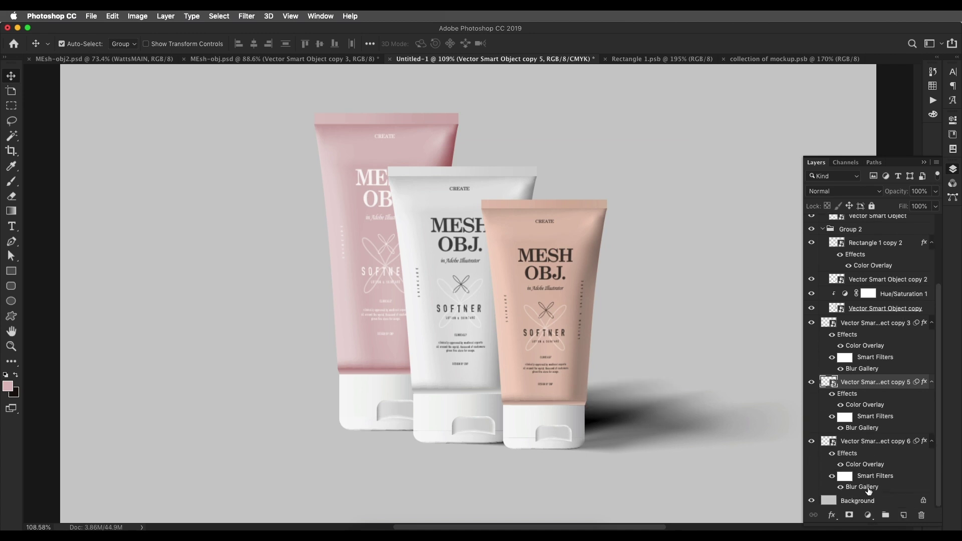
Step: Reshape the Iris Blur on Vector Smart Object copy 5 into a flat, slightly tilted ellipse centred at the base of the white tube's cap
{"action": "double_click", "coordinate": [863, 428]}
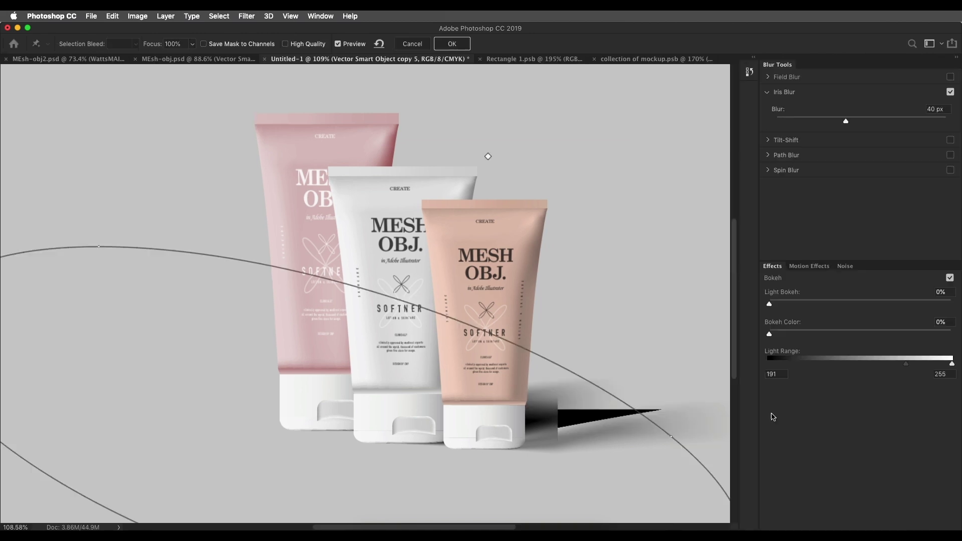
{"action": "scroll", "coordinate": [407, 441], "scroll_direction": "down", "scroll_amount": 10}
{"action": "scroll", "coordinate": [405, 410], "scroll_direction": "up", "scroll_amount": 7}
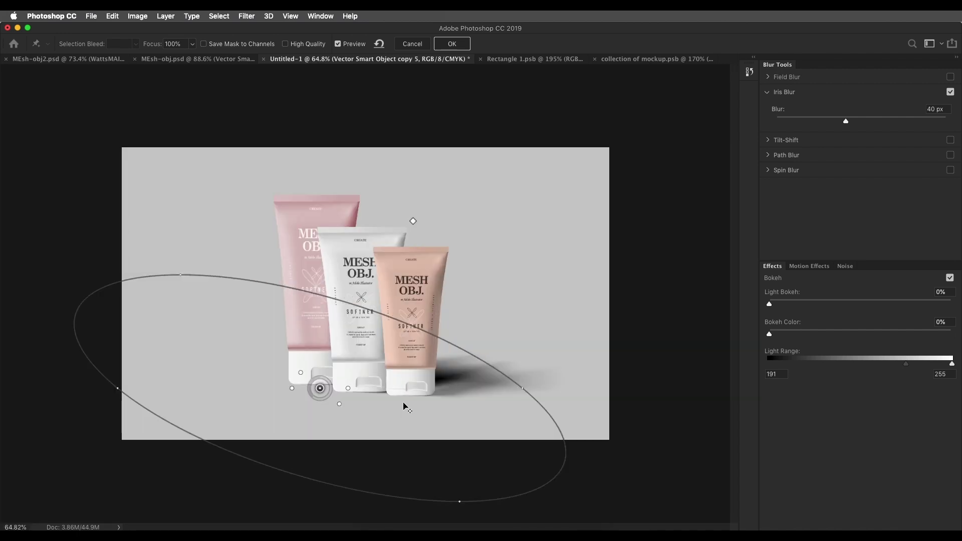
{"action": "mouse_move", "coordinate": [340, 299]}
{"action": "left_mouse_down"}
{"action": "mouse_move", "coordinate": [338, 238]}
{"action": "mouse_move", "coordinate": [339, 290]}
{"action": "left_mouse_up"}
{"action": "left_click_drag", "start_coordinate": [421, 208], "coordinate": [370, 302]}
{"action": "left_click_drag", "start_coordinate": [538, 389], "coordinate": [321, 473]}
{"action": "mouse_move", "coordinate": [323, 391]}
{"action": "left_mouse_down"}
{"action": "mouse_move", "coordinate": [354, 388]}
{"action": "mouse_move", "coordinate": [338, 386]}
{"action": "left_mouse_up"}
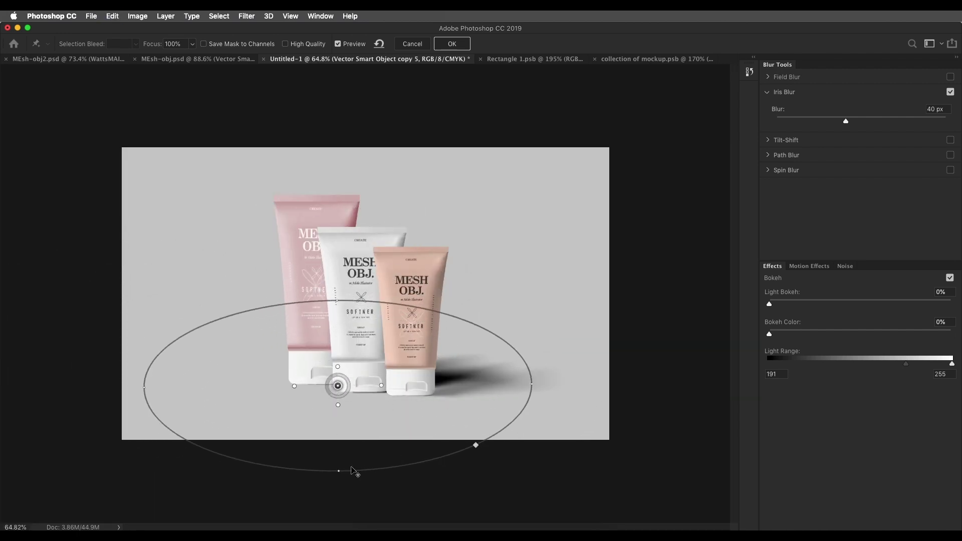
{"action": "left_click_drag", "start_coordinate": [345, 469], "coordinate": [342, 425]}
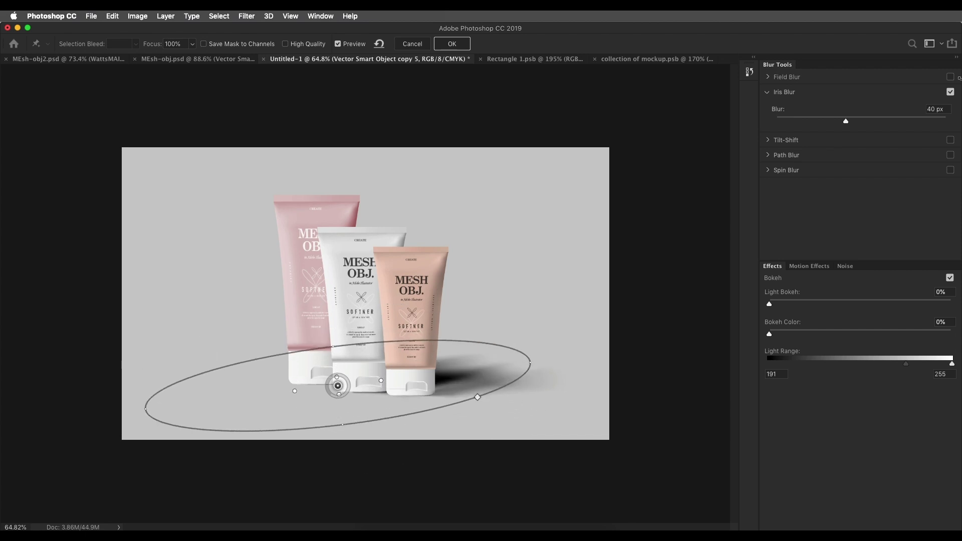
{"action": "left_click", "coordinate": [452, 43]}
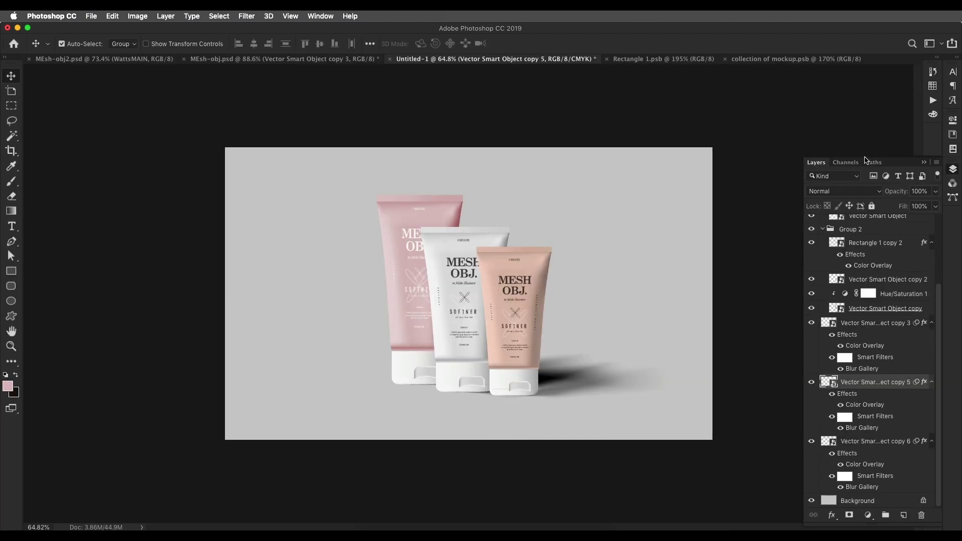
Step: Set the Vector Smart Object copy 5 shadow layer to Multiply blend mode at 35% opacity
{"action": "left_click", "coordinate": [928, 192]}
{"action": "left_click", "coordinate": [851, 195]}
{"action": "left_click", "coordinate": [821, 219]}
{"action": "type", "text": "35"}
{"action": "key", "text": "Return"}
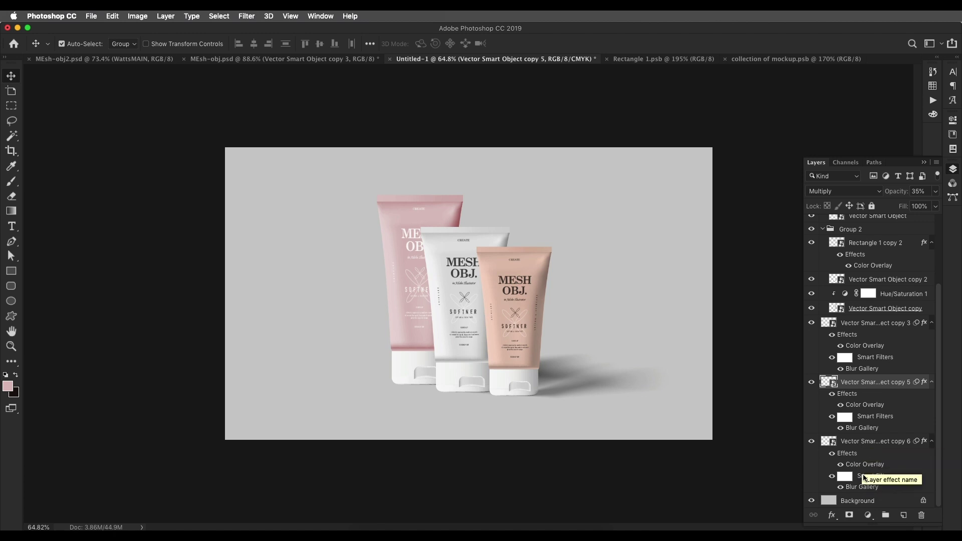
Step: Adjust the Iris Blur on Vector Smart Object copy 6 to a flatter, tilted ellipse centred near the base of the pink tube's cap
{"action": "double_click", "coordinate": [862, 486]}
{"action": "left_click_drag", "start_coordinate": [349, 473], "coordinate": [316, 446]}
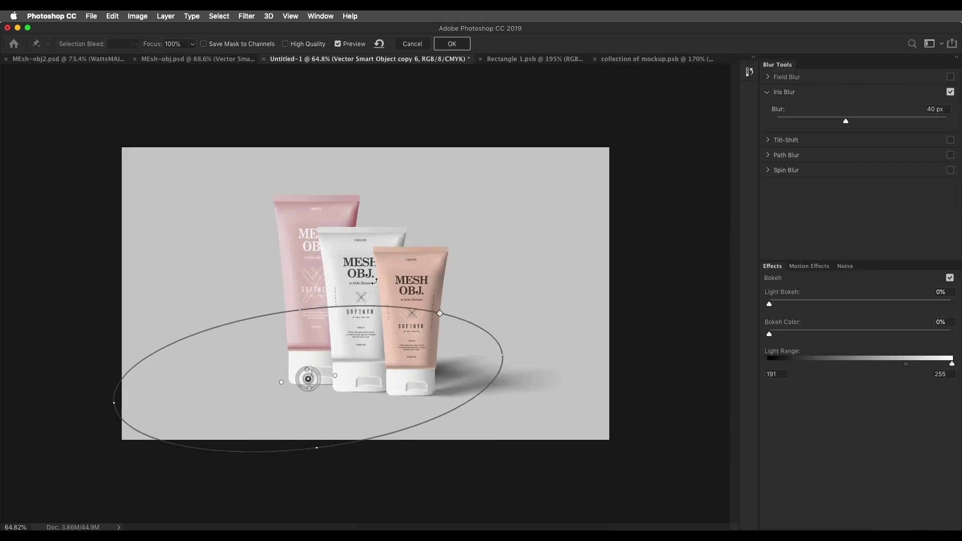
{"action": "left_click", "coordinate": [452, 44]}
Step: Set the Vector Smart Object copy 6 shadow layer to Multiply blend mode at 35% opacity
{"action": "left_click", "coordinate": [844, 191]}
{"action": "left_click", "coordinate": [827, 221]}
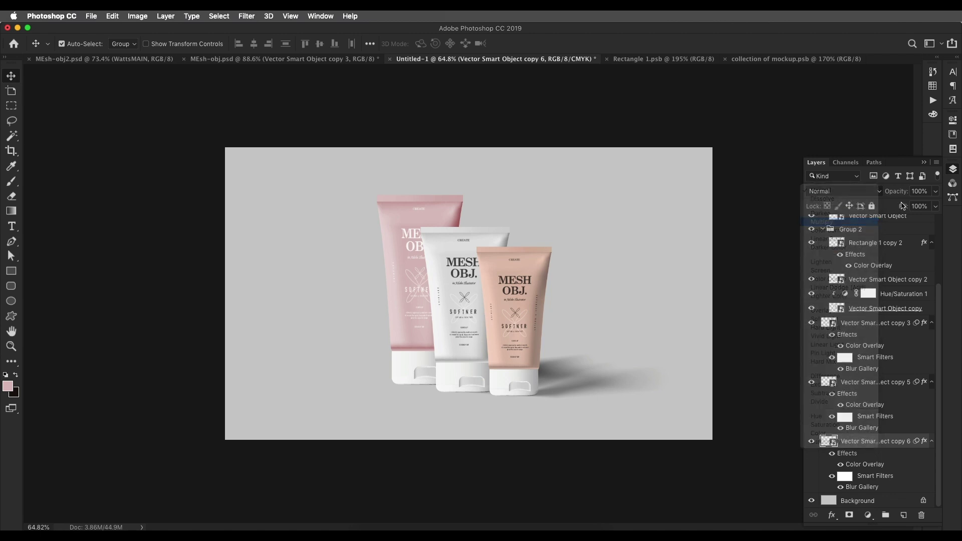
{"action": "left_click", "coordinate": [928, 192]}
{"action": "type", "text": "35"}
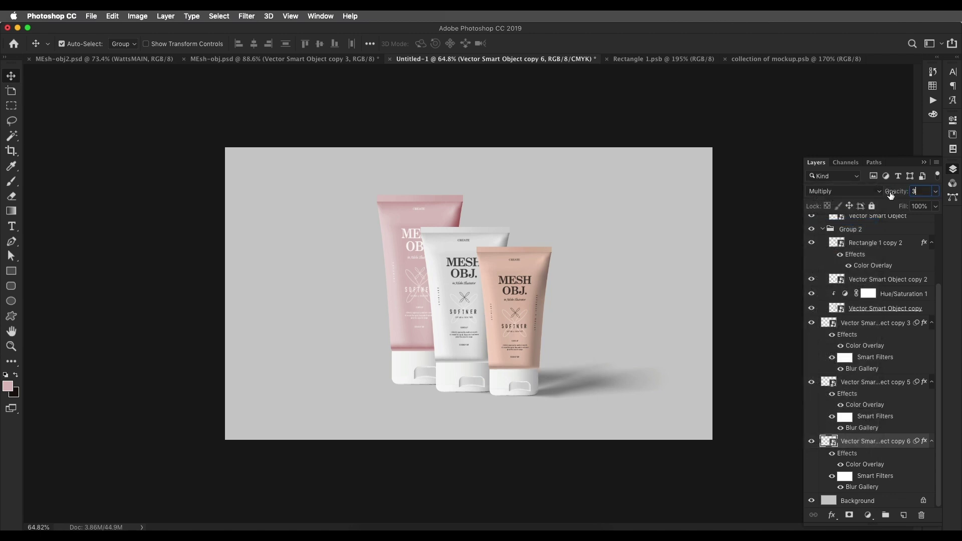
{"action": "key", "text": "Return"}
{"action": "scroll", "coordinate": [586, 396], "scroll_direction": "up", "scroll_amount": 3}
{"action": "scroll", "coordinate": [577, 375], "scroll_direction": "down", "scroll_amount": 5}
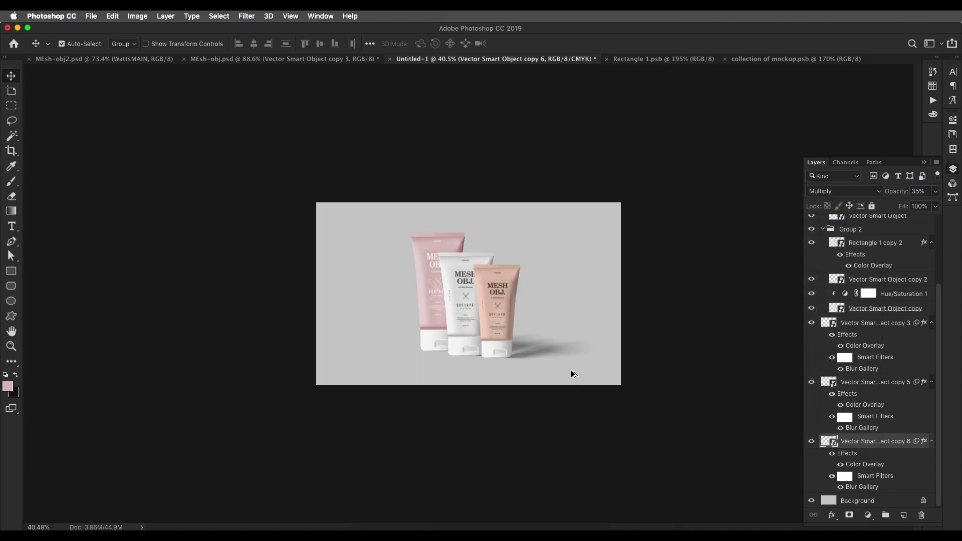
{"action": "scroll", "coordinate": [574, 373], "scroll_direction": "up", "scroll_amount": 3}
{"action": "scroll", "coordinate": [565, 404], "scroll_direction": "down", "scroll_amount": 2}
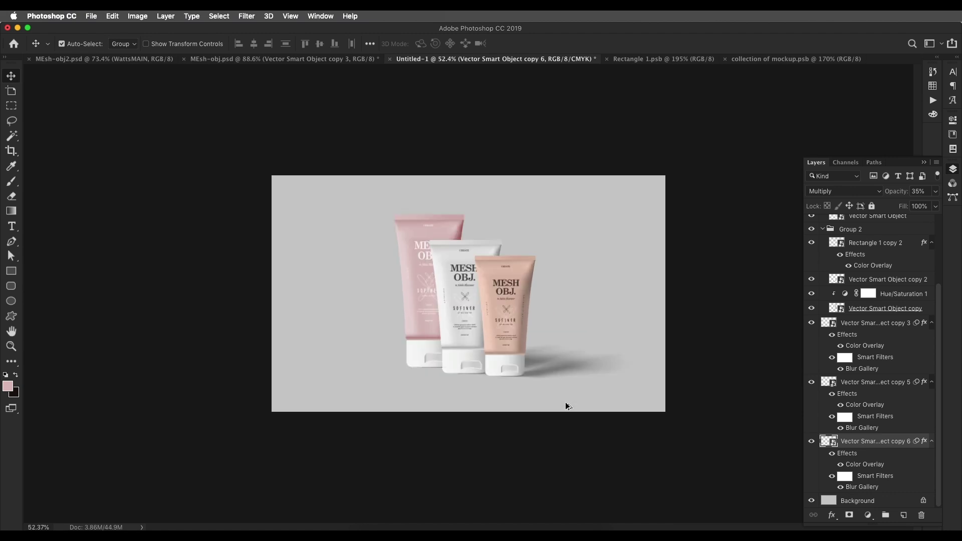
{"action": "scroll", "coordinate": [569, 410], "scroll_direction": "up", "scroll_amount": 2}
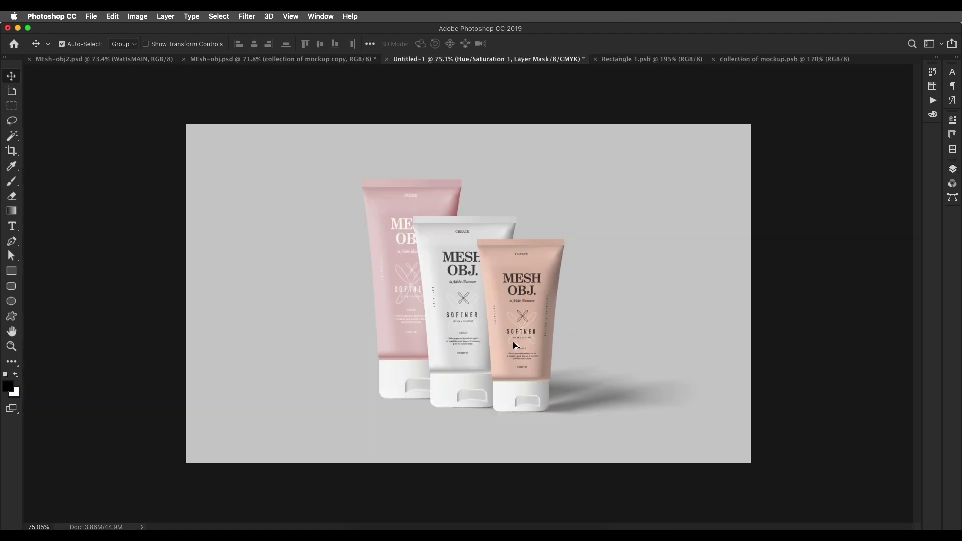
{"action": "scroll", "coordinate": [514, 346], "scroll_direction": "up", "scroll_amount": 3}
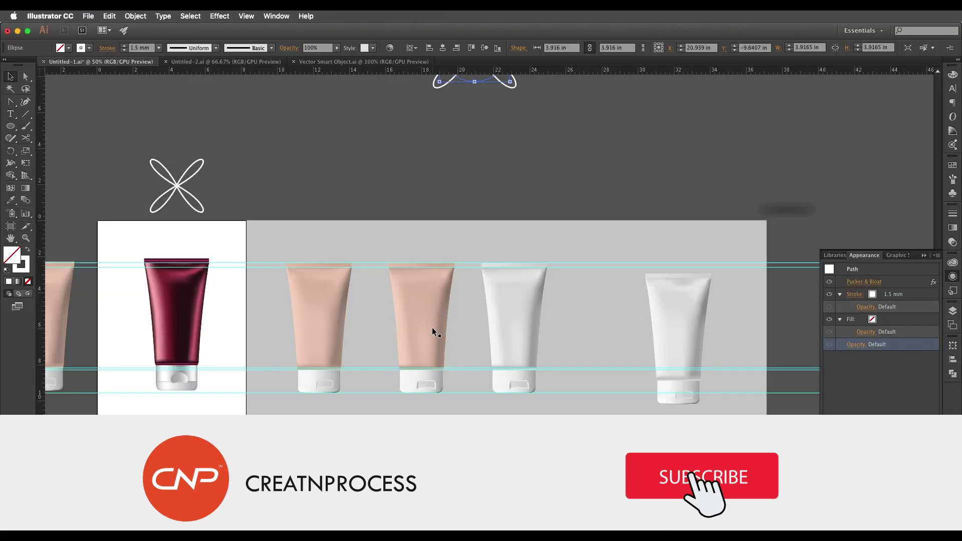
Step: In Illustrator, examine the gradient meshes of the two peach tube bodies and compare them with the maroon and white tubes
{"action": "left_click_drag", "start_coordinate": [432, 329], "coordinate": [480, 321]}
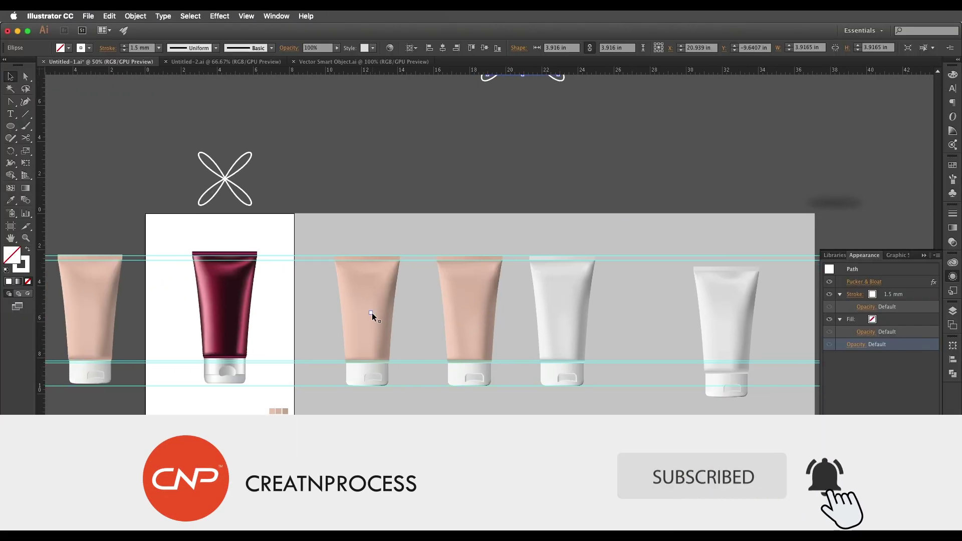
{"action": "left_click", "coordinate": [372, 312]}
{"action": "scroll", "coordinate": [372, 303], "scroll_direction": "up", "scroll_amount": 2}
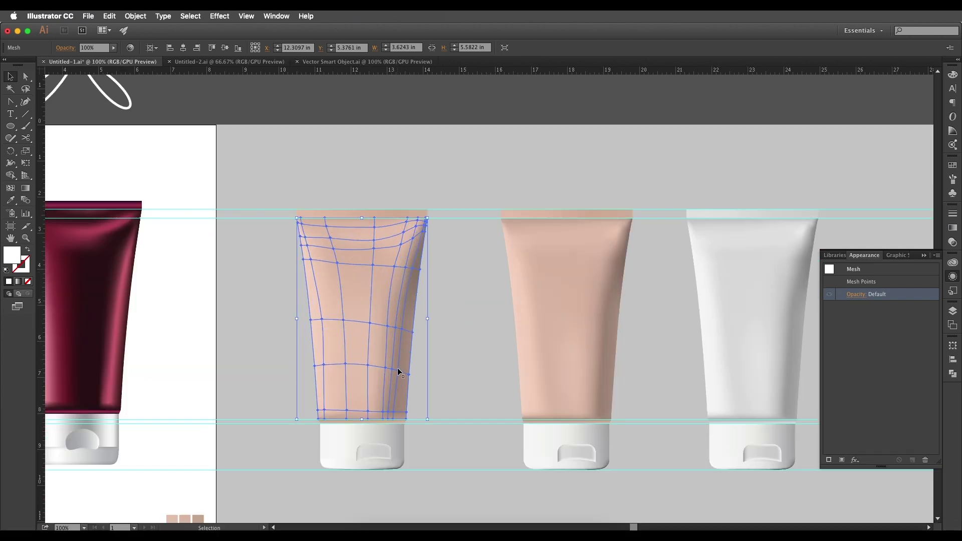
{"action": "mouse_move", "coordinate": [389, 323]}
{"action": "left_mouse_down"}
{"action": "mouse_move", "coordinate": [455, 322]}
{"action": "mouse_move", "coordinate": [456, 289]}
{"action": "left_mouse_up"}
{"action": "key", "text": "space"}
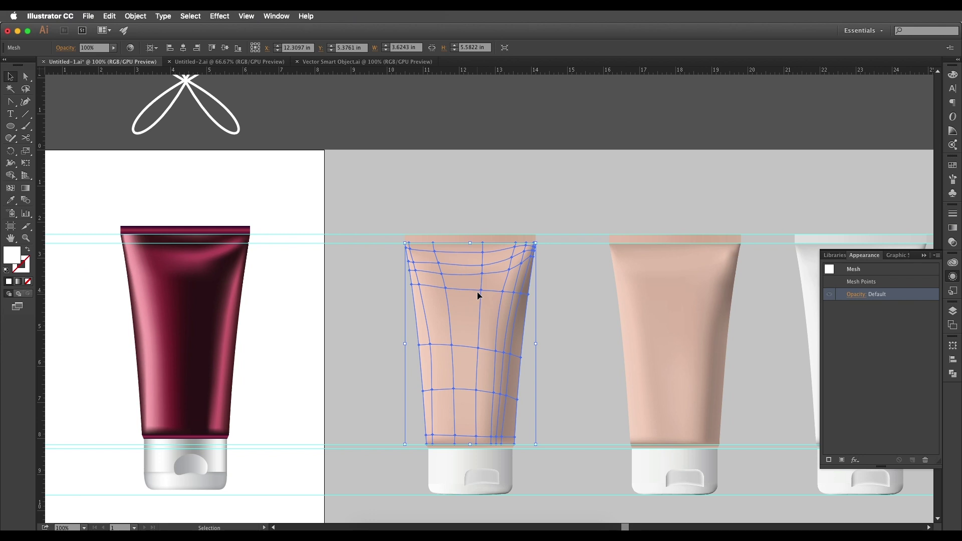
{"action": "scroll", "coordinate": [516, 326], "scroll_direction": "right", "scroll_amount": 10}
{"action": "left_click", "coordinate": [456, 304]}
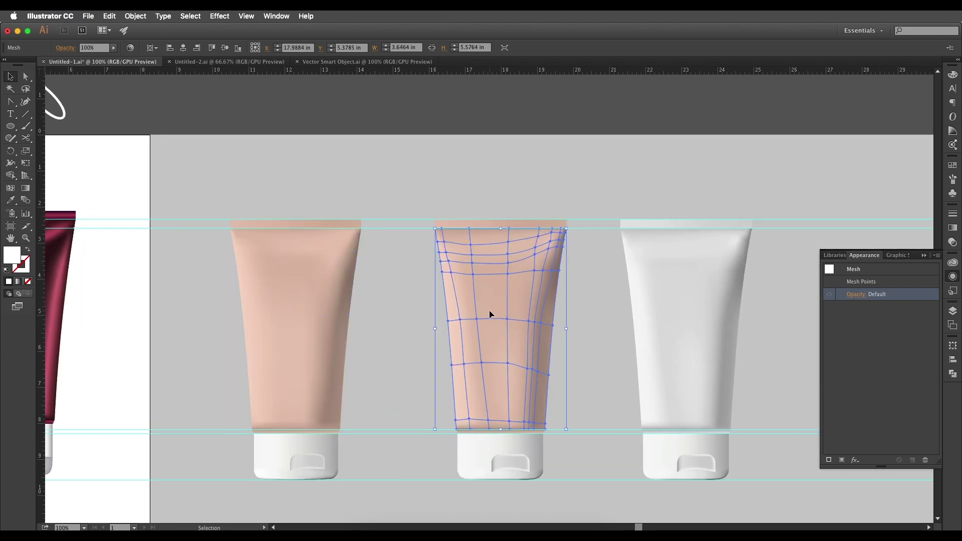
{"action": "left_click", "coordinate": [555, 303]}
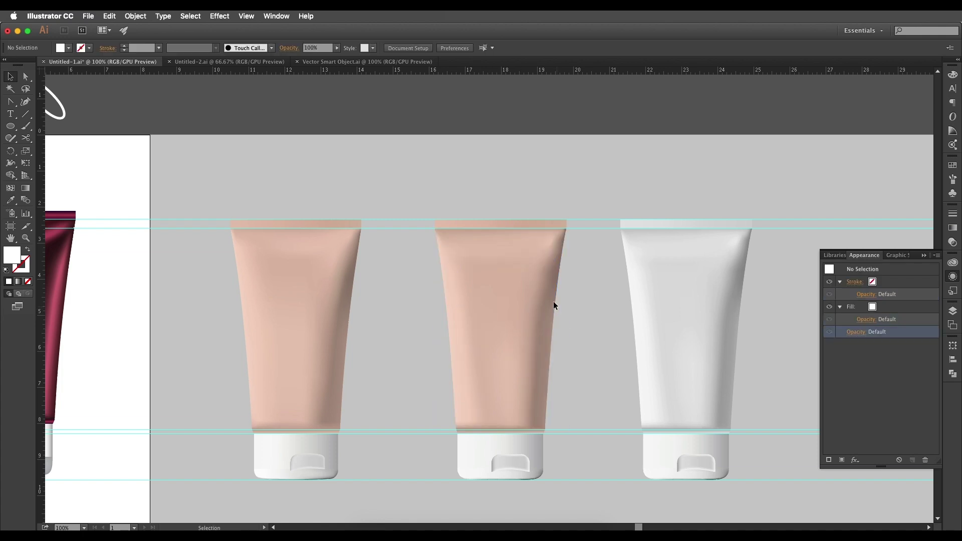
{"action": "left_click", "coordinate": [503, 254]}
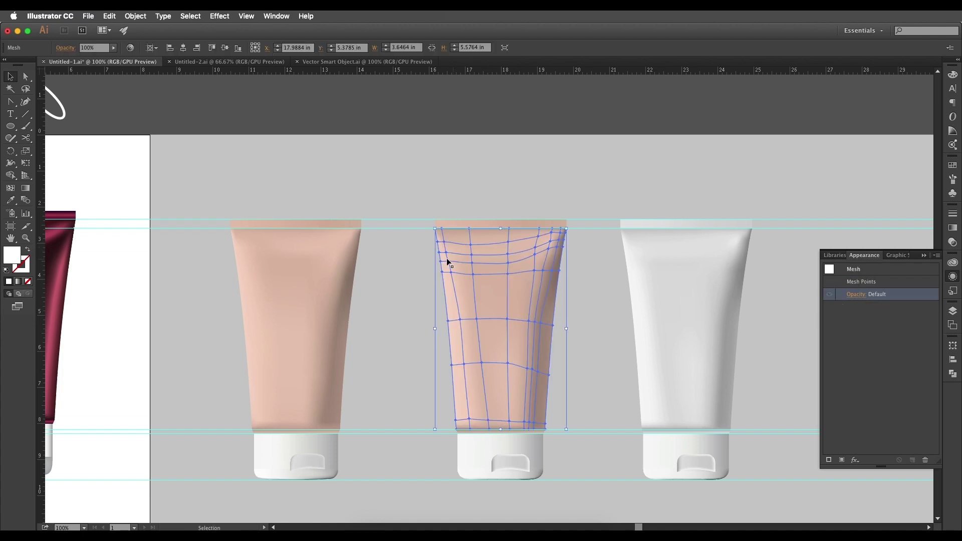
{"action": "left_click", "coordinate": [398, 275]}
{"action": "key", "text": "space"}
{"action": "left_click_drag", "start_coordinate": [516, 271], "coordinate": [554, 286]}
{"action": "left_click", "coordinate": [544, 245]}
{"action": "key", "text": "space"}
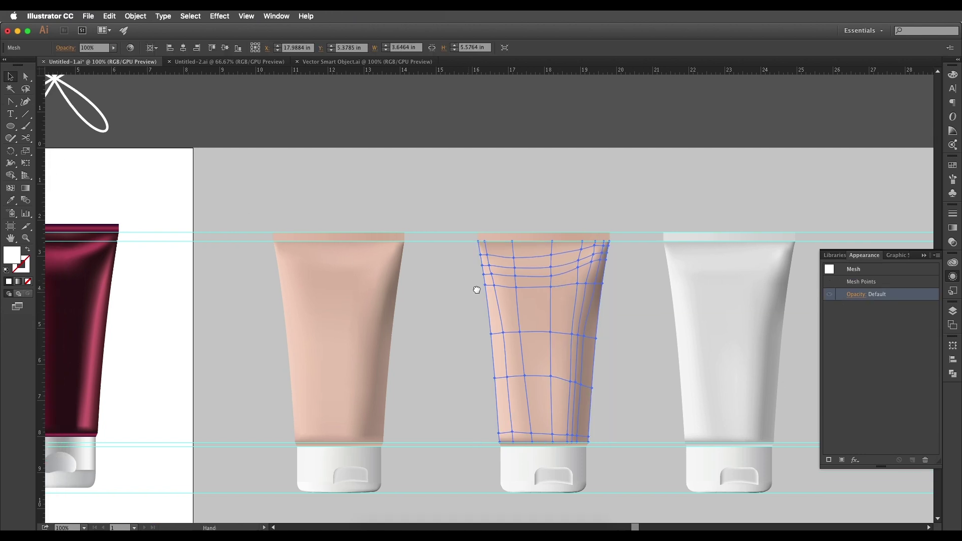
{"action": "left_click_drag", "start_coordinate": [461, 291], "coordinate": [515, 294]}
{"action": "left_click_drag", "start_coordinate": [473, 308], "coordinate": [317, 319]}
{"action": "key", "text": "space"}
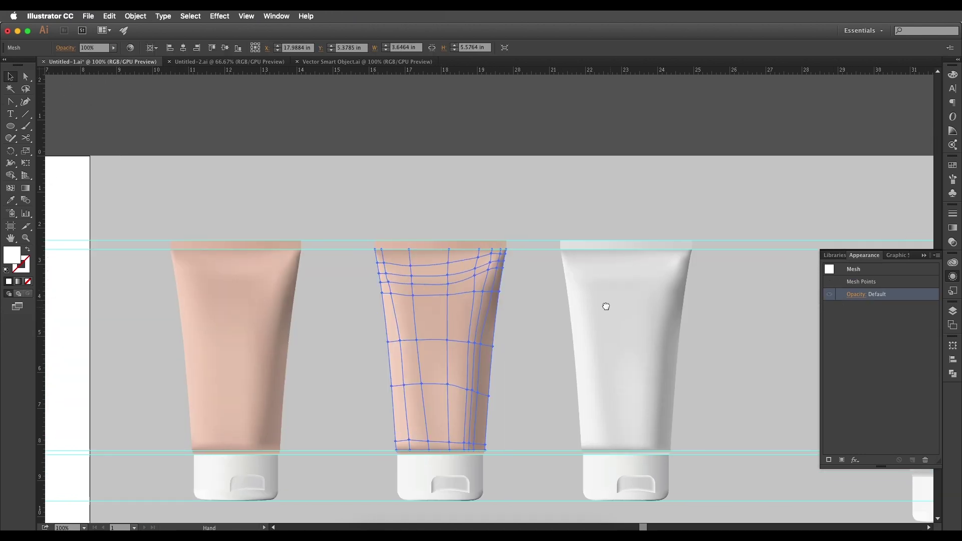
{"action": "left_click_drag", "start_coordinate": [606, 305], "coordinate": [548, 296]}
Step: Look through the colour-editing commands, including Recolor Artwork, for the selected peach tube mesh without applying any, and view the white tubes
{"action": "left_click", "coordinate": [110, 14]}
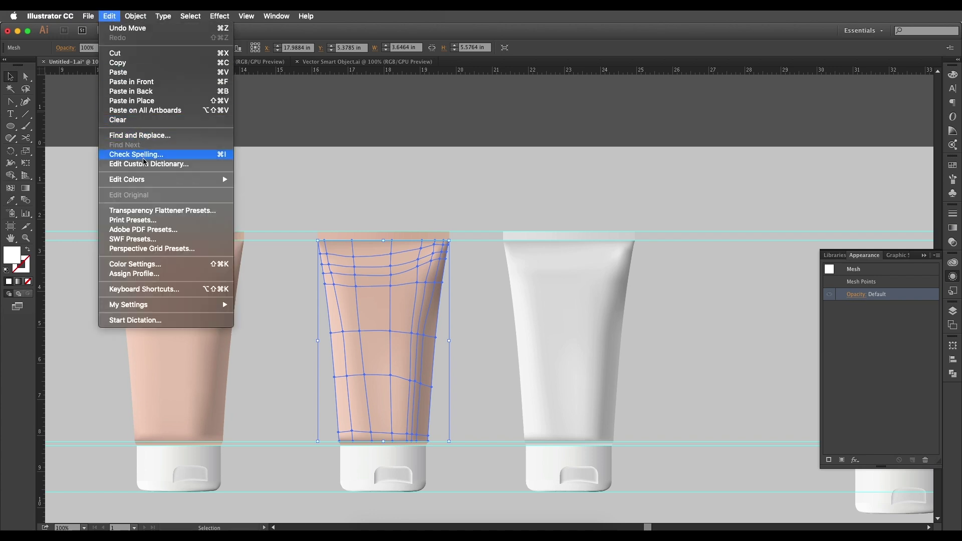
{"action": "mouse_move", "coordinate": [211, 180]}
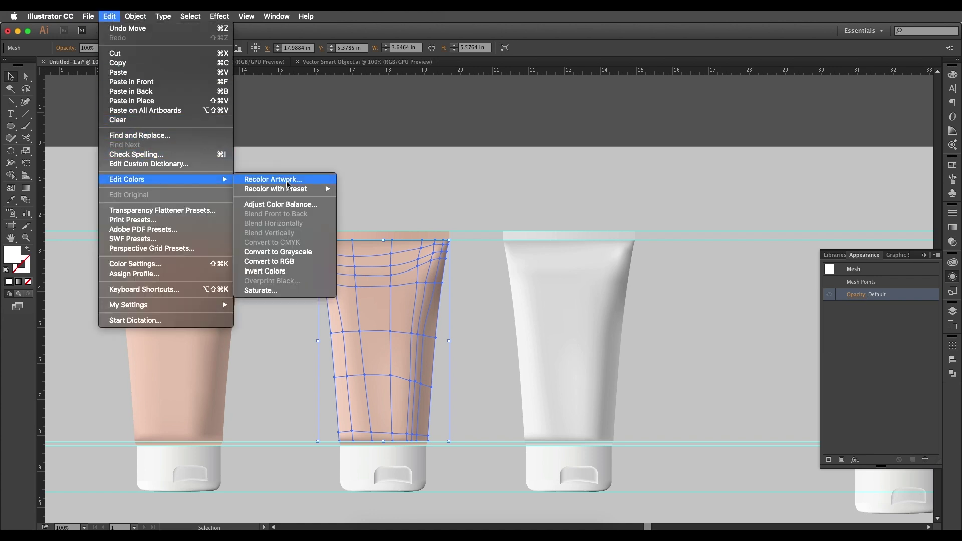
{"action": "left_click", "coordinate": [436, 183]}
{"action": "left_click_drag", "start_coordinate": [576, 310], "coordinate": [445, 290]}
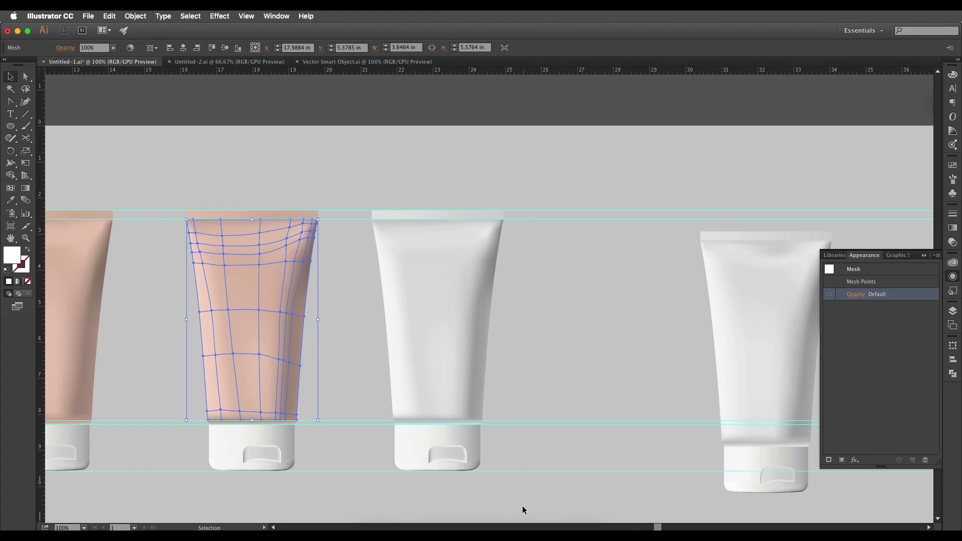
Step: Switch to Photoshop and review the finished mockup's three tubes, labels and cast shadows
{"action": "mouse_move", "coordinate": [408, 526]}
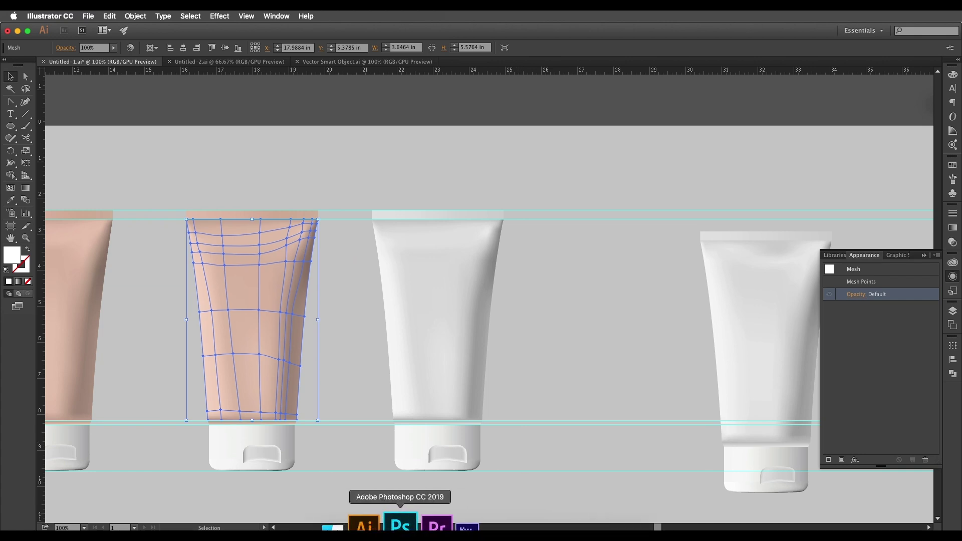
{"action": "left_click", "coordinate": [400, 524]}
{"action": "left_click_drag", "start_coordinate": [508, 377], "coordinate": [493, 345]}
{"action": "left_click_drag", "start_coordinate": [485, 311], "coordinate": [472, 297]}
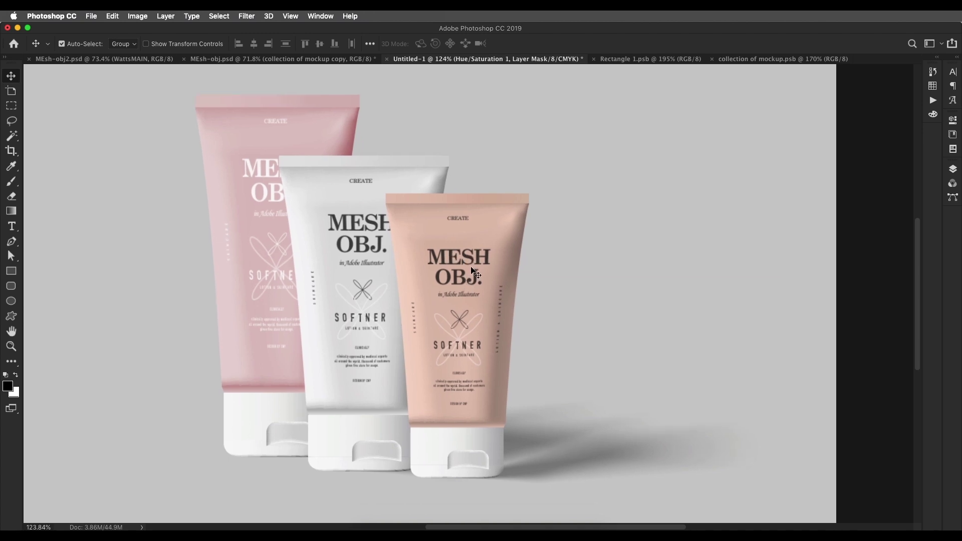
{"action": "scroll", "coordinate": [474, 331], "scroll_direction": "down", "scroll_amount": 2}
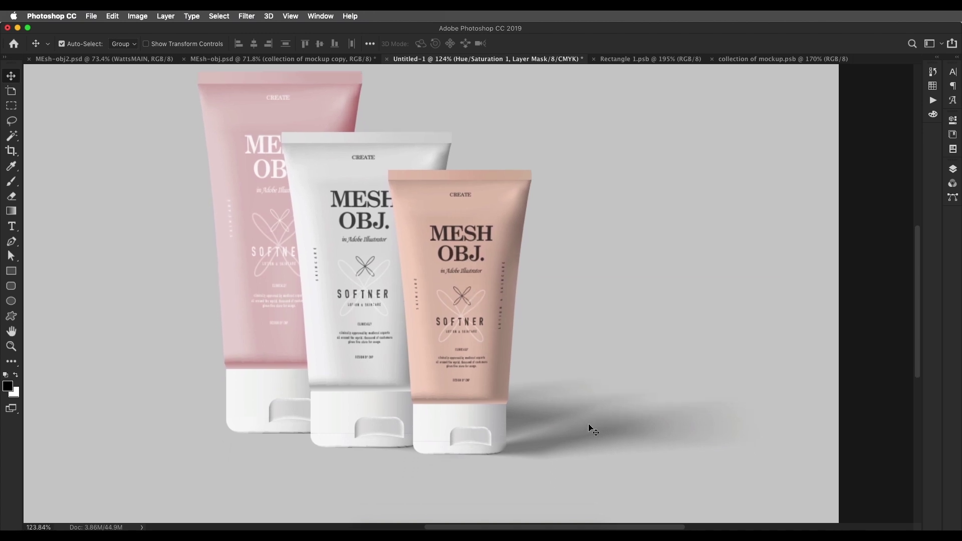
{"action": "scroll", "coordinate": [490, 386], "scroll_direction": "down", "scroll_amount": 5}
{"action": "scroll", "coordinate": [533, 331], "scroll_direction": "up", "scroll_amount": 5}
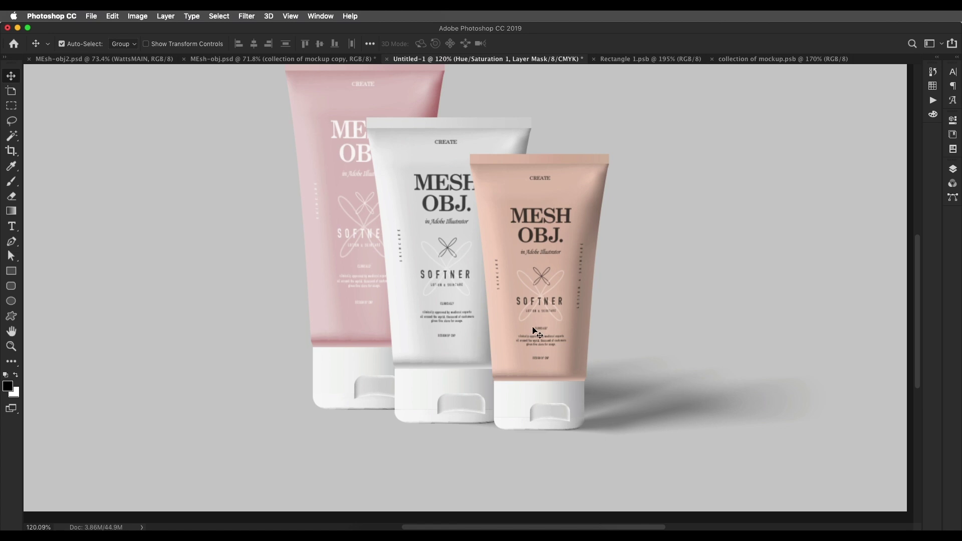
{"action": "scroll", "coordinate": [504, 347], "scroll_direction": "down", "scroll_amount": 5}
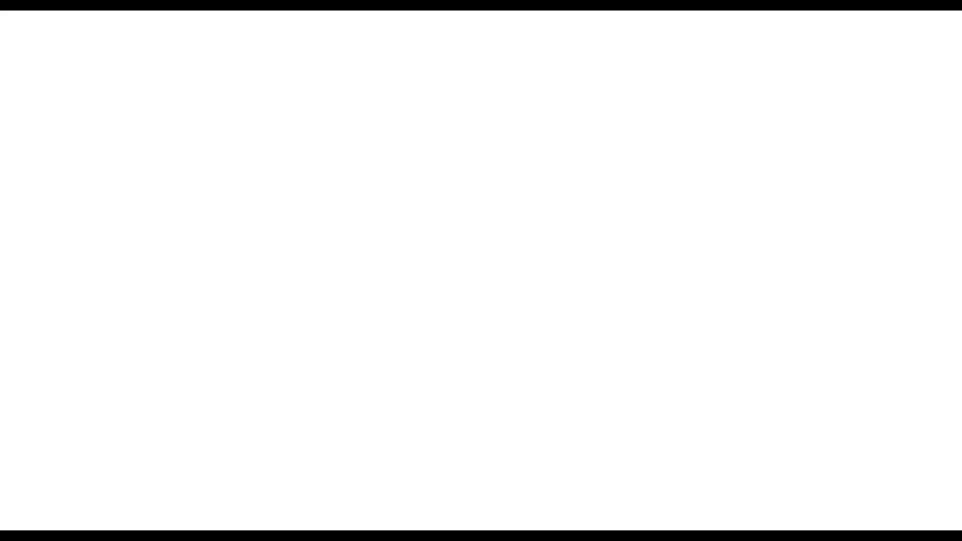